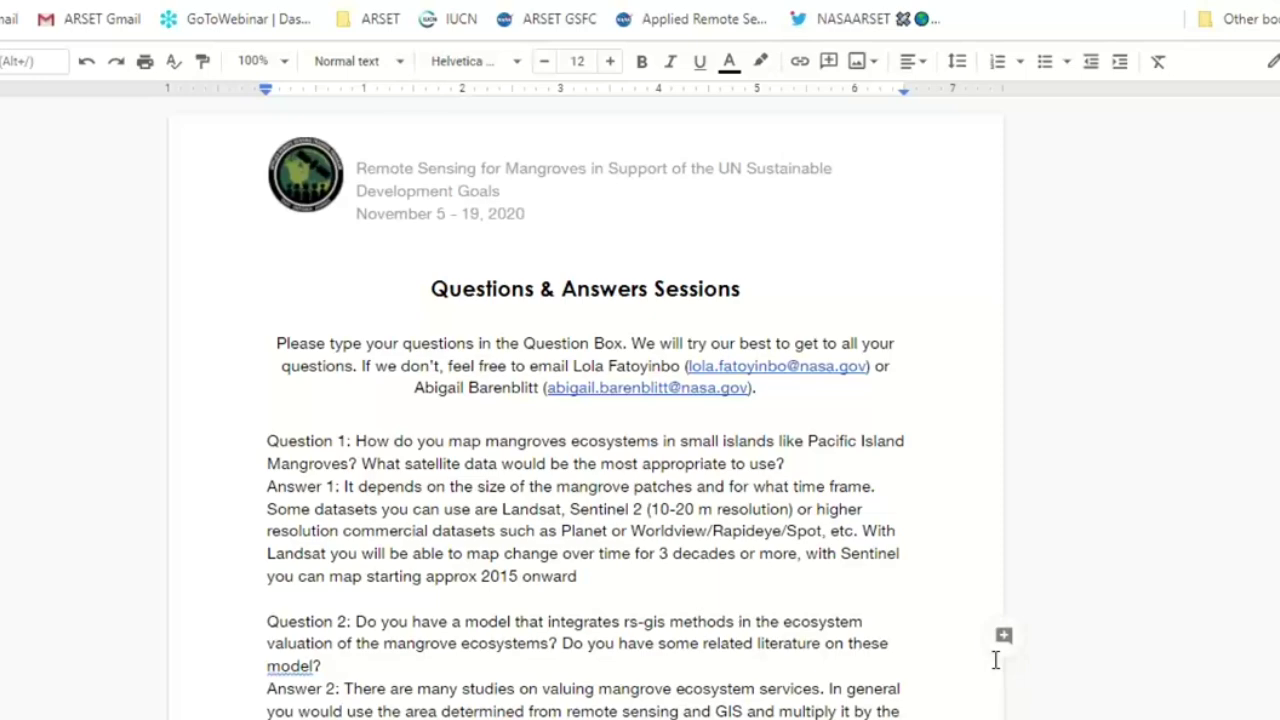
End the last sentence of Answer 1 with a period after "2015 onward"
{"action": "scroll", "coordinate": [998, 656], "scroll_direction": "down", "scroll_amount": 1}
{"action": "scroll", "coordinate": [1000, 655], "scroll_direction": "up", "scroll_amount": 1}
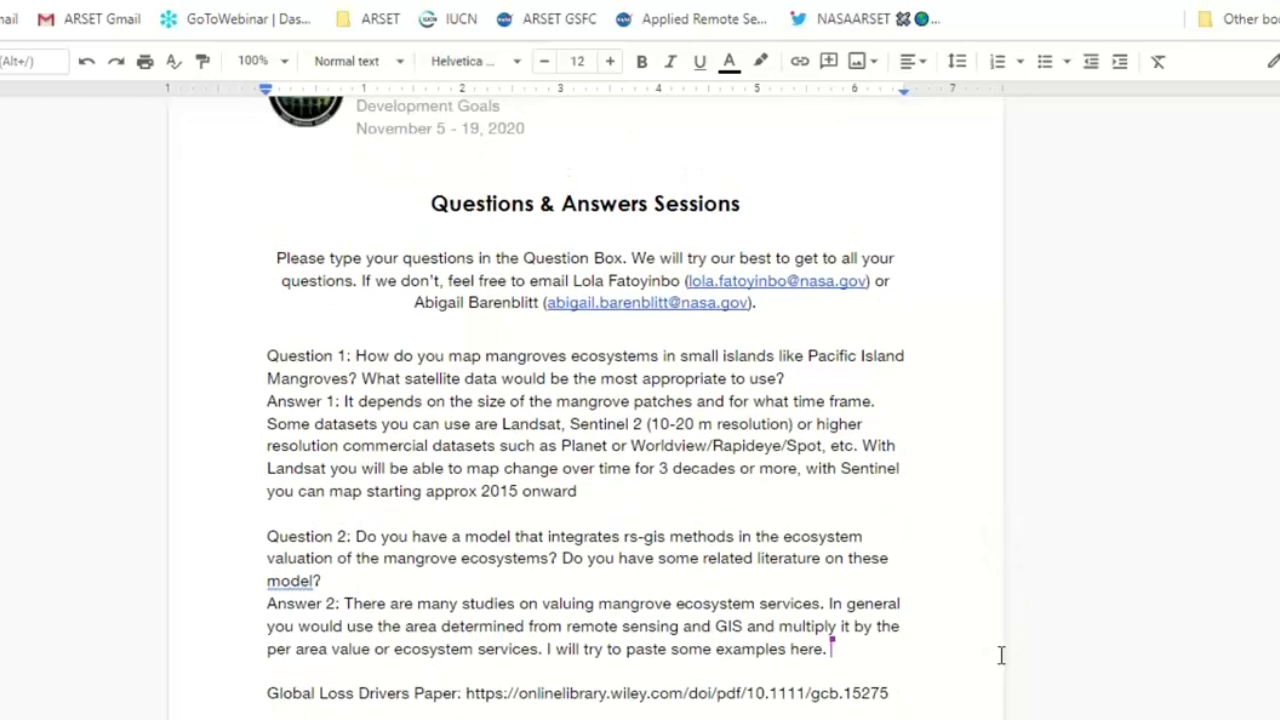
{"action": "scroll", "coordinate": [1000, 655], "scroll_direction": "up", "scroll_amount": 1}
{"action": "scroll", "coordinate": [1000, 655], "scroll_direction": "down", "scroll_amount": 1}
{"action": "double_click", "coordinate": [632, 491]}
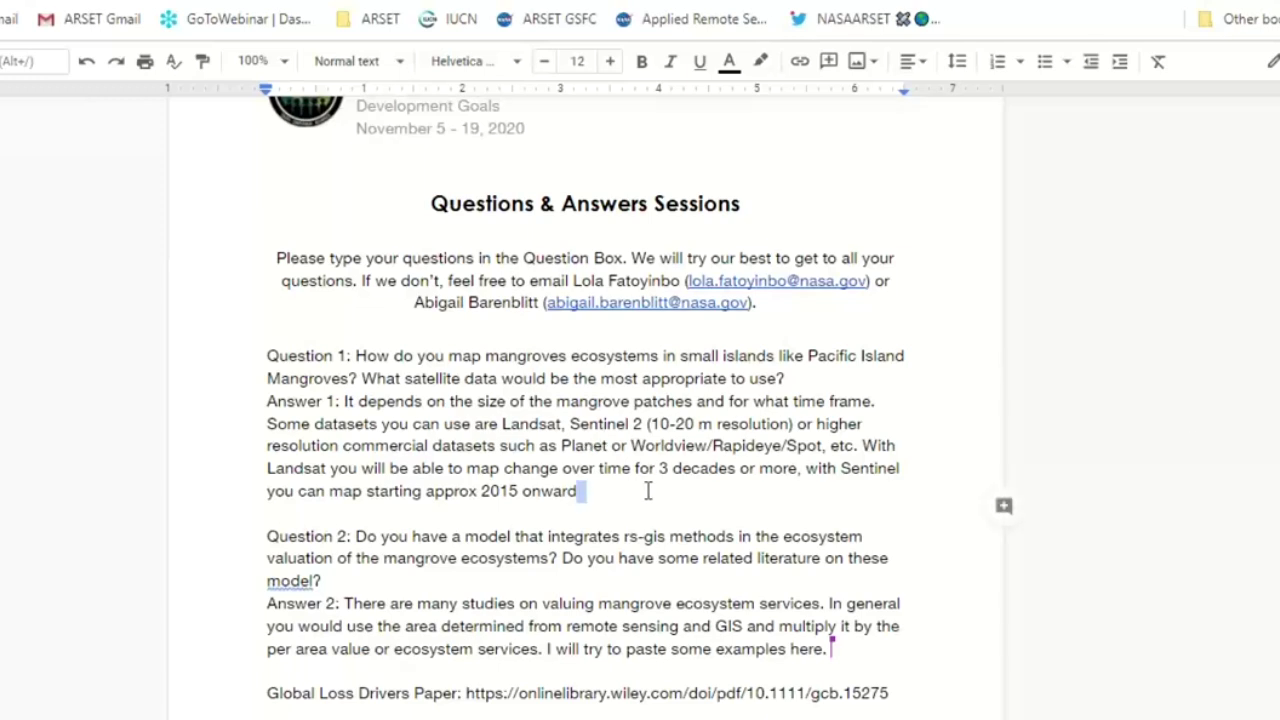
{"action": "type", "text": "."}
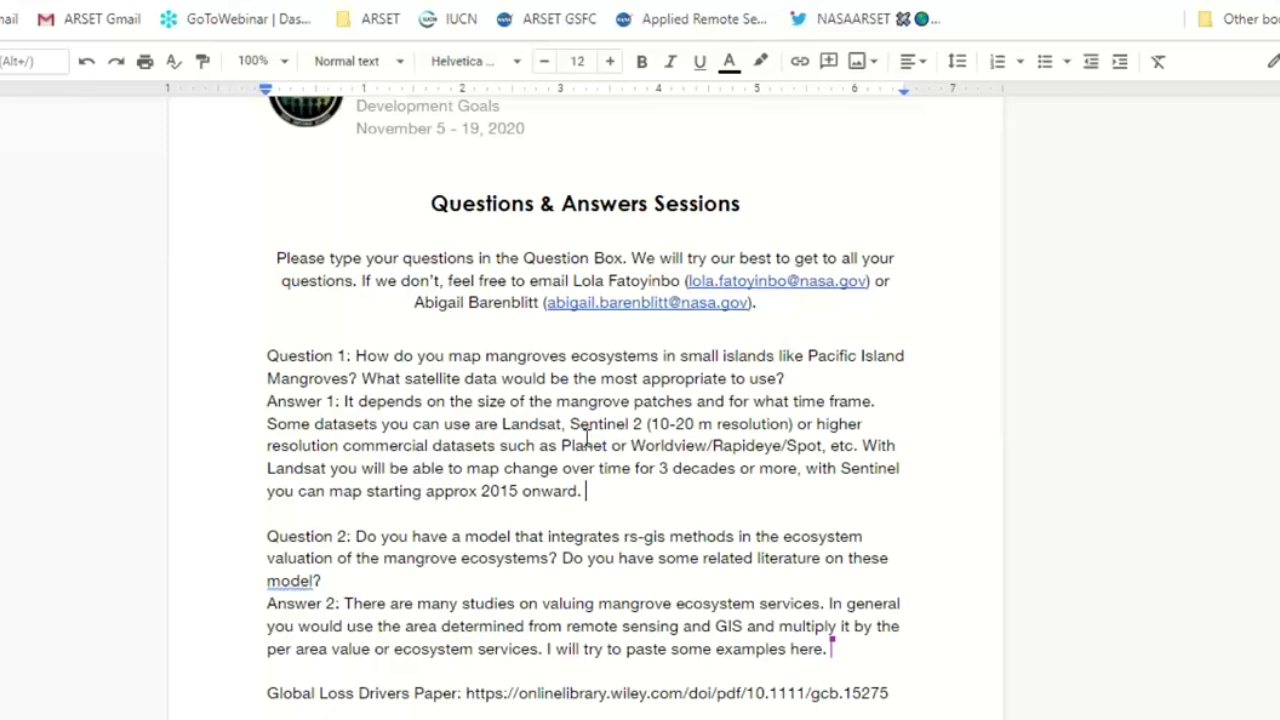
Insert "(30 m resolution)," after "Landsat" in the dataset list of Answer 1
{"action": "left_click", "coordinate": [564, 428]}
{"action": "key", "text": "BackSpace"}
{"action": "key", "text": "BackSpace"}
{"action": "type", "text": "(30 m re"}
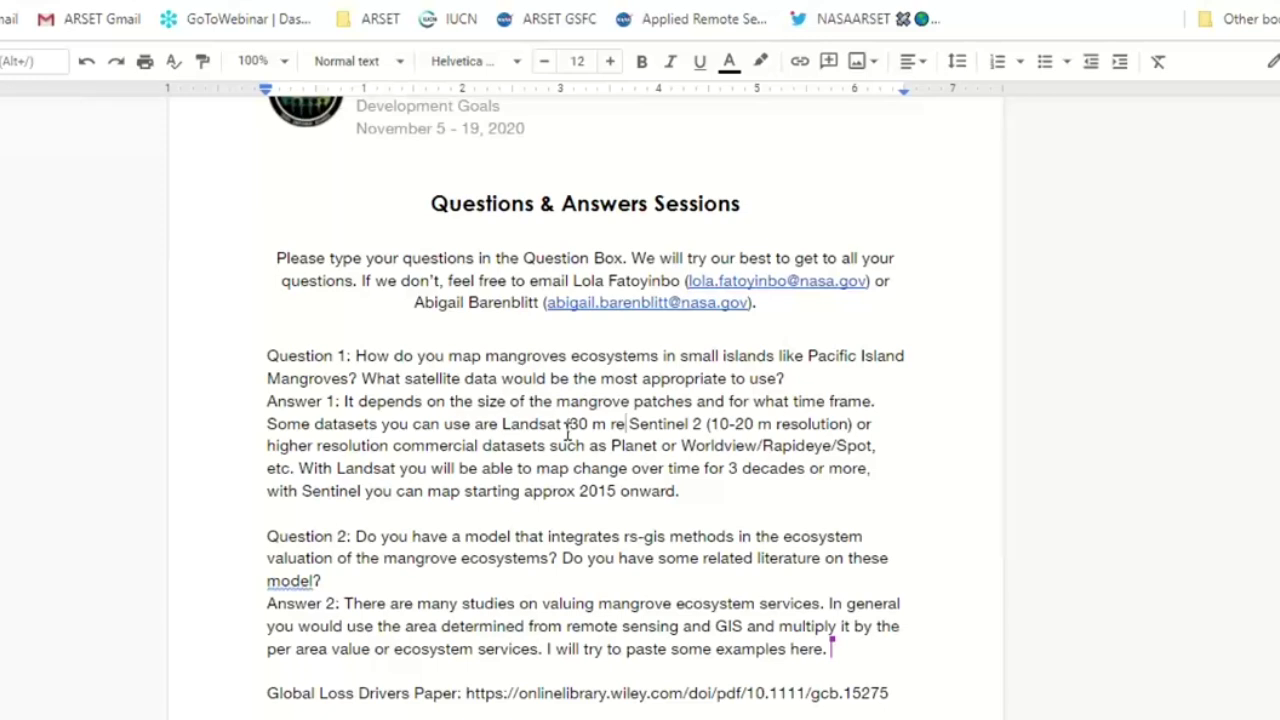
{"action": "type", "text": "solution"}
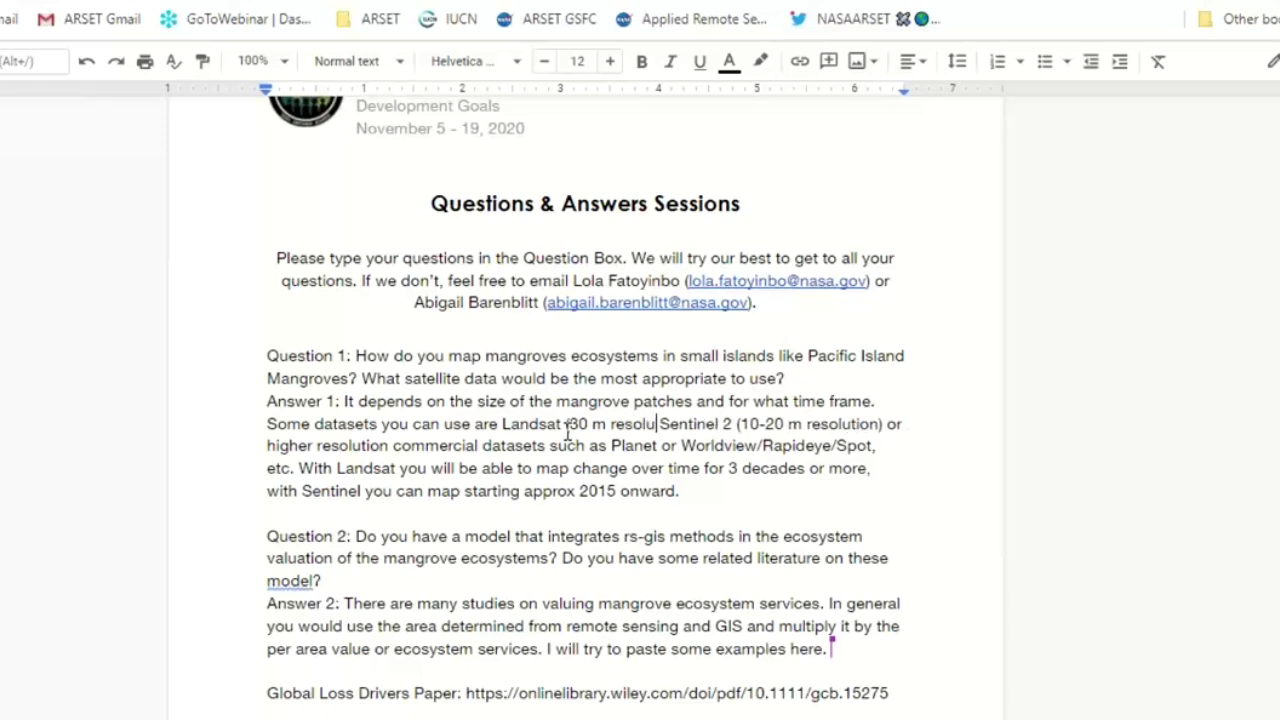
{"action": "type", "text": ","}
{"action": "key", "text": "BackSpace"}
{"action": "type", "text": "),"}
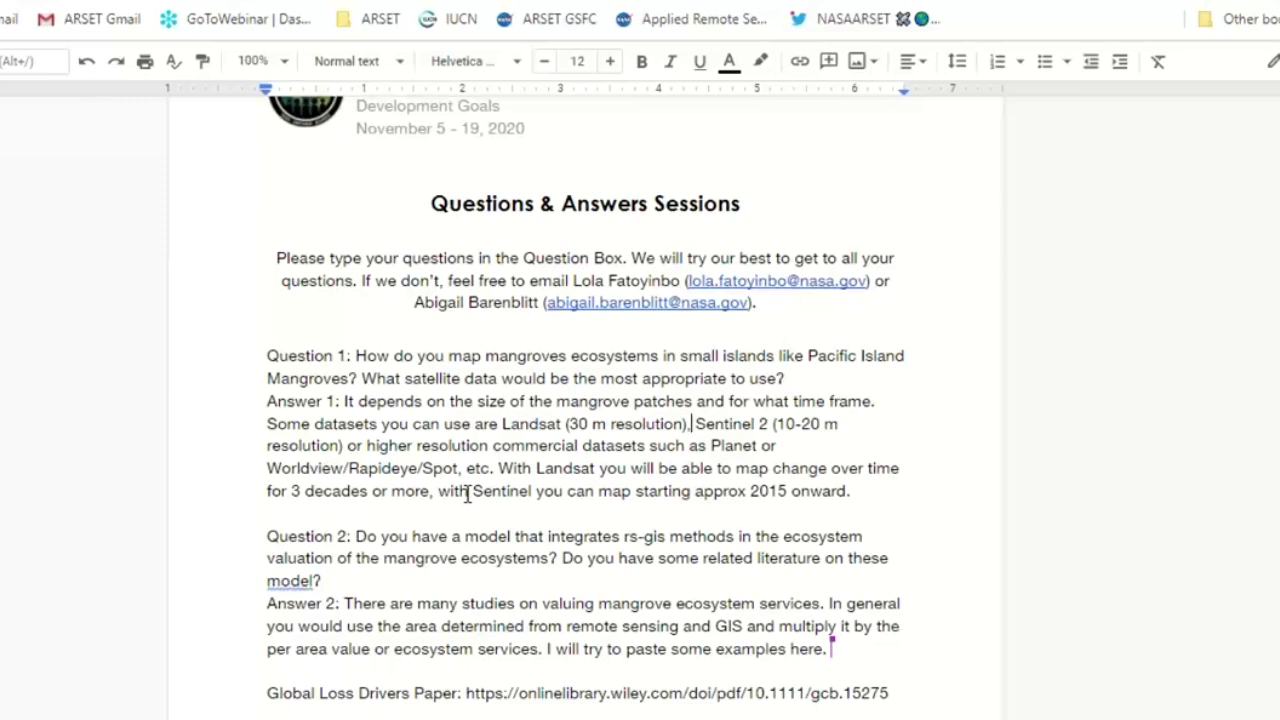
Append the sentence "Recently Planet has made more data available." to the end of Answer 1
{"action": "left_click", "coordinate": [917, 540]}
{"action": "scroll", "coordinate": [917, 540], "scroll_direction": "down", "scroll_amount": 3}
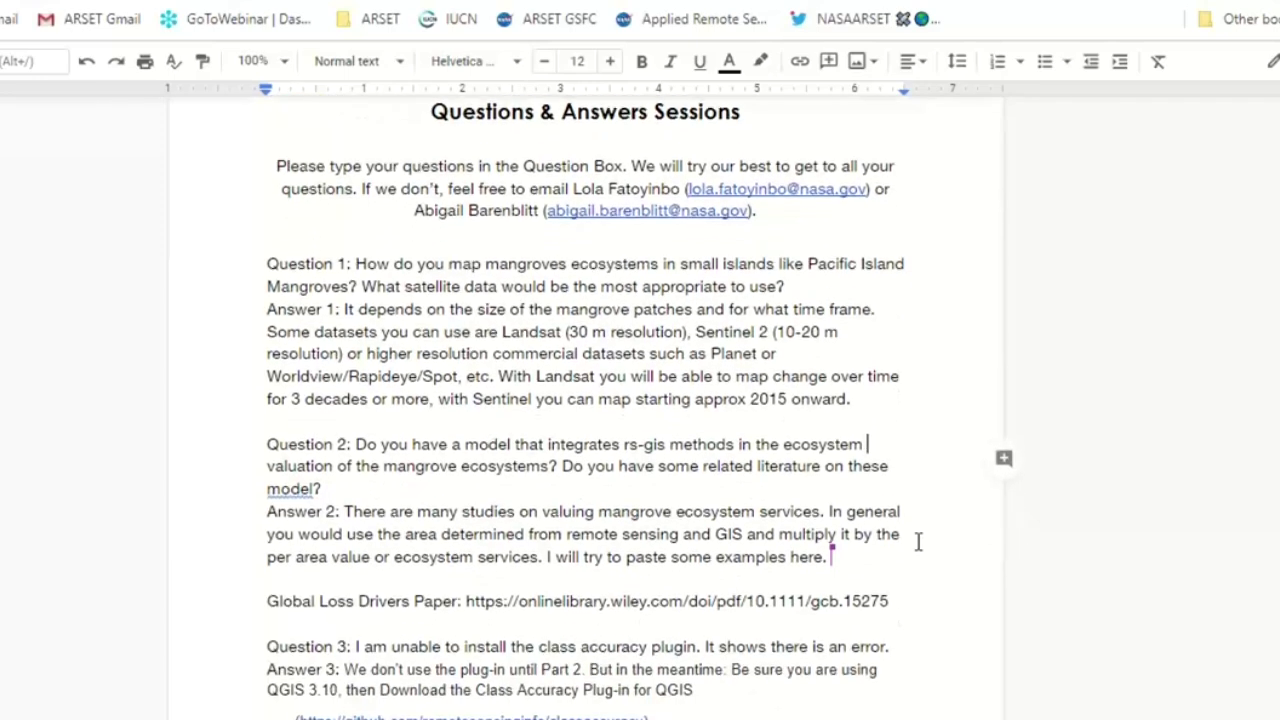
{"action": "scroll", "coordinate": [918, 541], "scroll_direction": "down", "scroll_amount": 1}
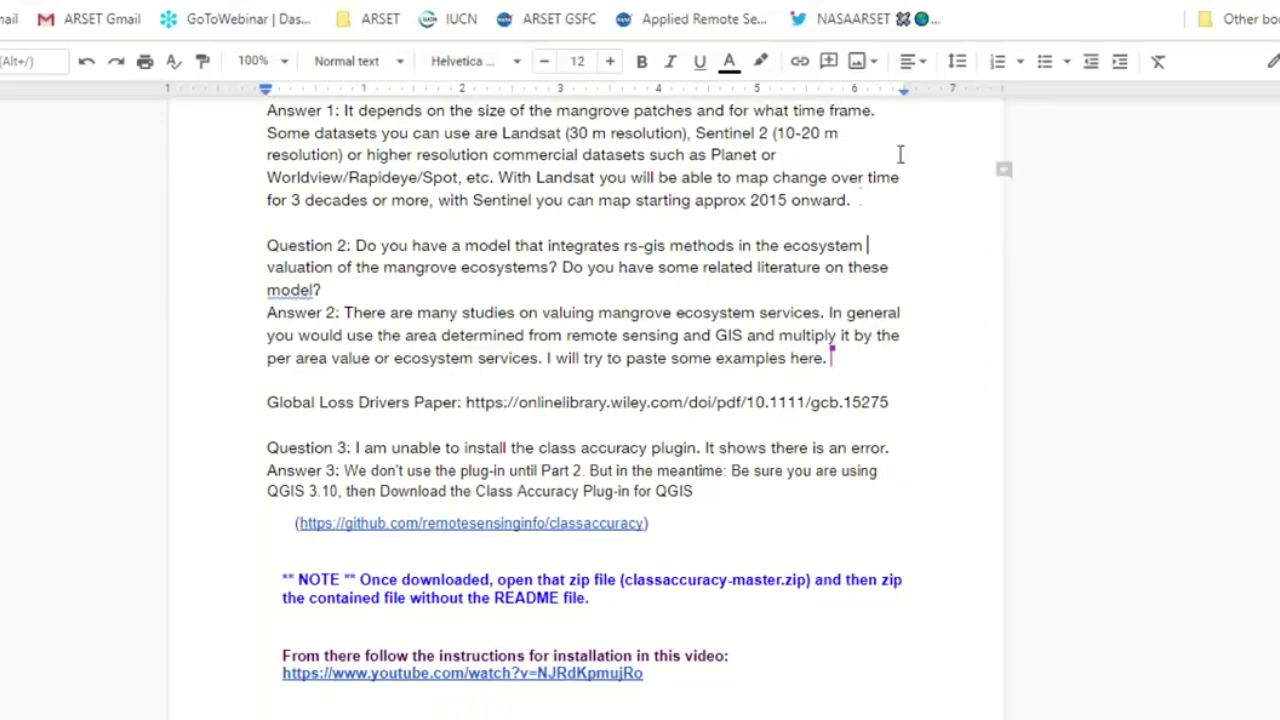
{"action": "left_click", "coordinate": [878, 199]}
{"action": "type", "text": "Recently"}
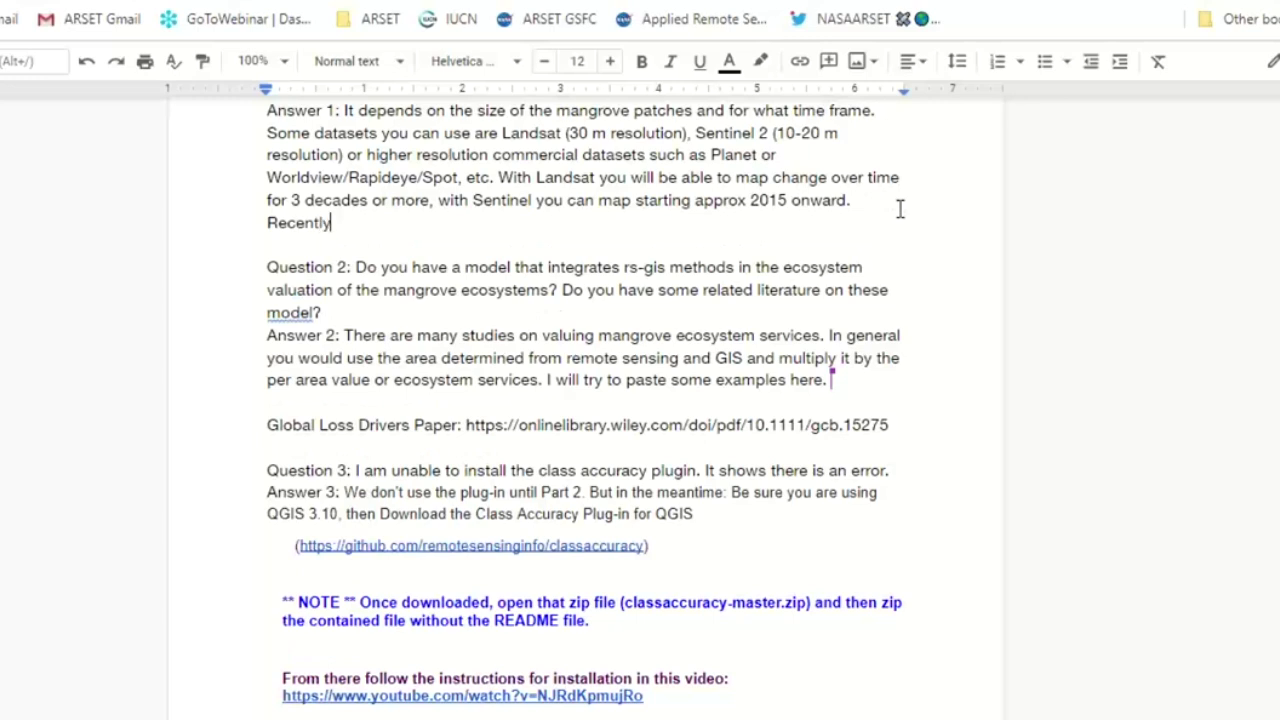
{"action": "type", "text": " Planet has "}
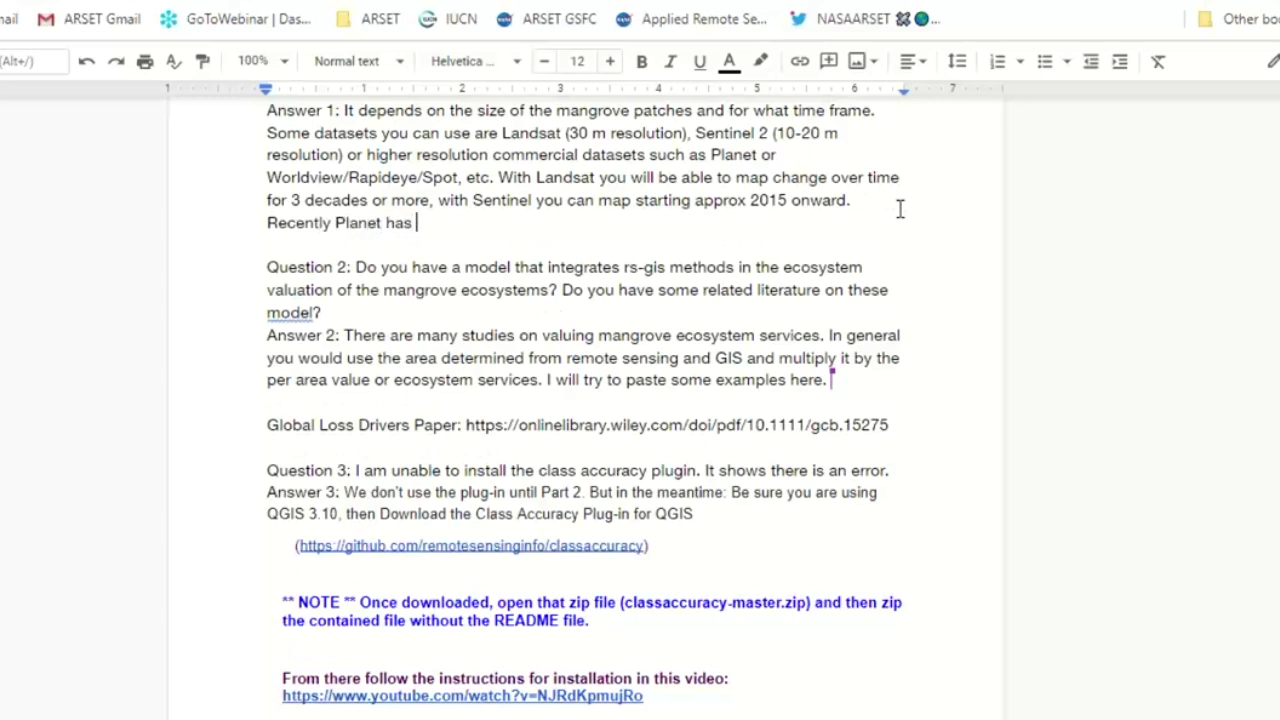
{"action": "type", "text": "mad e"}
{"action": "key", "text": "BackSpace"}
{"action": "key", "text": "BackSpace"}
{"action": "type", "text": "e more data available."}
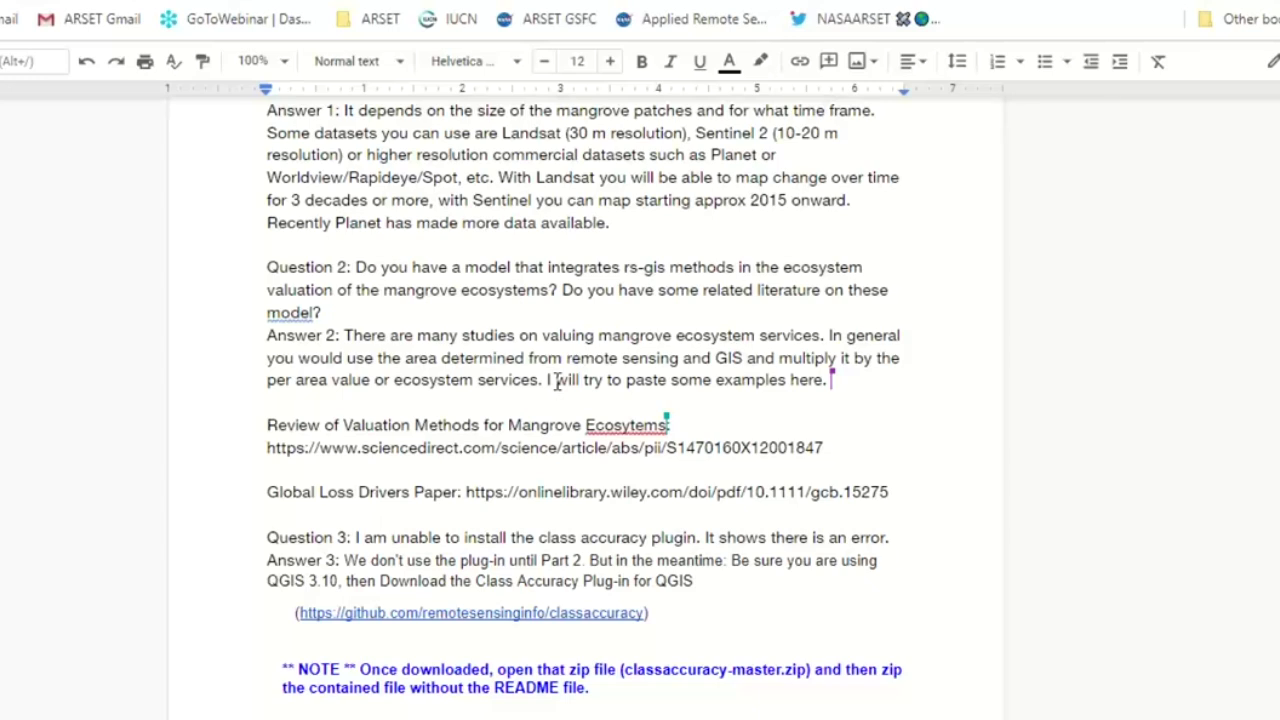
Examine the reference paper links under Answer 2, the plug-in installation instructions in Answer 3, and the cloud cover explanation in Answer 4
{"action": "left_click_drag", "start_coordinate": [267, 449], "coordinate": [844, 453]}
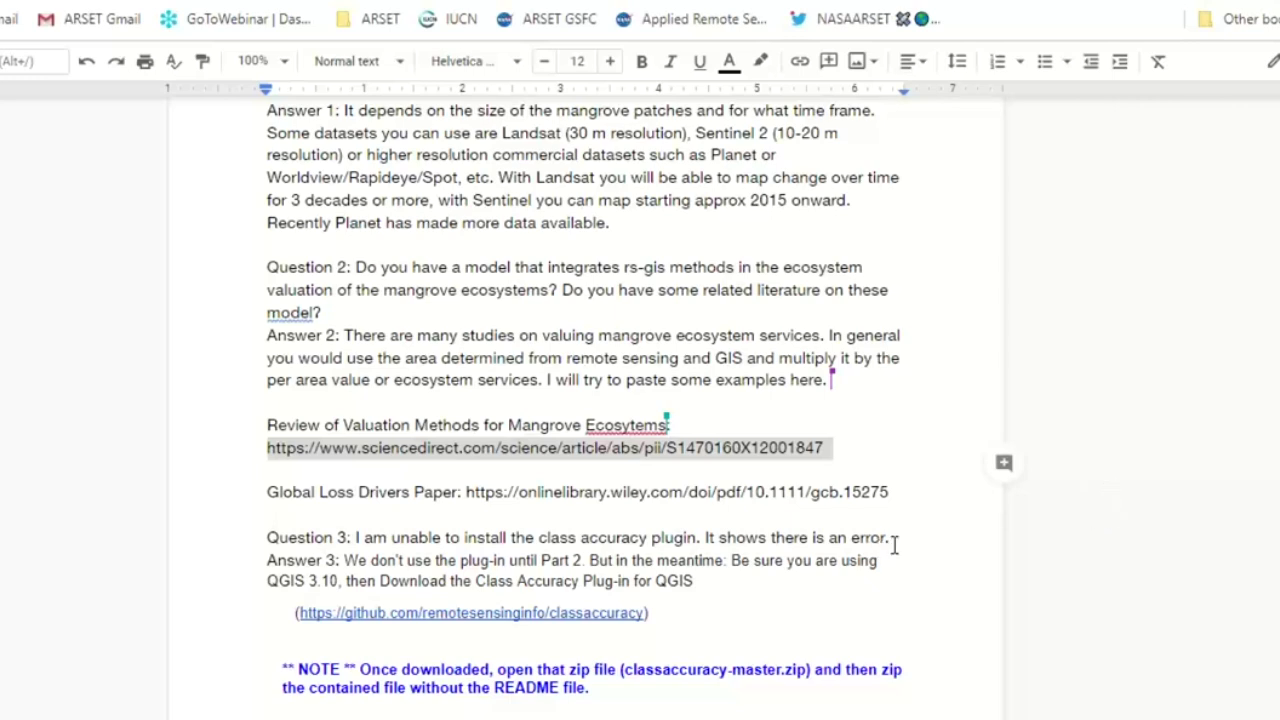
{"action": "left_click_drag", "start_coordinate": [268, 492], "coordinate": [889, 494]}
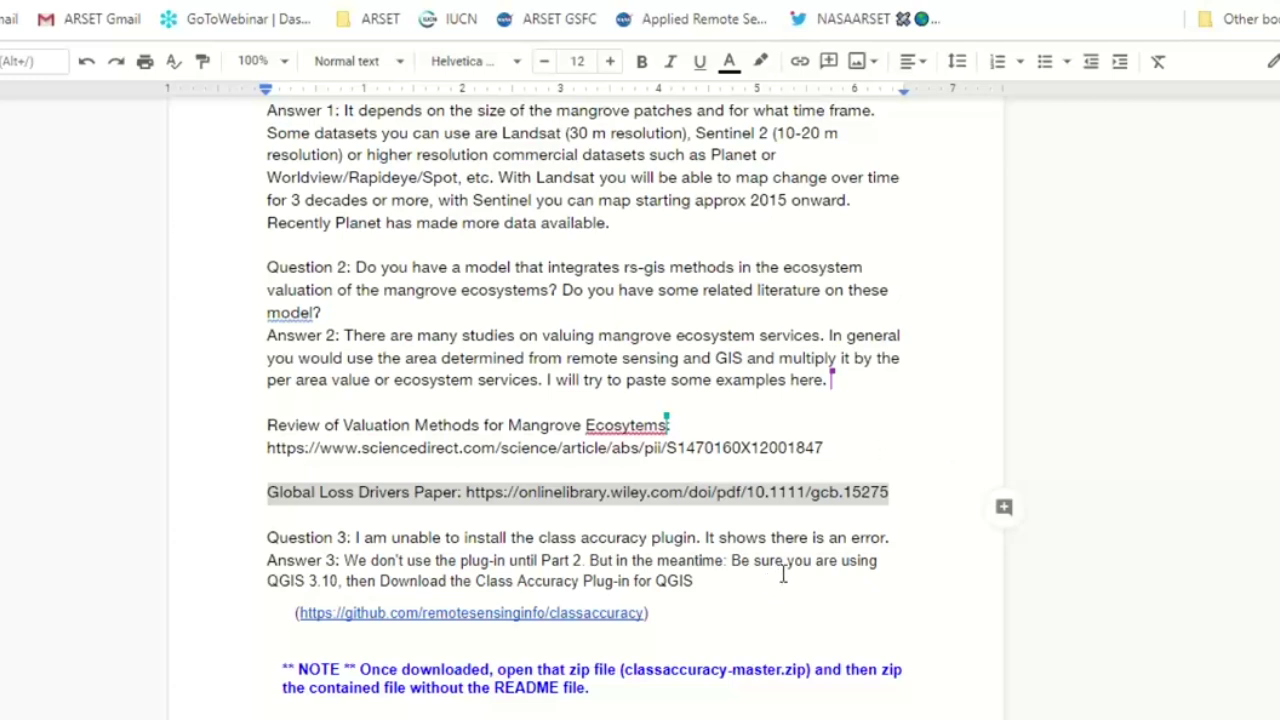
{"action": "left_click", "coordinate": [748, 584]}
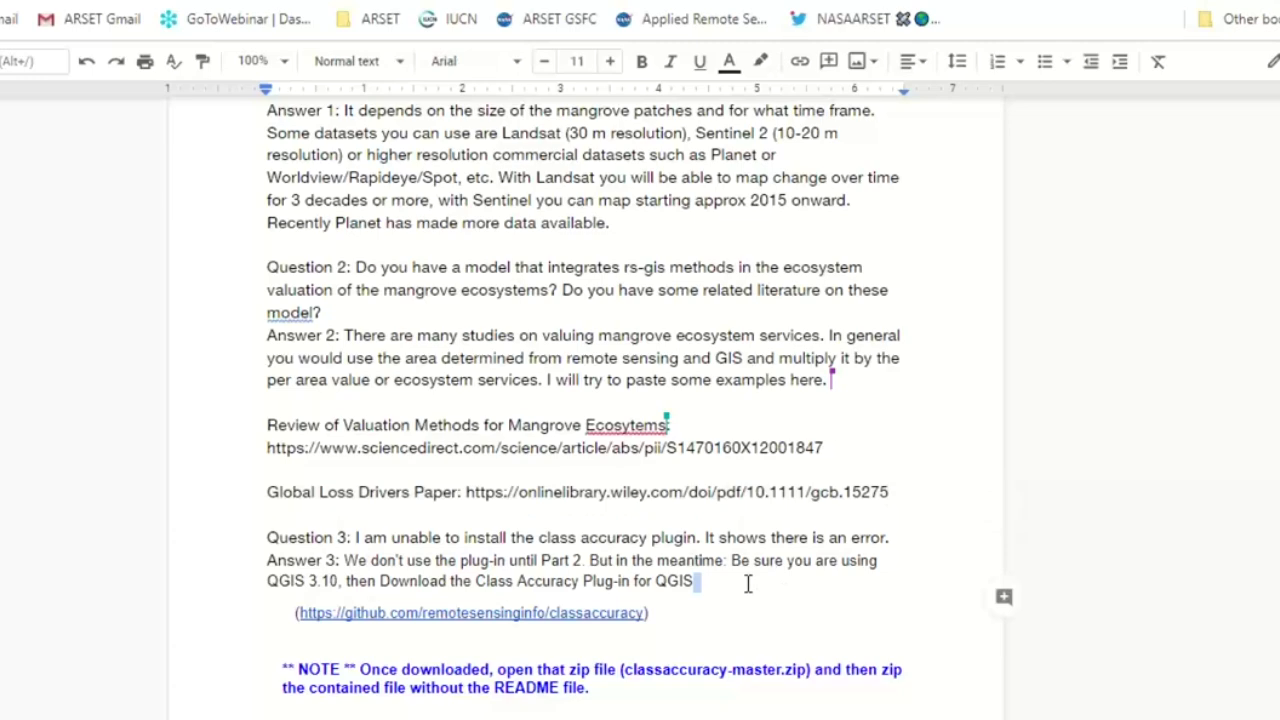
{"action": "scroll", "coordinate": [748, 584], "scroll_direction": "down", "scroll_amount": 5}
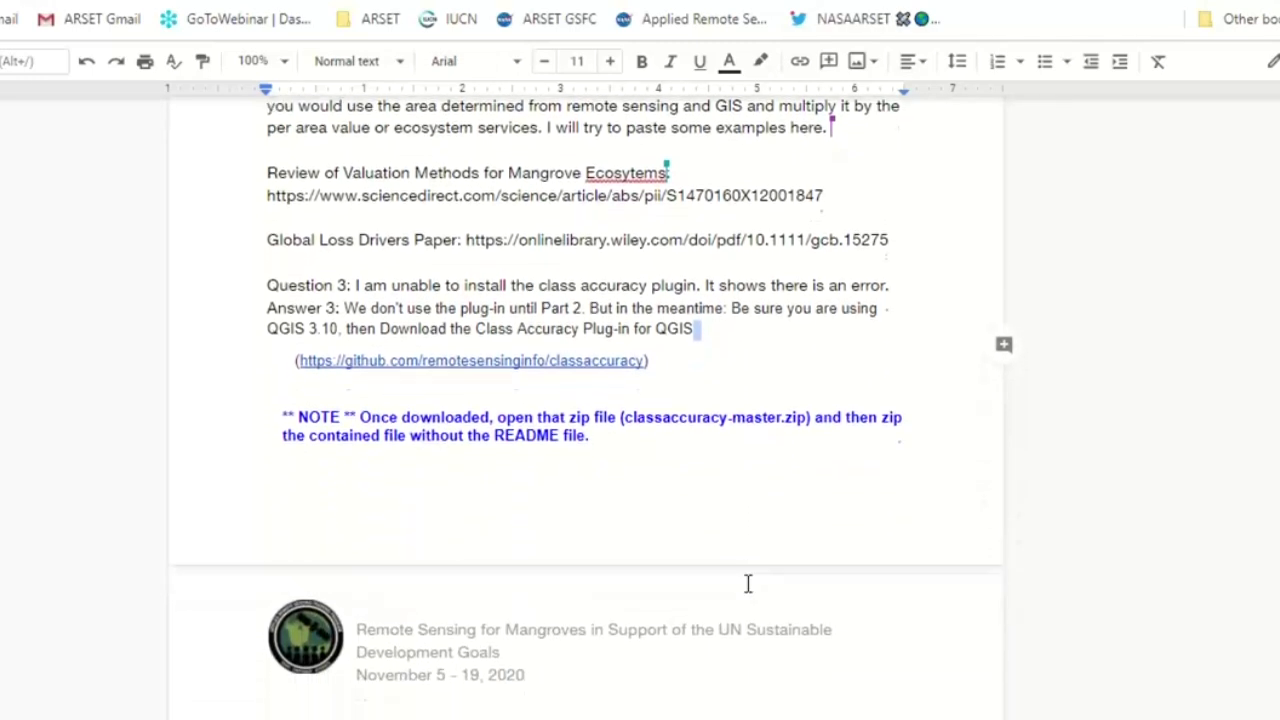
{"action": "scroll", "coordinate": [748, 584], "scroll_direction": "down", "scroll_amount": 1}
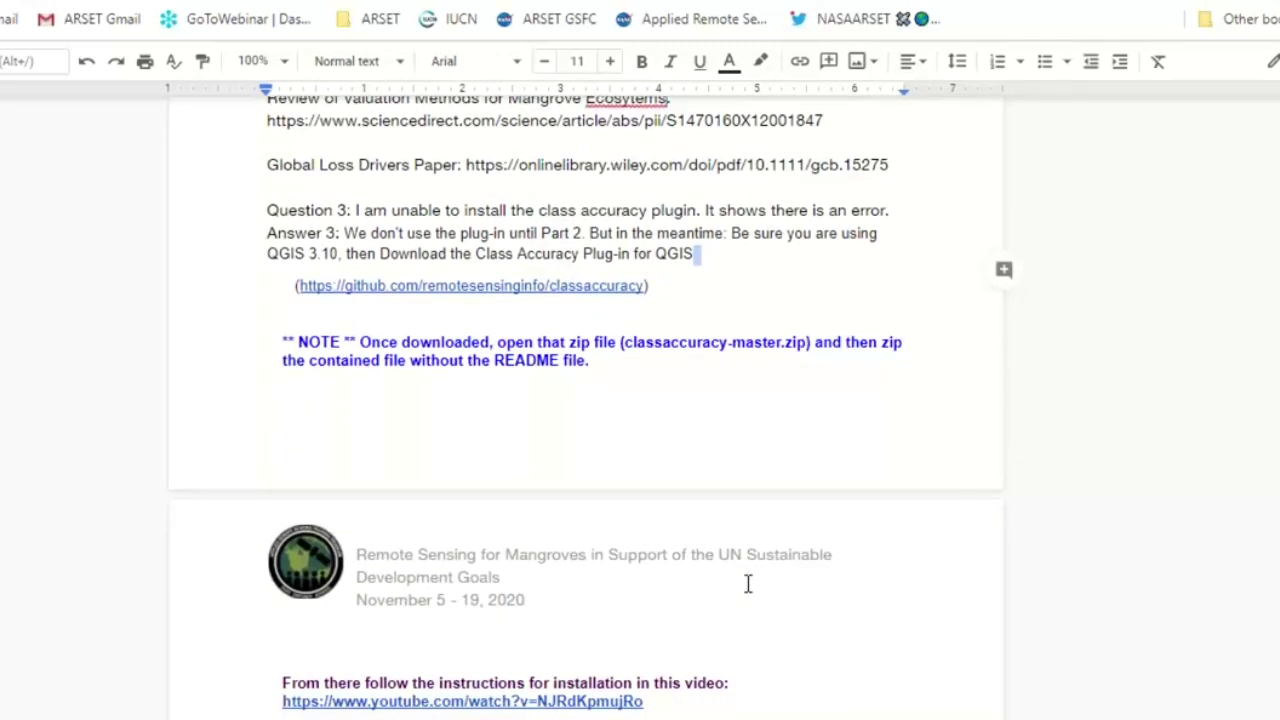
{"action": "scroll", "coordinate": [748, 584], "scroll_direction": "down", "scroll_amount": 1}
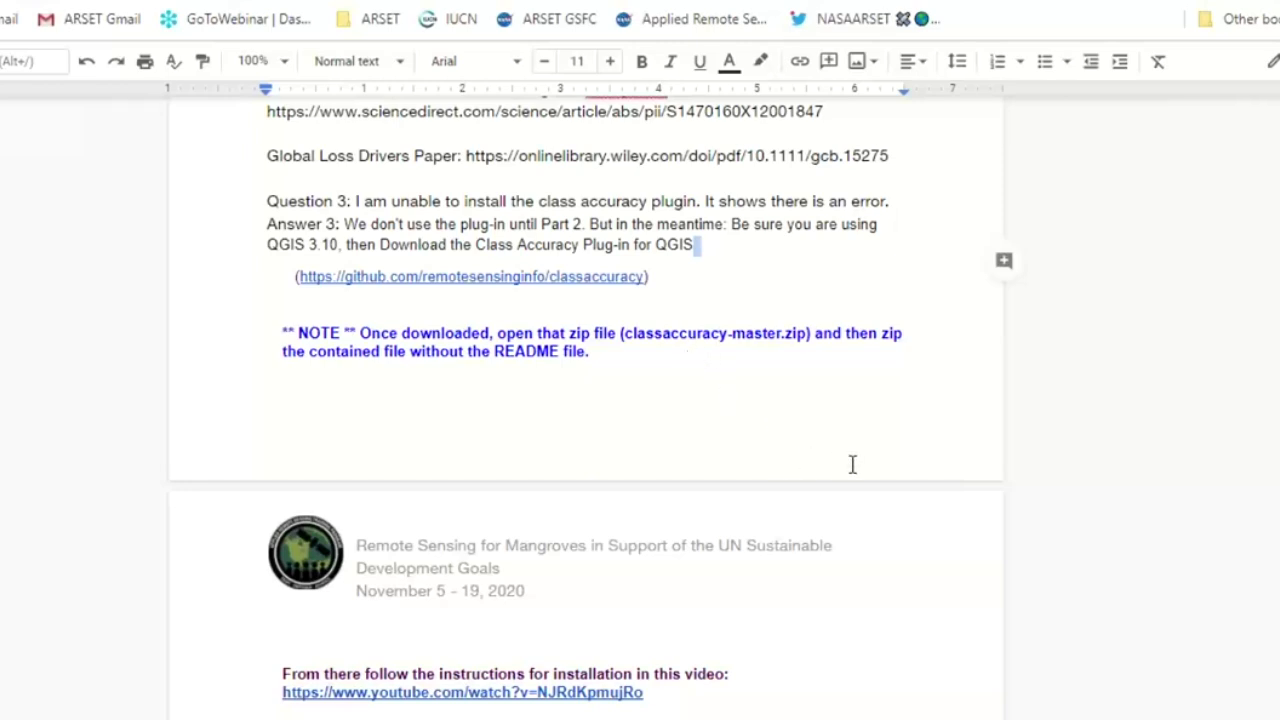
{"action": "scroll", "coordinate": [860, 464], "scroll_direction": "down", "scroll_amount": 3}
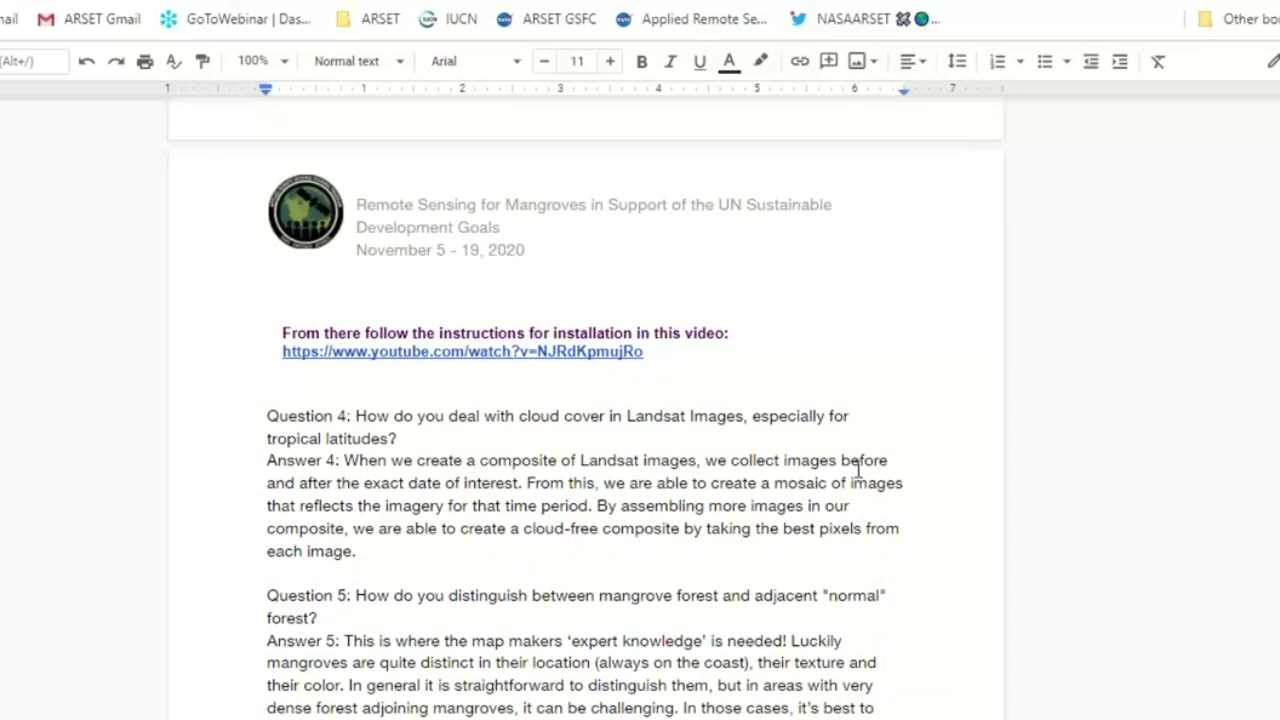
{"action": "scroll", "coordinate": [858, 468], "scroll_direction": "down", "scroll_amount": 1}
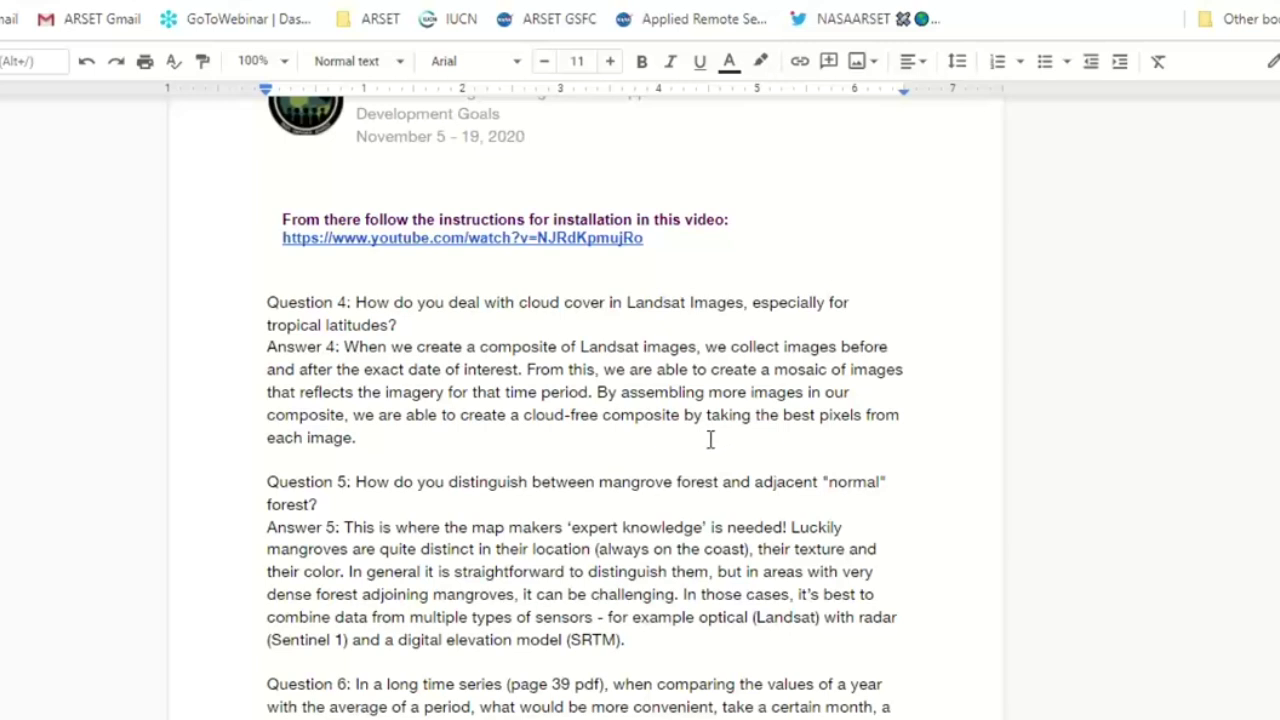
{"action": "left_click", "coordinate": [406, 442]}
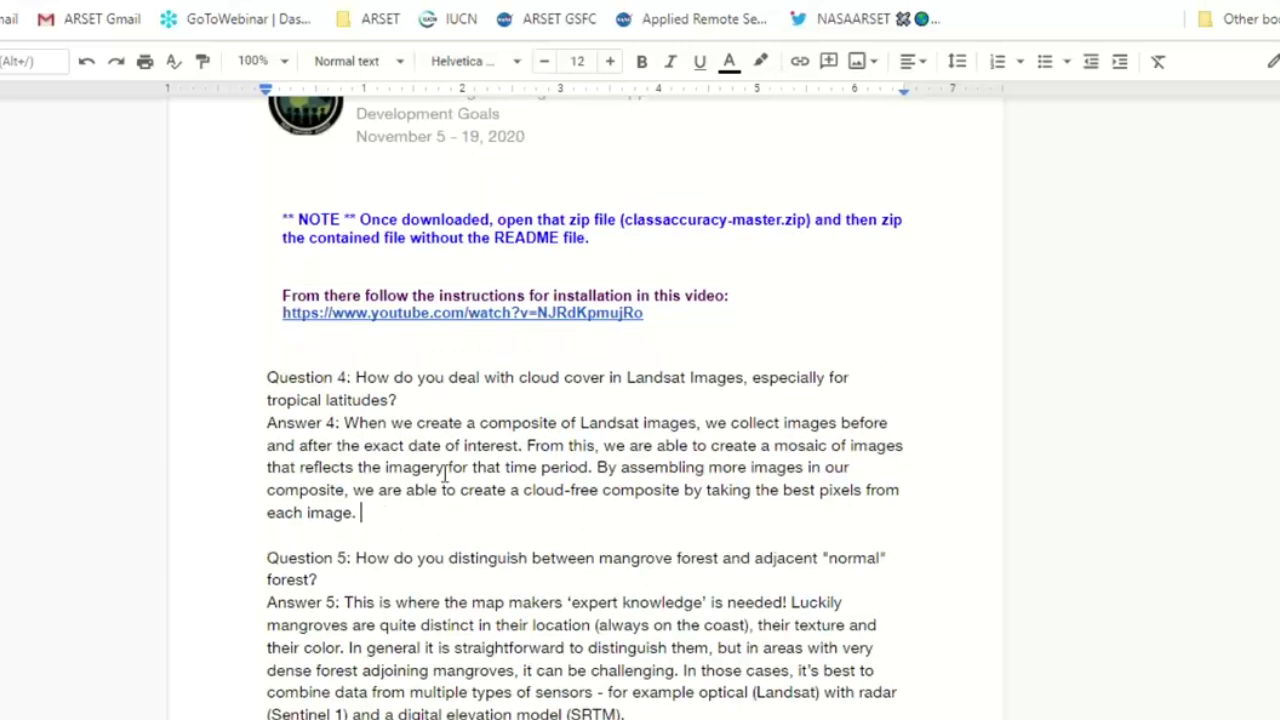
{"action": "scroll", "coordinate": [444, 475], "scroll_direction": "down", "scroll_amount": 4}
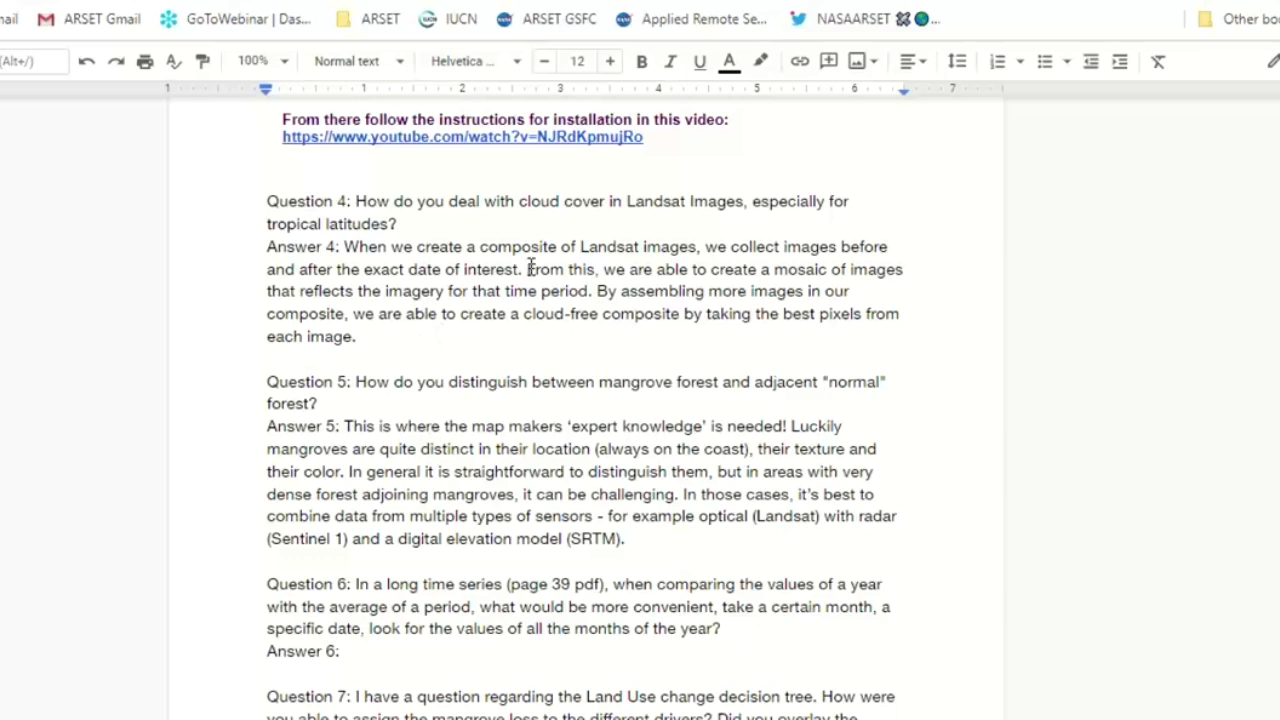
{"action": "scroll", "coordinate": [530, 268], "scroll_direction": "up", "scroll_amount": 1}
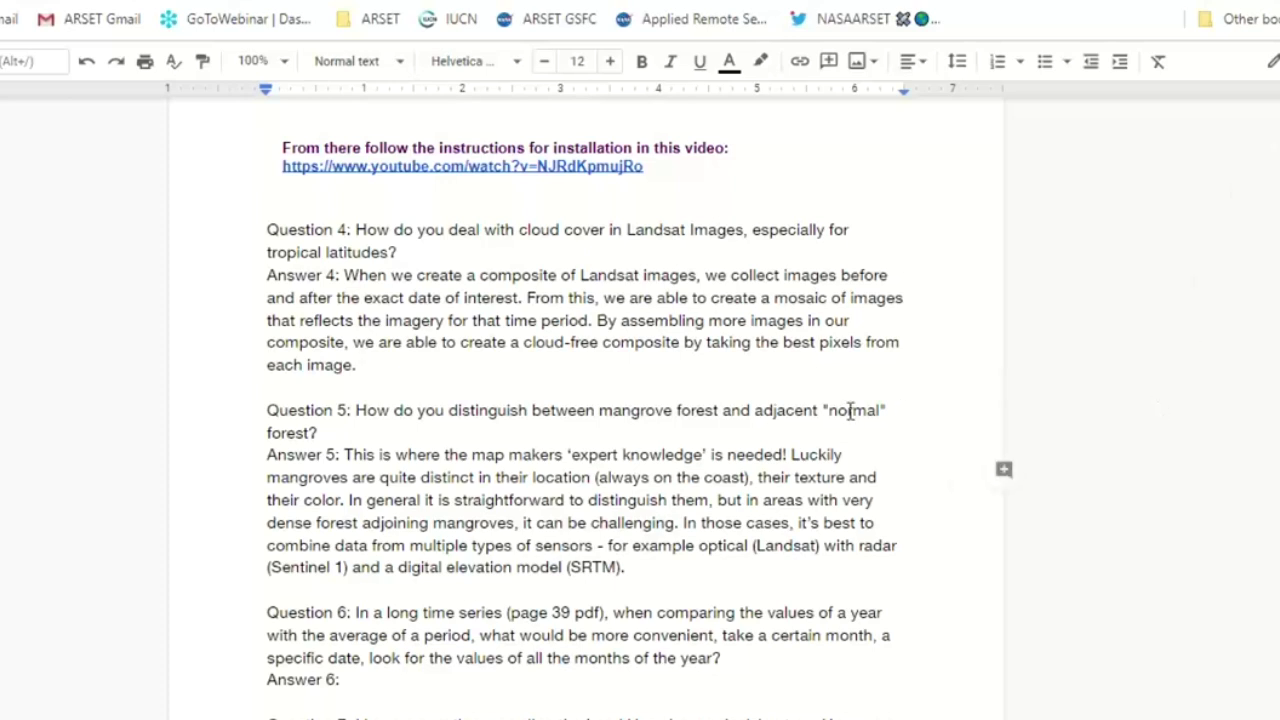
Append "GPS points are very valuable for validation" to the end of Answer 5
{"action": "left_click", "coordinate": [631, 566]}
{"action": "scroll", "coordinate": [631, 566], "scroll_direction": "down", "scroll_amount": 2}
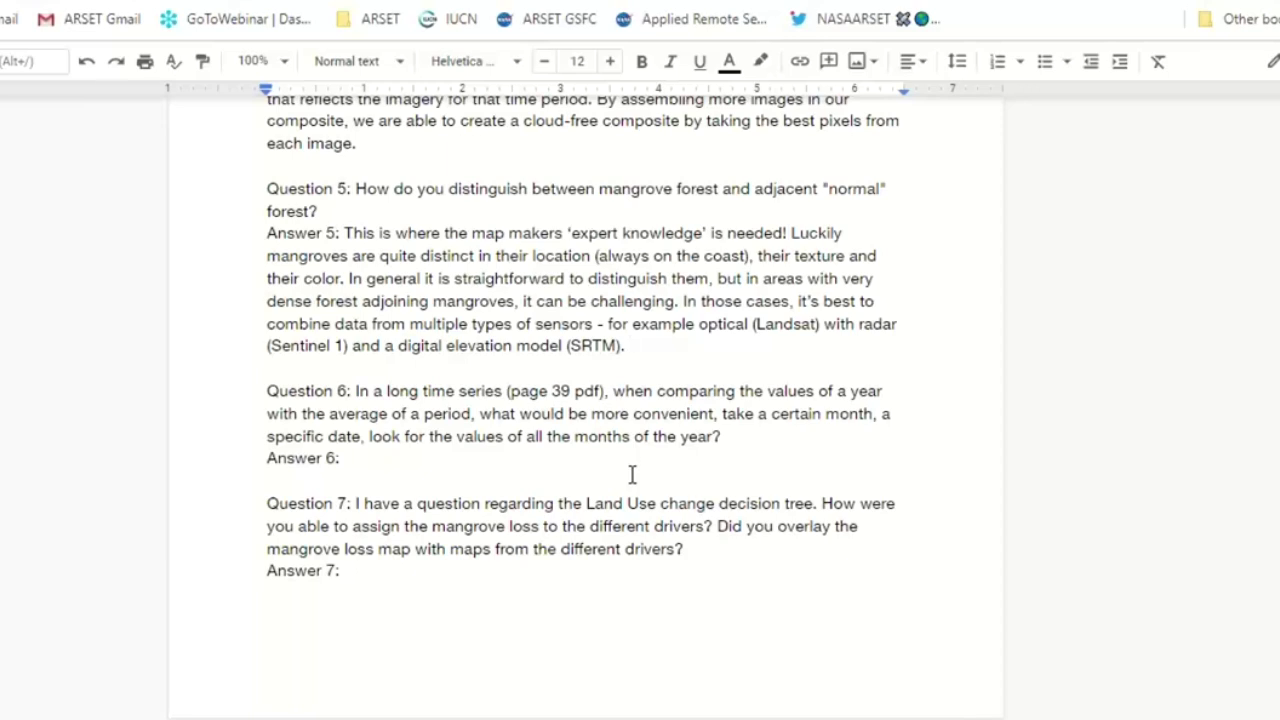
{"action": "scroll", "coordinate": [634, 352], "scroll_direction": "up", "scroll_amount": 1}
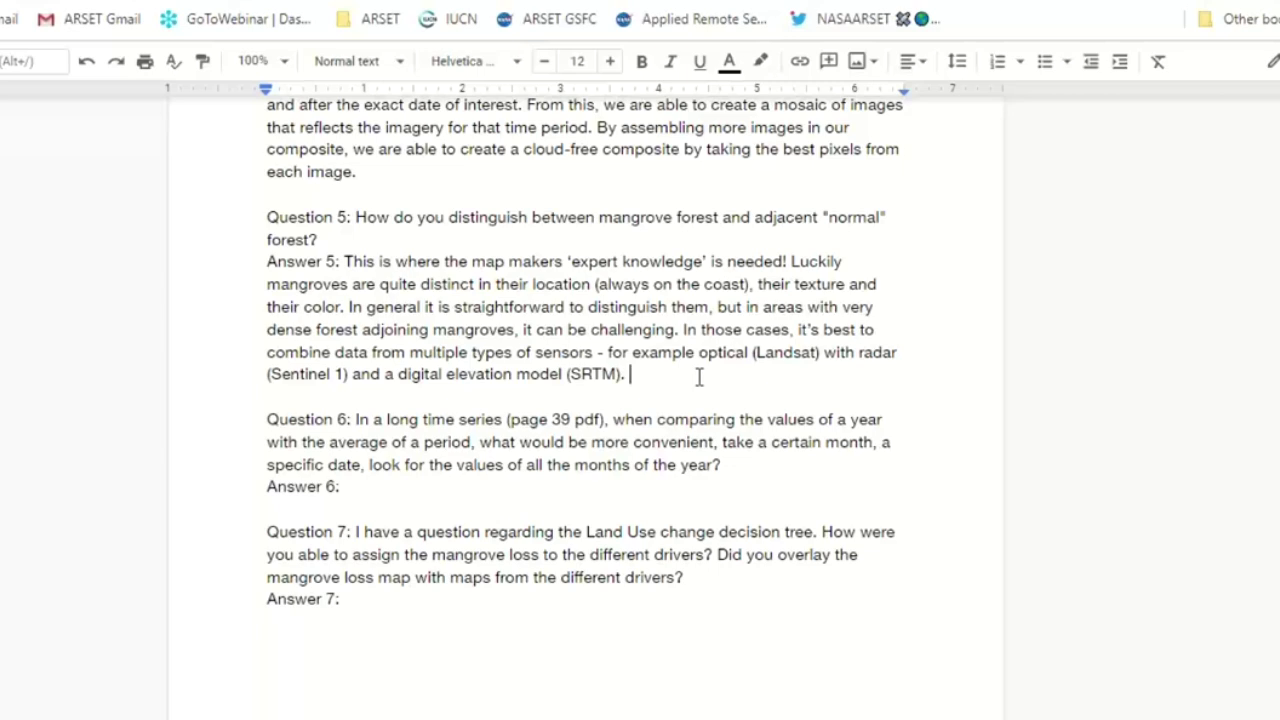
{"action": "type", "text": "GPS pp"}
{"action": "key", "text": "BackSpace"}
{"action": "type", "text": "oints "}
{"action": "type", "text": "are very "}
{"action": "type", "text": "valuable "}
{"action": "type", "text": "for "}
{"action": "type", "text": "validation"}
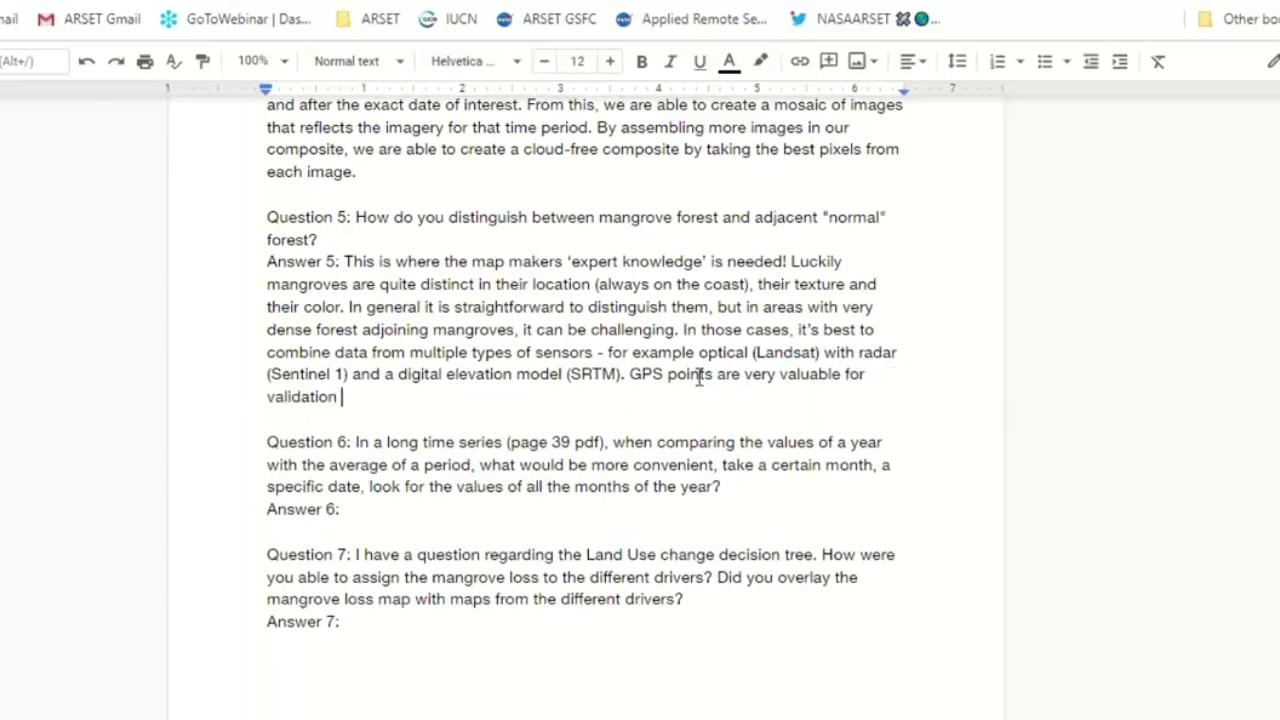
Close the validation sentence in Answer 5 with a period and add "Flat, intertidal regions will be the areas to look for."
{"action": "type", "text": ". Flat, intertidal "}
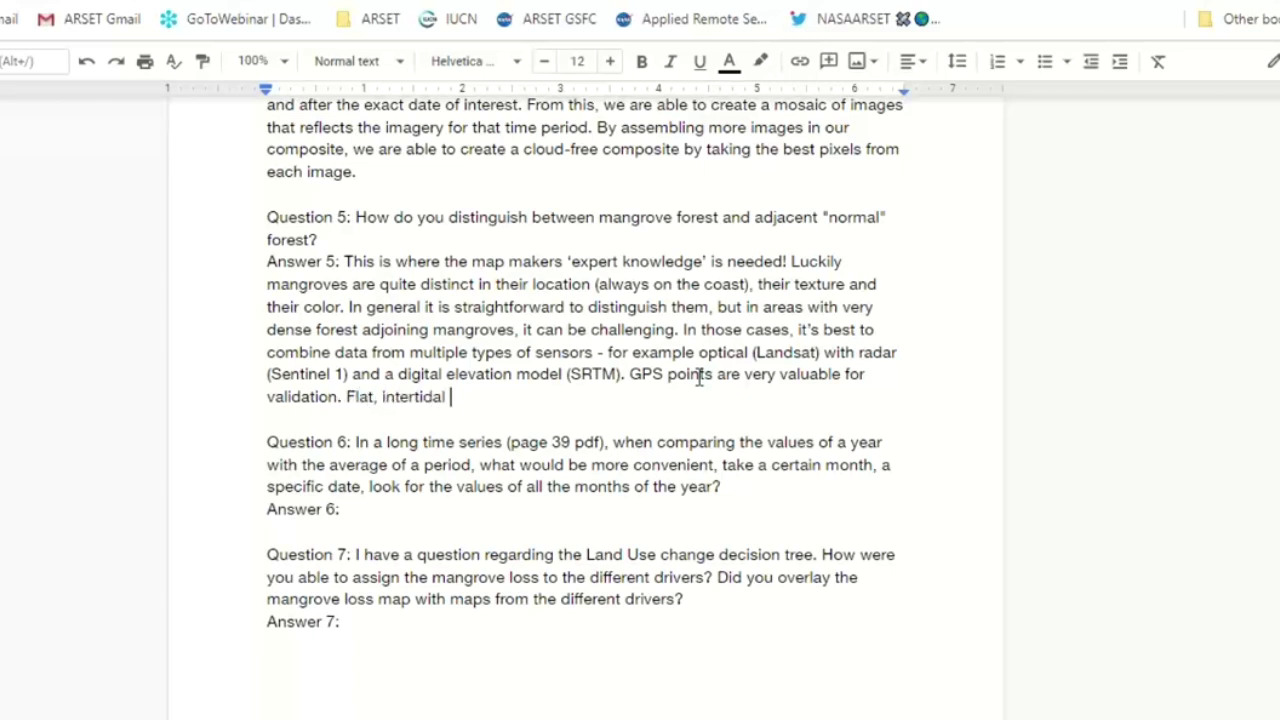
{"action": "type", "text": "regions will"}
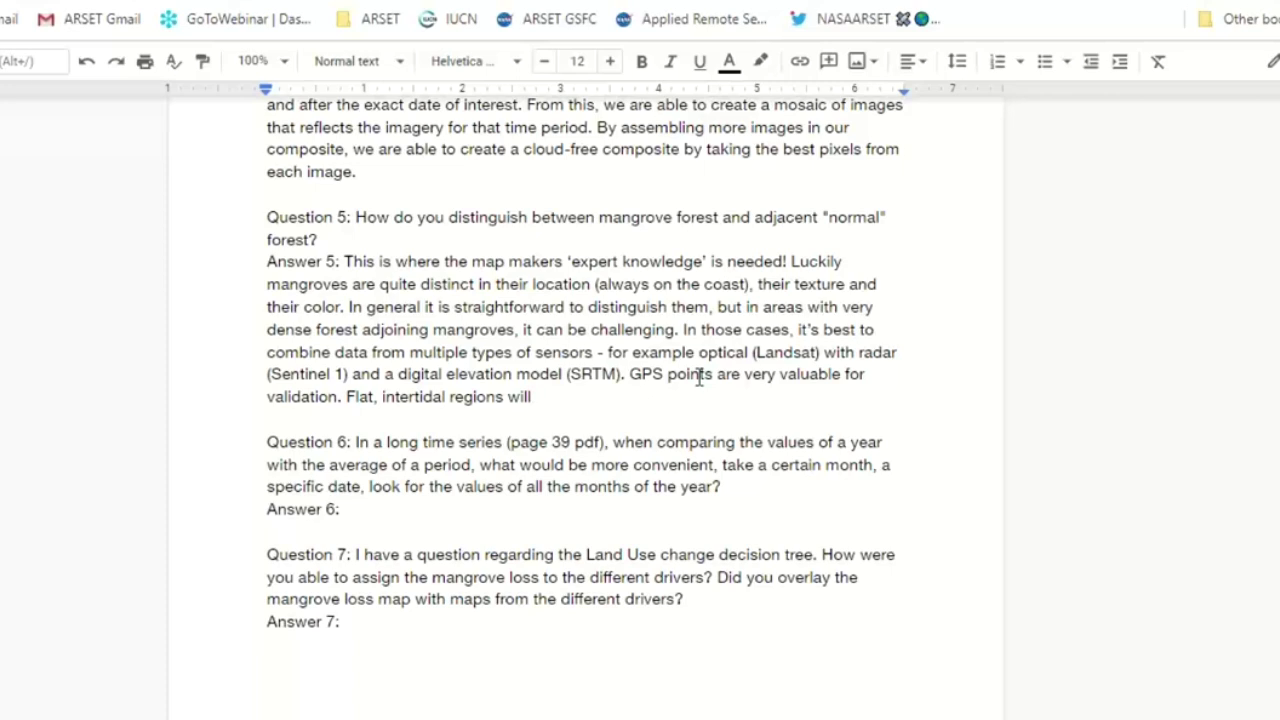
{"action": "type", "text": "the areas to loo"}
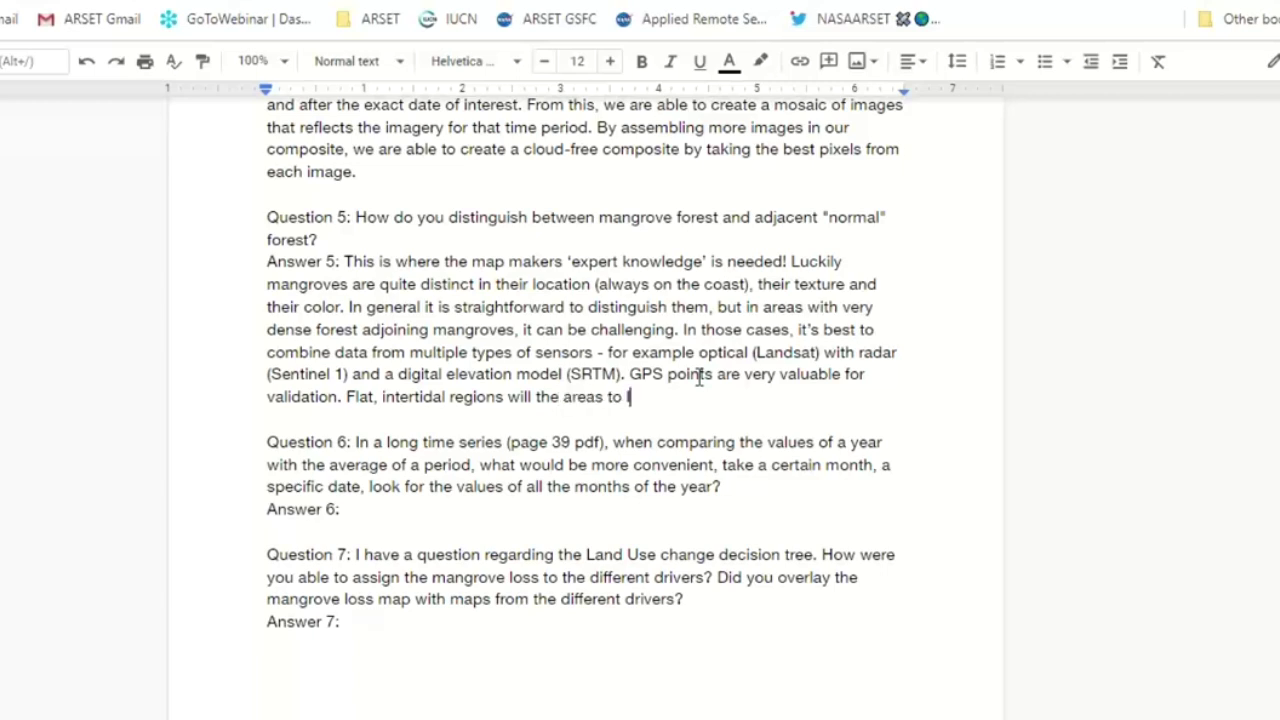
{"action": "type", "text": "k for."}
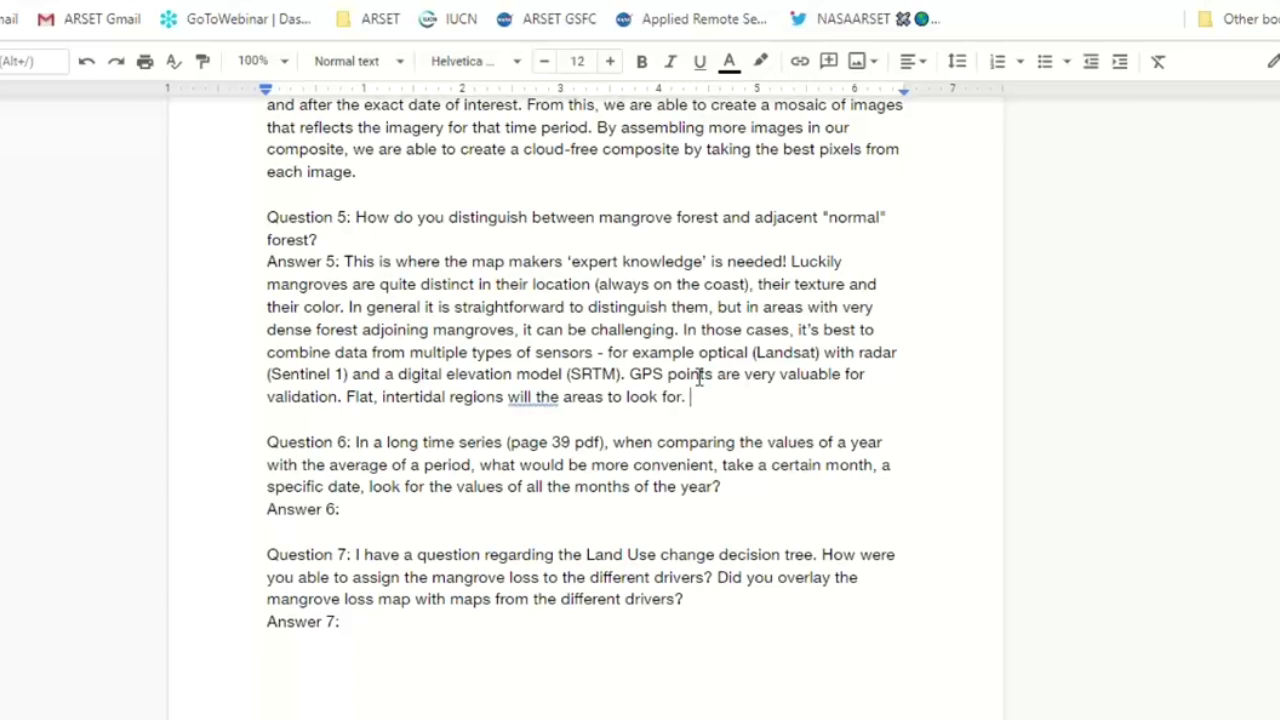
{"action": "left_click", "coordinate": [535, 396]}
{"action": "type", "text": "be"}
{"action": "left_click", "coordinate": [736, 402]}
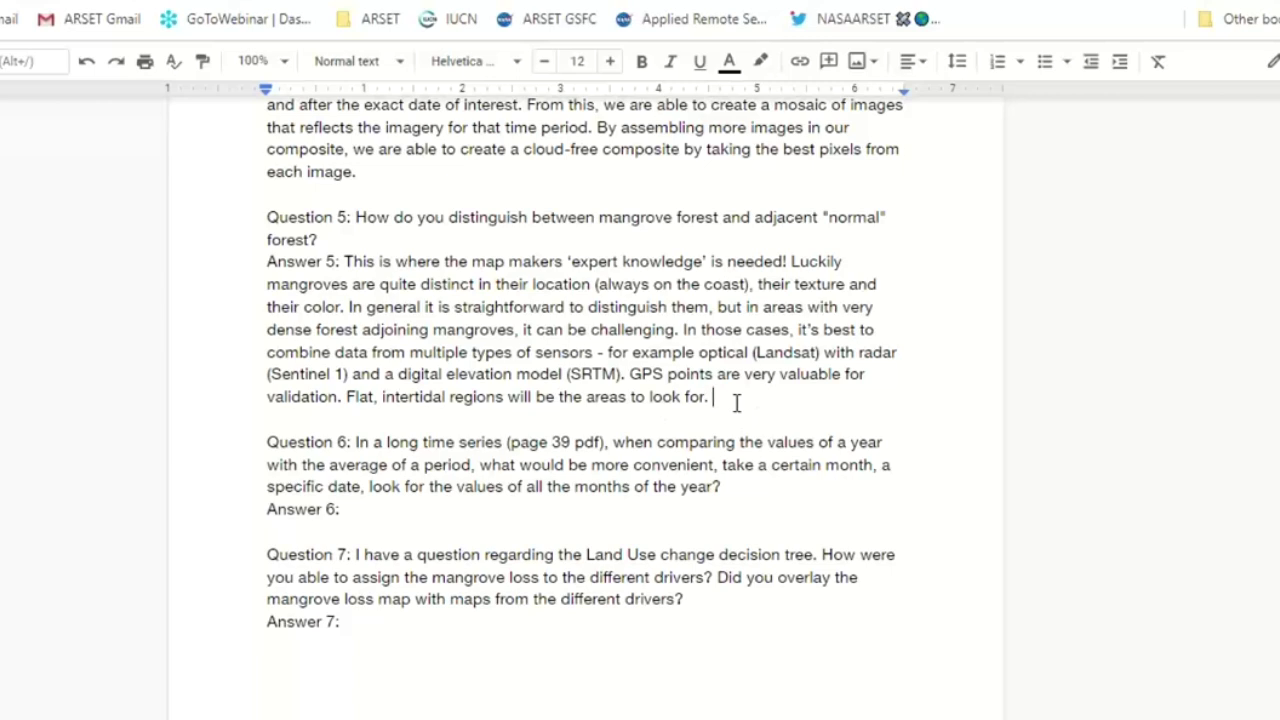
Add the sentence "Dense tropical forest nearby is challenging to distinguish." to the end of Answer 5
{"action": "type", "text": "Dense tropical forest"}
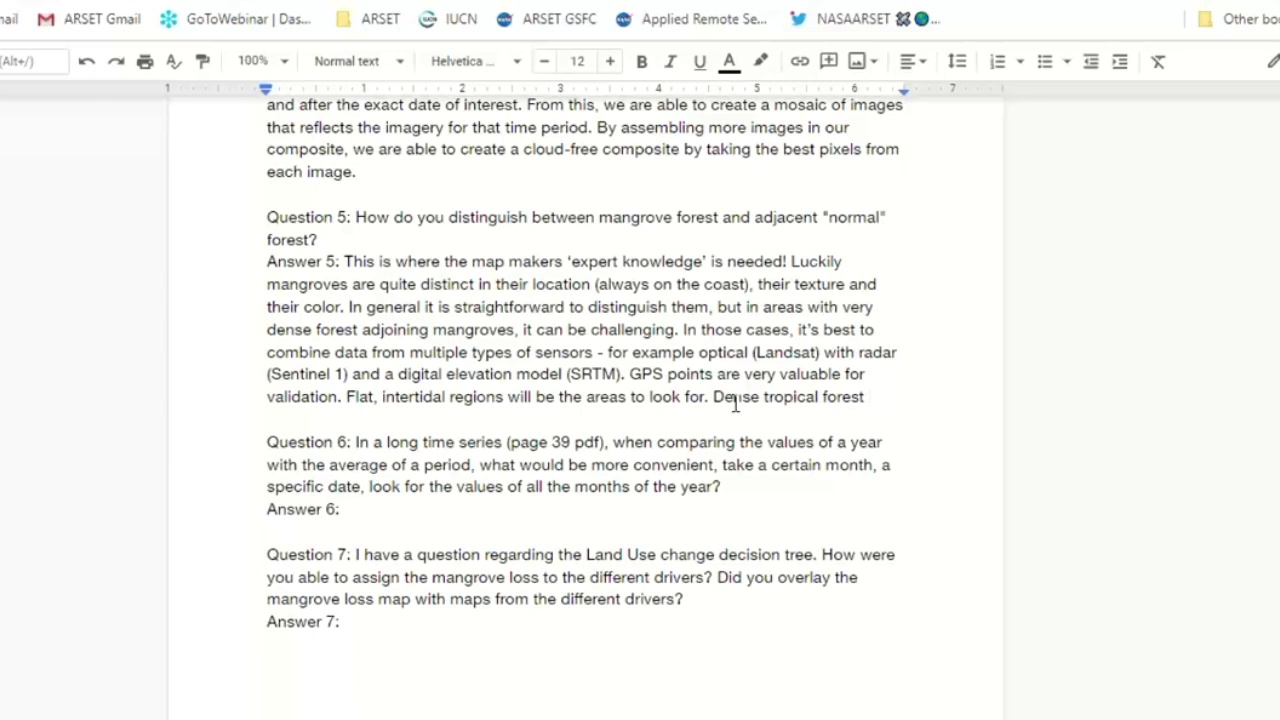
{"action": "type", "text": "nearby "}
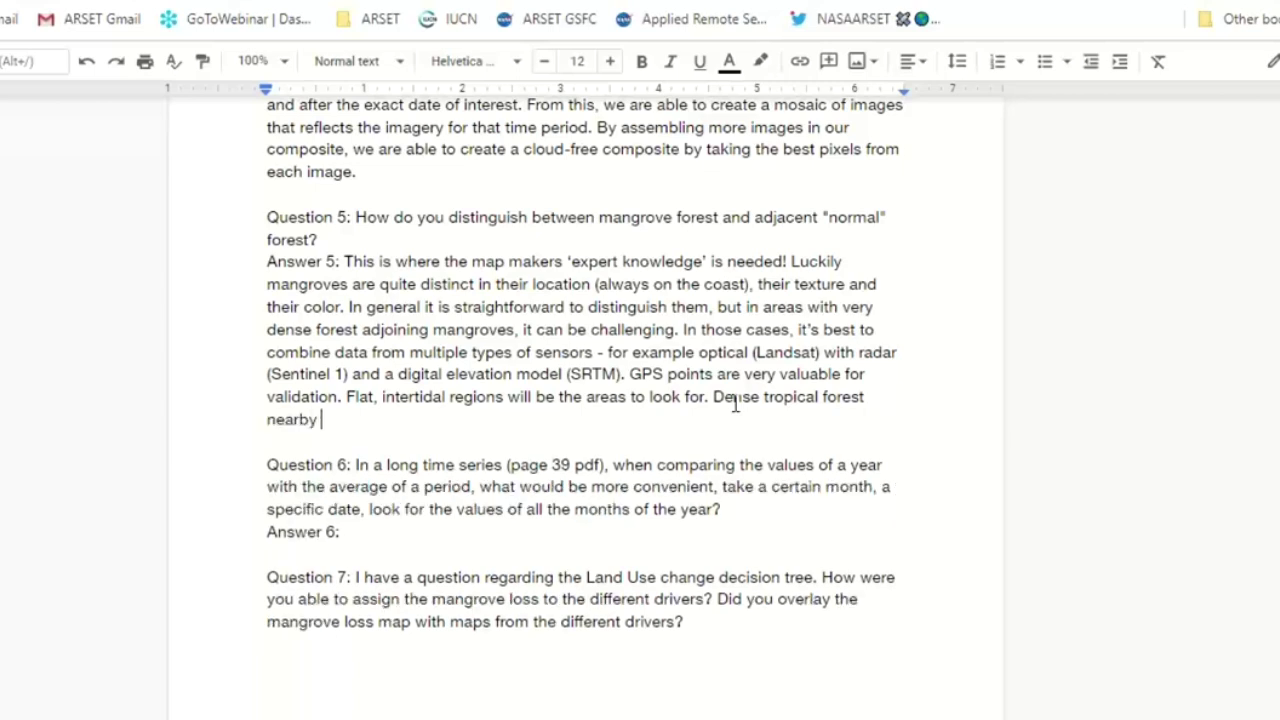
{"action": "type", "text": "are"}
{"action": "key", "text": "BackSpace"}
{"action": "key", "text": "BackSpace"}
{"action": "key", "text": "BackSpace"}
{"action": "key", "text": "BackSpace"}
{"action": "type", "text": "is "}
{"action": "type", "text": "hard to"}
{"action": "key", "text": "BackSpace"}
{"action": "key", "text": "BackSpace"}
{"action": "key", "text": "BackSpace"}
{"action": "key", "text": "BackSpace"}
{"action": "key", "text": "BackSpace"}
{"action": "key", "text": "BackSpace"}
{"action": "key", "text": "BackSpace"}
{"action": "key", "text": "BackSpace"}
{"action": "type", "text": "challen"}
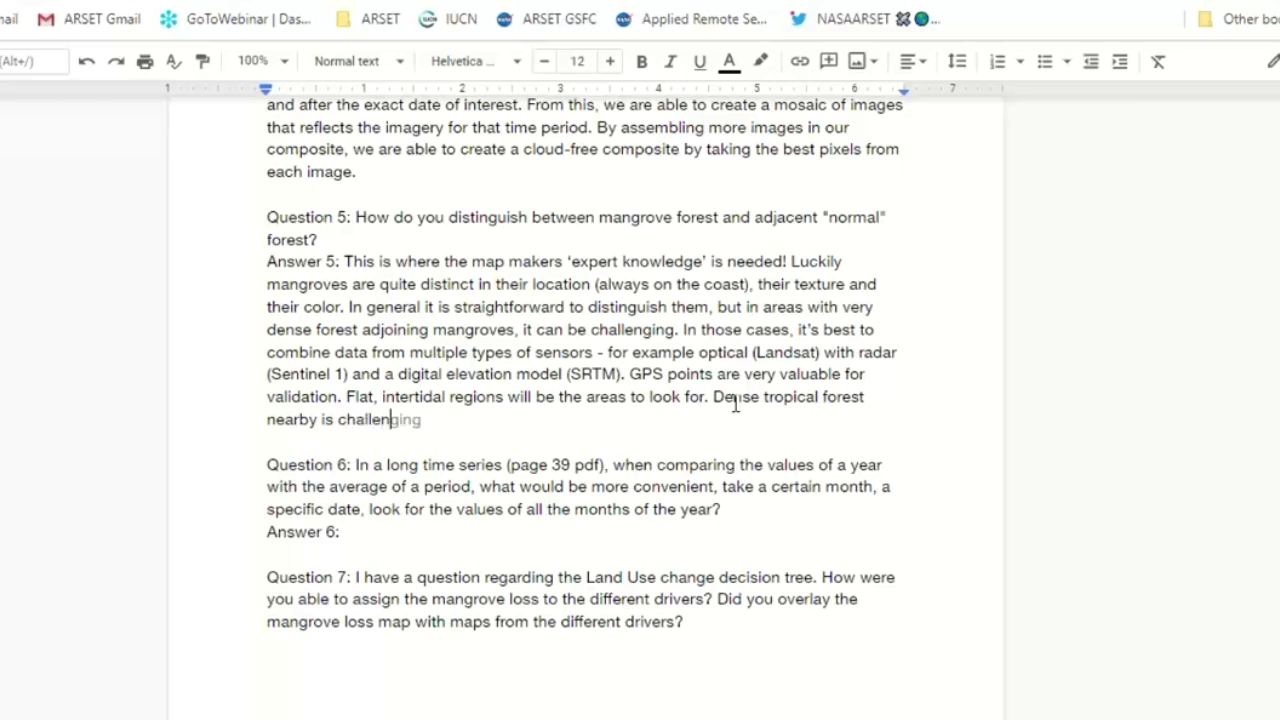
{"action": "type", "text": "ging to distinguish. "}
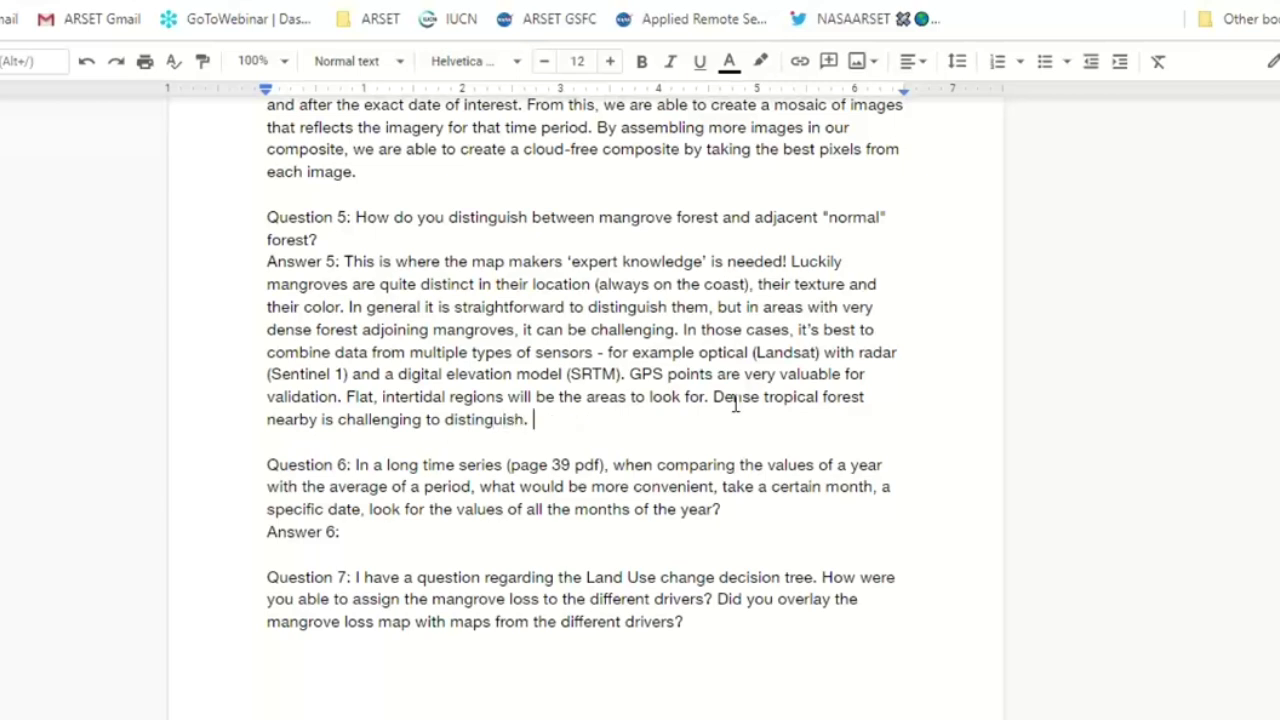
Add the sentence "Using a DEM to mask out higher elevations also helps." to the end of Answer 5
{"action": "type", "text": "Using a DE"}
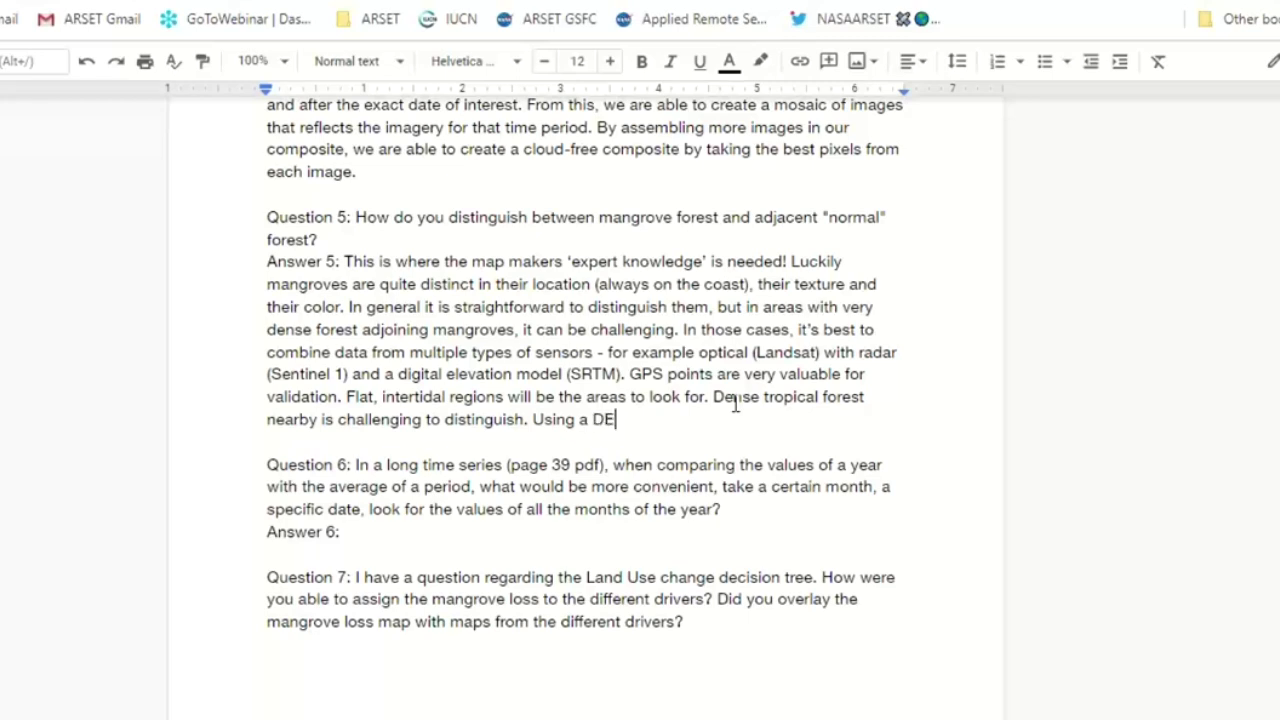
{"action": "type", "text": "M to mask out elevations"}
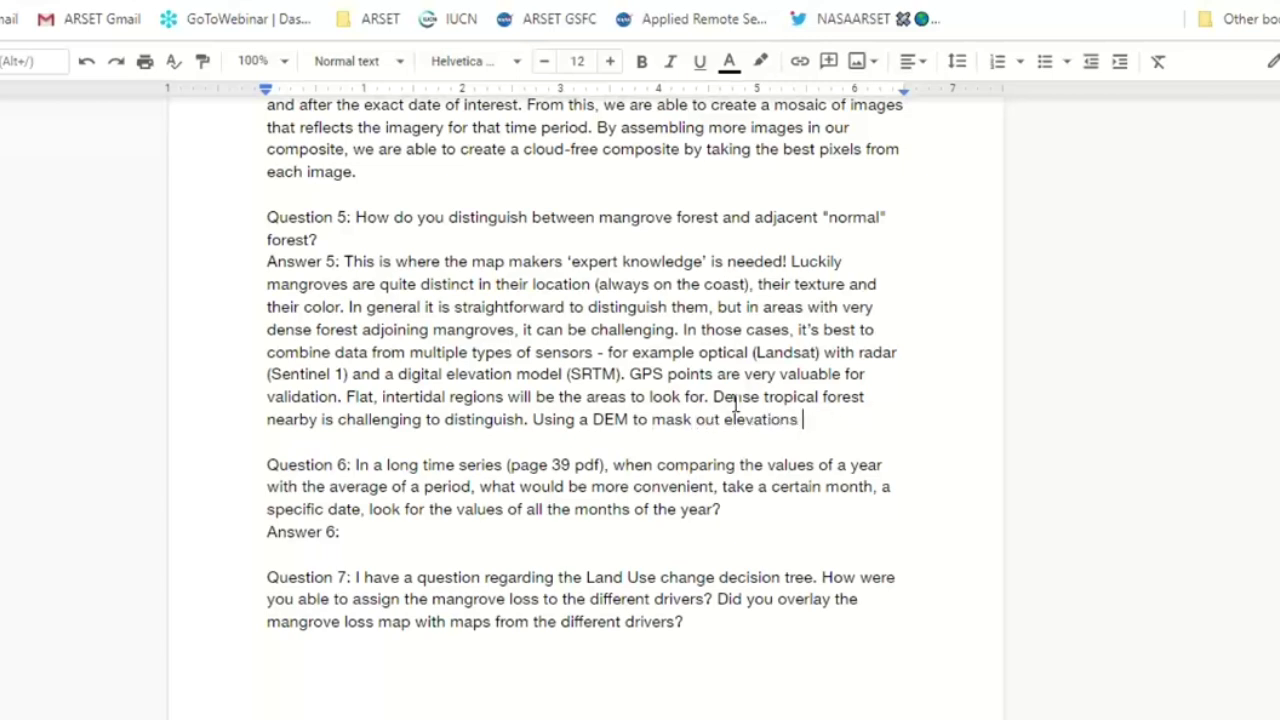
{"action": "key", "text": "Left"}
{"action": "key", "text": "Left"}
{"action": "key", "text": "Left"}
{"action": "key", "text": "Left"}
{"action": "key", "text": "Left"}
{"action": "key", "text": "Left"}
{"action": "key", "text": "Left"}
{"action": "key", "text": "Left"}
{"action": "key", "text": "Left"}
{"action": "key", "text": "Left"}
{"action": "key", "text": "Left"}
{"action": "type", "text": "higher"}
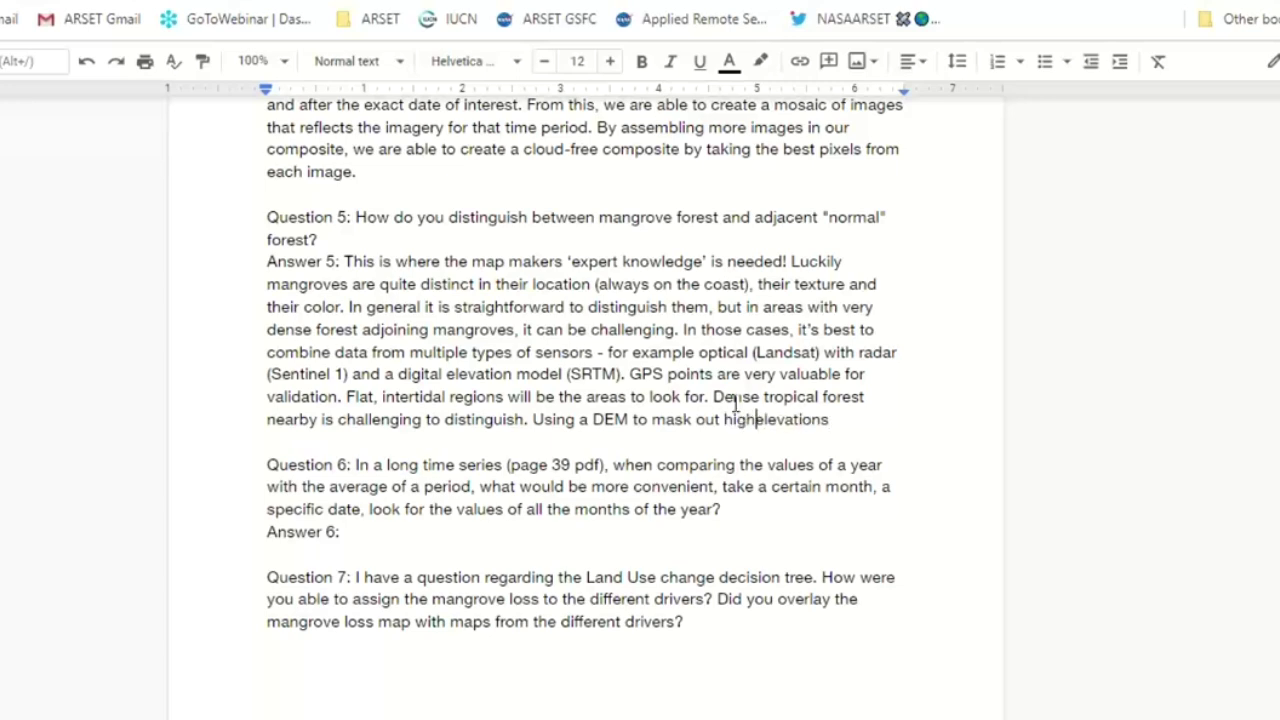
{"action": "key", "text": "Right"}
{"action": "key", "text": "Right"}
{"action": "key", "text": "Right"}
{"action": "key", "text": "Right"}
{"action": "key", "text": "Right"}
{"action": "key", "text": "Right"}
{"action": "key", "text": "Right"}
{"action": "key", "text": "Right"}
{"action": "key", "text": "Right"}
{"action": "key", "text": "Right"}
{"action": "key", "text": "Right"}
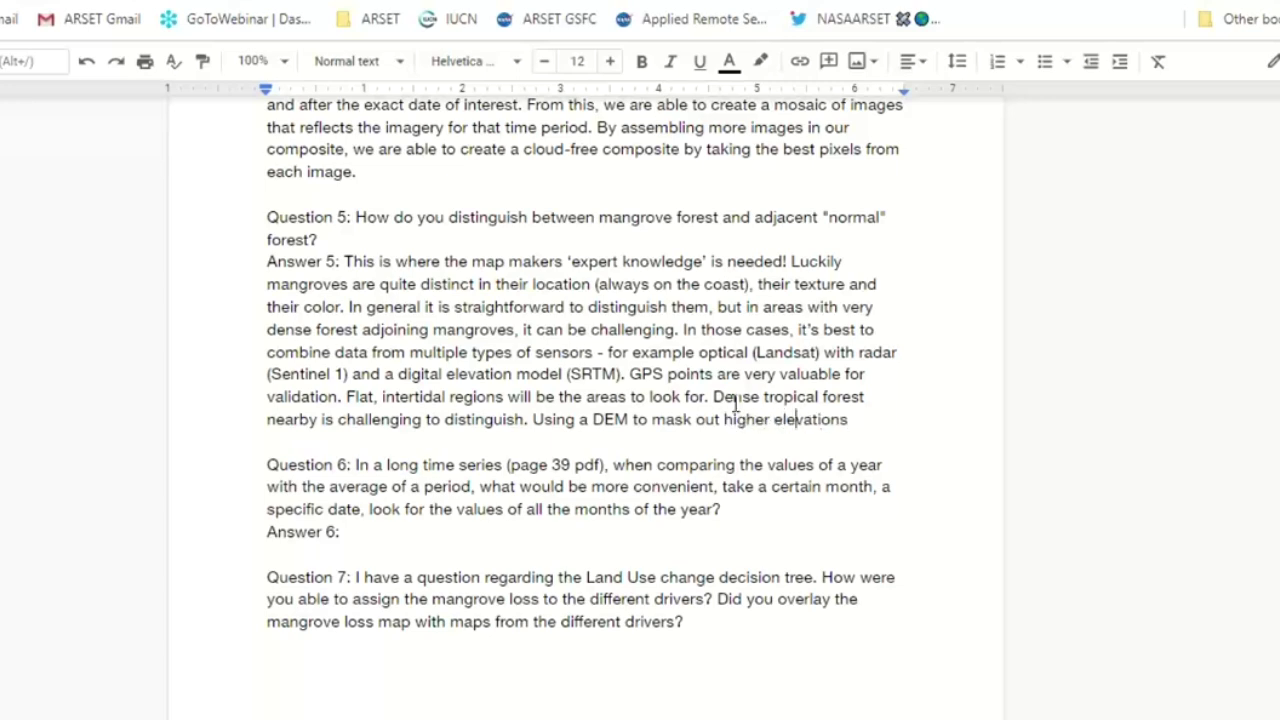
{"action": "type", "text": "also helps."}
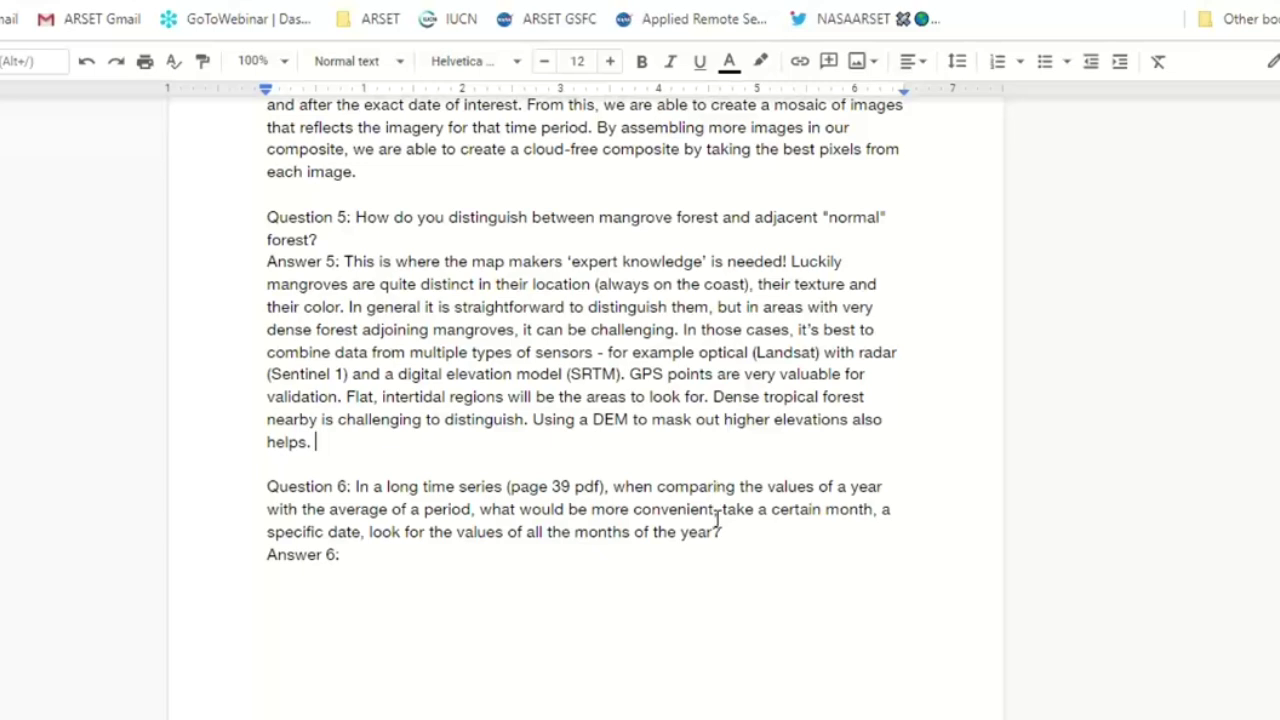
Begin Answer 6 with "It depend on the question you are trying to answer, but generally, it is best to use"
{"action": "scroll", "coordinate": [717, 518], "scroll_direction": "down", "scroll_amount": 3}
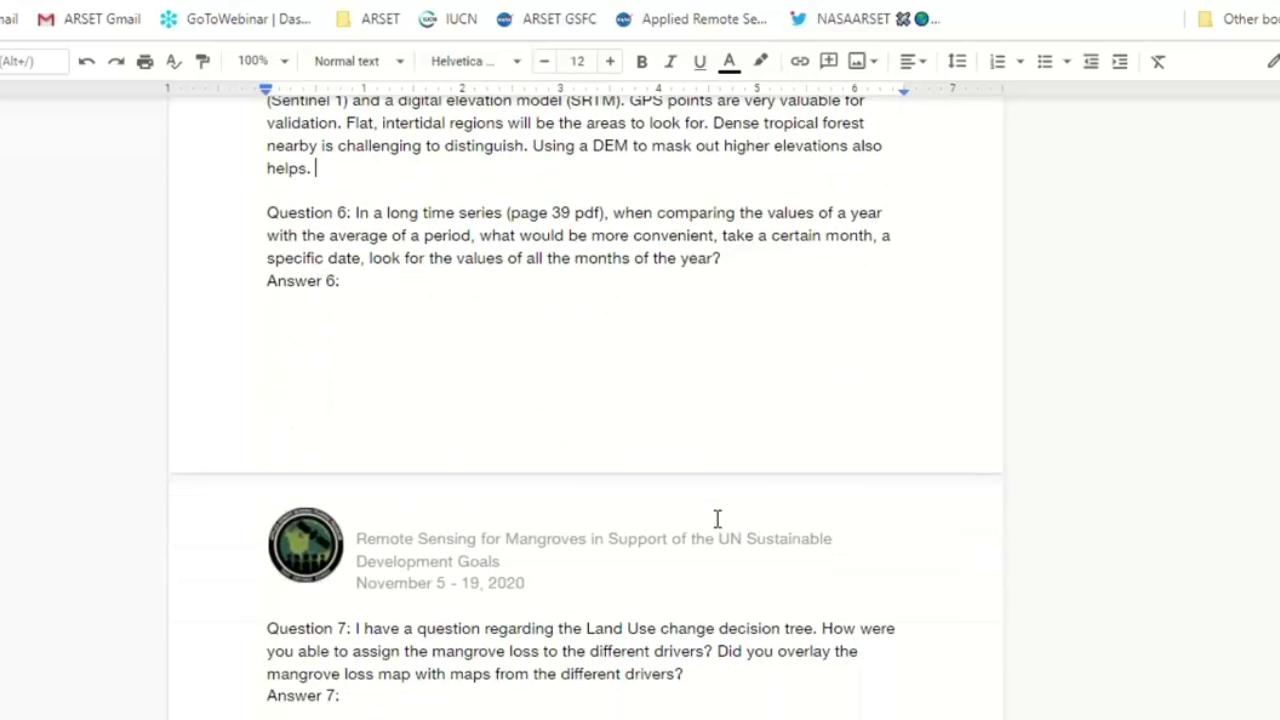
{"action": "left_click", "coordinate": [372, 282]}
{"action": "type", "text": "It depend on the "}
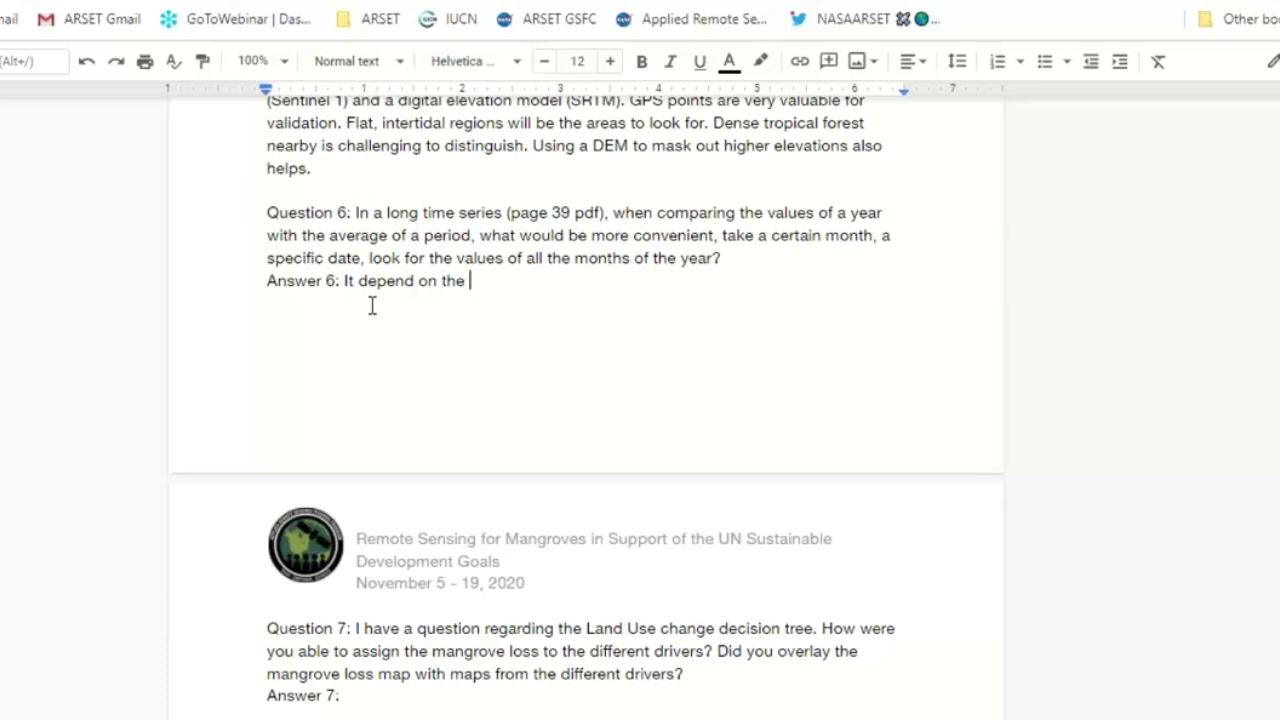
{"action": "type", "text": "question you "}
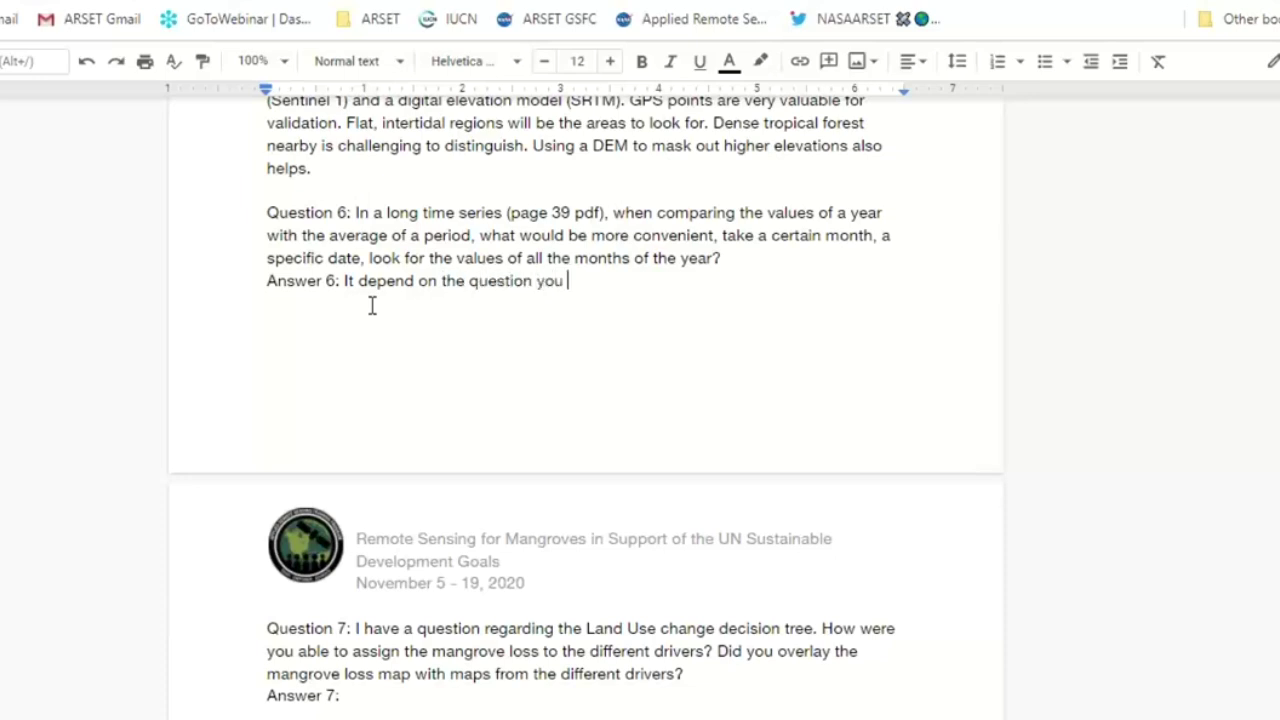
{"action": "type", "text": "are try"}
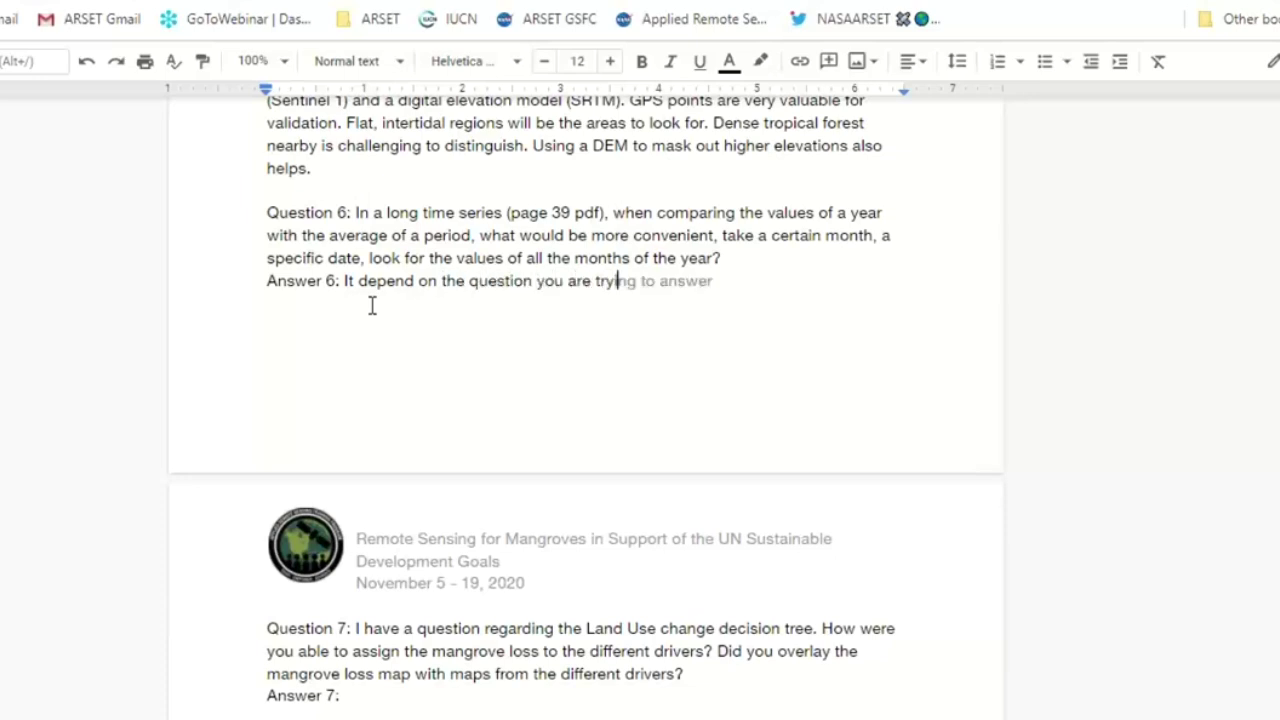
{"action": "type", "text": "ing to answer, but generally, "}
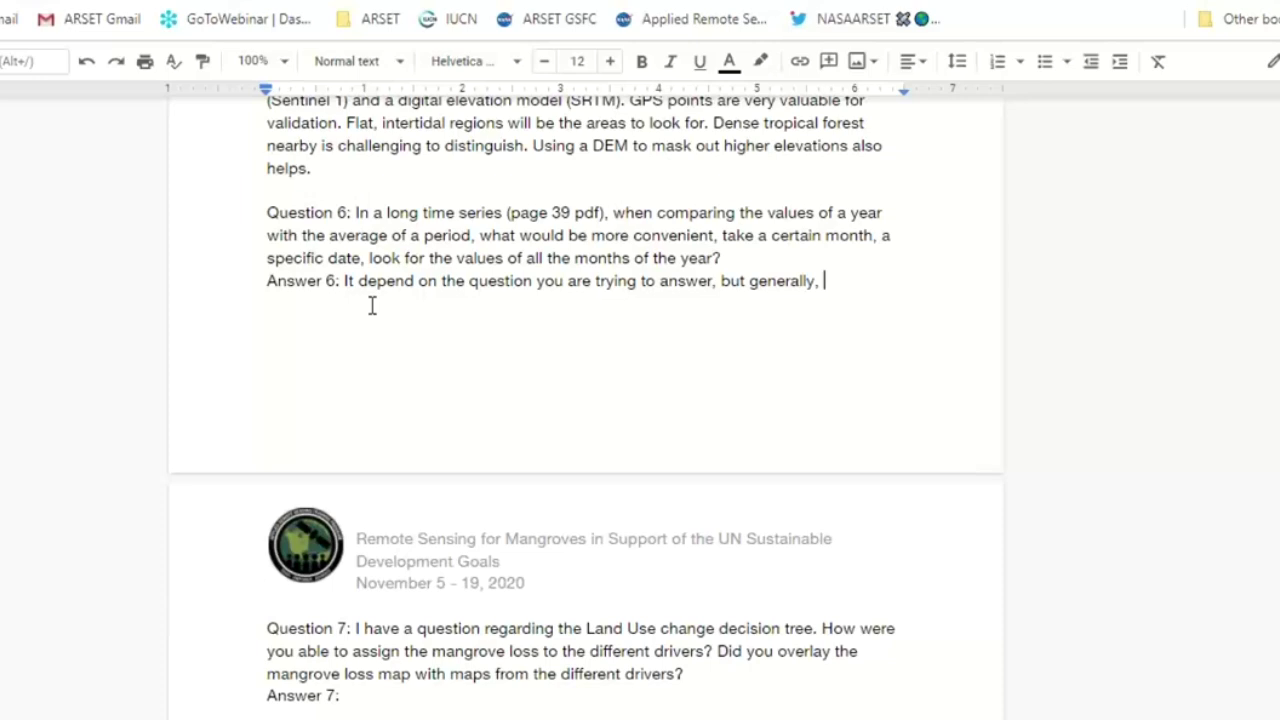
{"action": "type", "text": "it is best to use "}
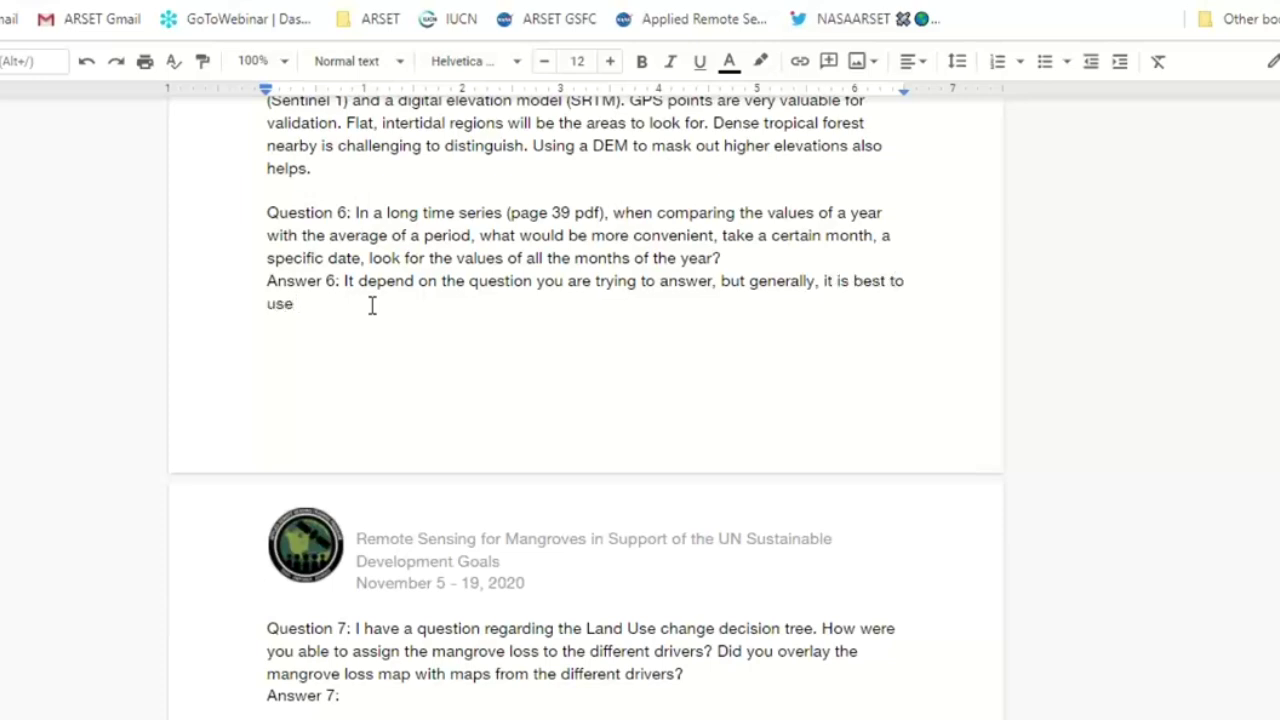
Complete the opening sentence of Answer 6 with "a specific time frame where you have mult image acquisitions for comparison."
{"action": "type", "text": "open"}
{"action": "key", "text": "BackSpace"}
{"action": "key", "text": "BackSpace"}
{"action": "key", "text": "BackSpace"}
{"action": "key", "text": "BackSpace"}
{"action": "type", "text": "a speci"}
{"action": "key", "text": "BackSpace"}
{"action": "type", "text": "ific time frame wher"}
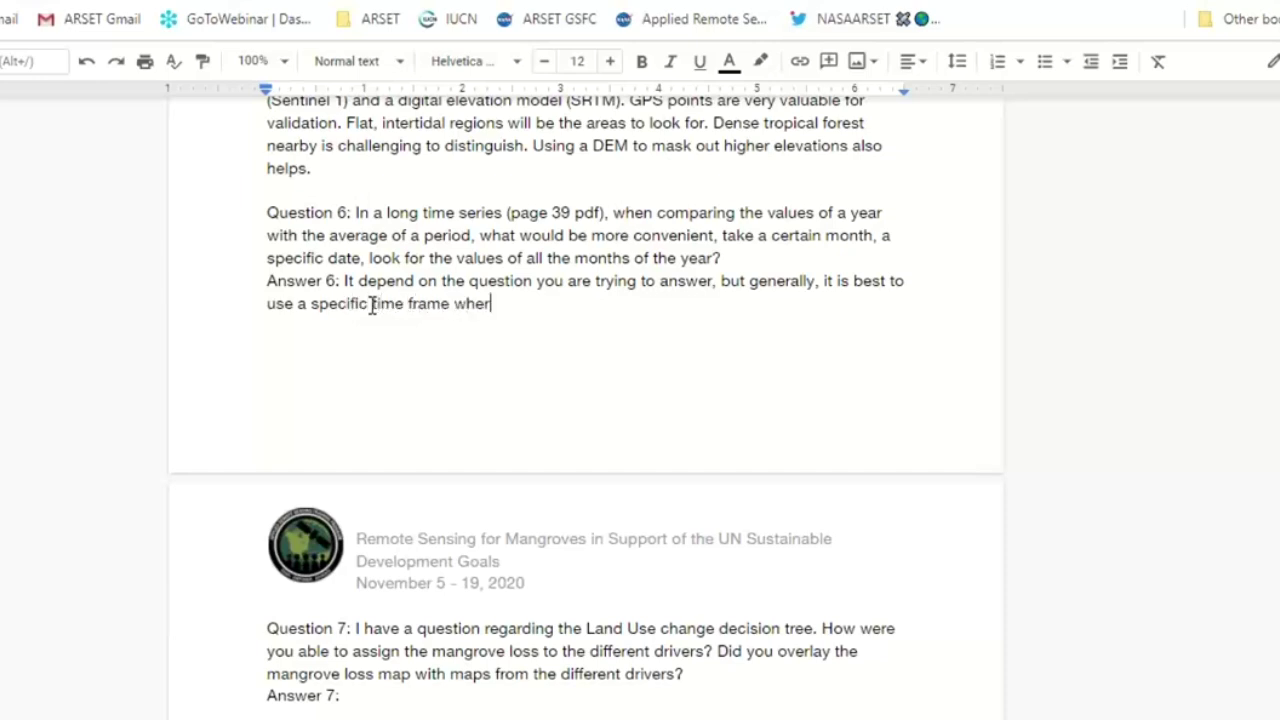
{"action": "type", "text": "e you have mul"}
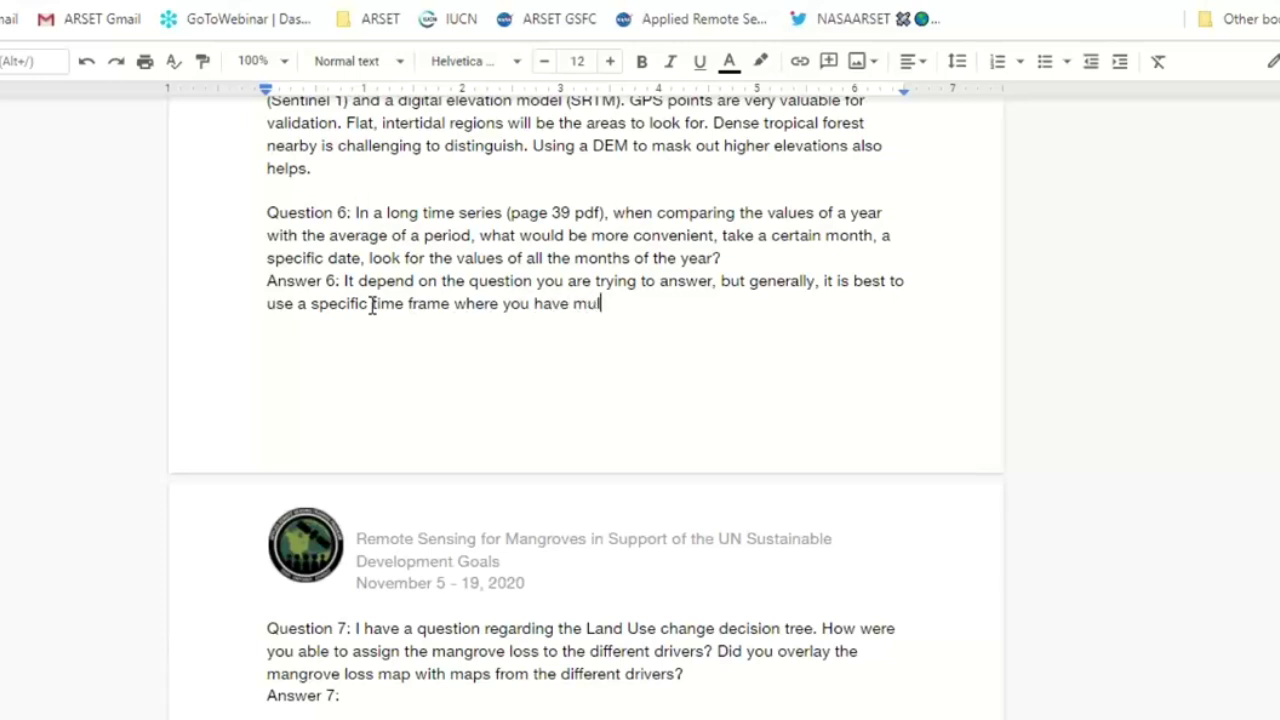
{"action": "type", "text": "tip"}
{"action": "key", "text": "BackSpace"}
{"action": "key", "text": "BackSpace"}
{"action": "type", "text": "ima"}
{"action": "type", "text": "ge ac"}
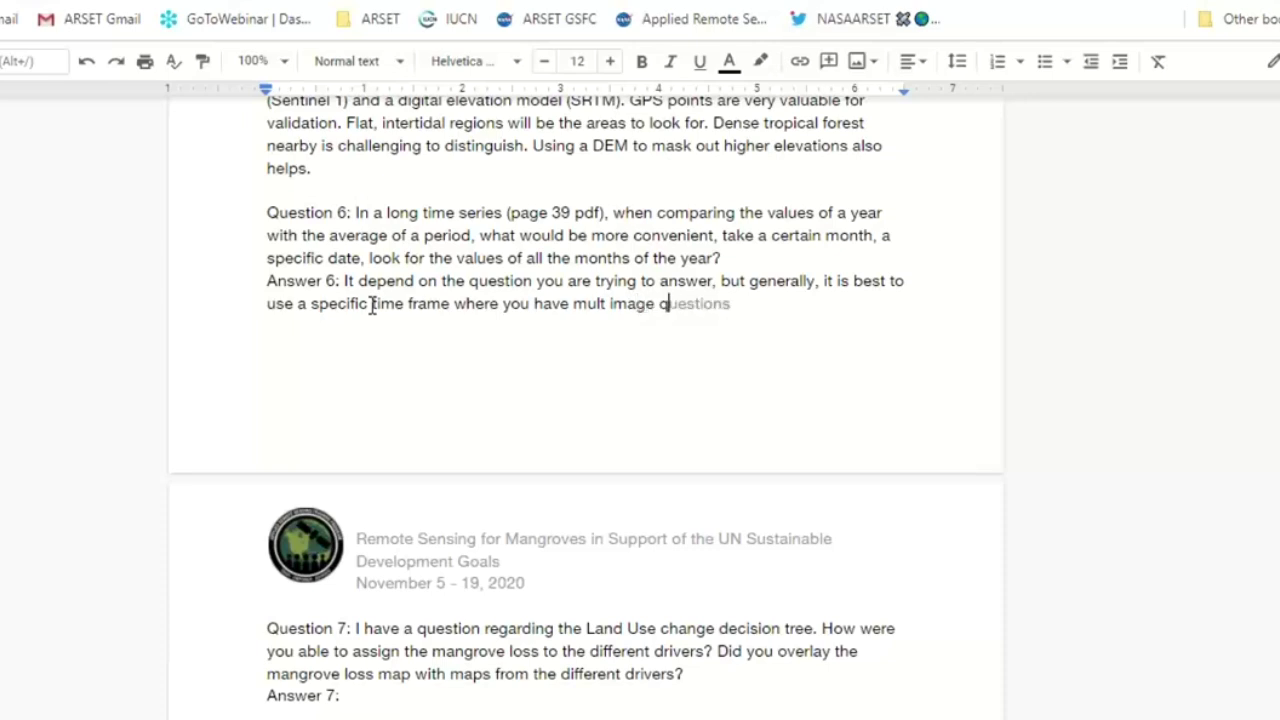
{"action": "type", "text": "quisirio"}
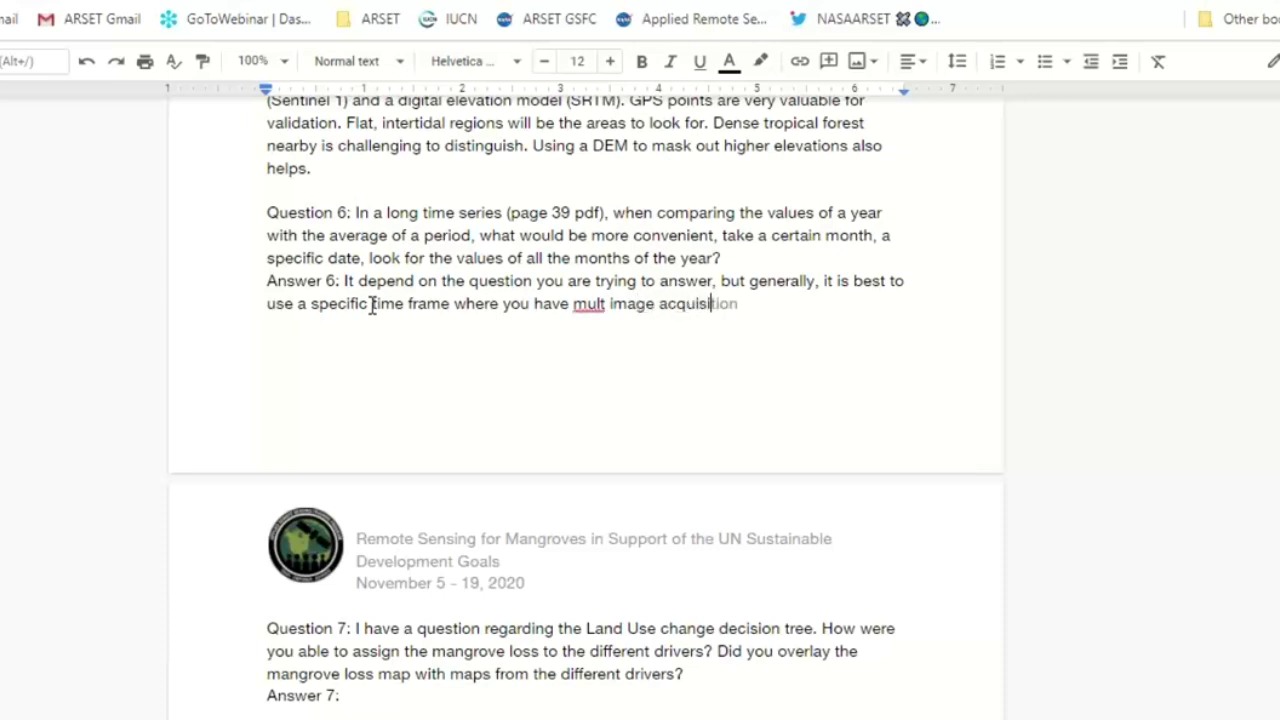
{"action": "key", "text": "BackSpace"}
{"action": "key", "text": "BackSpace"}
{"action": "key", "text": "BackSpace"}
{"action": "type", "text": "top"}
{"action": "key", "text": "BackSpace"}
{"action": "type", "text": "ions for comparison. "}
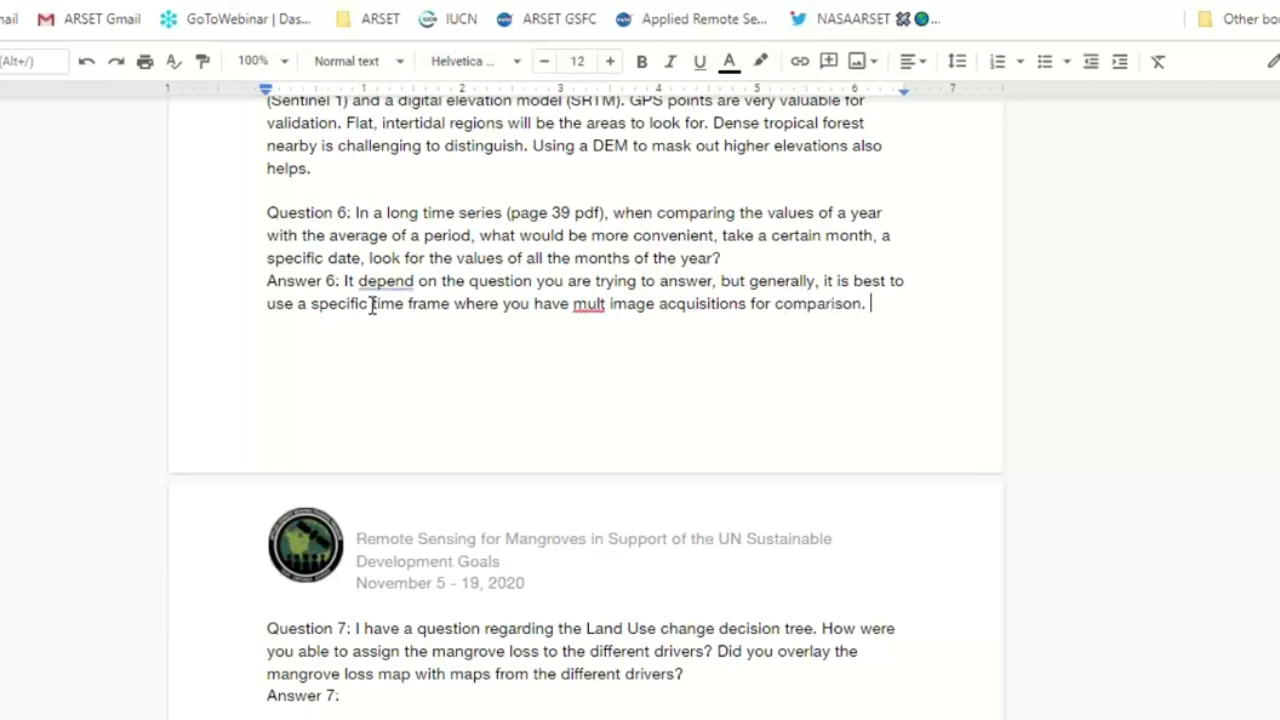
Add the sentence "We usually take an average across the year." to Answer 6
{"action": "type", "text": "We usually take an averahe"}
{"action": "key", "text": "BackSpace"}
{"action": "key", "text": "BackSpace"}
{"action": "type", "text": "he"}
{"action": "key", "text": "BackSpace"}
{"action": "key", "text": "BackSpace"}
{"action": "type", "text": "ge across"}
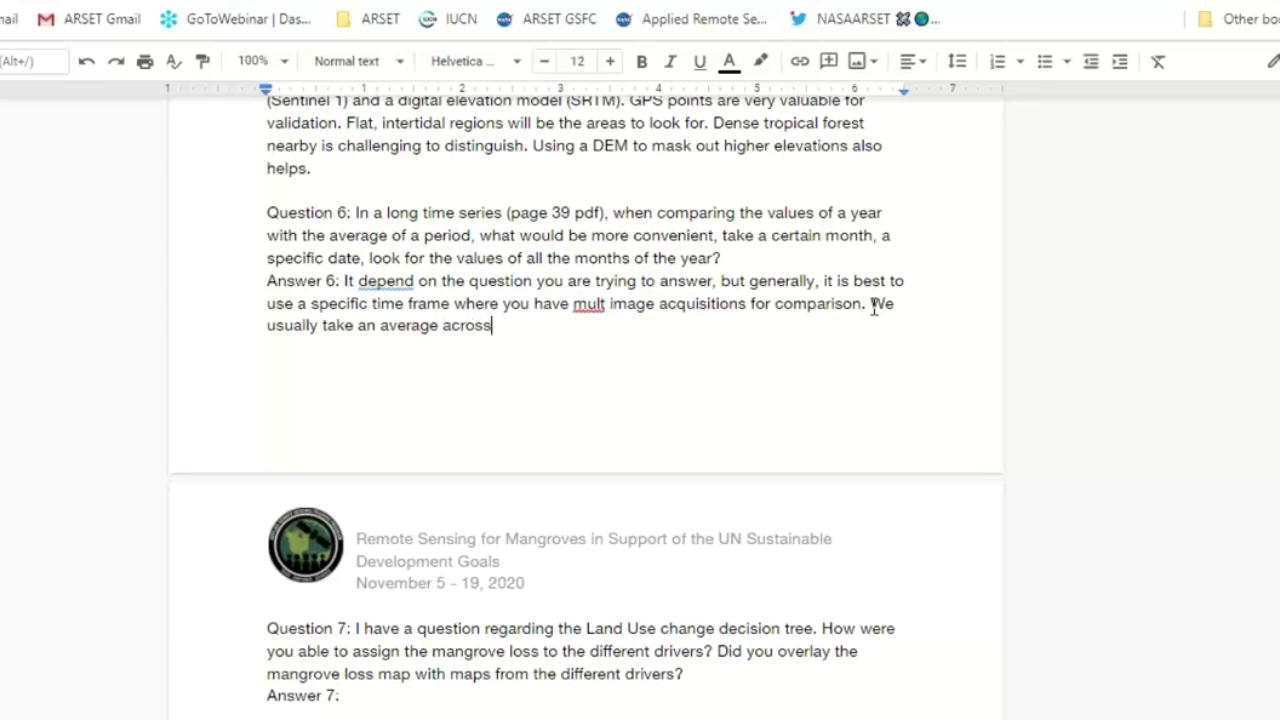
{"action": "type", "text": " the year."}
Begin Answer 7 with the sentence "Yes, this is where we use ancillary data."
{"action": "scroll", "coordinate": [873, 308], "scroll_direction": "down", "scroll_amount": 4}
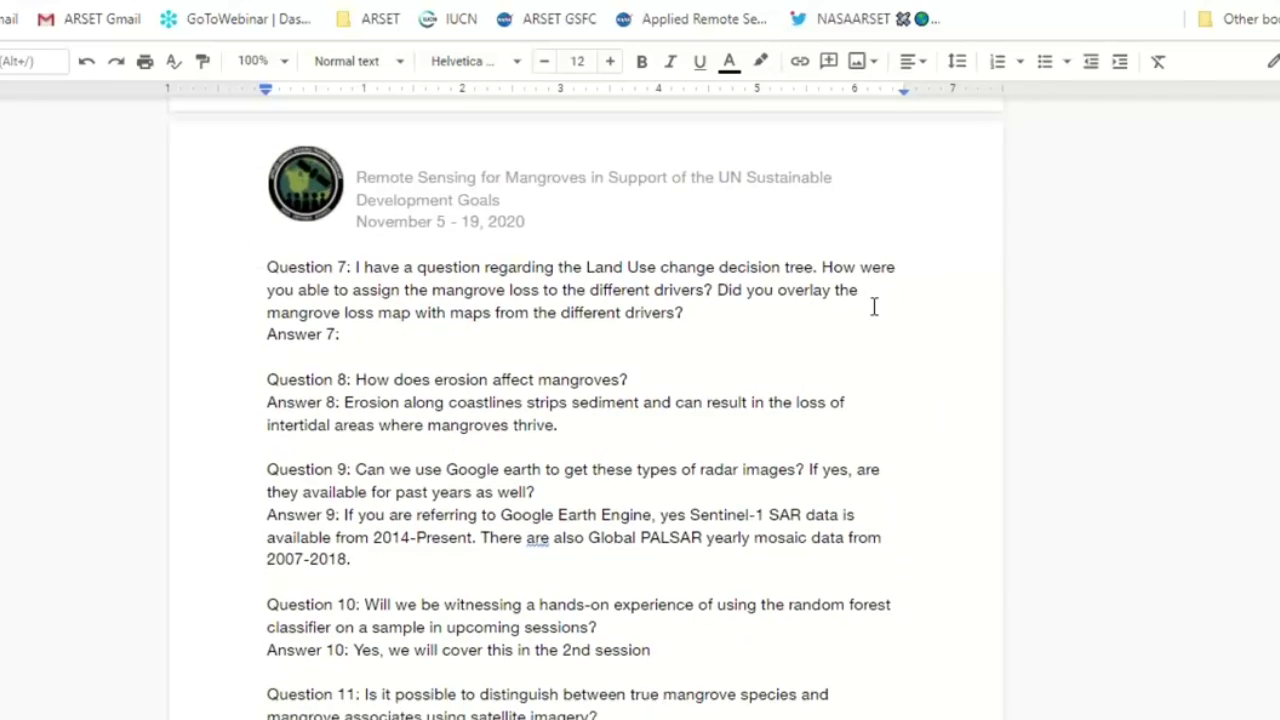
{"action": "left_click", "coordinate": [416, 333]}
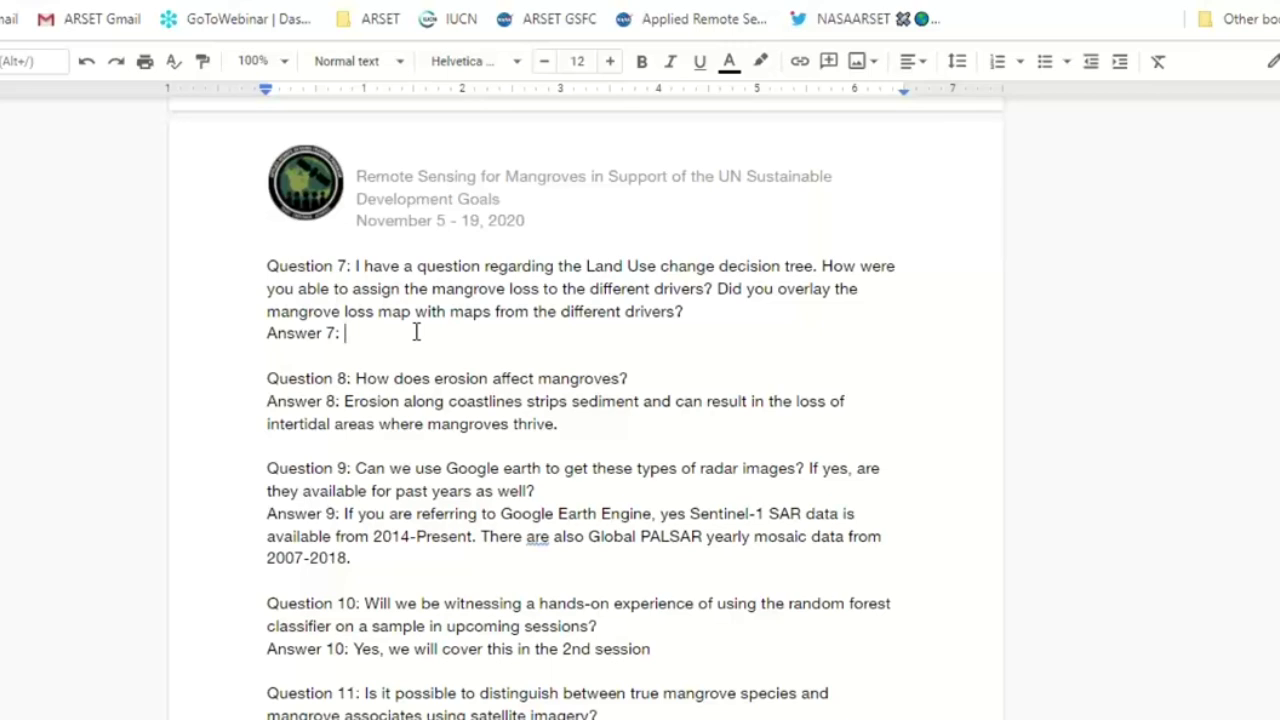
{"action": "type", "text": "Yes, this is where we use and"}
{"action": "type", "text": "illary data. "}
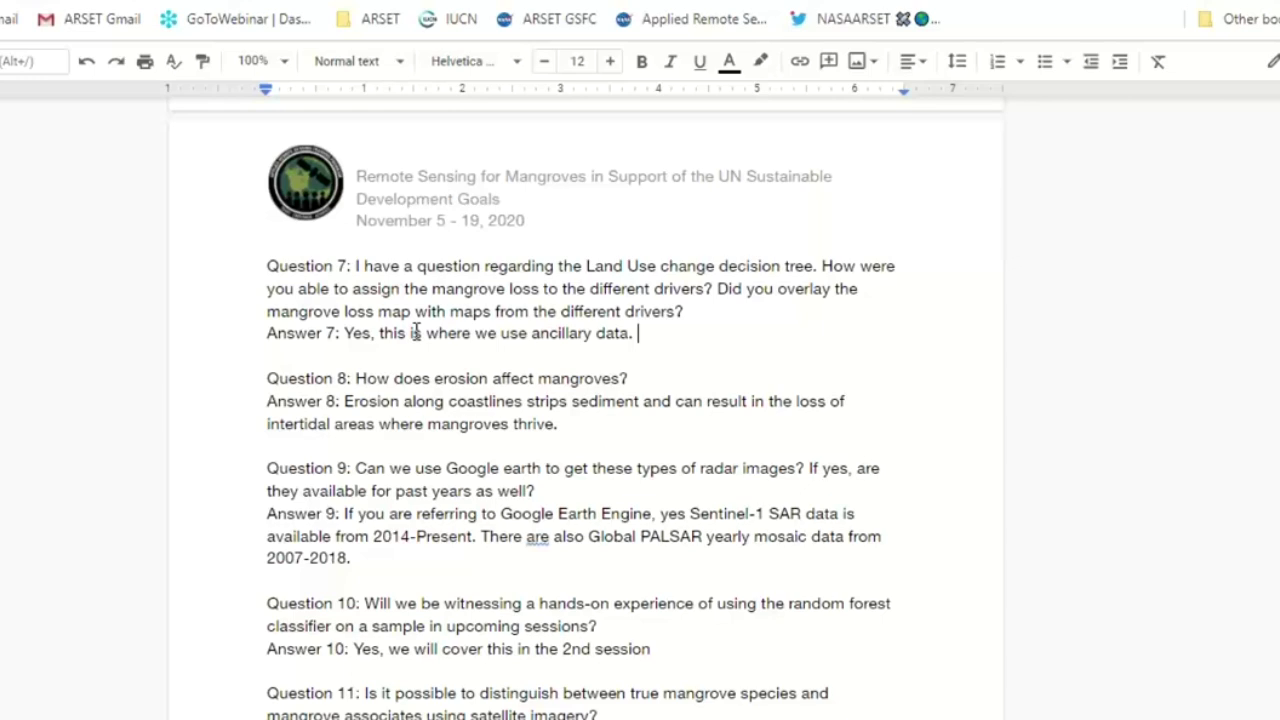
Continue Answer 7 with "Global datasets of ag areas, etc." and start the following sentence
{"action": "type", "text": "Global dat"}
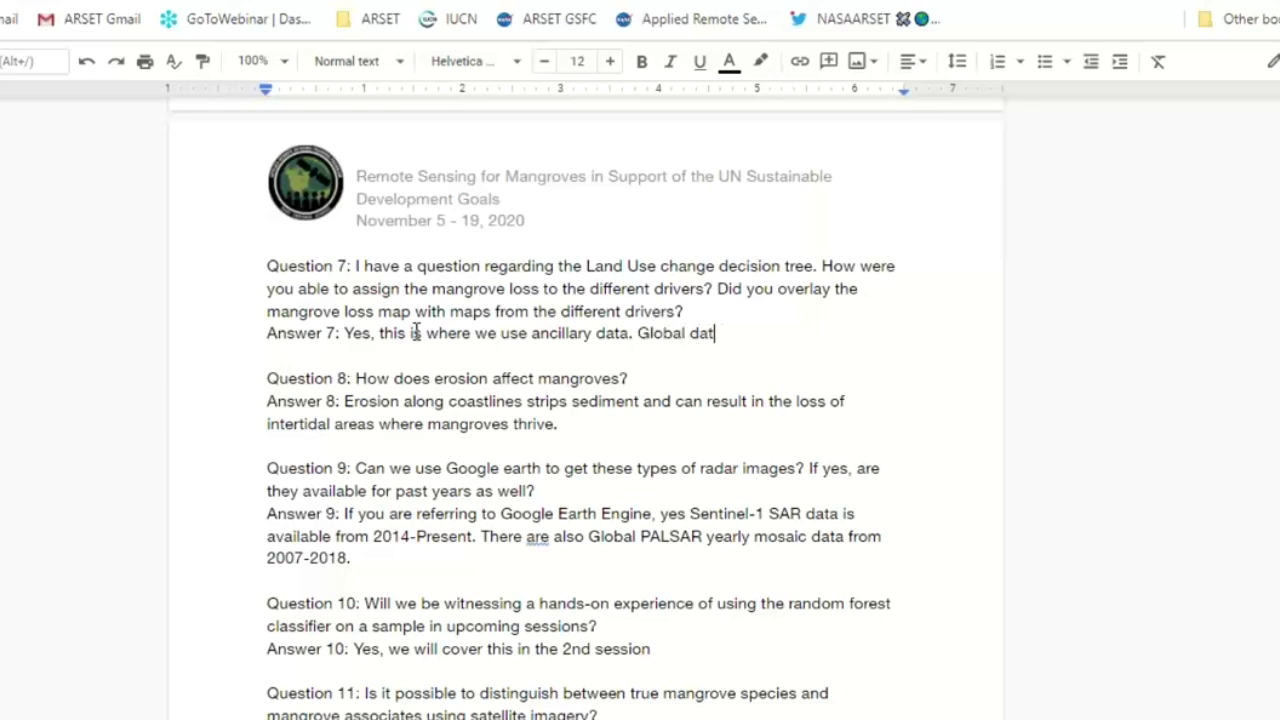
{"action": "type", "text": "asets of ag "}
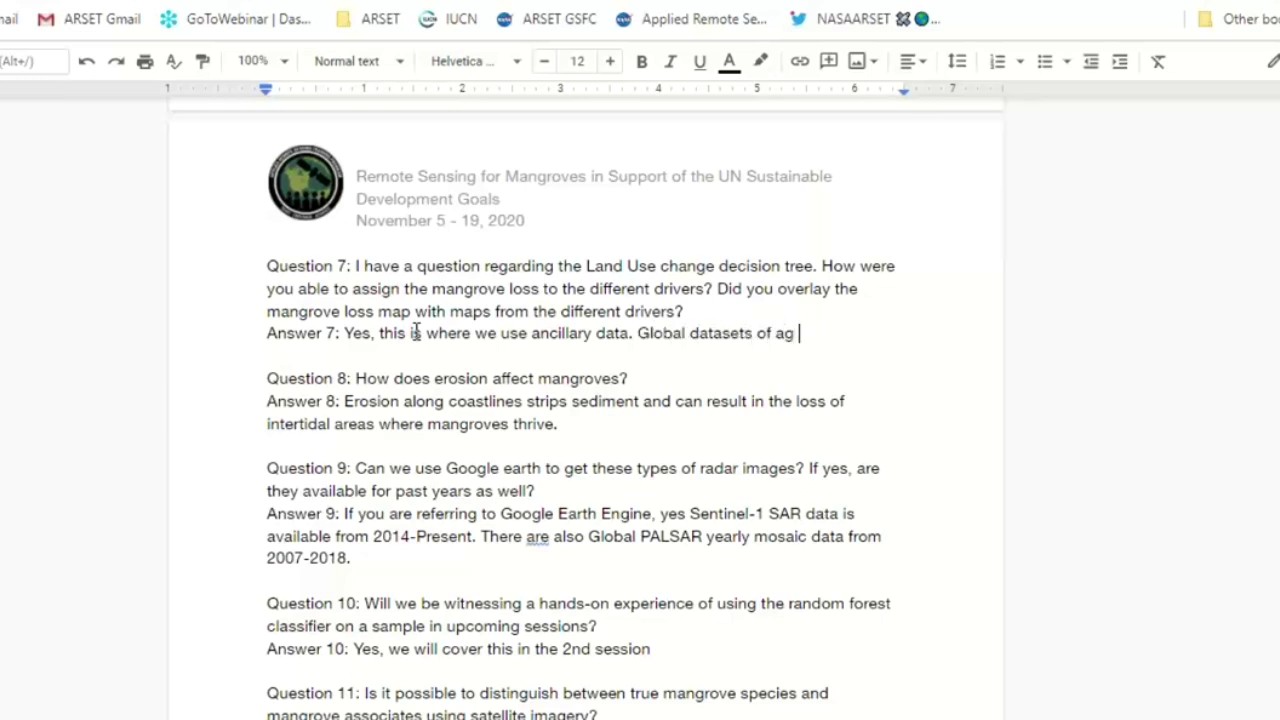
{"action": "type", "text": "areas, ect"}
{"action": "key", "text": "BackSpace"}
{"action": "key", "text": "BackSpace"}
{"action": "type", "text": "tc."}
{"action": "key", "text": "BackSpace"}
{"action": "key", "text": "BackSpace"}
{"action": "type", "text": "c. Chang"}
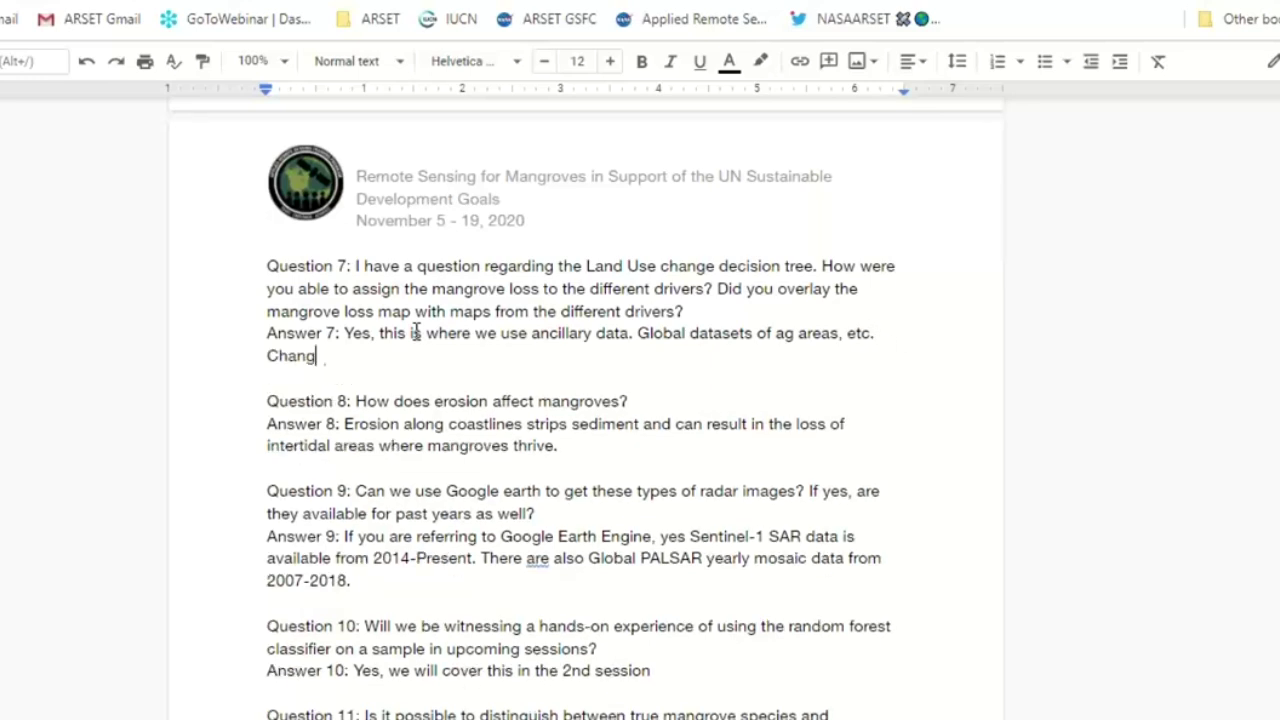
Complete the last sentence of Answer 7 as "Change by cutting versus change by commodities."
{"action": "type", "text": "e by "}
{"action": "type", "text": "non"}
{"action": "key", "text": "BackSpace"}
{"action": "key", "text": "BackSpace"}
{"action": "key", "text": "BackSpace"}
{"action": "type", "text": "cutting"}
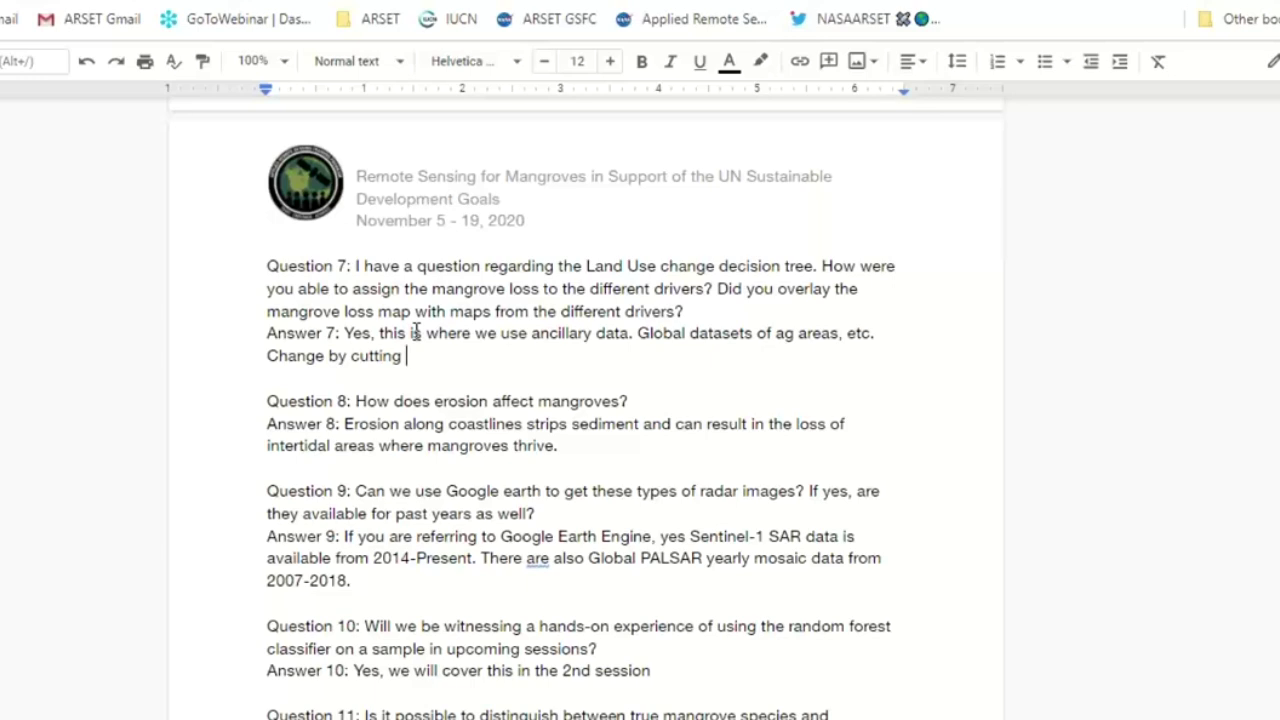
{"action": "type", "text": "versu"}
{"action": "type", "text": "change by co"}
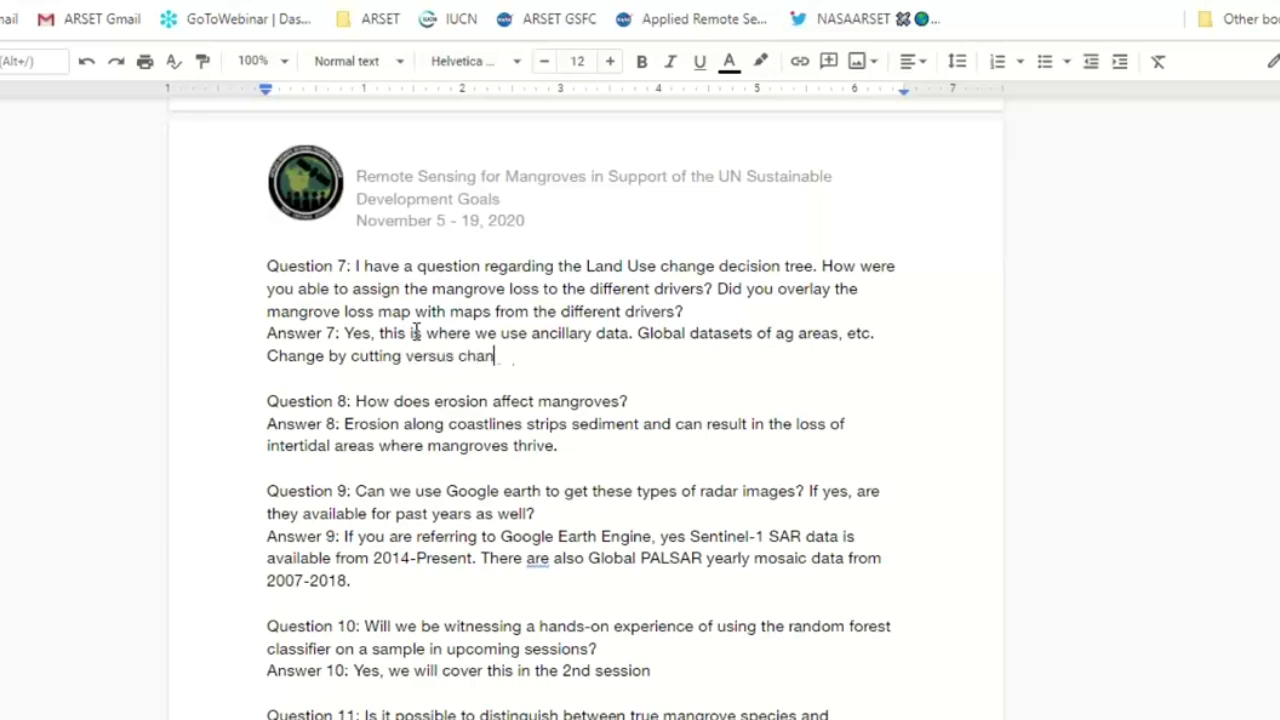
{"action": "type", "text": "mmo"}
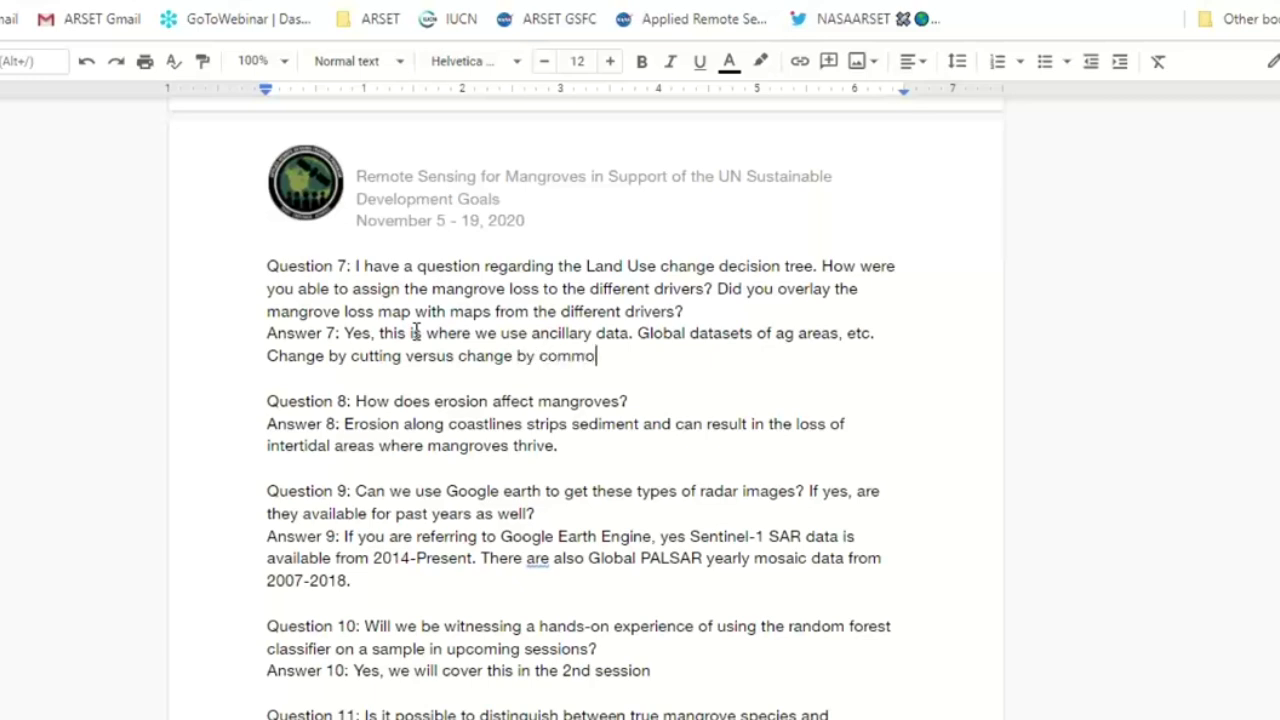
{"action": "type", "text": "dities. Conversion"}
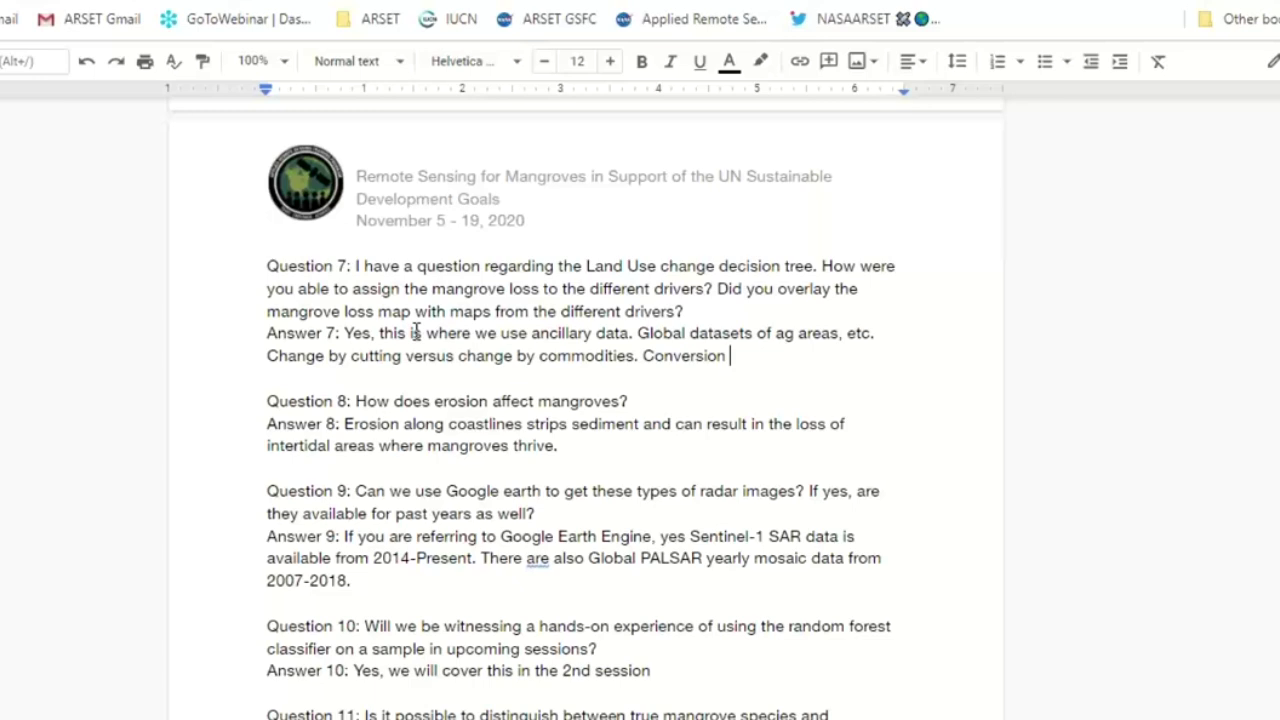
{"action": "key", "text": "BackSpace"}
{"action": "key", "text": "BackSpace"}
{"action": "key", "text": "BackSpace"}
{"action": "key", "text": "BackSpace"}
{"action": "key", "text": "BackSpace"}
{"action": "key", "text": "BackSpace"}
{"action": "key", "text": "BackSpace"}
{"action": "key", "text": "BackSpace"}
{"action": "key", "text": "BackSpace"}
{"action": "key", "text": "BackSpace"}
{"action": "key", "text": "BackSpace"}
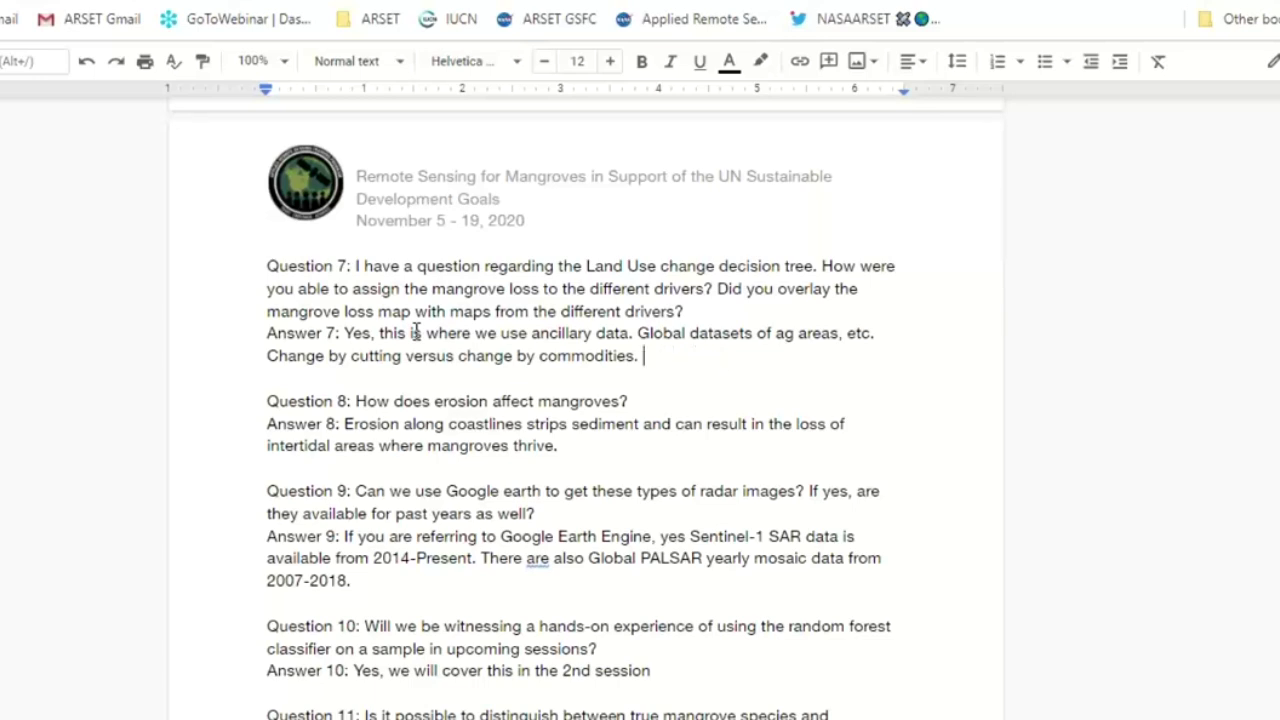
Append "If you go to our Mangrovelossdrivers.app" to the end of Answer 7
{"action": "type", "text": "If Mangroveloss"}
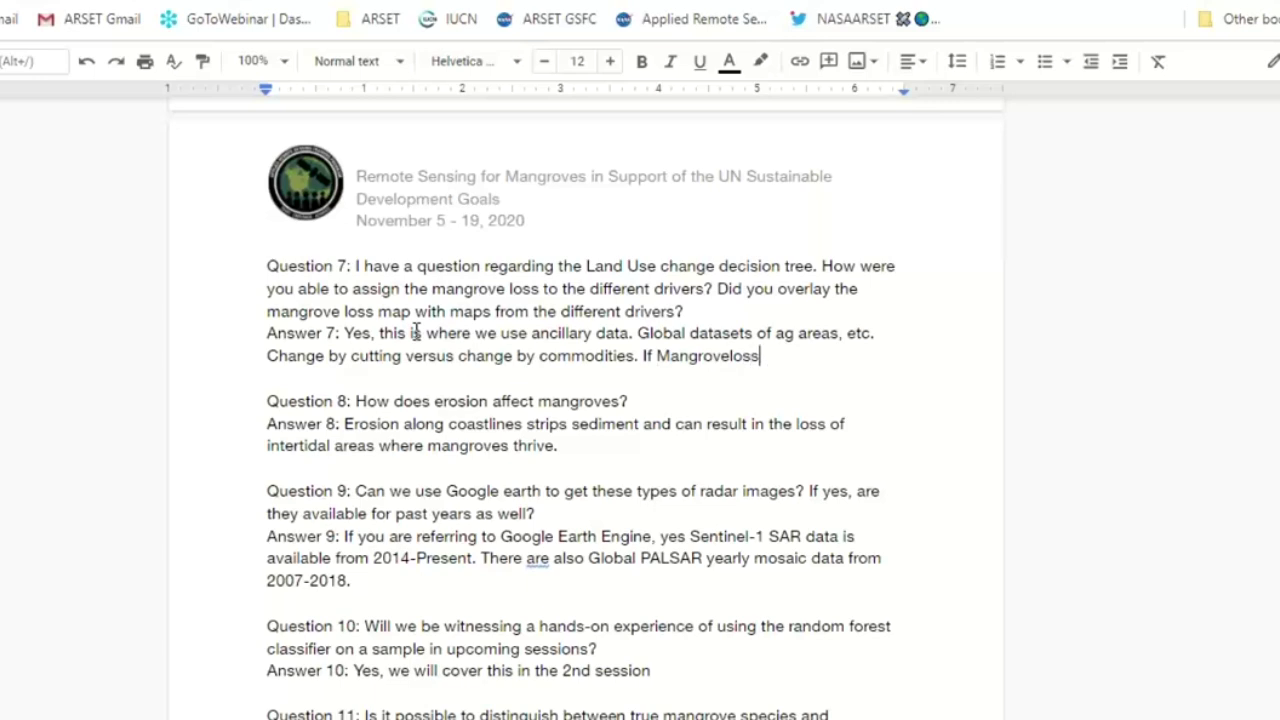
{"action": "type", "text": "drivers.app"}
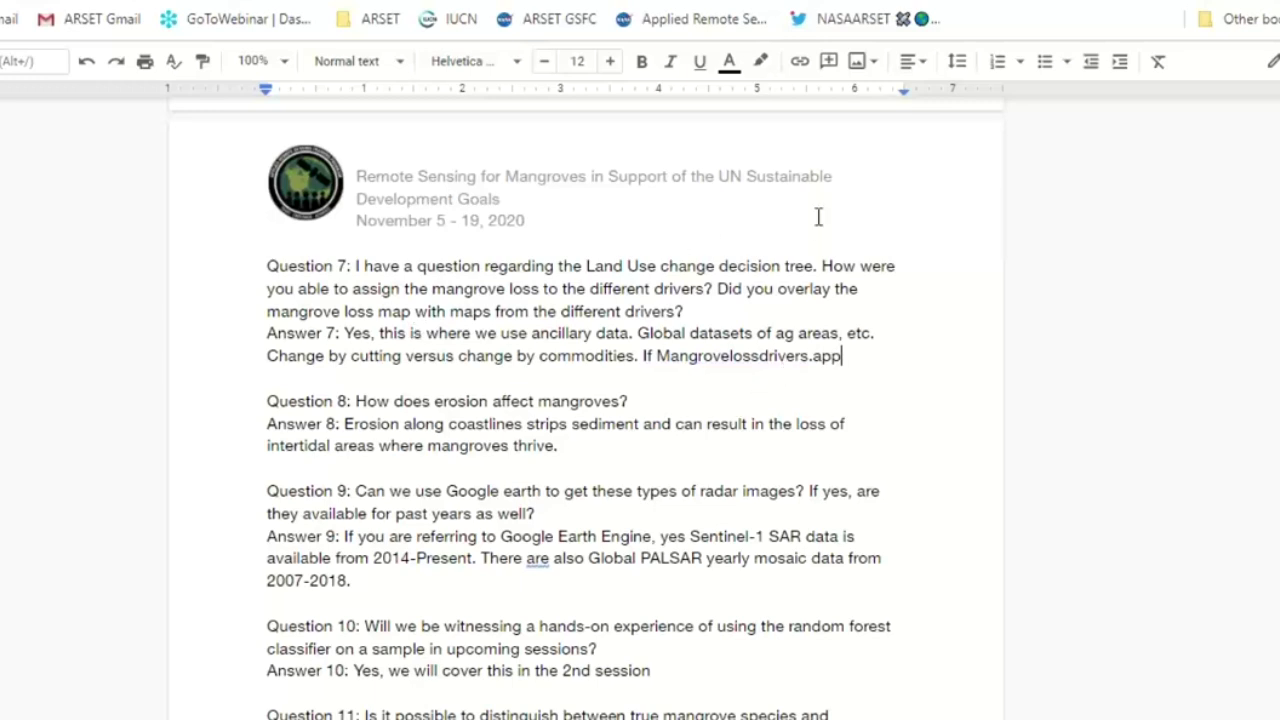
{"action": "left_click", "coordinate": [654, 356]}
{"action": "type", "text": "you go to our"}
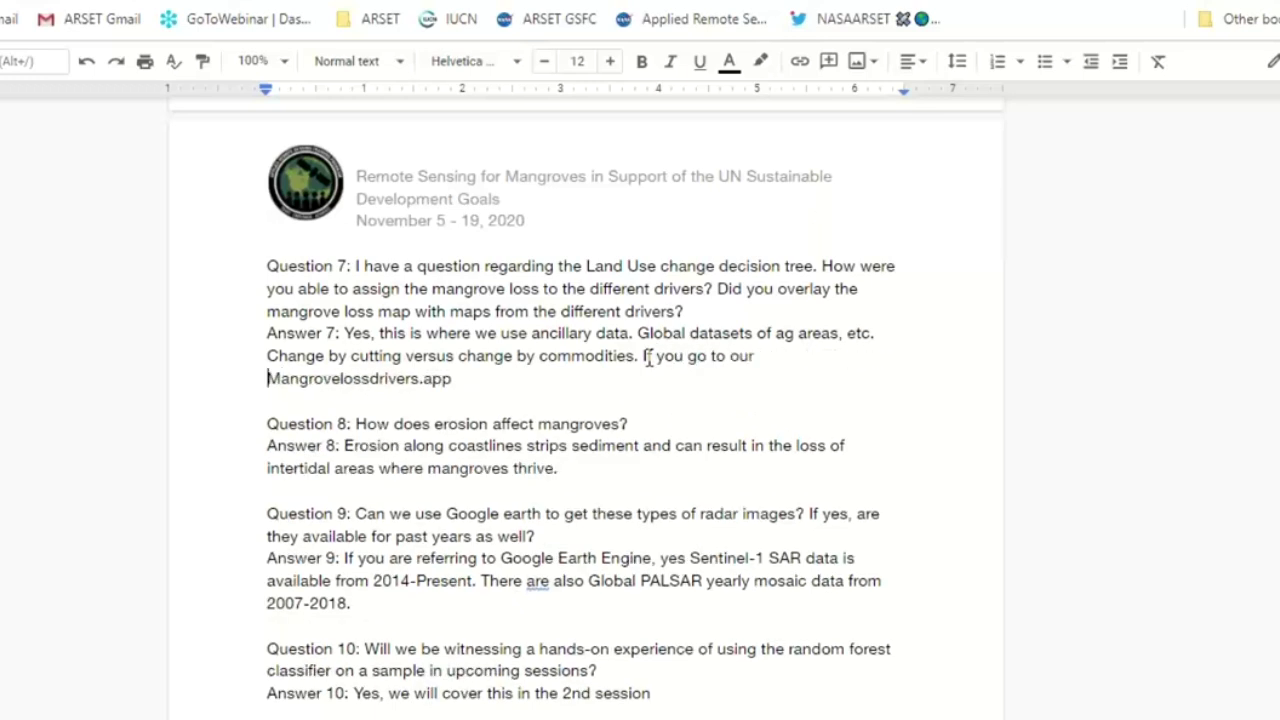
Reword the app reference in Answer 7 from "If you go to our" to "Please refer to our"
{"action": "double_click", "coordinate": [697, 356]}
{"action": "type", "text": "p"}
{"action": "key", "text": "BackSpace"}
{"action": "key", "text": "BackSpace"}
{"action": "key", "text": "BackSpace"}
{"action": "key", "text": "BackSpace"}
{"action": "key", "text": "BackSpace"}
{"action": "key", "text": "BackSpace"}
{"action": "type", "text": "Please refer to"}
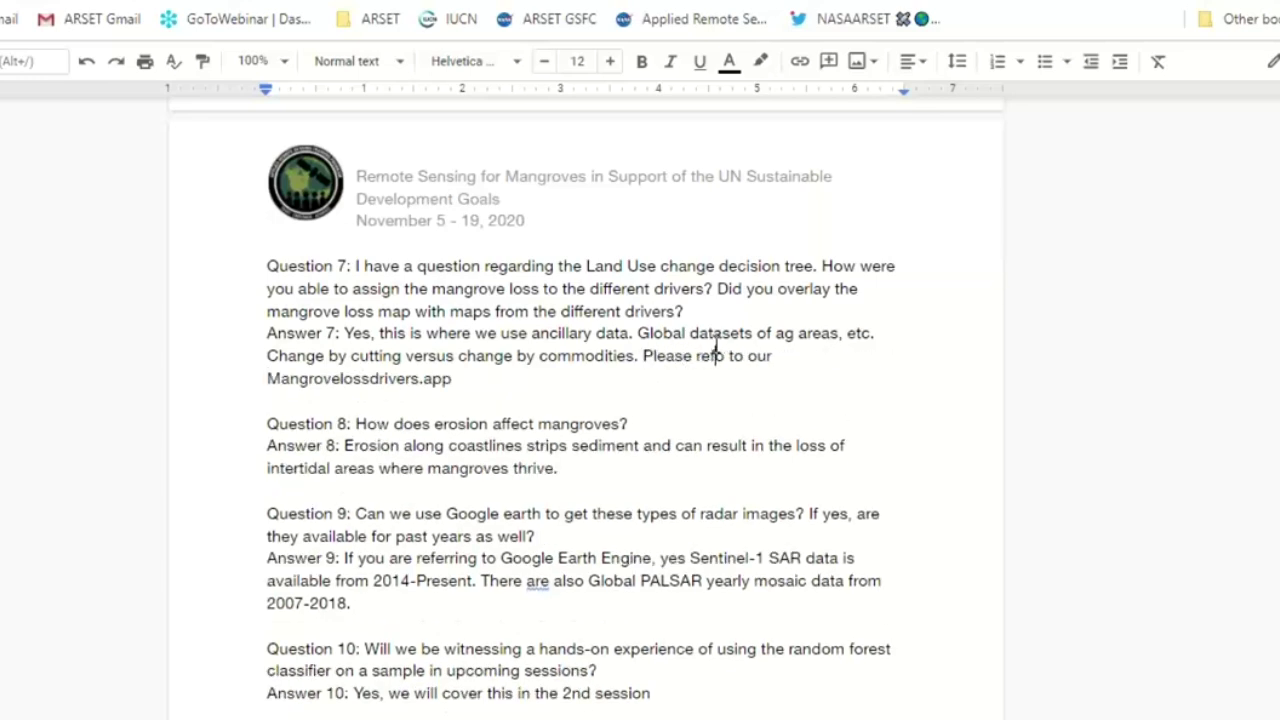
{"action": "key", "text": "BackSpace"}
{"action": "key", "text": "BackSpace"}
{"action": "key", "text": "BackSpace"}
{"action": "type", "text": "to"}
{"action": "key", "text": "Delete"}
{"action": "key", "text": "Delete"}
{"action": "key", "text": "BackSpace"}
{"action": "key", "text": "BackSpace"}
{"action": "left_click", "coordinate": [592, 470]}
Make "Google Earth Engine" bold in Answer 9 and place the cursor at the end of that answer
{"action": "scroll", "coordinate": [604, 456], "scroll_direction": "down", "scroll_amount": 3}
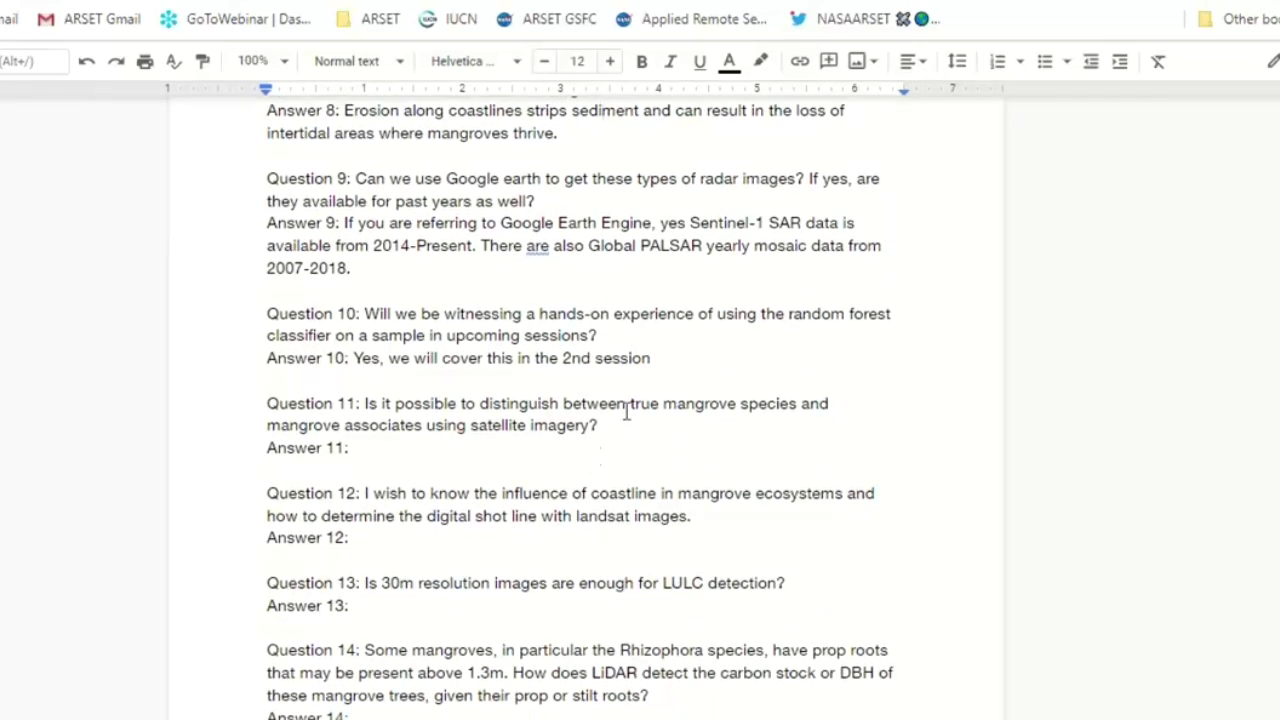
{"action": "left_click", "coordinate": [390, 267]}
{"action": "left_click", "coordinate": [443, 272]}
{"action": "left_click", "coordinate": [505, 222]}
{"action": "left_click_drag", "start_coordinate": [500, 222], "coordinate": [656, 222]}
{"action": "left_click", "coordinate": [641, 61]}
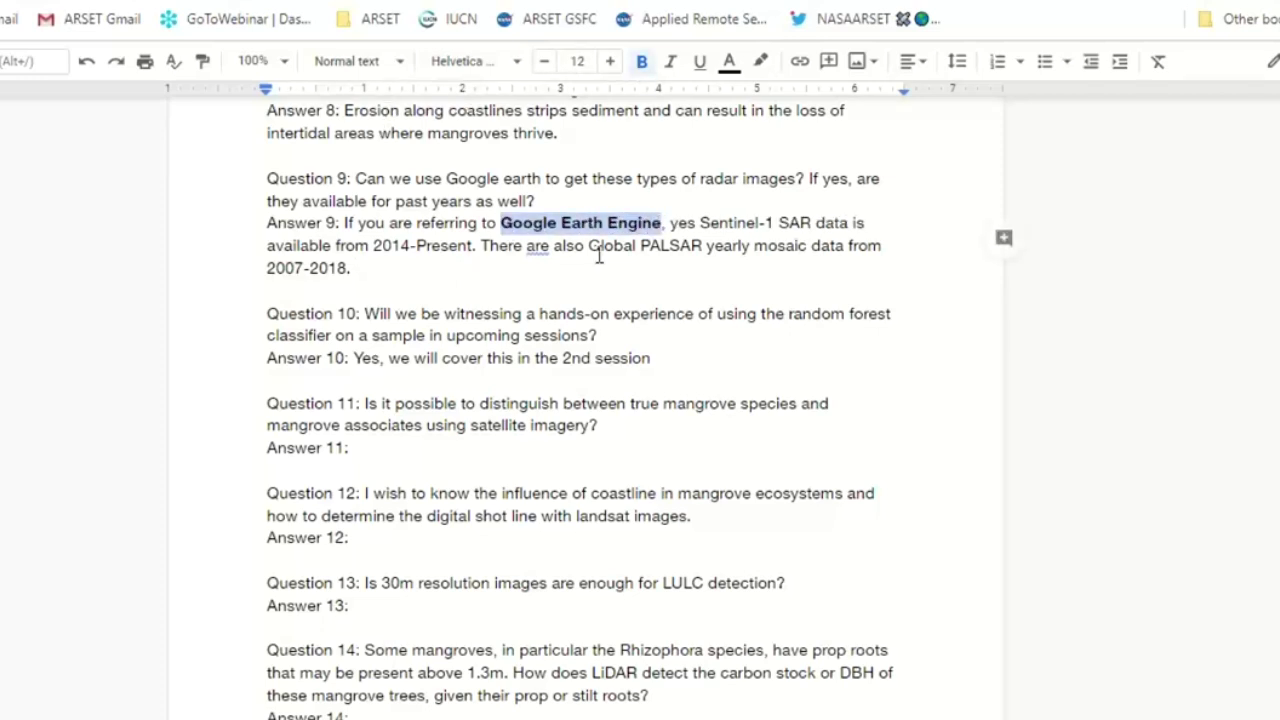
{"action": "left_click", "coordinate": [600, 255]}
{"action": "left_click", "coordinate": [372, 270]}
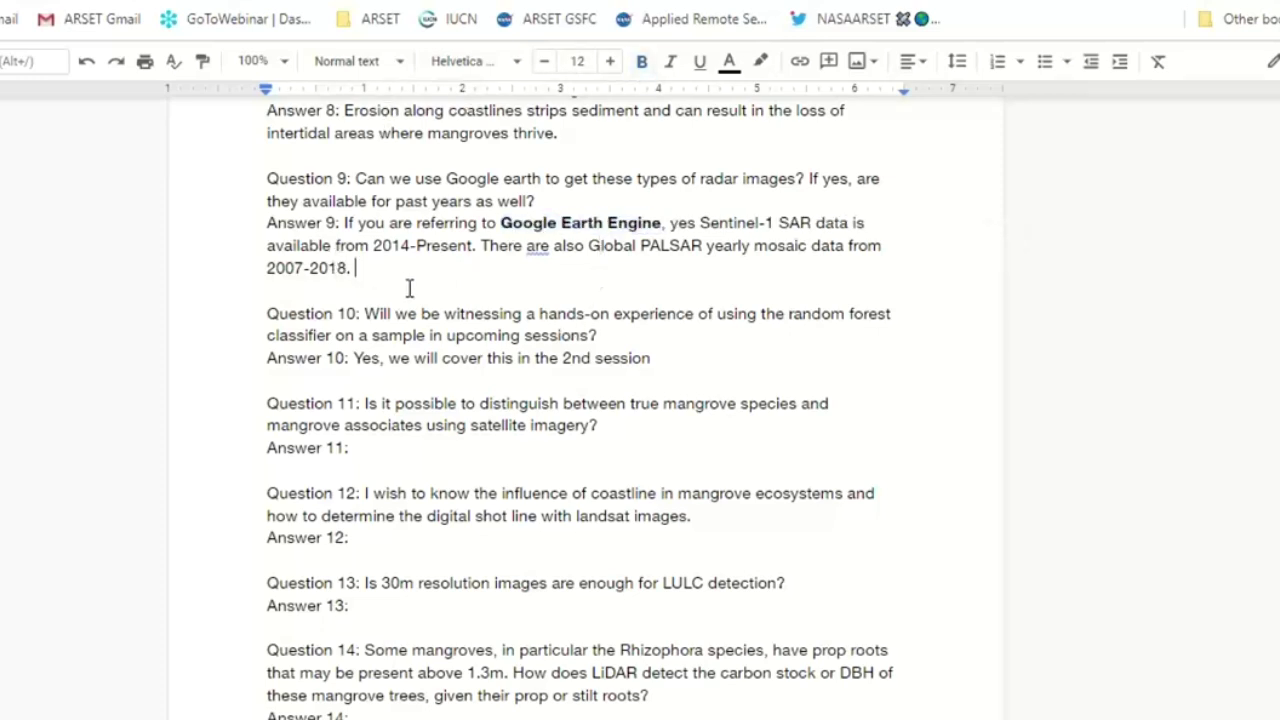
{"action": "scroll", "coordinate": [409, 288], "scroll_direction": "up", "scroll_amount": 1}
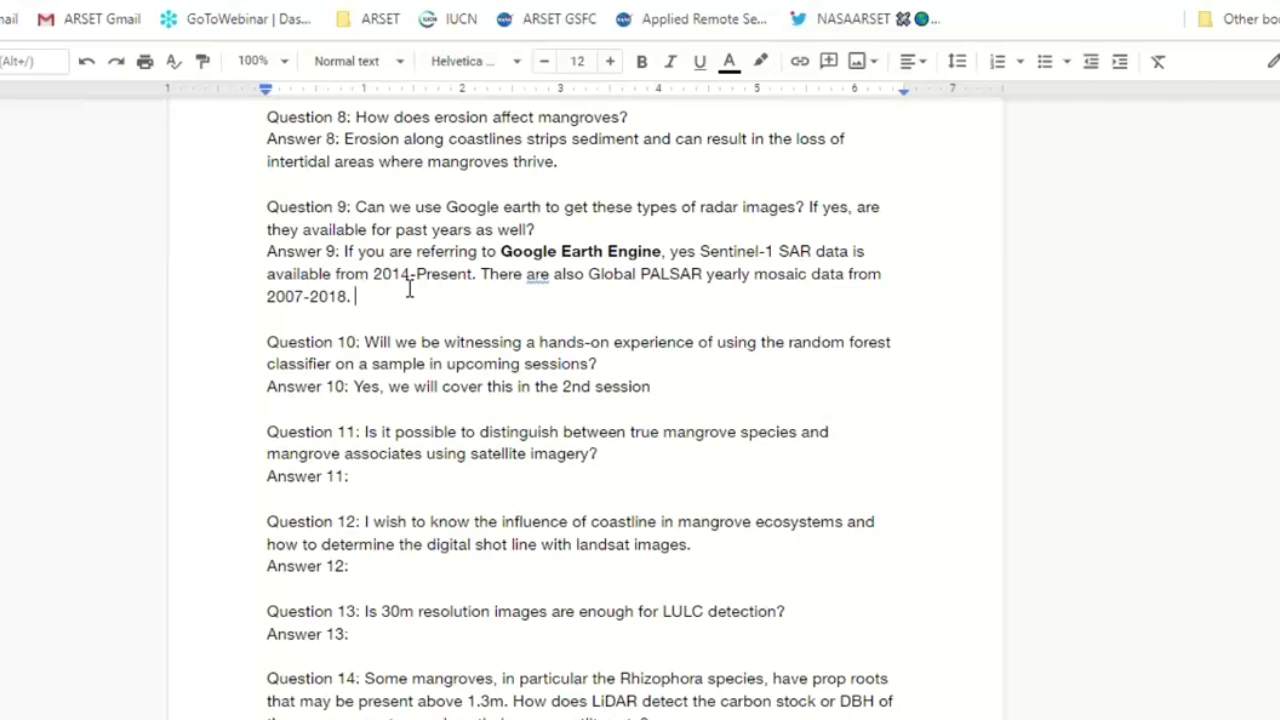
{"action": "type", "text": "PALSAR is"}
{"action": "key", "text": "BackSpace"}
{"action": "key", "text": "BackSpace"}
{"action": "key", "text": "BackSpace"}
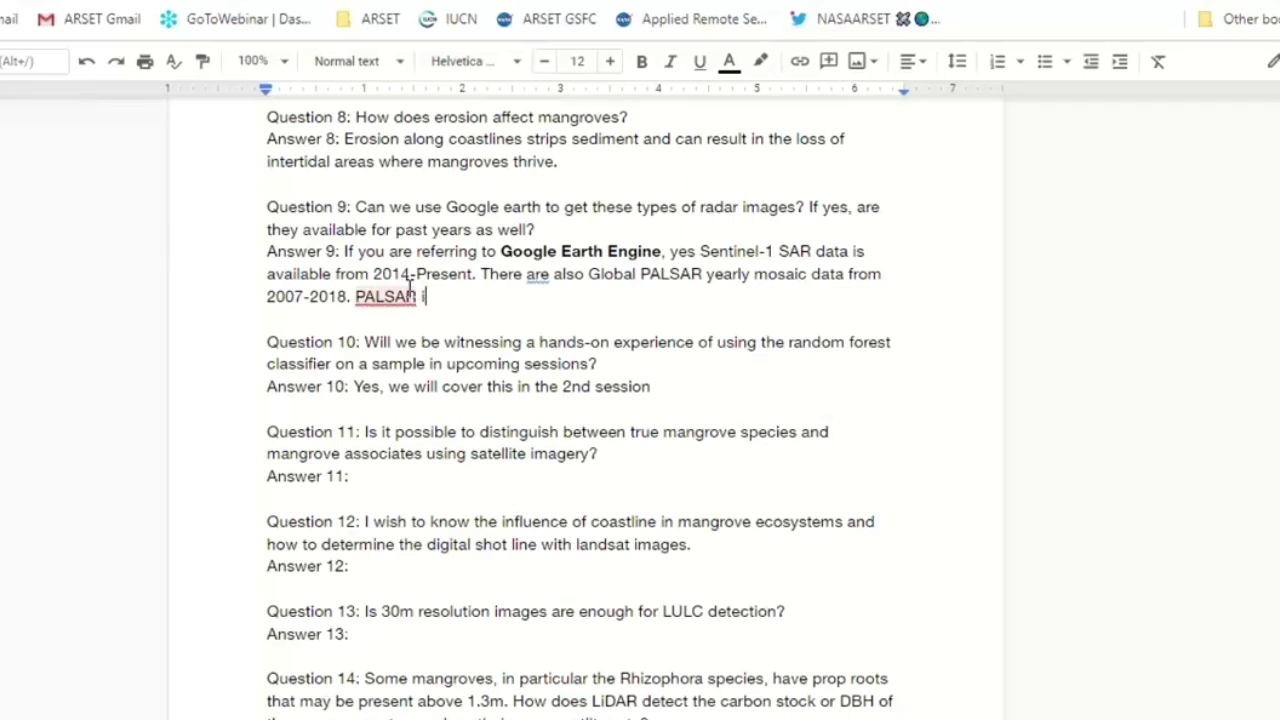
{"action": "key", "text": "BackSpace"}
{"action": "key", "text": "BackSpace"}
{"action": "key", "text": "BackSpace"}
{"action": "key", "text": "BackSpace"}
{"action": "key", "text": "BackSpace"}
{"action": "key", "text": "BackSpace"}
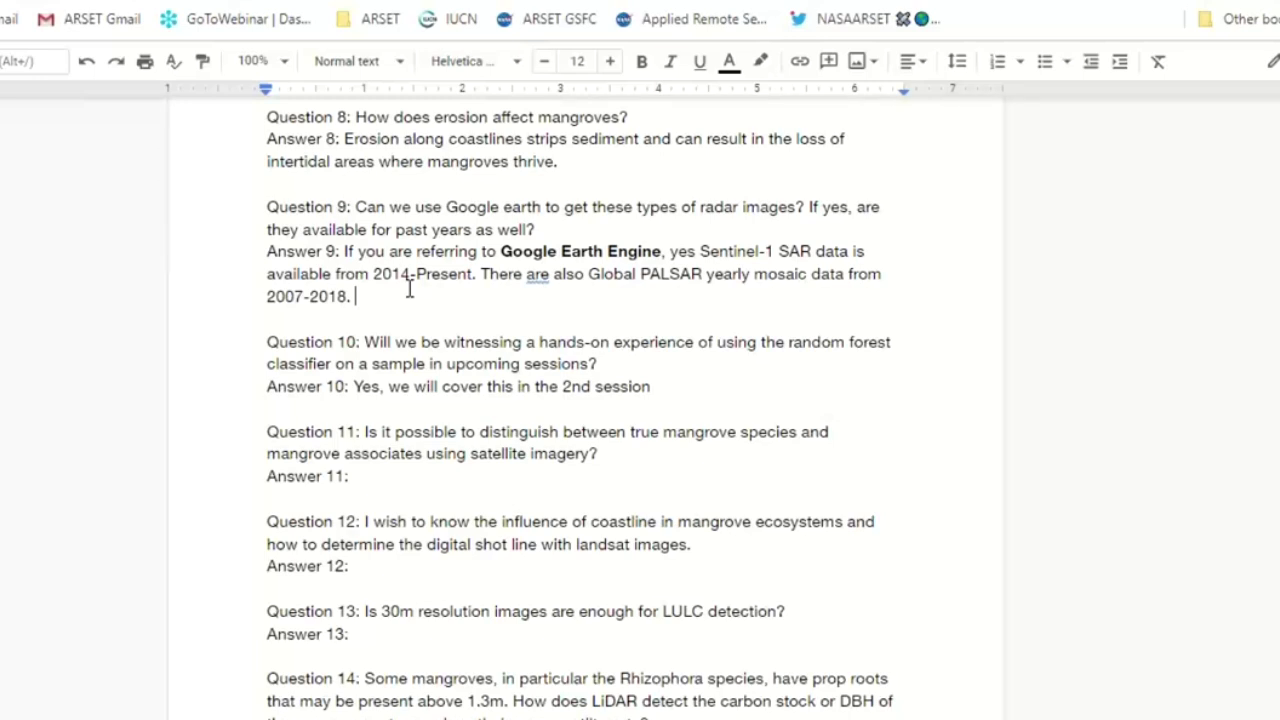
Replace the final period of Answer 9 with the resolution note "(30 m)" after "2007-2018"
{"action": "key", "text": "BackSpace"}
{"action": "key", "text": "BackSpace"}
{"action": "type", "text": "(30"}
{"action": "type", "text": " m ="}
{"action": "key", "text": "BackSpace"}
{"action": "key", "text": "BackSpace"}
{"action": "type", "text": ")"}
Extend Answer 10 after "2nd session" with "next week. We will have demonstrations on this."
{"action": "left_click", "coordinate": [664, 390]}
{"action": "type", "text": "."}
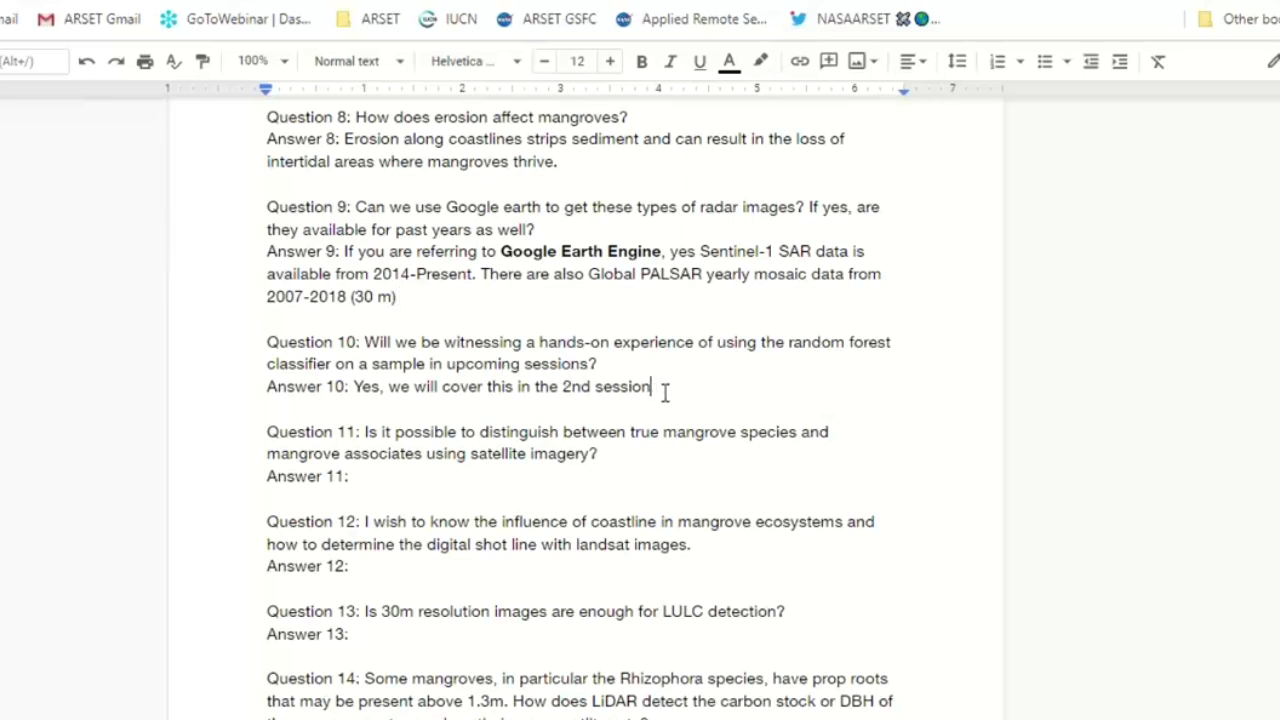
{"action": "type", "text": "next week. "}
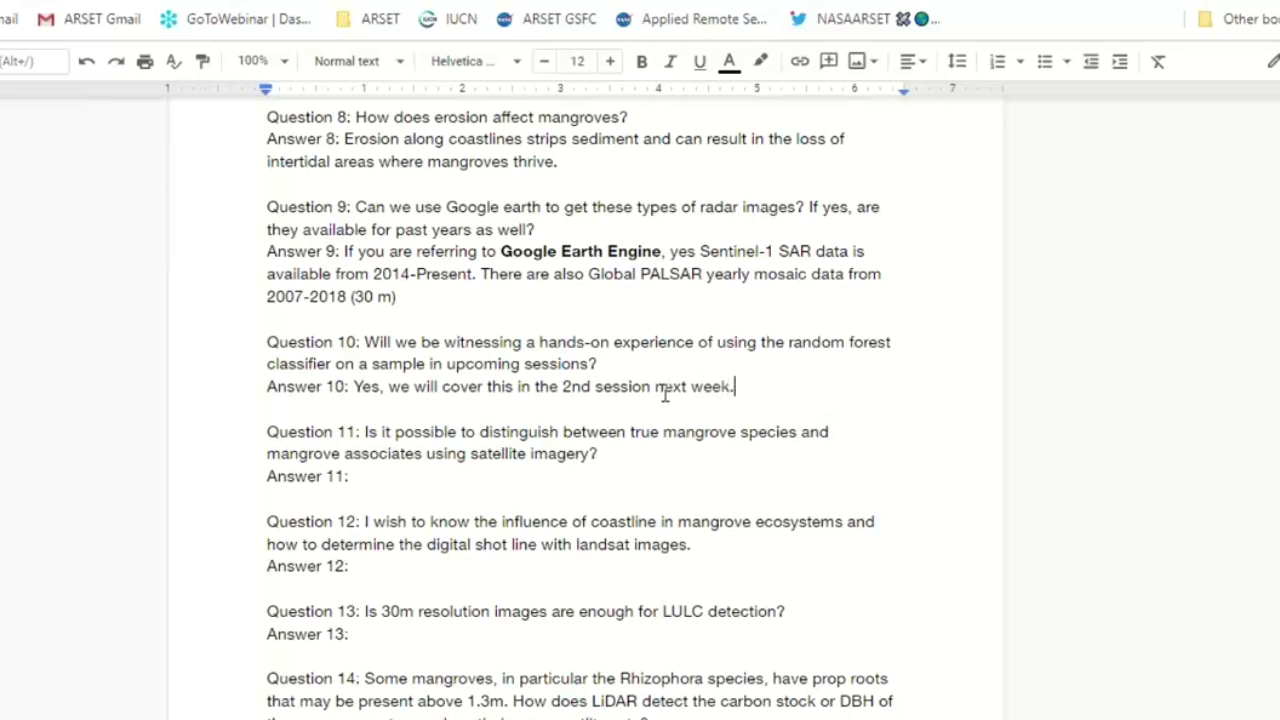
{"action": "type", "text": "We will have "}
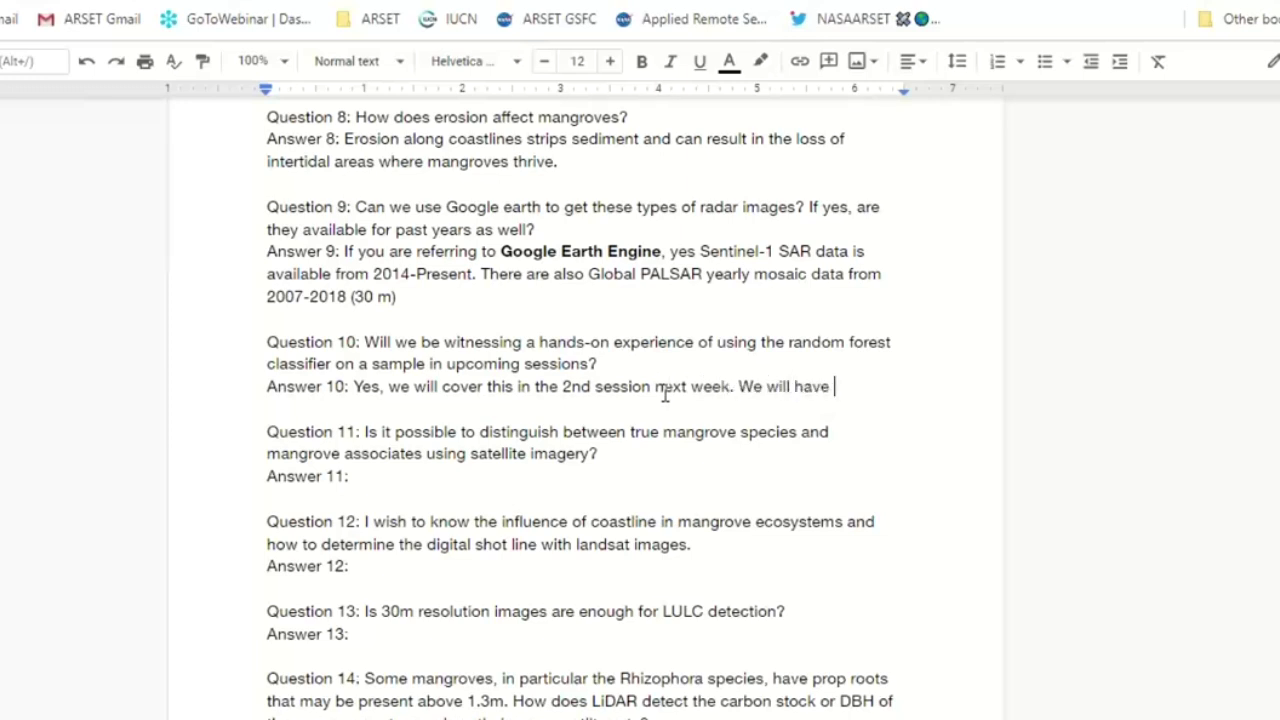
{"action": "type", "text": "demonstrations on this."}
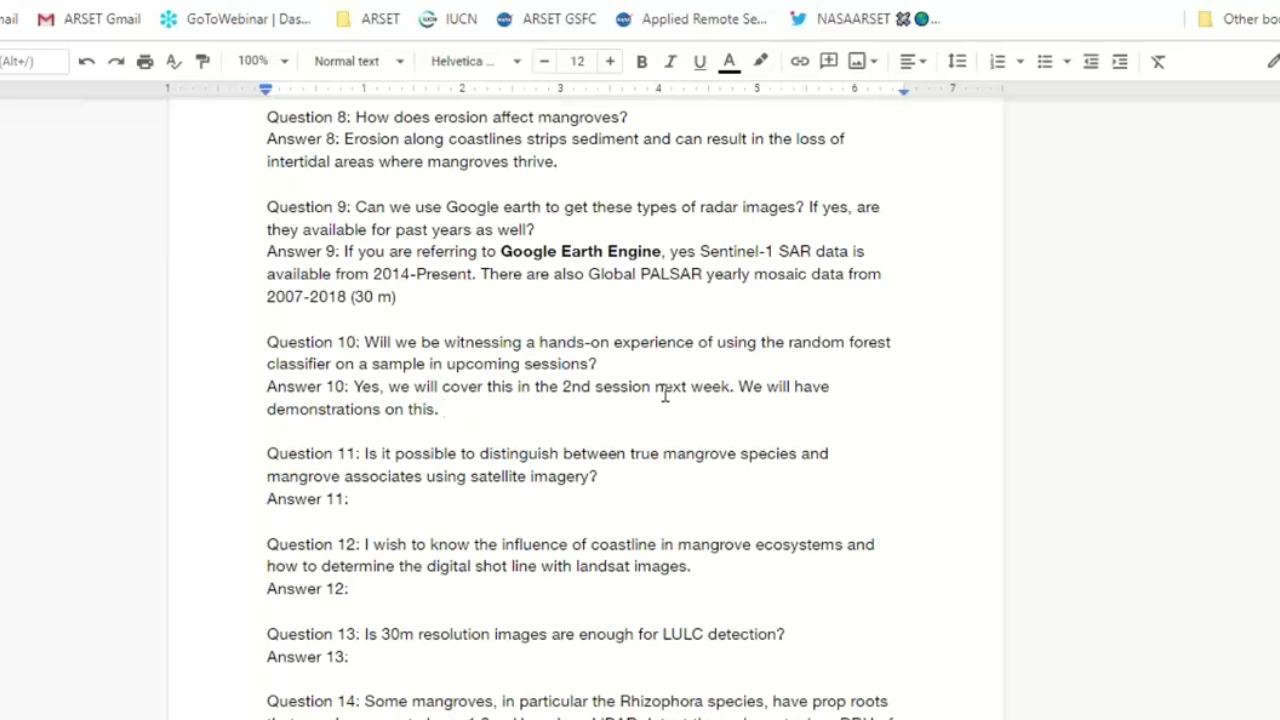
Start Answer 11 with the sentence "Good question as we are interested in distinguishing species."
{"action": "left_click", "coordinate": [403, 500]}
{"action": "type", "text": "Good qu"}
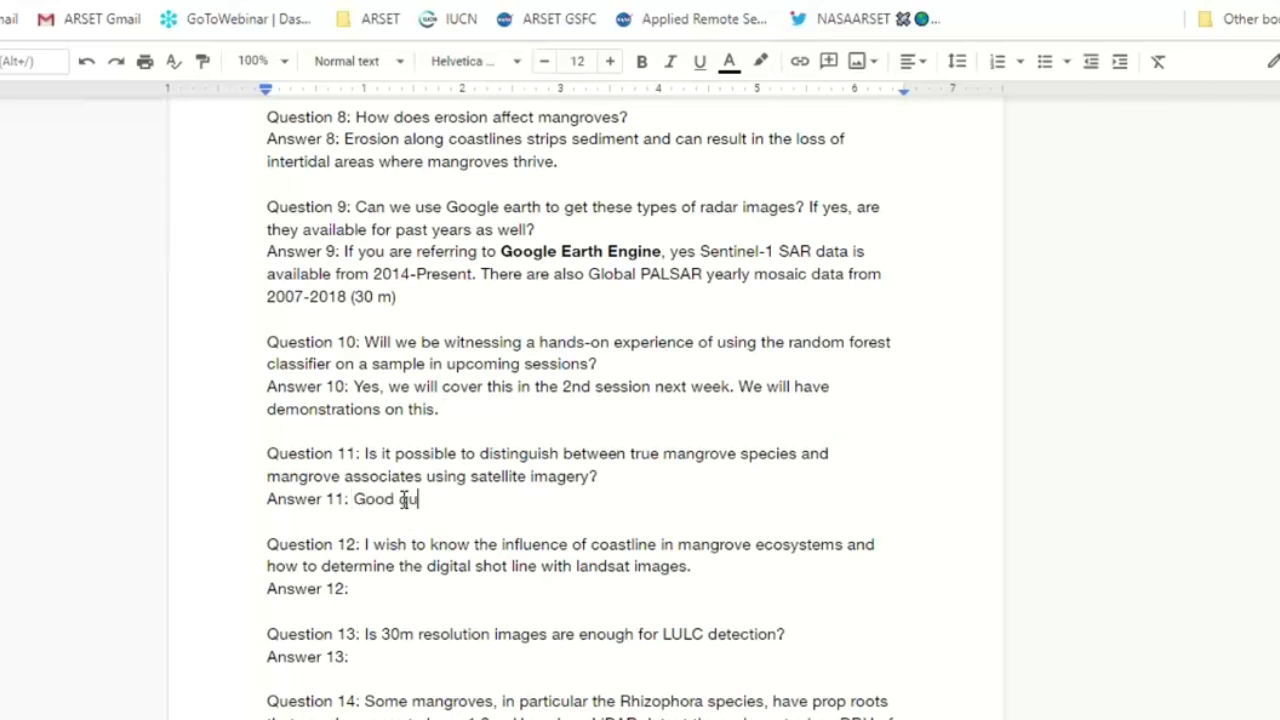
{"action": "type", "text": "estion."}
{"action": "key", "text": "BackSpace"}
{"action": "key", "text": "BackSpace"}
{"action": "key", "text": "BackSpace"}
{"action": "type", "text": "n as we are i"}
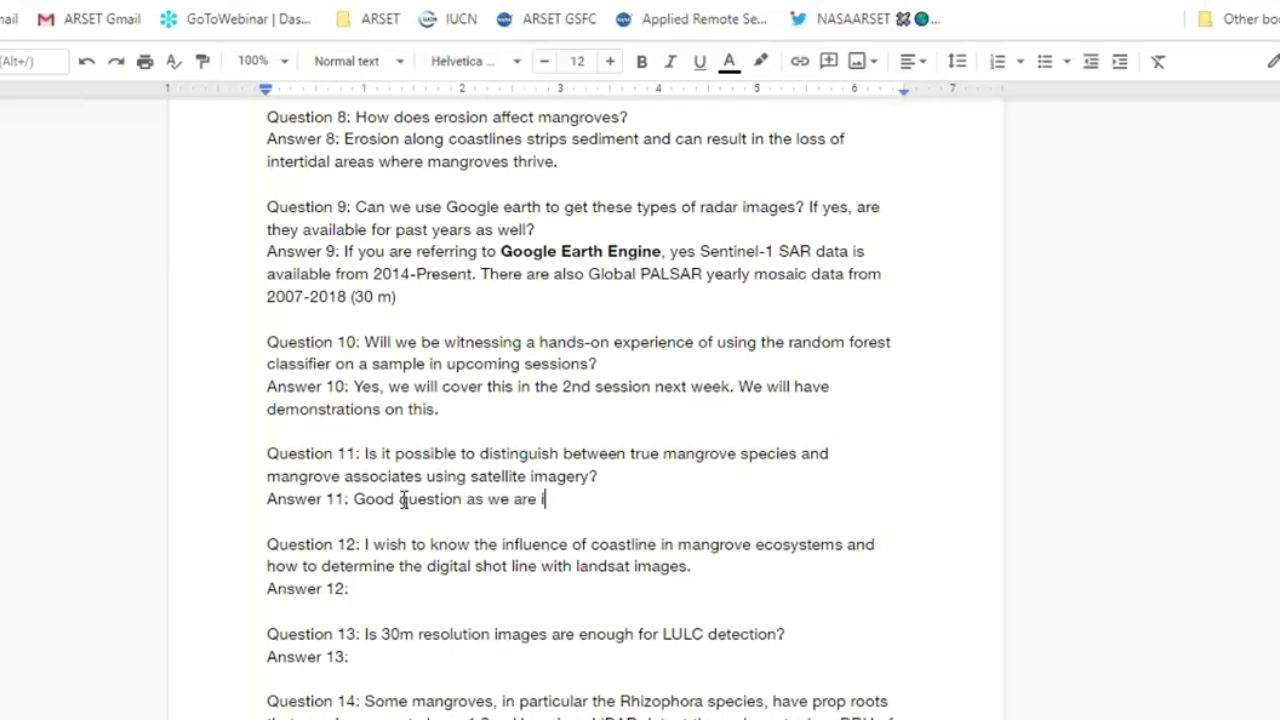
{"action": "type", "text": "nteresting"}
{"action": "key", "text": "BackSpace"}
{"action": "key", "text": "BackSpace"}
{"action": "key", "text": "BackSpace"}
{"action": "type", "text": "ed in "}
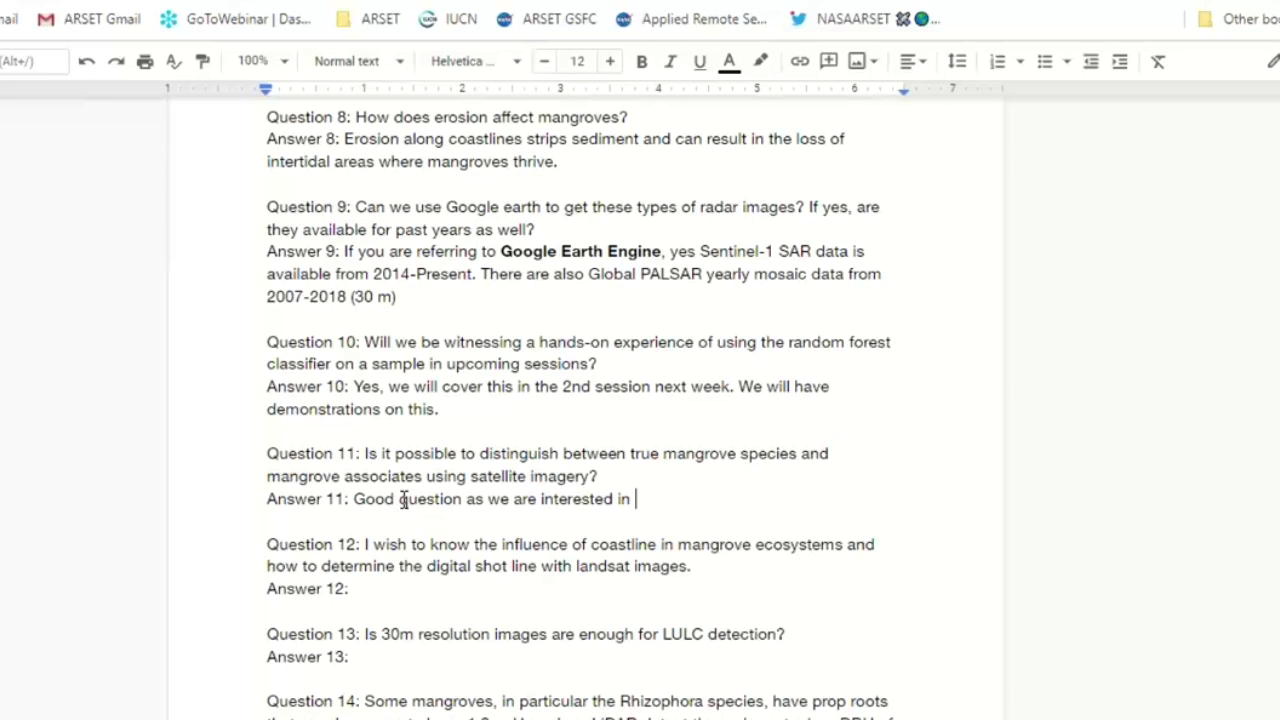
{"action": "type", "text": "distin"}
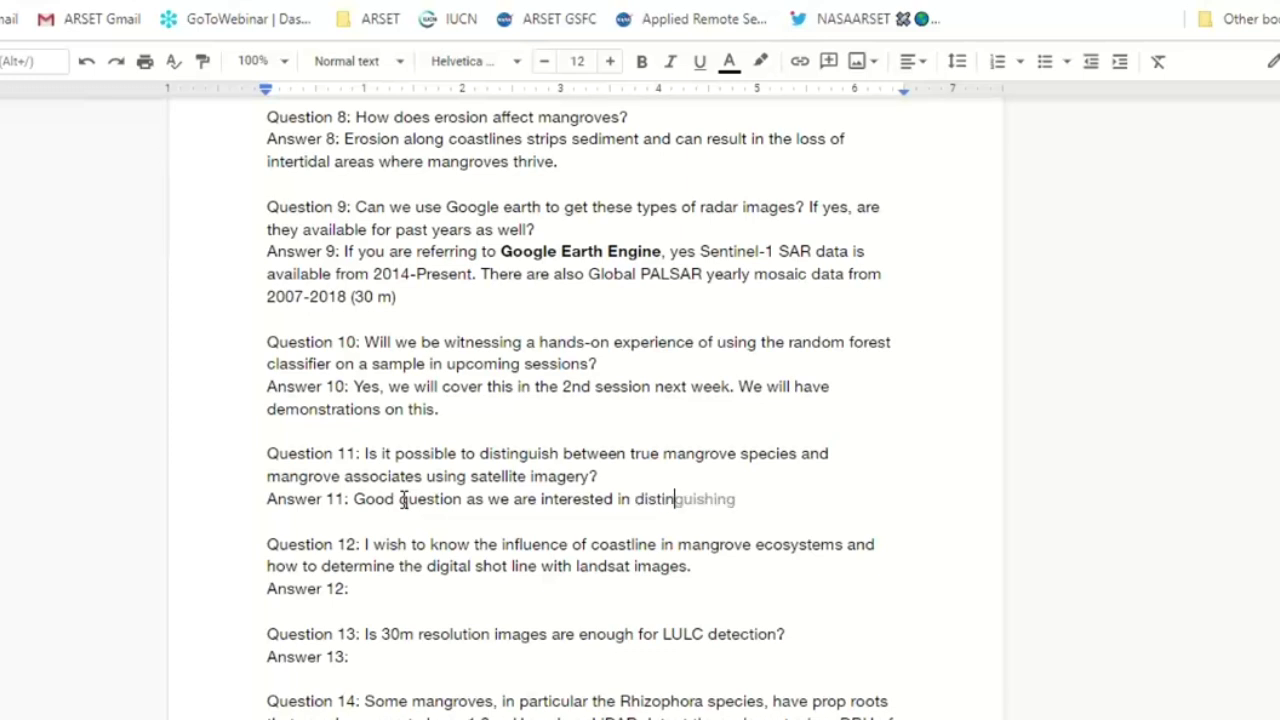
{"action": "type", "text": "guishing species. I"}
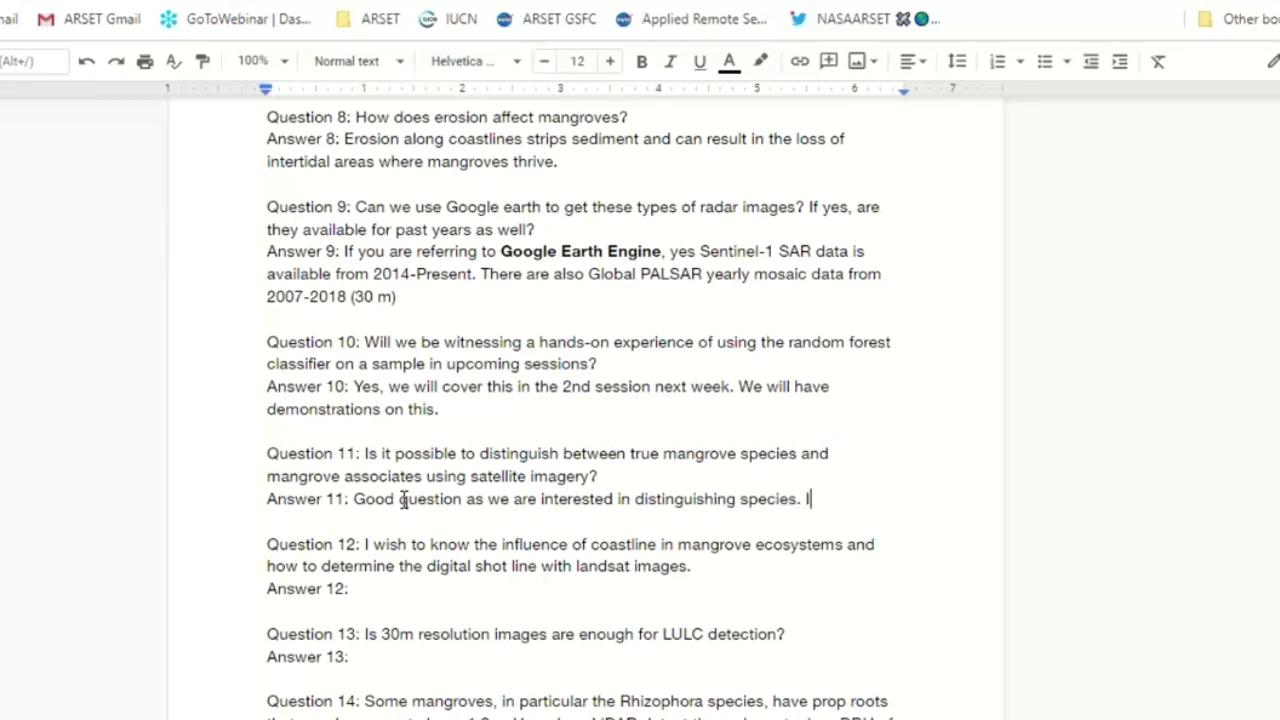
Continue Answer 11 with "It will depend on which associate. Nipa palm in SE Asia"
{"action": "type", "text": "t will depen"}
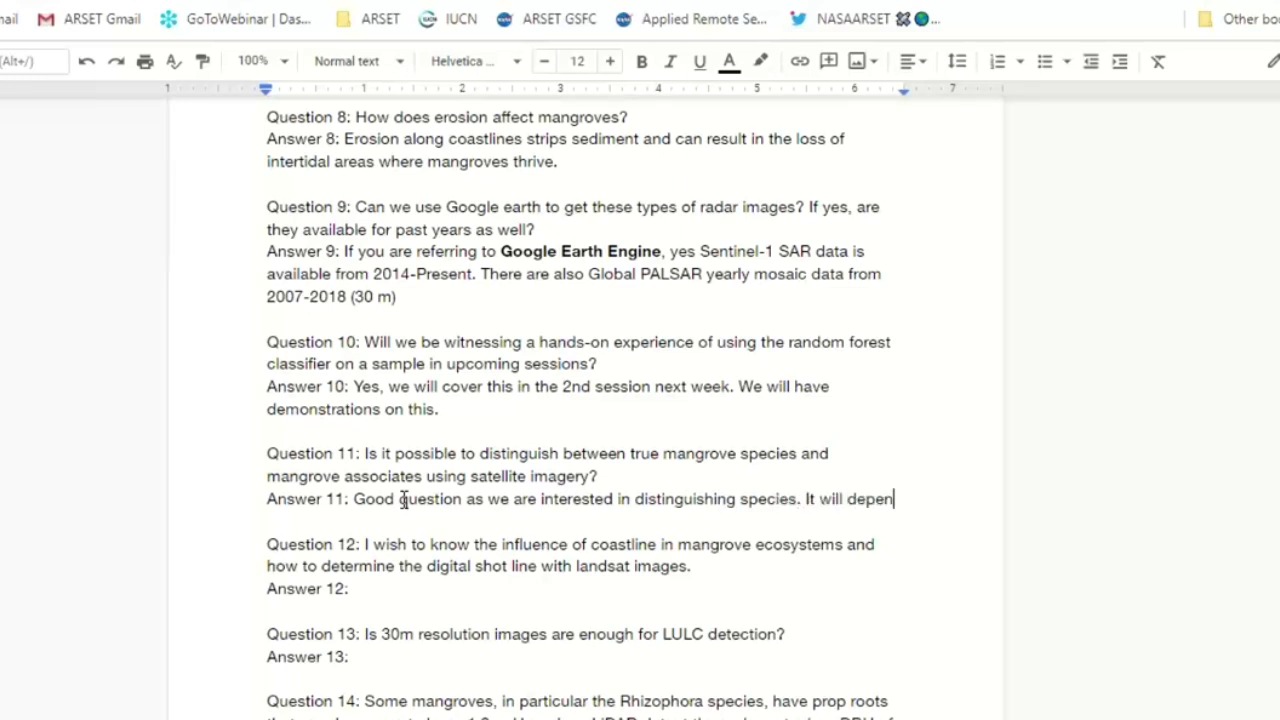
{"action": "type", "text": "d on w"}
{"action": "type", "text": "h a"}
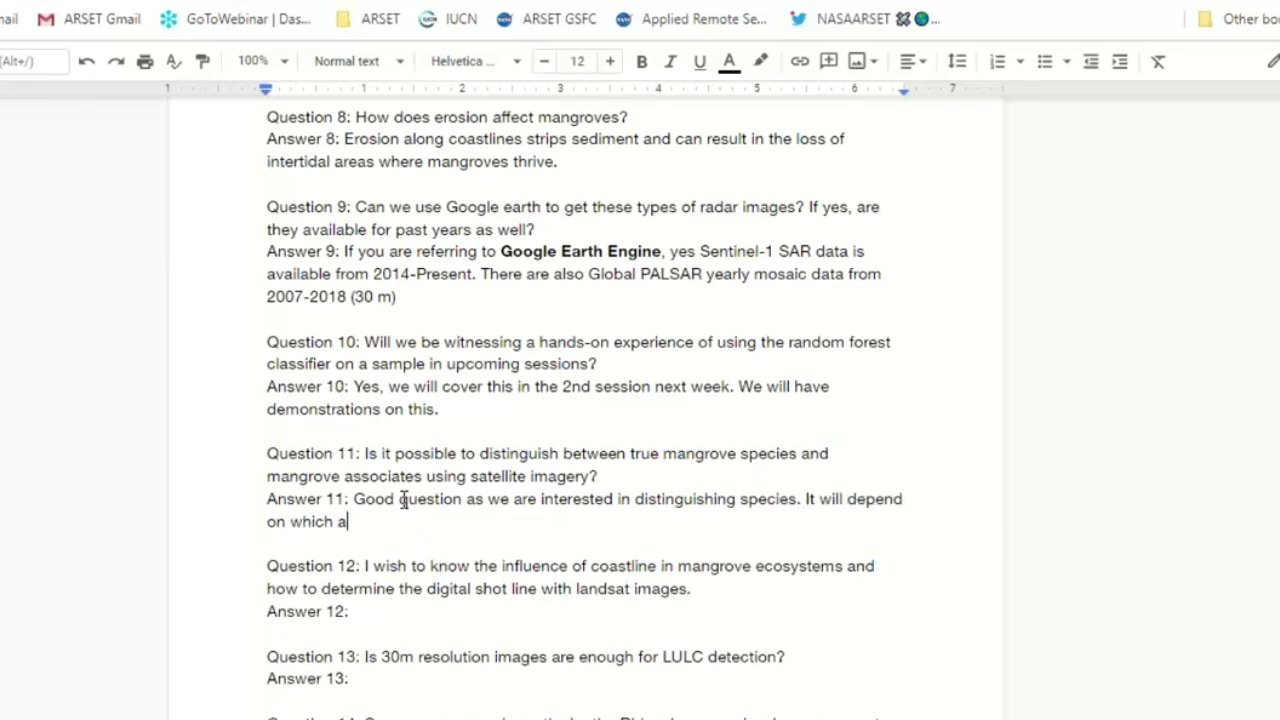
{"action": "type", "text": "ssociate. SE"}
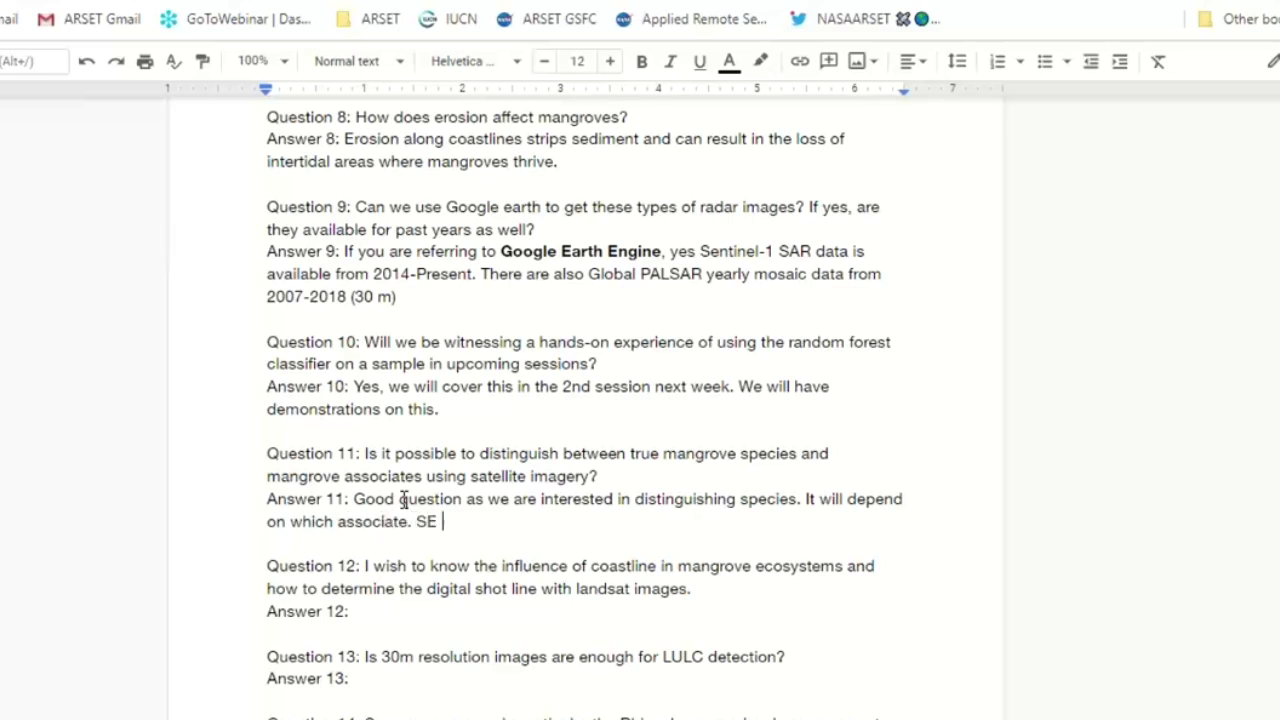
{"action": "key", "text": "BackSpace"}
{"action": "key", "text": "BackSpace"}
{"action": "type", "text": "Nipa in SE Asia"}
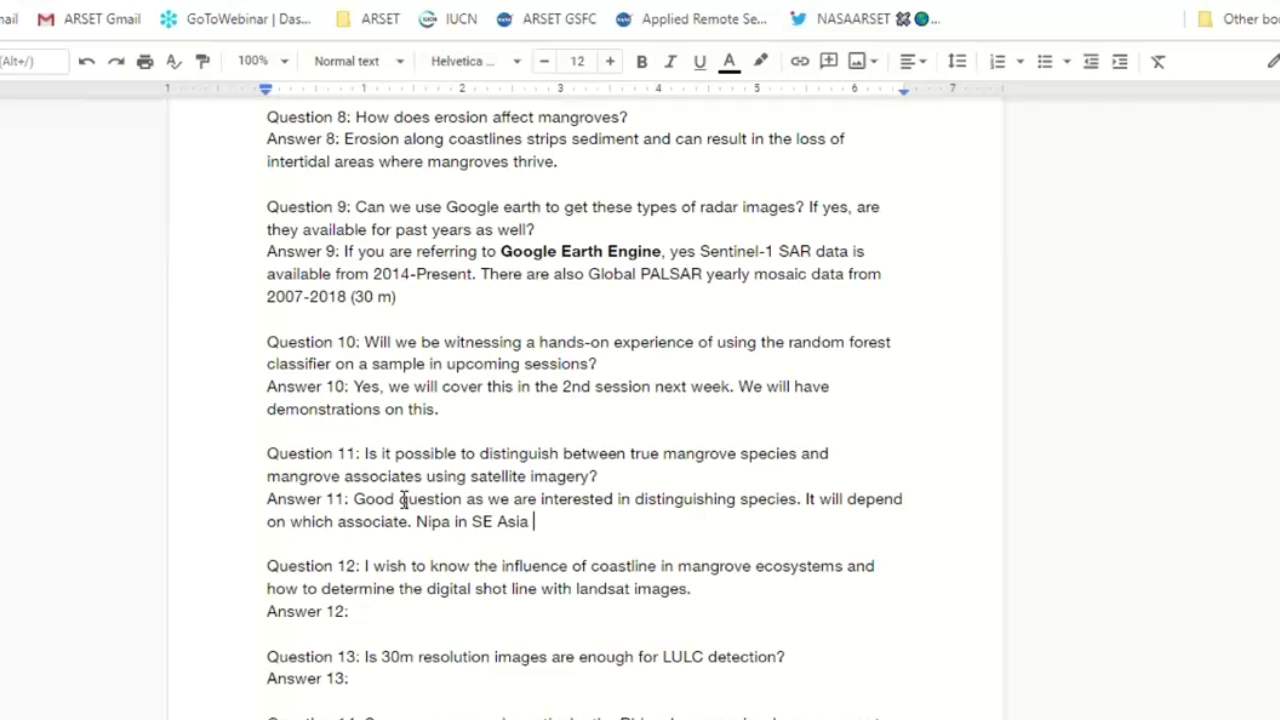
{"action": "left_click", "coordinate": [452, 522]}
{"action": "type", "text": "pal "}
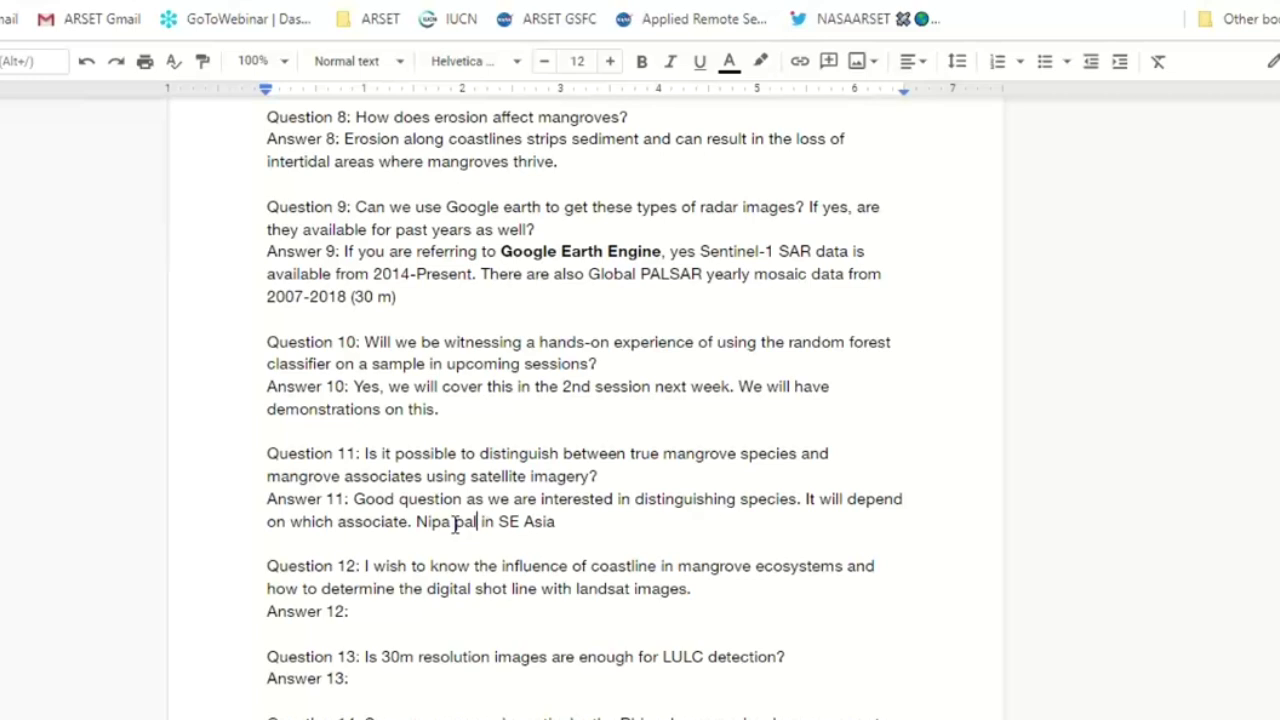
{"action": "type", "text": "m"}
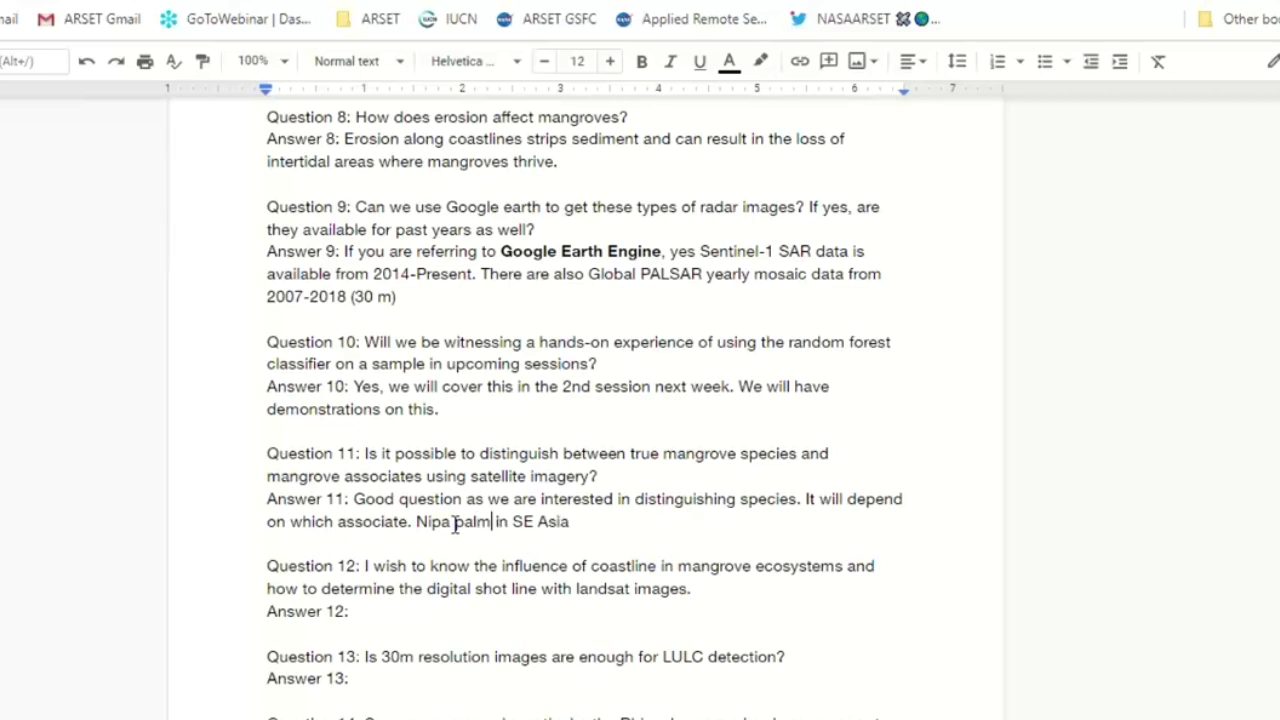
Insert "We have had success in distinguishing" before "Nipa palm in SE Asia" in Answer 11
{"action": "left_click", "coordinate": [584, 521]}
{"action": "key", "text": "Left"}
{"action": "key", "text": "Left"}
{"action": "key", "text": "Left"}
{"action": "key", "text": "Left"}
{"action": "key", "text": "Left"}
{"action": "key", "text": "Left"}
{"action": "key", "text": "Left"}
{"action": "key", "text": "Left"}
{"action": "key", "text": "Left"}
{"action": "key", "text": "Left"}
{"action": "key", "text": "Left"}
{"action": "key", "text": "Left"}
{"action": "key", "text": "Left"}
{"action": "key", "text": "Left"}
{"action": "key", "text": "Left"}
{"action": "key", "text": "Left"}
{"action": "key", "text": "Left"}
{"action": "key", "text": "Left"}
{"action": "key", "text": "Left"}
{"action": "key", "text": "Left"}
{"action": "type", "text": "We have had s"}
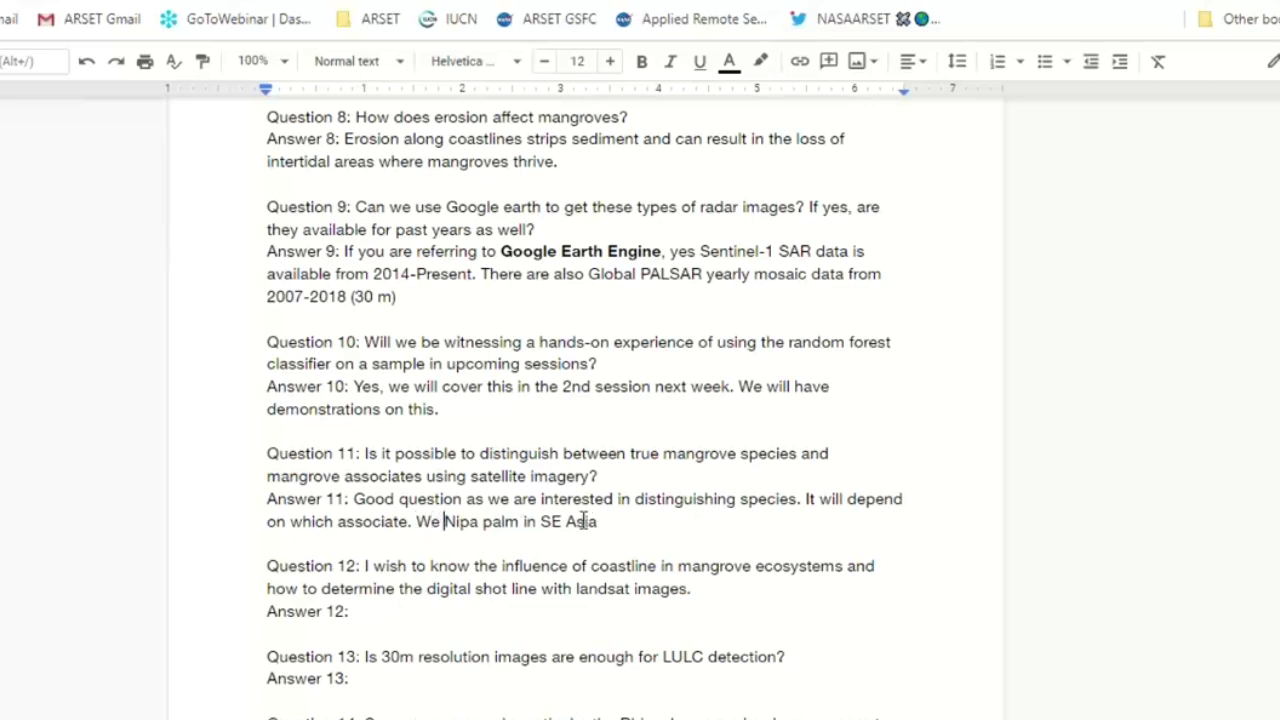
{"action": "type", "text": "uccess "}
{"action": "type", "text": "in distin"}
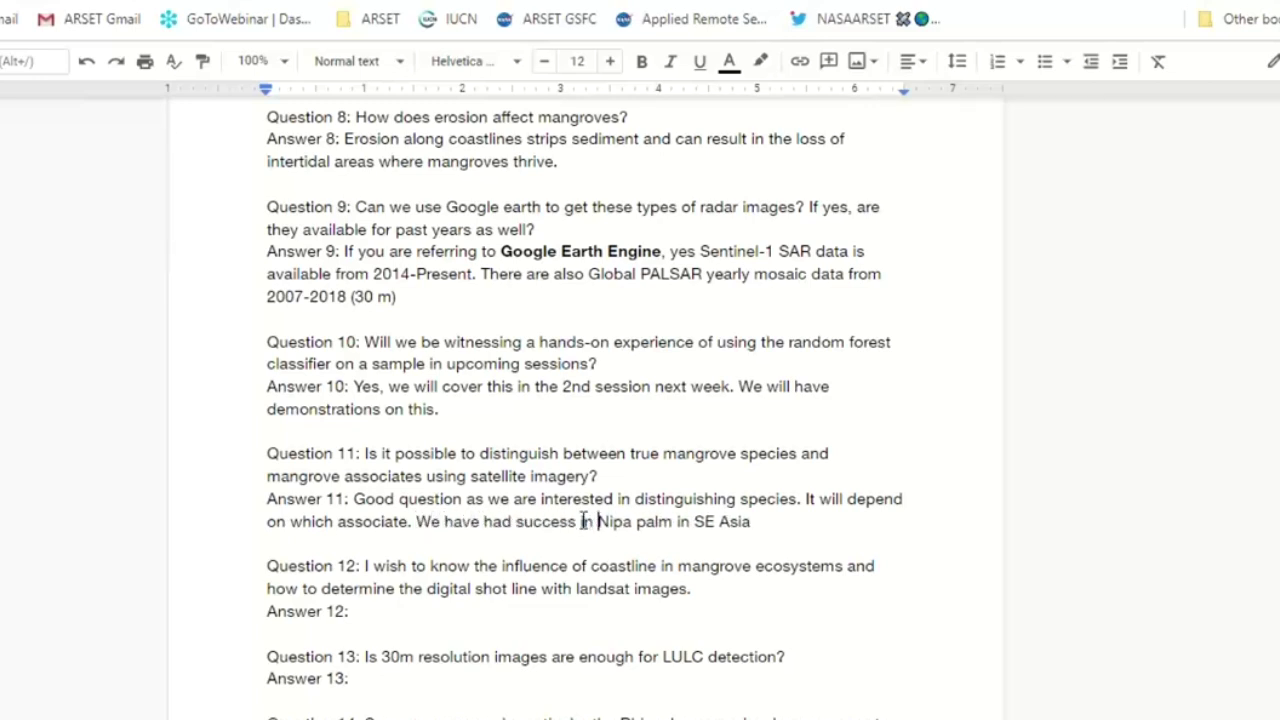
{"action": "type", "text": "guishing"}
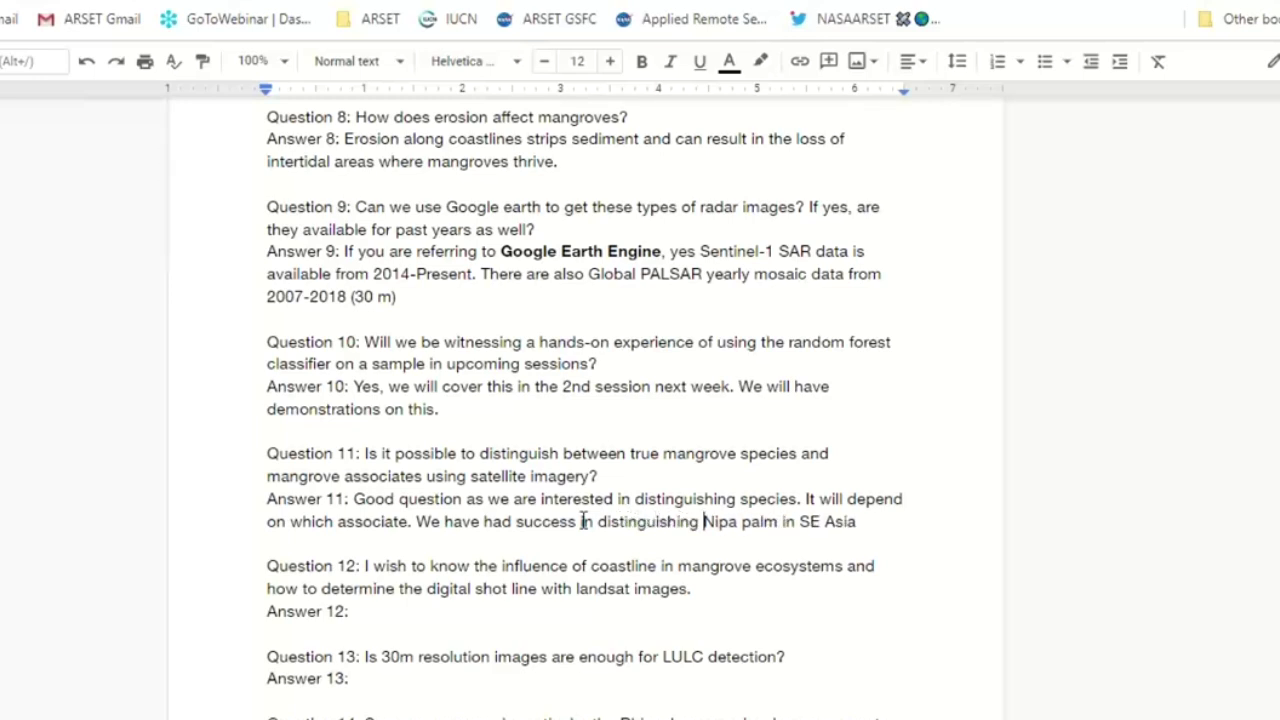
End the last sentence of Answer 11 with a period and keep a blank line before Question 12
{"action": "double_click", "coordinate": [868, 520]}
{"action": "key", "text": "Delete"}
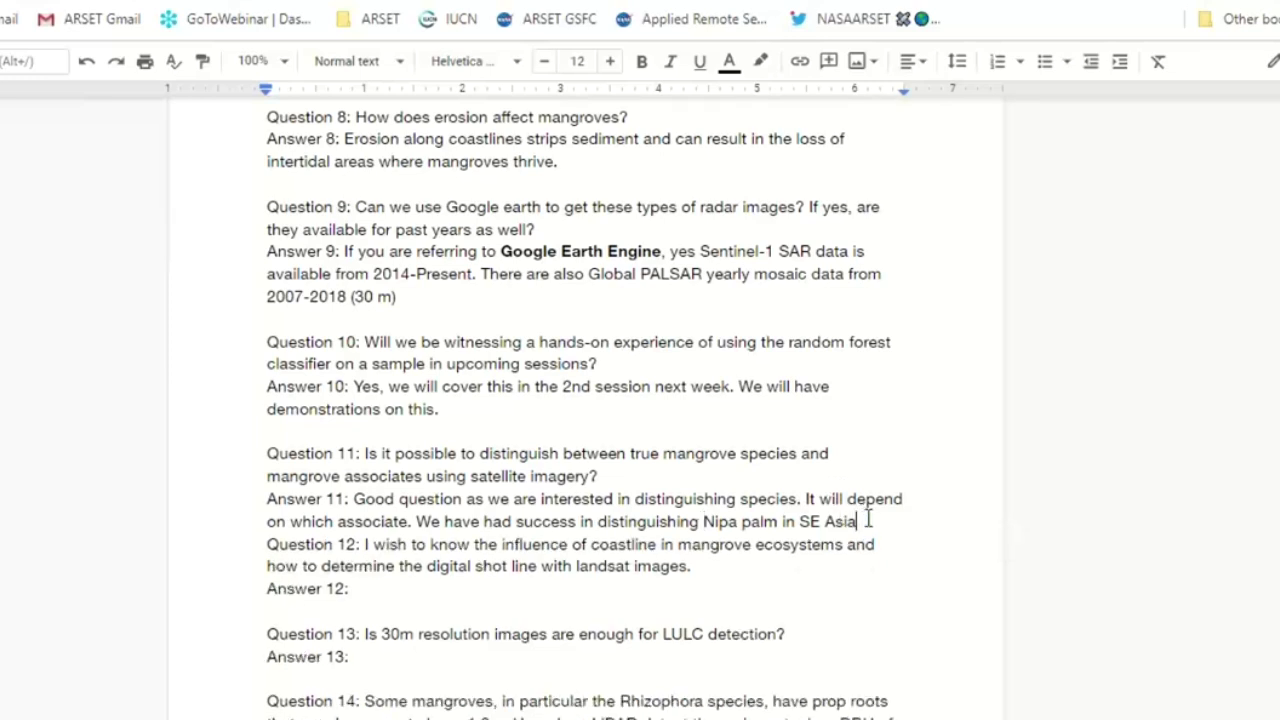
{"action": "type", "text": "."}
{"action": "key", "text": "Return"}
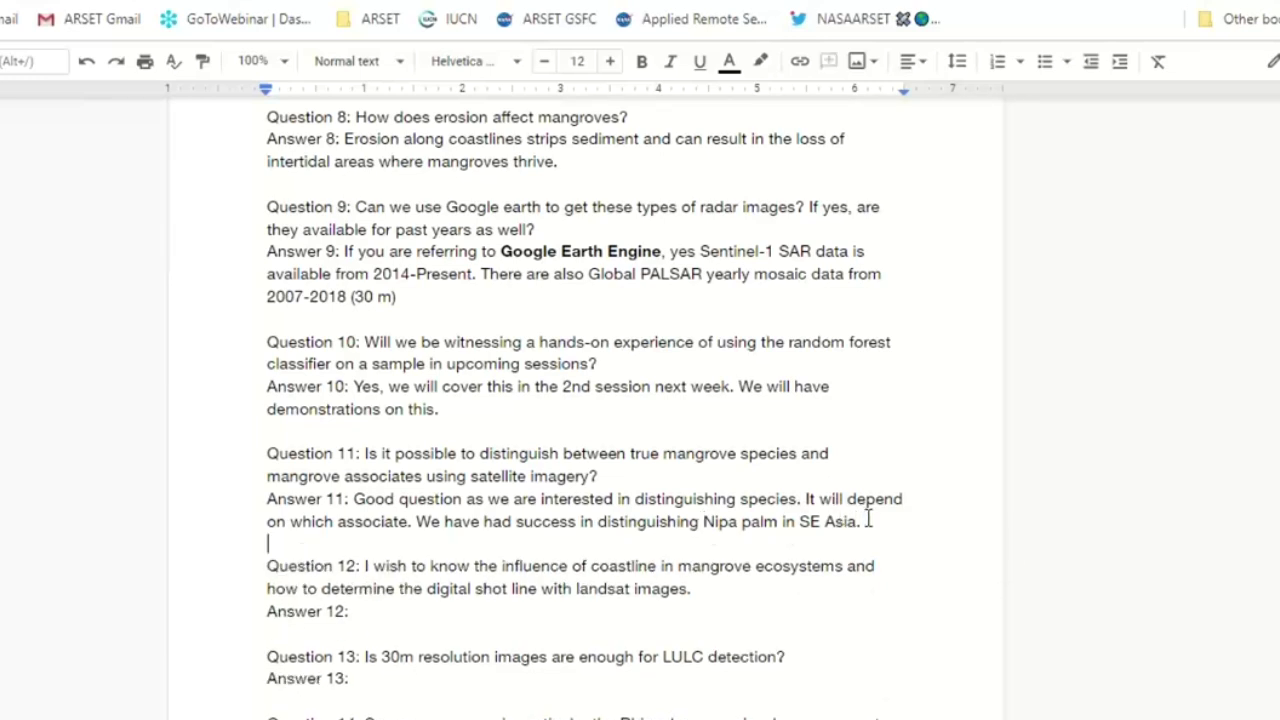
{"action": "left_click", "coordinate": [869, 520]}
{"action": "type", "text": "SAR imagery"}
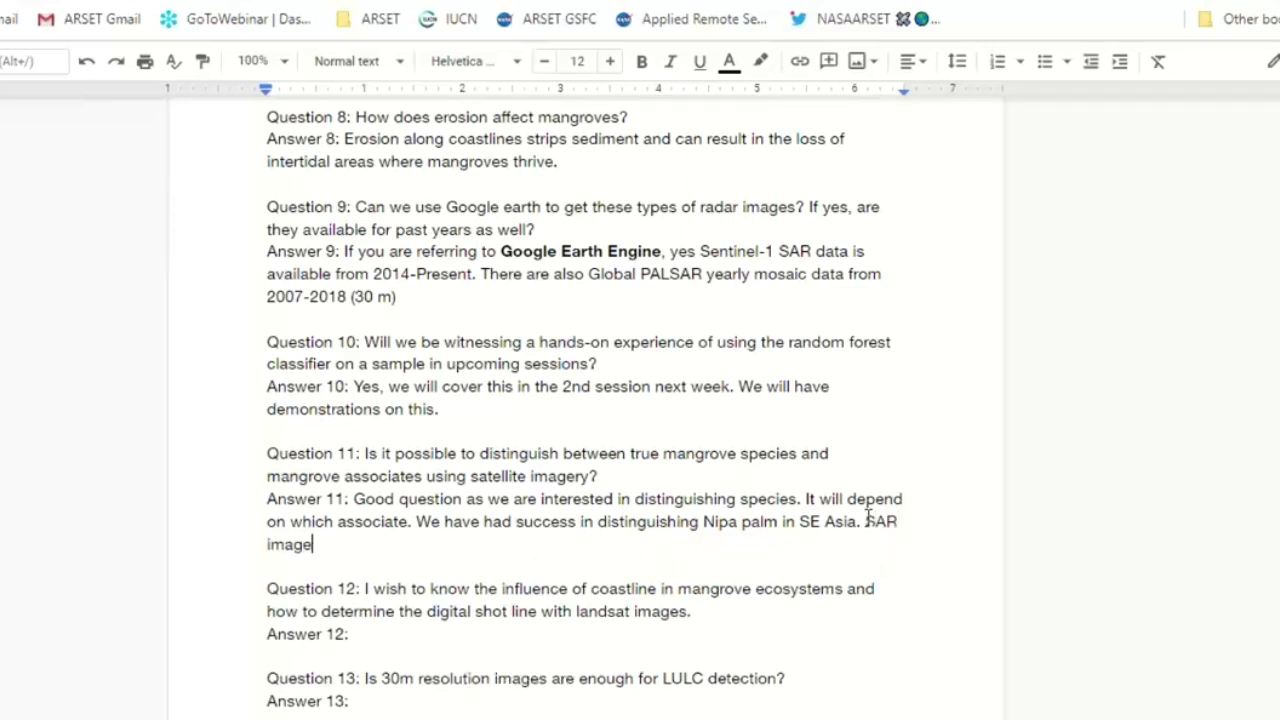
{"action": "key", "text": "BackSpace"}
{"action": "key", "text": "BackSpace"}
{"action": "key", "text": "BackSpace"}
{"action": "key", "text": "BackSpace"}
{"action": "key", "text": "BackSpace"}
{"action": "key", "text": "BackSpace"}
{"action": "key", "text": "BackSpace"}
{"action": "key", "text": "BackSpace"}
{"action": "key", "text": "BackSpace"}
{"action": "key", "text": "BackSpace"}
{"action": "key", "text": "BackSpace"}
{"action": "key", "text": "BackSpace"}
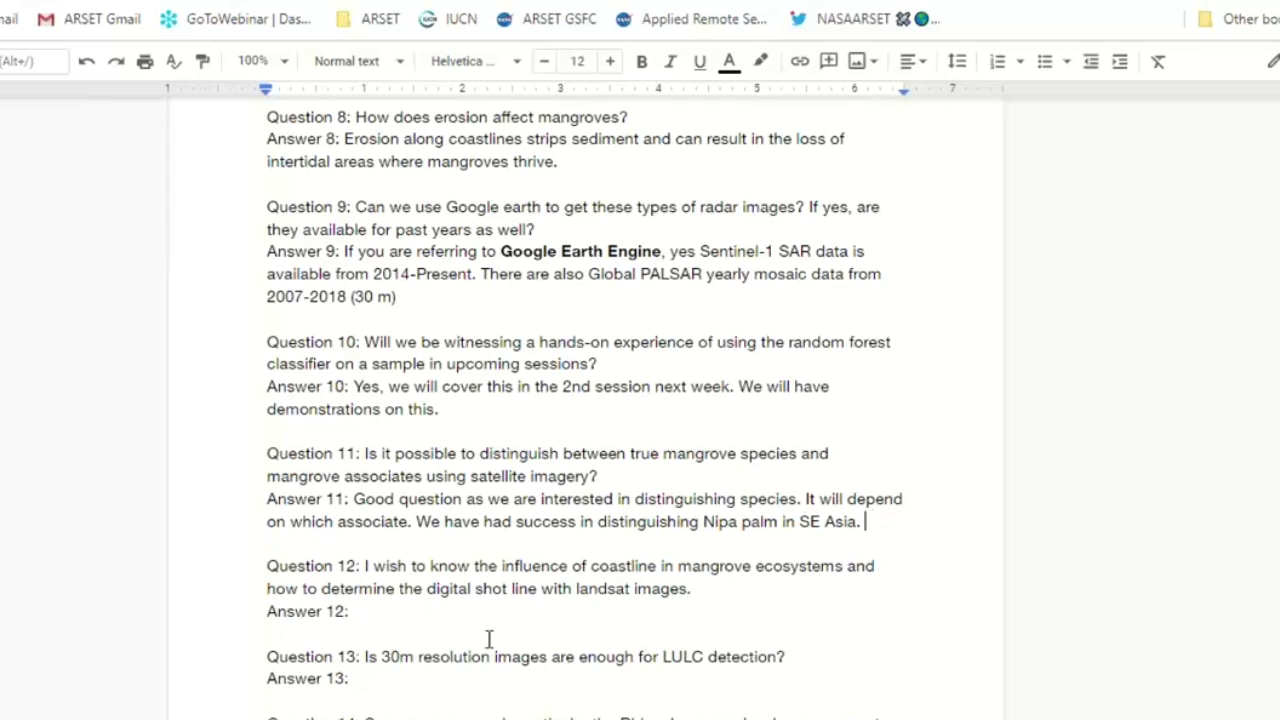
Fill in Answer 12 with "Can you rephrase? Thanks!"
{"action": "left_click", "coordinate": [388, 614]}
{"action": "scroll", "coordinate": [388, 614], "scroll_direction": "down", "scroll_amount": 3}
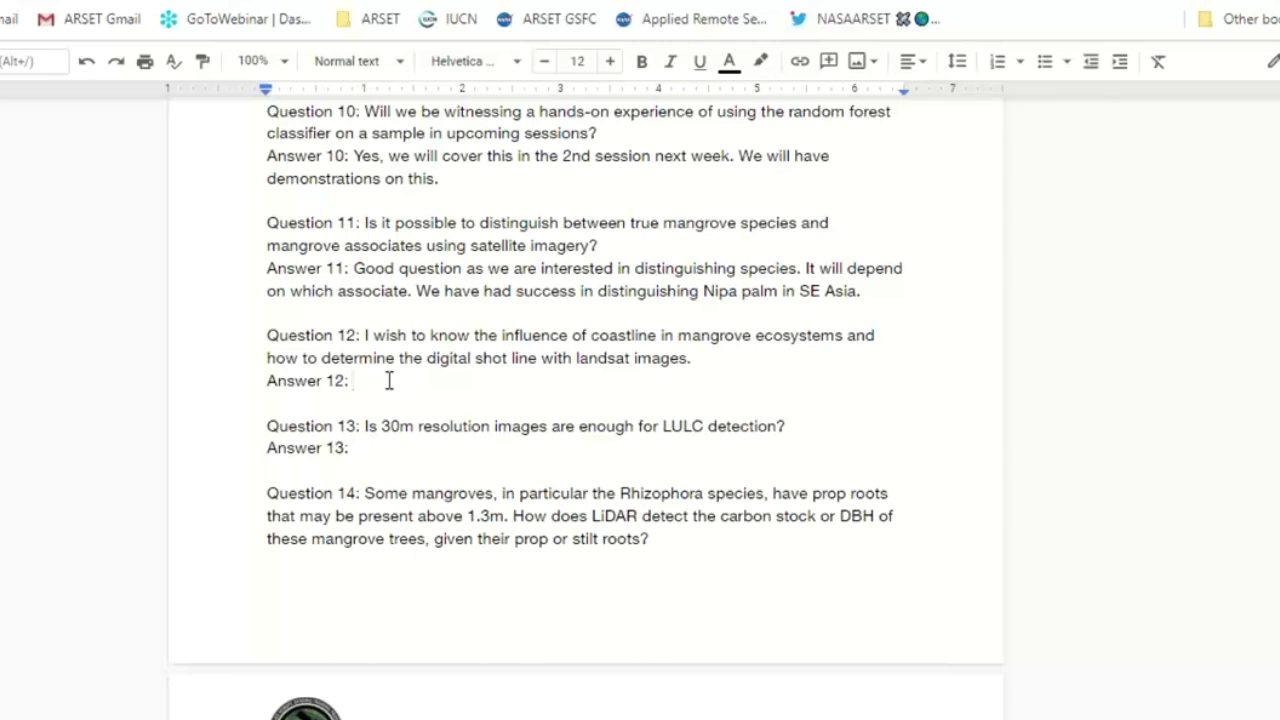
{"action": "type", "text": "Can you rephare"}
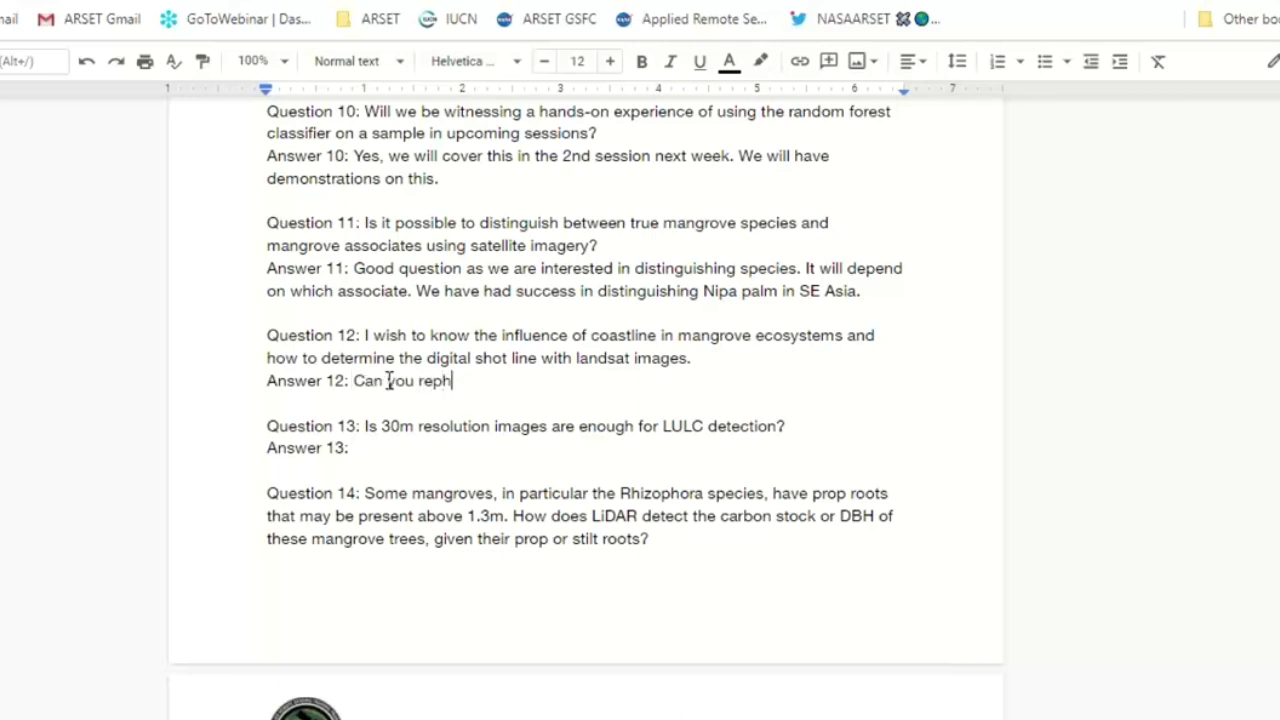
{"action": "key", "text": "BackSpace"}
{"action": "key", "text": "BackSpace"}
{"action": "key", "text": "BackSpace"}
{"action": "type", "text": "rase?"}
{"action": "type", "text": "Thanks!"}
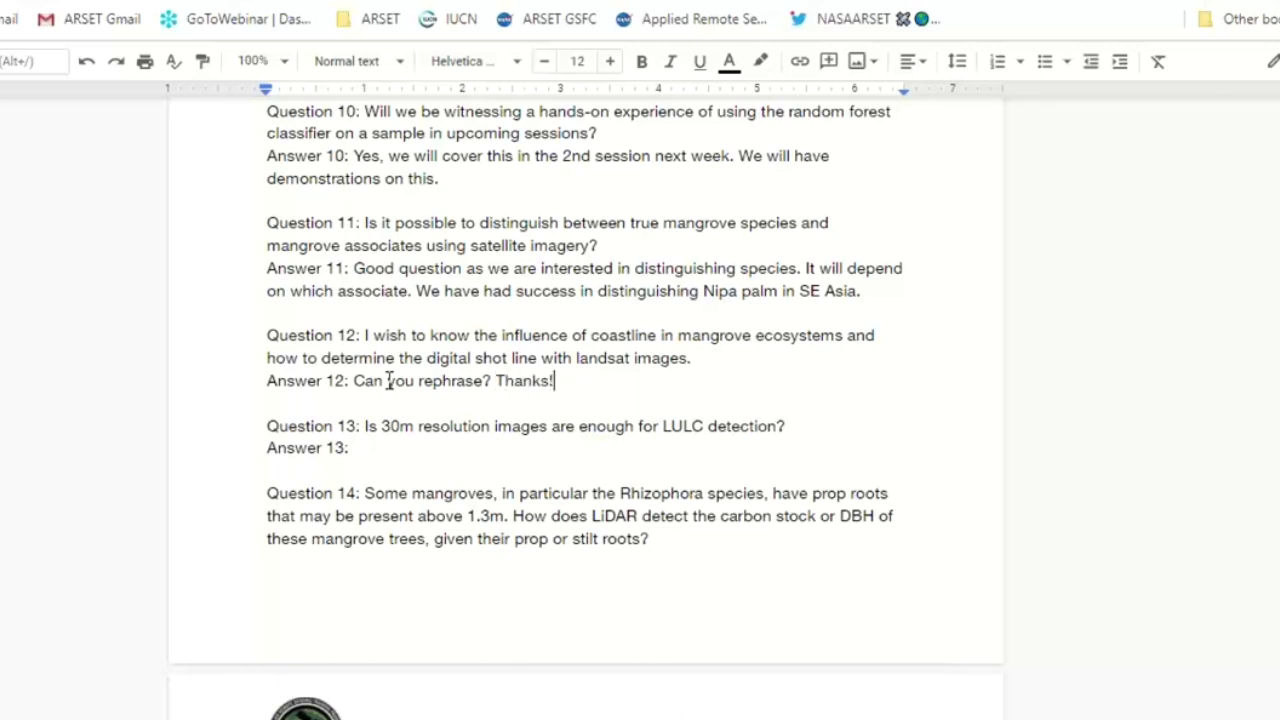
Write Answer 13 as "Yes, it depend on the landcover and the size of the change. Most changes on"
{"action": "left_click", "coordinate": [379, 448]}
{"action": "type", "text": "Yes, it depen"}
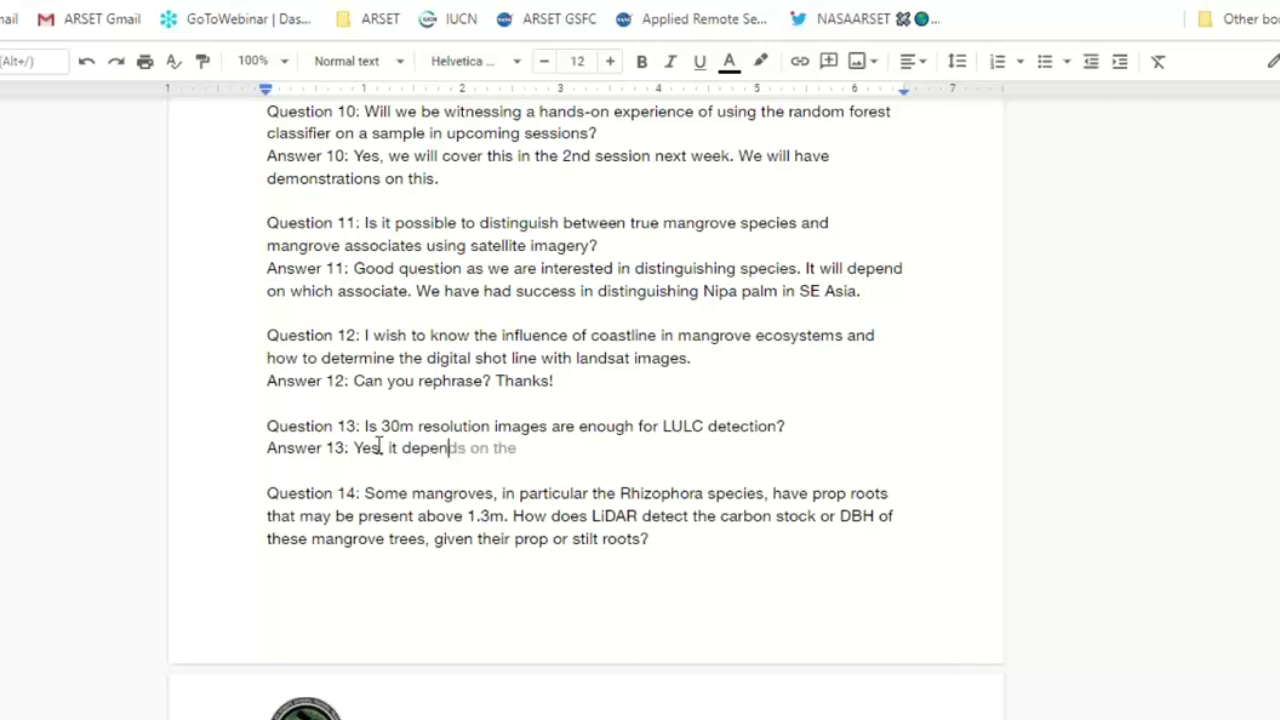
{"action": "type", "text": "d on the landcover "}
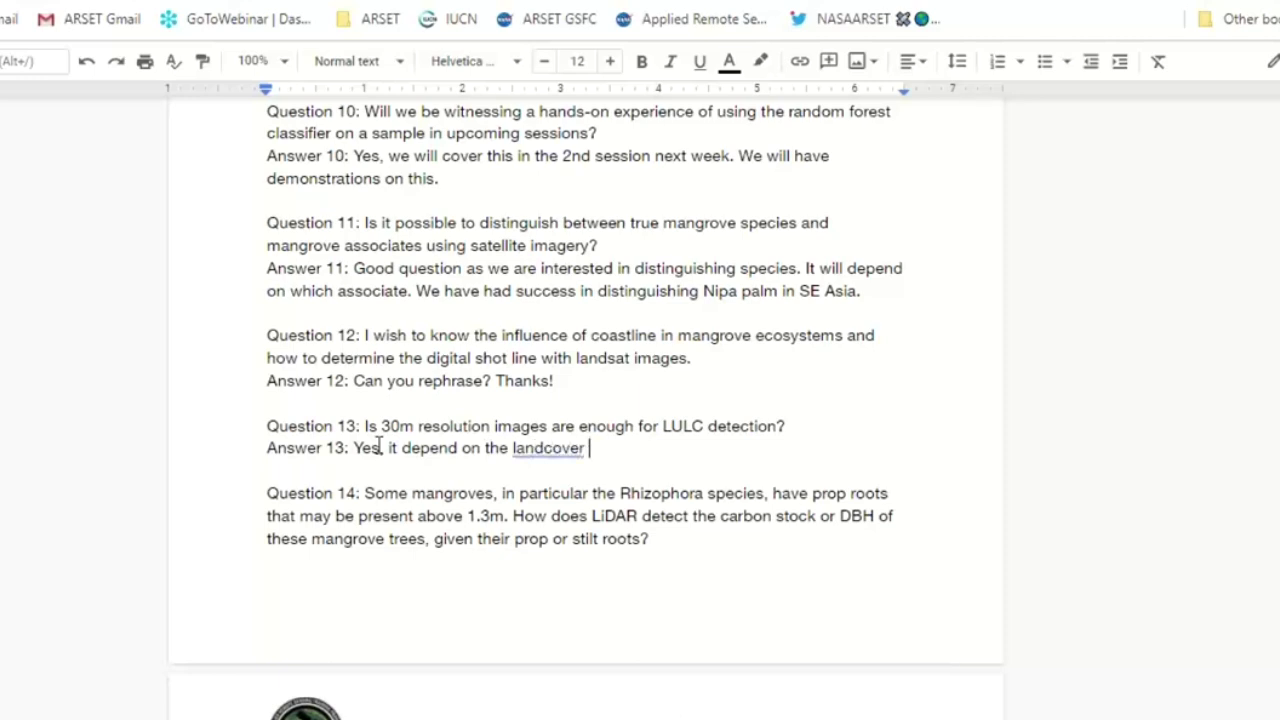
{"action": "type", "text": "and the si"}
{"action": "type", "text": "xe"}
{"action": "key", "text": "BackSpace"}
{"action": "key", "text": "BackSpace"}
{"action": "type", "text": "ze "}
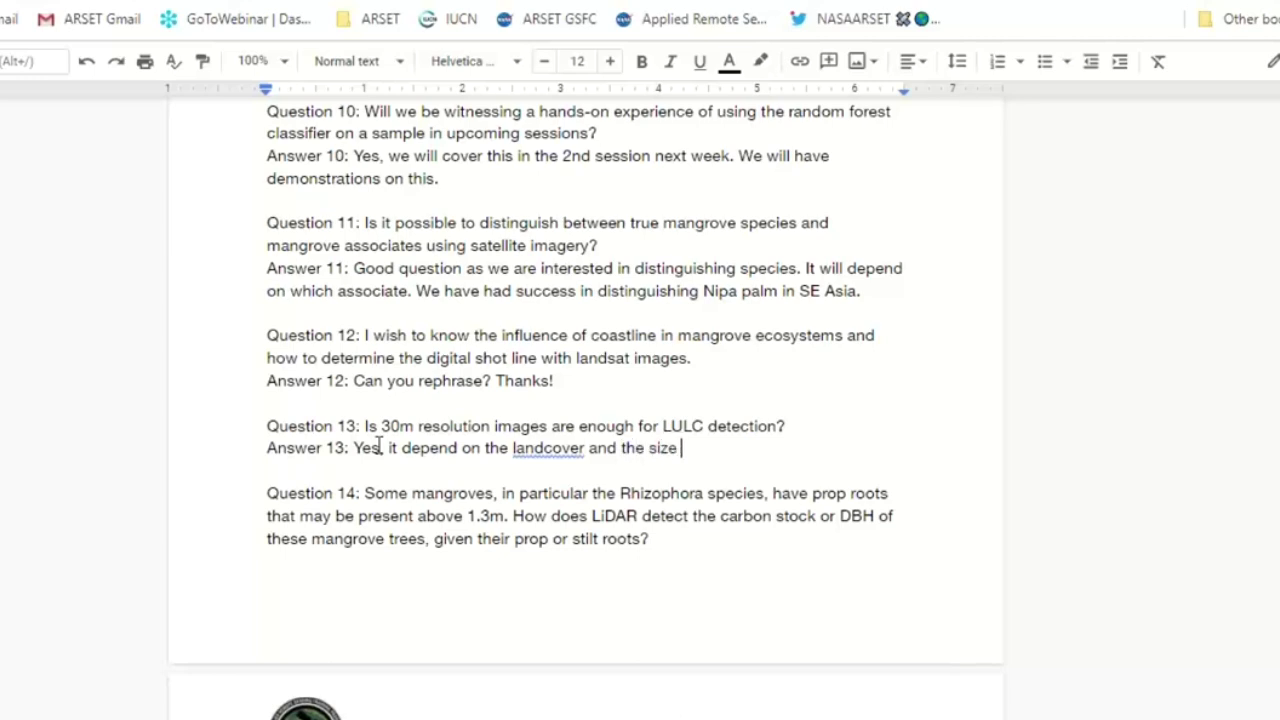
{"action": "type", "text": "of the chang"}
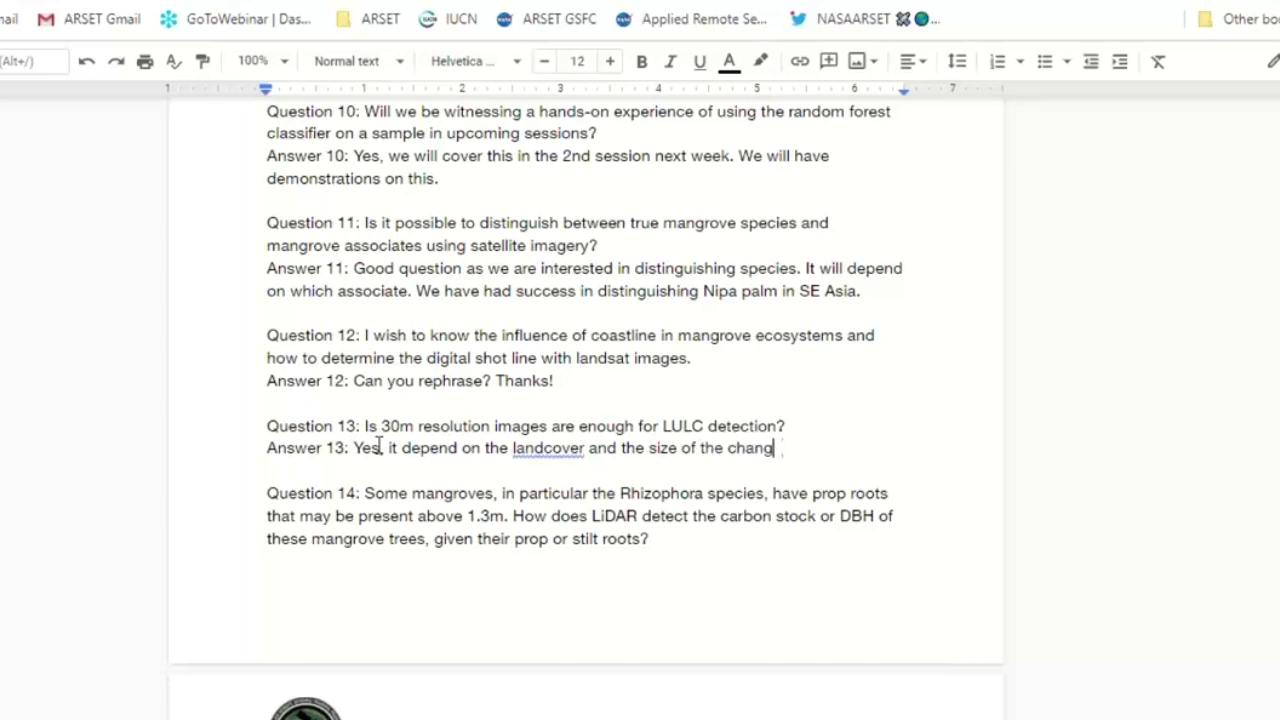
{"action": "type", "text": "e. Most changes on t"}
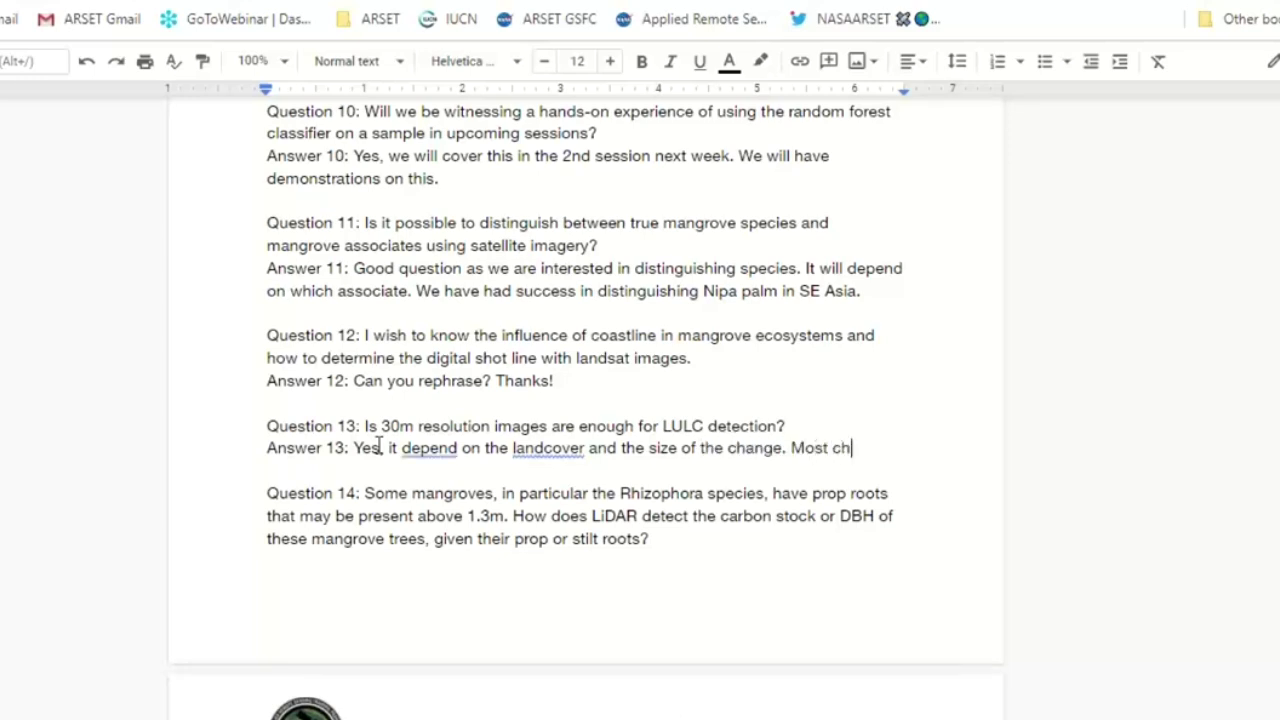
Remove the unfinished sentence beginning "Most changes on" from the end of Answer 13
{"action": "key", "text": "BackSpace"}
{"action": "type", "text": "a go"}
{"action": "key", "text": "BackSpace"}
{"action": "key", "text": "BackSpace"}
{"action": "key", "text": "BackSpace"}
{"action": "key", "text": "BackSpace"}
{"action": "key", "text": "BackSpace"}
{"action": "key", "text": "BackSpace"}
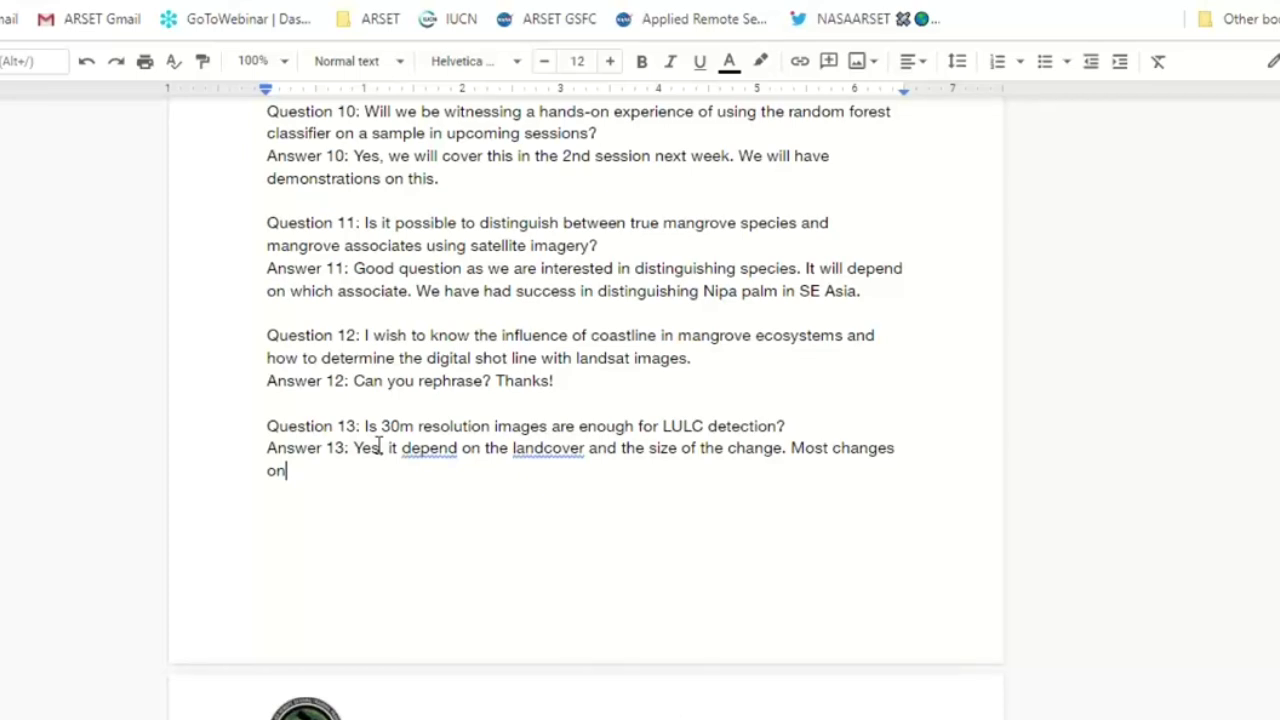
{"action": "key", "text": "BackSpace"}
{"action": "key", "text": "BackSpace"}
{"action": "key", "text": "BackSpace"}
{"action": "key", "text": "BackSpace"}
{"action": "key", "text": "BackSpace"}
{"action": "key", "text": "BackSpace"}
{"action": "key", "text": "BackSpace"}
{"action": "key", "text": "BackSpace"}
{"action": "key", "text": "BackSpace"}
{"action": "key", "text": "BackSpace"}
{"action": "key", "text": "BackSpace"}
{"action": "key", "text": "BackSpace"}
{"action": "key", "text": "BackSpace"}
{"action": "key", "text": "BackSpace"}
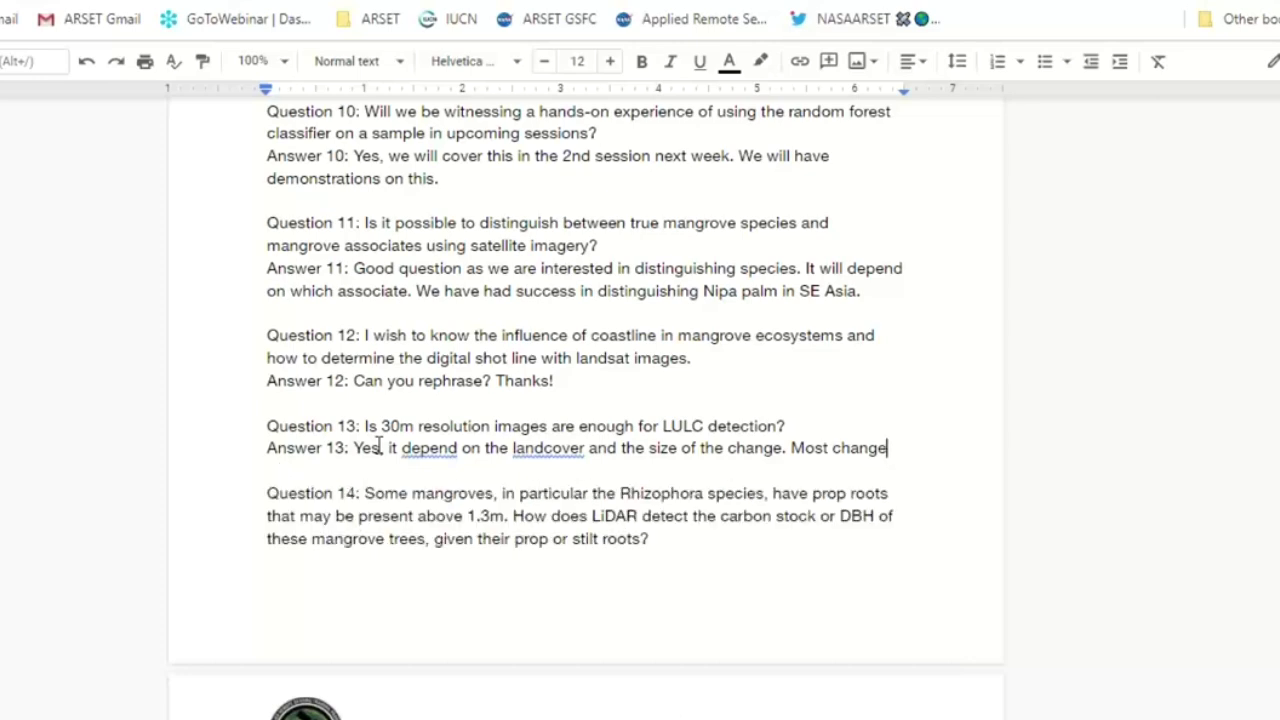
{"action": "key", "text": "BackSpace"}
Add the sentence "Landsat does a good job detecting change." to the end of Answer 13
{"action": "type", "text": "L"}
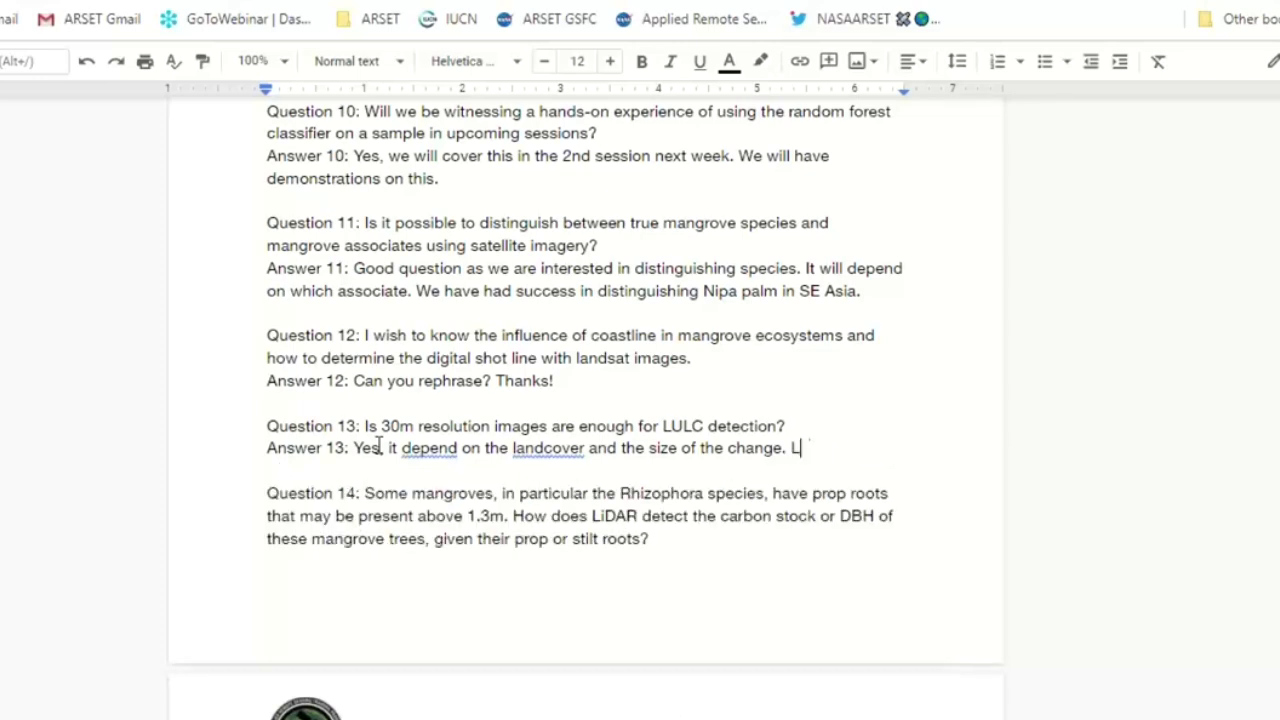
{"action": "type", "text": "andsat does a good "}
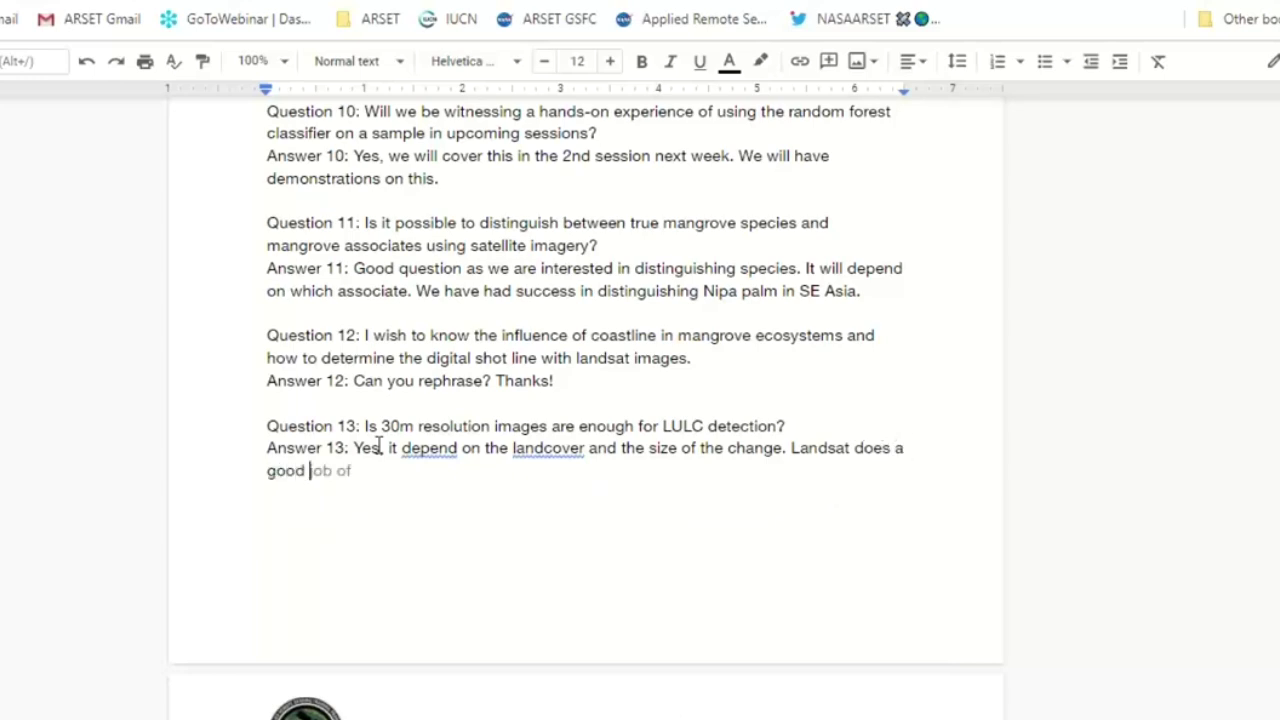
{"action": "type", "text": "jon detecting change."}
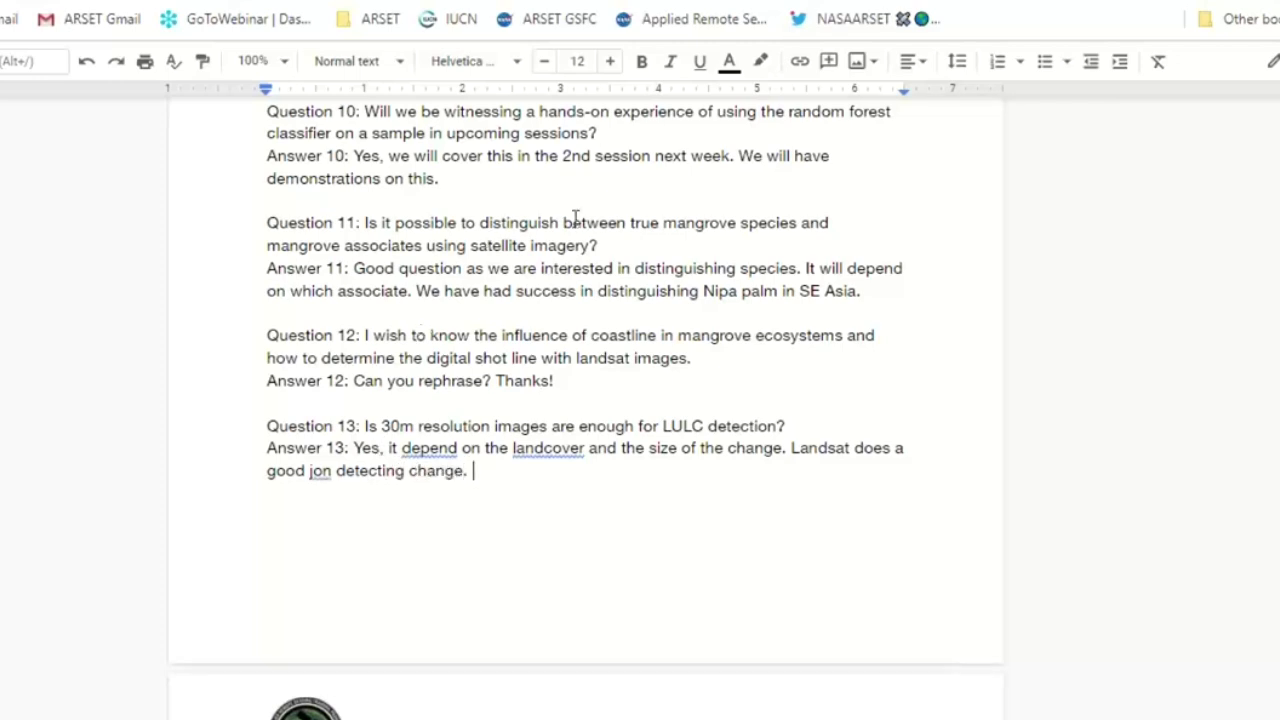
{"action": "left_click", "coordinate": [332, 476]}
{"action": "key", "text": "BackSpace"}
{"action": "key", "text": "BackSpace"}
{"action": "type", "text": "ob"}
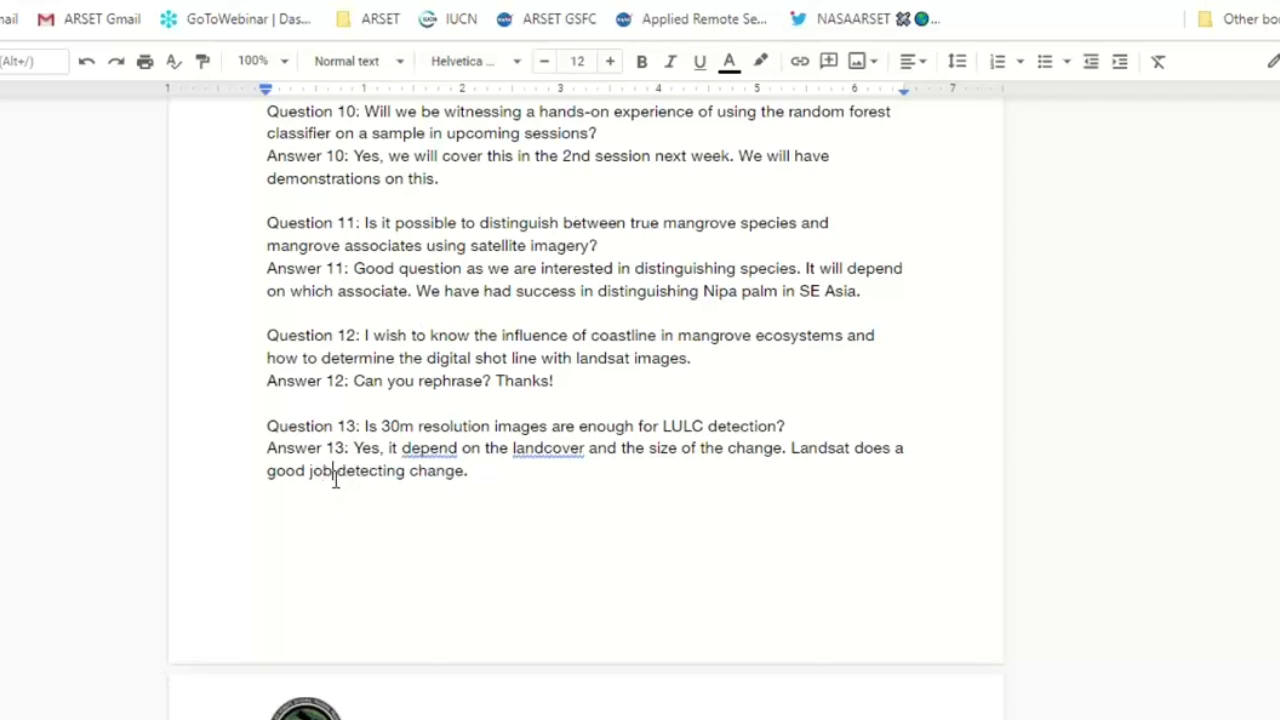
{"action": "left_click", "coordinate": [493, 474]}
Start Answer 14 with "LIDAR does not measure DBH, but we use it for canopy."
{"action": "scroll", "coordinate": [493, 474], "scroll_direction": "down", "scroll_amount": 6}
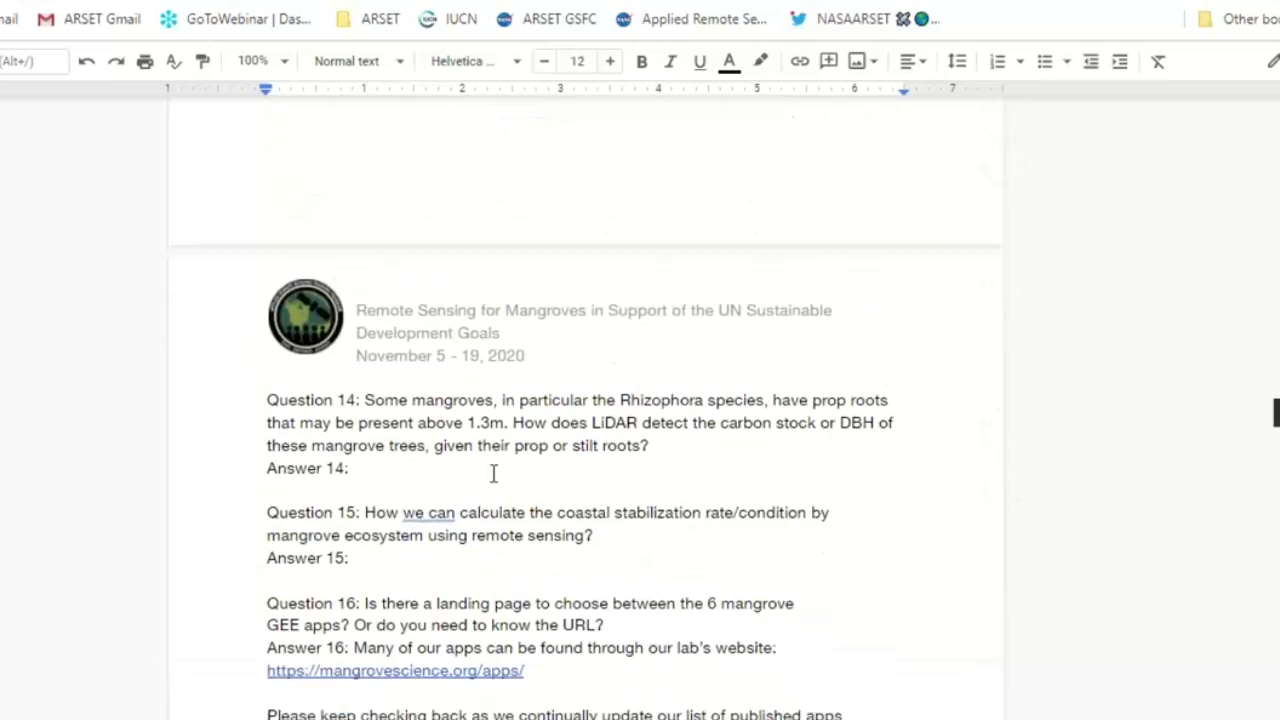
{"action": "left_click", "coordinate": [374, 259]}
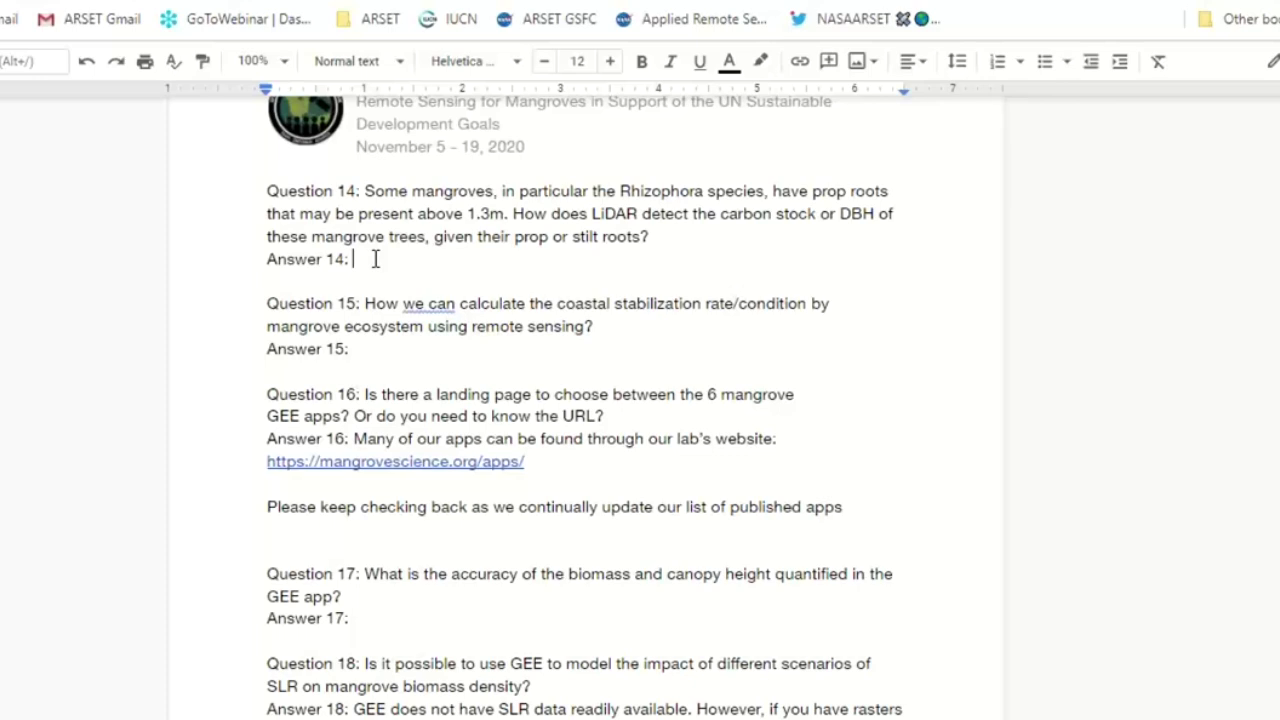
{"action": "type", "text": "LiDAR does not measure "}
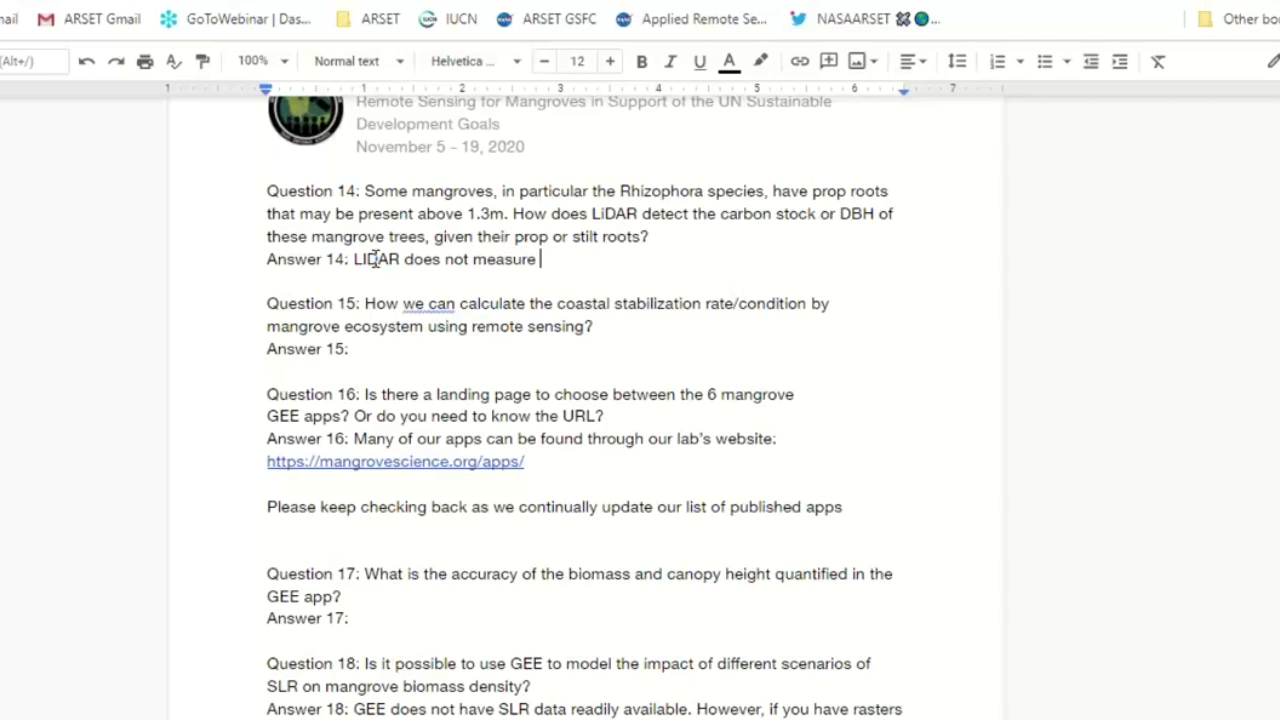
{"action": "type", "text": "DBH, but we use"}
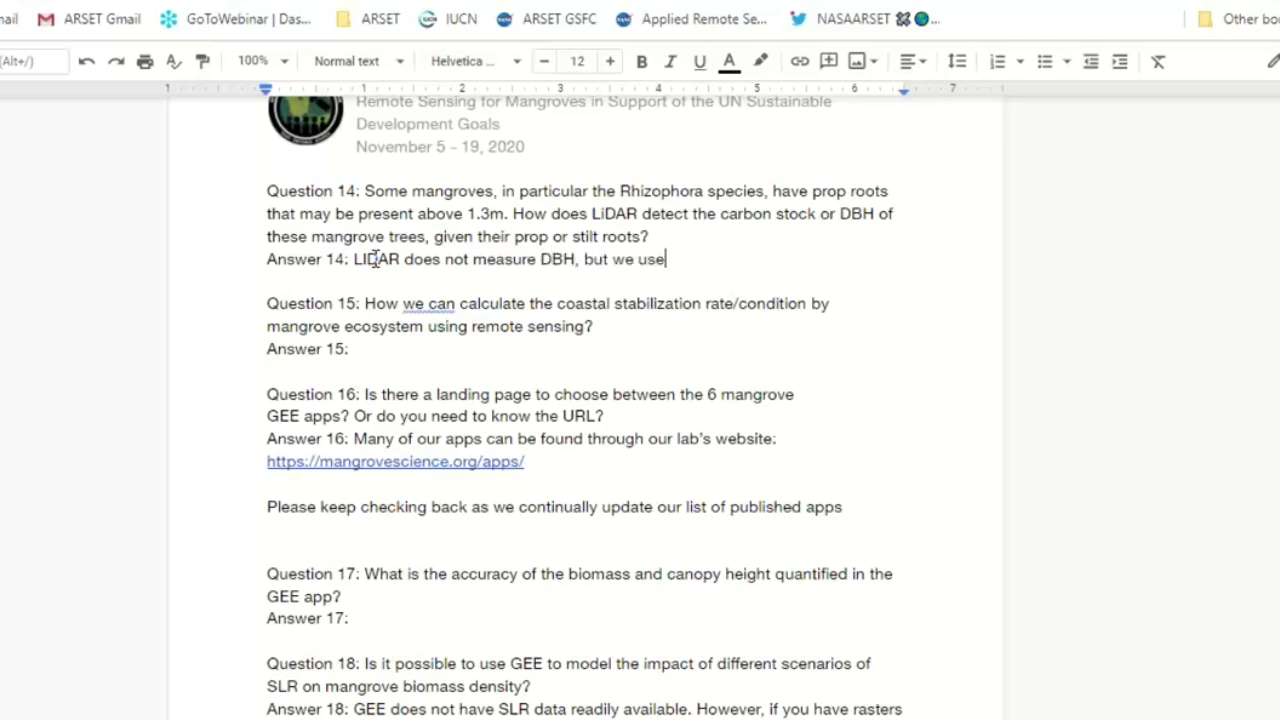
{"action": "type", "text": " it to"}
{"action": "key", "text": "BackSpace"}
{"action": "key", "text": "BackSpace"}
{"action": "type", "text": "for canopy."}
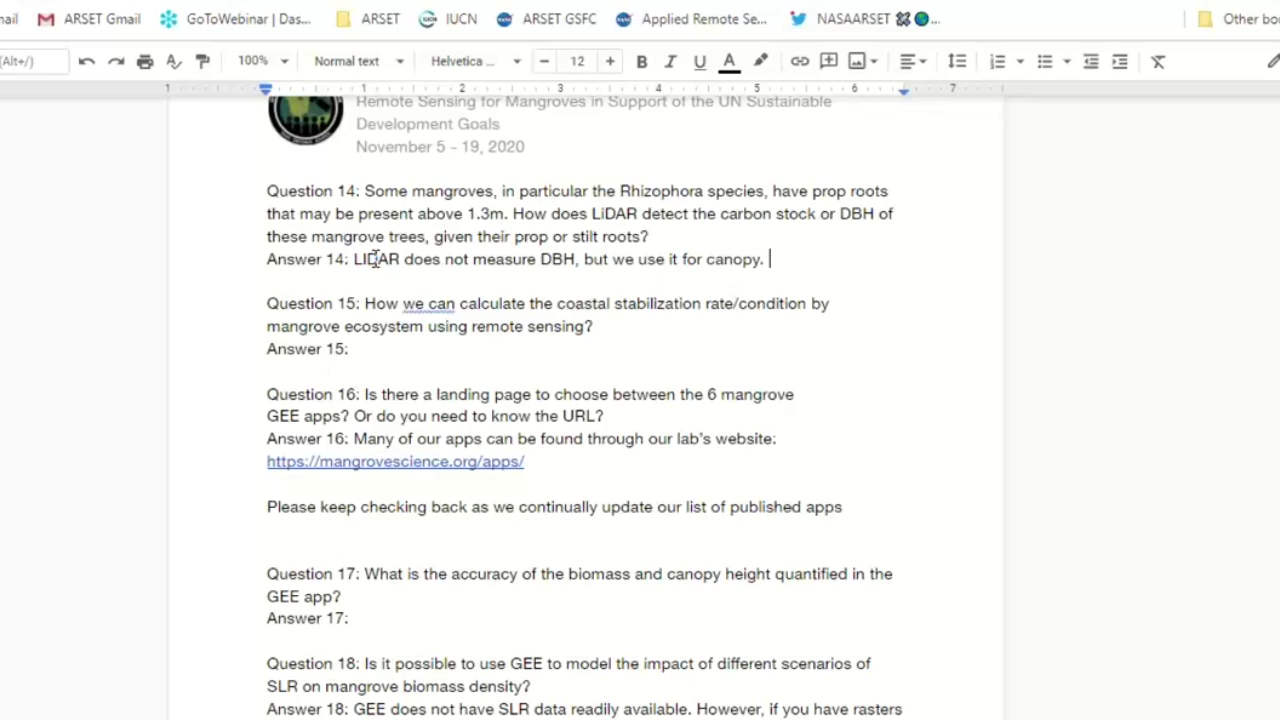
Continue Answer 14 with "We develop models that relate the canopy ht to biomass directly (using in situ) or models"
{"action": "type", "text": "We develop mode"}
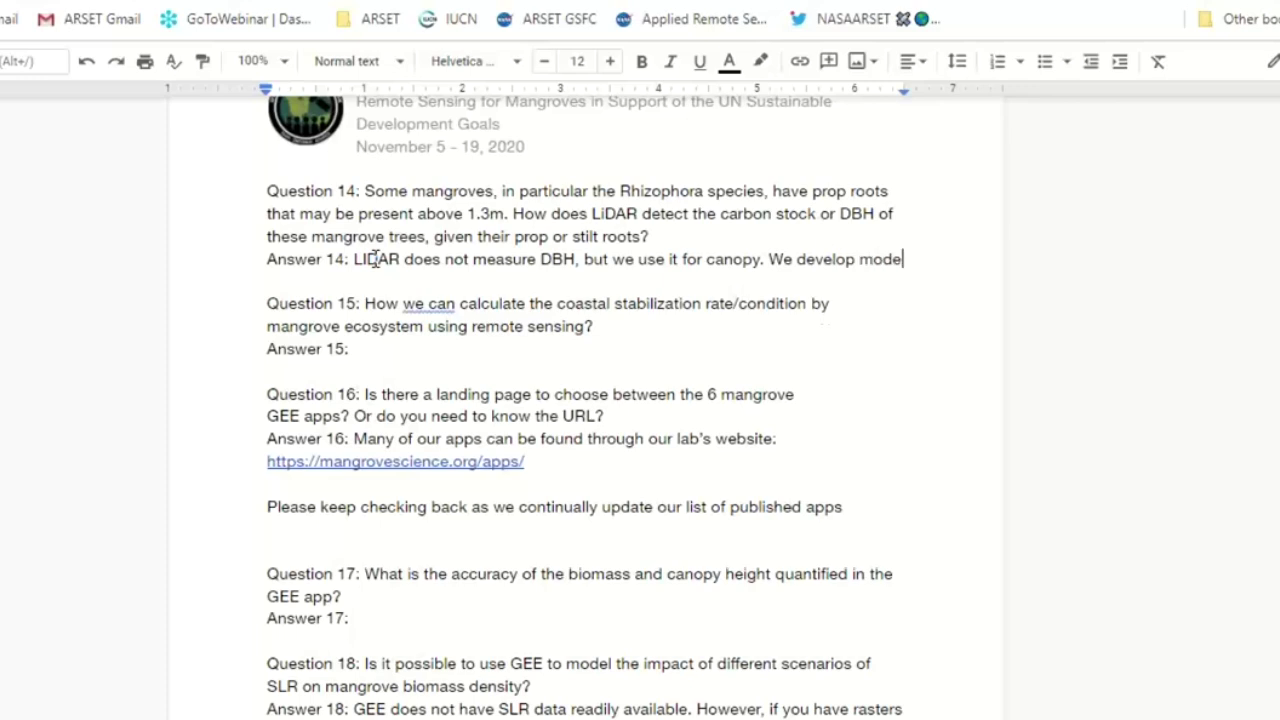
{"action": "type", "text": "ls that relate "}
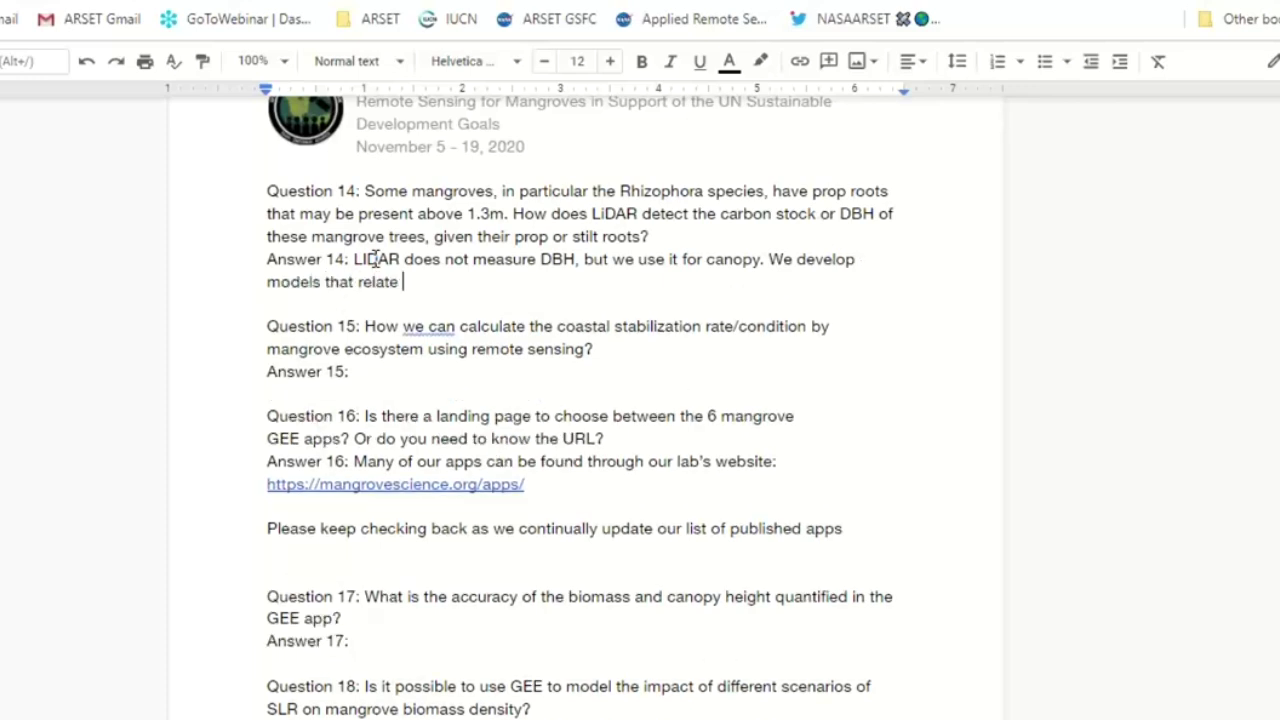
{"action": "type", "text": "the canopy ht to "}
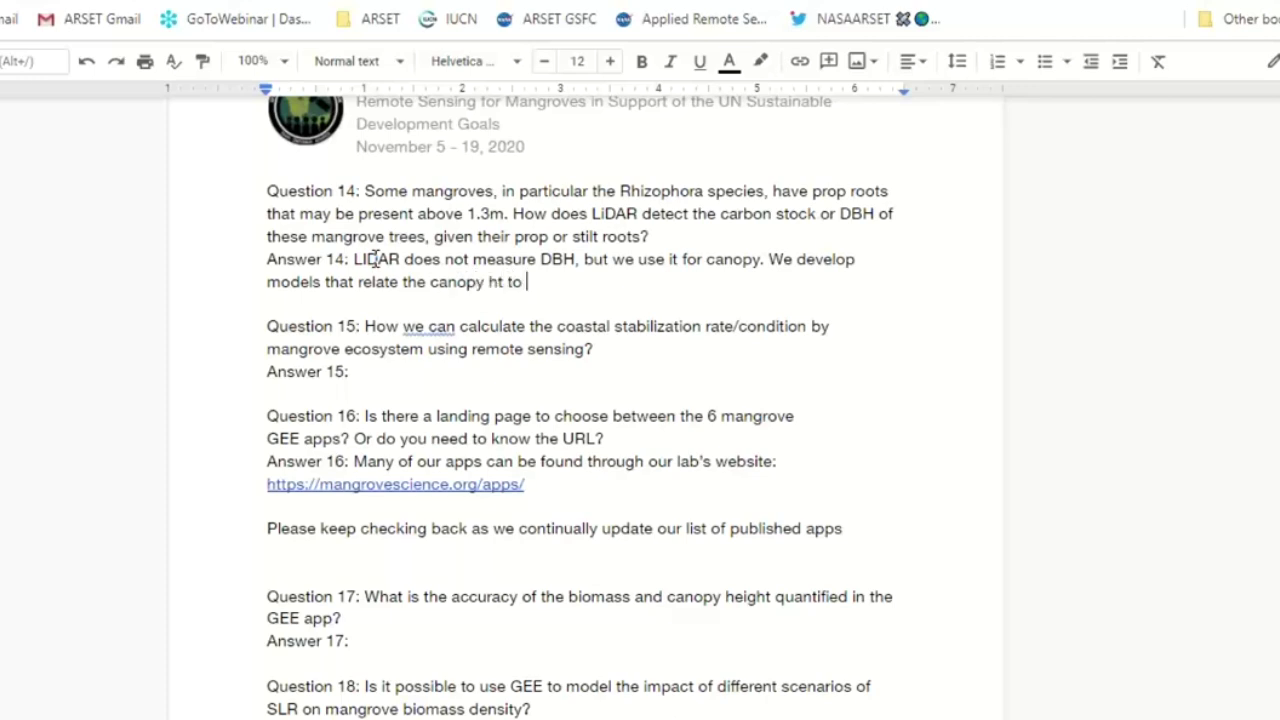
{"action": "type", "text": "biomass direct"}
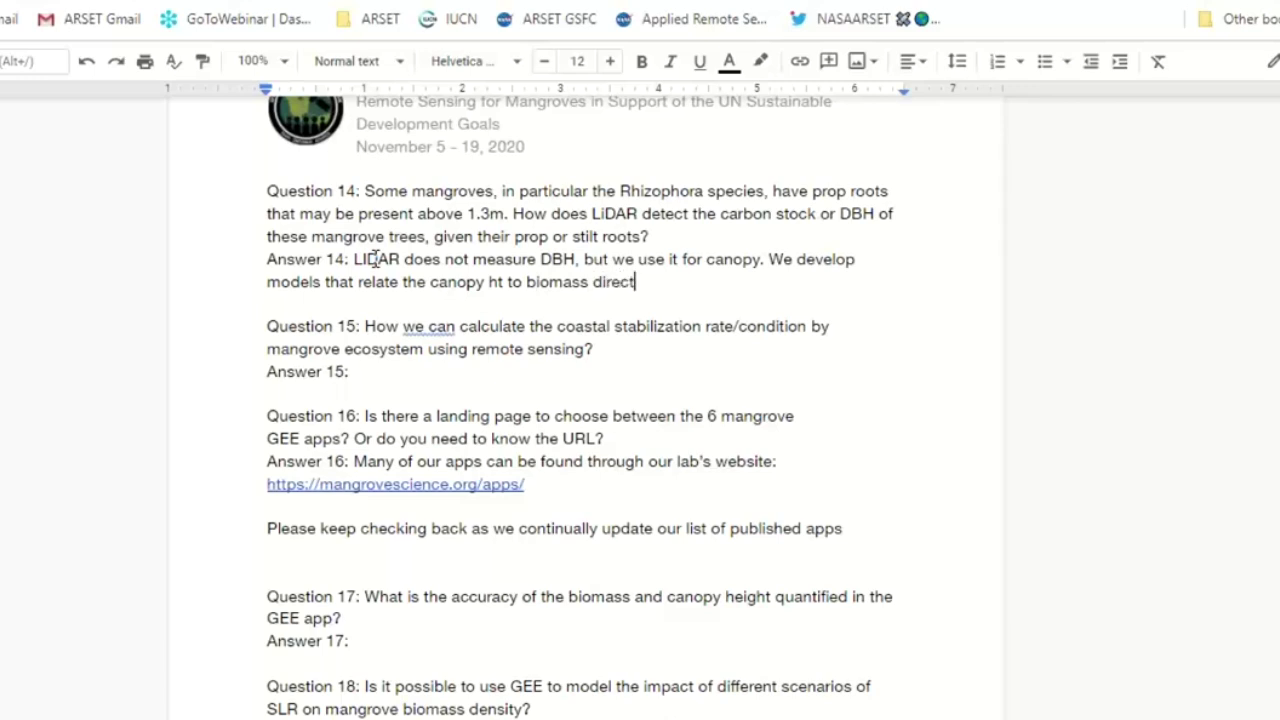
{"action": "type", "text": "ly (using in s"}
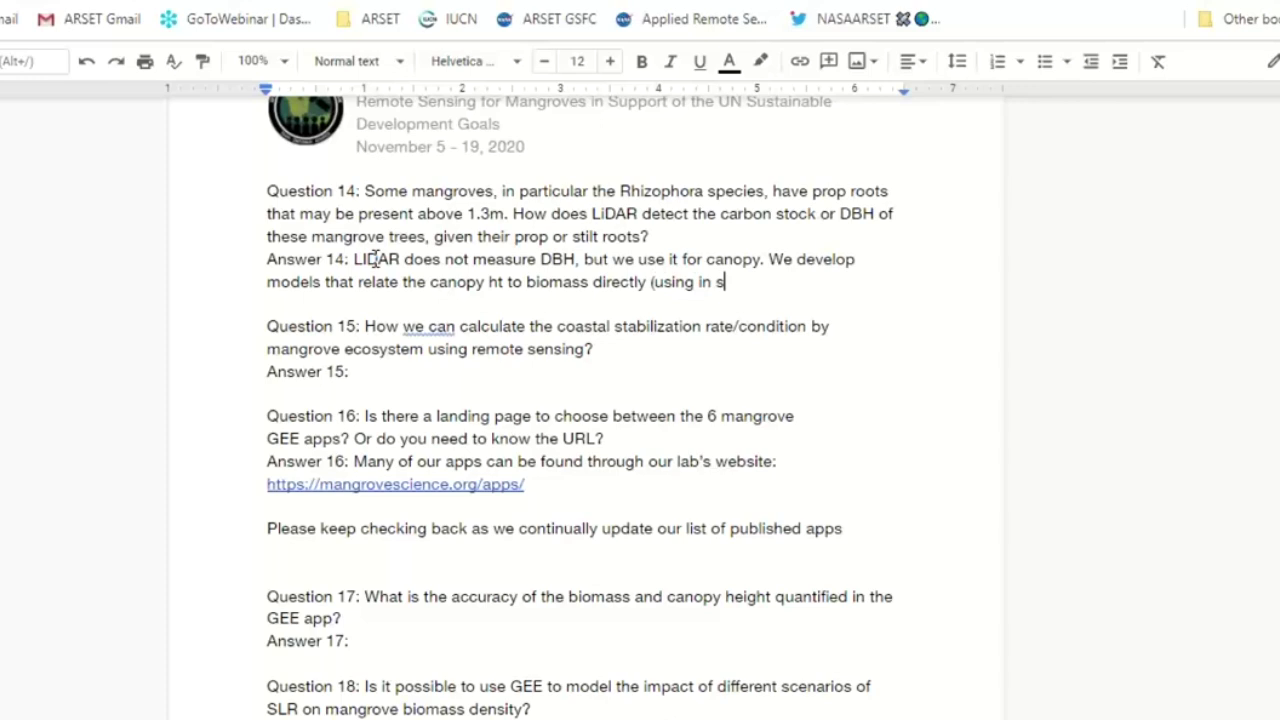
{"action": "type", "text": "itu) or models"}
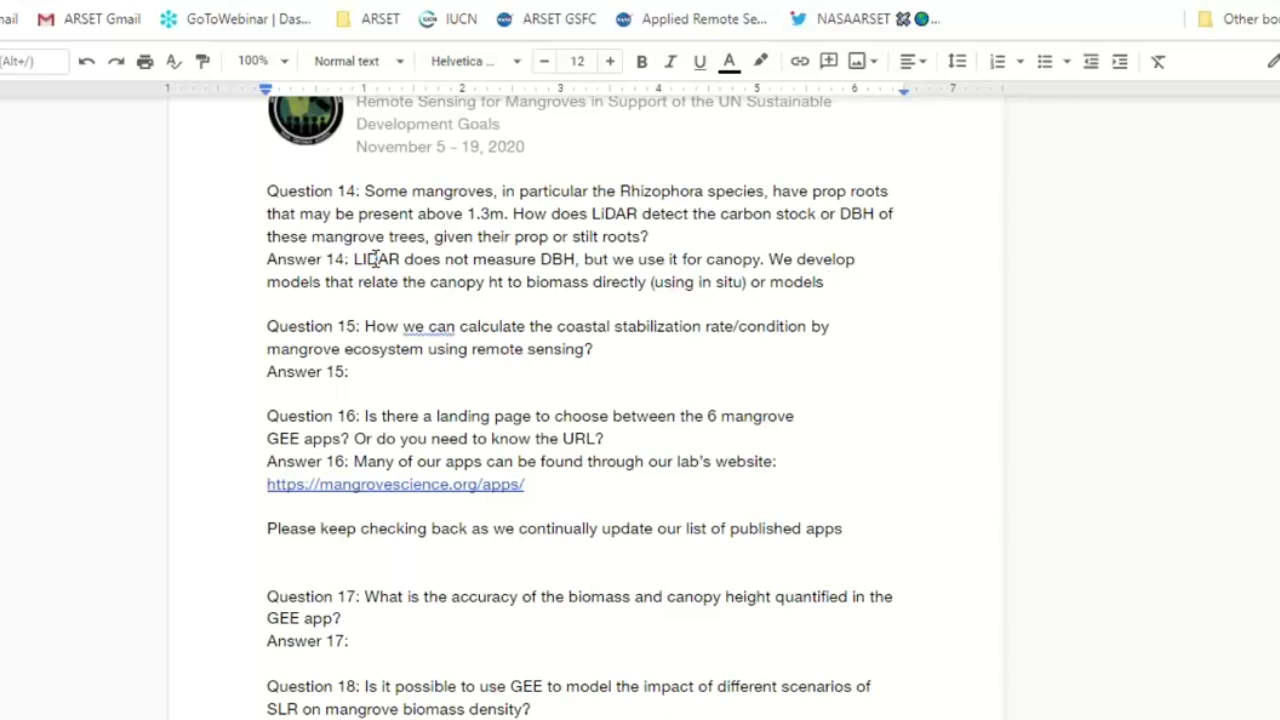
Remove the trailing "or models" from Answer 14 and end the sentence with a period after "(using in situ)"
{"action": "key", "text": "BackSpace"}
{"action": "key", "text": "BackSpace"}
{"action": "key", "text": "BackSpace"}
{"action": "key", "text": "BackSpace"}
{"action": "key", "text": "BackSpace"}
{"action": "key", "text": "BackSpace"}
{"action": "key", "text": "BackSpace"}
{"action": "key", "text": "BackSpace"}
{"action": "key", "text": "BackSpace"}
{"action": "key", "text": "BackSpace"}
{"action": "key", "text": "BackSpace"}
{"action": "type", "text": "."}
Add "Terrestrial LIDAR (a field instrument) can be used but ata a much smaller scale." to the end of Answer 14
{"action": "type", "text": "Terrestrial LiDAR (a f"}
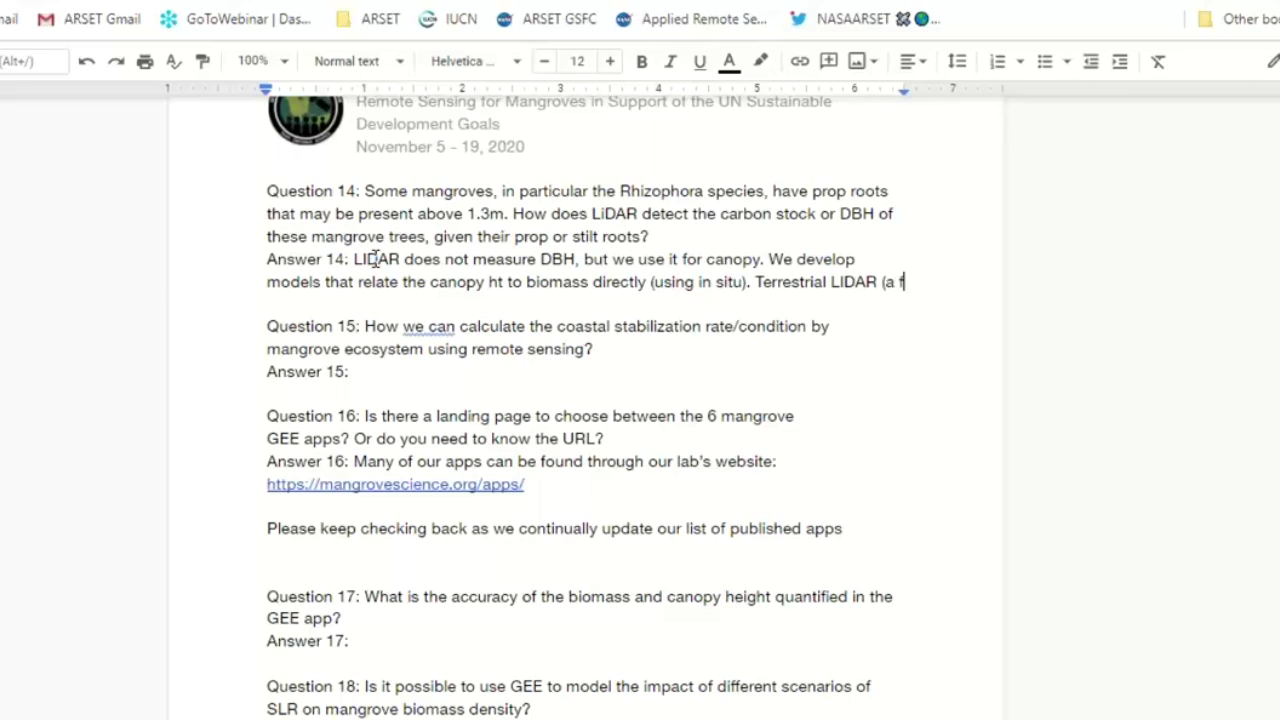
{"action": "type", "text": "ield "}
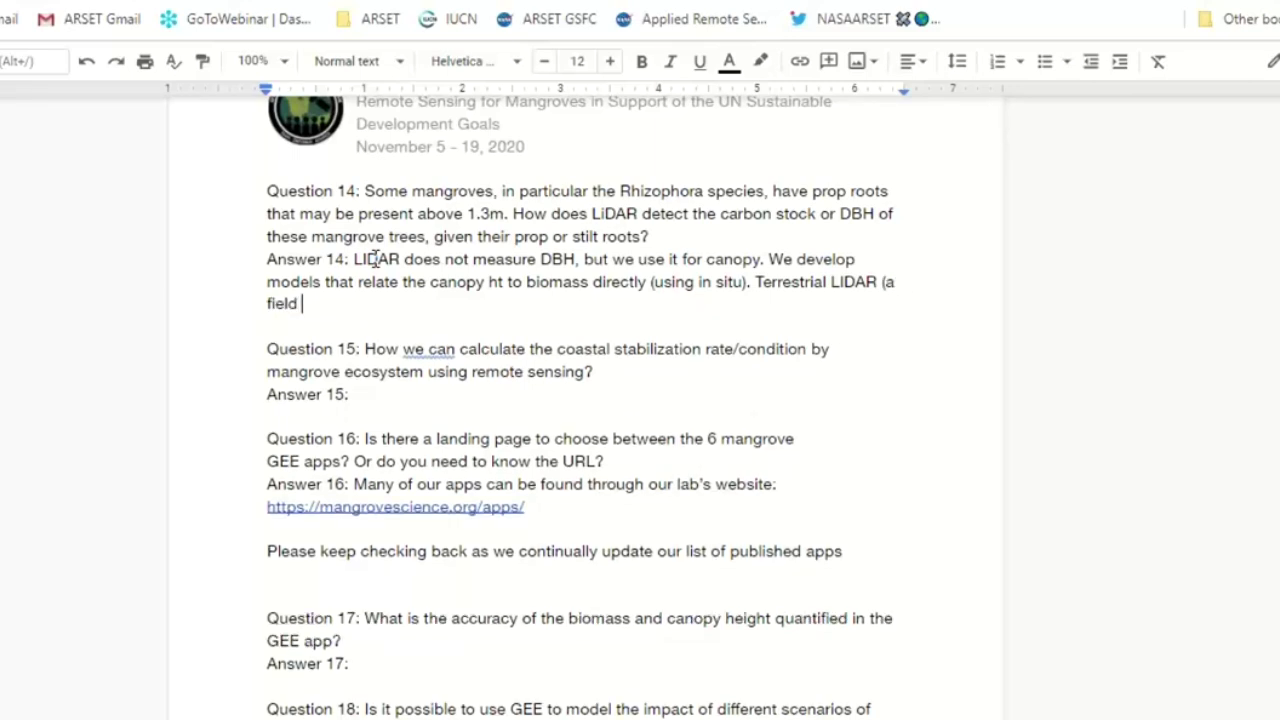
{"action": "type", "text": "instrument)"}
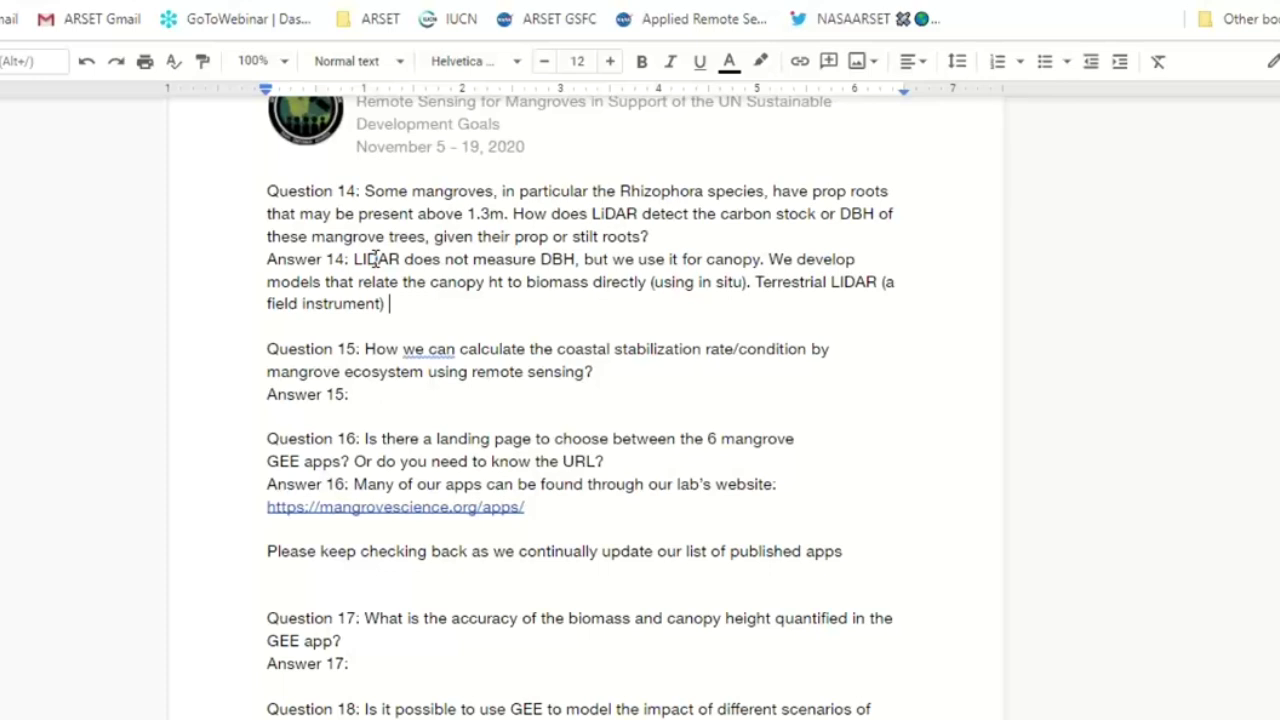
{"action": "type", "text": "can be used but"}
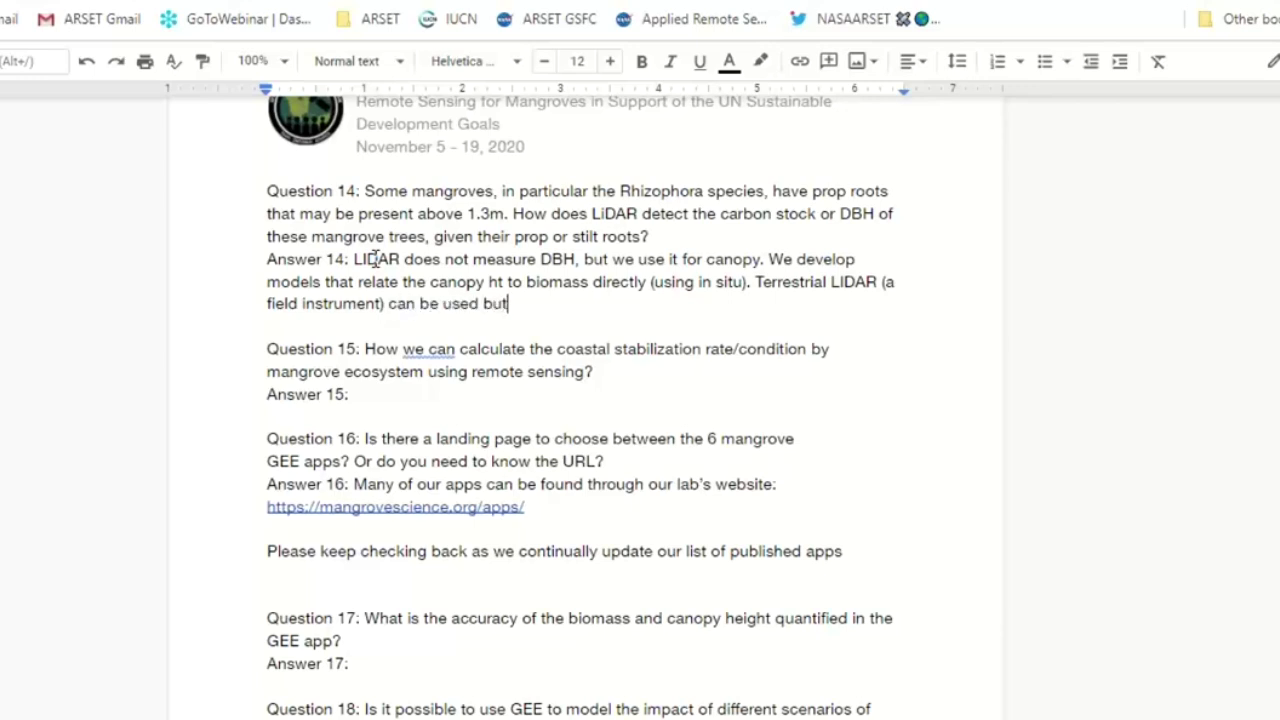
{"action": "type", "text": " ata a much "}
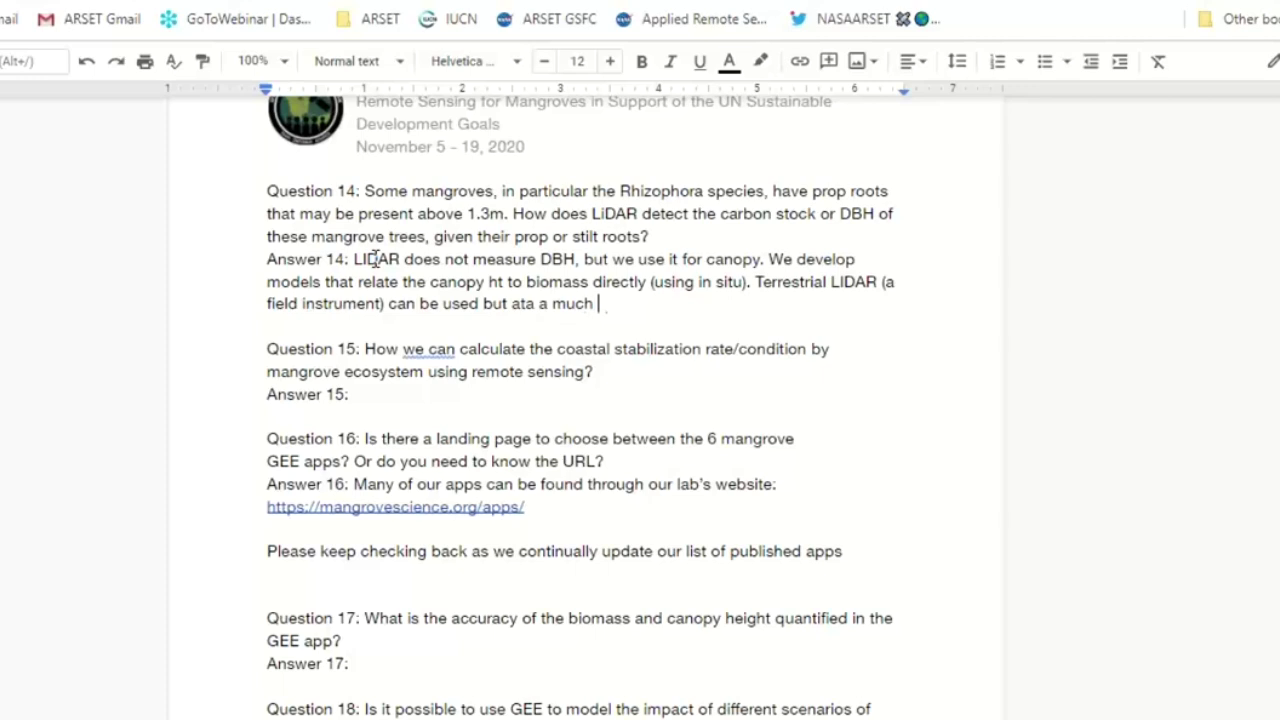
{"action": "type", "text": "smaller scale."}
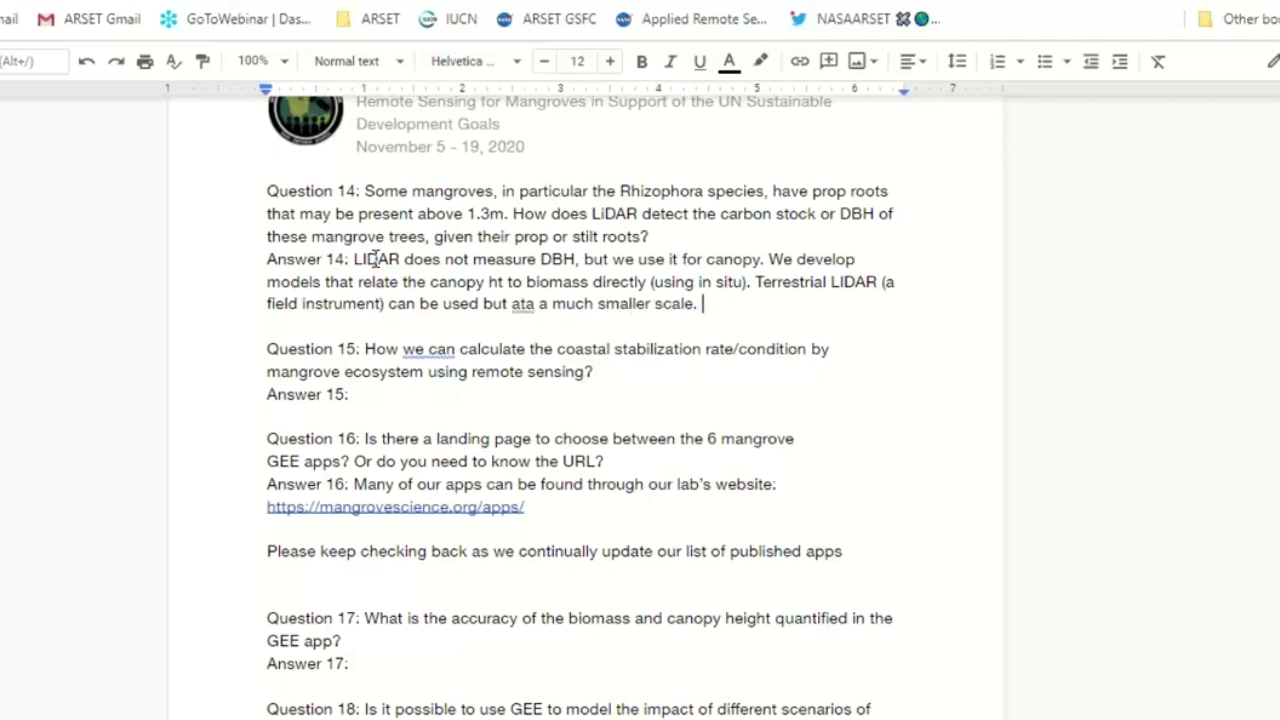
In Answer 14, split "ata" into "at a" and insert "height" after "we use it for canopy"
{"action": "left_click", "coordinate": [529, 303]}
{"action": "left_click", "coordinate": [530, 272]}
{"action": "left_click", "coordinate": [600, 327]}
{"action": "left_click", "coordinate": [762, 260]}
{"action": "type", "text": "height"}
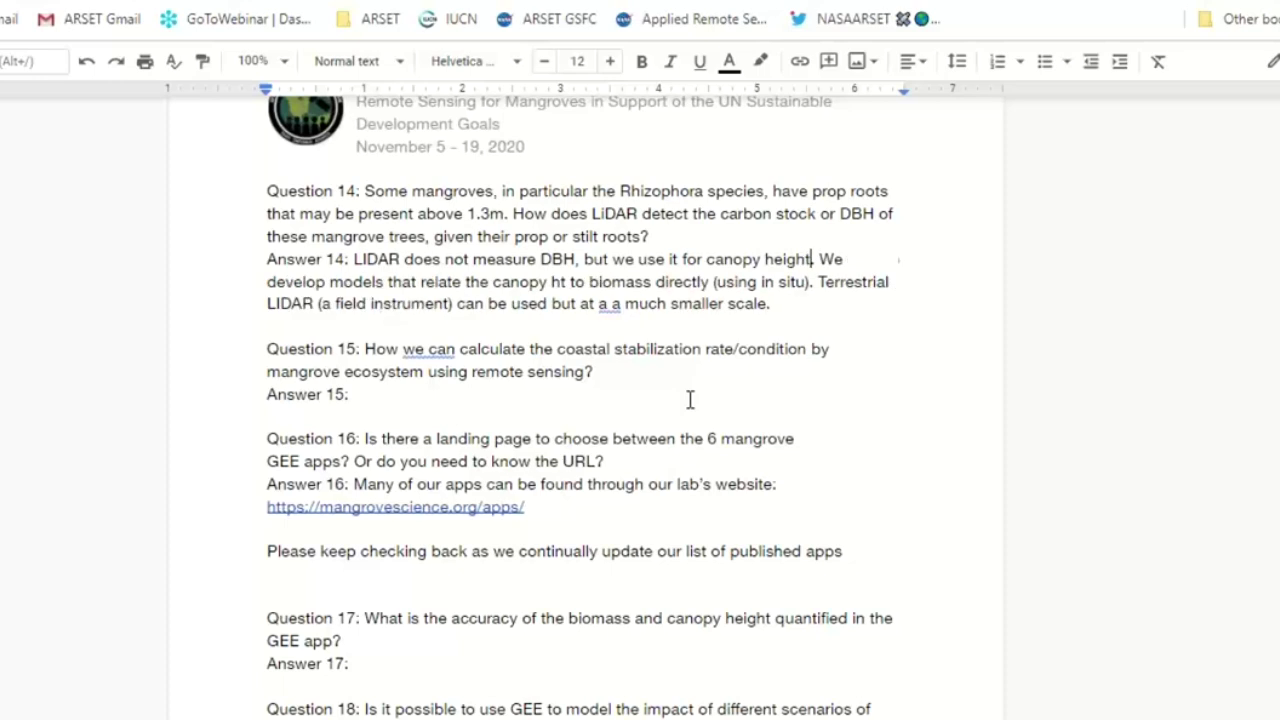
Start Answer 15 with "This is where we need the community to help develop the methods."
{"action": "left_click", "coordinate": [486, 392]}
{"action": "type", "text": "This is w"}
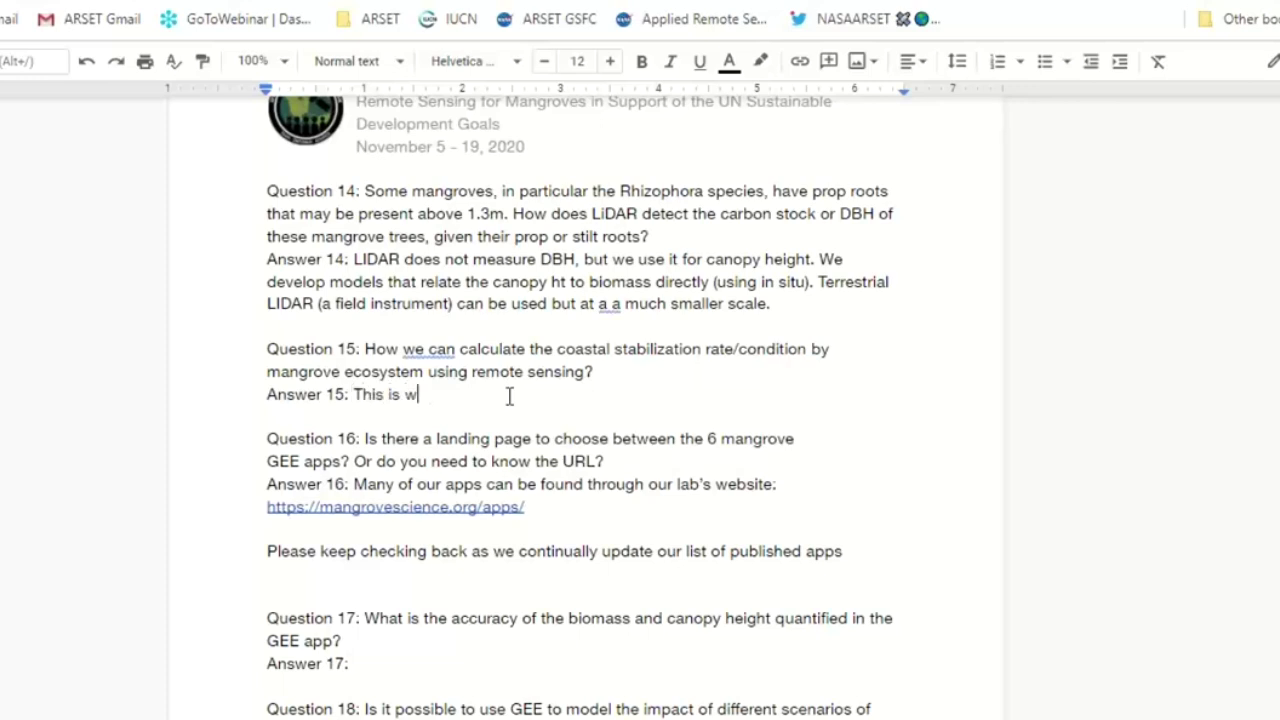
{"action": "type", "text": "here we need th"}
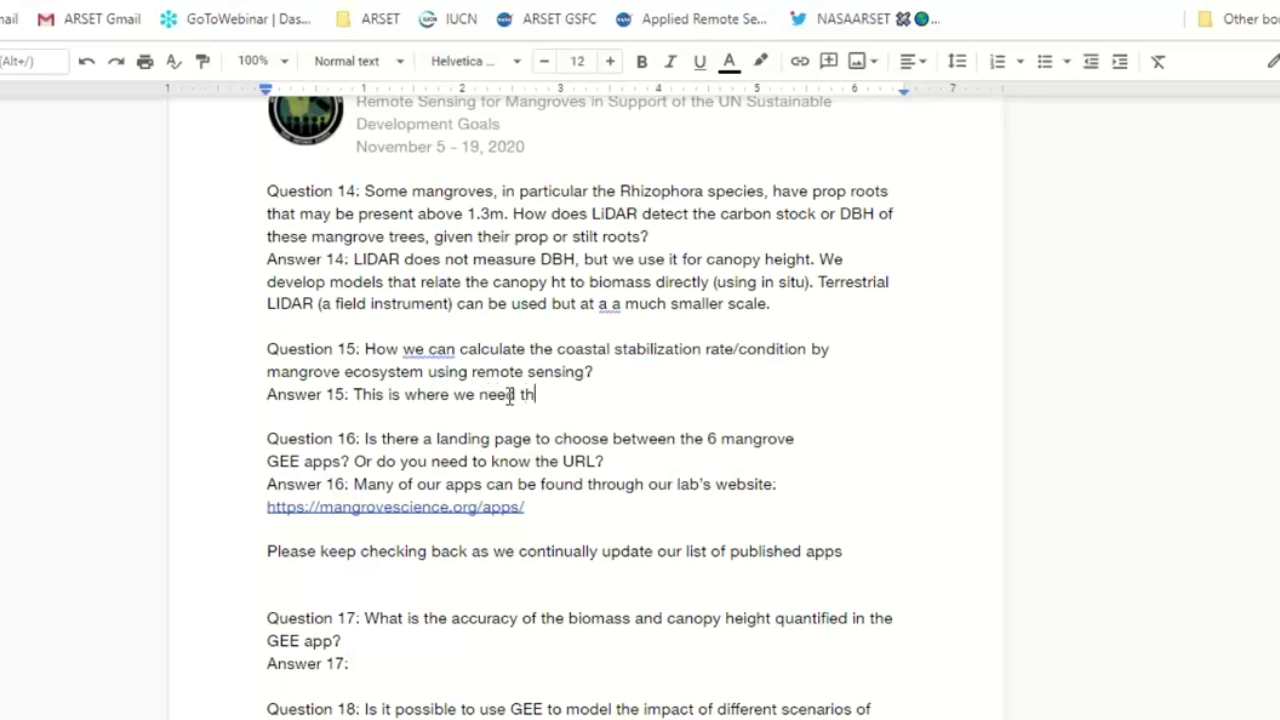
{"action": "type", "text": "e community "}
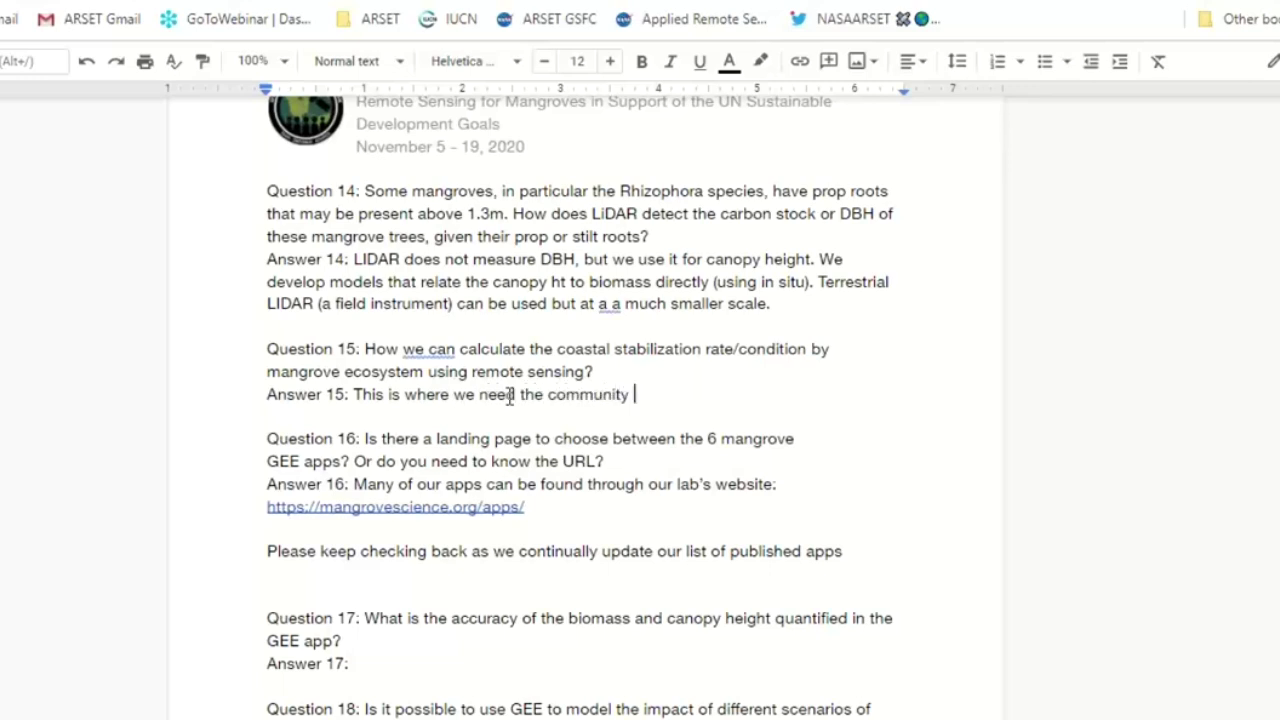
{"action": "type", "text": "to help deve"}
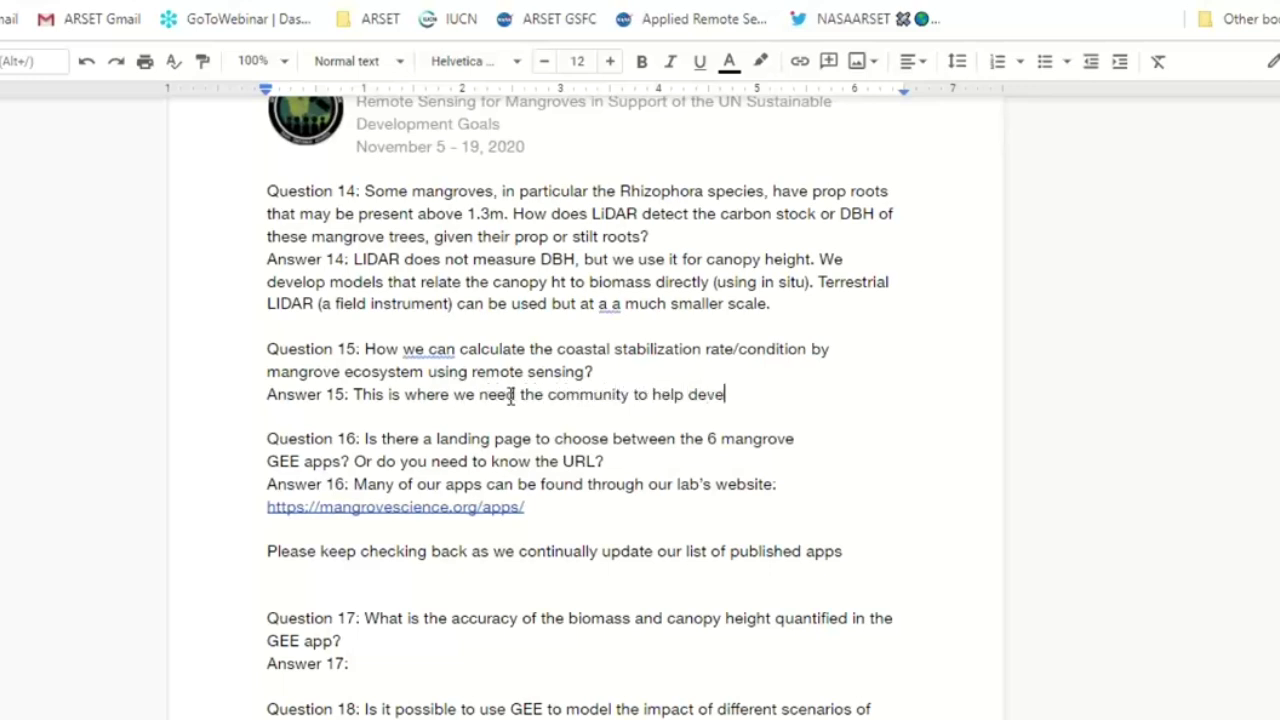
{"action": "type", "text": "lop the methods. "}
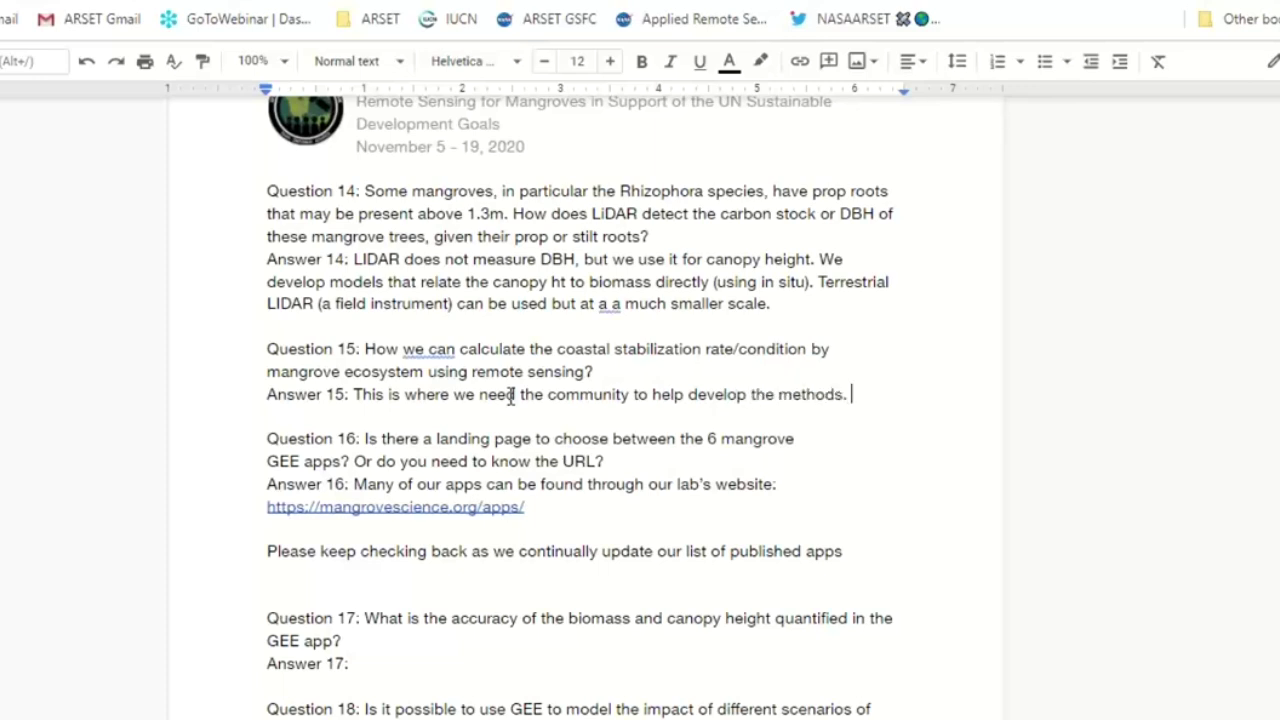
Continue Answer 15 with "Look at areas with mangroves vs not under similar conditions and compare the change ni coastal area between those two."
{"action": "type", "text": "Look at areas "}
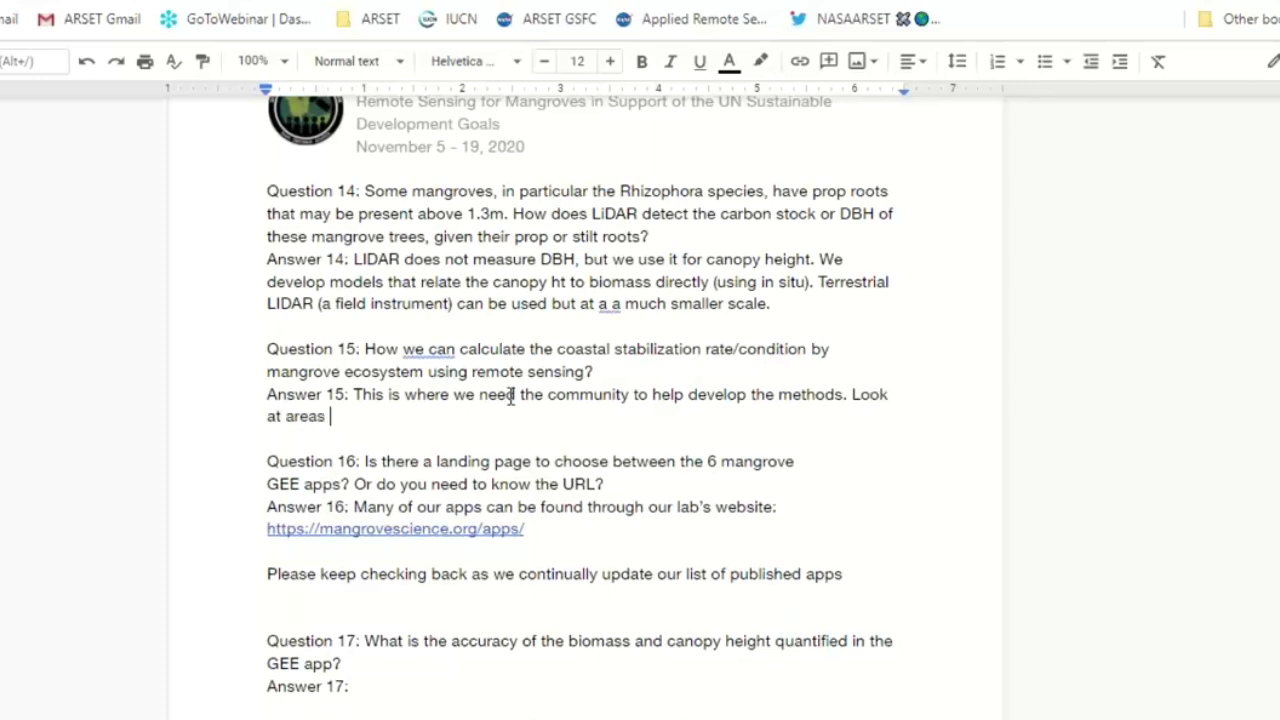
{"action": "type", "text": "with mangr"}
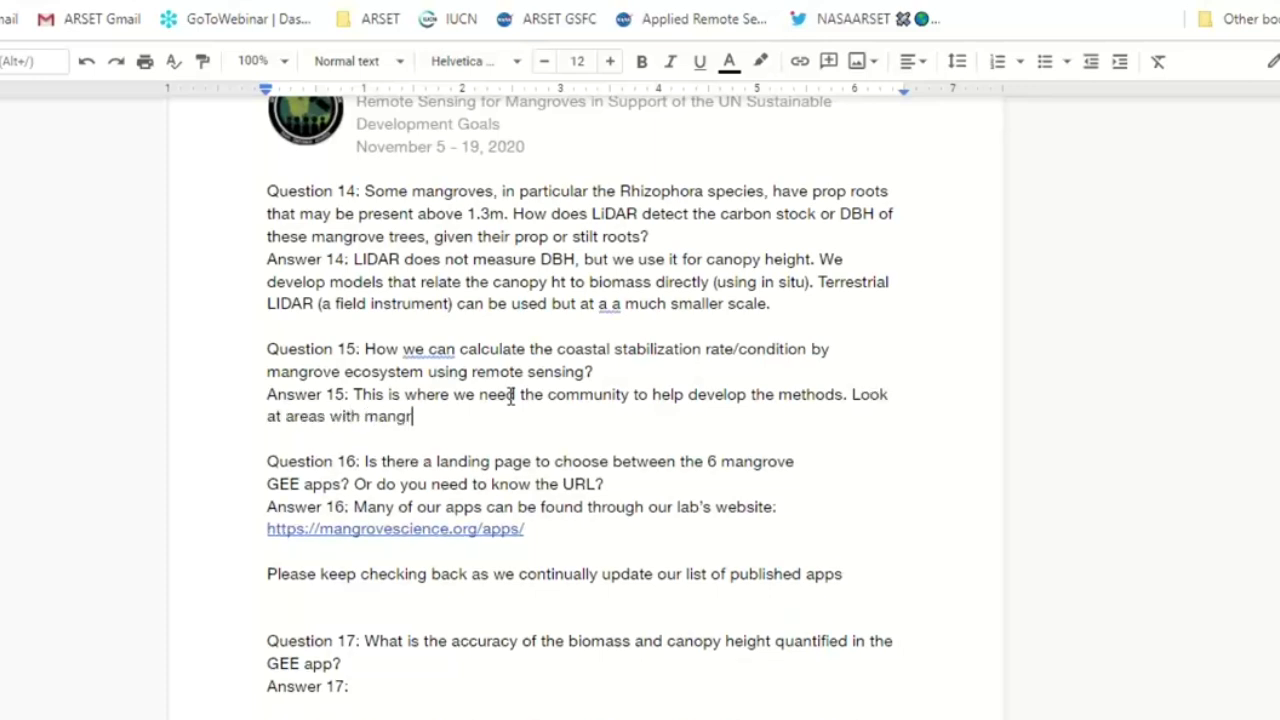
{"action": "type", "text": "oves vs not under "}
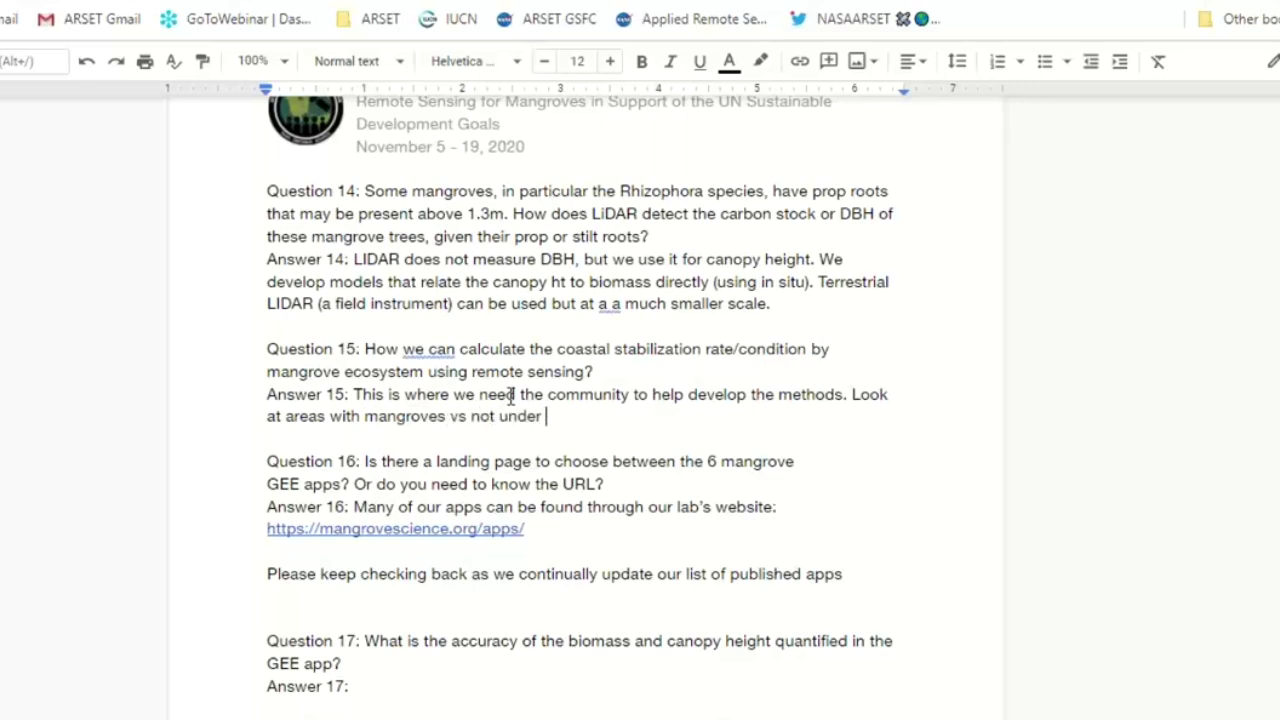
{"action": "type", "text": "similar cond"}
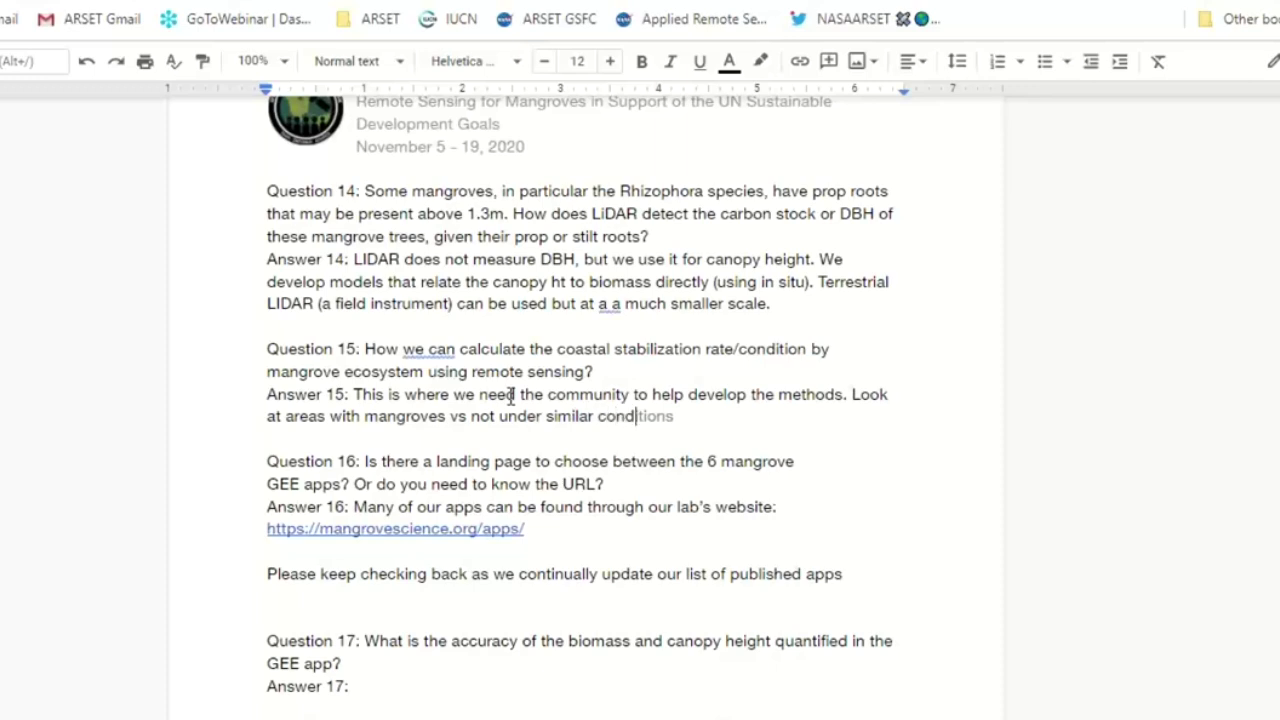
{"action": "type", "text": "itions and com"}
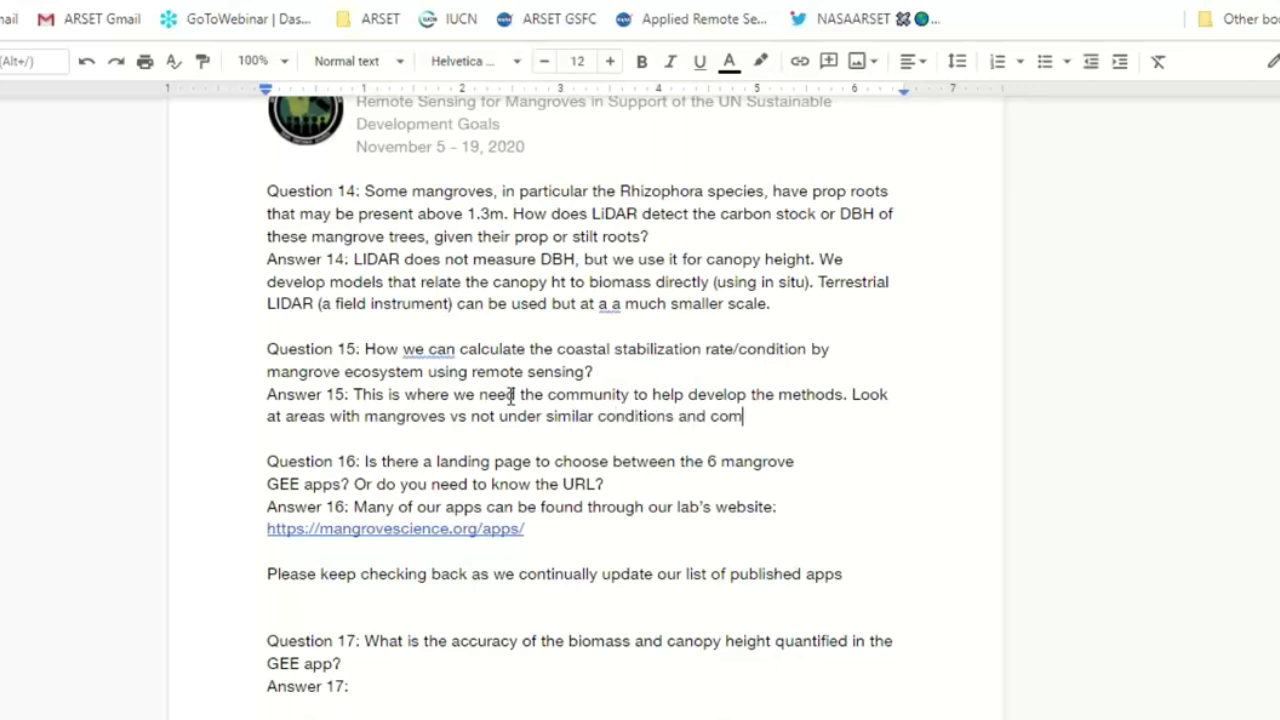
{"action": "type", "text": "pare the chang"}
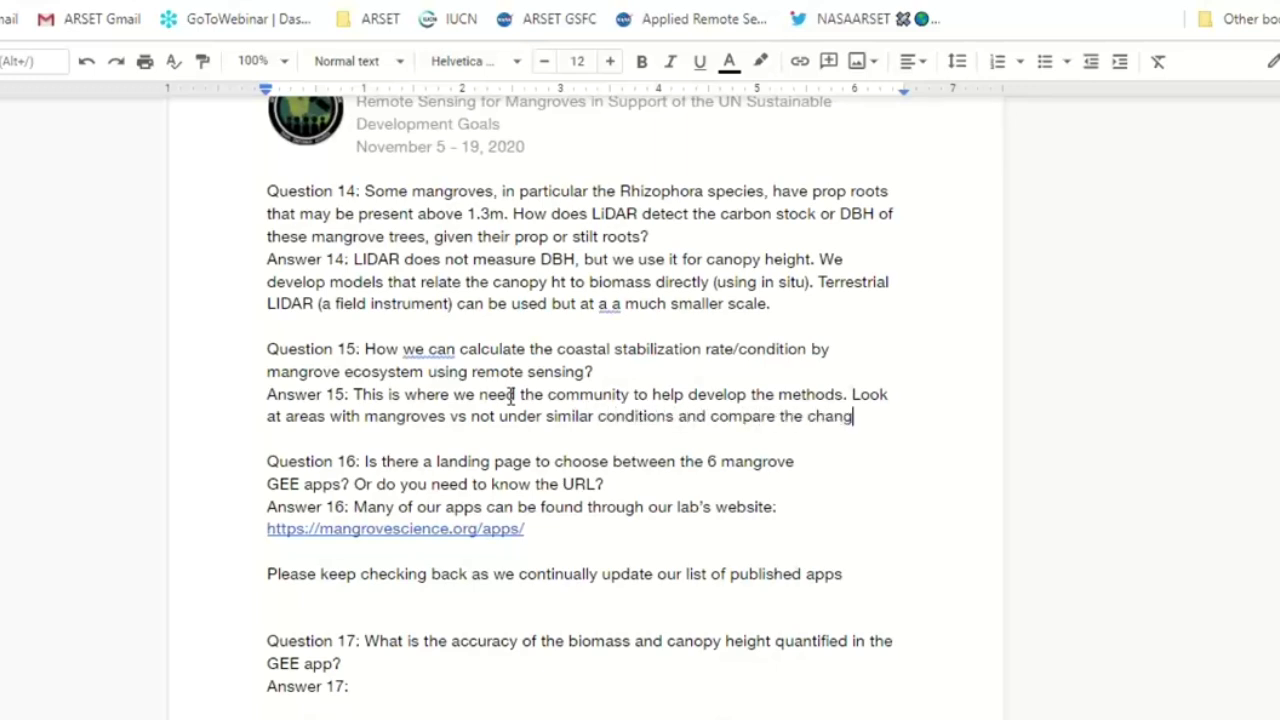
{"action": "type", "text": "e ni coastal a"}
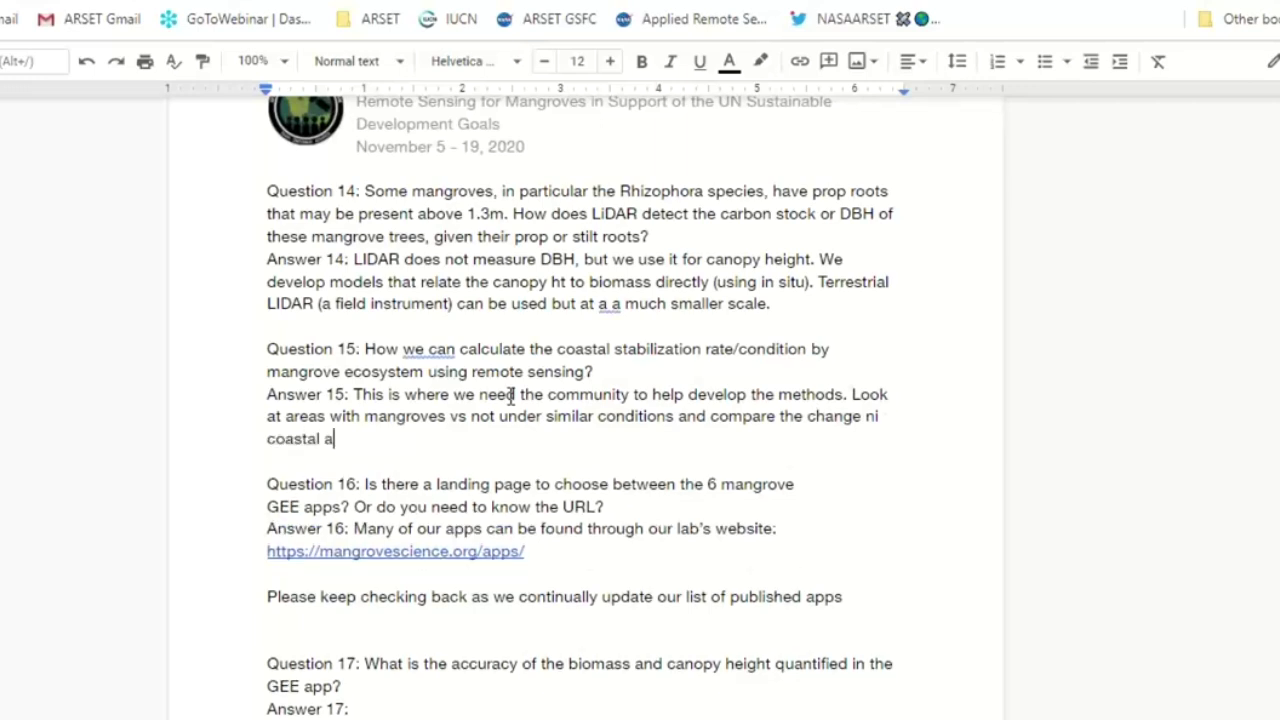
{"action": "type", "text": "rea between"}
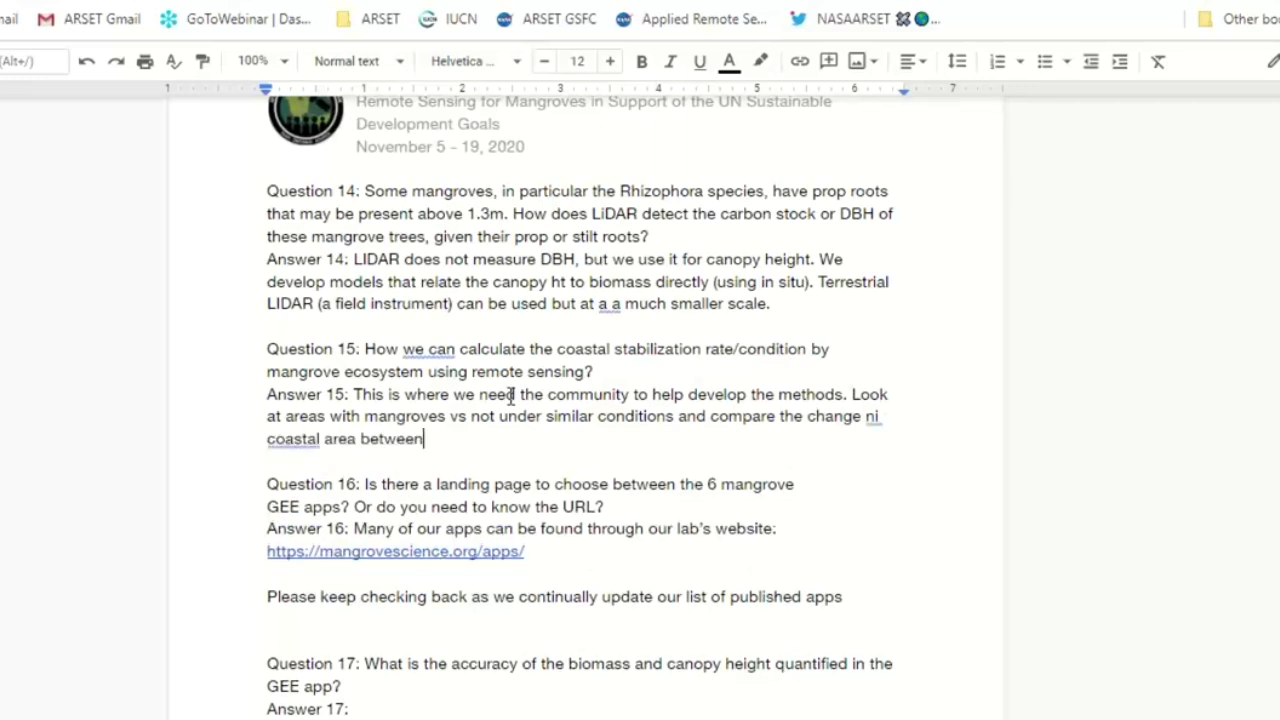
{"action": "type", "text": " those two"}
{"action": "key", "text": "BackSpace"}
{"action": "type", "text": "wo."}
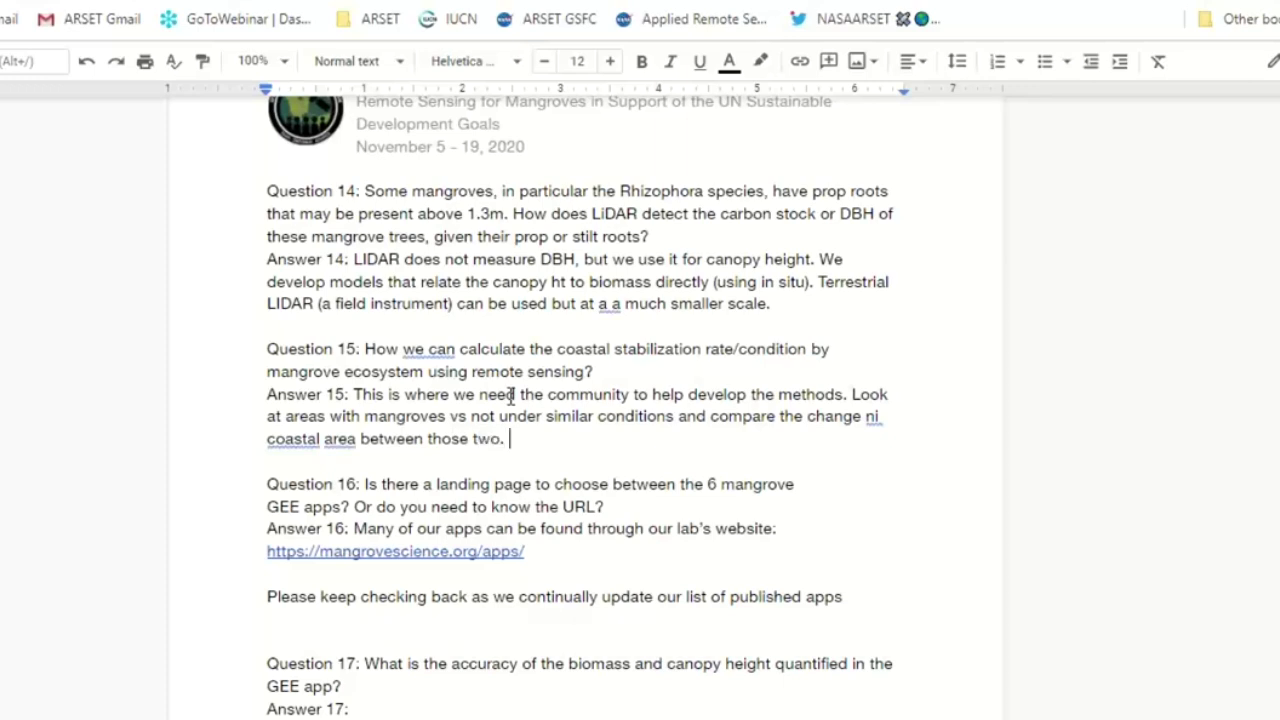
Correct the misspelled "ni" to "in" before "coastal area" in Answer 15
{"action": "left_click", "coordinate": [883, 416]}
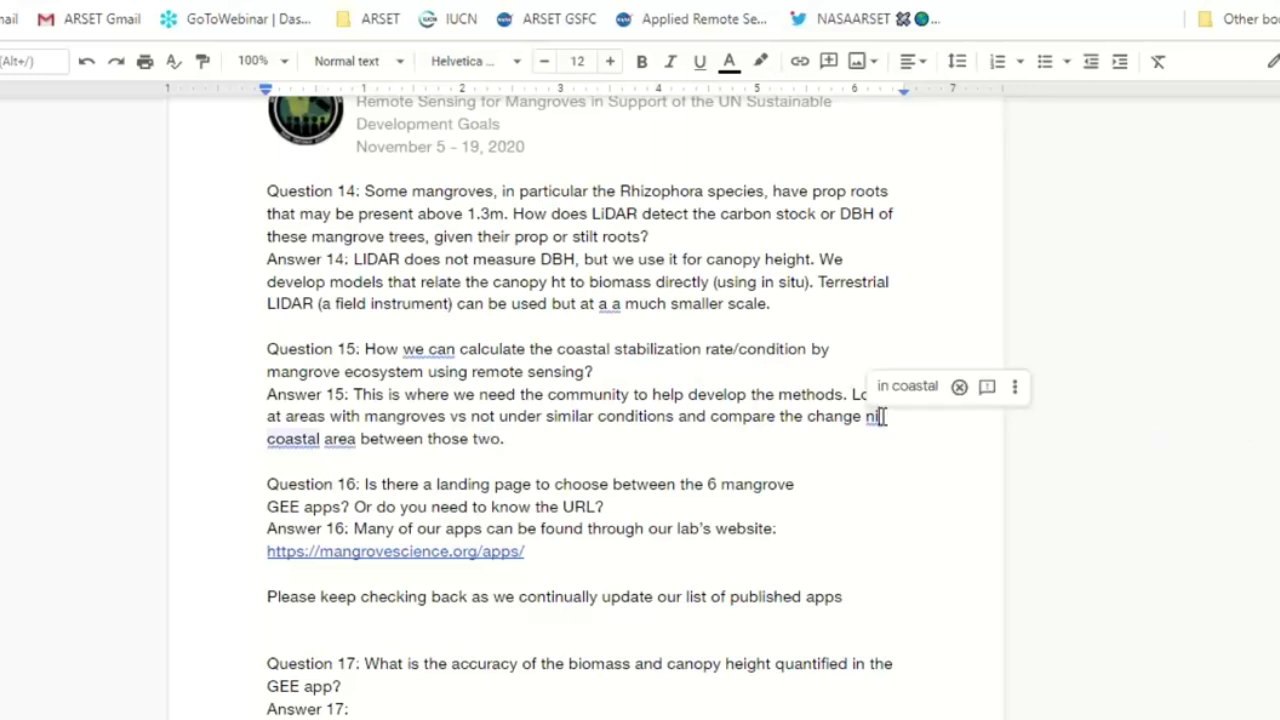
{"action": "key", "text": "BackSpace"}
{"action": "key", "text": "BackSpace"}
{"action": "type", "text": "in"}
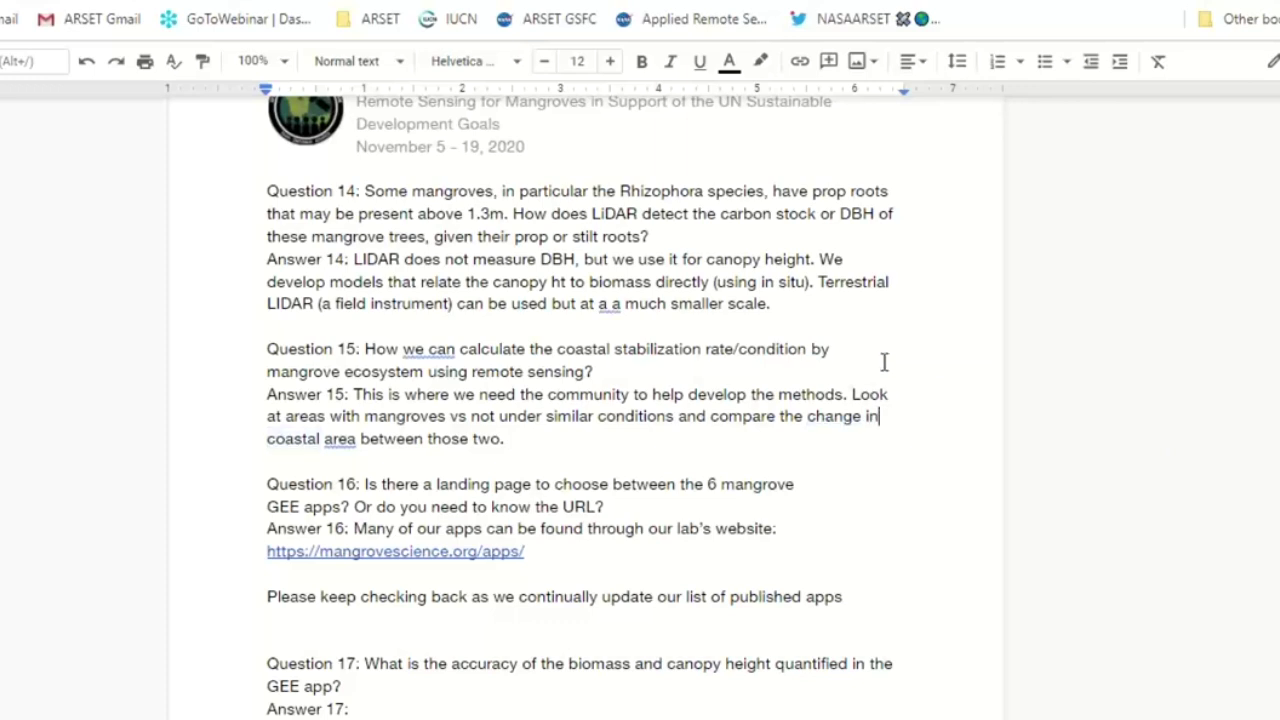
Review Answer 16, highlighting its sentence about the lab's website together with the mangrovescience.org/apps link
{"action": "left_click", "coordinate": [611, 546]}
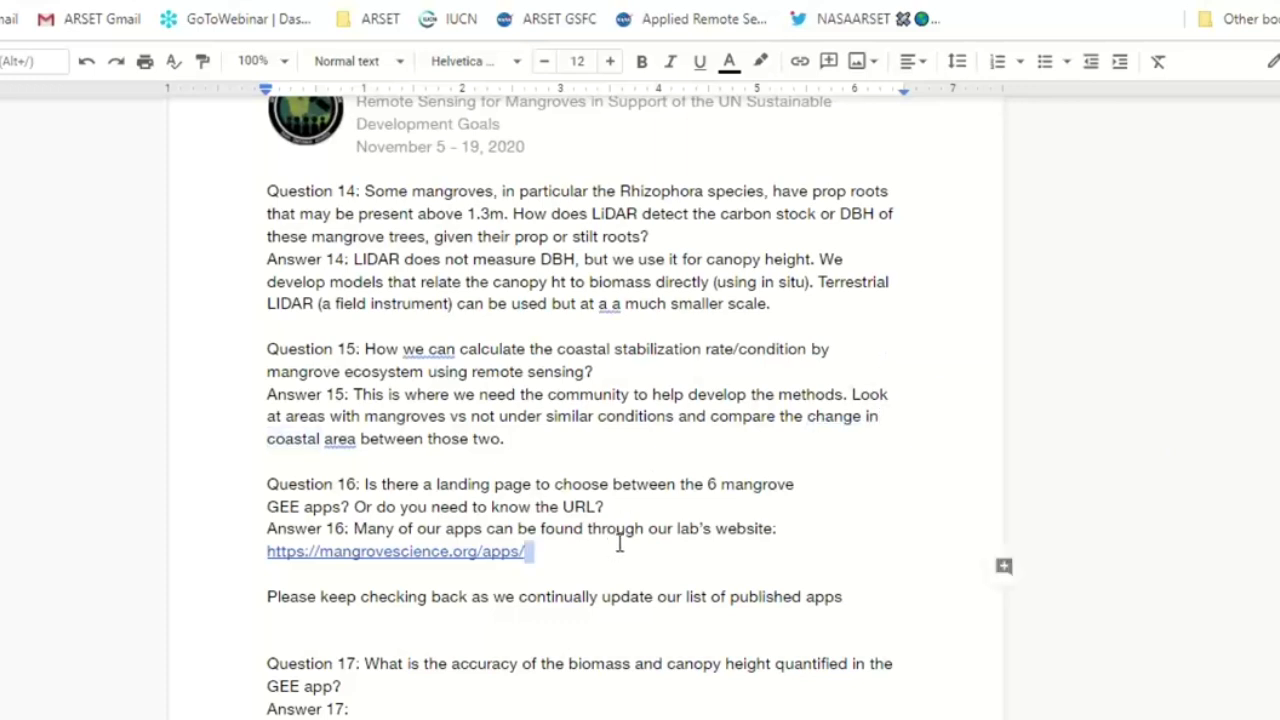
{"action": "key", "text": "BackSpace"}
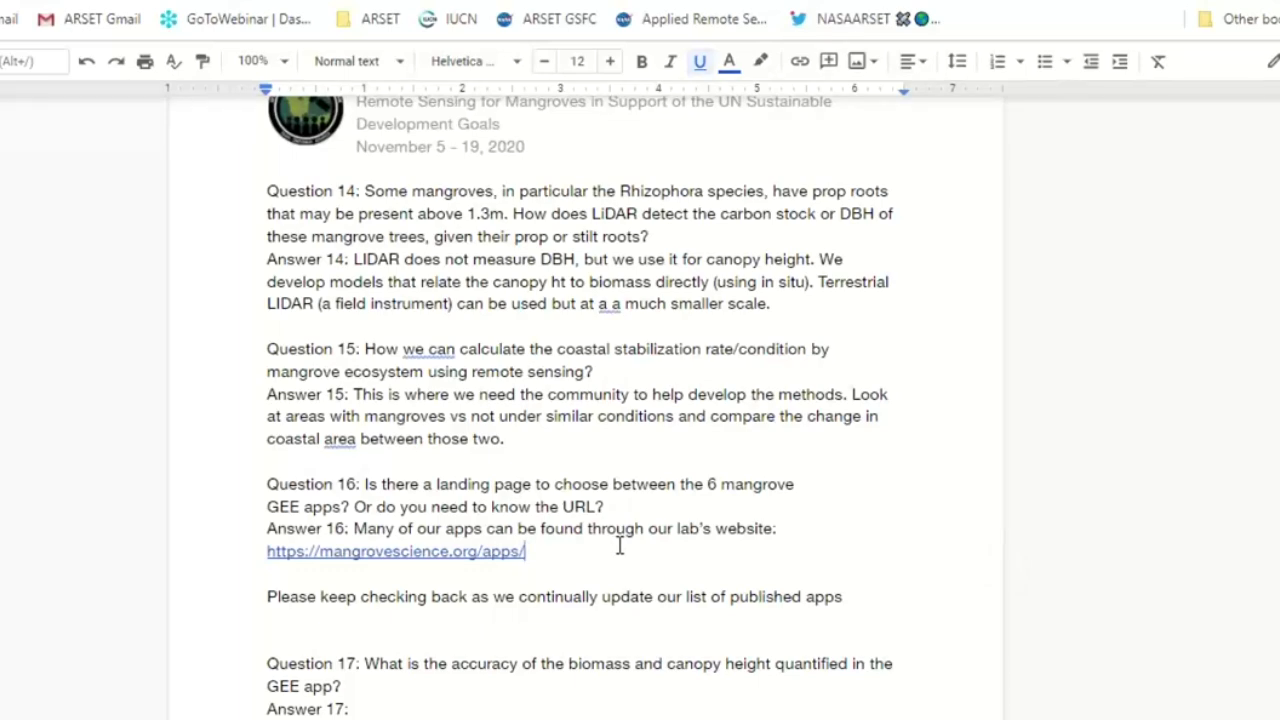
{"action": "scroll", "coordinate": [620, 546], "scroll_direction": "down", "scroll_amount": 3}
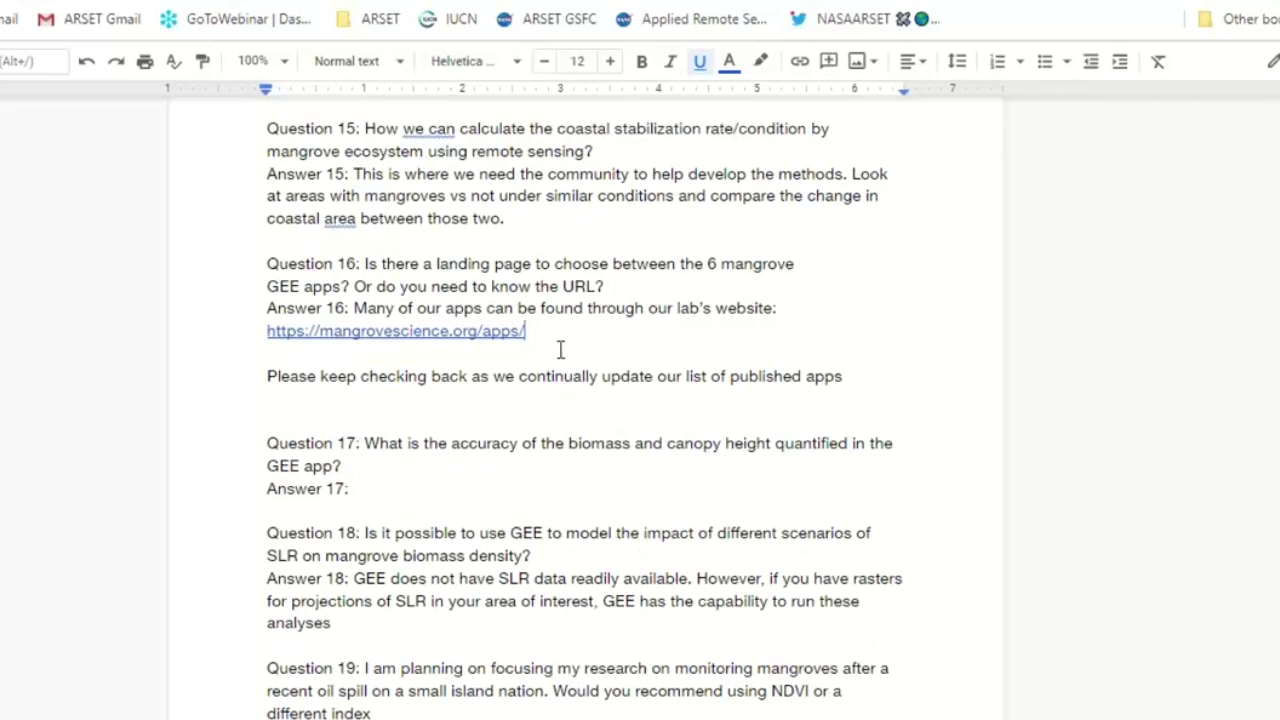
{"action": "left_click_drag", "start_coordinate": [524, 331], "coordinate": [354, 308]}
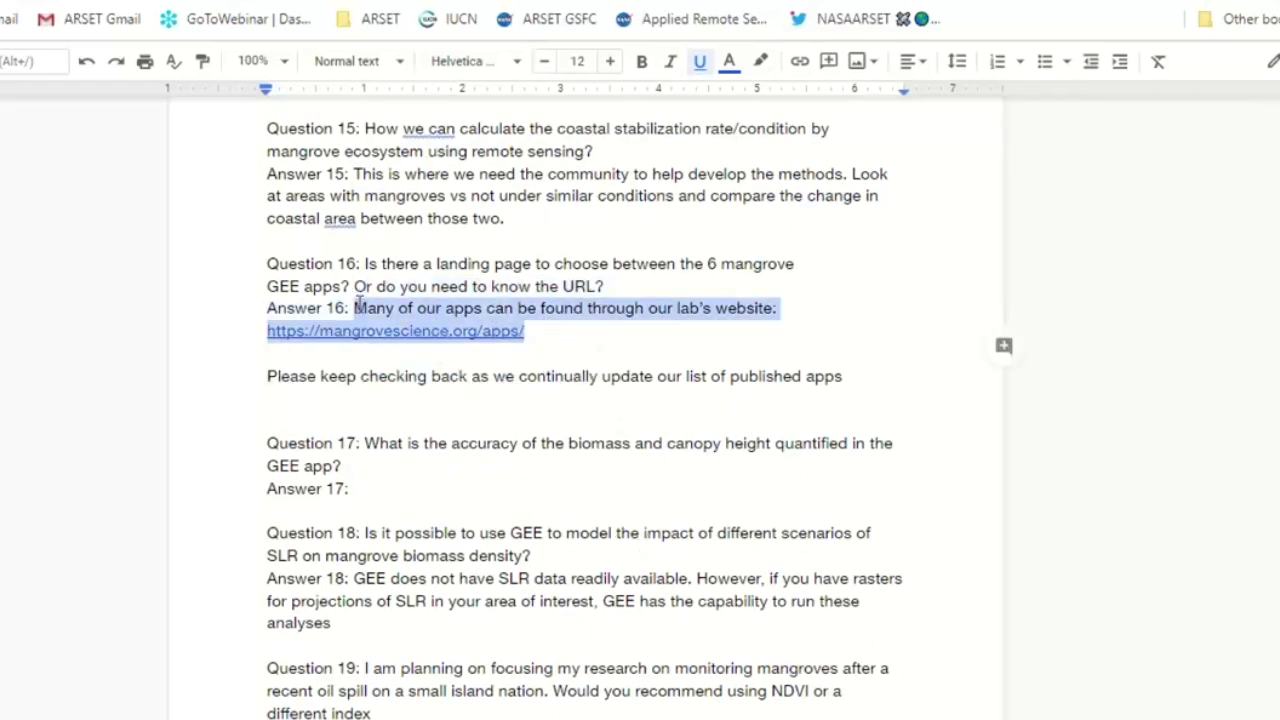
{"action": "left_click", "coordinate": [1237, 505]}
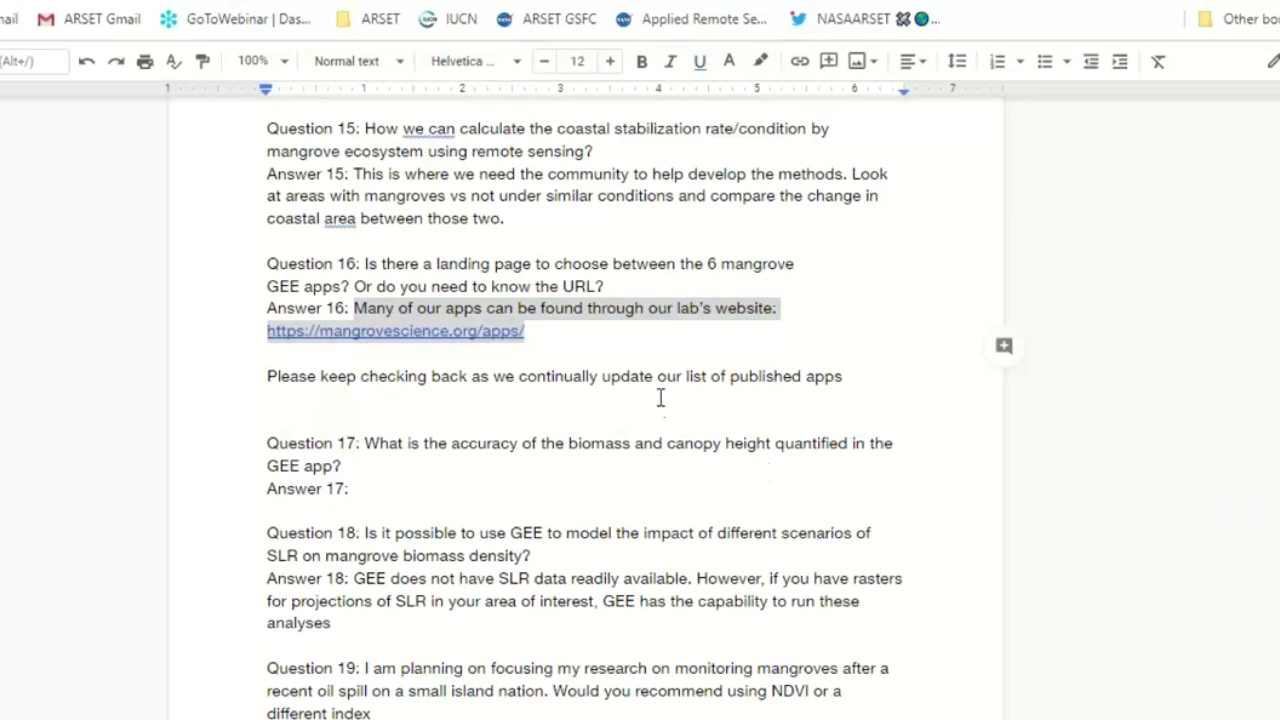
{"action": "left_click", "coordinate": [608, 346]}
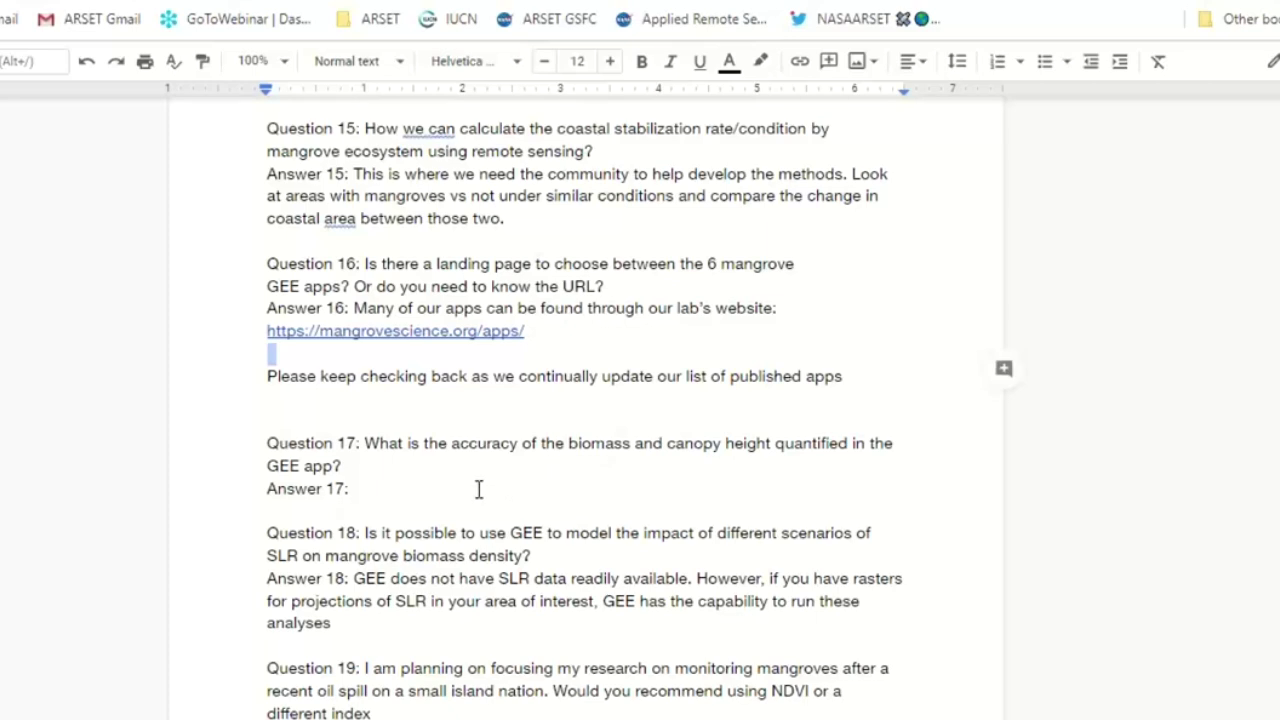
Start Answer 17 with "Canopy ht accuracy on a global scale was +/- meteres."
{"action": "left_click", "coordinate": [455, 485]}
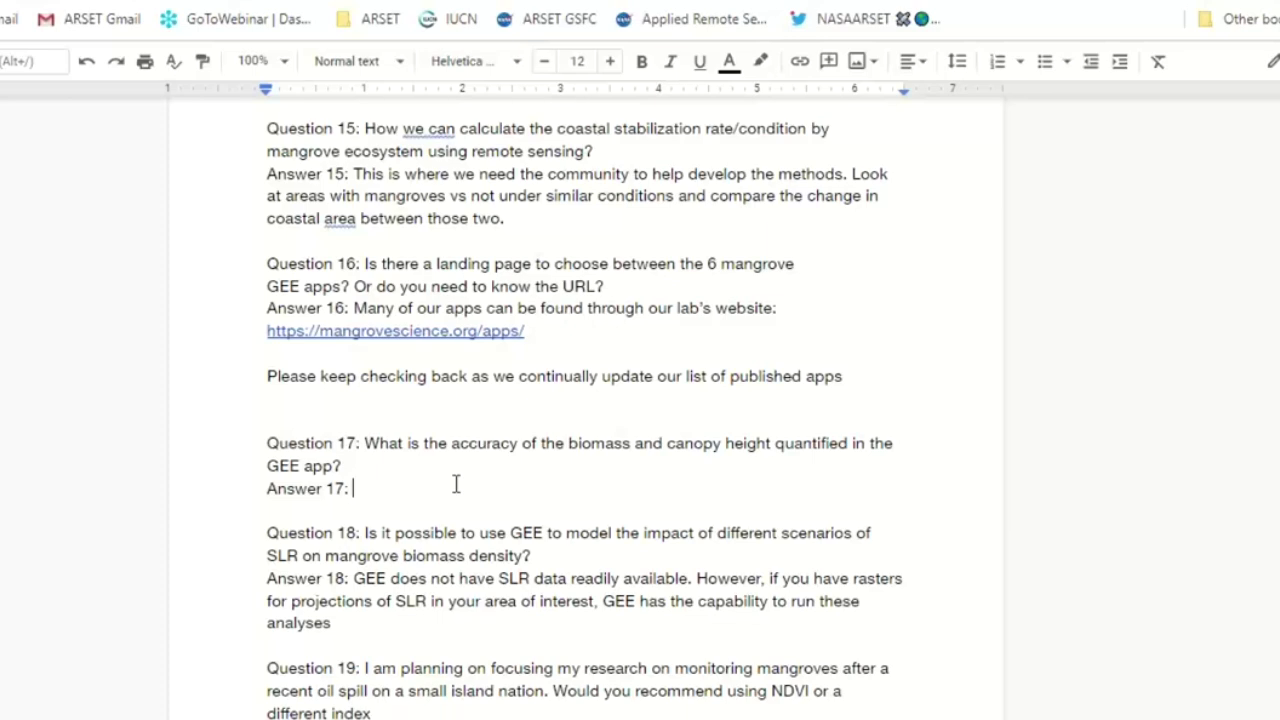
{"action": "left_click", "coordinate": [455, 484]}
{"action": "type", "text": "Cap"}
{"action": "key", "text": "BackSpace"}
{"action": "type", "text": "nopy ht accuracy"}
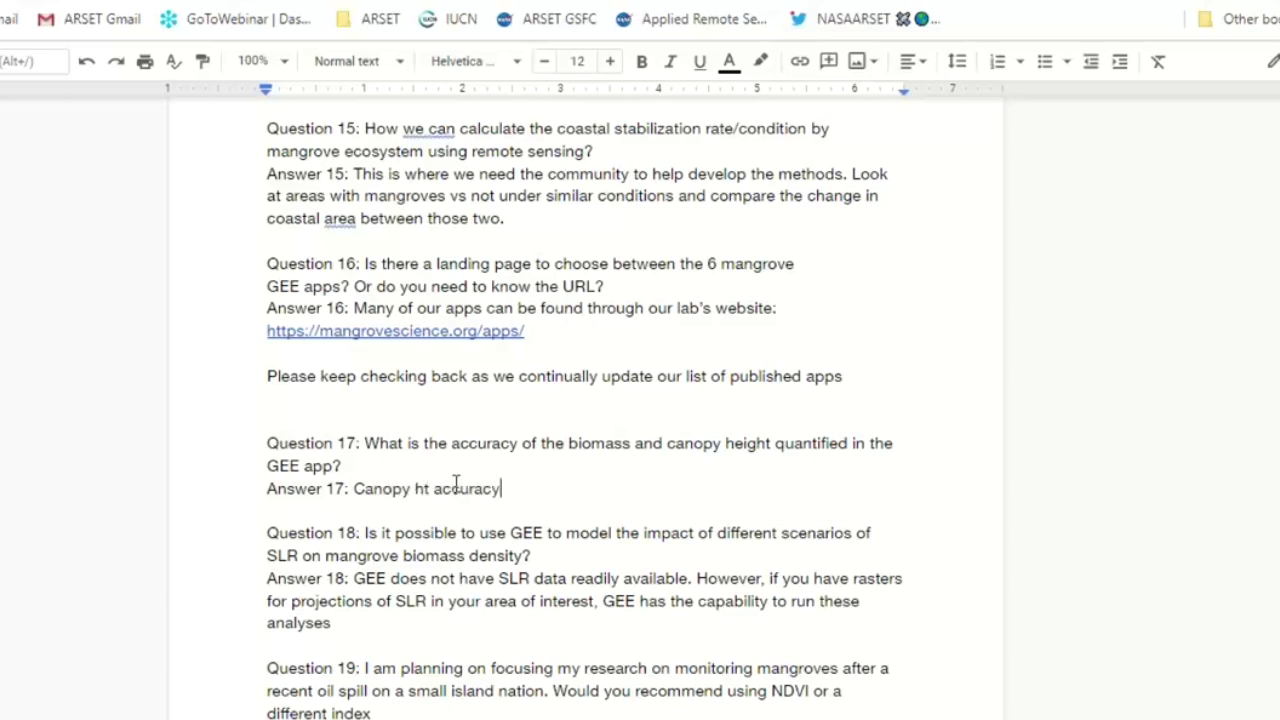
{"action": "type", "text": " on a global scale was "}
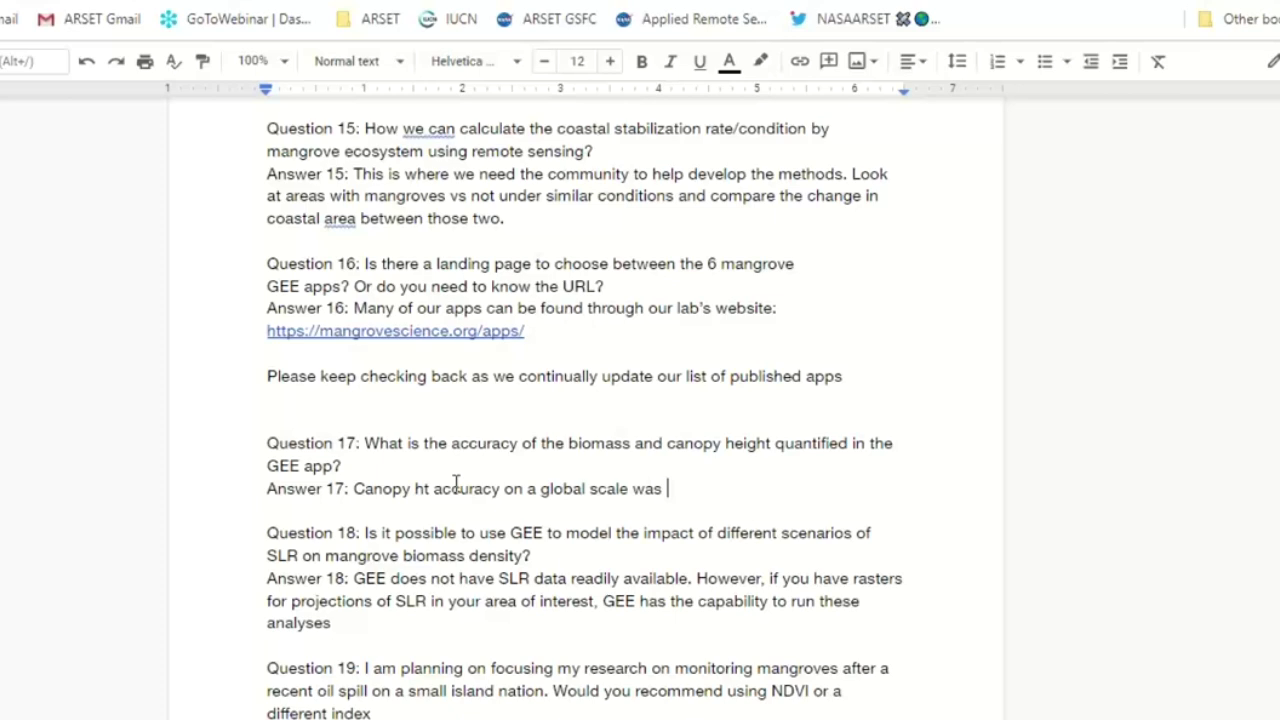
{"action": "type", "text": "=/1"}
{"action": "key", "text": "BackSpace"}
{"action": "key", "text": "BackSpace"}
{"action": "key", "text": "BackSpace"}
{"action": "type", "text": "+/- meteres."}
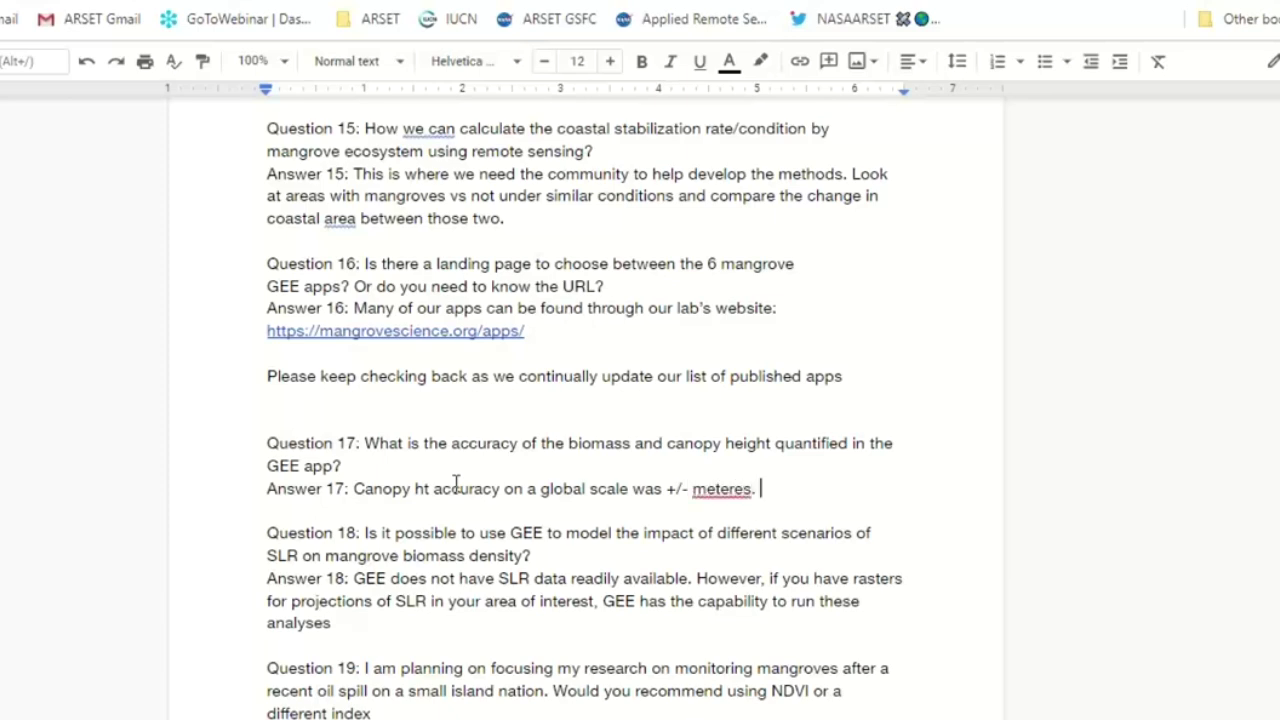
Correct "meteres" to "meters" in Answer 17 and add "Short mangroves (4 m or less)." after it
{"action": "key", "text": "BackSpace"}
{"action": "key", "text": "BackSpace"}
{"action": "key", "text": "BackSpace"}
{"action": "key", "text": "BackSpace"}
{"action": "type", "text": "s. Short mangroves we"}
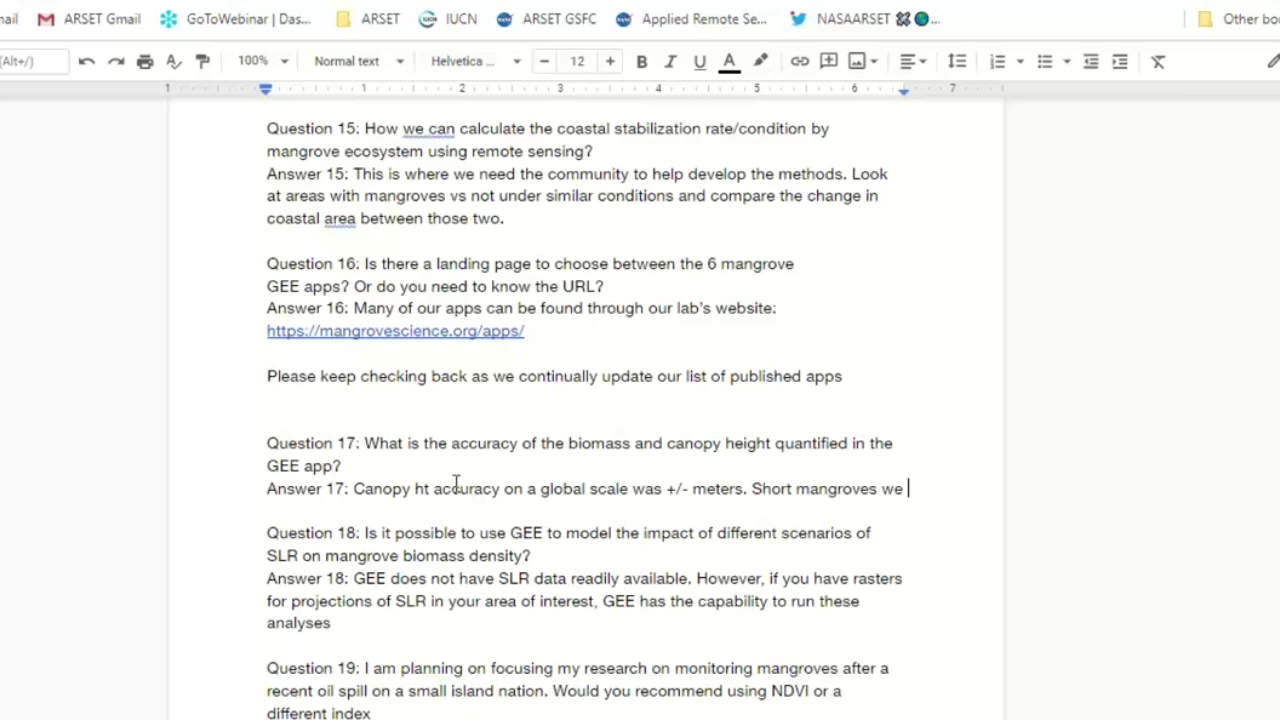
{"action": "key", "text": "BackSpace"}
{"action": "key", "text": "BackSpace"}
{"action": "key", "text": "BackSpace"}
{"action": "type", "text": "(4 m or less)"}
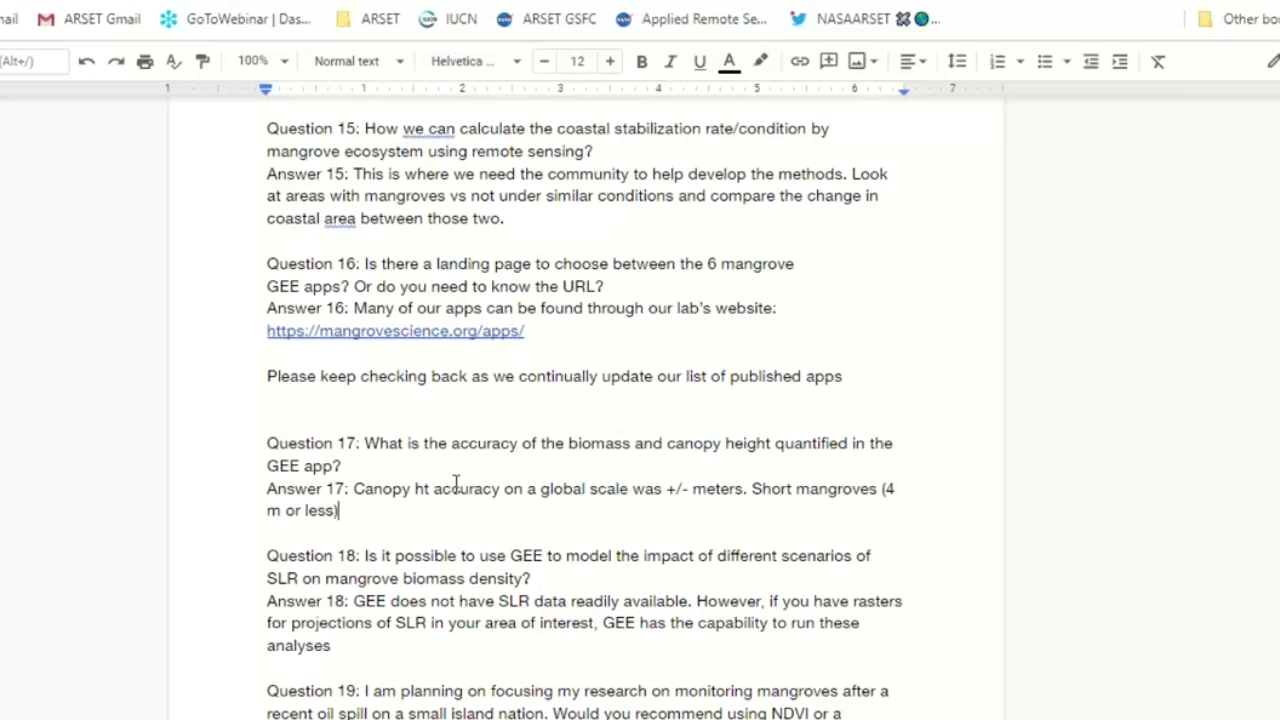
{"action": "type", "text": "."}
Continue Answer 17 with "Biomass, this will vary. We have diff models by region. The accuracy is lower vs canopy ht."
{"action": "scroll", "coordinate": [457, 486], "scroll_direction": "up", "scroll_amount": 3}
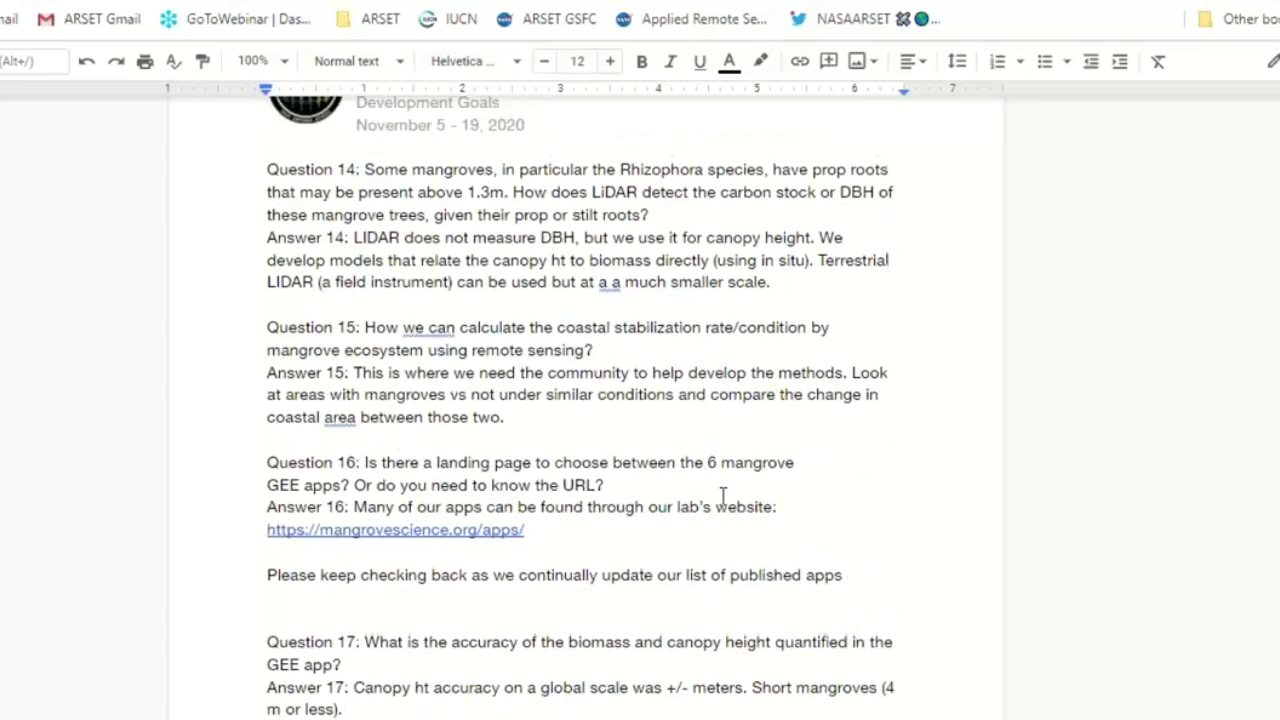
{"action": "scroll", "coordinate": [725, 492], "scroll_direction": "down", "scroll_amount": 3}
{"action": "scroll", "coordinate": [727, 497], "scroll_direction": "down", "scroll_amount": 1}
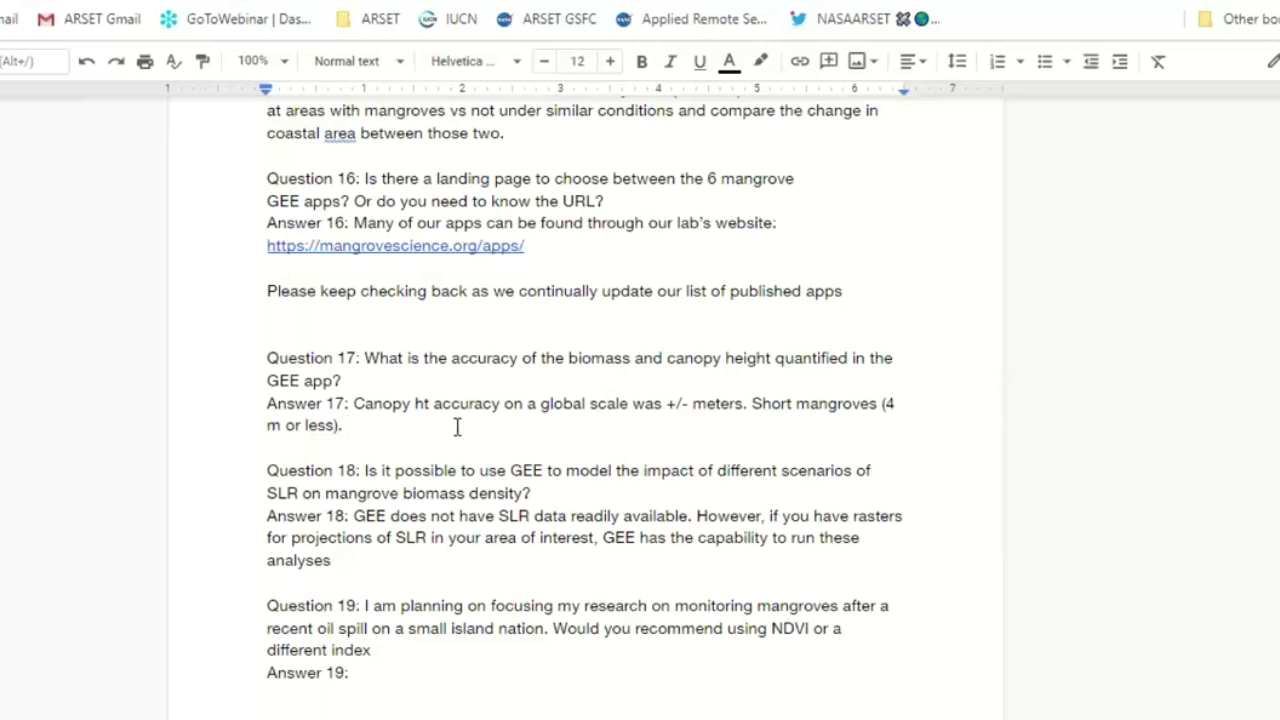
{"action": "type", "text": "Biomass, this wi"}
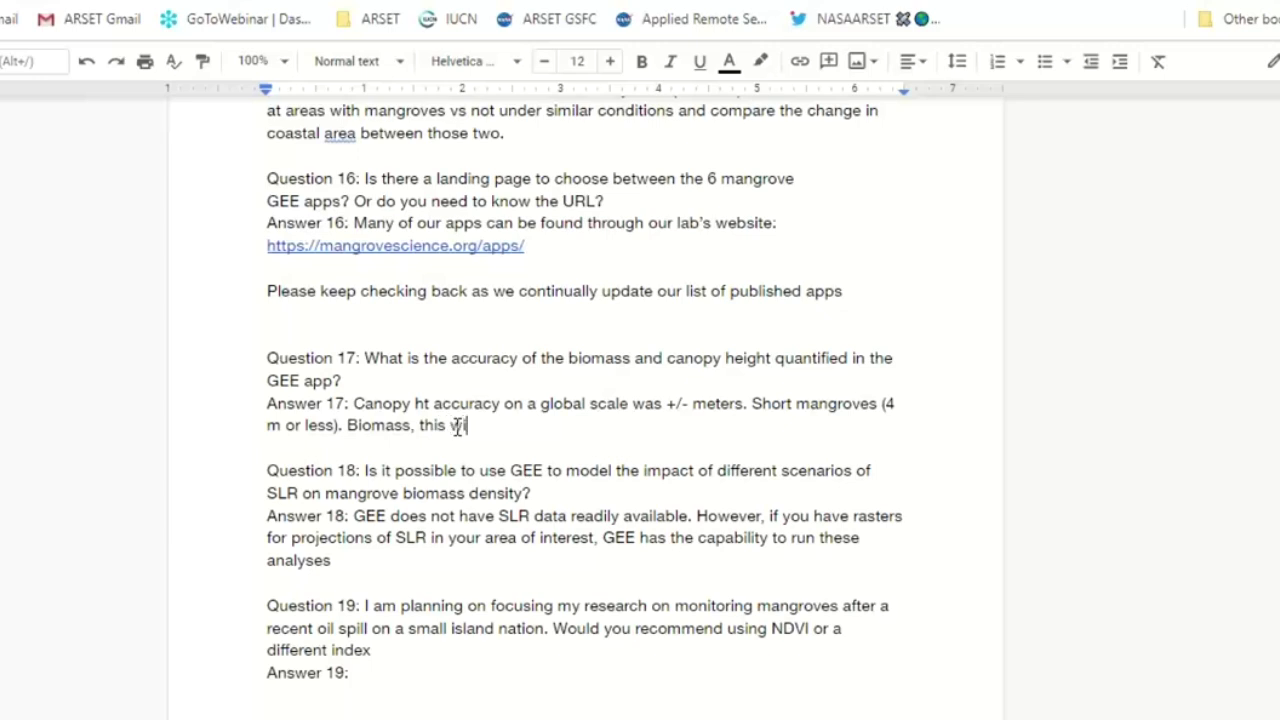
{"action": "type", "text": "ll vary. We have diff m"}
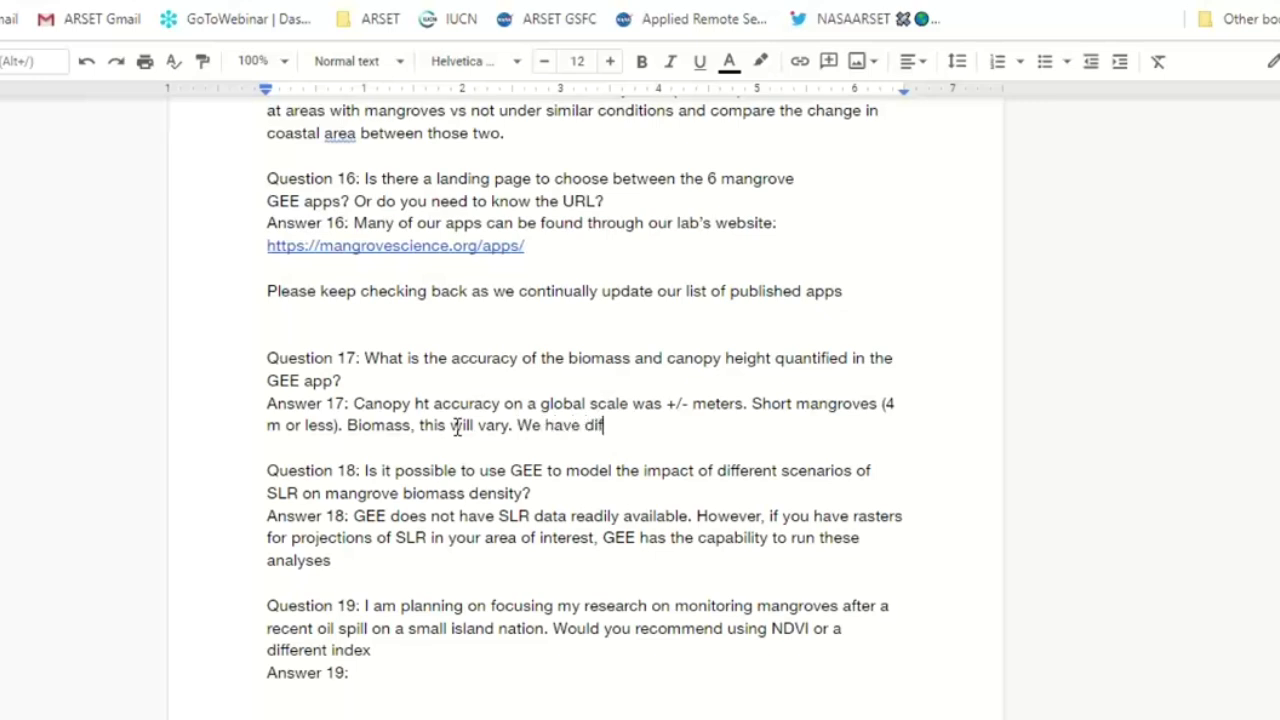
{"action": "type", "text": "odels by re"}
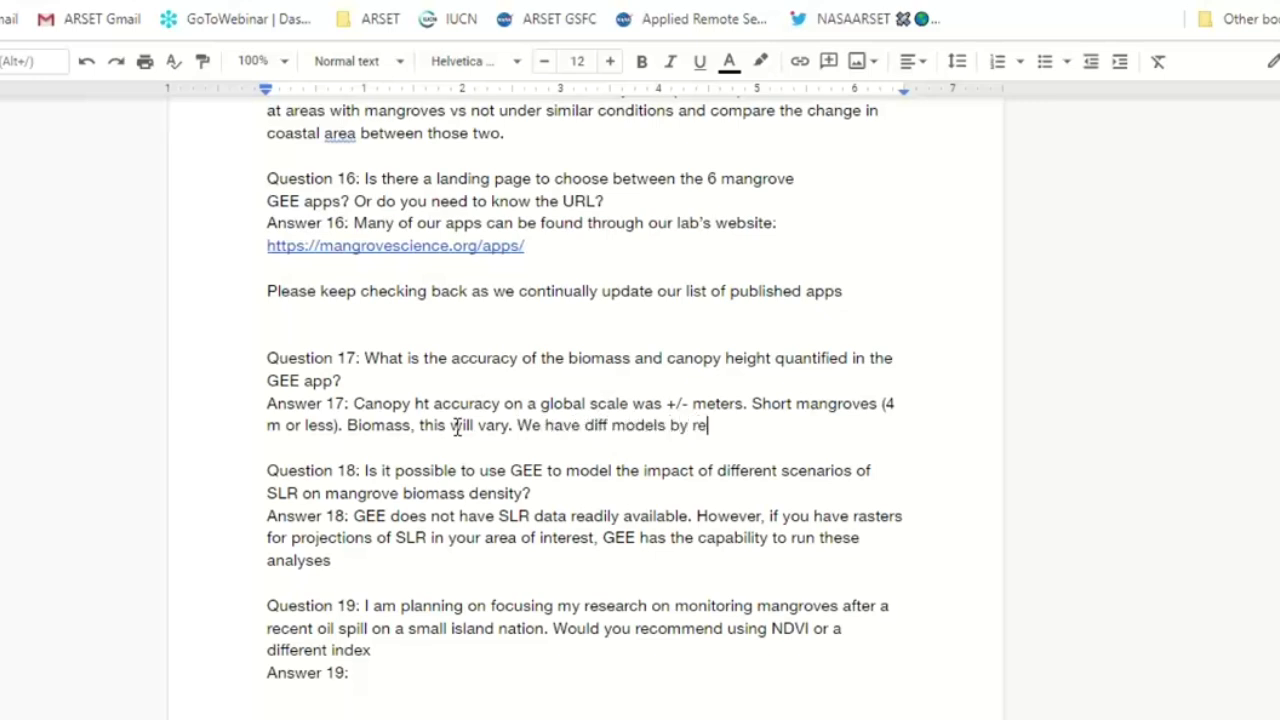
{"action": "type", "text": "gion. The accuracy is lower"}
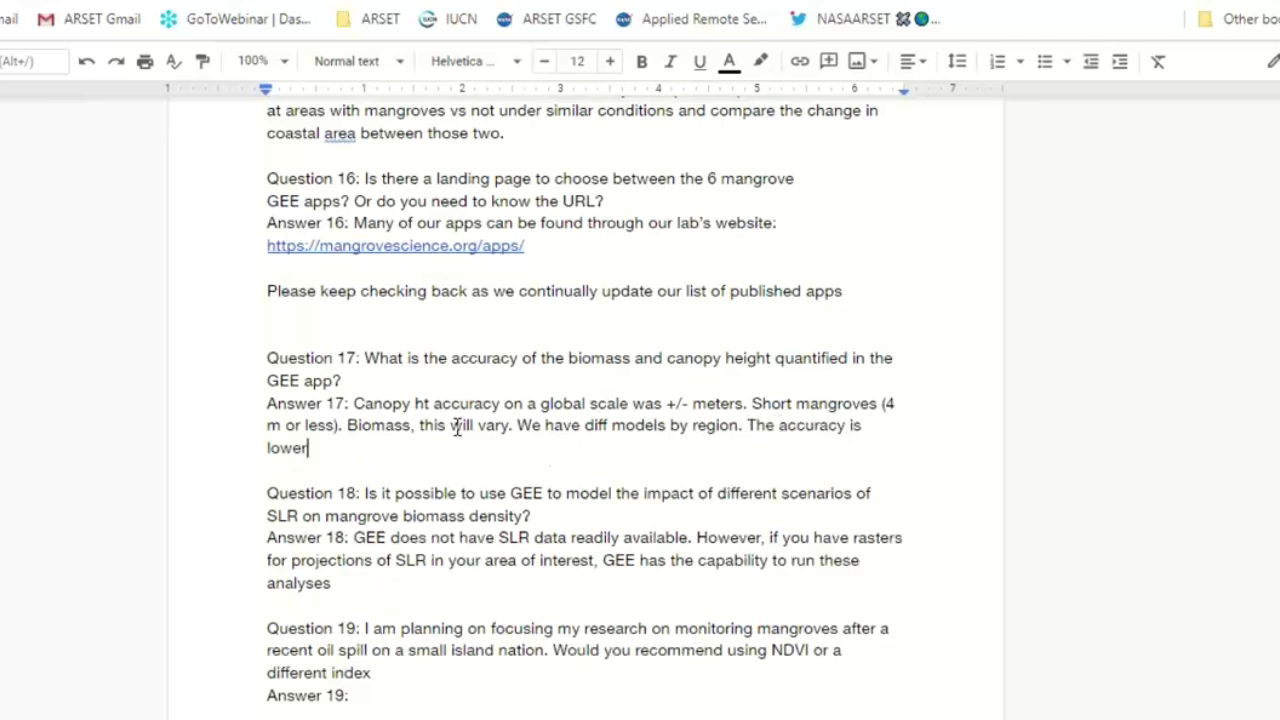
{"action": "type", "text": " vs canopy ht."}
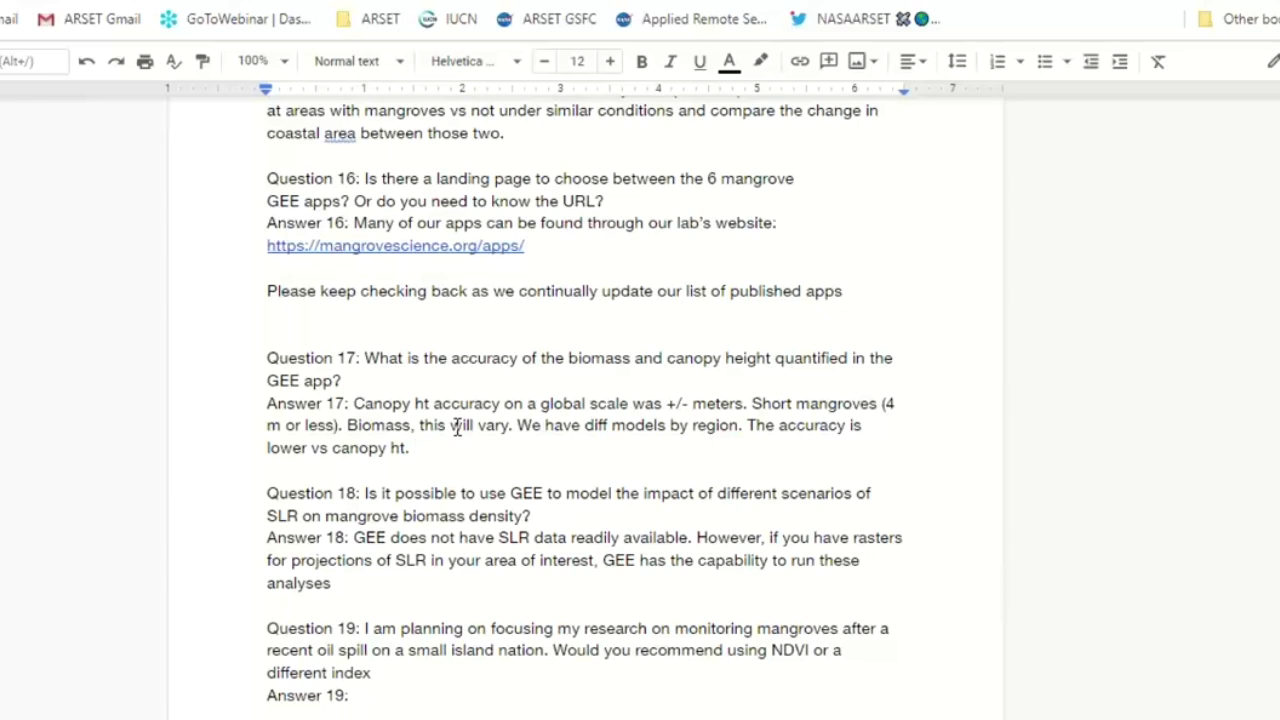
Replace the final period of Answer 17 with "(~60 tons/ha)" after "canopy ht"
{"action": "key", "text": "BackSpace"}
{"action": "type", "text": "(~60 tone"}
{"action": "key", "text": "BackSpace"}
{"action": "type", "text": "s/ha)"}
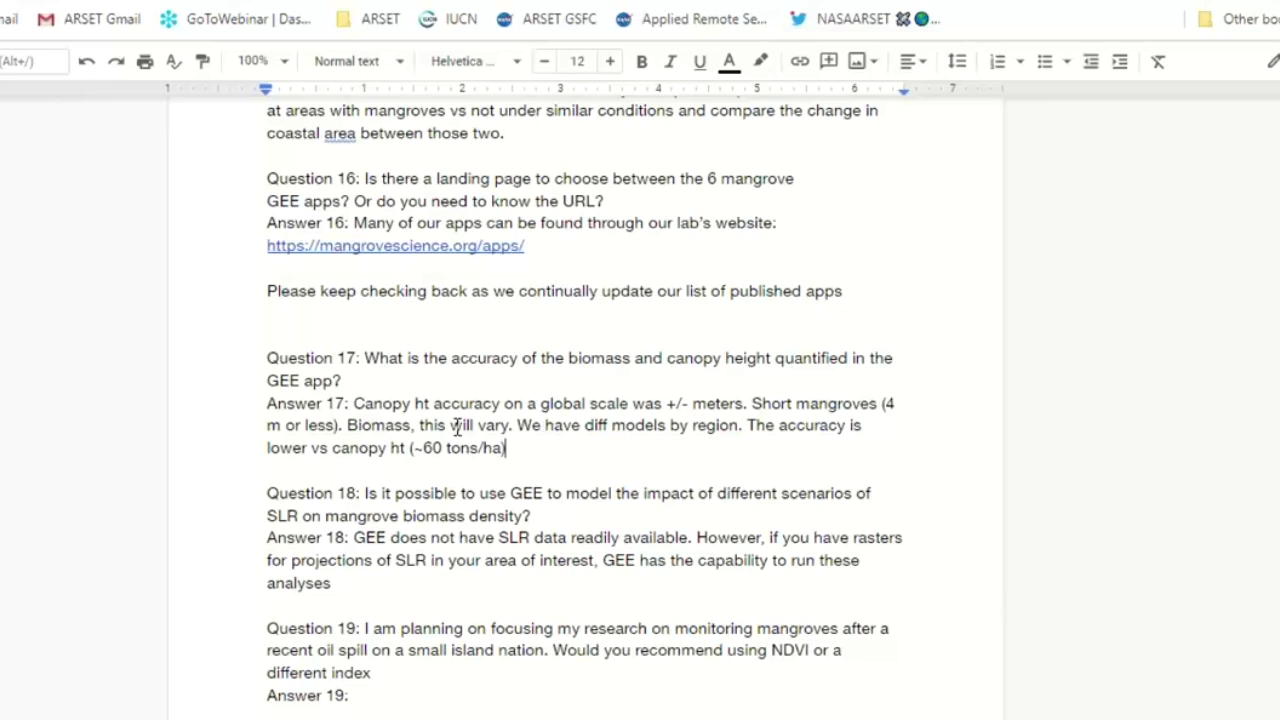
End Answer 18's last sentence with a period and add "There may be a gridded SLR layer in GEE, we will look for that link."
{"action": "left_click", "coordinate": [468, 583]}
{"action": "scroll", "coordinate": [468, 583], "scroll_direction": "down", "scroll_amount": 1}
{"action": "scroll", "coordinate": [468, 583], "scroll_direction": "down", "scroll_amount": 4}
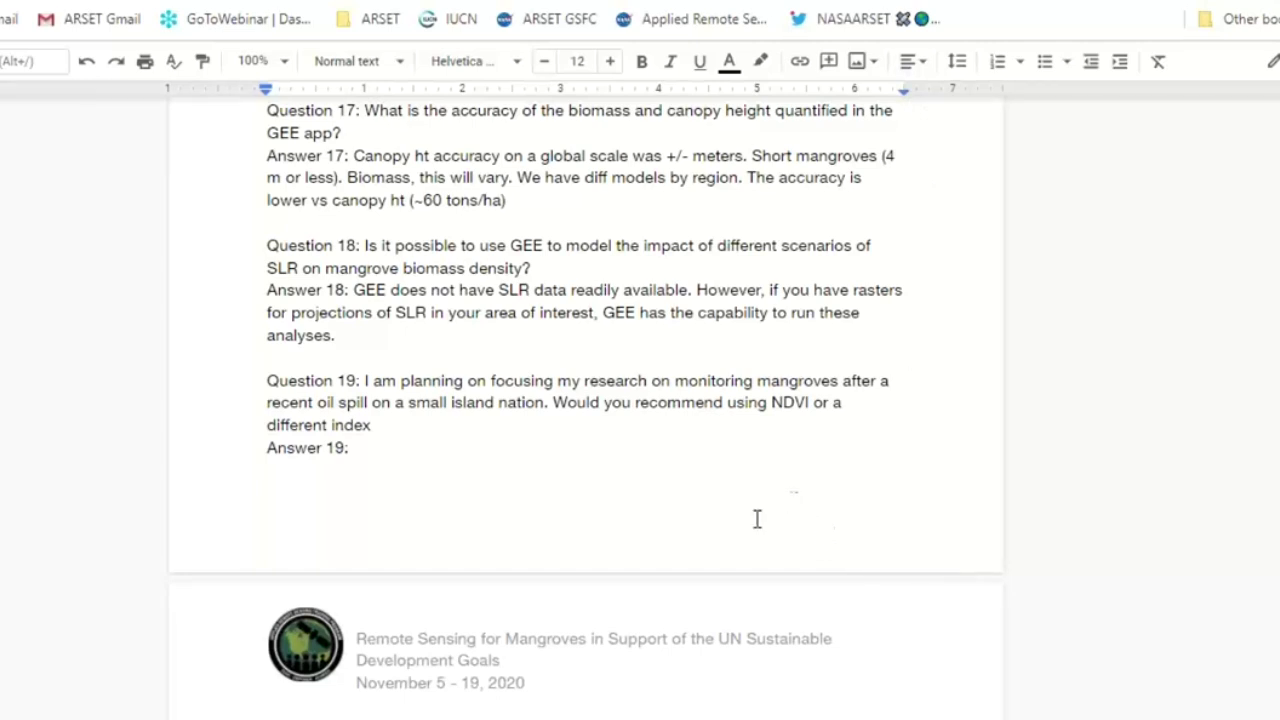
{"action": "left_click", "coordinate": [440, 335]}
{"action": "left_click", "coordinate": [357, 336]}
{"action": "type", "text": "There may be "}
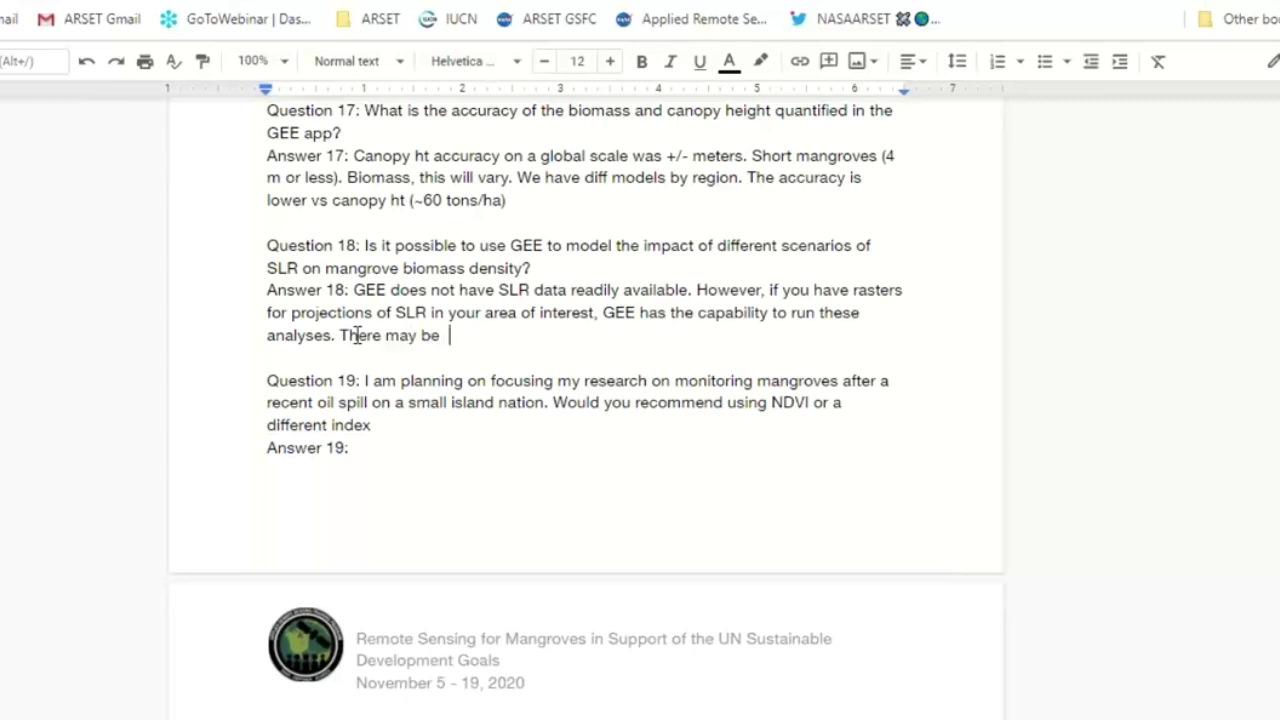
{"action": "type", "text": "a gridded SLR "}
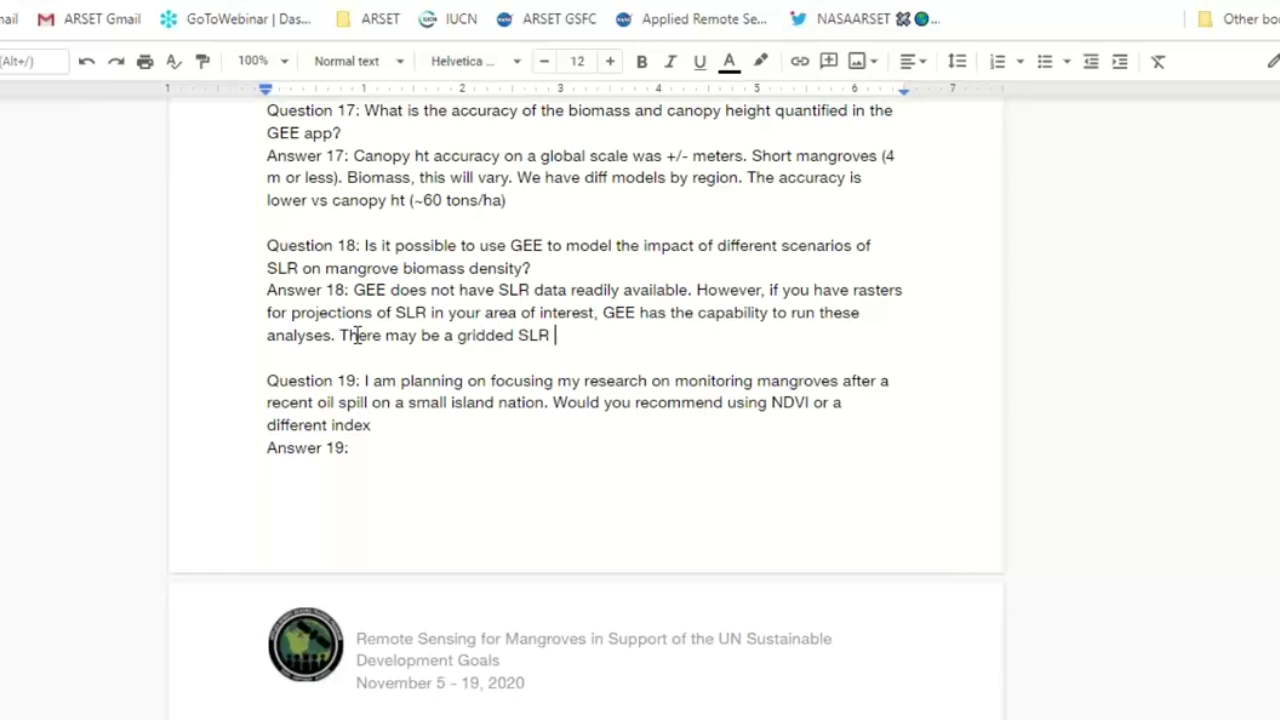
{"action": "type", "text": "layer in GEEe w"}
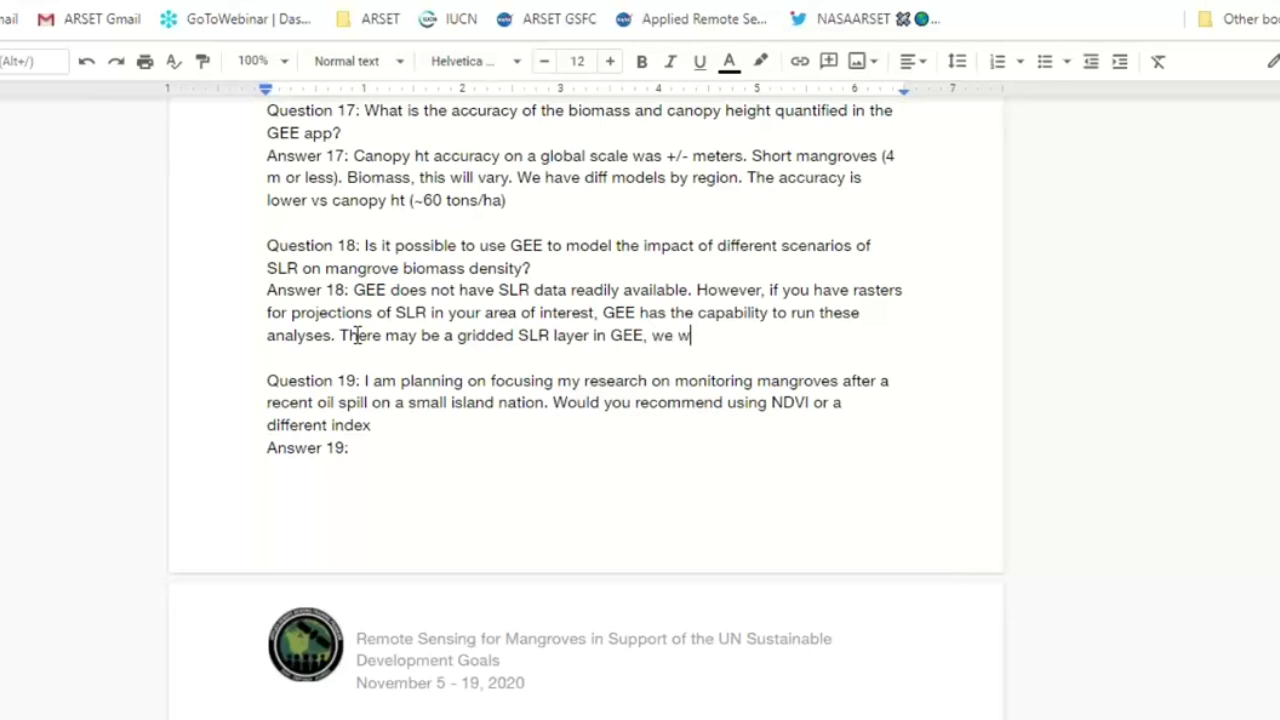
{"action": "type", "text": "ill look for that link."}
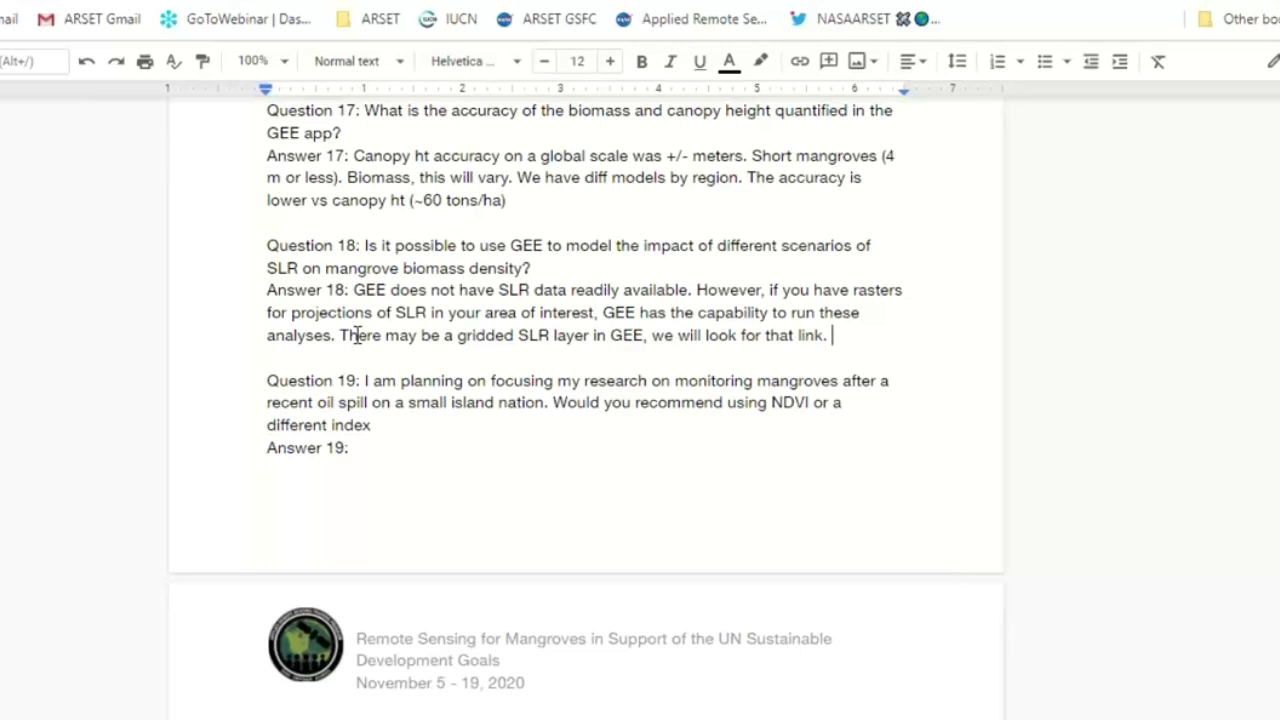
{"action": "double_click", "coordinate": [403, 447]}
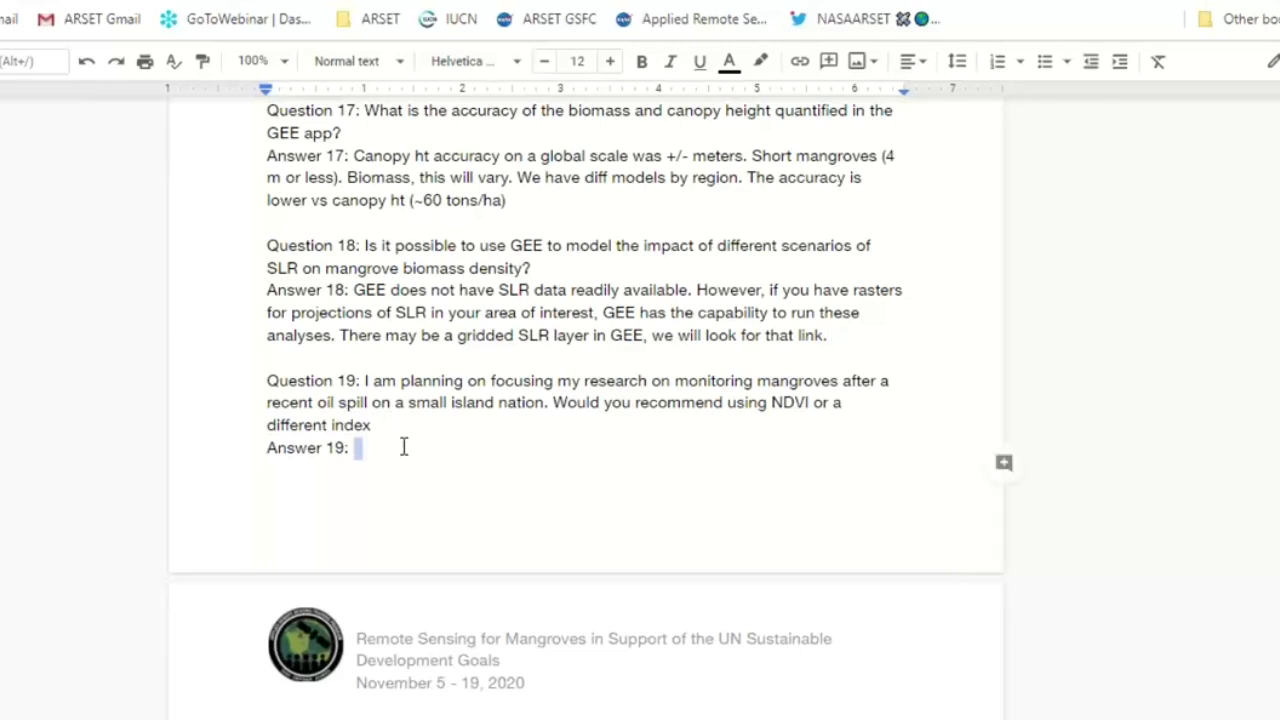
{"action": "scroll", "coordinate": [403, 447], "scroll_direction": "down", "scroll_amount": 3}
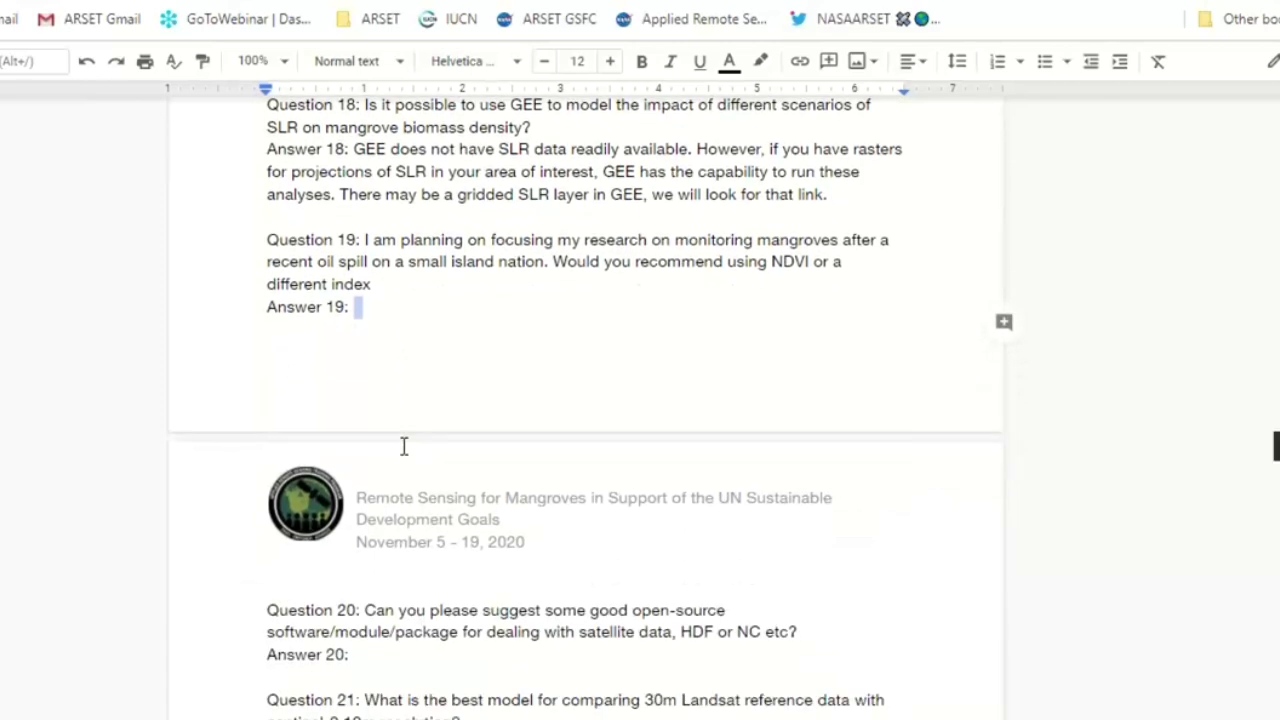
{"action": "left_click", "coordinate": [433, 310]}
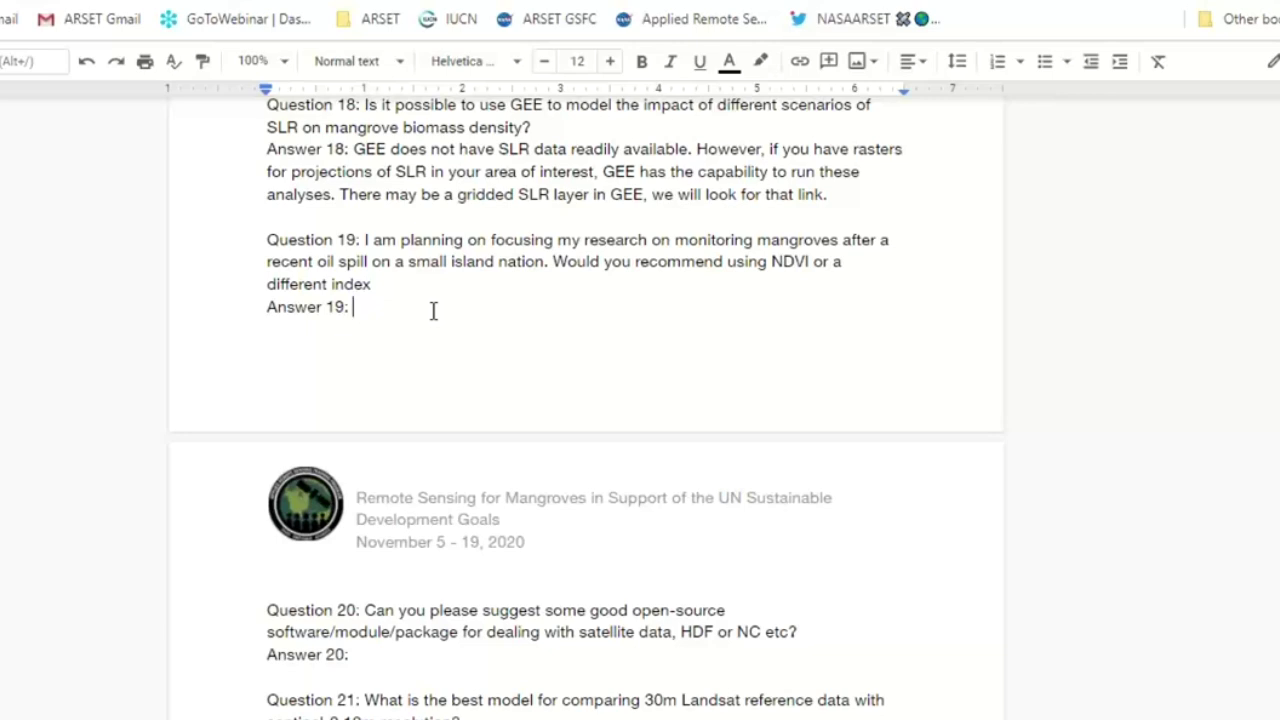
{"action": "type", "text": "Monitoring"}
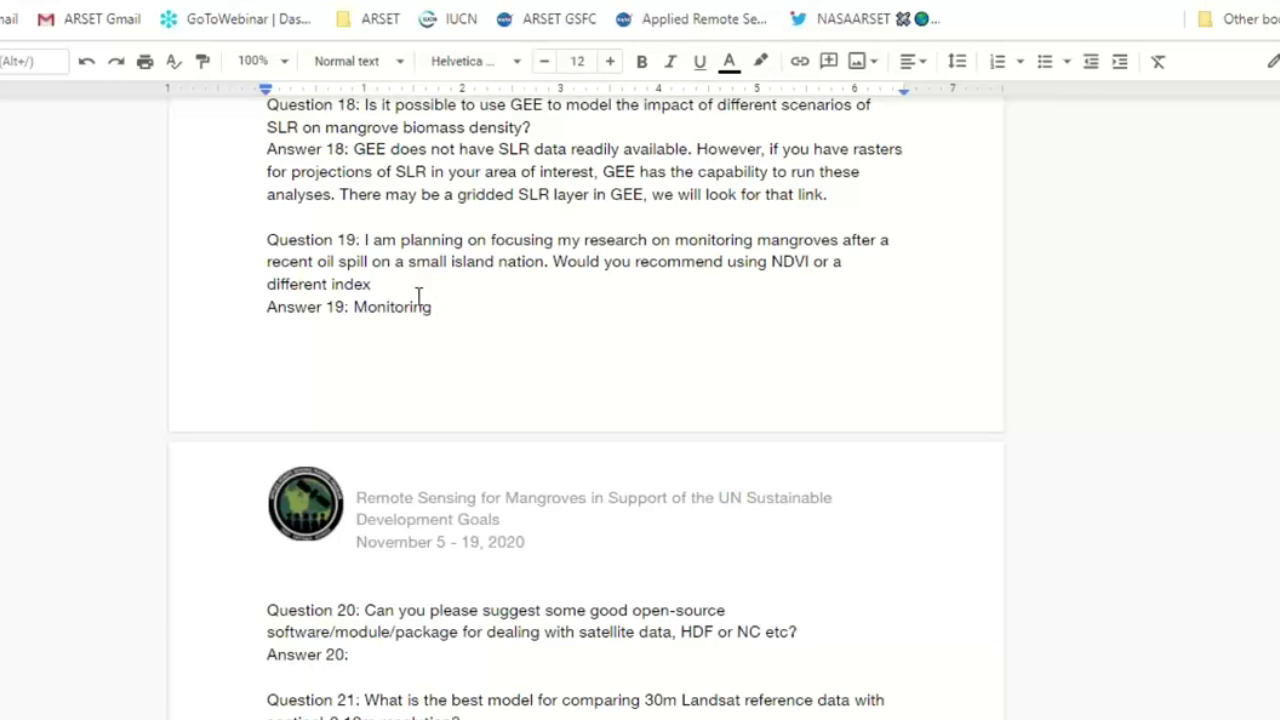
{"action": "key", "text": "BackSpace"}
{"action": "key", "text": "BackSpace"}
{"action": "key", "text": "BackSpace"}
{"action": "key", "text": "BackSpace"}
{"action": "key", "text": "BackSpace"}
{"action": "key", "text": "BackSpace"}
{"action": "key", "text": "BackSpace"}
{"action": "key", "text": "BackSpace"}
{"action": "key", "text": "BackSpace"}
{"action": "key", "text": "BackSpace"}
{"action": "key", "text": "BackSpace"}
Start Answer 19 with "Yes, NDVI is a good place to start."
{"action": "type", "text": "Yes, NDVI "}
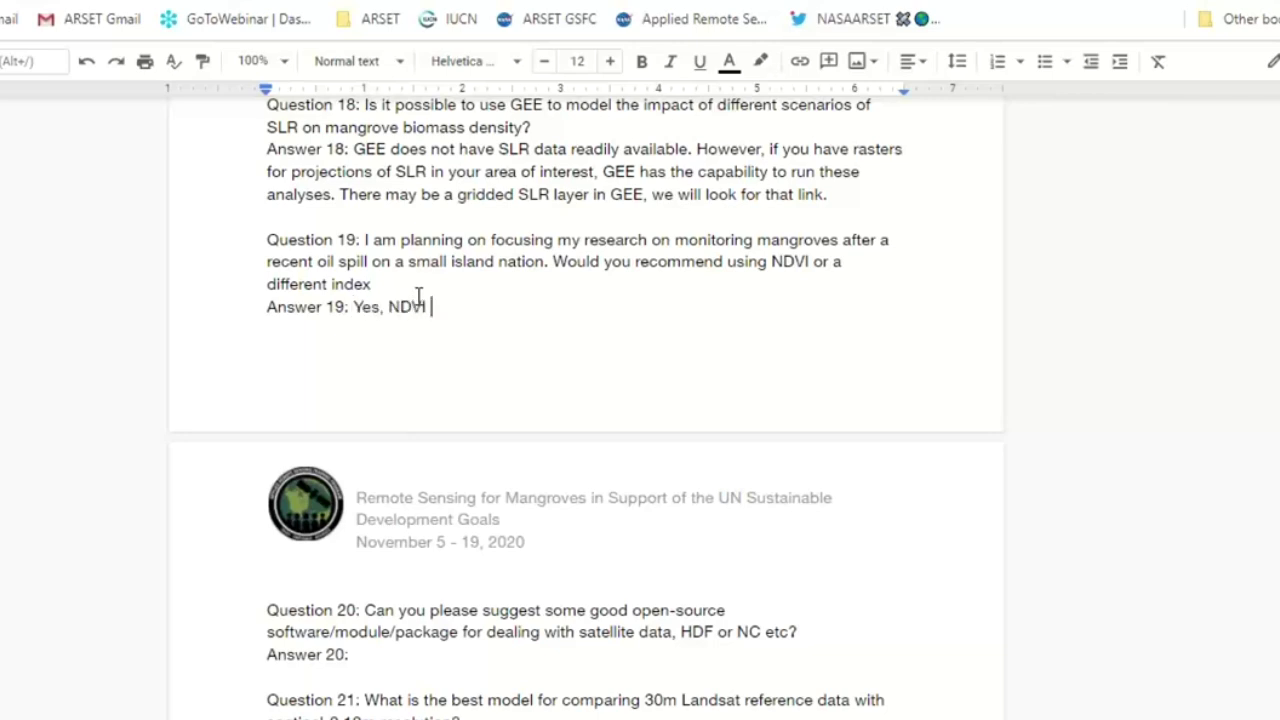
{"action": "type", "text": "is a good place to start.."}
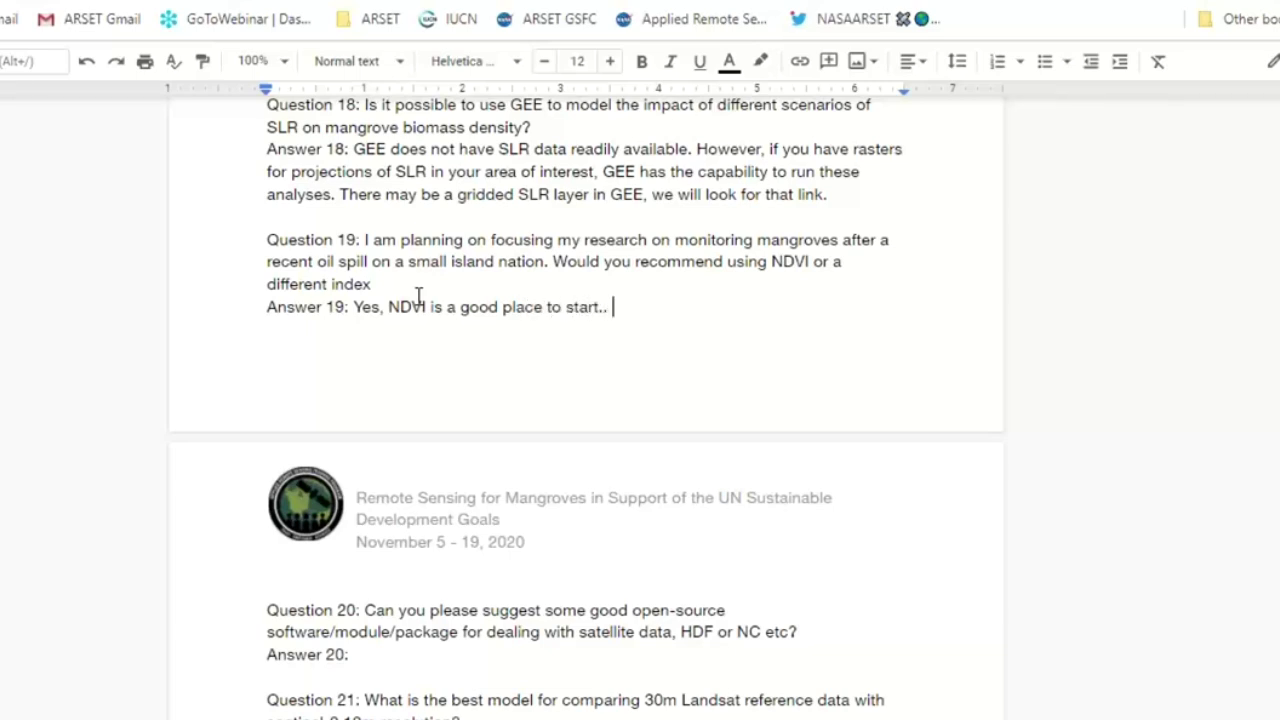
{"action": "key", "text": "BackSpace"}
{"action": "key", "text": "BackSpace"}
Continue Answer 19 with "We have an app on the oil spill recently in Mauritius."
{"action": "type", "text": "We have an app on the o"}
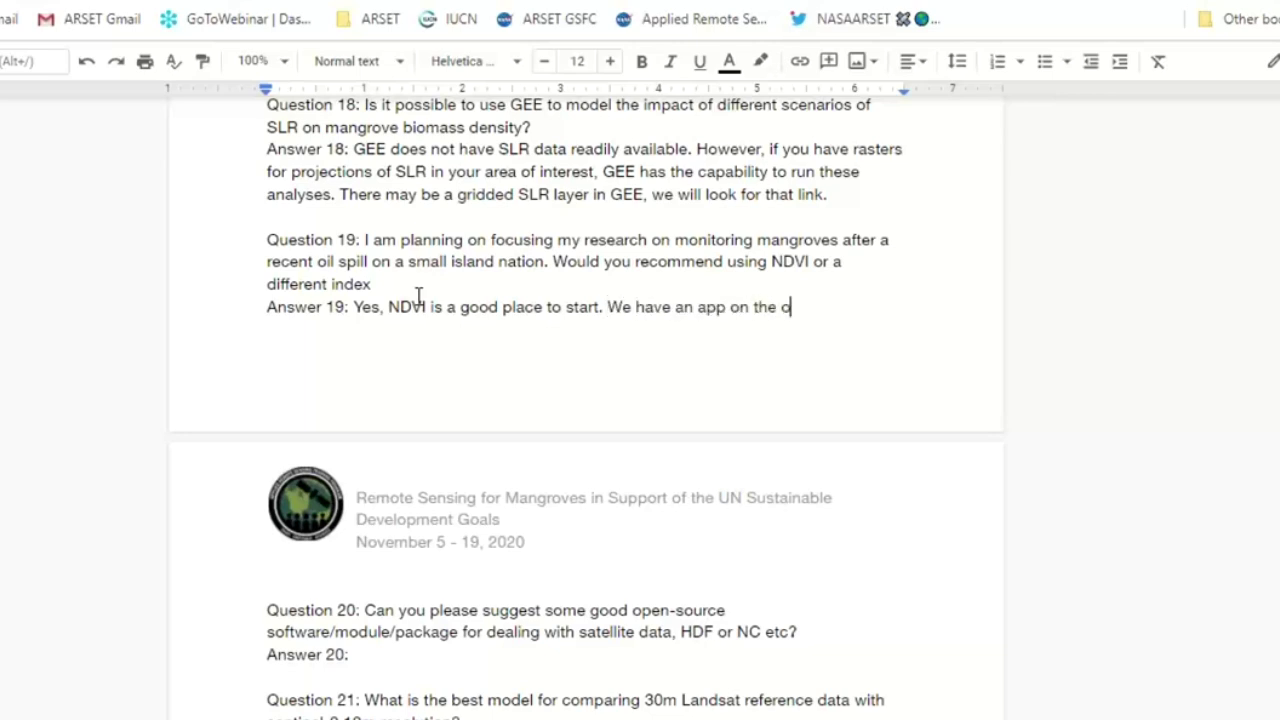
{"action": "type", "text": "il s"}
{"action": "key", "text": "BackSpace"}
{"action": "type", "text": "spill recently in "}
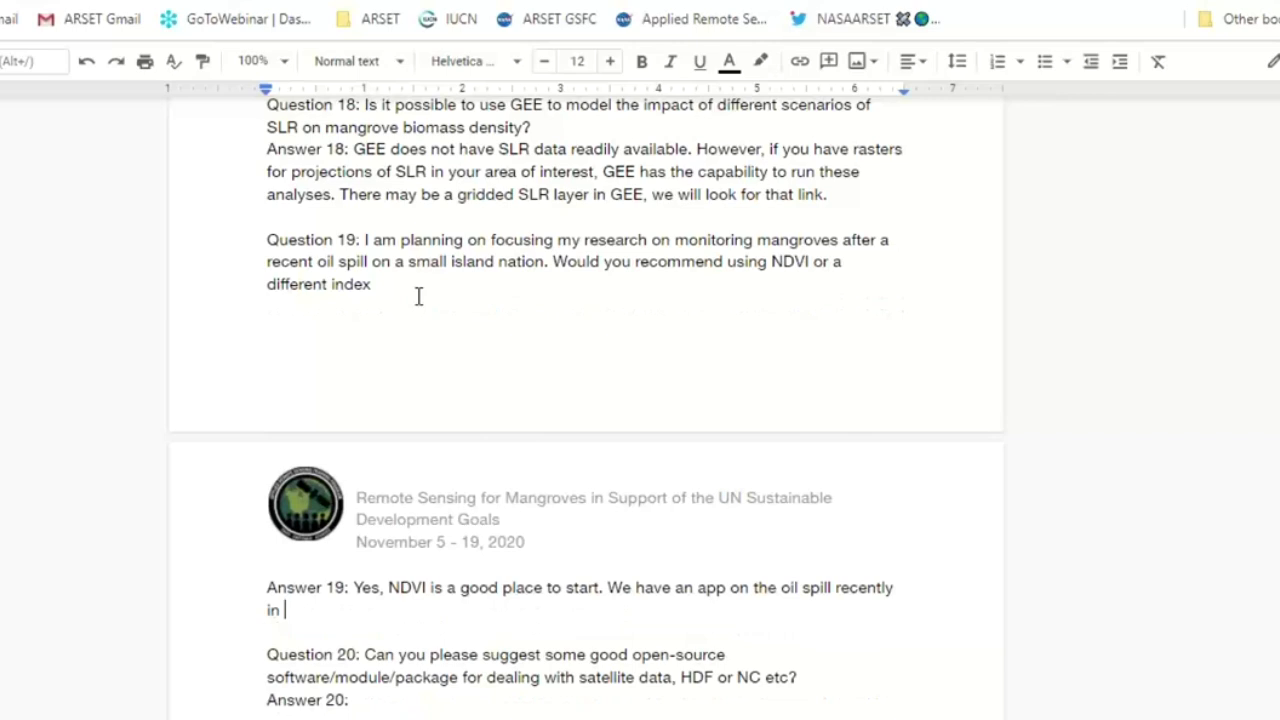
{"action": "type", "text": "Ma"}
{"action": "type", "text": "uriti"}
{"action": "type", "text": "ius."}
{"action": "key", "text": "BackSpace"}
{"action": "key", "text": "BackSpace"}
{"action": "key", "text": "BackSpace"}
{"action": "key", "text": "BackSpace"}
{"action": "type", "text": "us."}
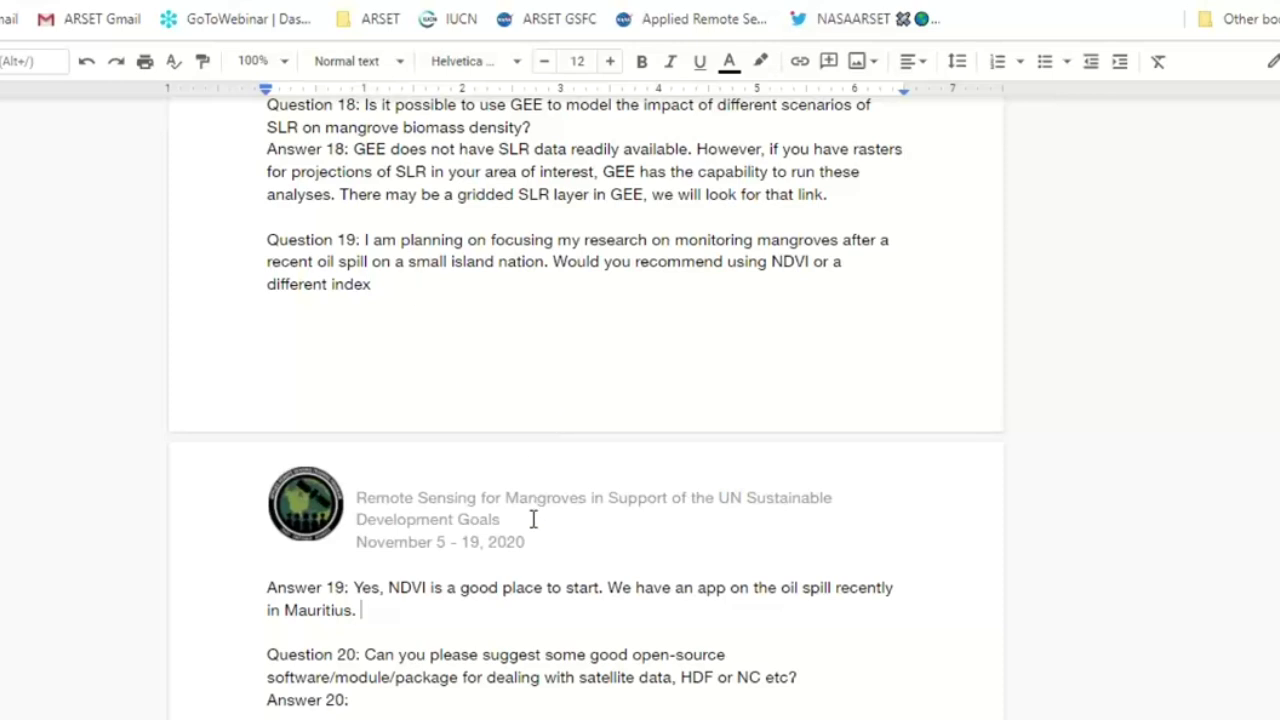
Start Answer 20 with "We will have step by step GEE demos in parts 2 and 3. GEE is open"
{"action": "scroll", "coordinate": [533, 519], "scroll_direction": "down", "scroll_amount": 4}
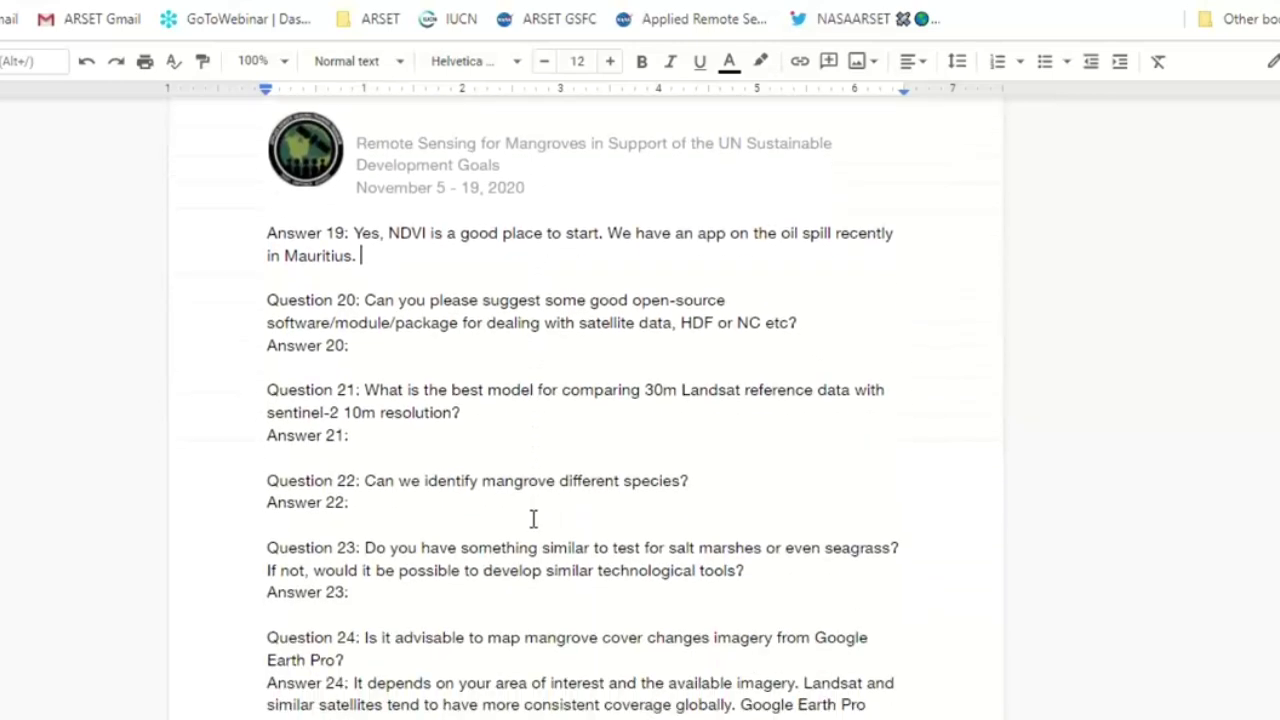
{"action": "left_click", "coordinate": [382, 329]}
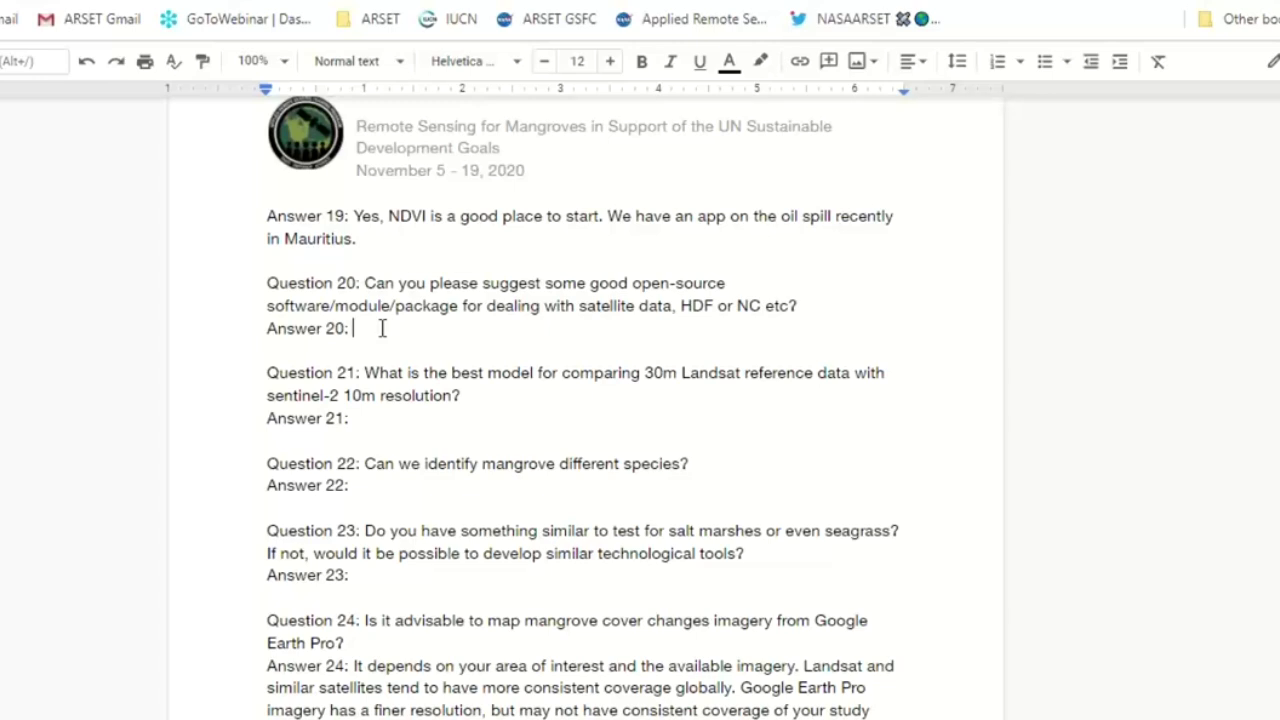
{"action": "type", "text": "GEE"}
{"action": "key", "text": "BackSpace"}
{"action": "key", "text": "BackSpace"}
{"action": "key", "text": "BackSpace"}
{"action": "type", "text": "We will have step by "}
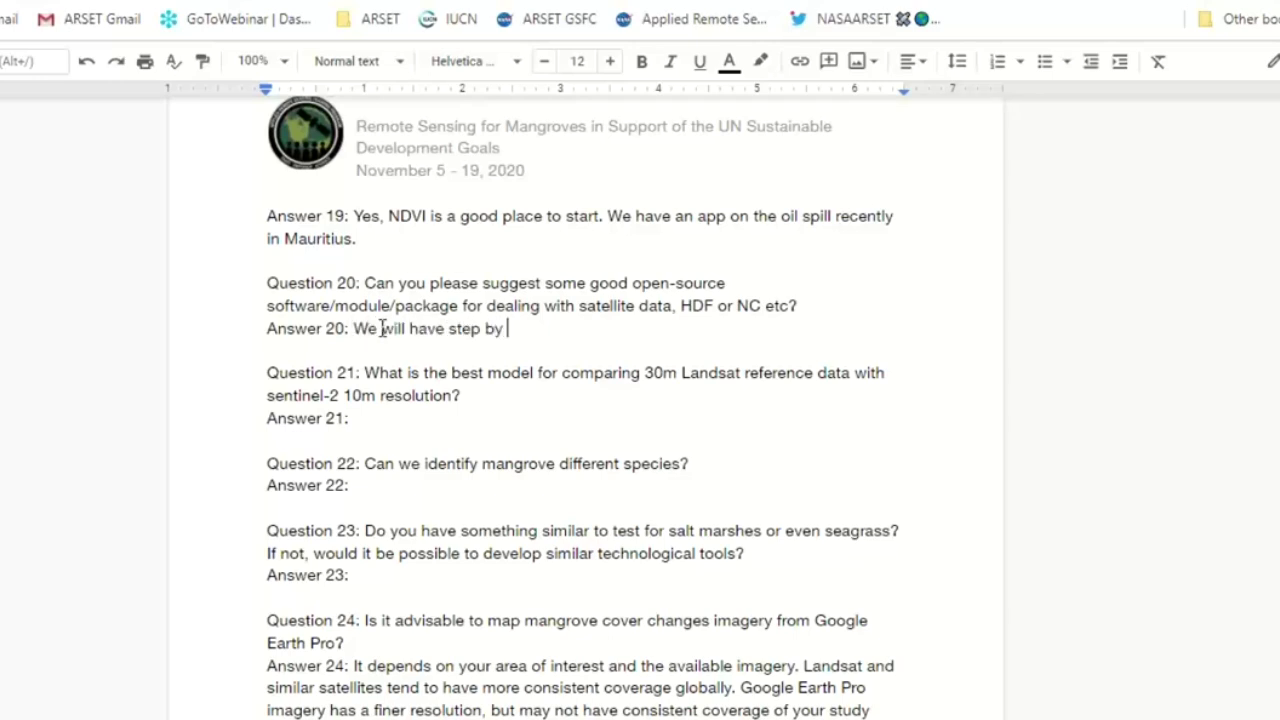
{"action": "type", "text": "step GEE demos in"}
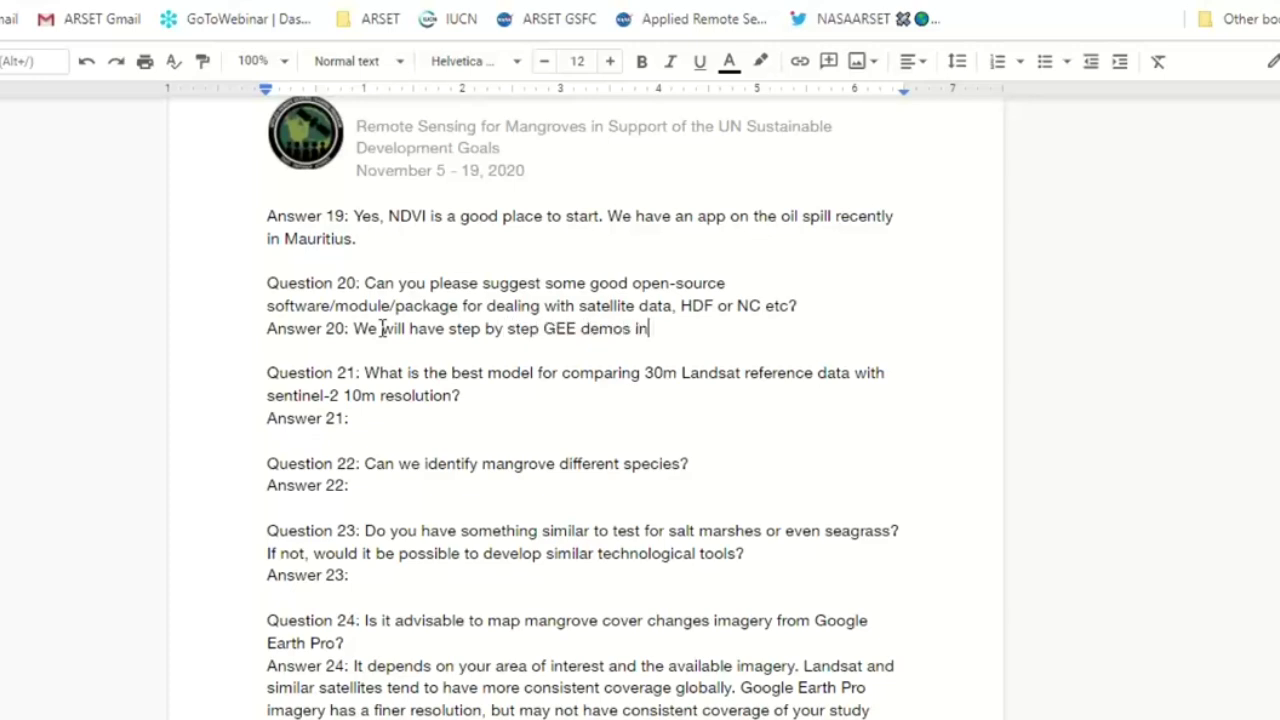
{"action": "type", "text": " parts 2 and 3"}
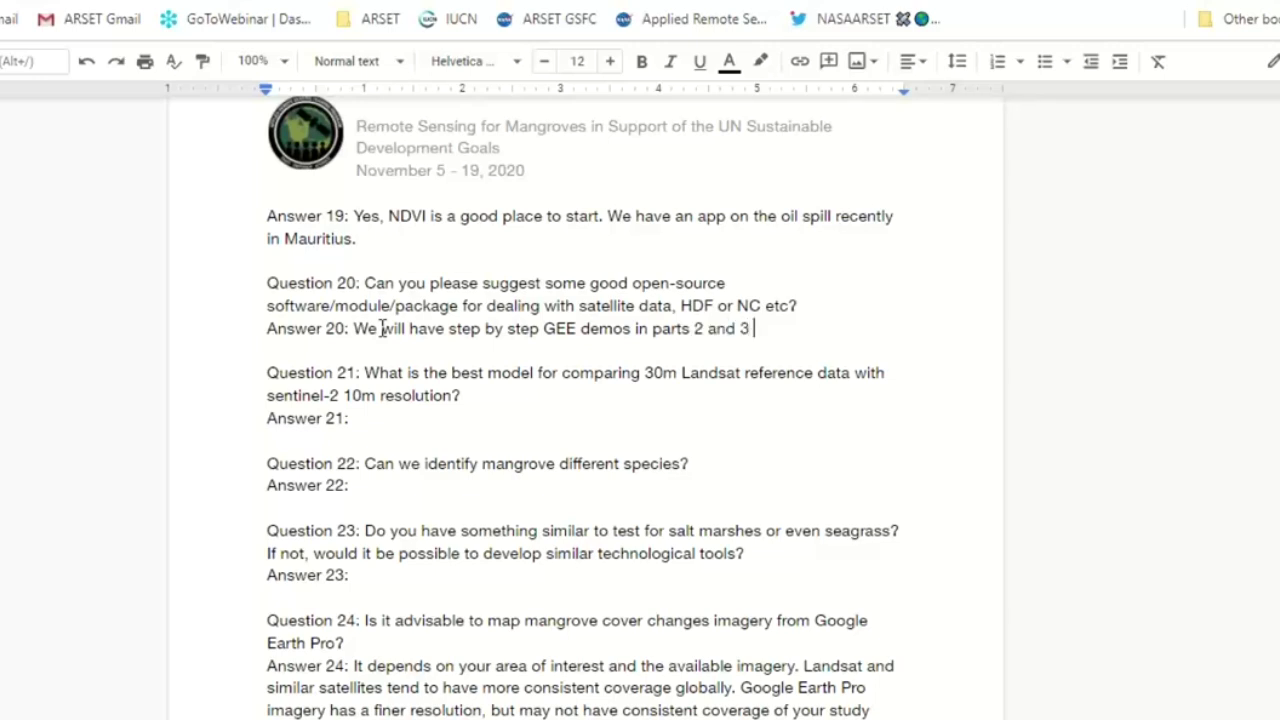
{"action": "key", "text": "BackSpace"}
{"action": "type", "text": ". GEE is open"}
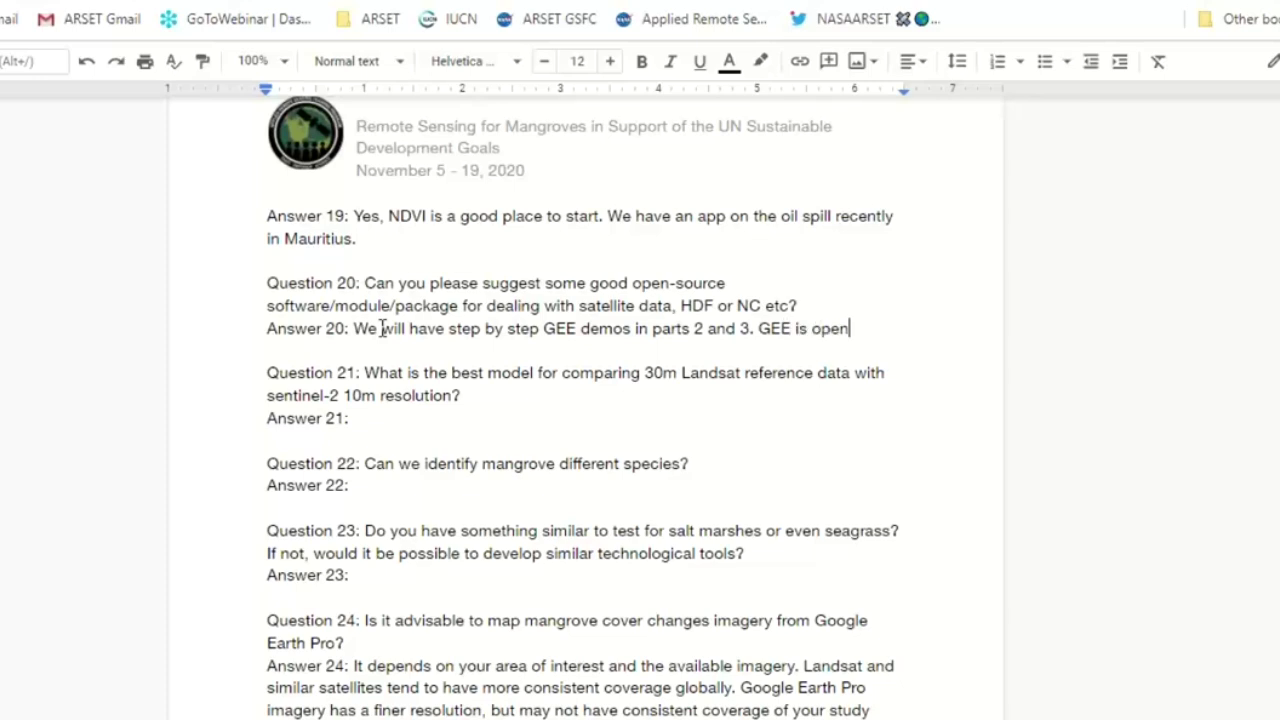
End that sentence in Answer 20 with a period and add "QGIS is as well. Python and R are also options."
{"action": "type", "text": ". QGIS is "}
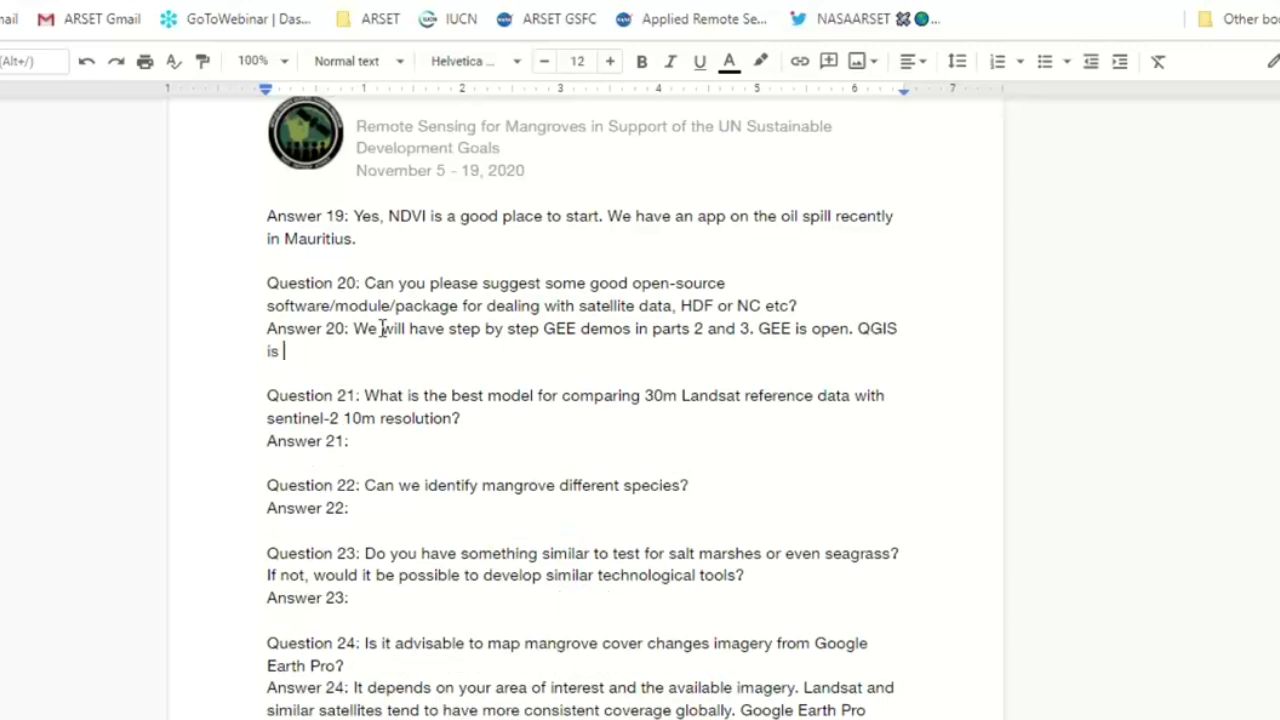
{"action": "type", "text": "as well. Python and R are aloso"}
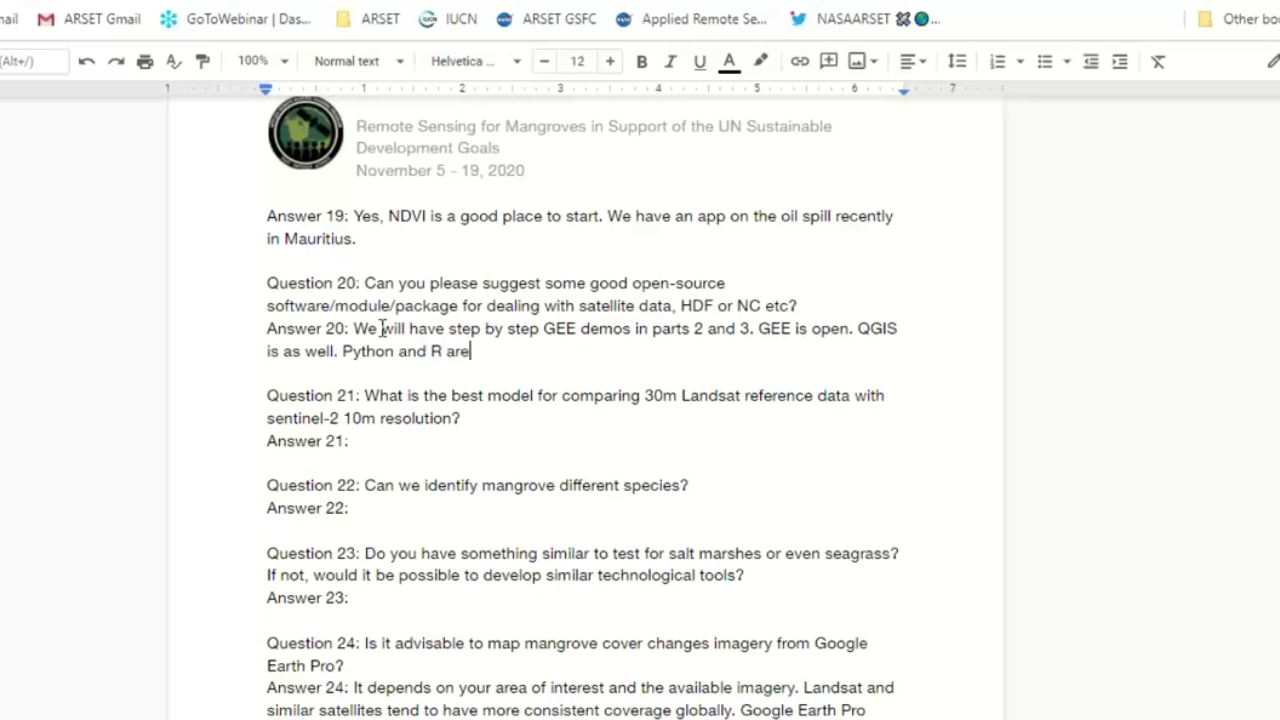
{"action": "key", "text": "BackSpace"}
{"action": "key", "text": "BackSpace"}
{"action": "key", "text": "BackSpace"}
{"action": "type", "text": "so option."}
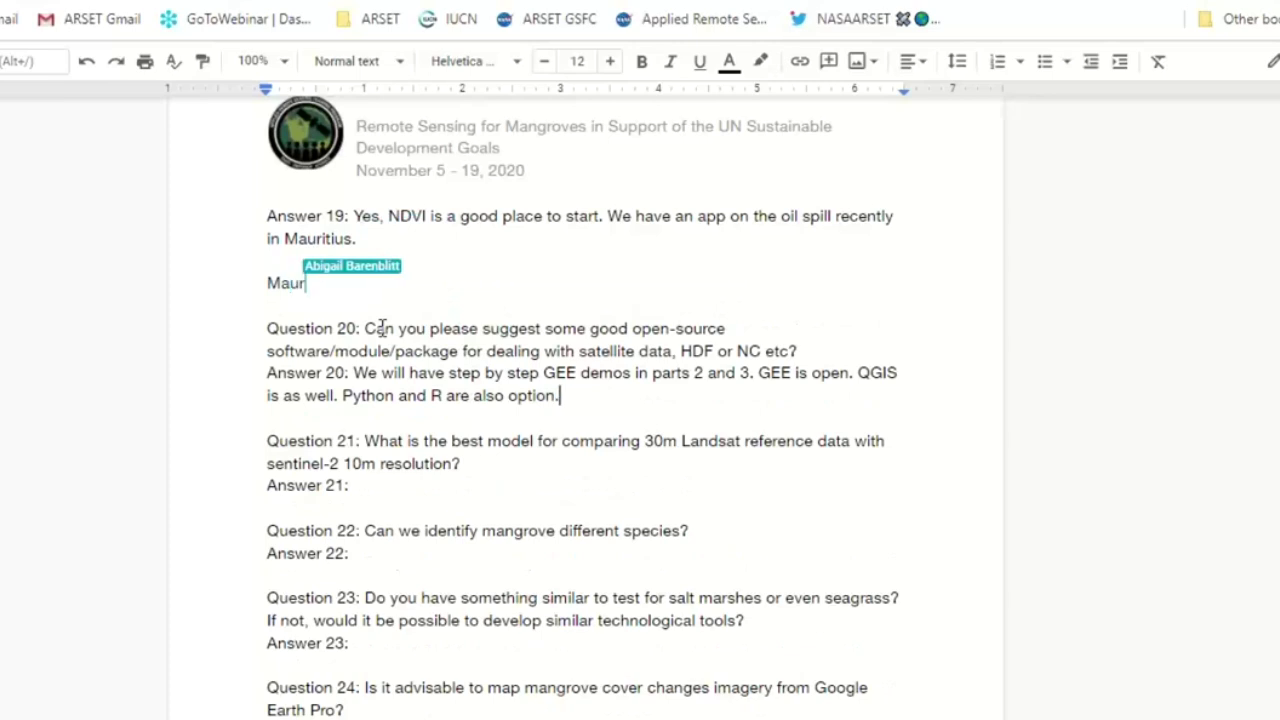
{"action": "key", "text": "BackSpace"}
{"action": "type", "text": "s."}
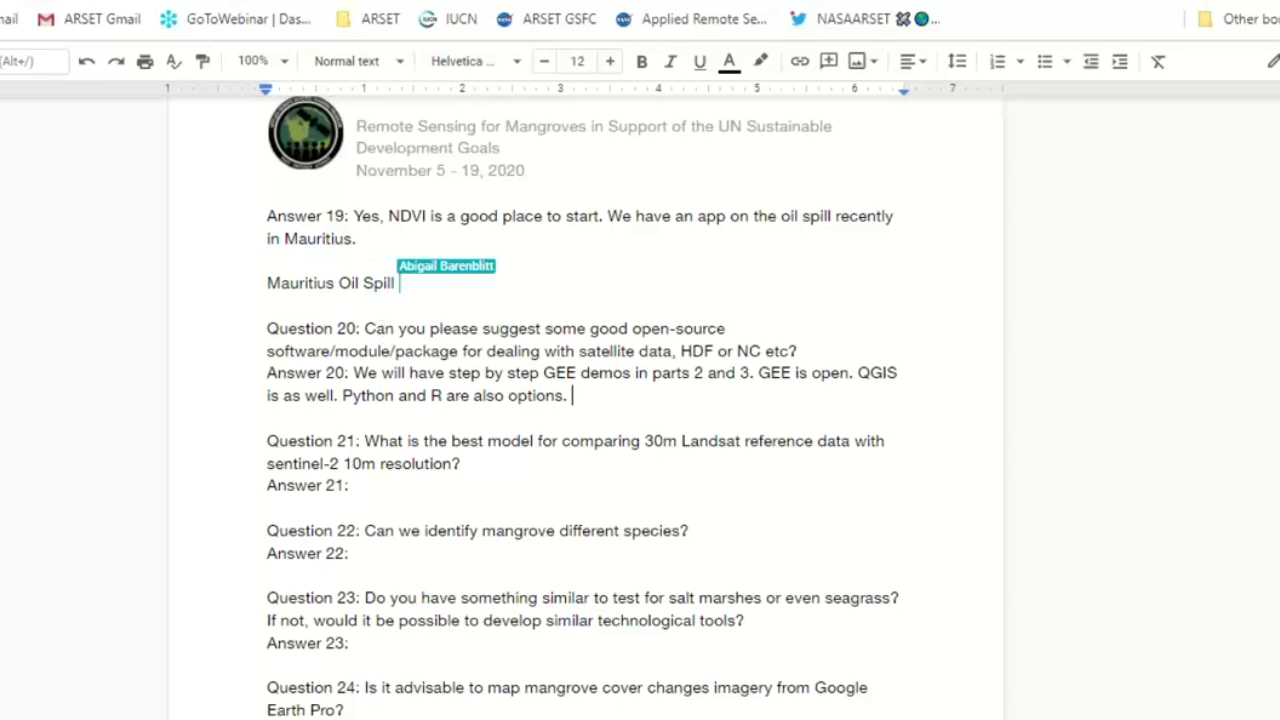
Fill in Answer 21: "There is not a specific model to do this. It is verty dependednton the site and the datasets you are working with."
{"action": "left_click", "coordinate": [399, 483]}
{"action": "scroll", "coordinate": [429, 557], "scroll_direction": "up", "scroll_amount": 1}
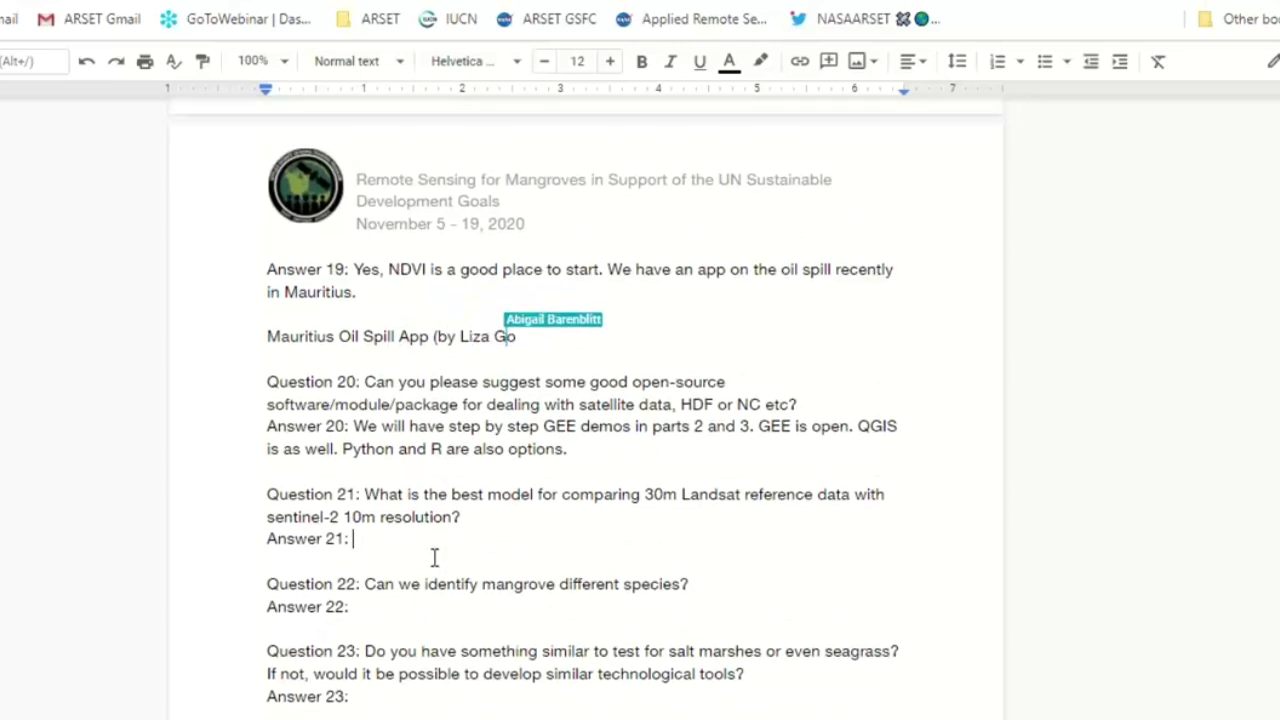
{"action": "scroll", "coordinate": [420, 565], "scroll_direction": "down", "scroll_amount": 4}
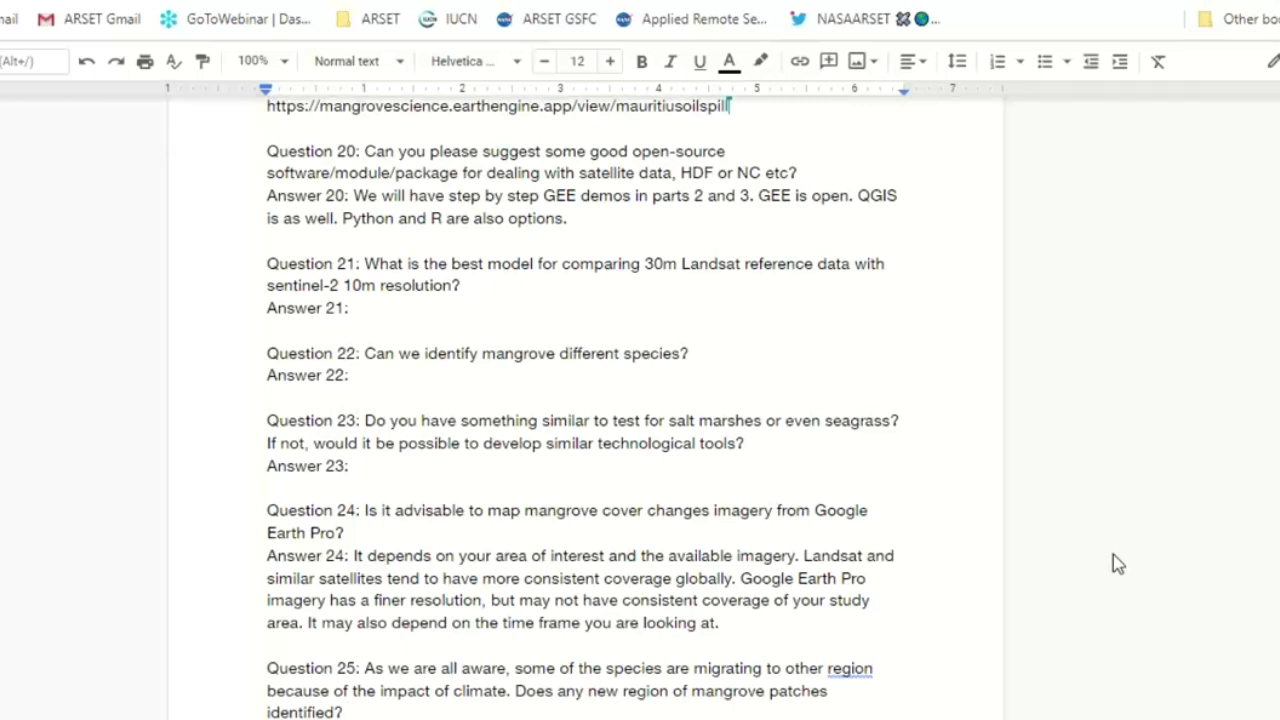
{"action": "double_click", "coordinate": [431, 308]}
{"action": "type", "text": "There is not a"}
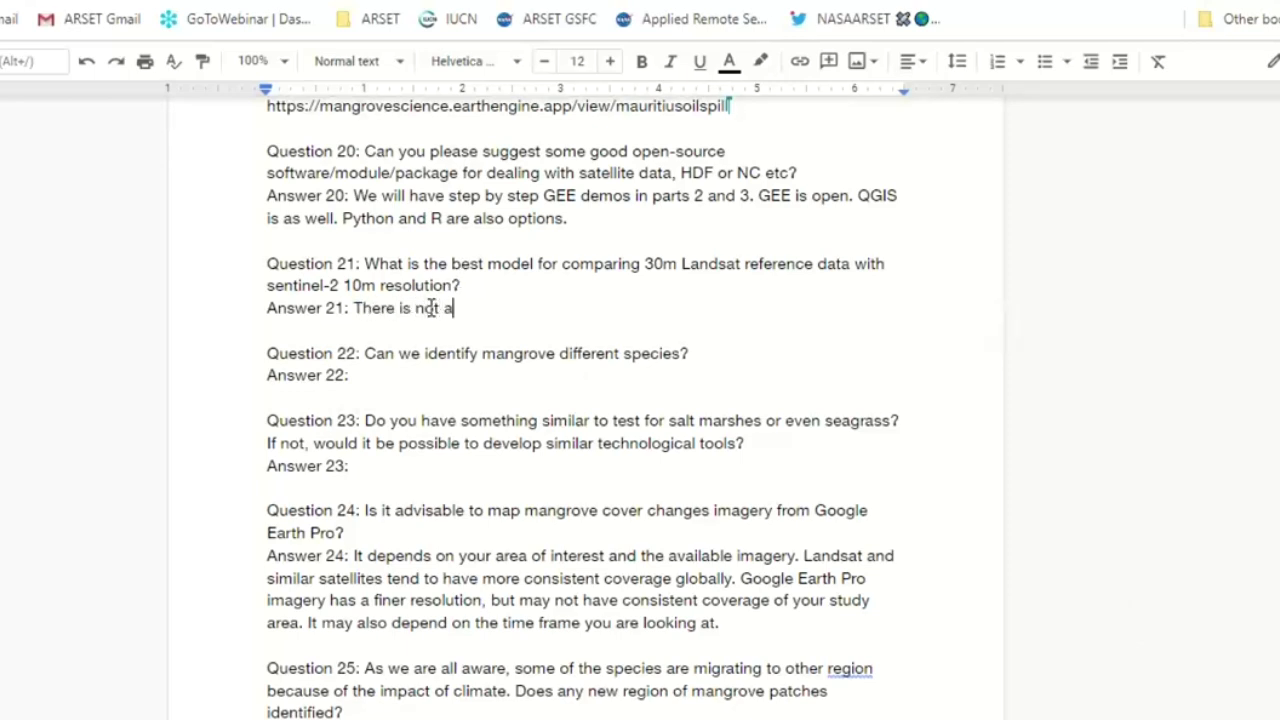
{"action": "type", "text": " specific model to do "}
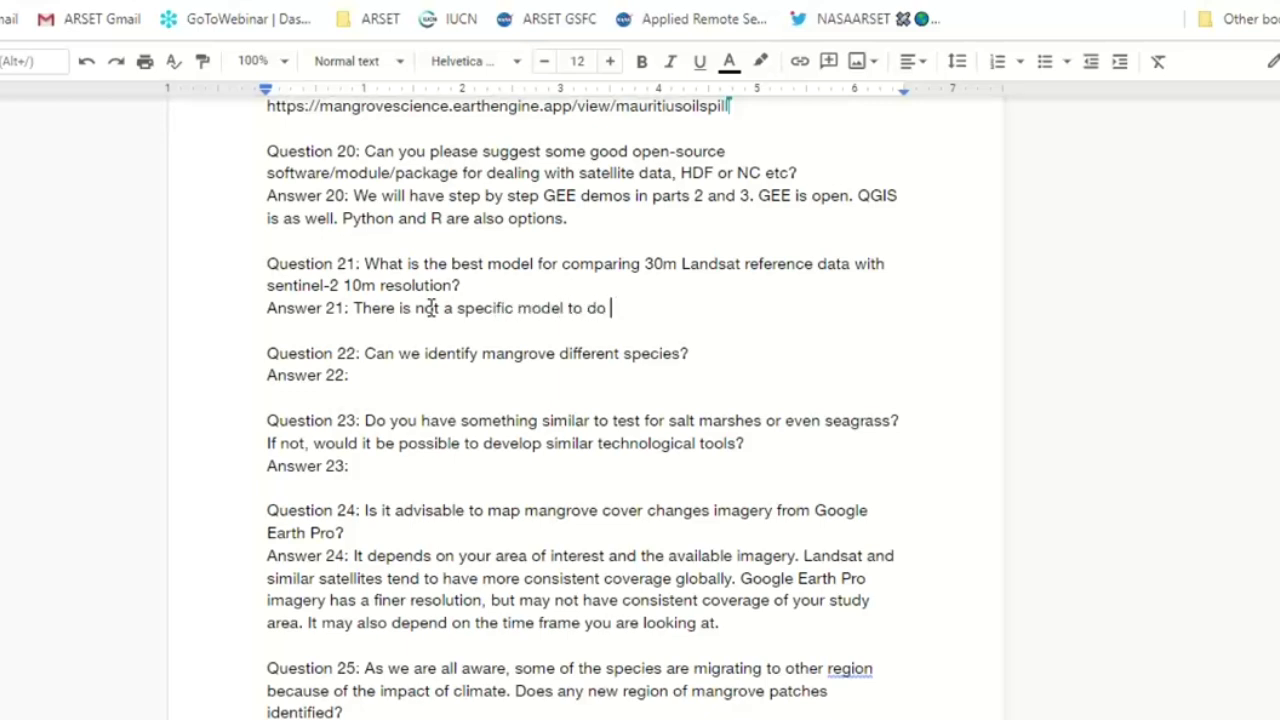
{"action": "type", "text": "this. It is verty depend"}
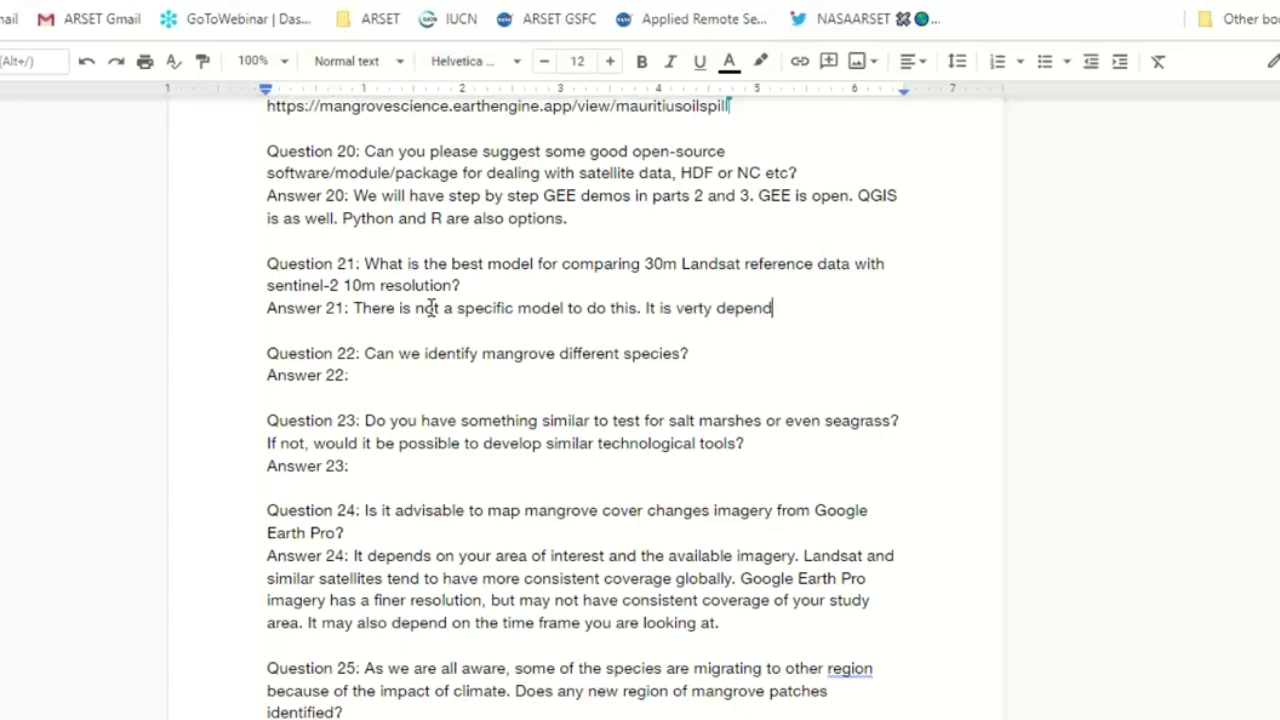
{"action": "type", "text": "ednton the site and the daa"}
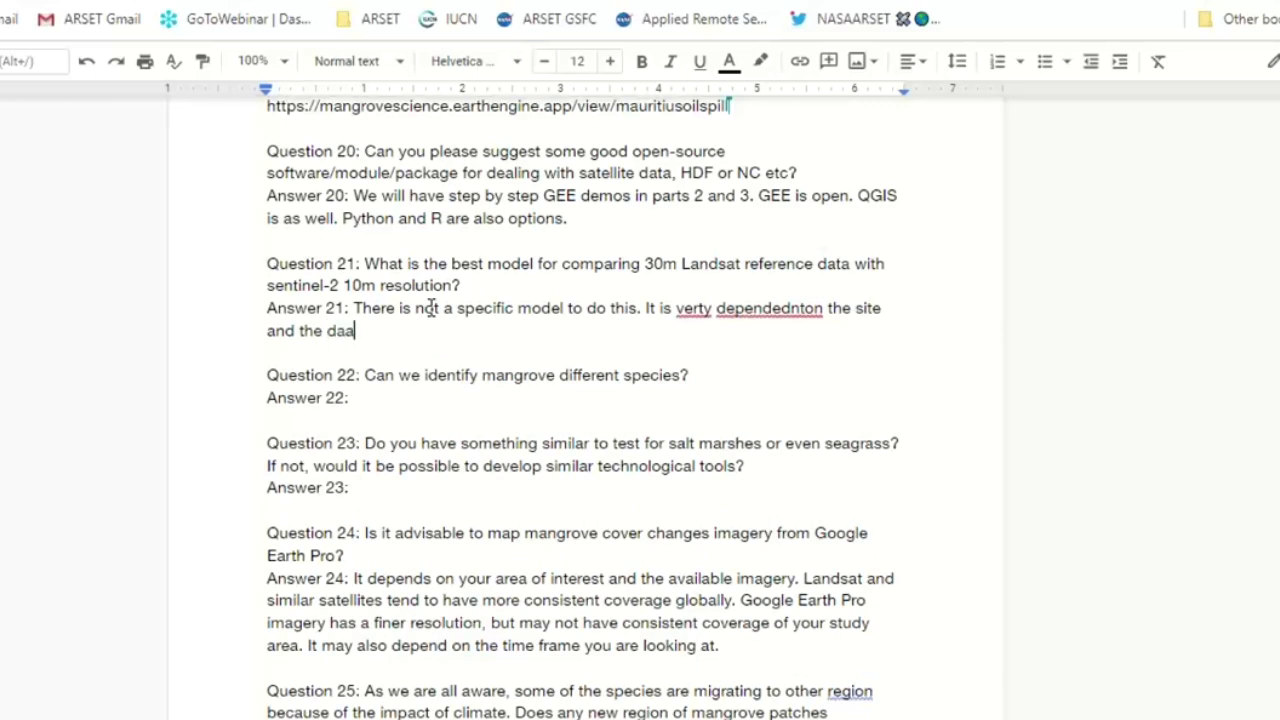
{"action": "key", "text": "BackSpace"}
{"action": "type", "text": "tasets you are wor"}
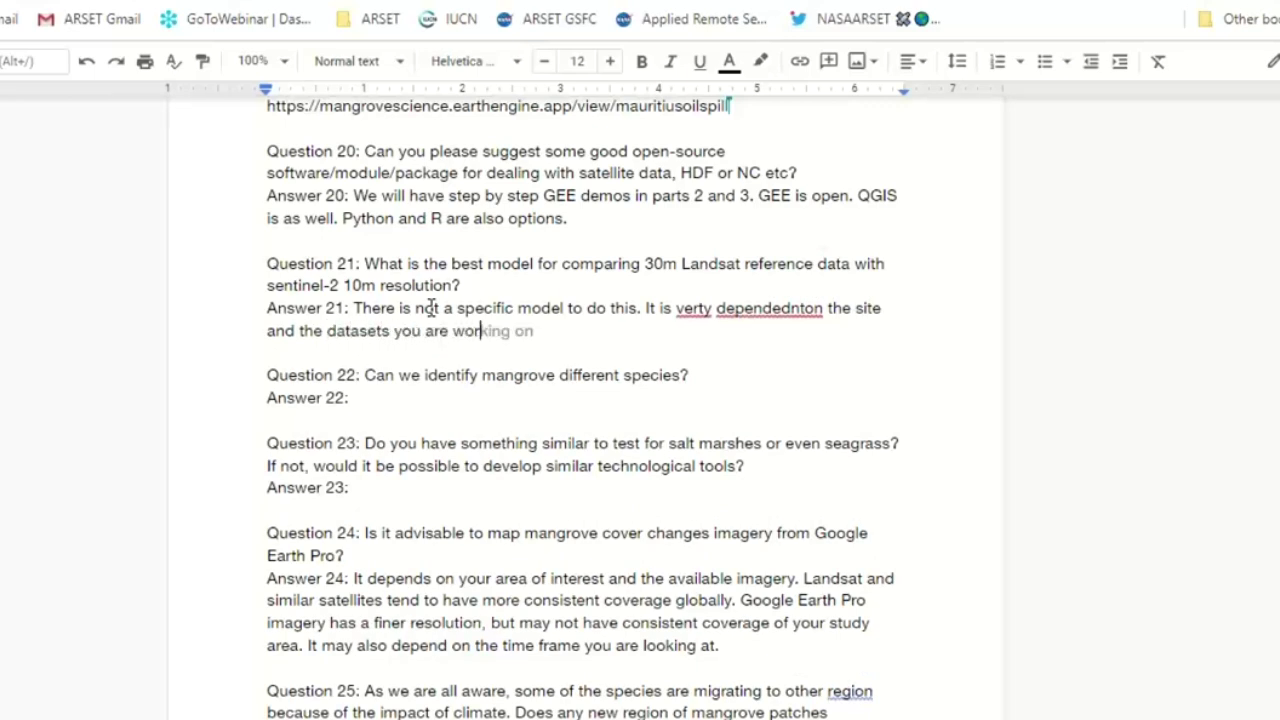
{"action": "type", "text": "king with. Decrease the re"}
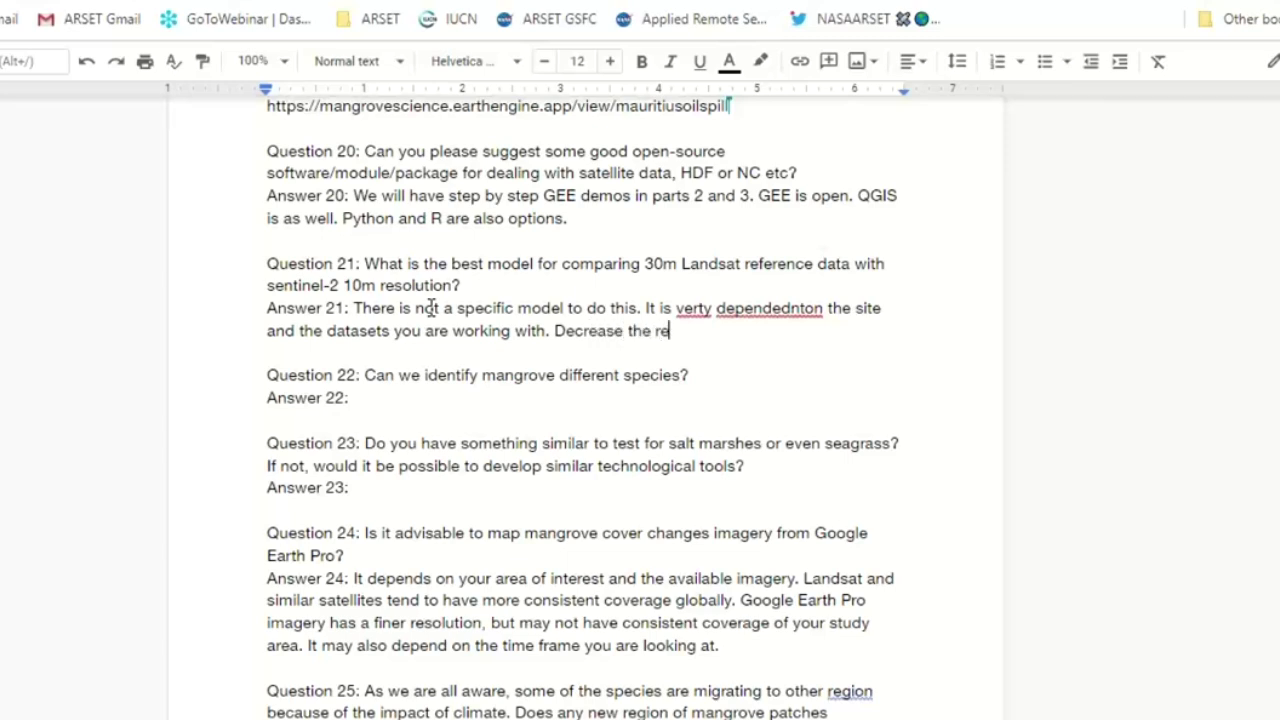
{"action": "key", "text": "BackSpace"}
{"action": "key", "text": "BackSpace"}
{"action": "key", "text": "BackSpace"}
{"action": "key", "text": "BackSpace"}
{"action": "key", "text": "BackSpace"}
{"action": "key", "text": "BackSpace"}
{"action": "key", "text": "BackSpace"}
{"action": "key", "text": "BackSpace"}
{"action": "key", "text": "BackSpace"}
{"action": "key", "text": "BackSpace"}
{"action": "key", "text": "BackSpace"}
{"action": "key", "text": "BackSpace"}
{"action": "key", "text": "BackSpace"}
{"action": "key", "text": "BackSpace"}
{"action": "key", "text": "BackSpace"}
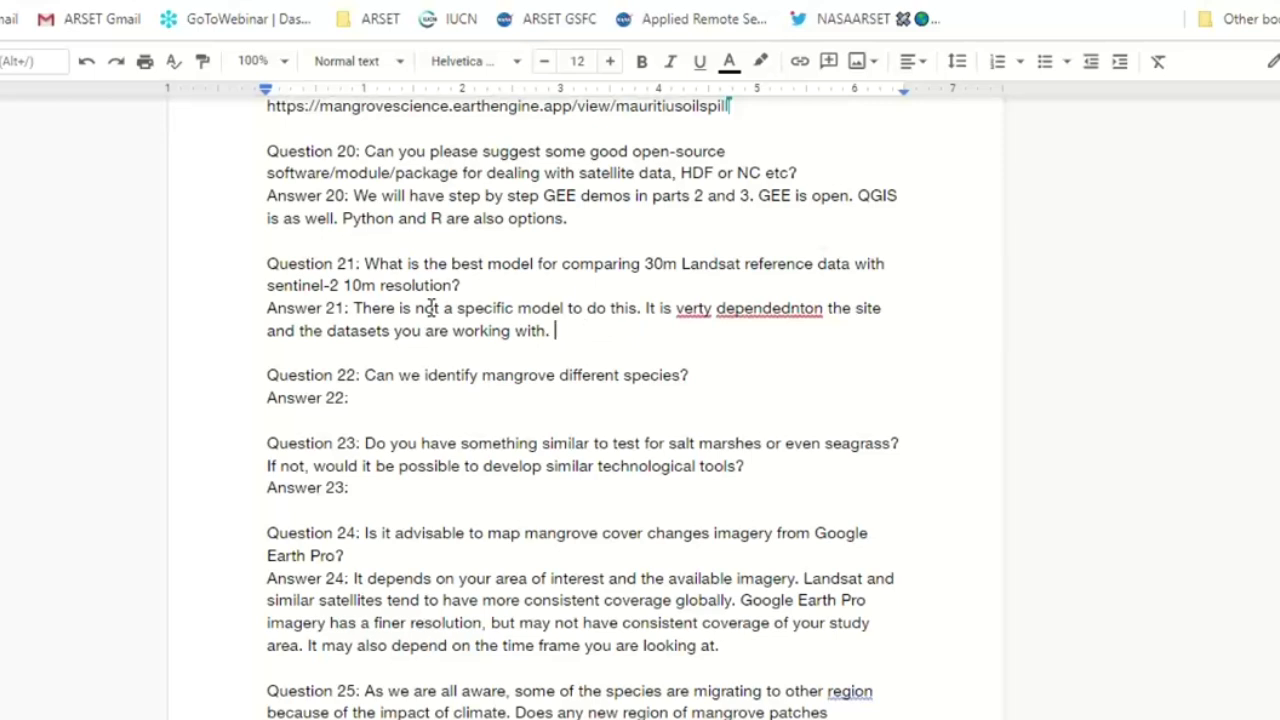
Correct the misspelled "verty dependednton" in Answer 21 to "very dependent on"
{"action": "left_click", "coordinate": [697, 310]}
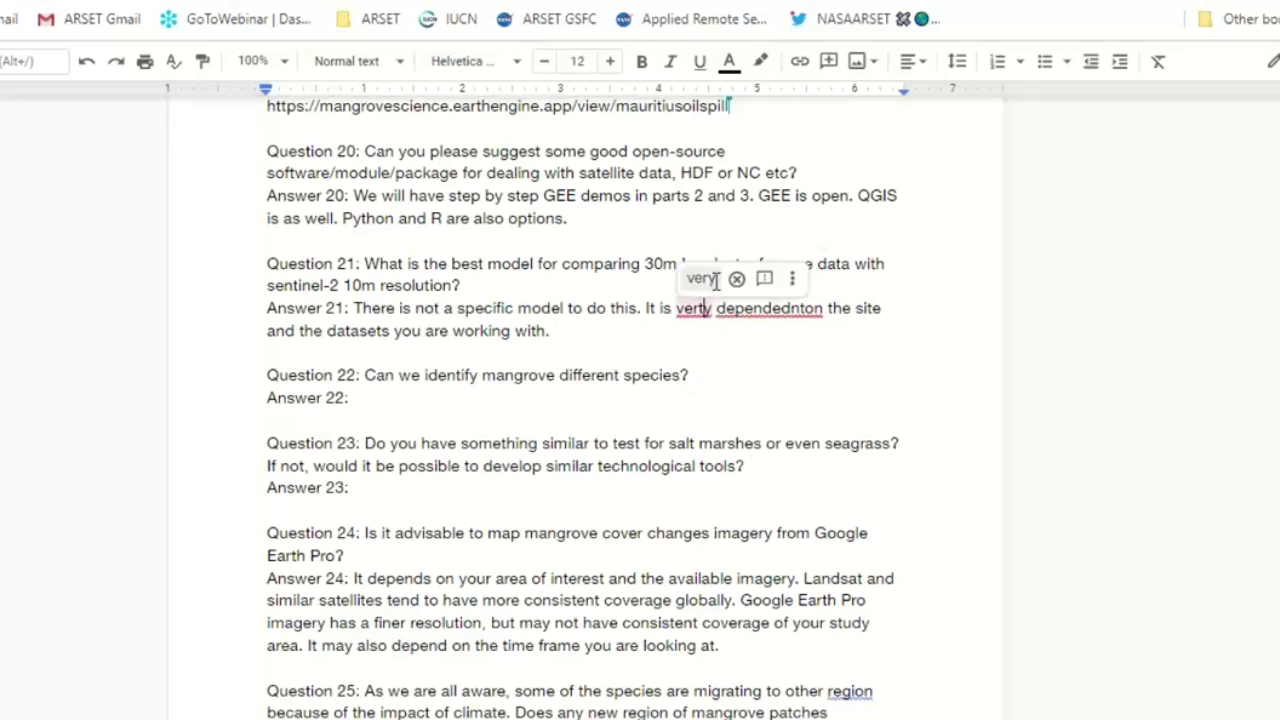
{"action": "left_click", "coordinate": [705, 279]}
{"action": "left_click", "coordinate": [785, 281]}
{"action": "left_click", "coordinate": [795, 318]}
{"action": "type", "text": "on"}
{"action": "left_click", "coordinate": [438, 396]}
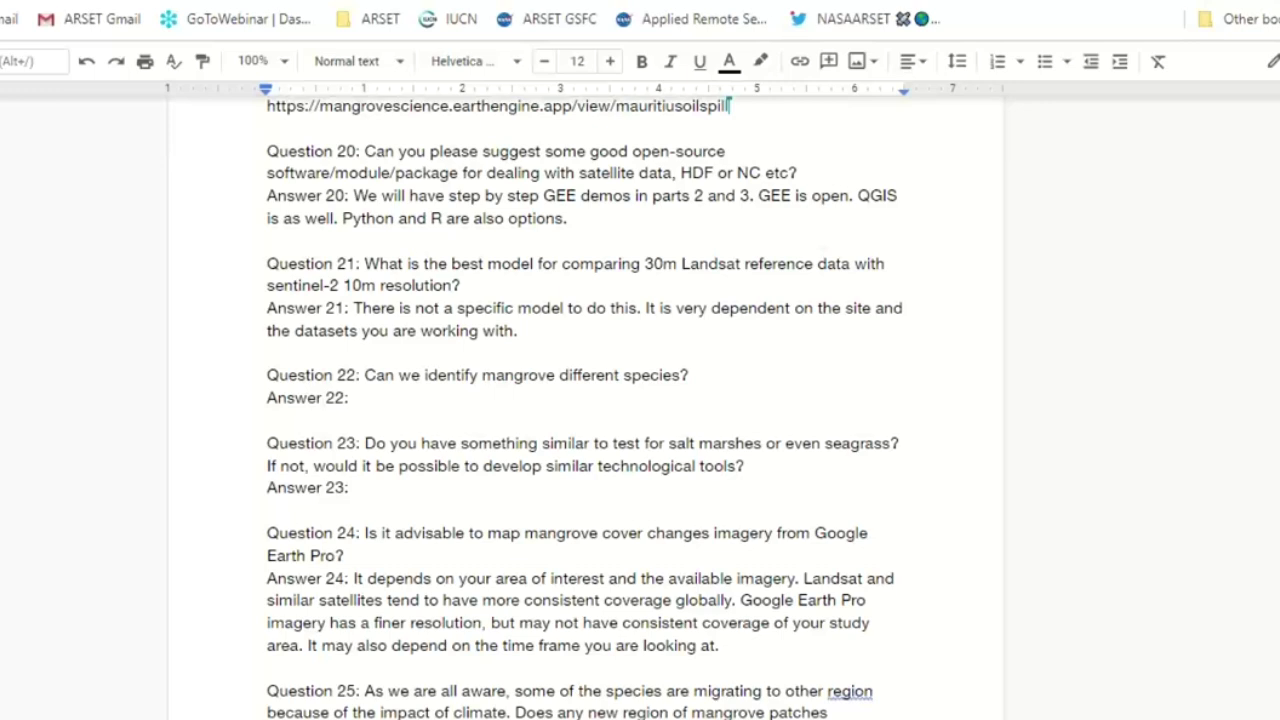
Start Answer 22 with the sentence "Species distinction is hard with Landsat."
{"action": "left_click", "coordinate": [486, 395]}
{"action": "scroll", "coordinate": [486, 395], "scroll_direction": "up", "scroll_amount": 1}
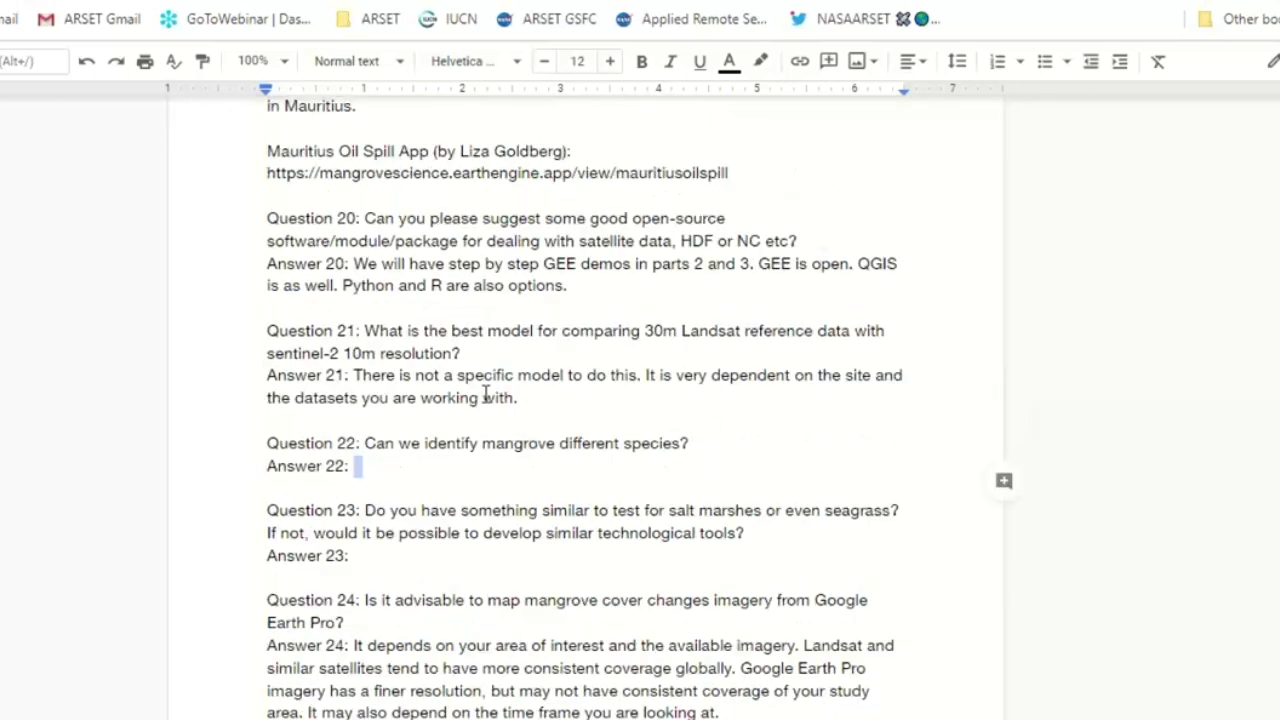
{"action": "type", "text": "Species "}
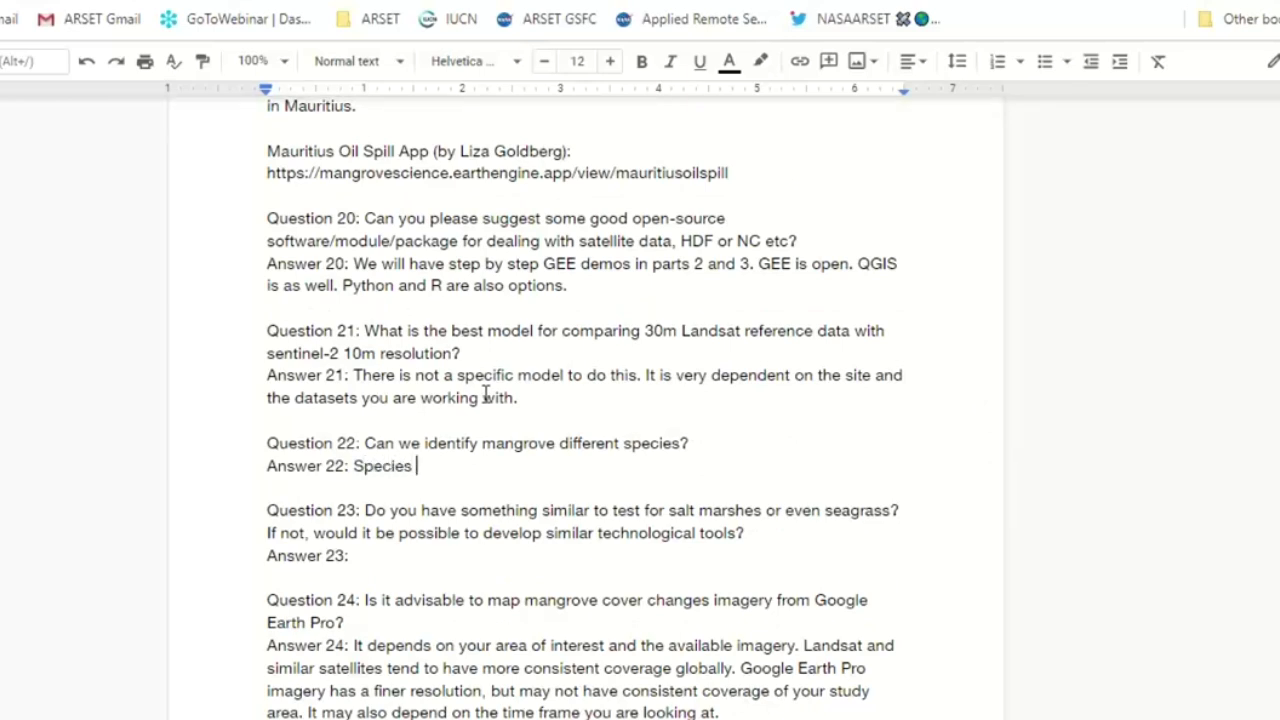
{"action": "type", "text": "distinction is hard with Landsat/"}
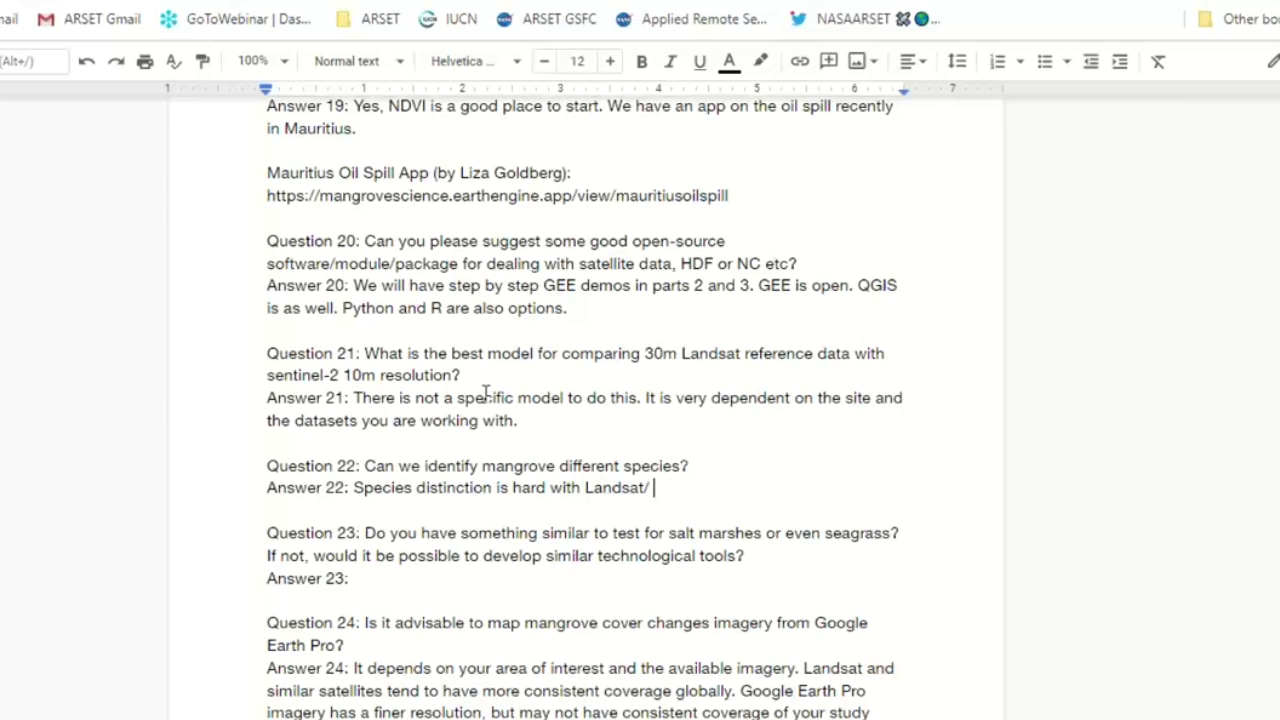
{"action": "key", "text": "BackSpace"}
{"action": "key", "text": "BackSpace"}
{"action": "type", "text": "."}
Add the sentence "Combining diff types of space-bourne data helps this process." to Answer 22
{"action": "type", "text": "Combining diff"}
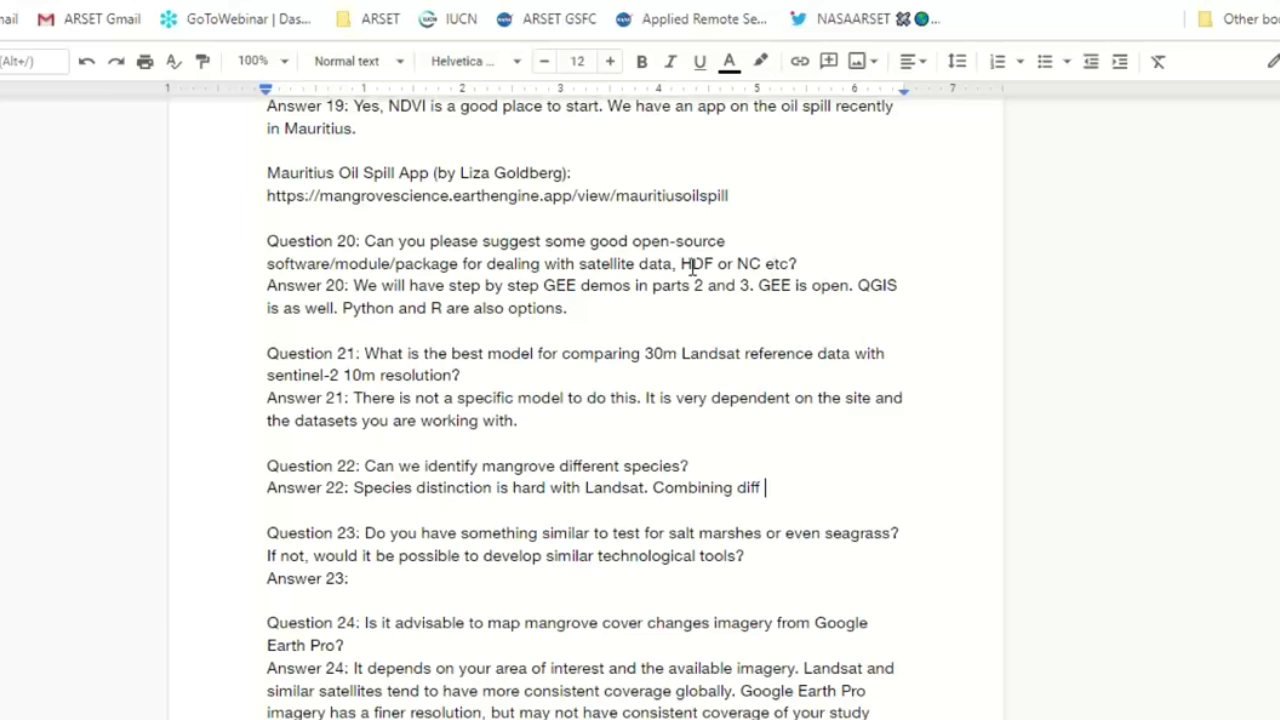
{"action": "type", "text": " types of "}
{"action": "type", "text": "space"}
{"action": "type", "text": "-biurne"}
{"action": "key", "text": "BackSpace"}
{"action": "key", "text": "BackSpace"}
{"action": "key", "text": "BackSpace"}
{"action": "key", "text": "BackSpace"}
{"action": "key", "text": "BackSpace"}
{"action": "key", "text": "BackSpace"}
{"action": "type", "text": "ou"}
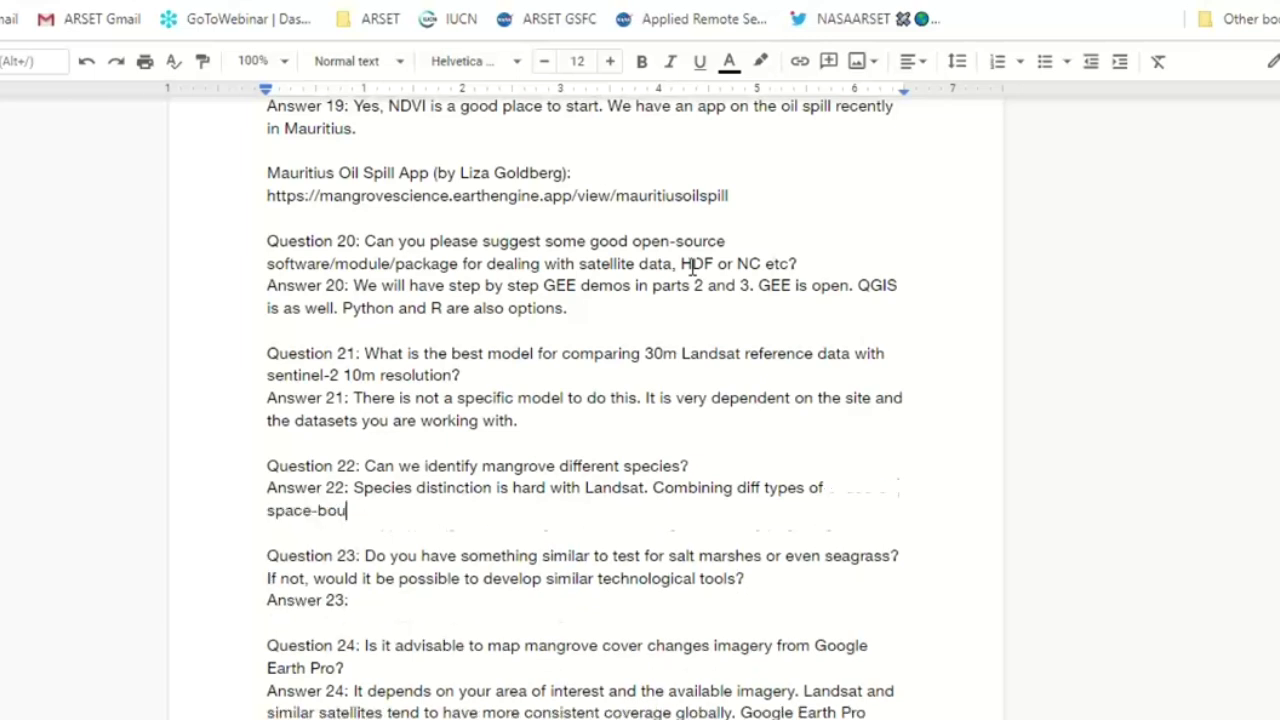
{"action": "type", "text": "rne data he"}
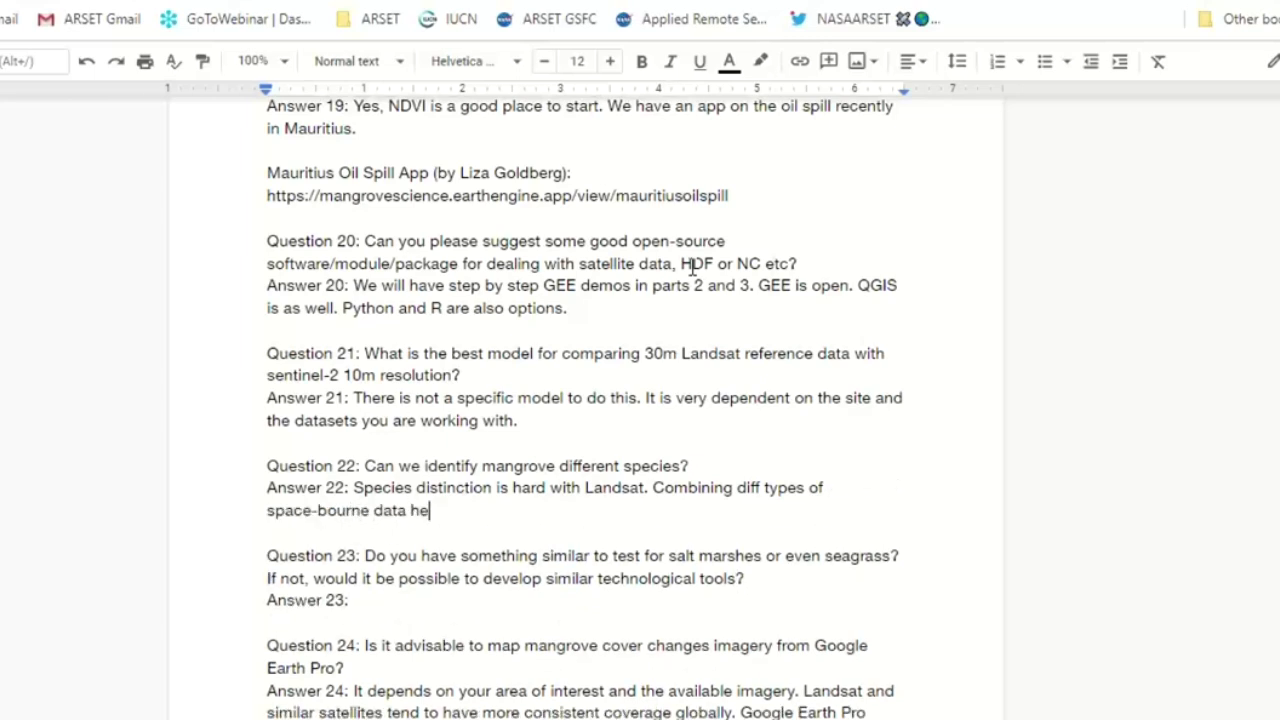
{"action": "type", "text": "lps this process. "}
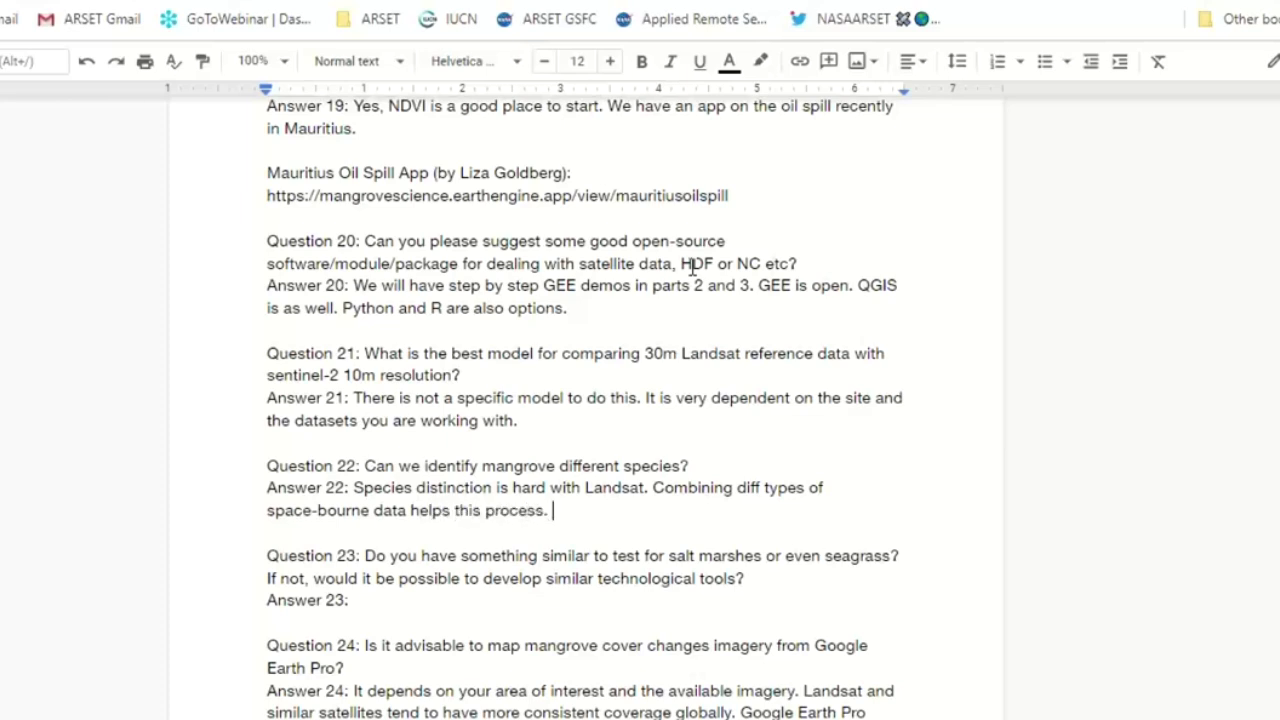
Complete Answer 22 with "In situ measurements will be valuable here"
{"action": "type", "text": "In situ will be"}
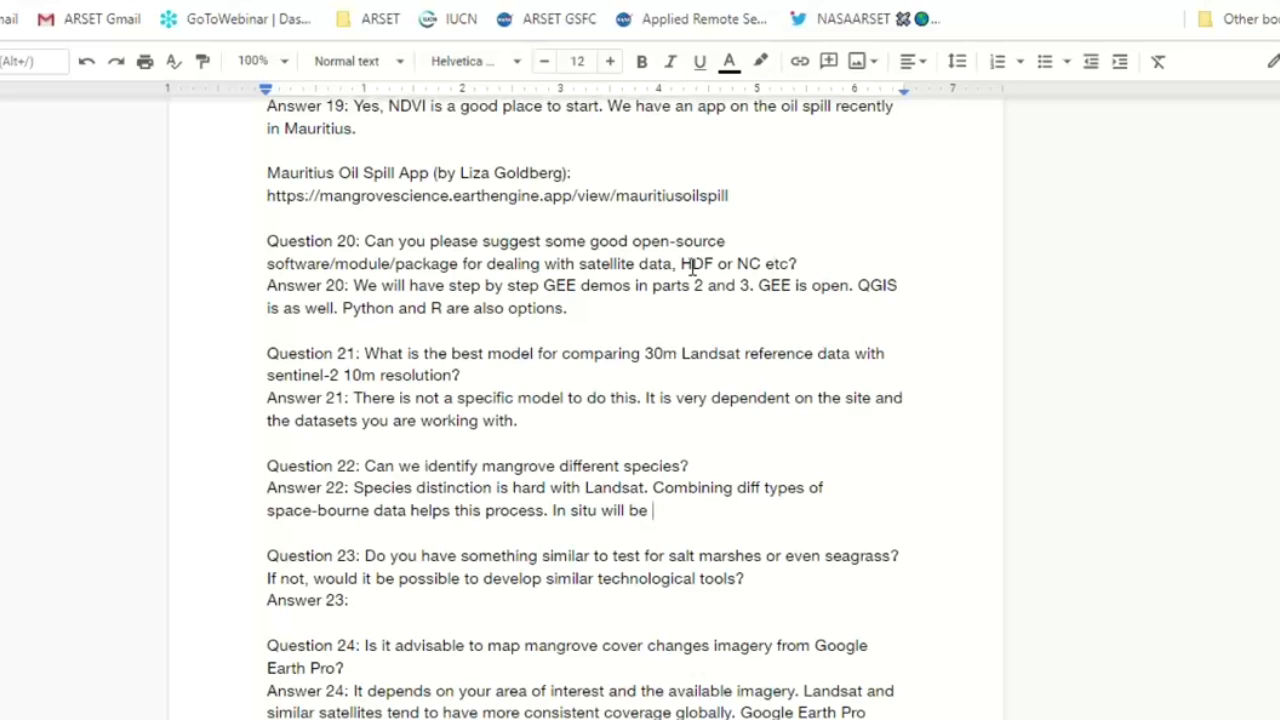
{"action": "type", "text": "valuable "}
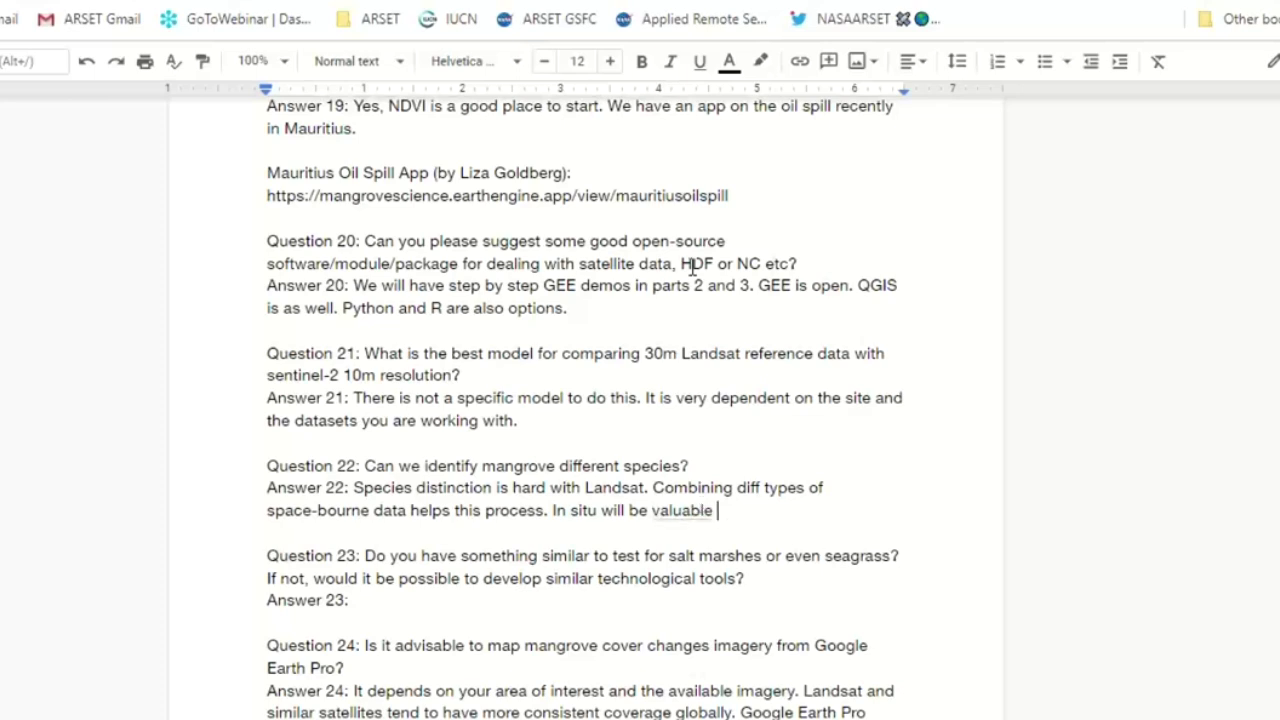
{"action": "type", "text": "here"}
{"action": "left_click", "coordinate": [602, 511]}
{"action": "type", "text": "inasurements"}
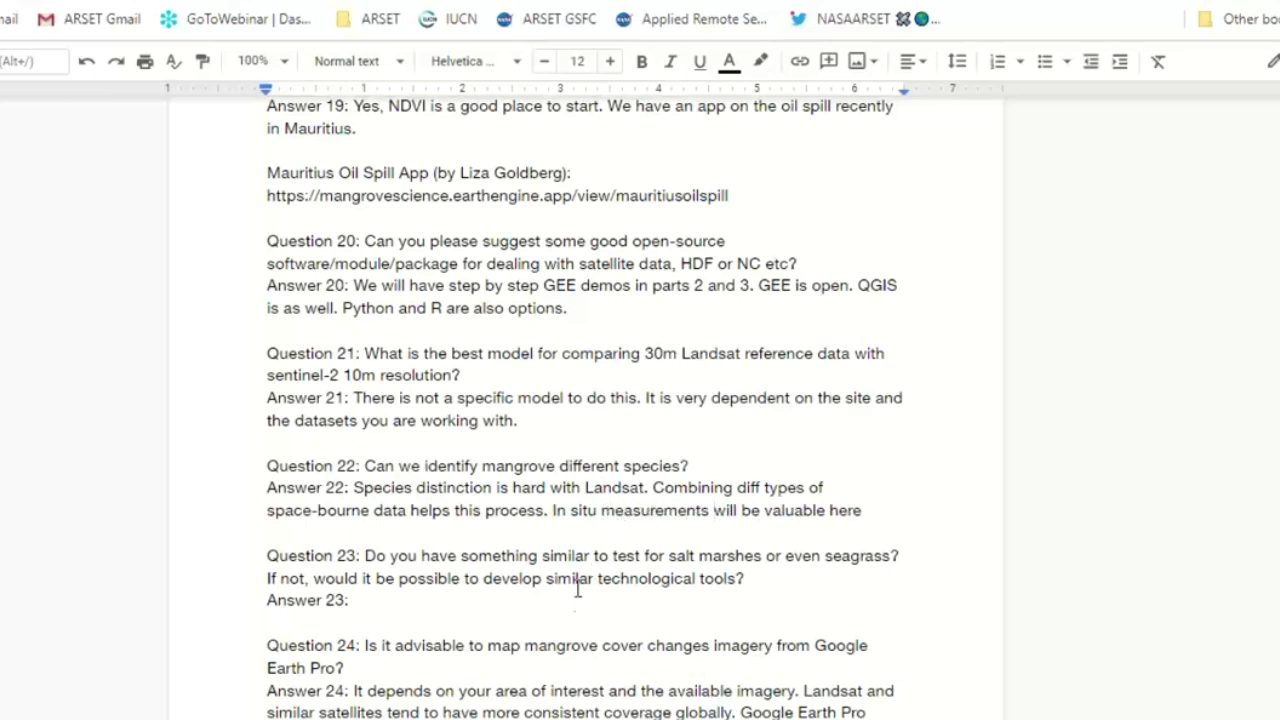
Start Answer 23 with the sentence "Seagrass is diff bc it is submerged."
{"action": "scroll", "coordinate": [580, 590], "scroll_direction": "down", "scroll_amount": 3}
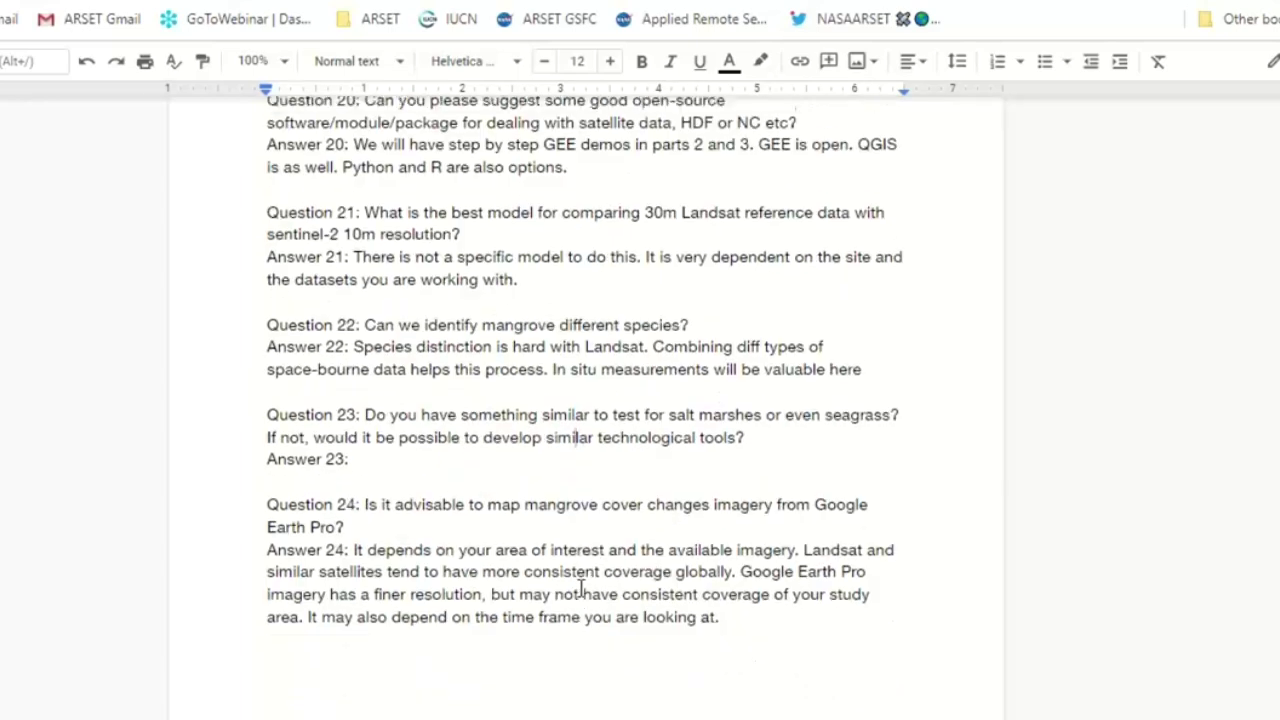
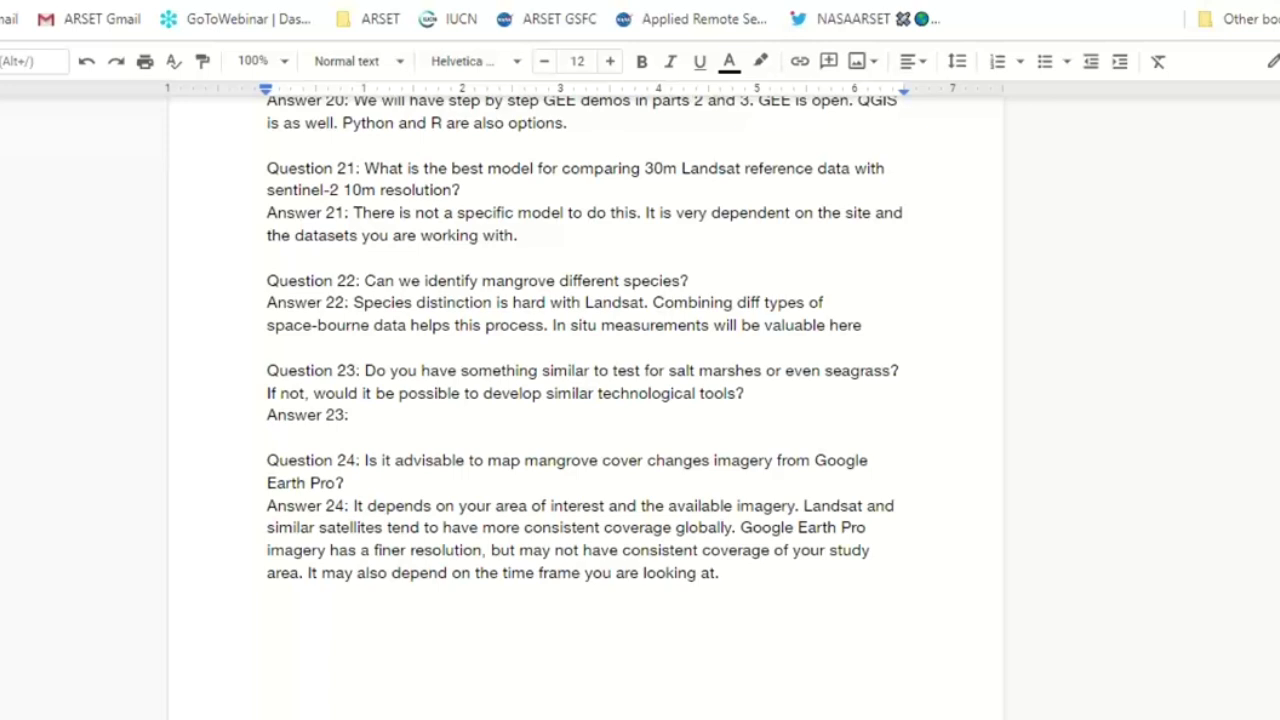
{"action": "double_click", "coordinate": [555, 420]}
{"action": "type", "text": "Seagras is di"}
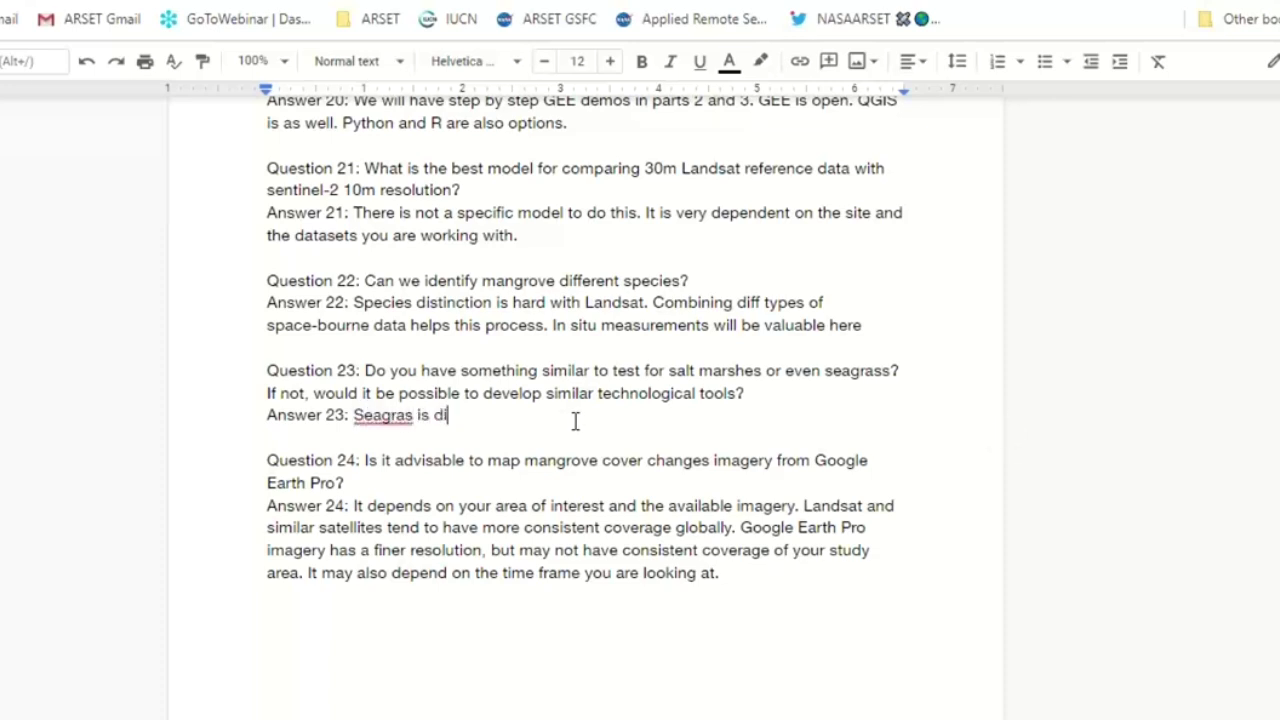
{"action": "type", "text": "ff bc it is subm"}
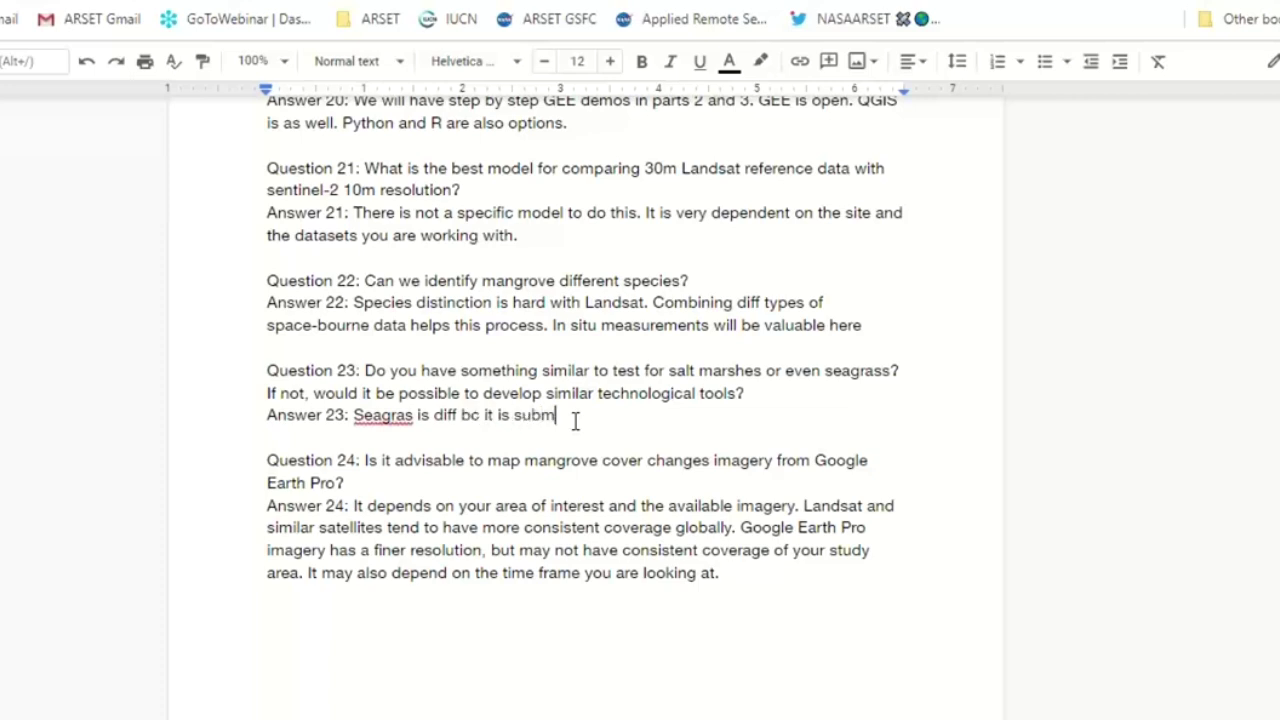
{"action": "type", "text": "erged."}
{"action": "left_click", "coordinate": [415, 418]}
{"action": "type", "text": "s"}
{"action": "left_click", "coordinate": [617, 416]}
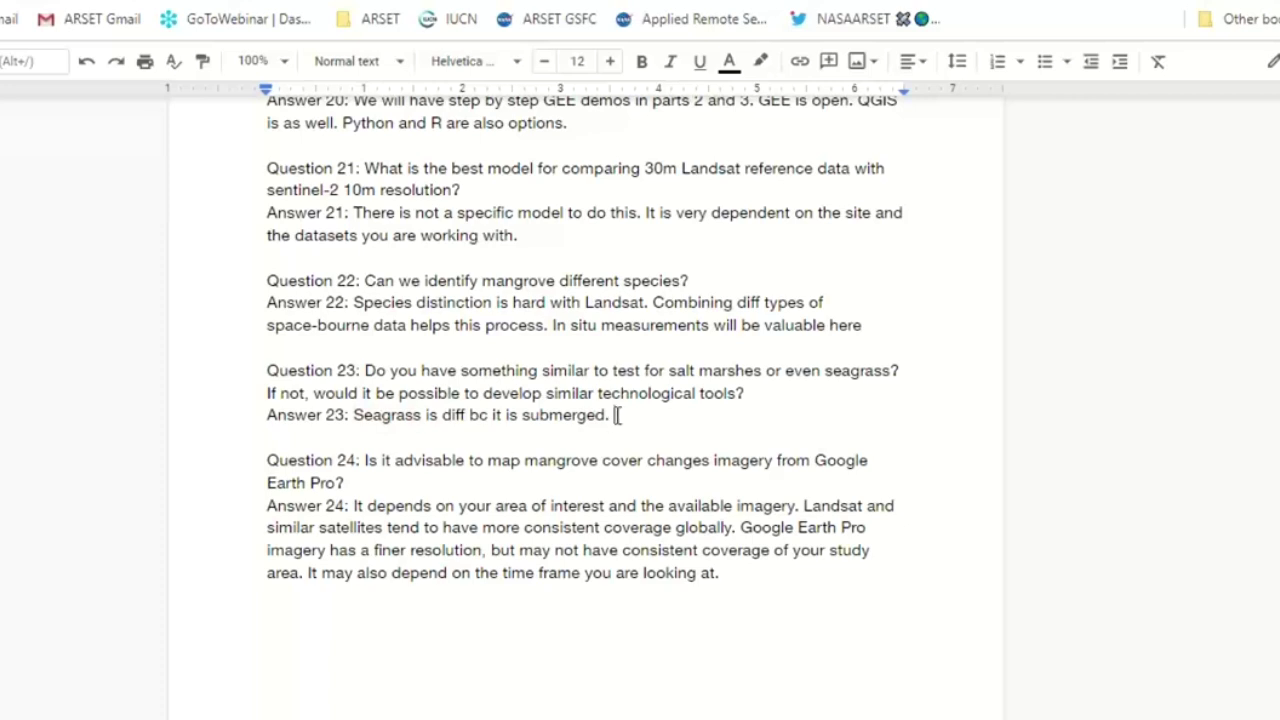
Add the sentence "But those methods are being developed." to the end of Answer 23
{"action": "type", "text": "But that field is"}
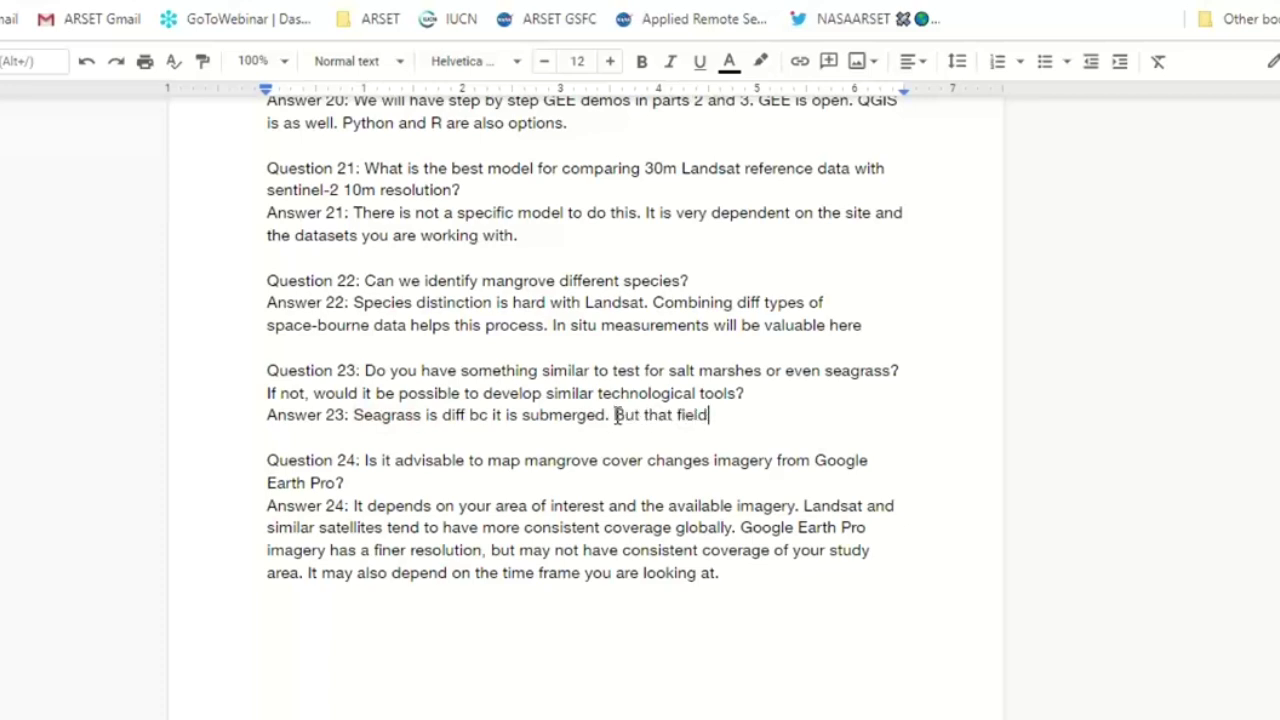
{"action": "key", "text": "BackSpace"}
{"action": "key", "text": "BackSpace"}
{"action": "key", "text": "BackSpace"}
{"action": "key", "text": "BackSpace"}
{"action": "key", "text": "BackSpace"}
{"action": "key", "text": "BackSpace"}
{"action": "key", "text": "BackSpace"}
{"action": "key", "text": "BackSpace"}
{"action": "key", "text": "BackSpace"}
{"action": "key", "text": "BackSpace"}
{"action": "key", "text": "BackSpace"}
{"action": "type", "text": "ose methoda are being "}
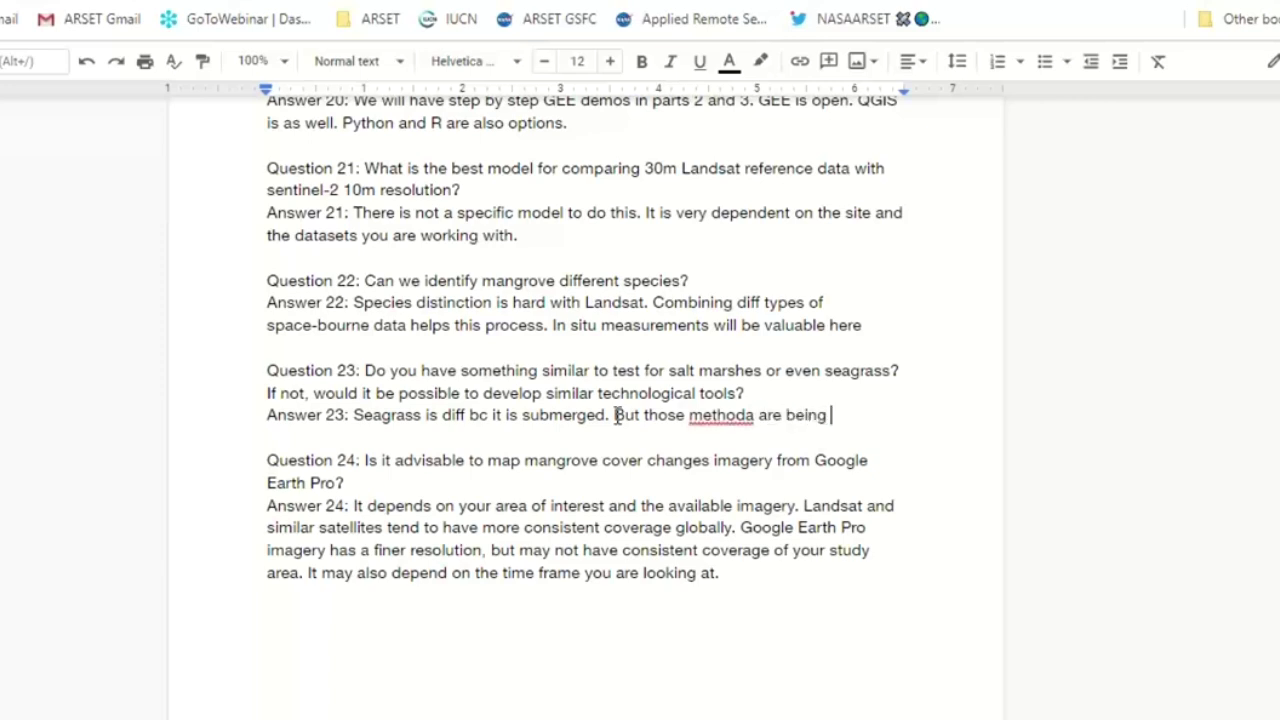
{"action": "type", "text": "developed."}
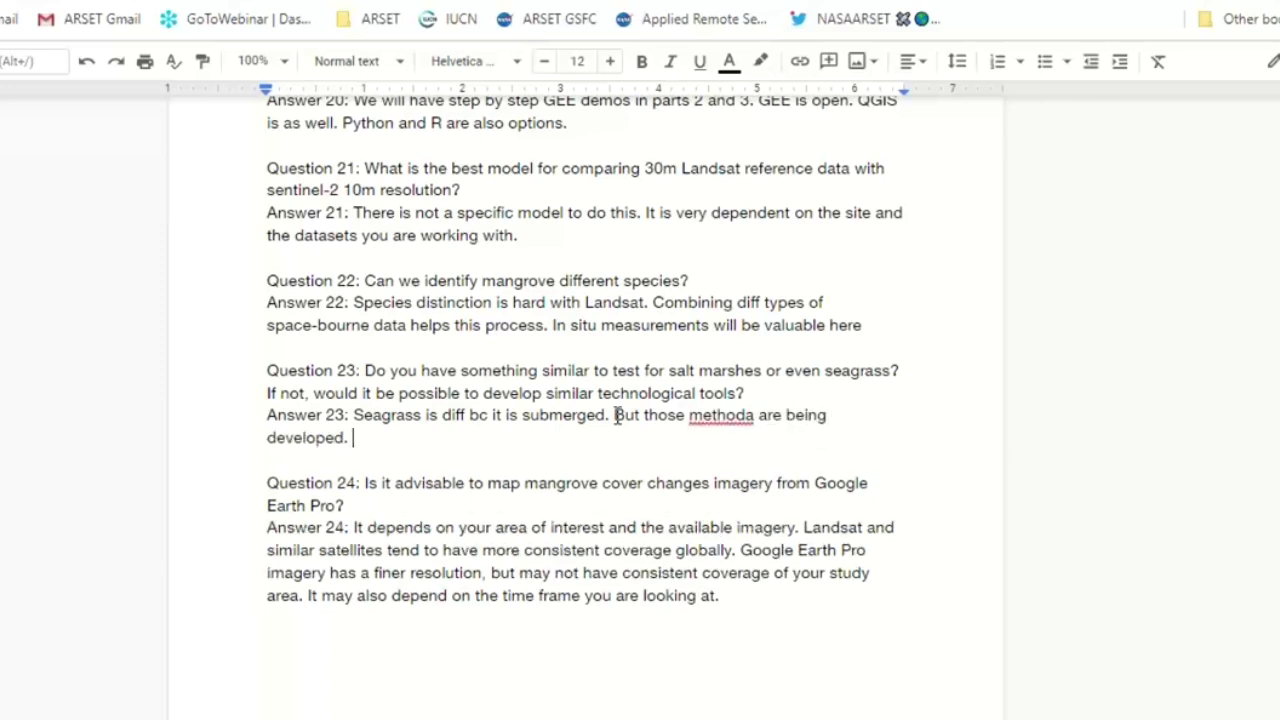
{"action": "left_click", "coordinate": [755, 415]}
{"action": "key", "text": "BackSpace"}
{"action": "type", "text": "s"}
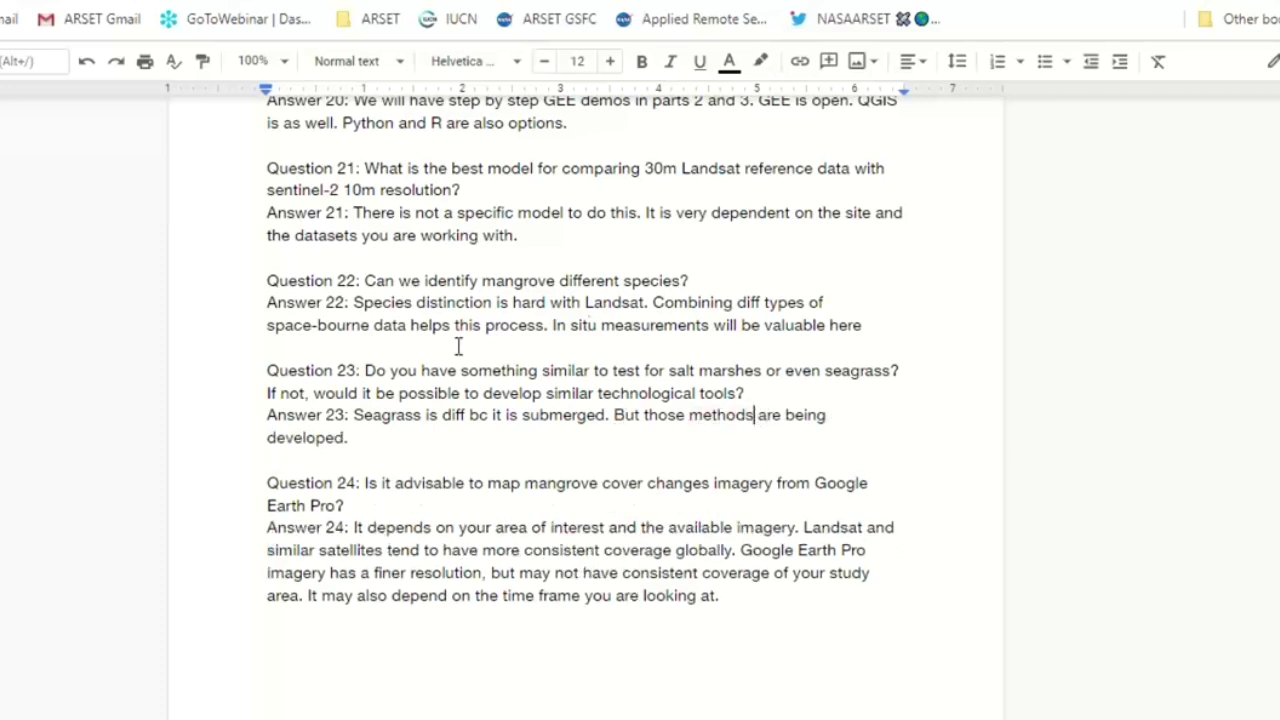
{"action": "left_click", "coordinate": [400, 436]}
{"action": "left_click", "coordinate": [741, 605]}
Delete the leftover "identified?" and its empty line after the end of Question 25
{"action": "scroll", "coordinate": [741, 607], "scroll_direction": "down", "scroll_amount": 2}
{"action": "scroll", "coordinate": [741, 607], "scroll_direction": "down", "scroll_amount": 3}
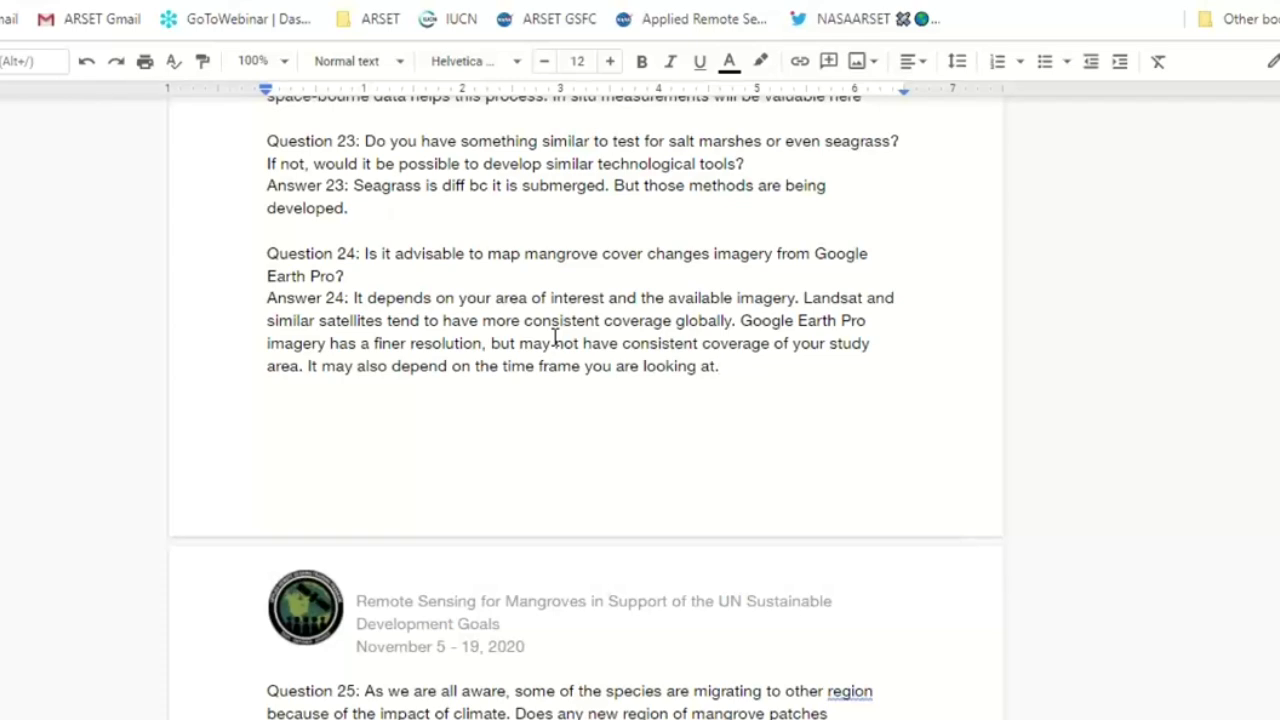
{"action": "scroll", "coordinate": [557, 335], "scroll_direction": "up", "scroll_amount": 2}
{"action": "scroll", "coordinate": [575, 515], "scroll_direction": "down", "scroll_amount": 5}
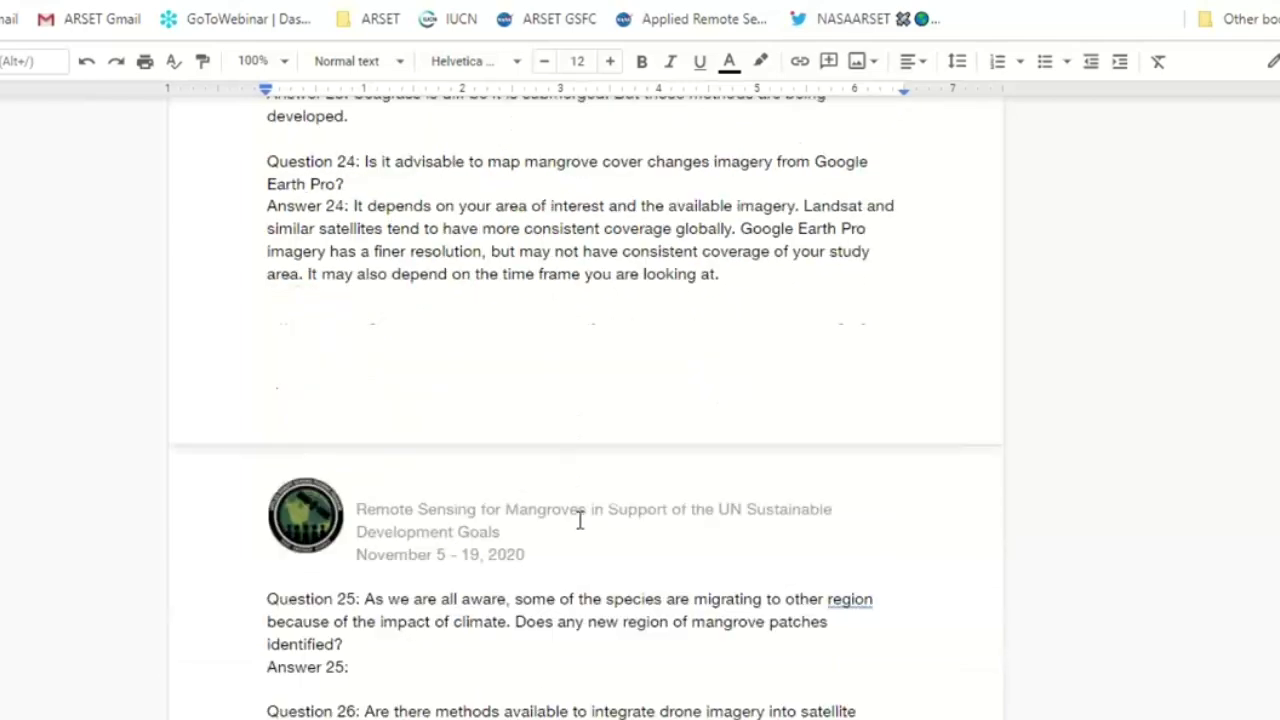
{"action": "scroll", "coordinate": [579, 520], "scroll_direction": "up", "scroll_amount": 2}
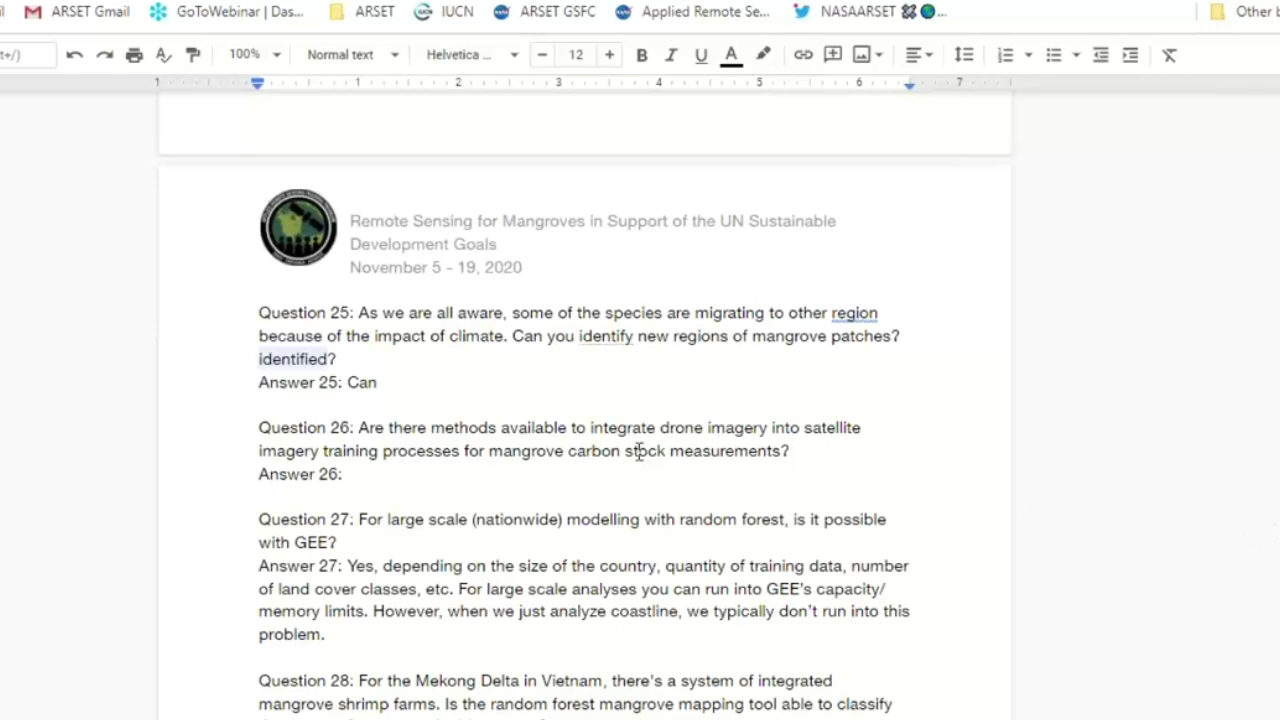
{"action": "left_click", "coordinate": [424, 389]}
{"action": "left_click", "coordinate": [431, 393]}
{"action": "left_click", "coordinate": [345, 358]}
{"action": "key", "text": "BackSpace"}
{"action": "key", "text": "BackSpace"}
{"action": "key", "text": "BackSpace"}
{"action": "key", "text": "BackSpace"}
{"action": "key", "text": "BackSpace"}
{"action": "key", "text": "BackSpace"}
{"action": "key", "text": "BackSpace"}
{"action": "key", "text": "BackSpace"}
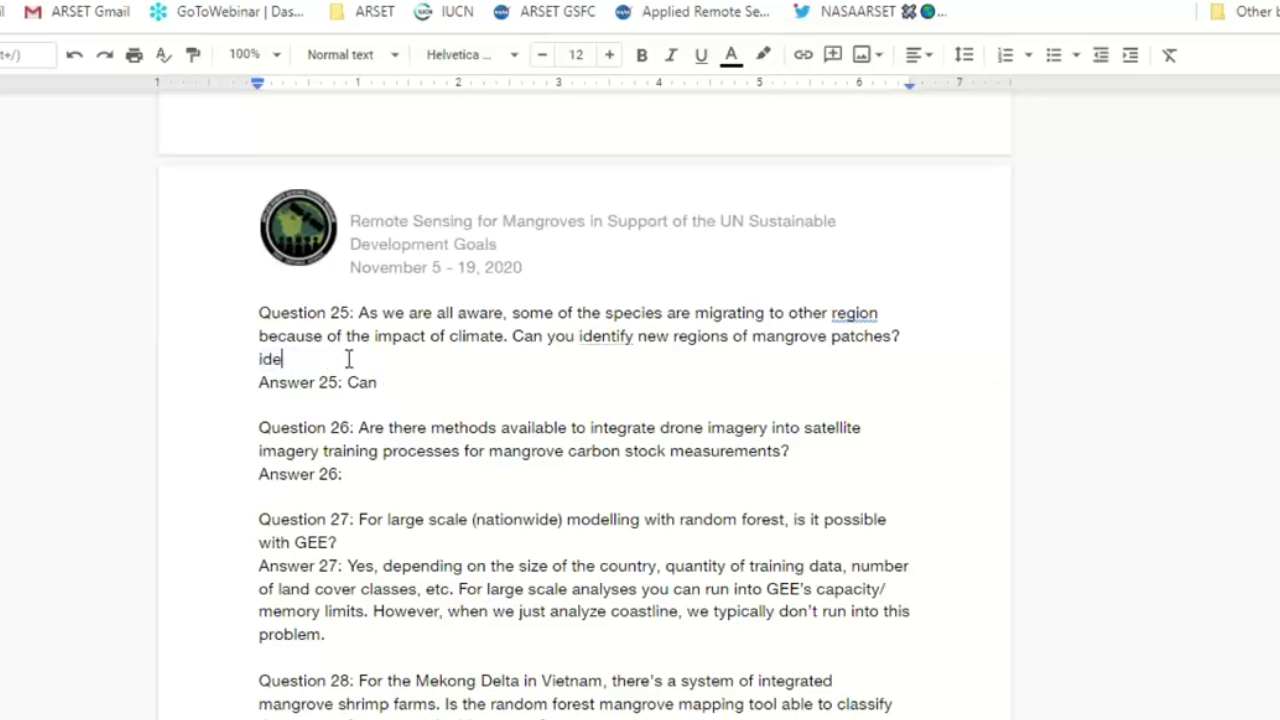
{"action": "key", "text": "BackSpace"}
{"action": "key", "text": "BackSpace"}
{"action": "key", "text": "BackSpace"}
{"action": "key", "text": "BackSpace"}
Replace "Can" in Answer 25 with "Distribution given climate change"
{"action": "left_click", "coordinate": [379, 360]}
{"action": "key", "text": "BackSpace"}
{"action": "key", "text": "BackSpace"}
{"action": "key", "text": "BackSpace"}
{"action": "type", "text": "D"}
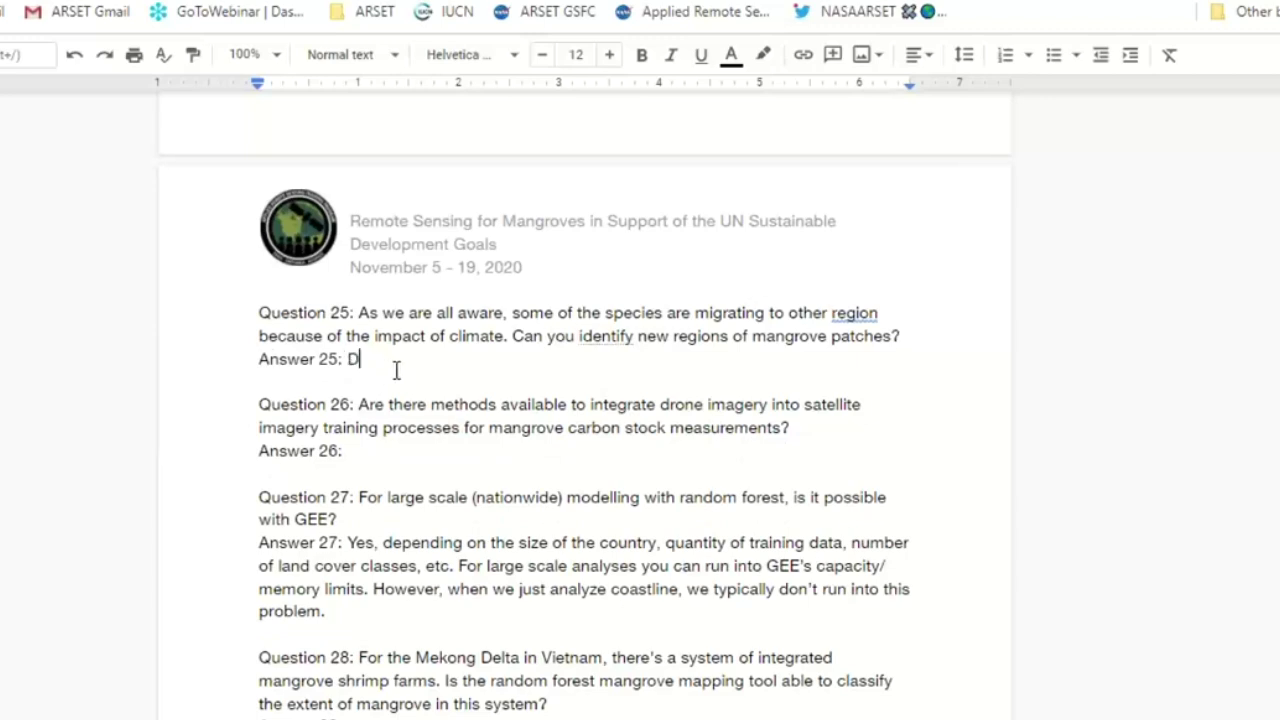
{"action": "type", "text": "istributio"}
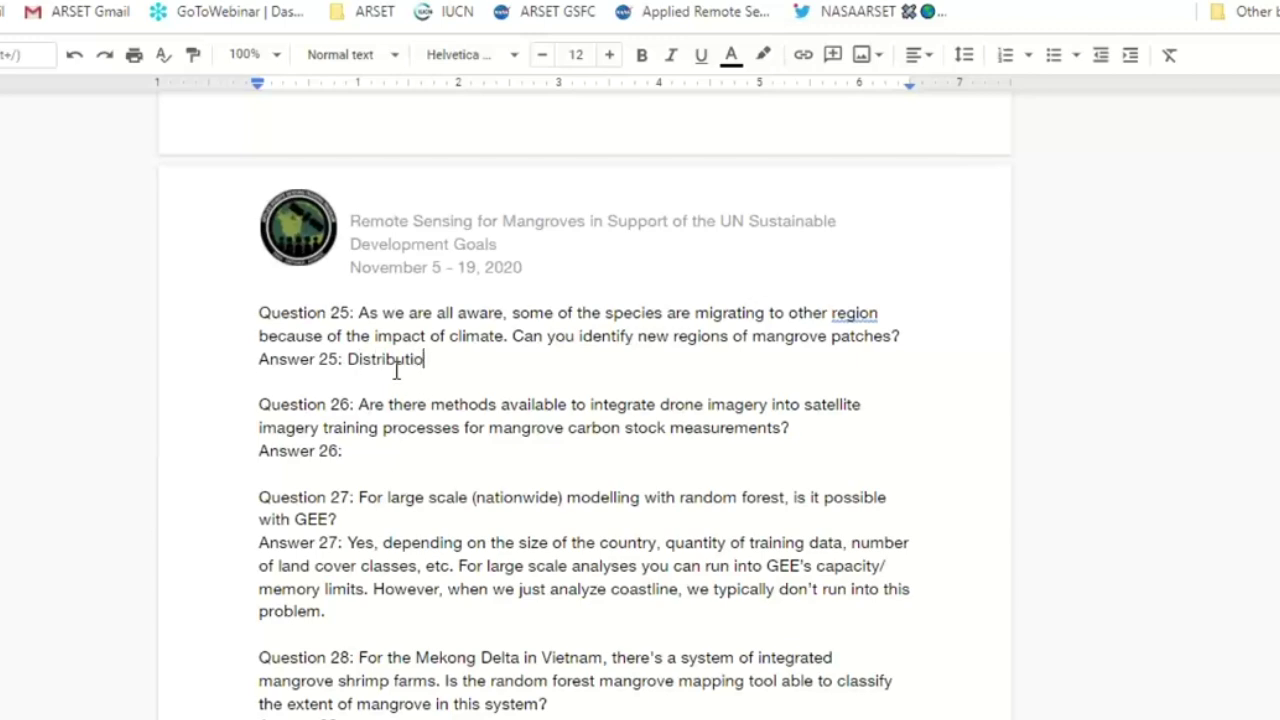
{"action": "type", "text": "n given climate"}
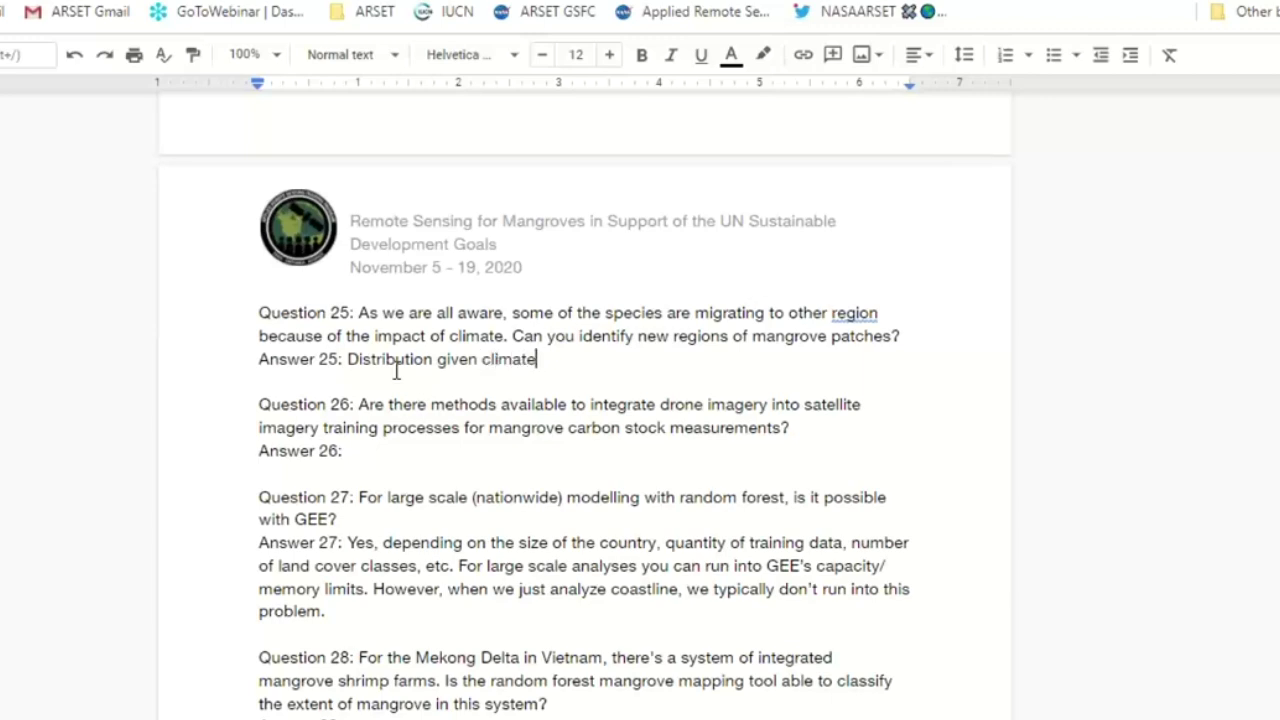
{"action": "type", "text": " change "}
Continue Answer 25 with the sentence "This is mangrove migration in regions in the Northern hemisphere they are moving north."
{"action": "type", "text": " This is m"}
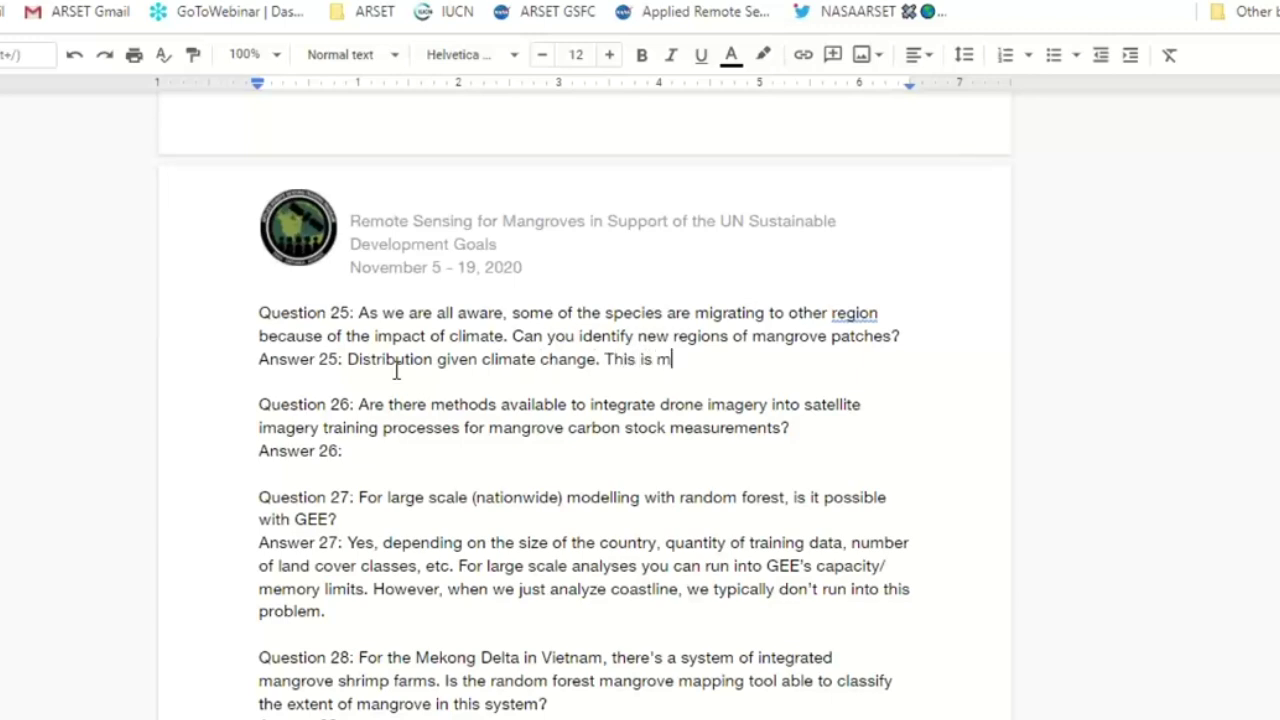
{"action": "type", "text": "angrove mig"}
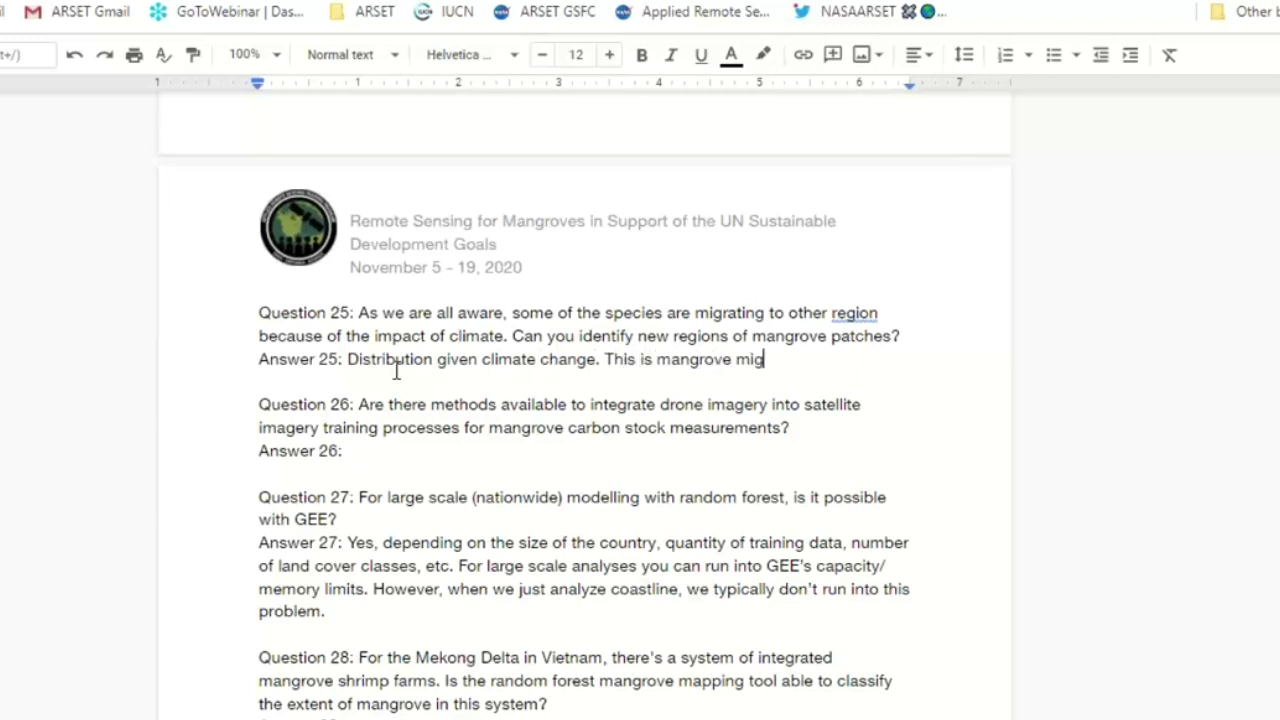
{"action": "type", "text": "ration."}
{"action": "key", "text": "BackSpace"}
{"action": "key", "text": "BackSpace"}
{"action": "type", "text": "in region"}
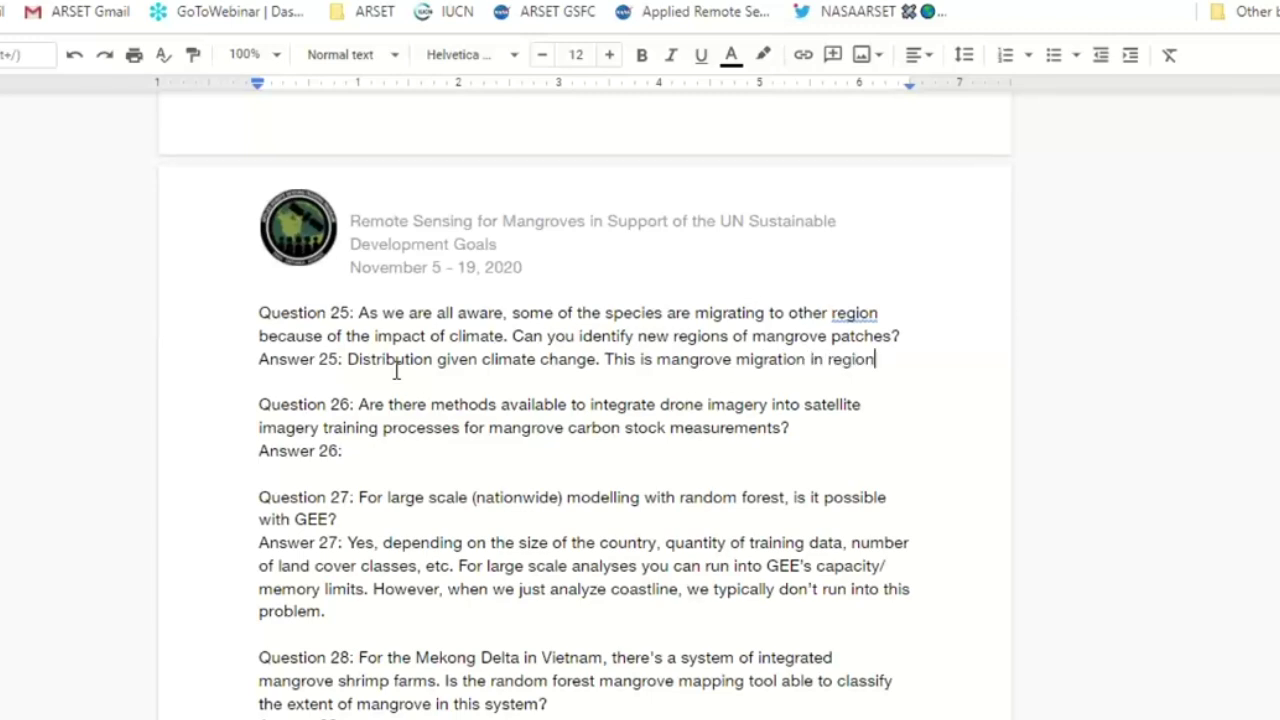
{"action": "type", "text": "s we are"}
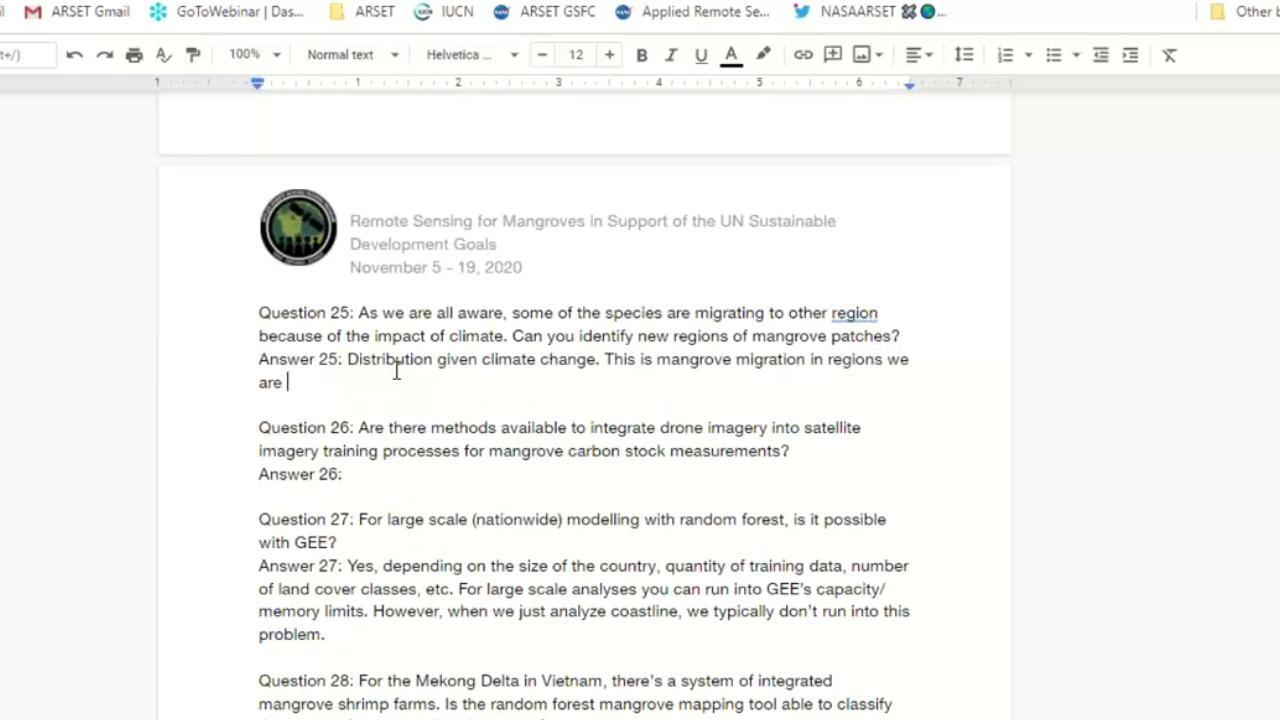
{"action": "key", "text": "BackSpace"}
{"action": "key", "text": "BackSpace"}
{"action": "key", "text": "BackSpace"}
{"action": "key", "text": "BackSpace"}
{"action": "key", "text": "BackSpace"}
{"action": "key", "text": "BackSpace"}
{"action": "key", "text": "BackSpace"}
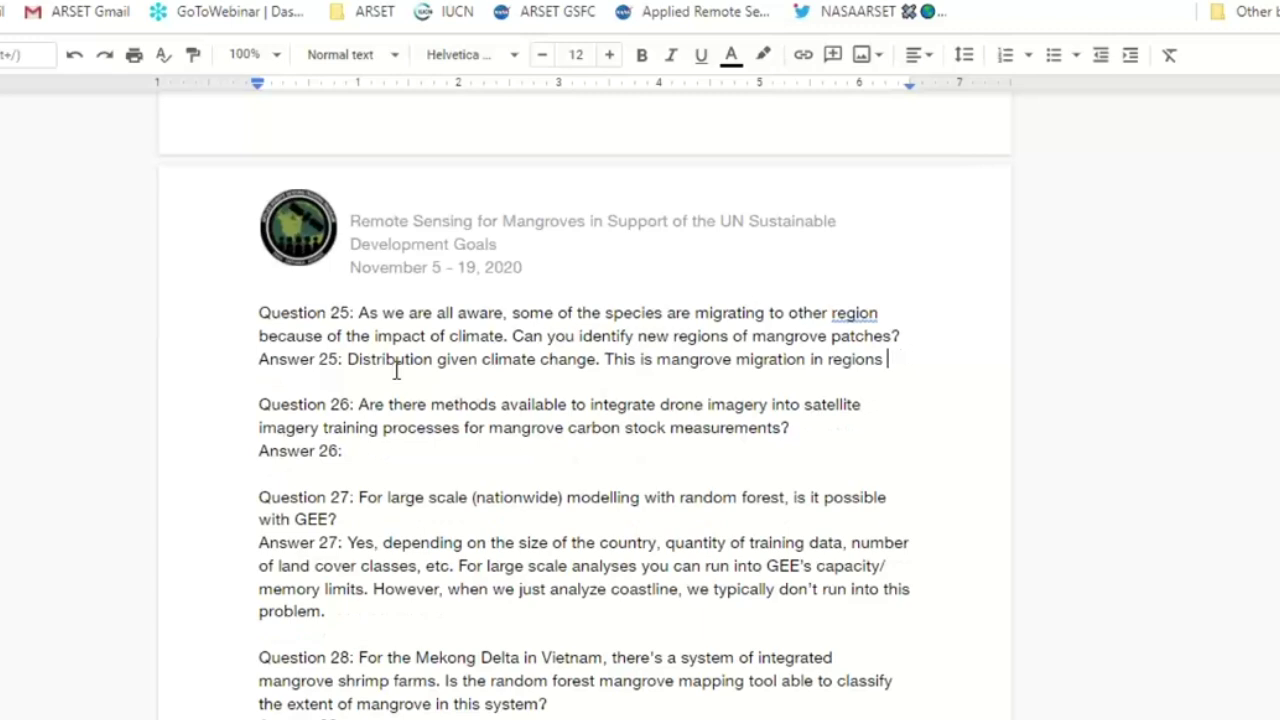
{"action": "type", "text": "in the Northern hemisphere they ar"}
{"action": "type", "text": "e m"}
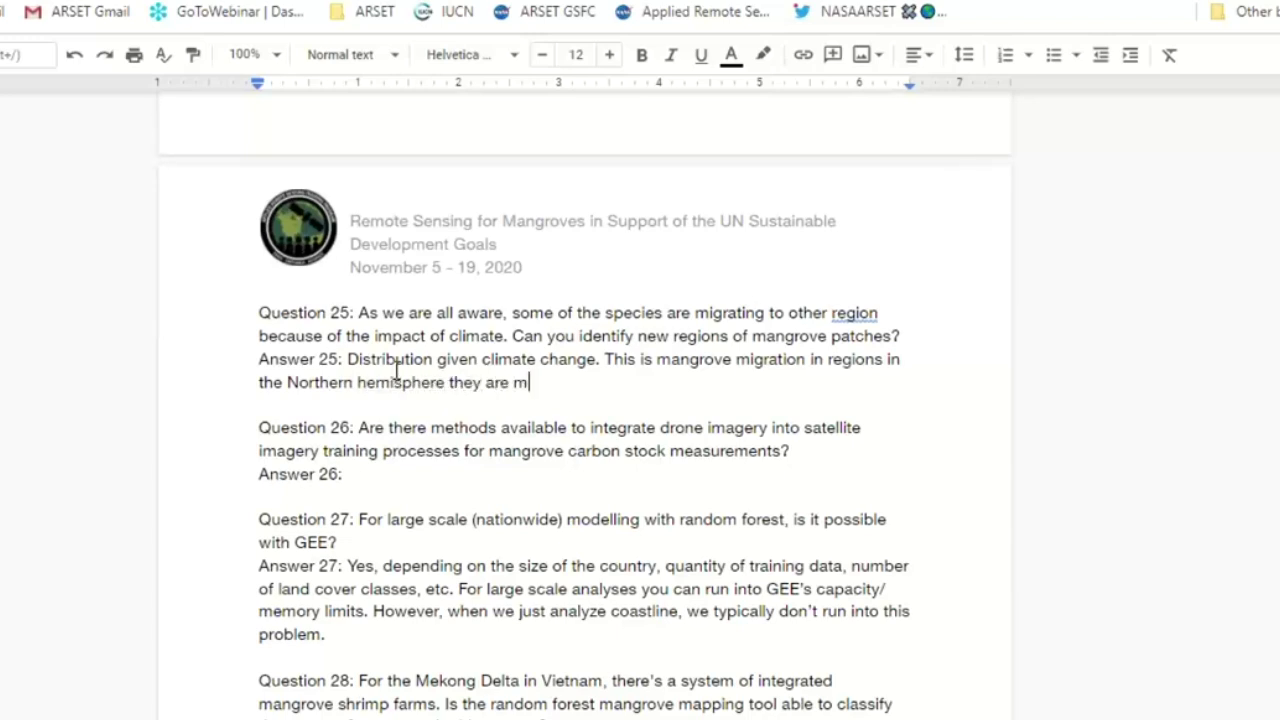
{"action": "type", "text": "oving north."}
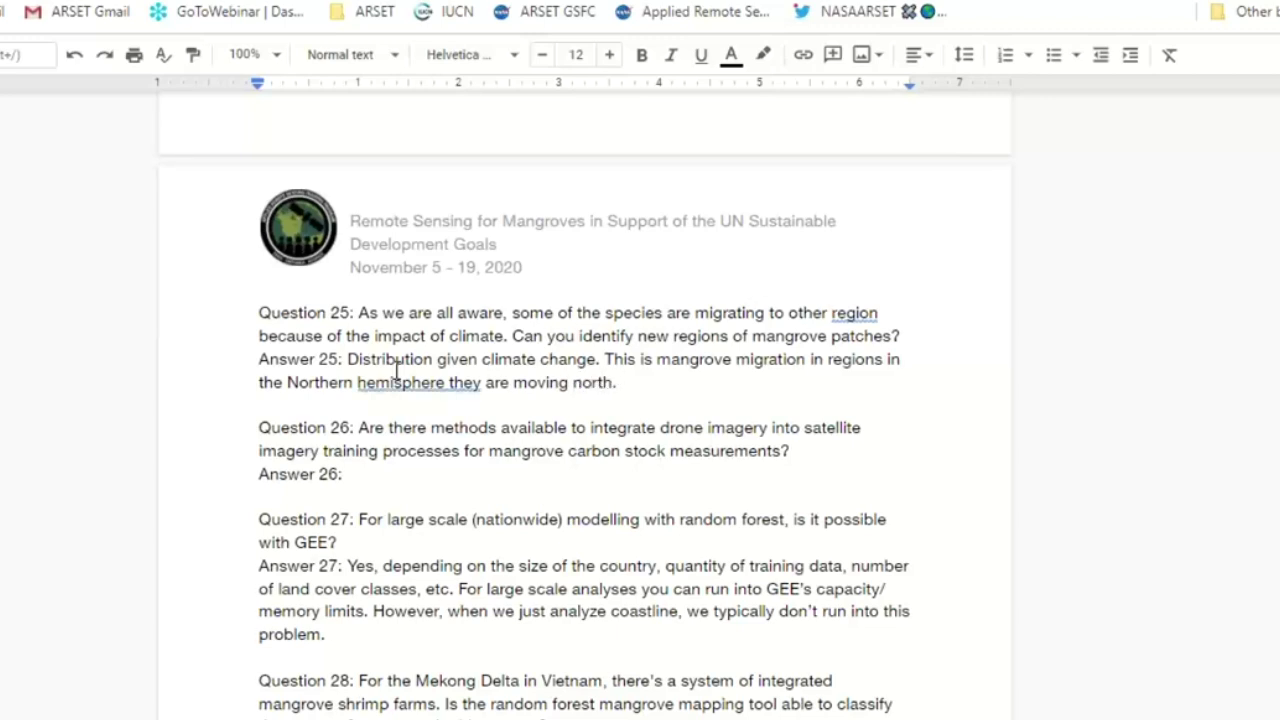
Insert "where" before "they are moving north" in Answer 25 and remove the trailing space
{"action": "left_click", "coordinate": [397, 378]}
{"action": "left_click", "coordinate": [475, 438]}
{"action": "left_click", "coordinate": [714, 382]}
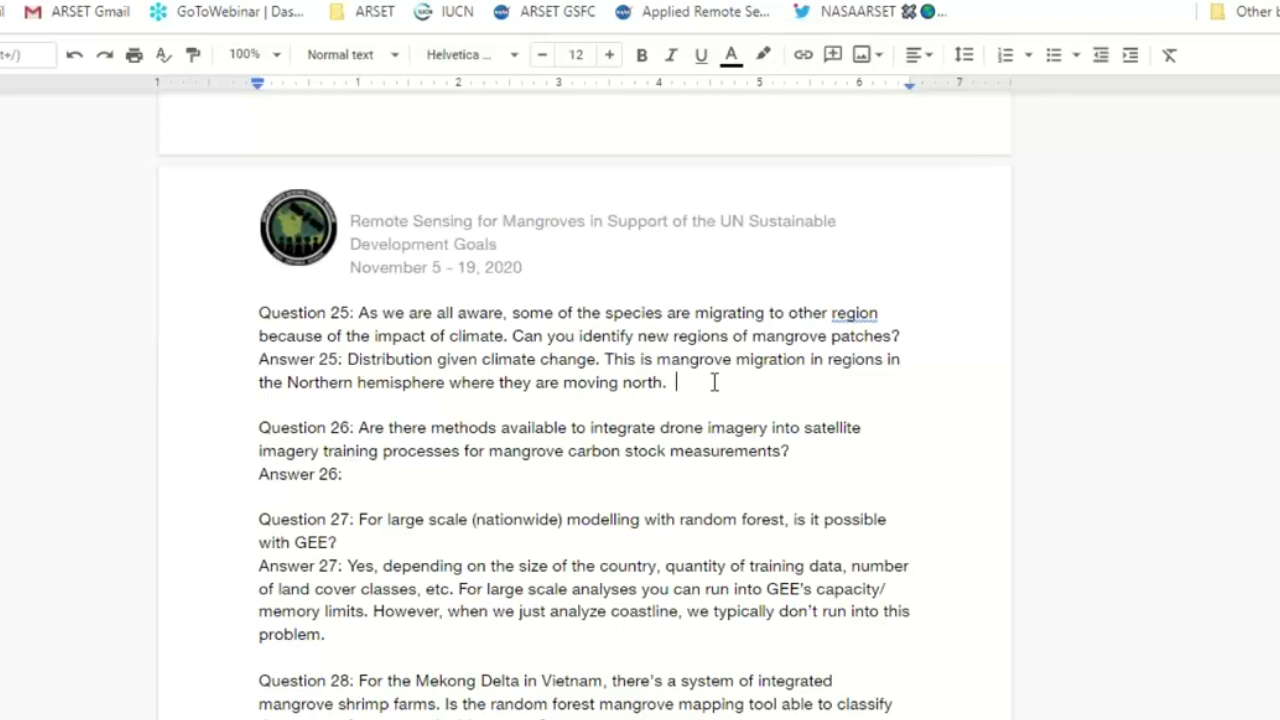
{"action": "key", "text": "BackSpace"}
Start Answer 26 with "Yes. Using drone imagery has been vey popular and interesting way"
{"action": "left_click", "coordinate": [472, 475]}
{"action": "scroll", "coordinate": [469, 477], "scroll_direction": "down", "scroll_amount": 3}
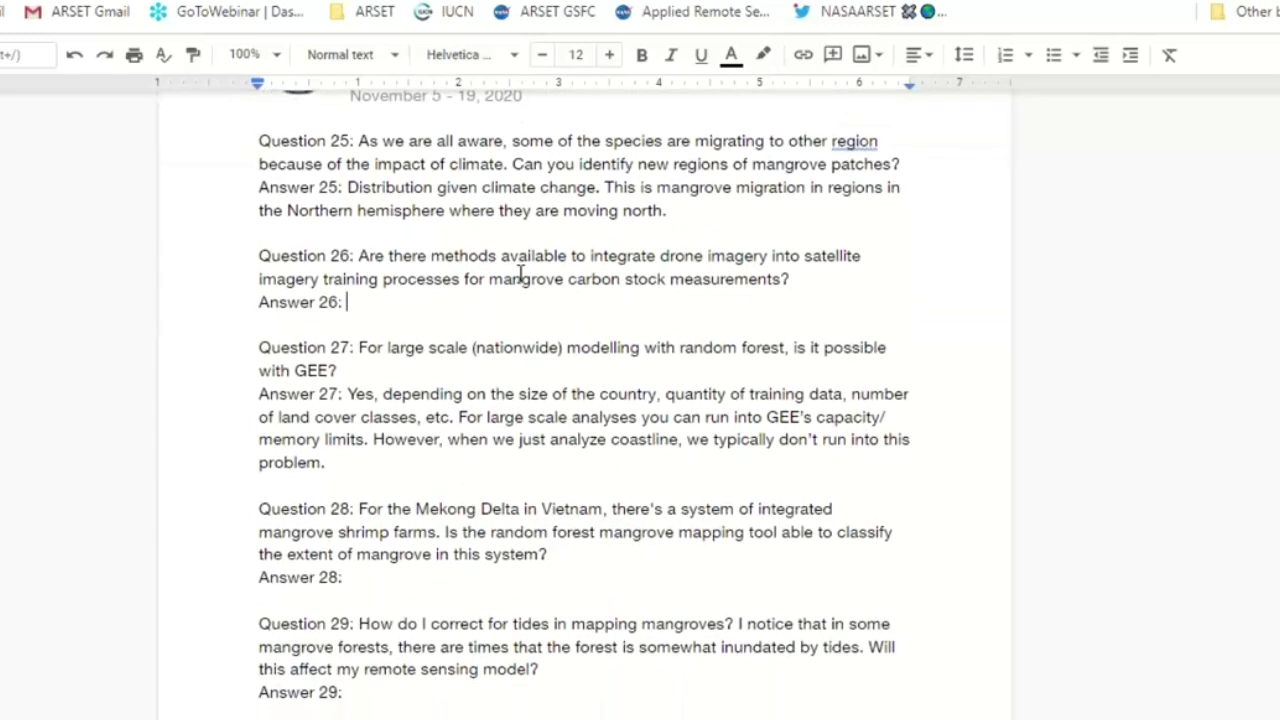
{"action": "double_click", "coordinate": [395, 304]}
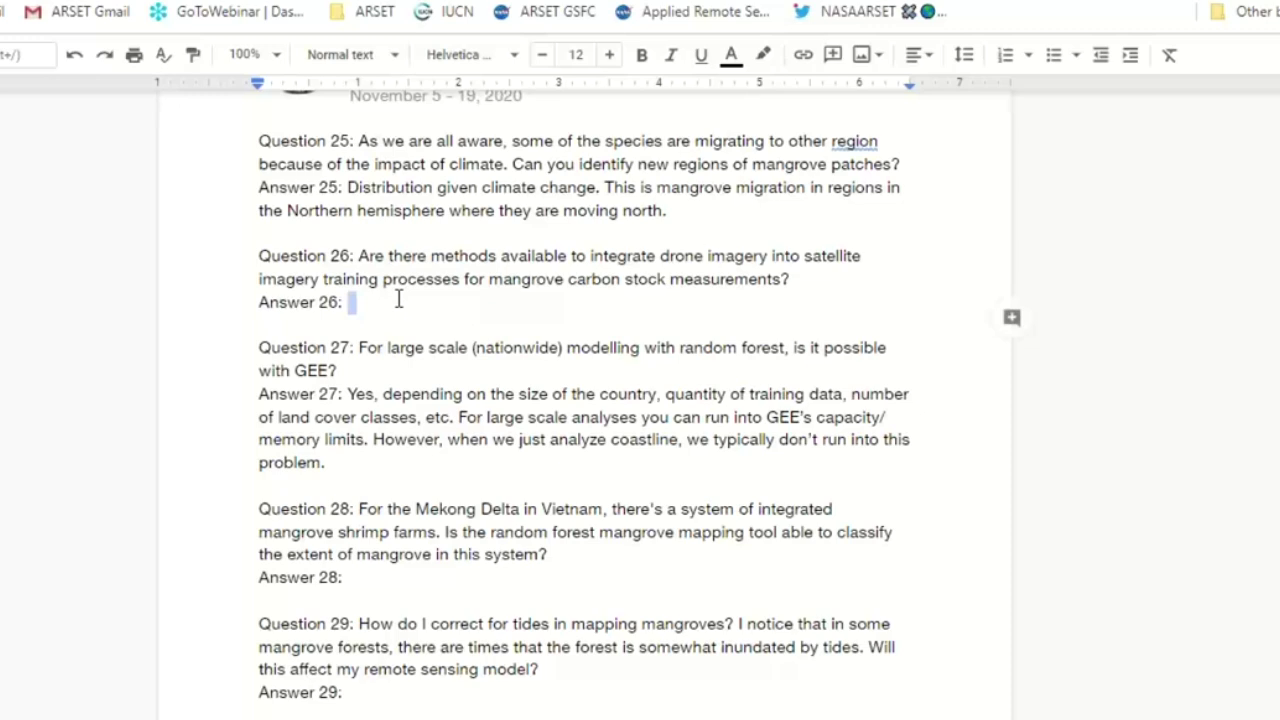
{"action": "type", "text": "Yes. "}
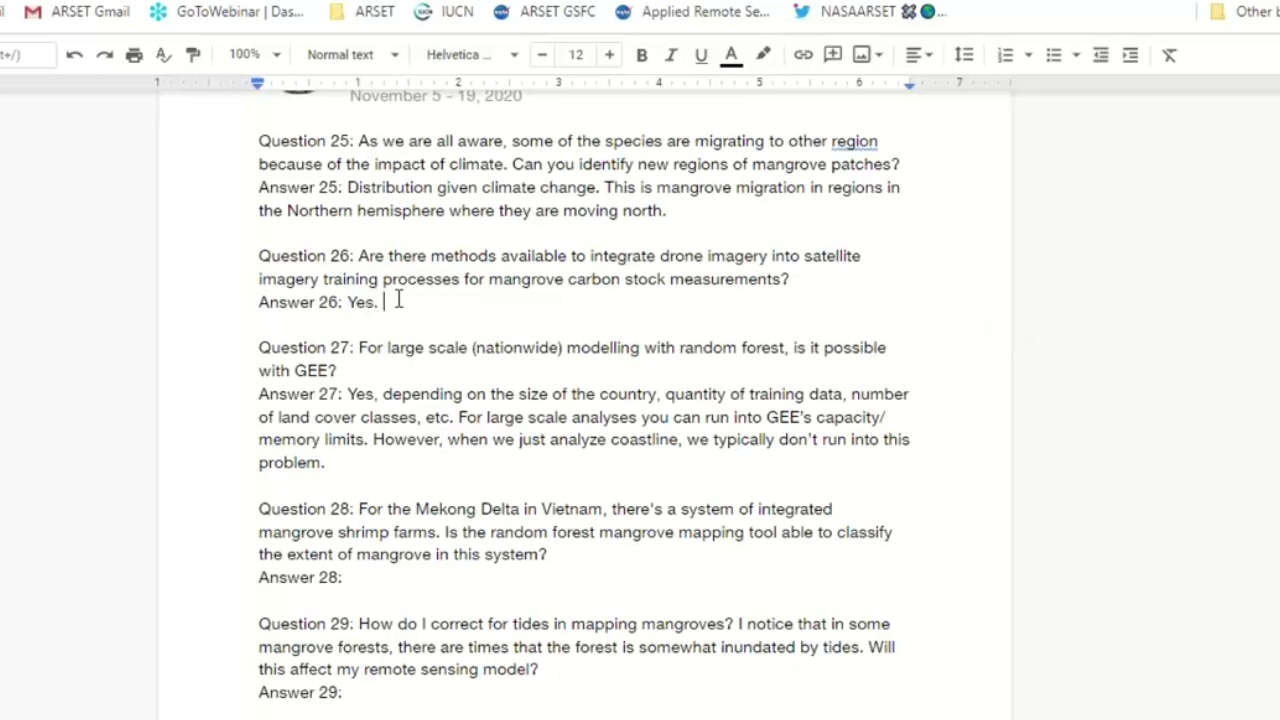
{"action": "type", "text": "Using "}
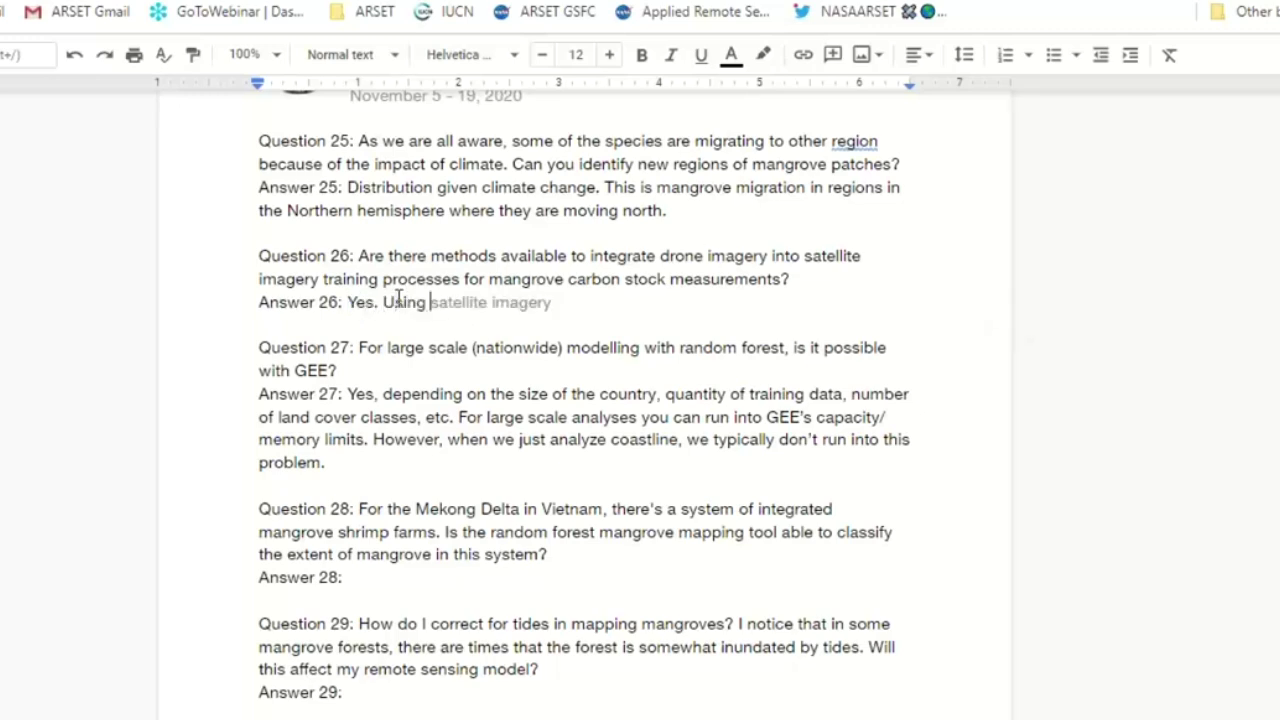
{"action": "type", "text": "drone imager"}
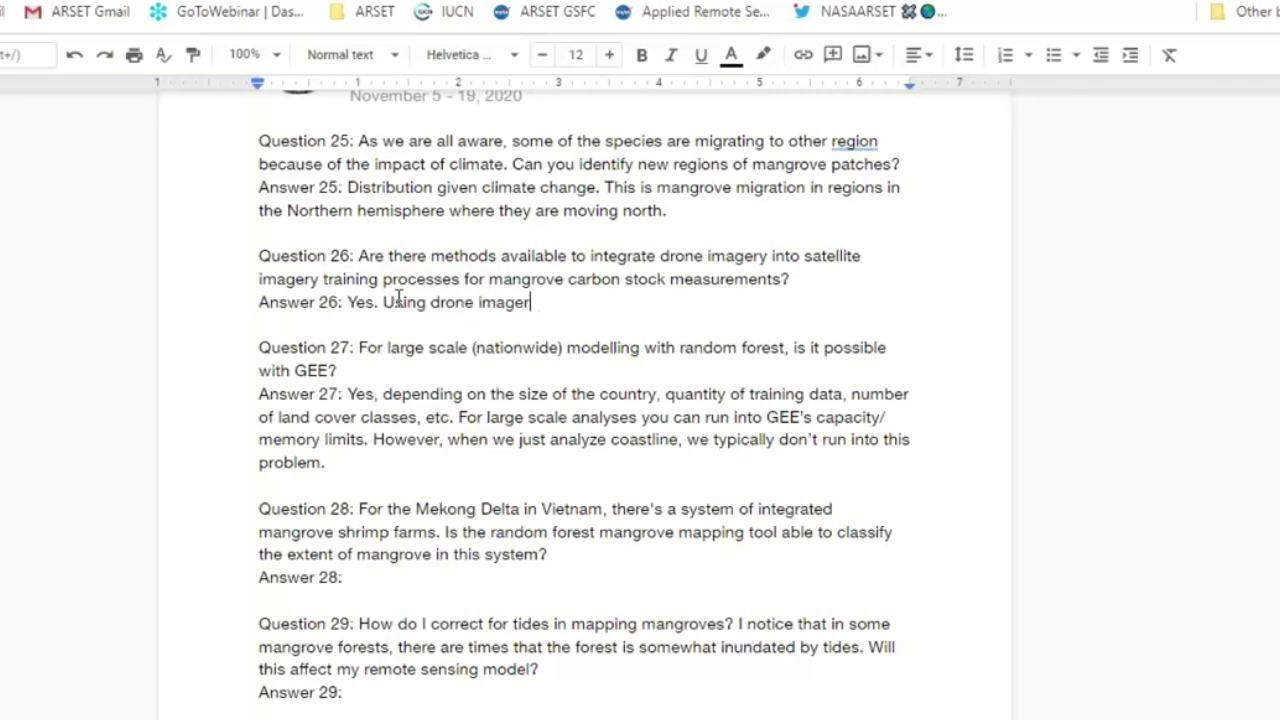
{"action": "type", "text": "y has been vey pop"}
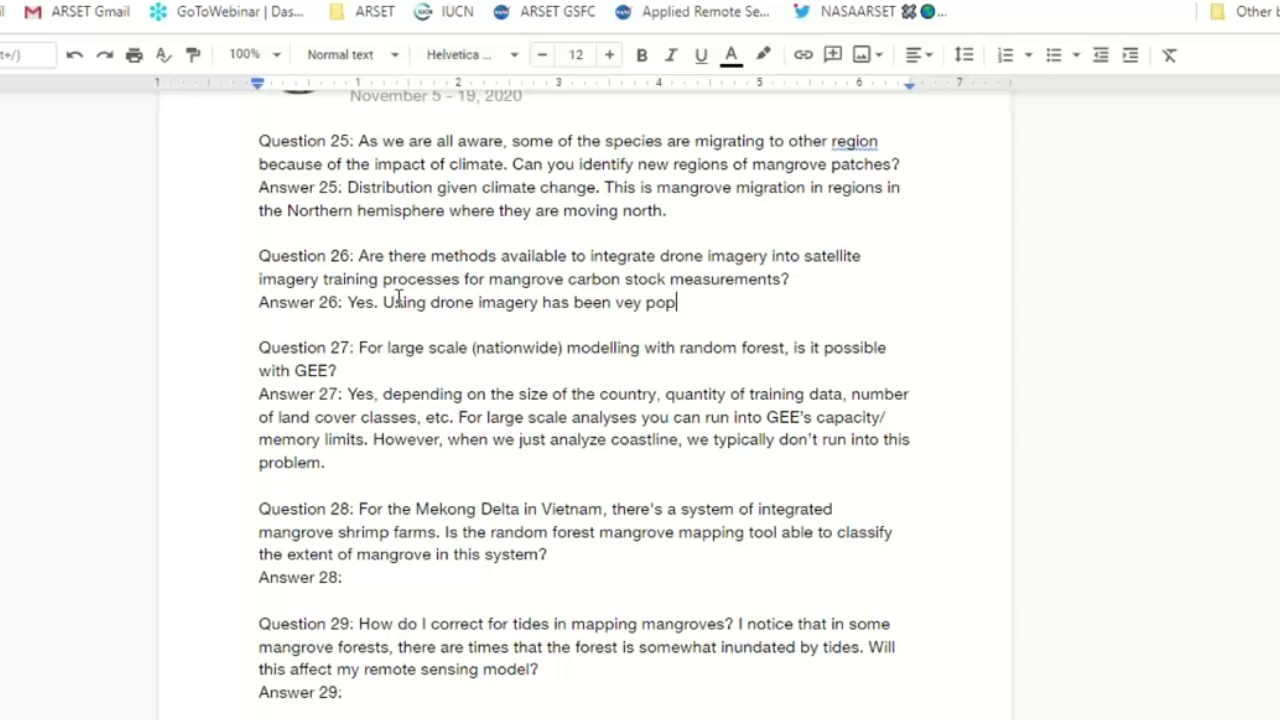
{"action": "type", "text": "ular and in"}
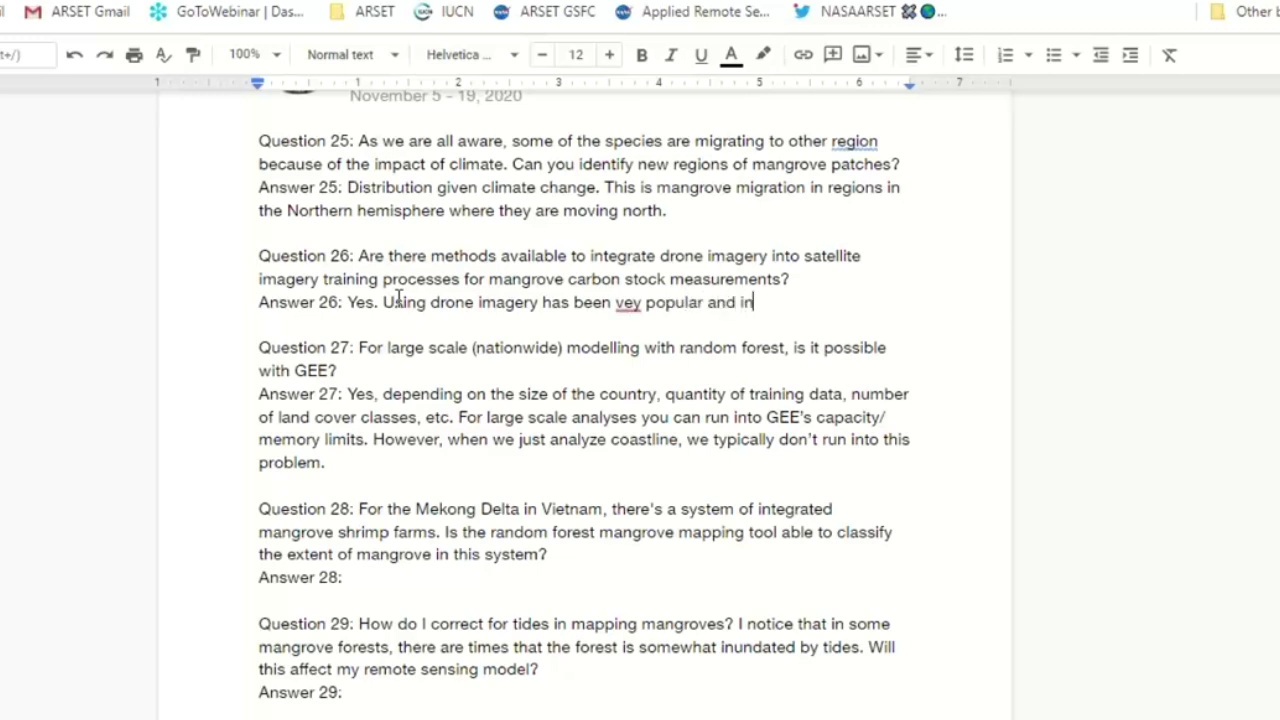
{"action": "type", "text": "teresting way t"}
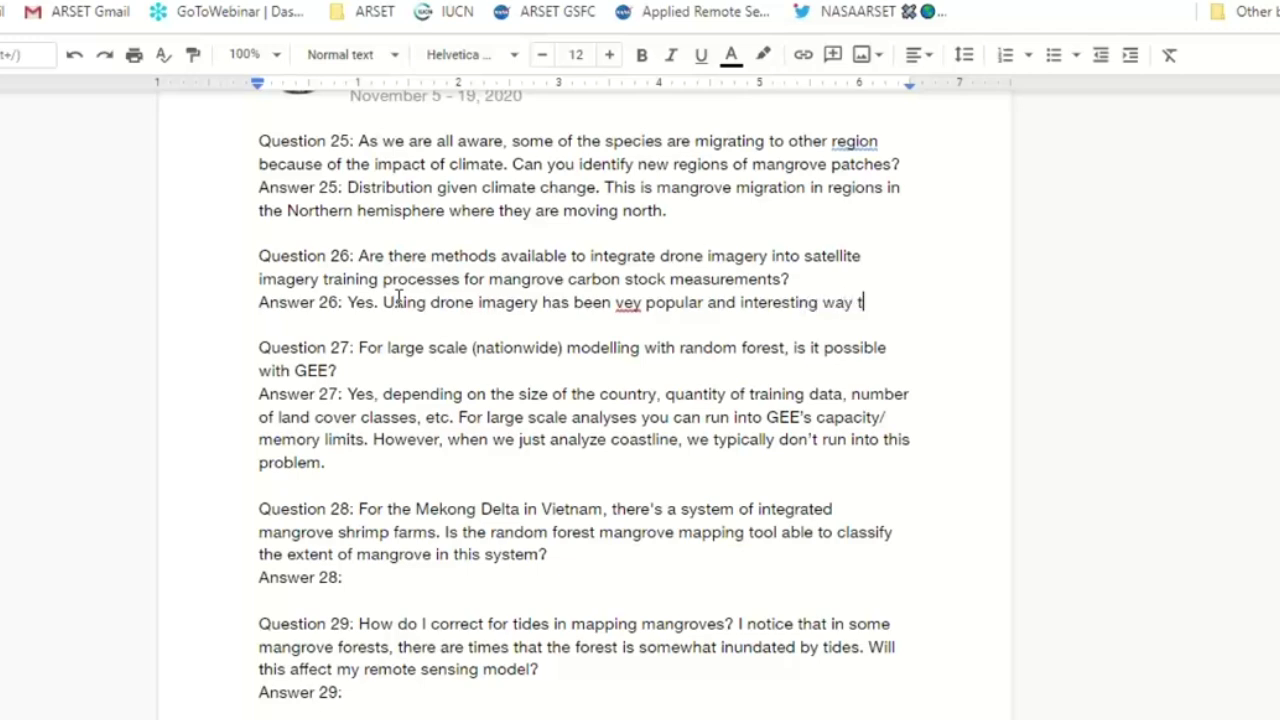
Complete the drone imagery sentence in Answer 26 with "evaluate between in suitu and space-bourne sensors."
{"action": "type", "text": " o move"}
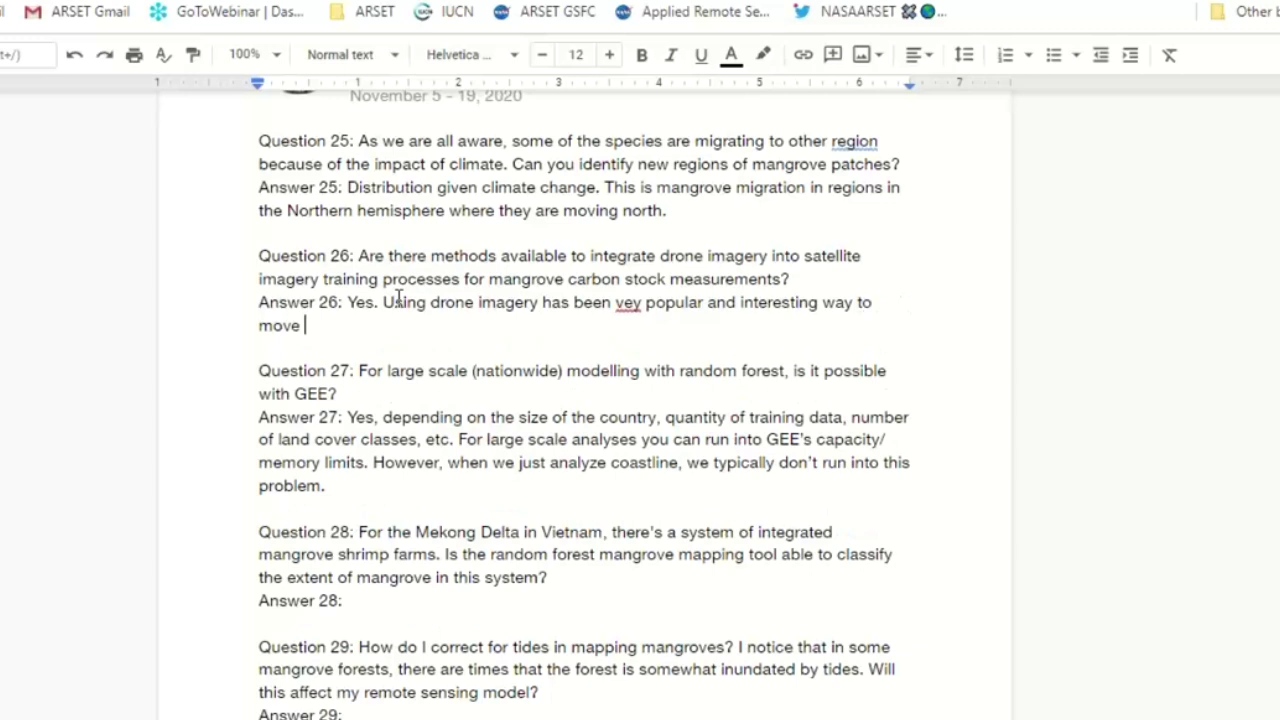
{"action": "key", "text": "BackSpace"}
{"action": "key", "text": "BackSpace"}
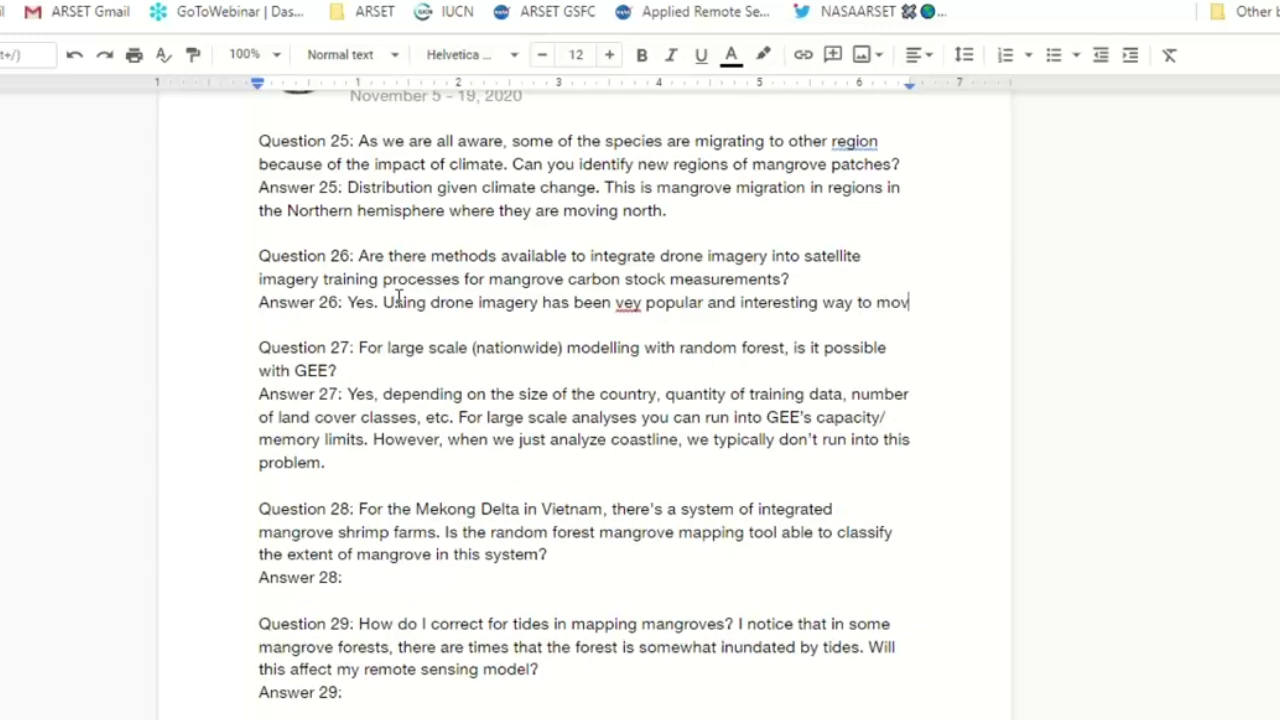
{"action": "key", "text": "BackSpace"}
{"action": "key", "text": "BackSpace"}
{"action": "key", "text": "BackSpace"}
{"action": "key", "text": "BackSpace"}
{"action": "key", "text": "BackSpace"}
{"action": "key", "text": "BackSpace"}
{"action": "type", "text": "evaluate betw"}
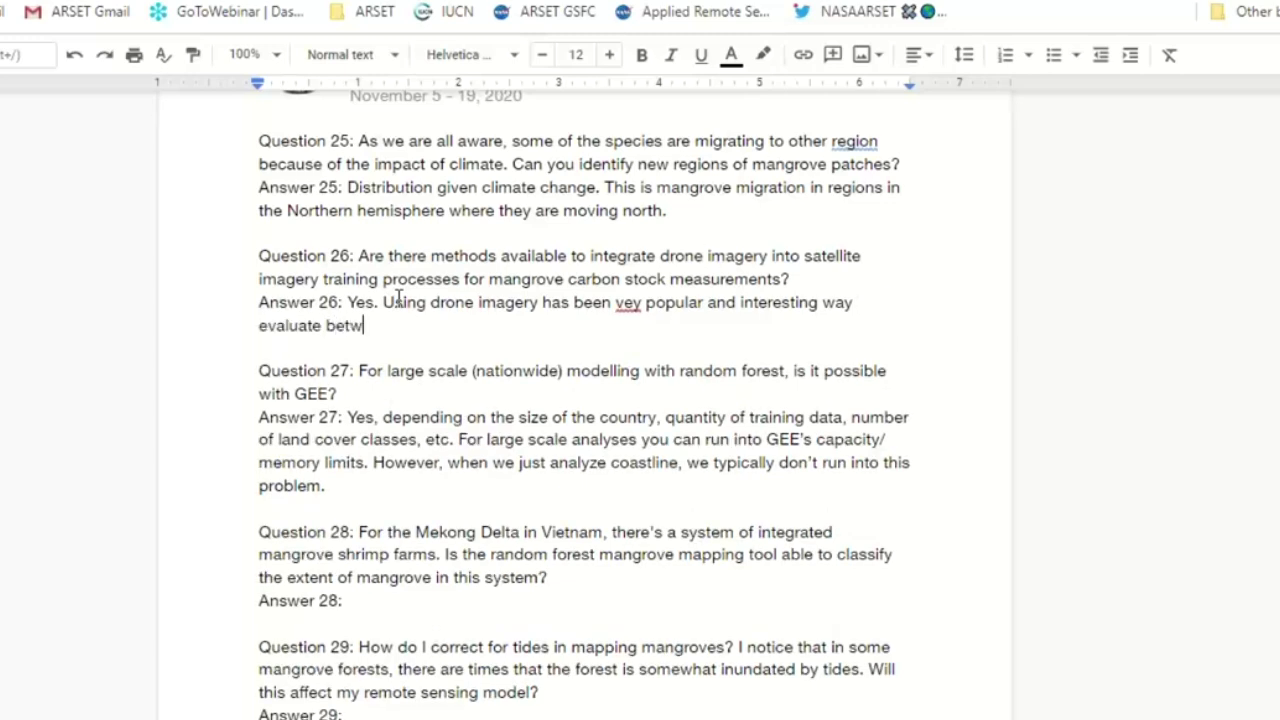
{"action": "type", "text": "een in suitu and "}
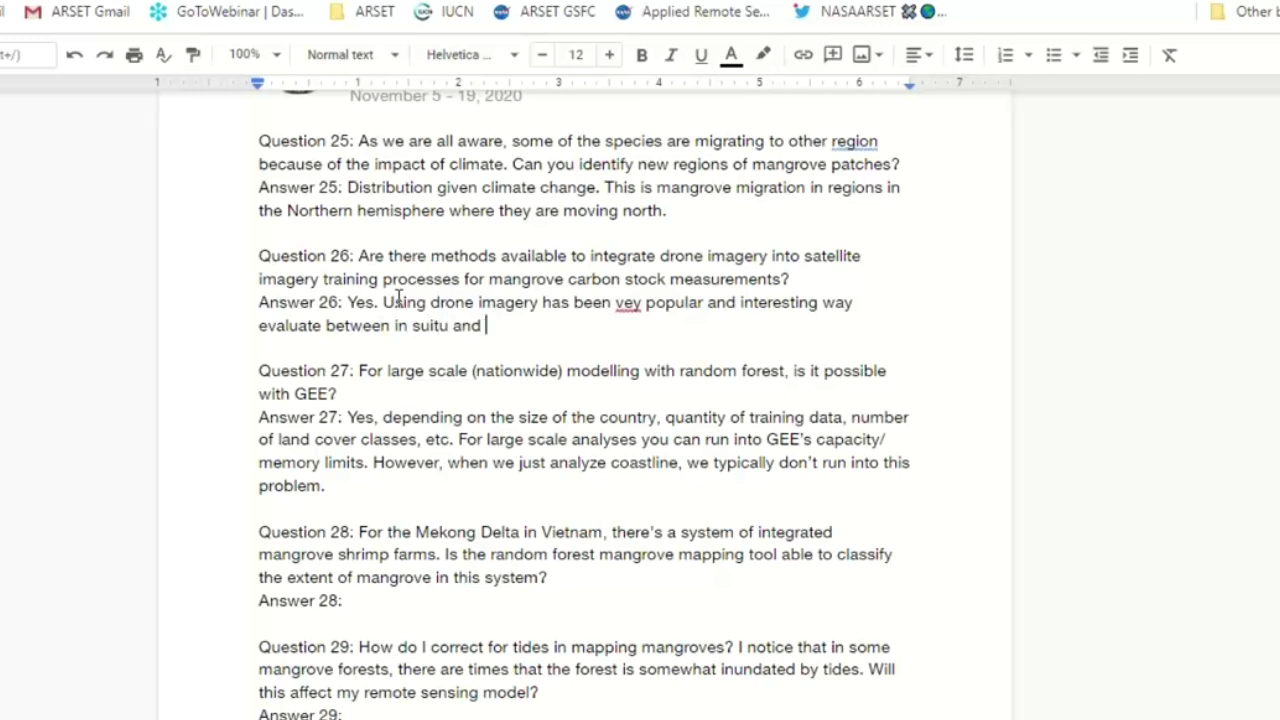
{"action": "type", "text": "space-bourne "}
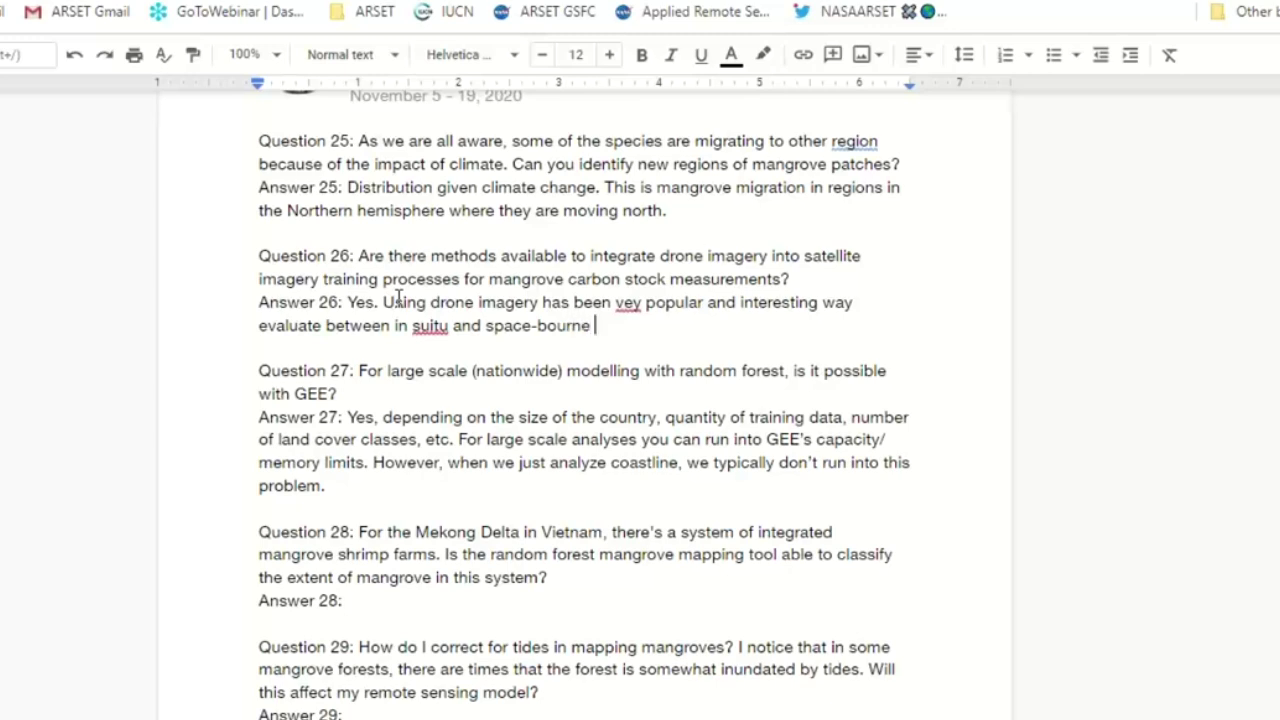
{"action": "type", "text": "sensors. "}
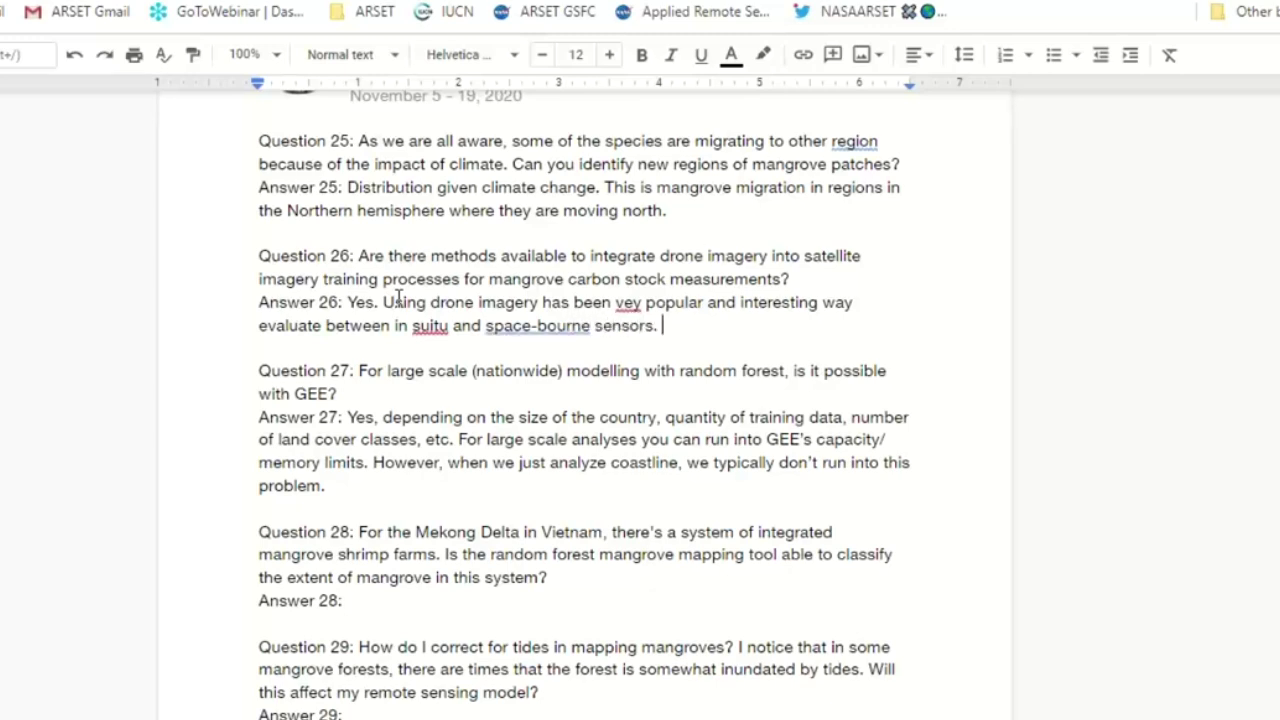
Continue Answer 26 with the sentence "Drones can be used as a validation measurement."
{"action": "type", "text": "Drones can be used to train"}
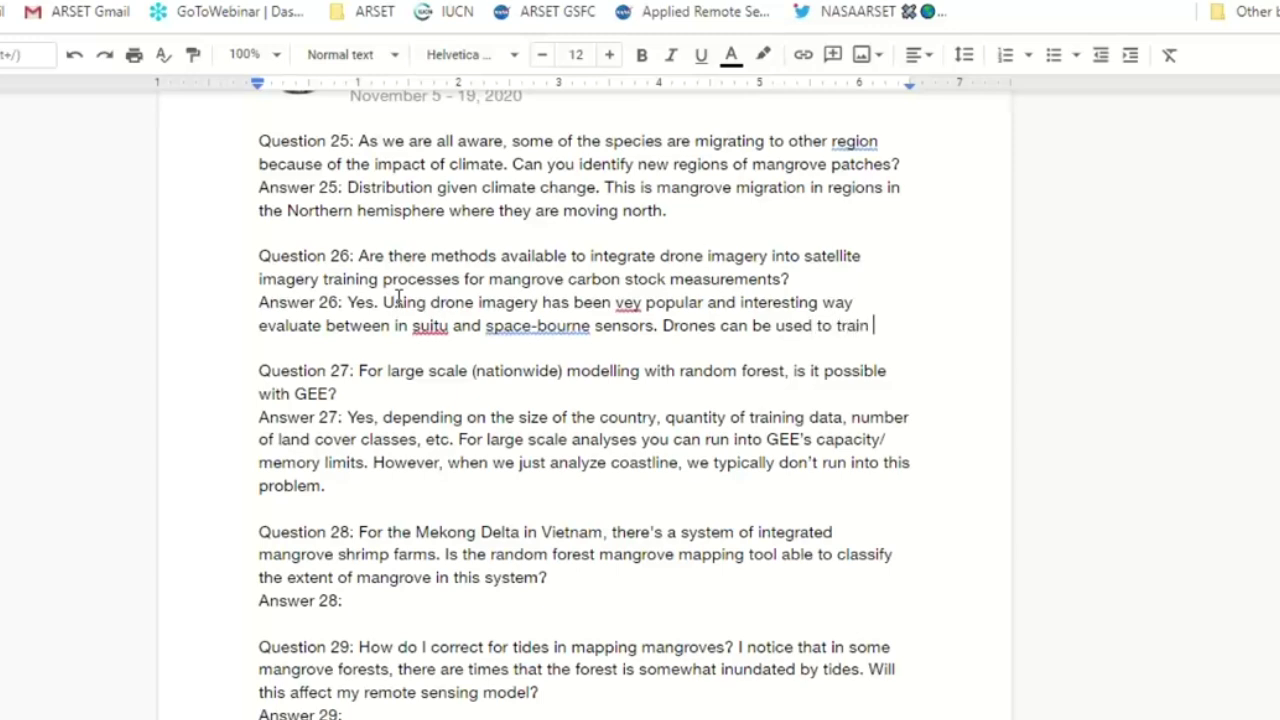
{"action": "key", "text": "BackSpace"}
{"action": "key", "text": "BackSpace"}
{"action": "key", "text": "BackSpace"}
{"action": "key", "text": "BackSpace"}
{"action": "key", "text": "BackSpace"}
{"action": "key", "text": "BackSpace"}
{"action": "key", "text": "BackSpace"}
{"action": "key", "text": "BackSpace"}
{"action": "key", "text": "BackSpace"}
{"action": "type", "text": "as a validati"}
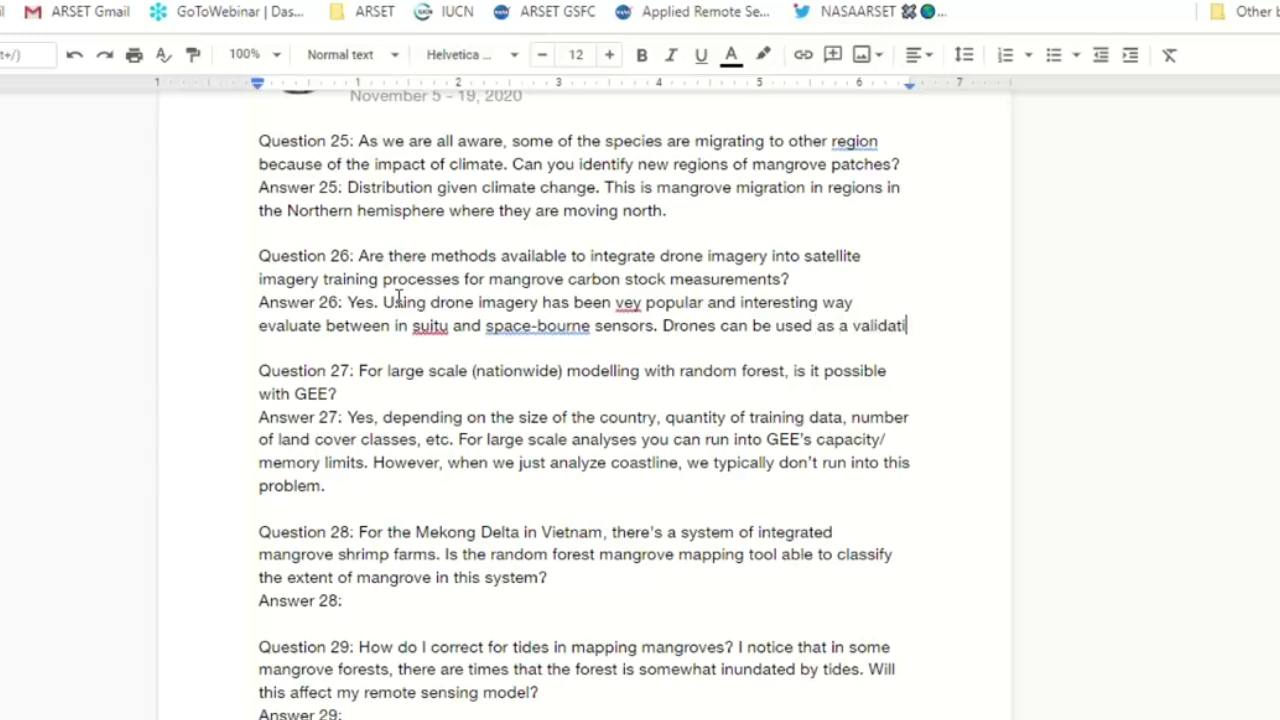
{"action": "type", "text": "on measureem"}
{"action": "key", "text": "BackSpace"}
{"action": "key", "text": "BackSpace"}
{"action": "type", "text": "ment."}
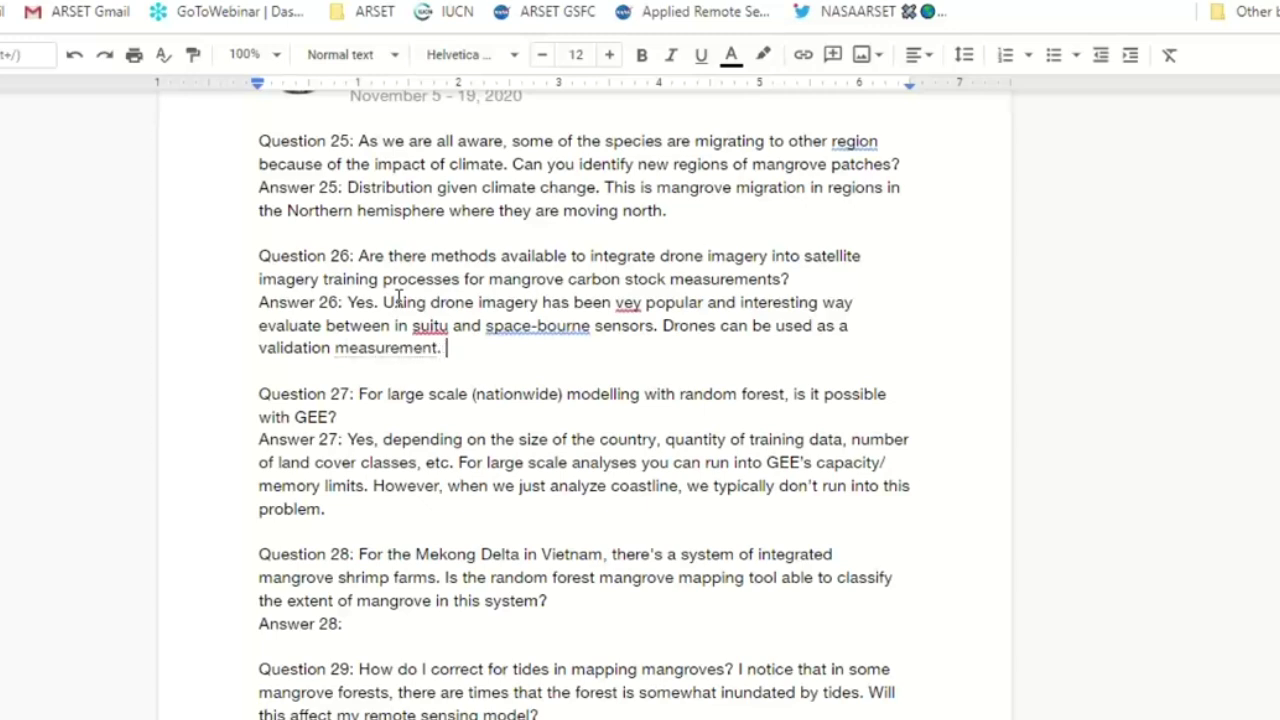
Correct the misspelled words in Answer 26 to "situ" and "very"
{"action": "left_click", "coordinate": [415, 511]}
{"action": "left_click", "coordinate": [432, 328]}
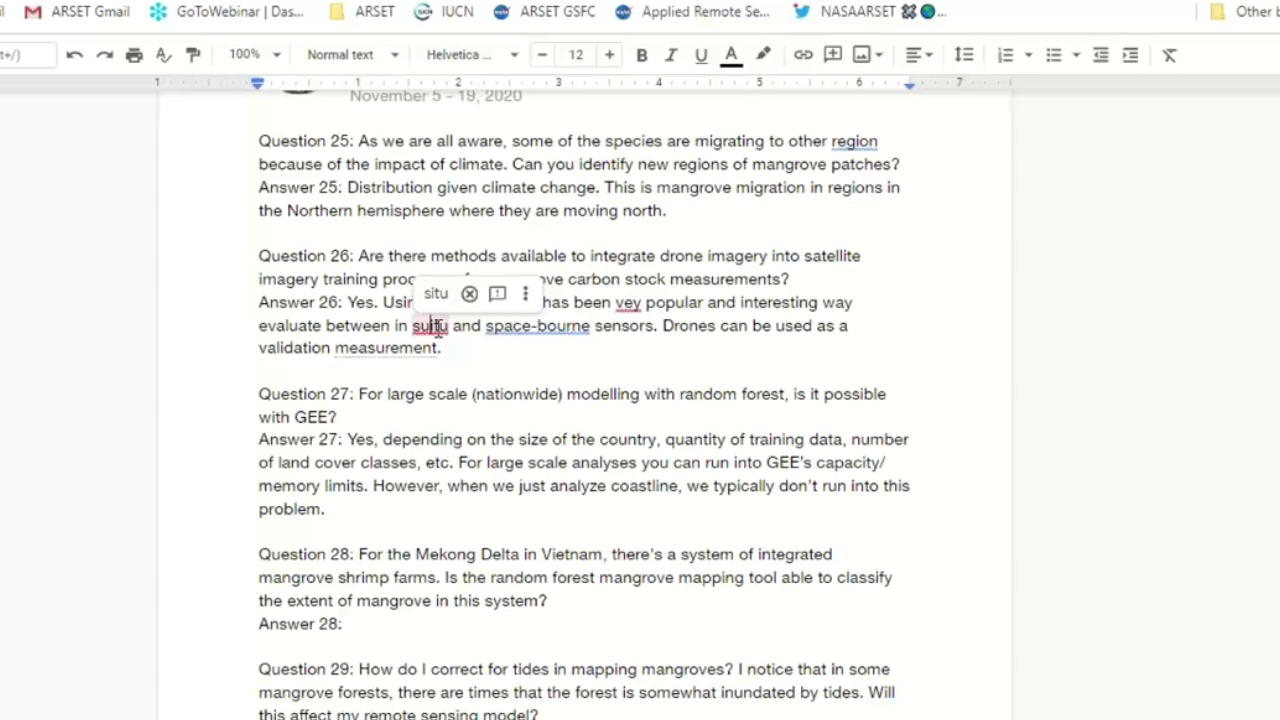
{"action": "key", "text": "BackSpace"}
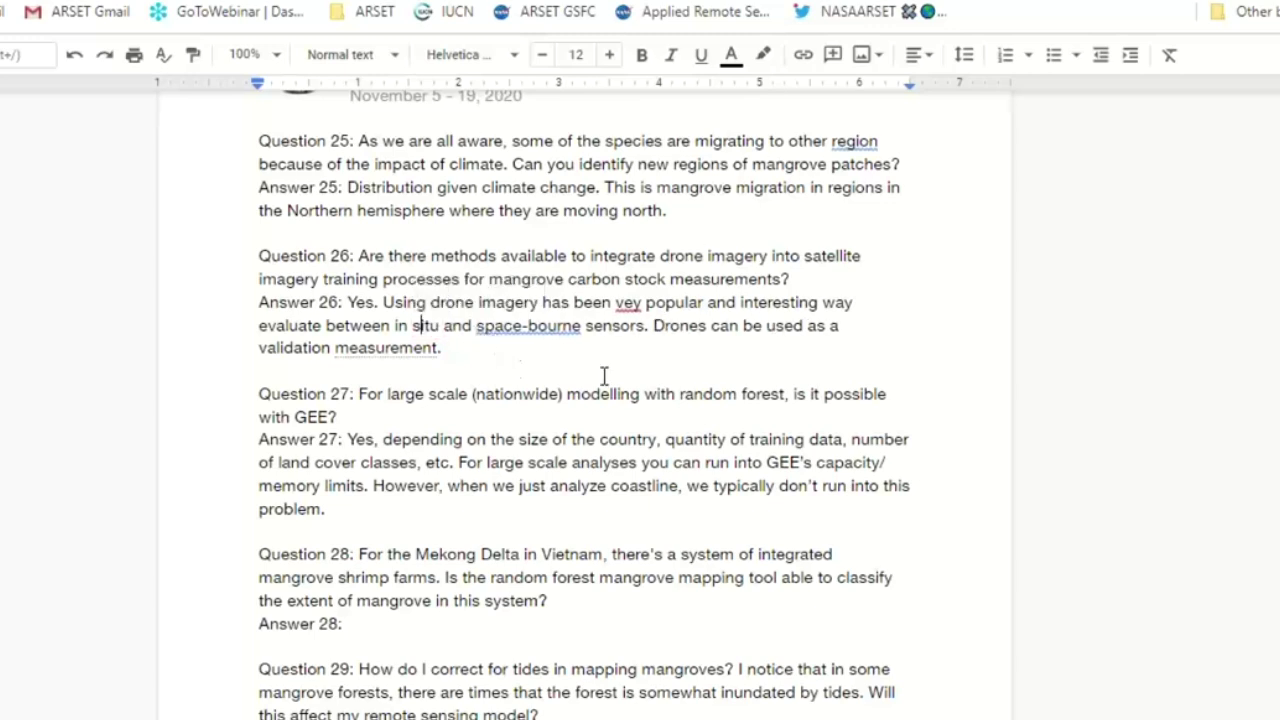
{"action": "left_click", "coordinate": [632, 307]}
{"action": "type", "text": "r"}
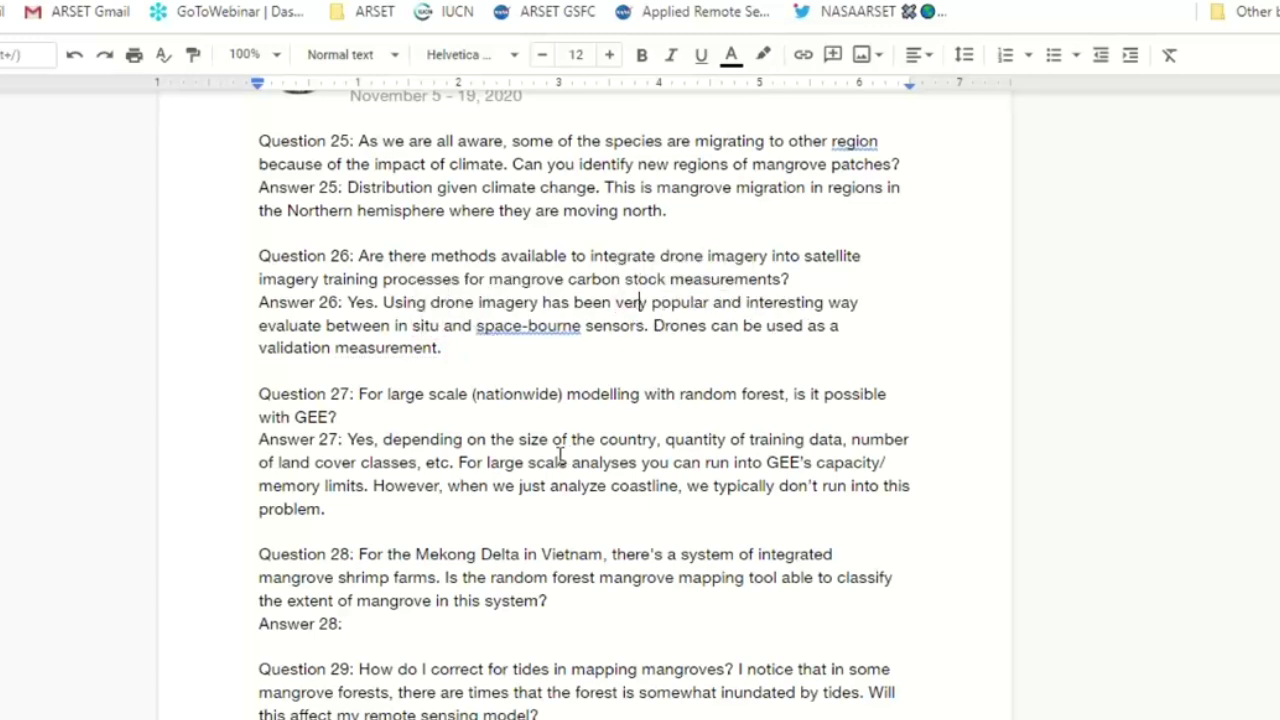
Start Answer 28 with "Aquaculture with mangroves within. Yes"
{"action": "left_click", "coordinate": [383, 511]}
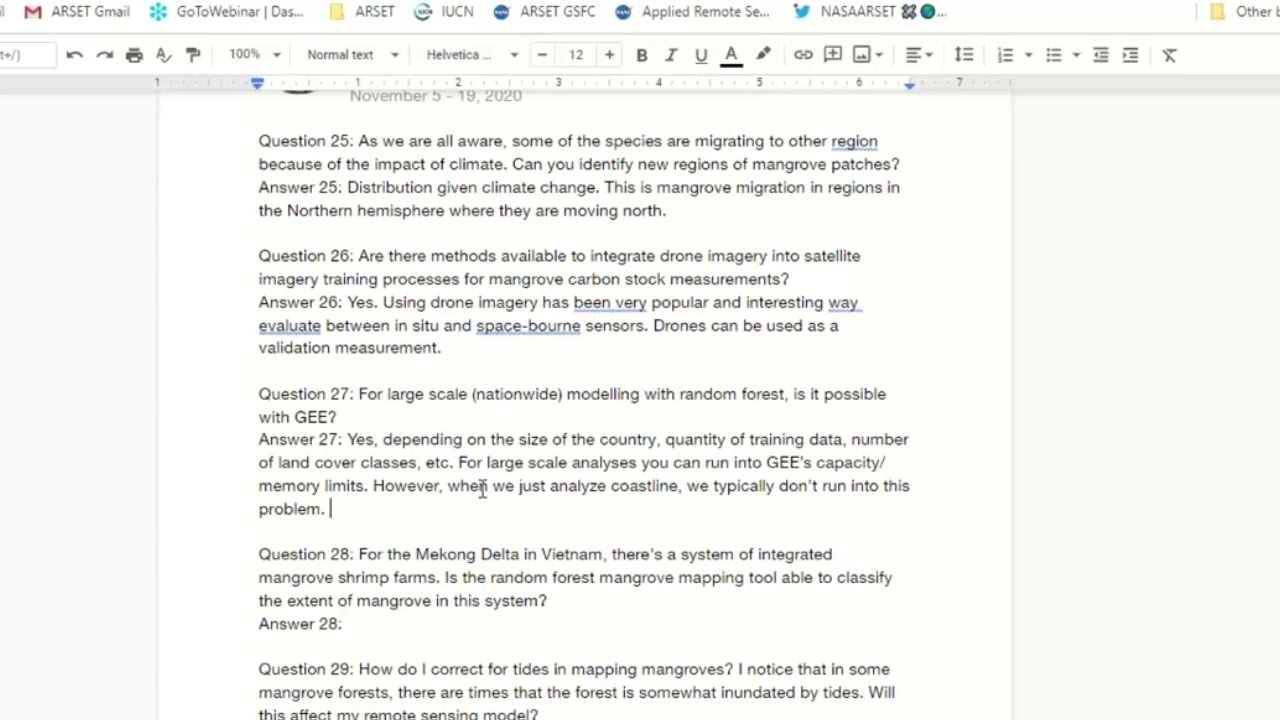
{"action": "scroll", "coordinate": [468, 488], "scroll_direction": "up", "scroll_amount": 1}
{"action": "scroll", "coordinate": [443, 640], "scroll_direction": "down", "scroll_amount": 5}
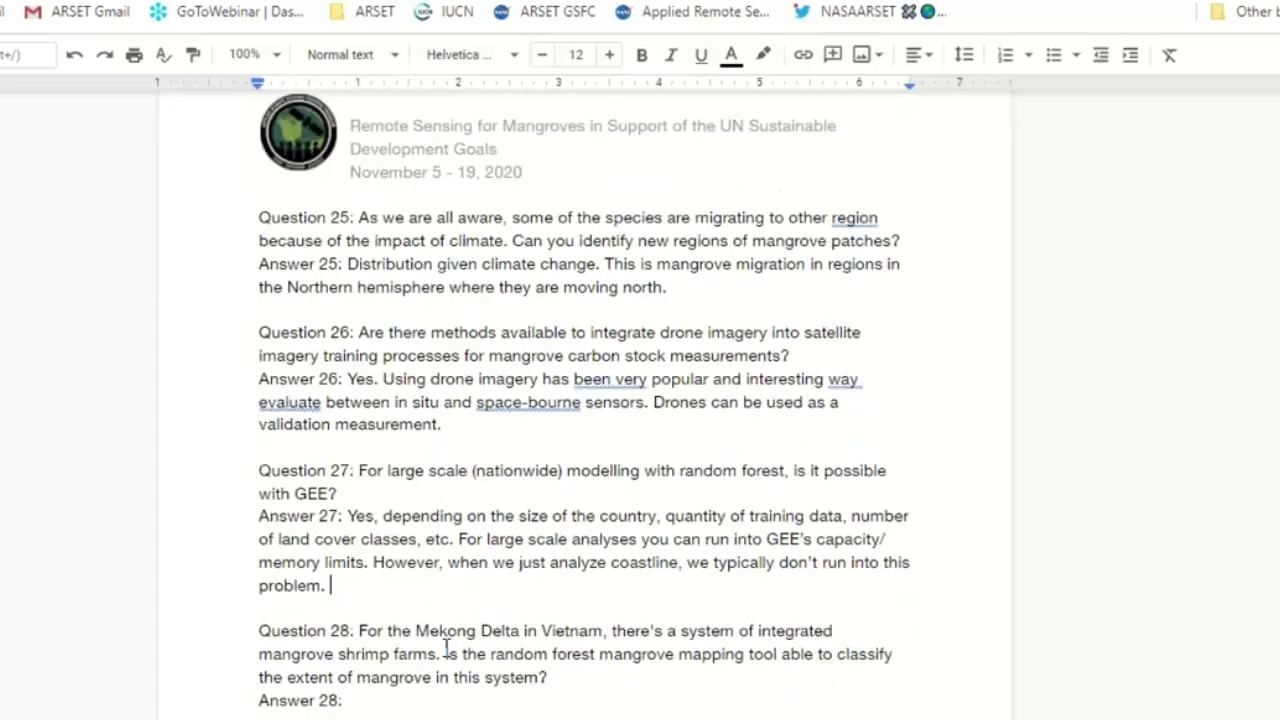
{"action": "left_click", "coordinate": [386, 252]}
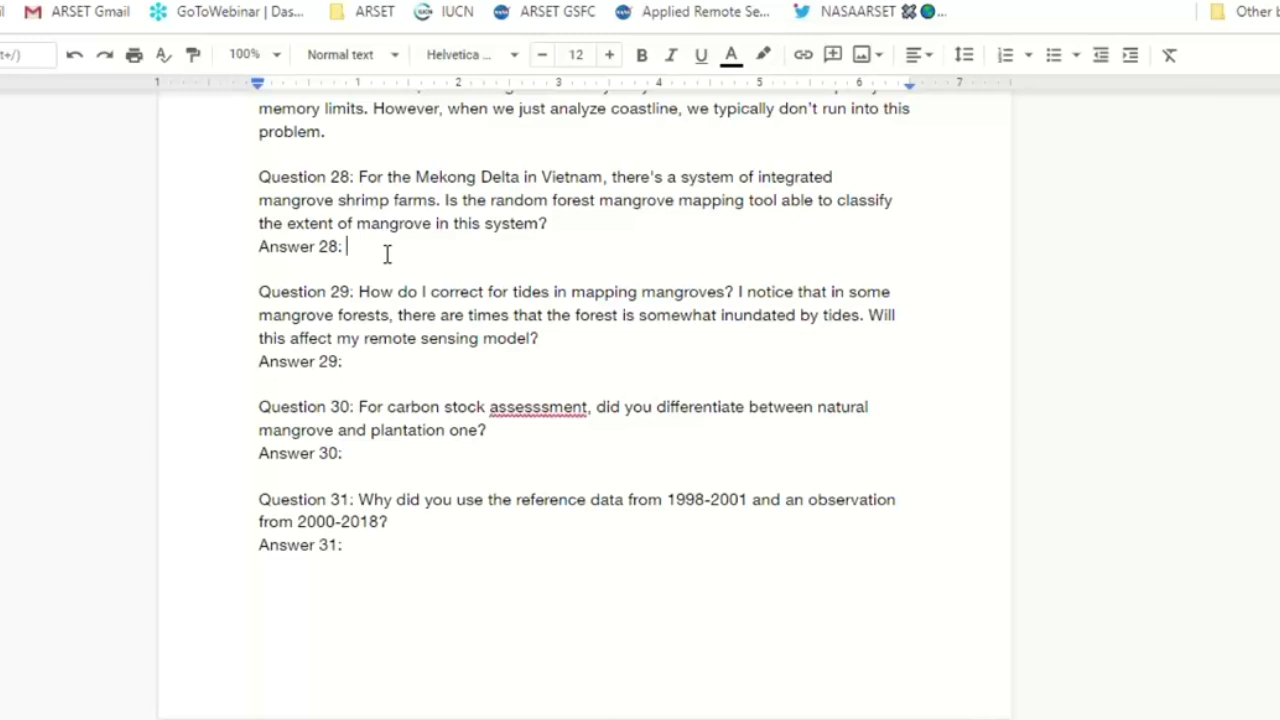
{"action": "type", "text": "Aquaculture"}
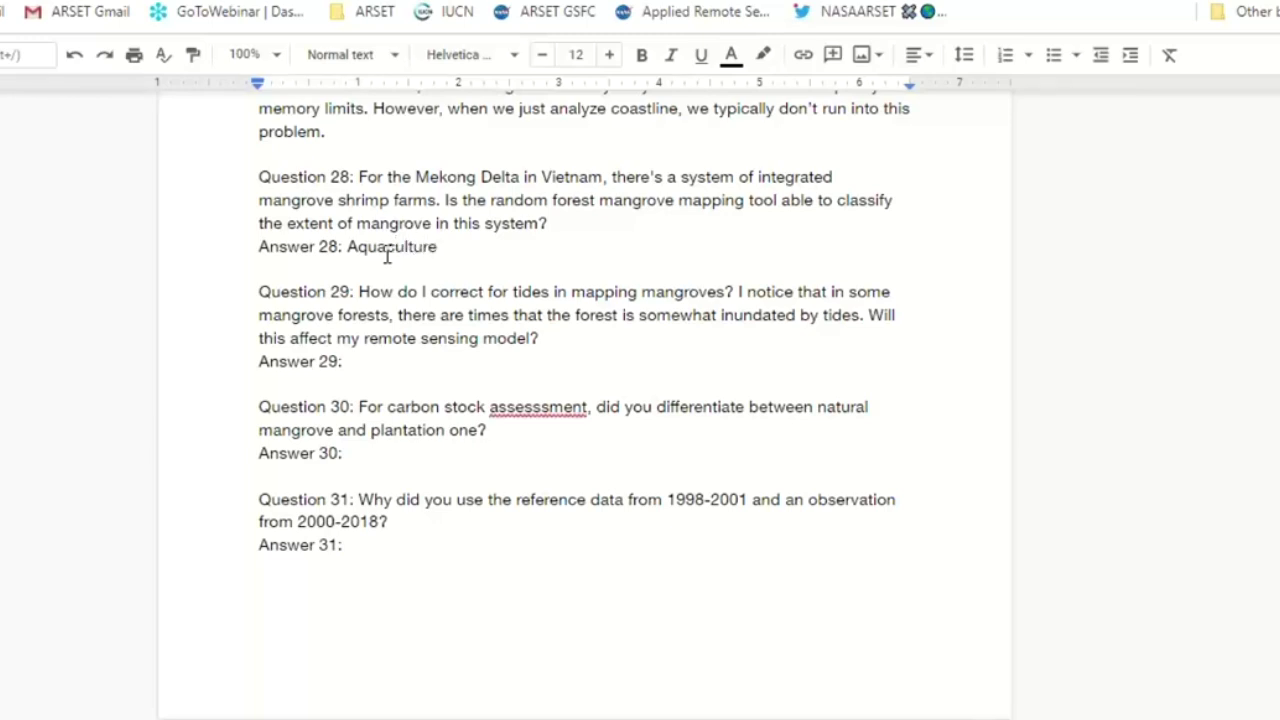
{"action": "type", "text": " with mangroves "}
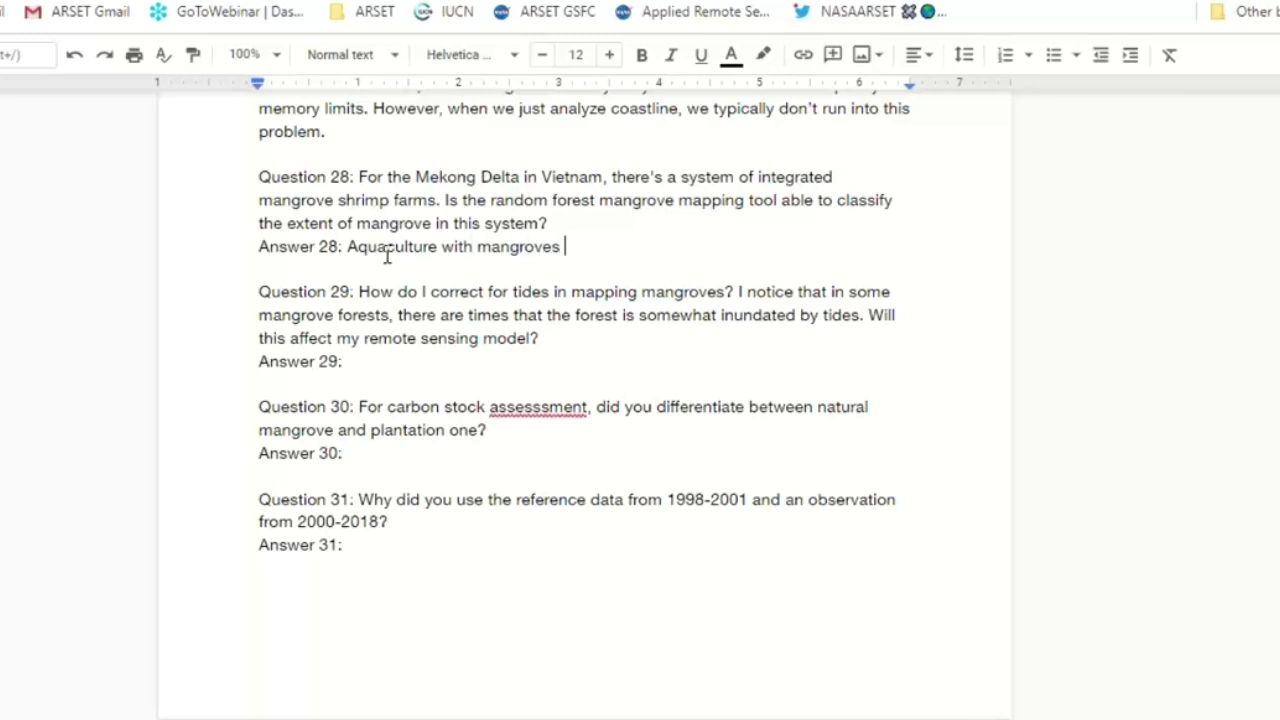
{"action": "type", "text": "within. Yes"}
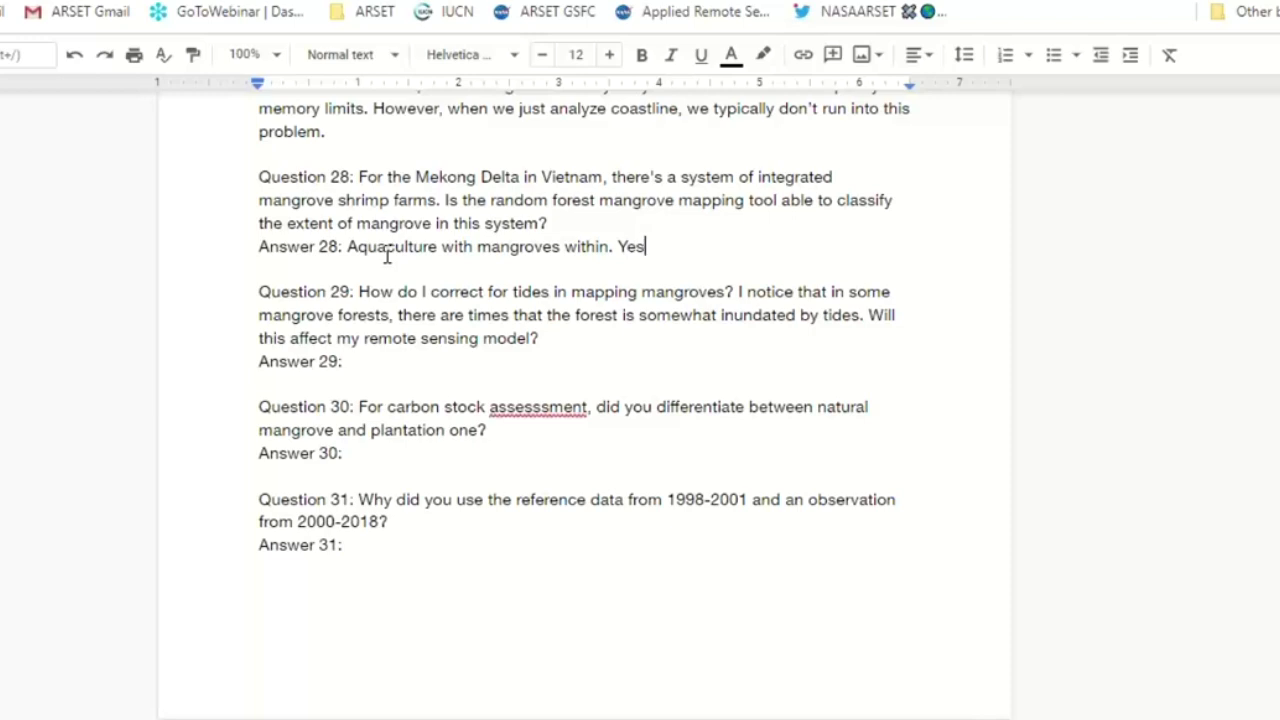
Continue Answer 28 with ", these ponds are large and so are the Mangroves in these areas. As long as the 30 m"
{"action": "type", "text": ", these ponds are larg"}
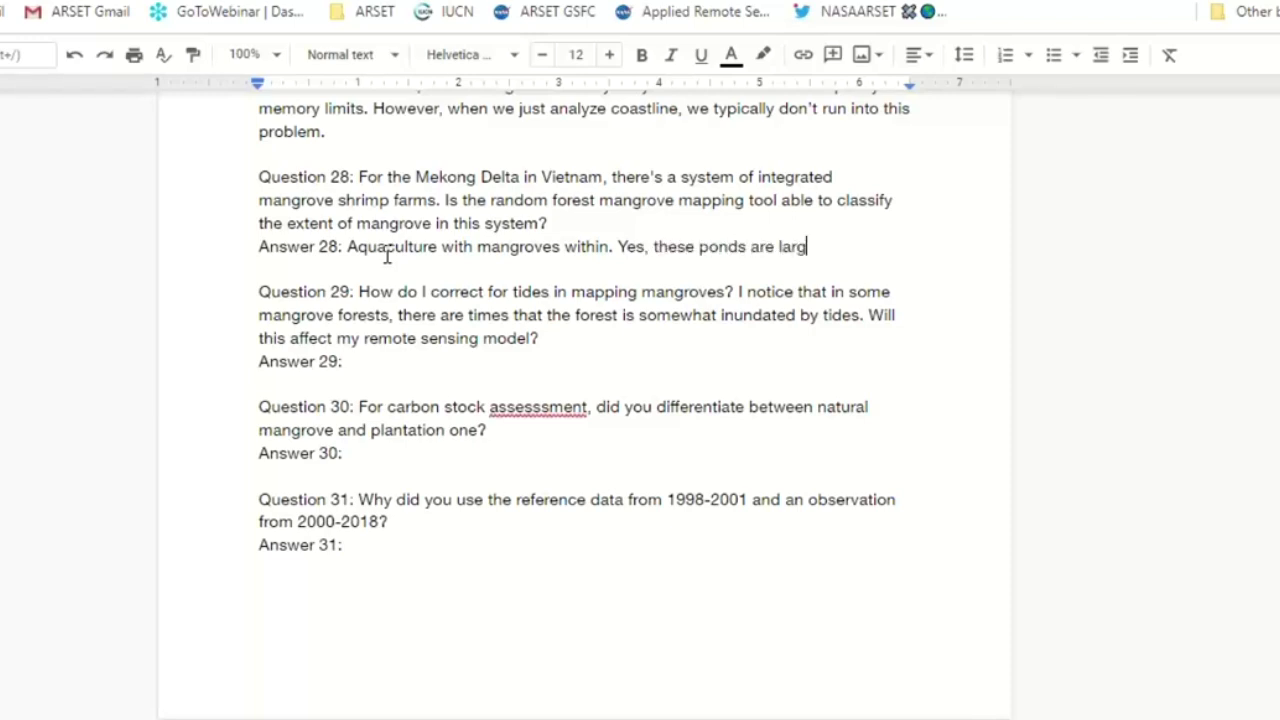
{"action": "type", "text": "e and so are the Man"}
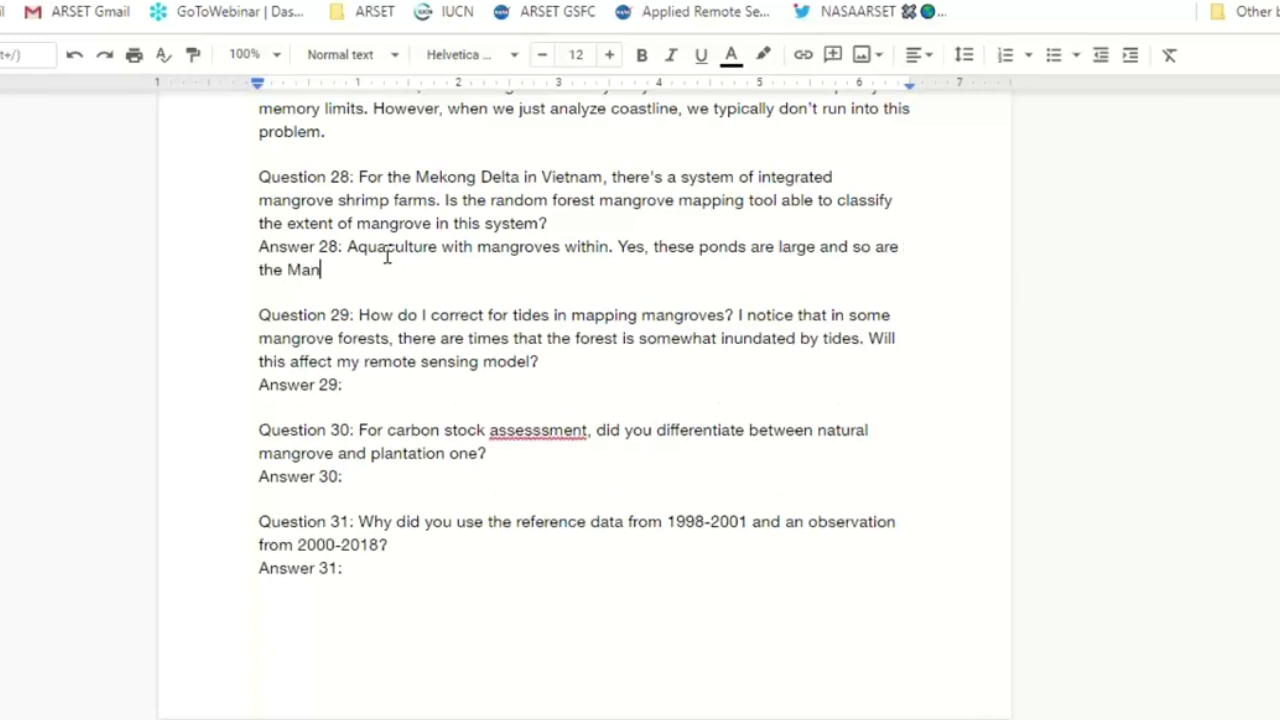
{"action": "type", "text": "groves in thes"}
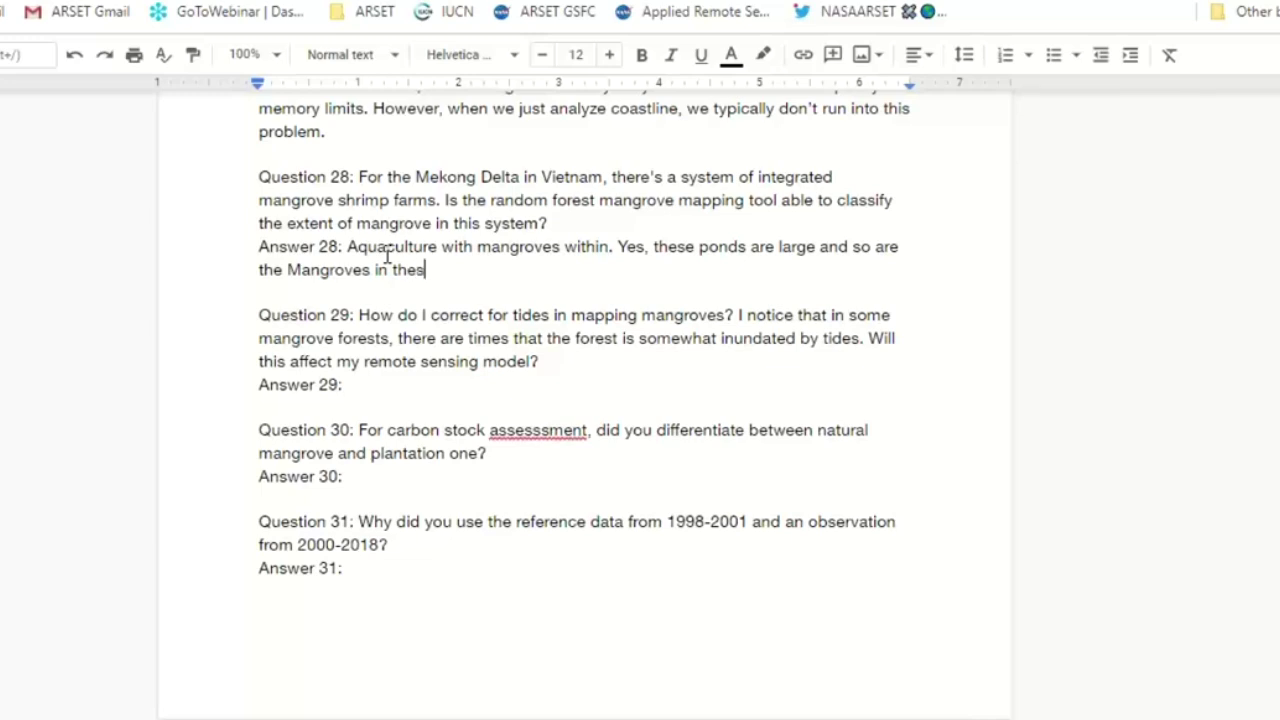
{"action": "type", "text": "e areas. As long as the 30 m "}
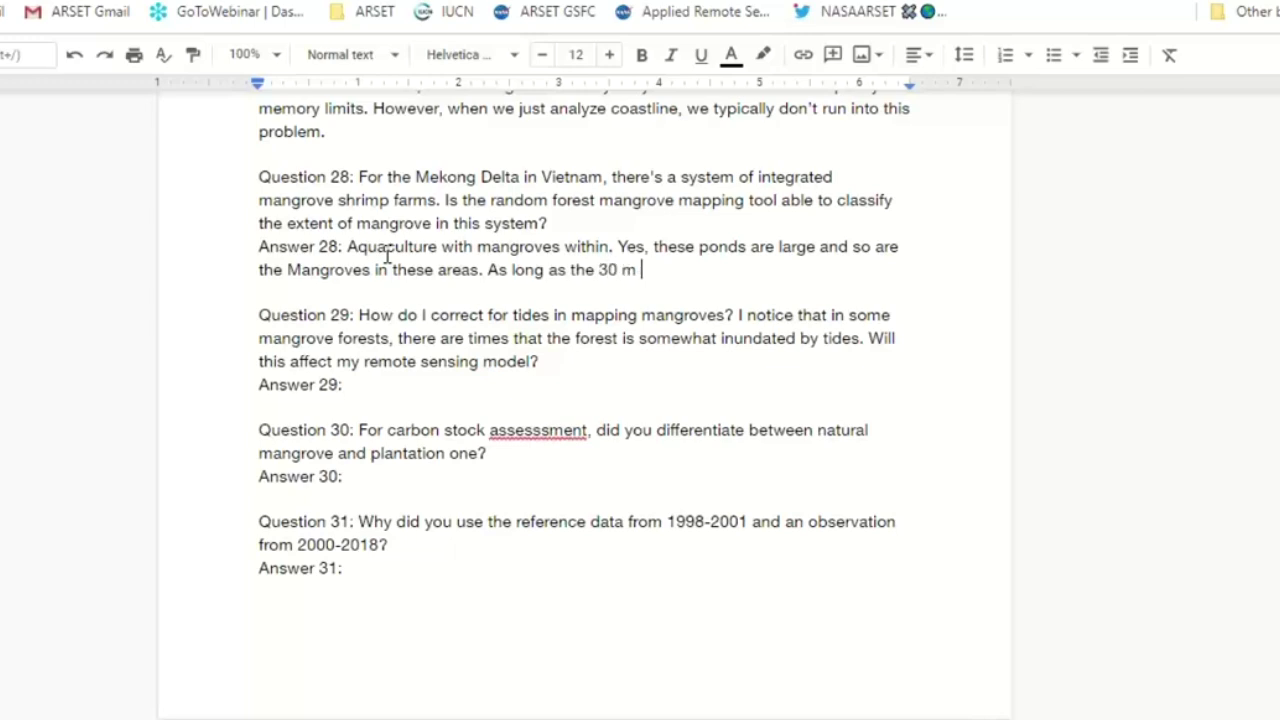
Complete the last sentence of Answer 28 with "resolution allows you to detect them, yes."
{"action": "type", "text": "resolution"}
{"action": "key", "text": "BackSpace"}
{"action": "type", "text": "al"}
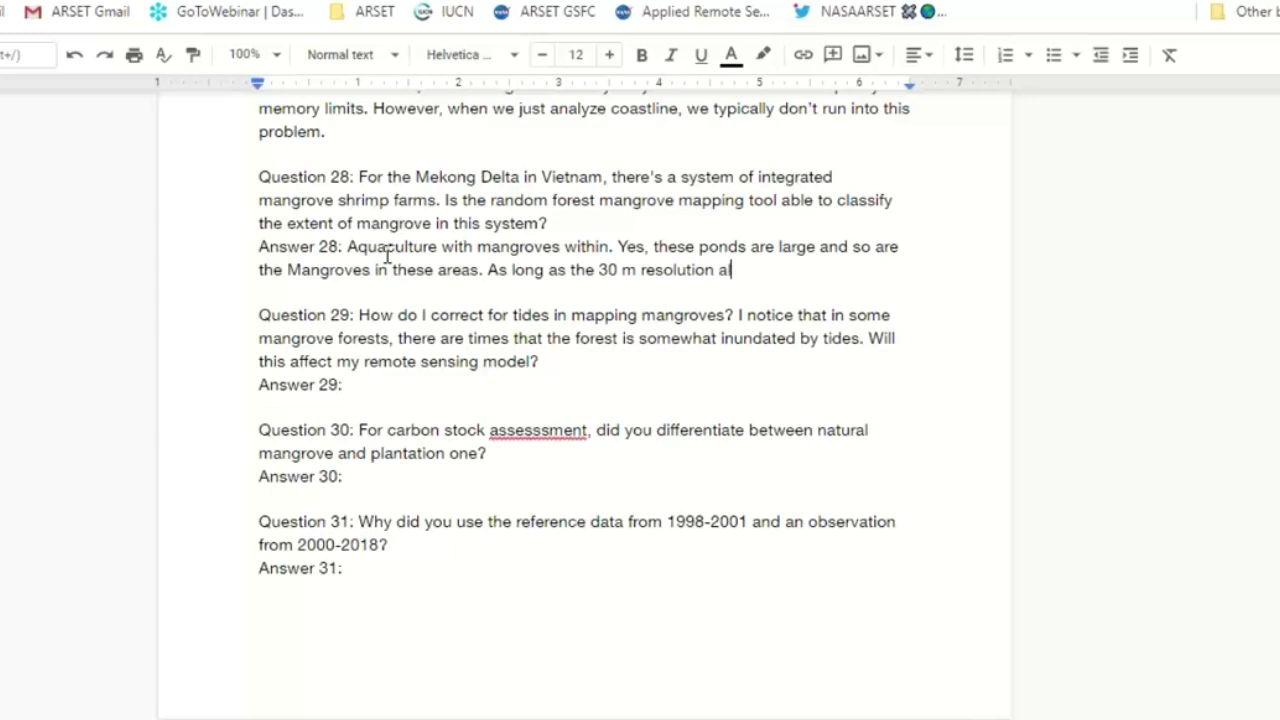
{"action": "type", "text": "lows you to detect t"}
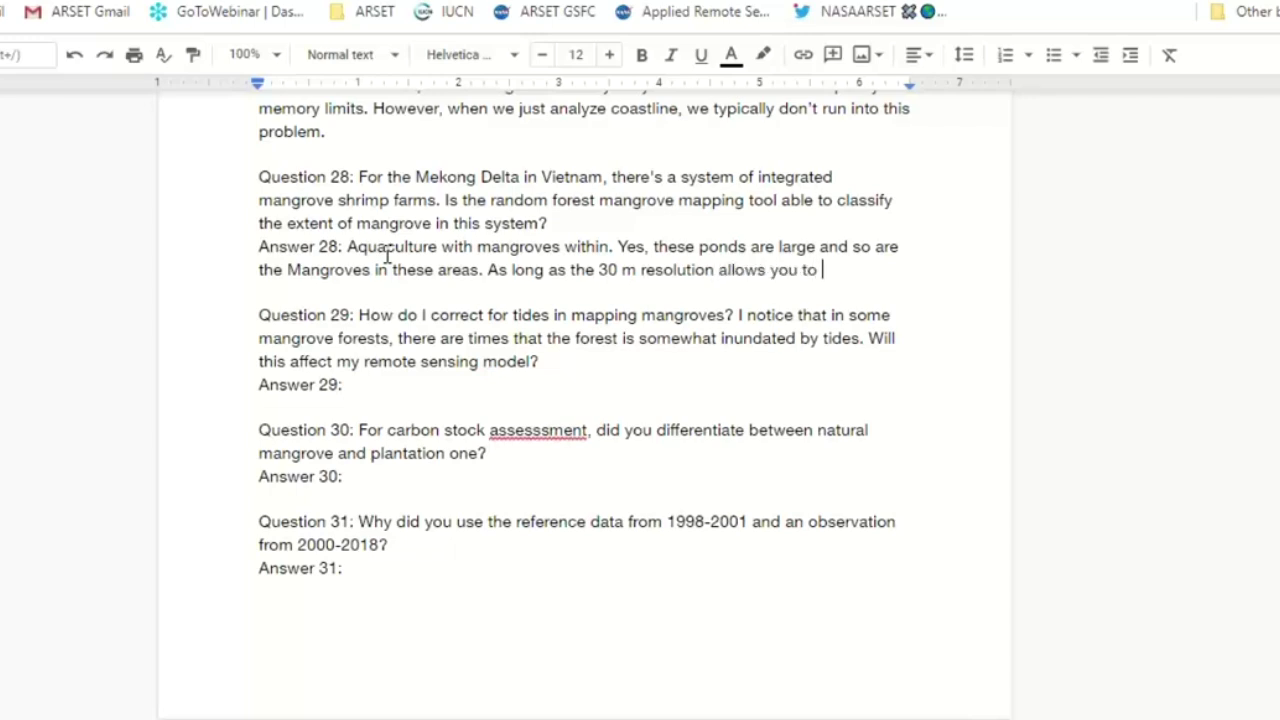
{"action": "type", "text": ", yes."}
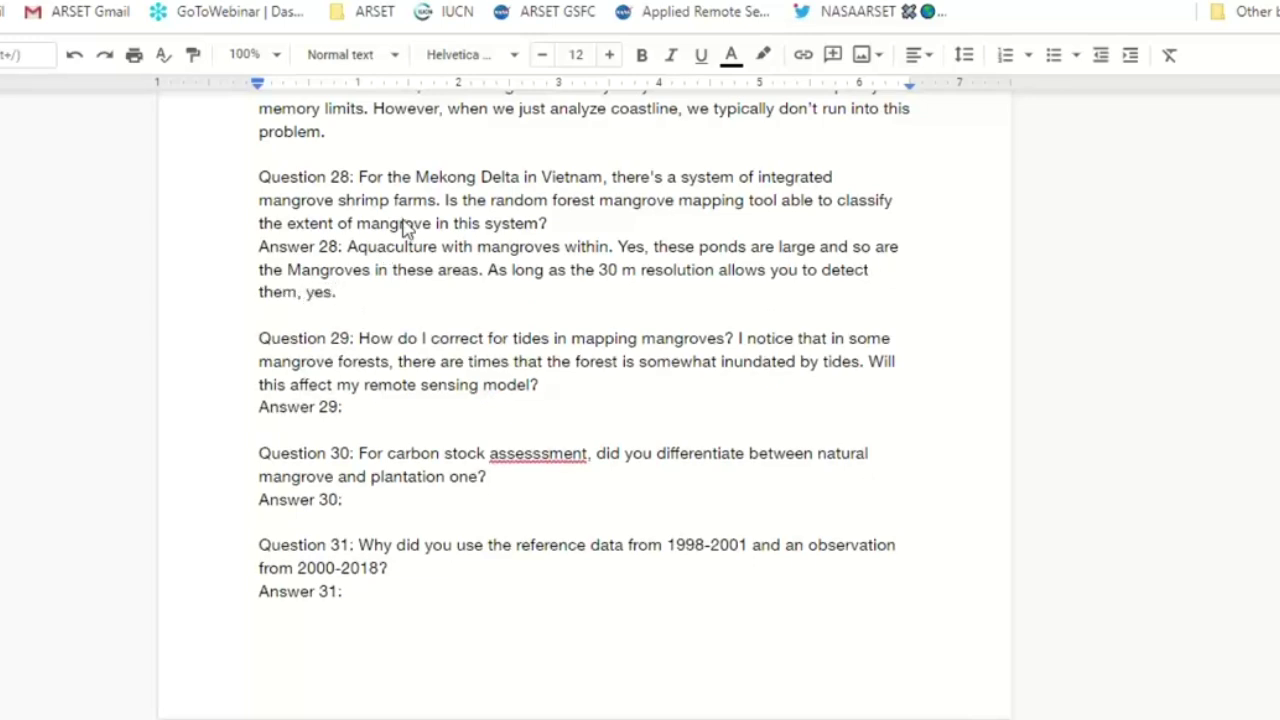
Correct the misspelled word after "carbon stock" in Question 30 to the suggested spelling "assessment"
{"action": "left_click", "coordinate": [426, 409]}
{"action": "right_click", "coordinate": [536, 452]}
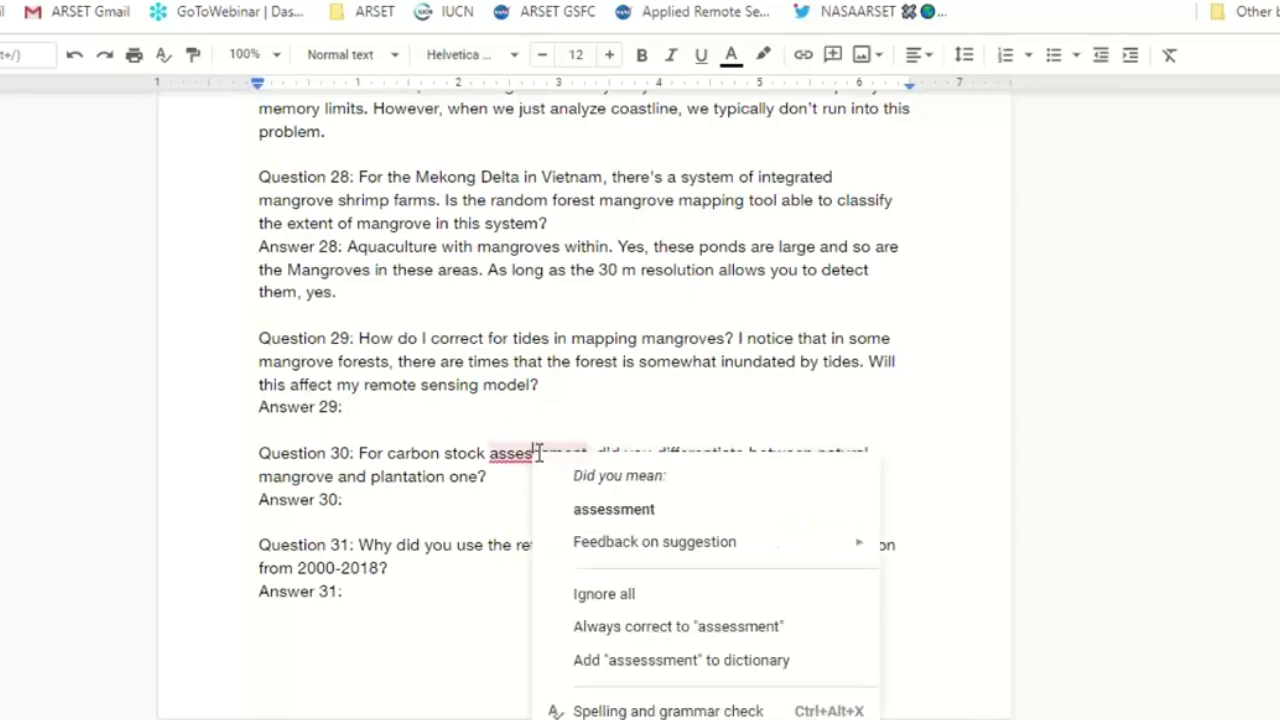
{"action": "left_click", "coordinate": [590, 508]}
Start Answer 29 with the sentence "Tides and water is often helpful in distinguishing mangroves."
{"action": "double_click", "coordinate": [456, 410]}
{"action": "left_click", "coordinate": [457, 409]}
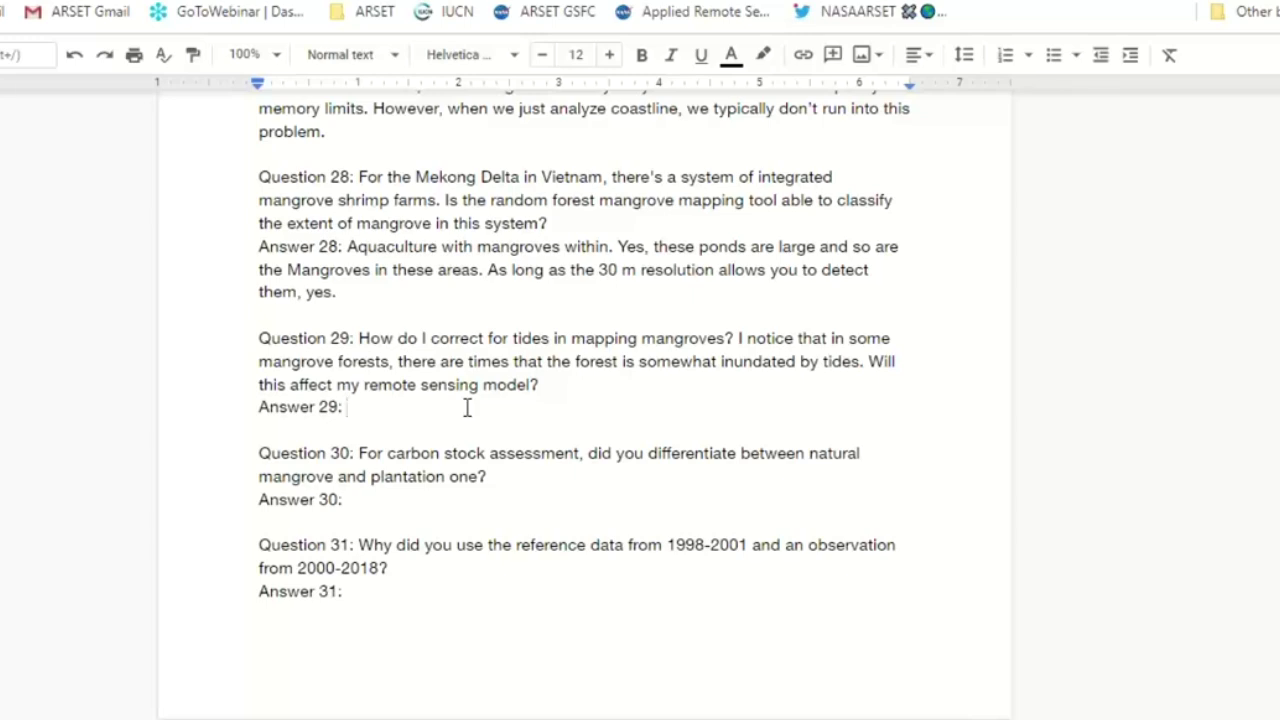
{"action": "type", "text": "Tides and water"}
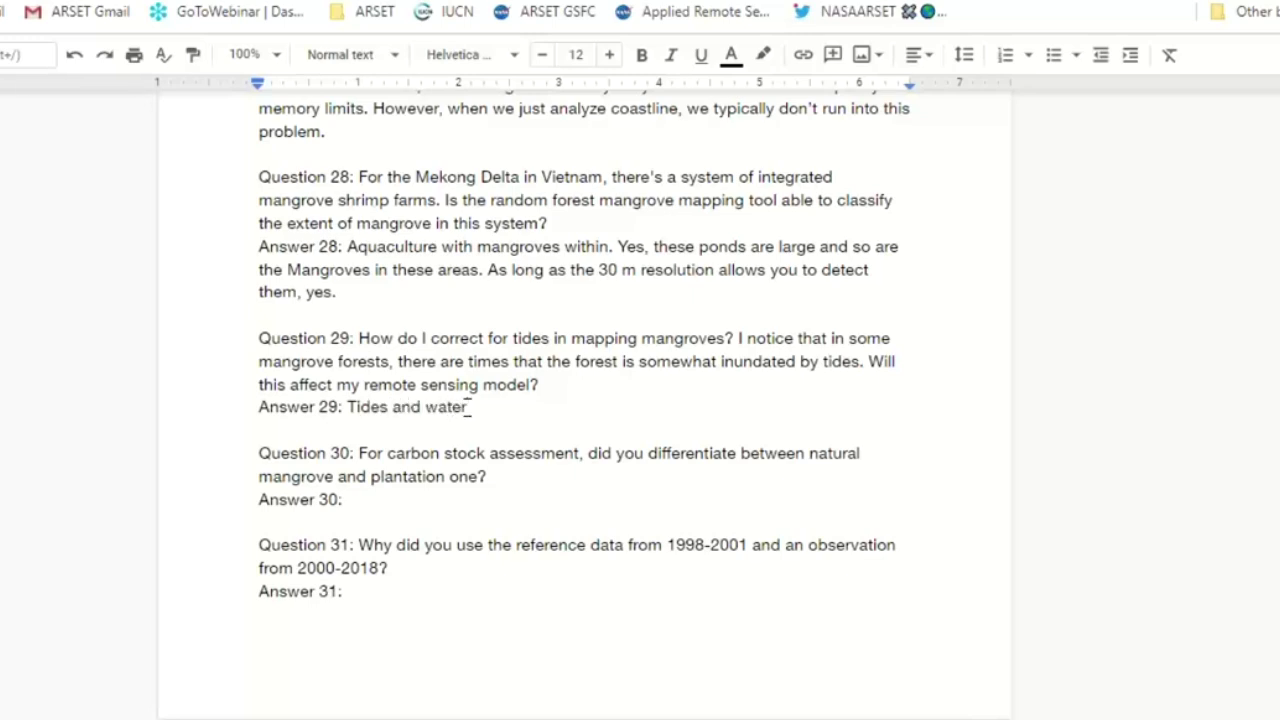
{"action": "type", "text": " is often helpf"}
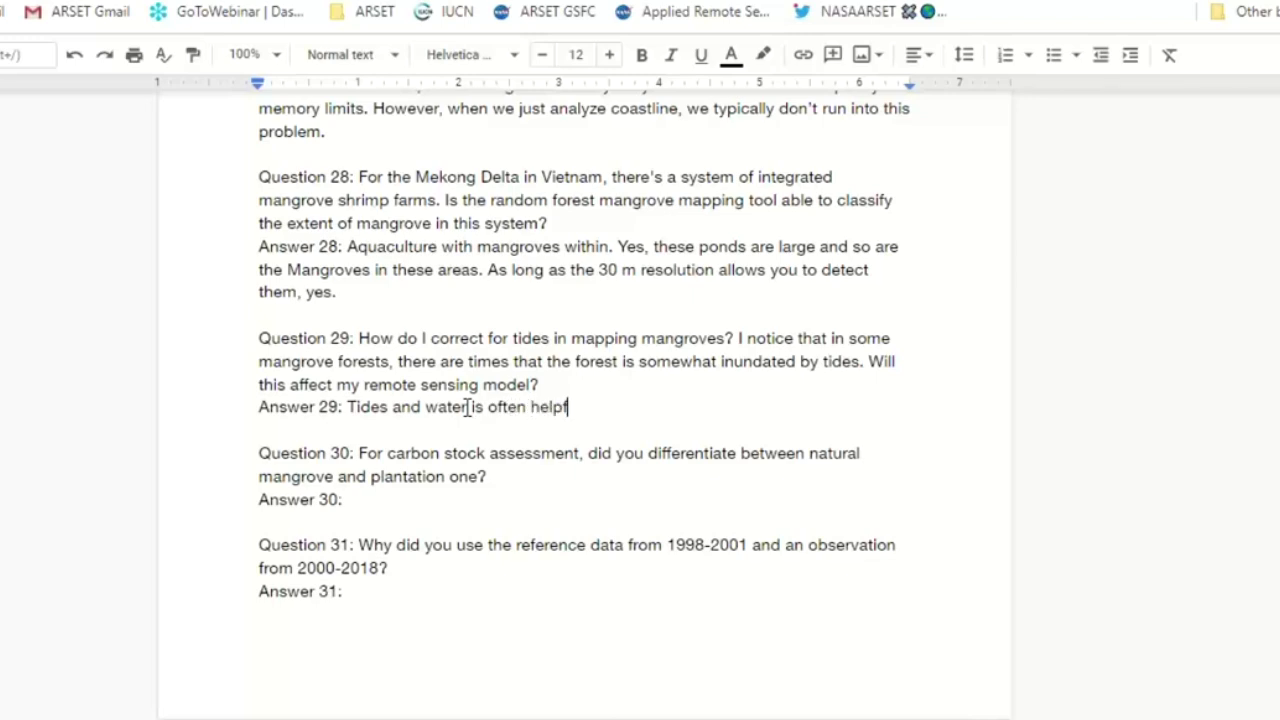
{"action": "type", "text": "ul in distin"}
{"action": "type", "text": "g"}
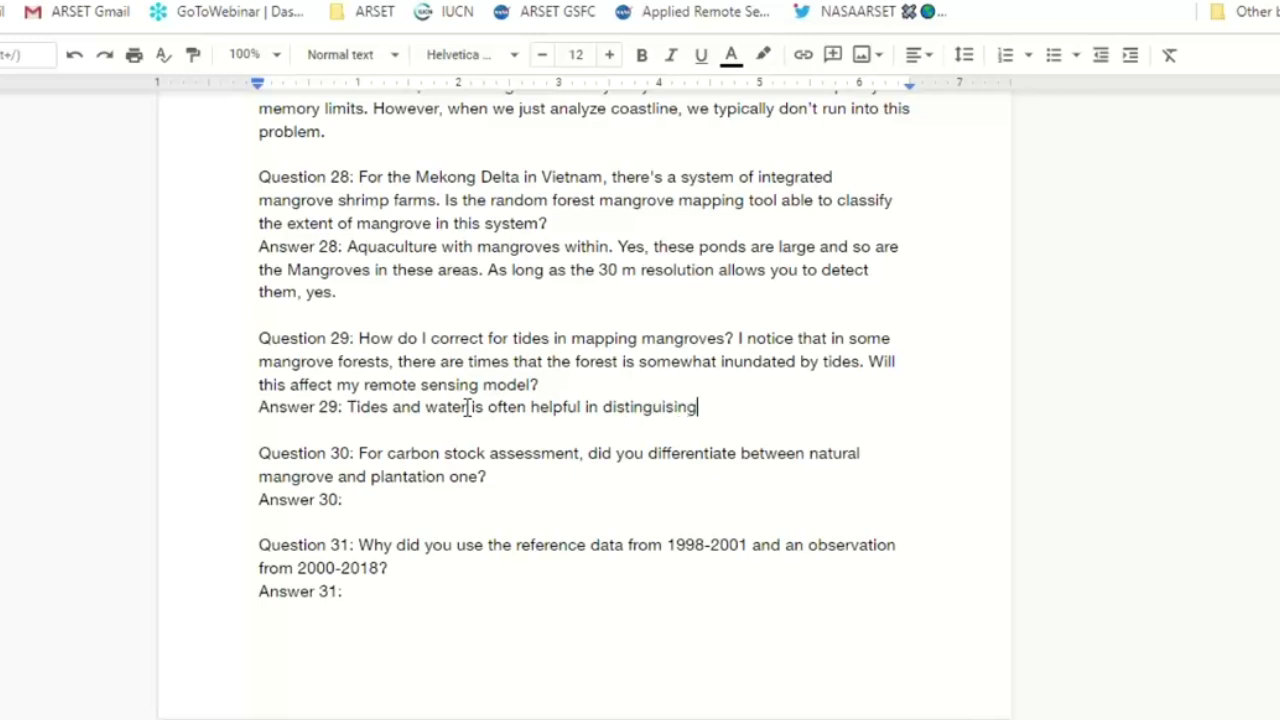
{"action": "type", "text": "uishing mangroves. "}
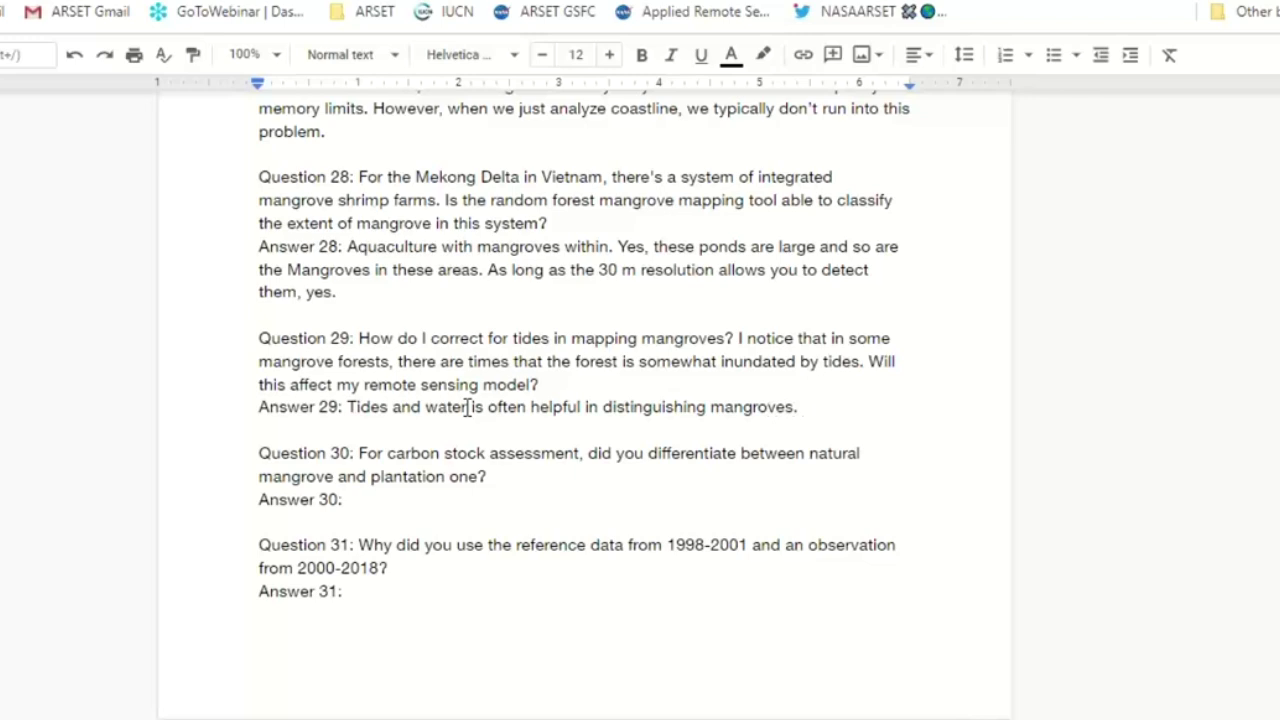
Begin the second sentence of Answer 29 with "Since we make mosaics over time,"
{"action": "type", "text": "Since we m"}
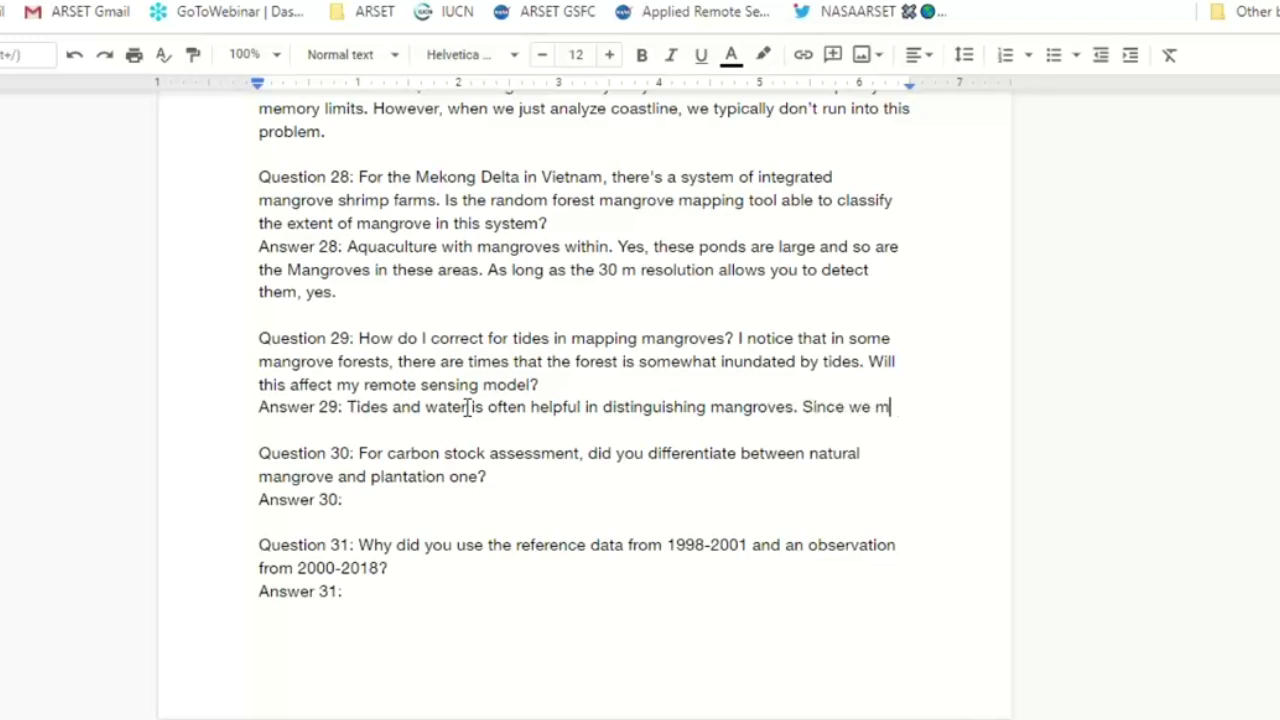
{"action": "type", "text": "ake mos"}
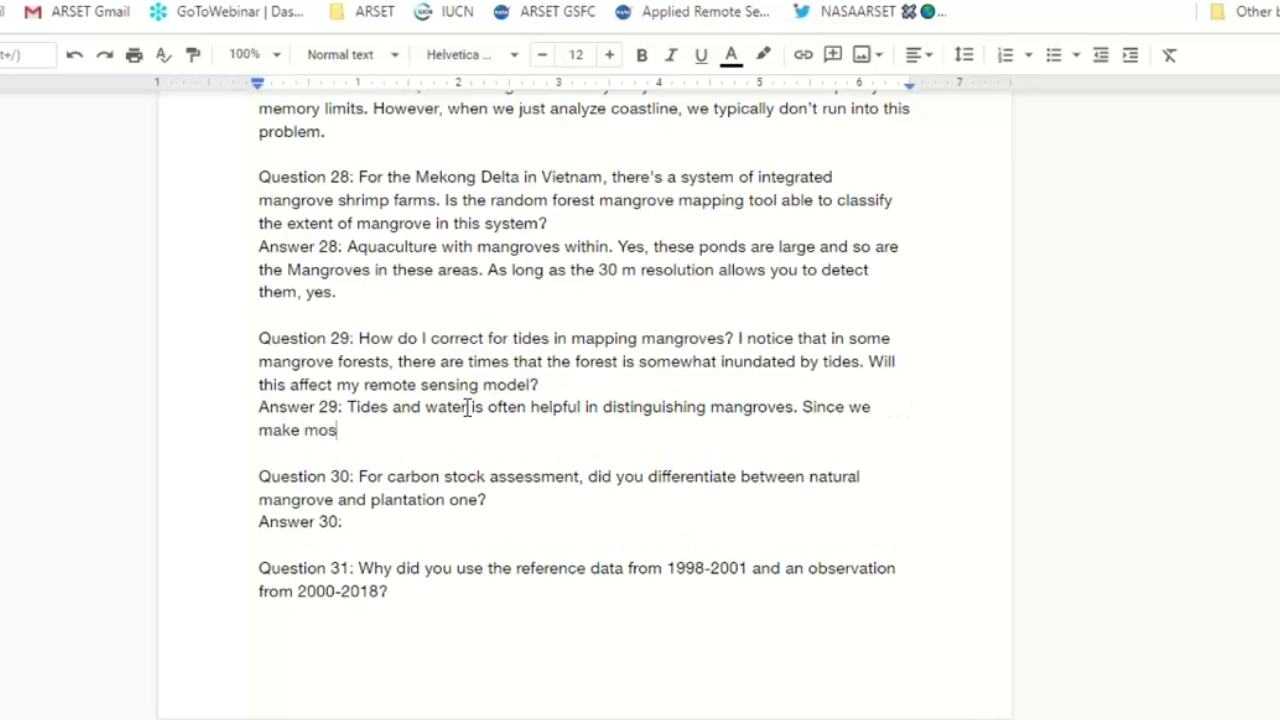
{"action": "type", "text": "aics o"}
{"action": "type", "text": "over "}
{"action": "type", "text": "tome"}
{"action": "key", "text": "BackSpace"}
{"action": "key", "text": "BackSpace"}
{"action": "key", "text": "BackSpace"}
{"action": "type", "text": "ime."}
{"action": "key", "text": "BackSpace"}
{"action": "type", "text": ", "}
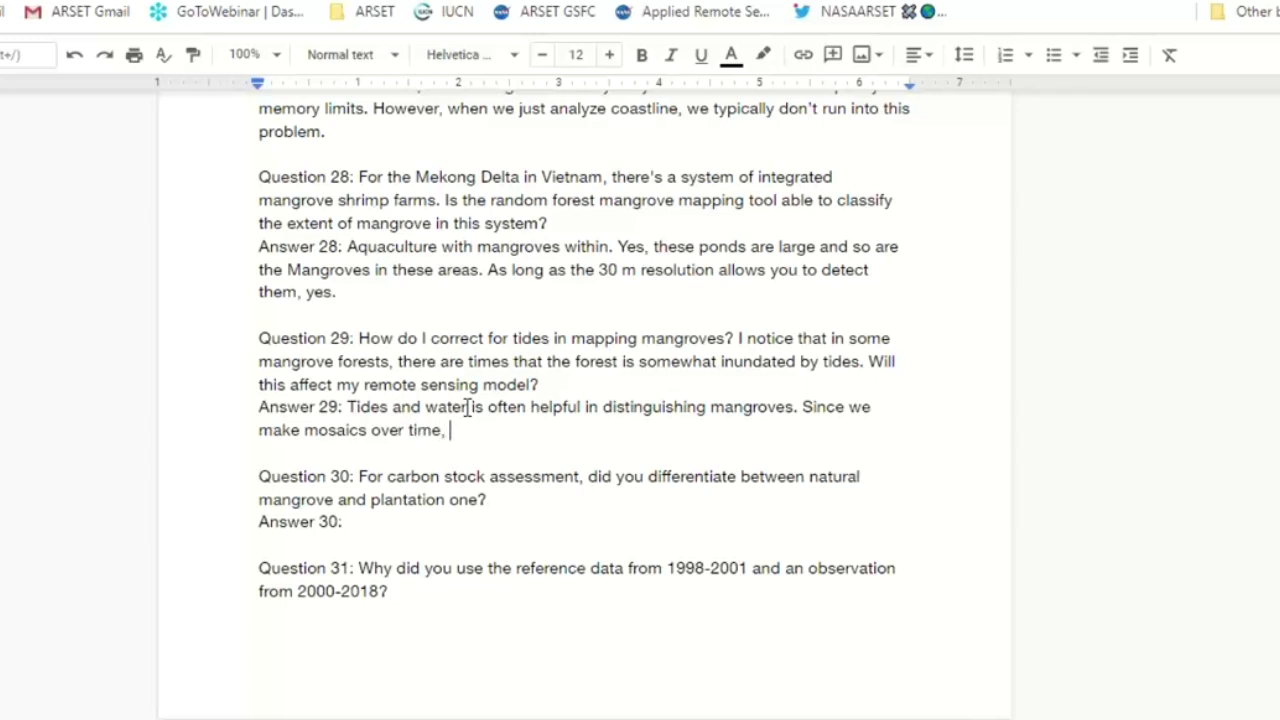
Complete the mosaics sentence in Answer 29 with "tides tend to not affect the model much."
{"action": "type", "text": "the"}
{"action": "key", "text": "BackSpace"}
{"action": "key", "text": "BackSpace"}
{"action": "key", "text": "BackSpace"}
{"action": "type", "text": "ides should be"}
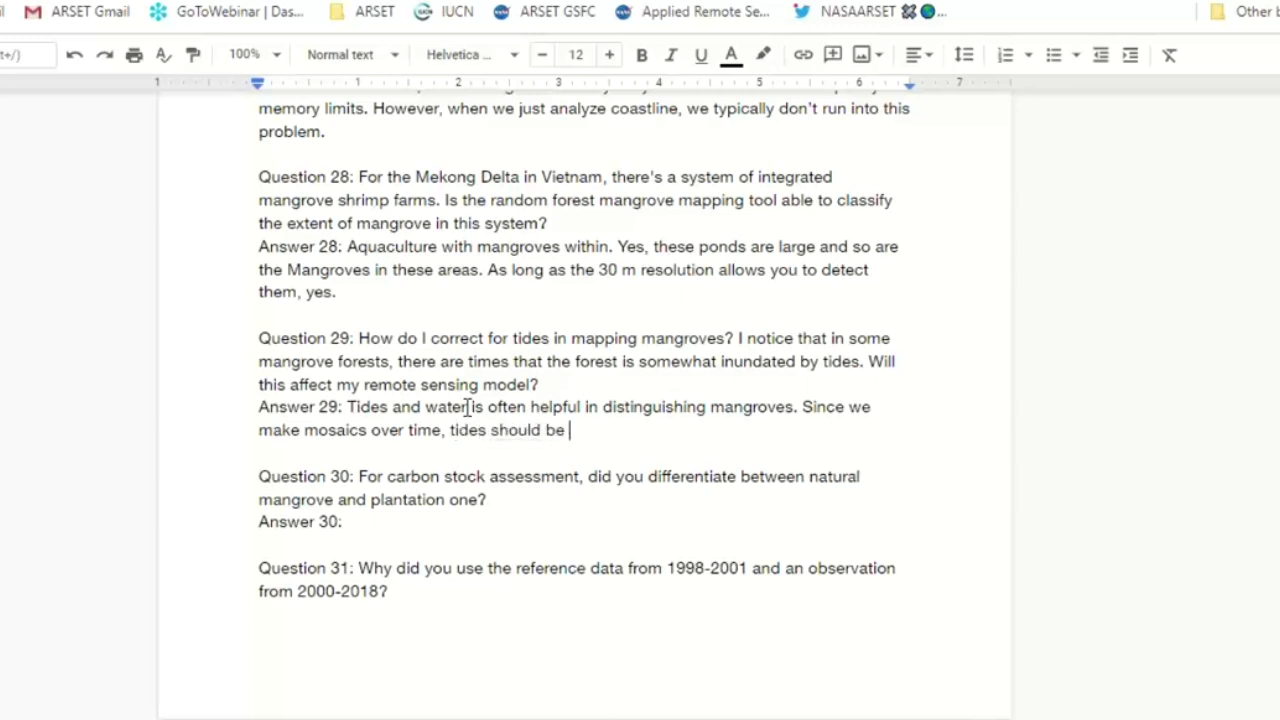
{"action": "key", "text": "BackSpace"}
{"action": "key", "text": "BackSpace"}
{"action": "key", "text": "BackSpace"}
{"action": "key", "text": "BackSpace"}
{"action": "key", "text": "BackSpace"}
{"action": "key", "text": "BackSpace"}
{"action": "key", "text": "BackSpace"}
{"action": "key", "text": "BackSpace"}
{"action": "key", "text": "BackSpace"}
{"action": "key", "text": "BackSpace"}
{"action": "type", "text": "tend to not affect the model mu"}
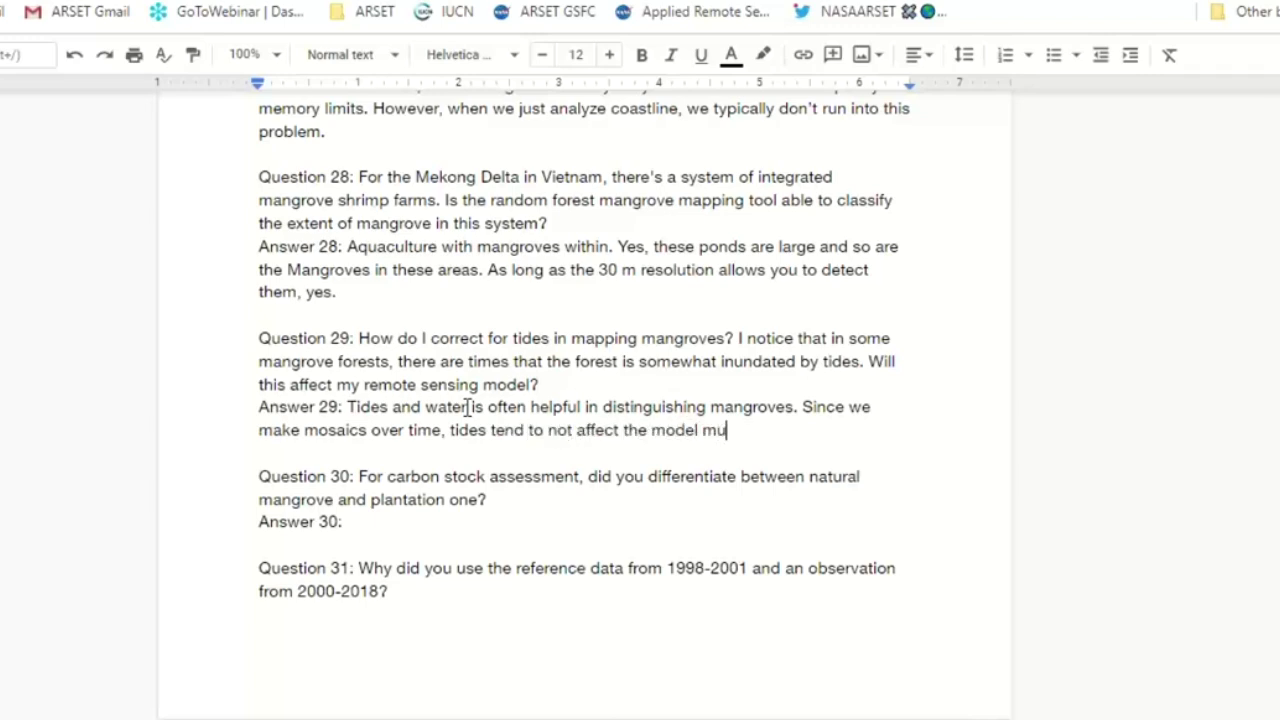
{"action": "type", "text": "ch."}
Start Answer 30 with "no, not in our global map."
{"action": "left_click", "coordinate": [426, 521]}
{"action": "scroll", "coordinate": [426, 521], "scroll_direction": "down", "scroll_amount": 6}
{"action": "scroll", "coordinate": [426, 521], "scroll_direction": "up", "scroll_amount": 2}
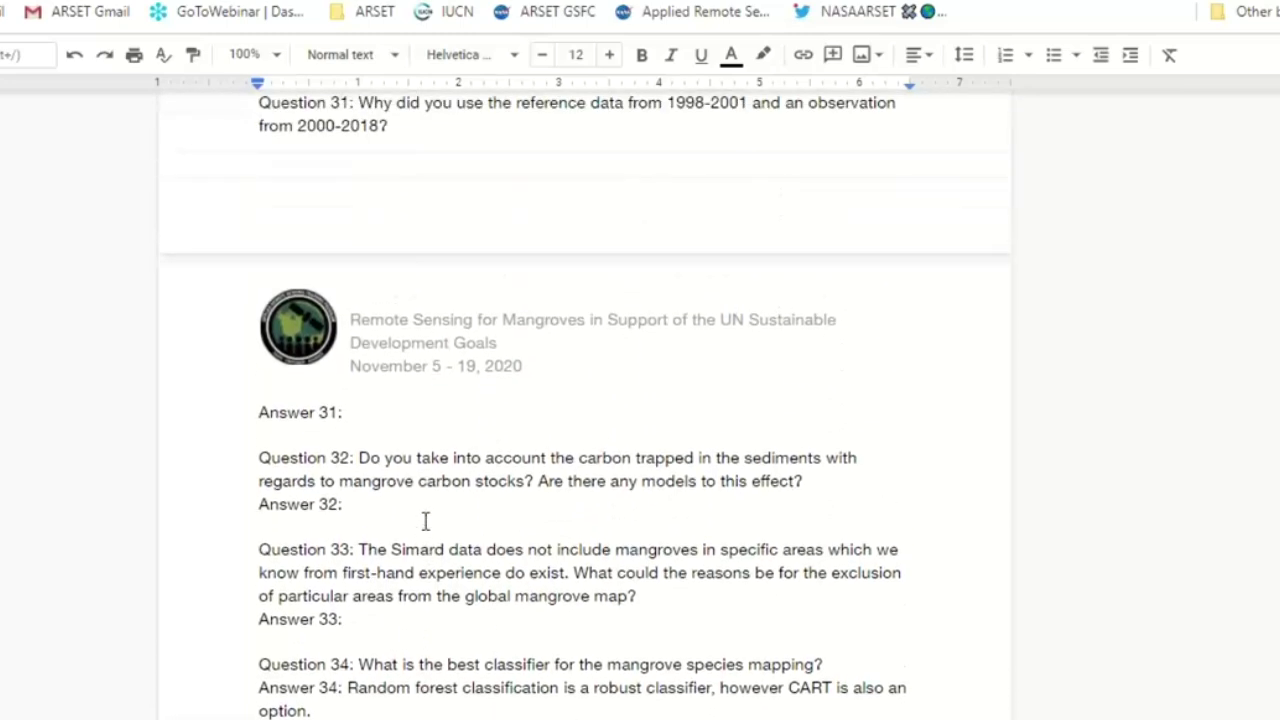
{"action": "scroll", "coordinate": [426, 521], "scroll_direction": "down", "scroll_amount": 1}
{"action": "scroll", "coordinate": [426, 521], "scroll_direction": "up", "scroll_amount": 1}
{"action": "scroll", "coordinate": [426, 521], "scroll_direction": "up", "scroll_amount": 1}
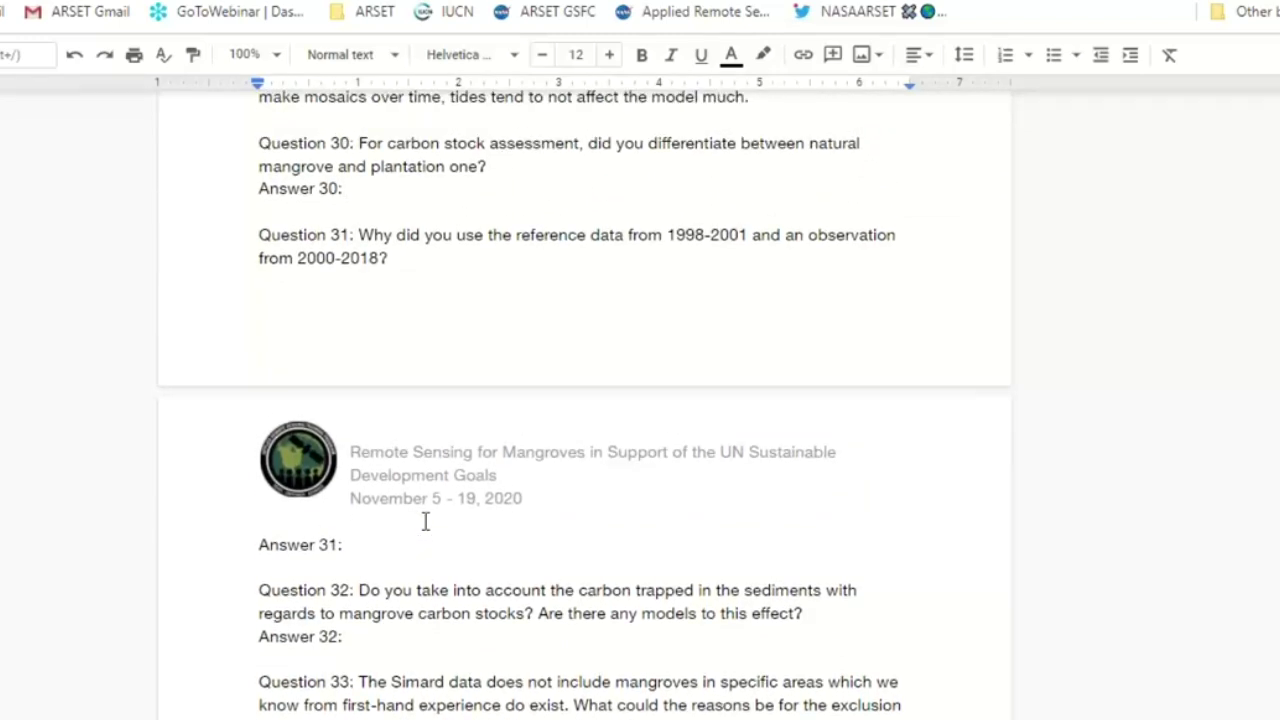
{"action": "left_click", "coordinate": [371, 196]}
{"action": "type", "text": "no, mot in our global map. "}
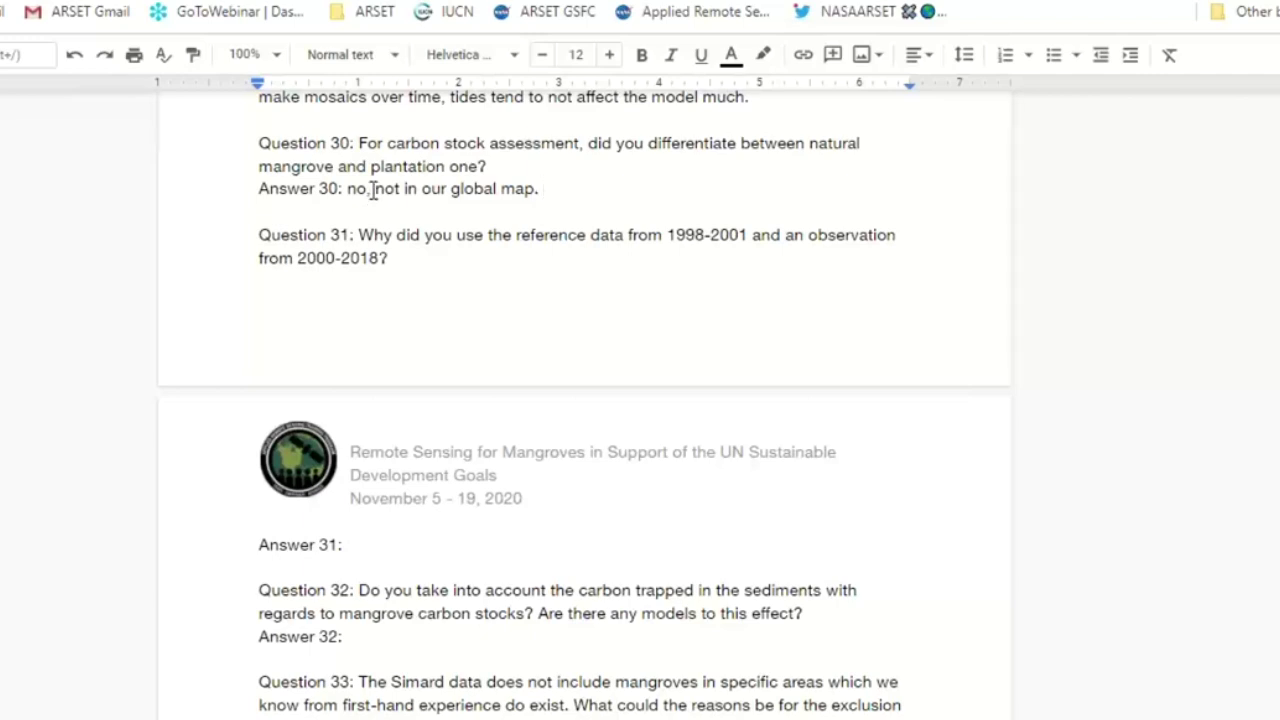
Continue Answer 30 with "Natural mangroves cover much more area than plantations and we did not have enough data to difereentiate."
{"action": "type", "text": "Natural ma"}
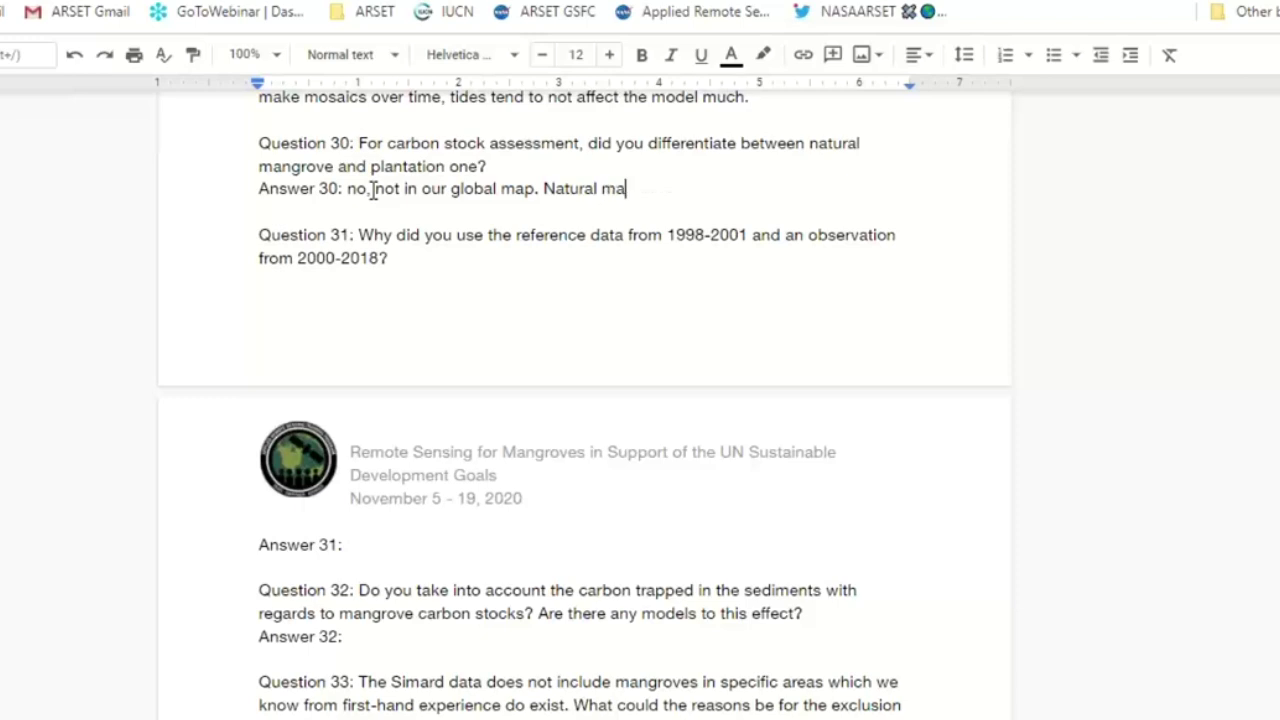
{"action": "type", "text": "ngroves cove"}
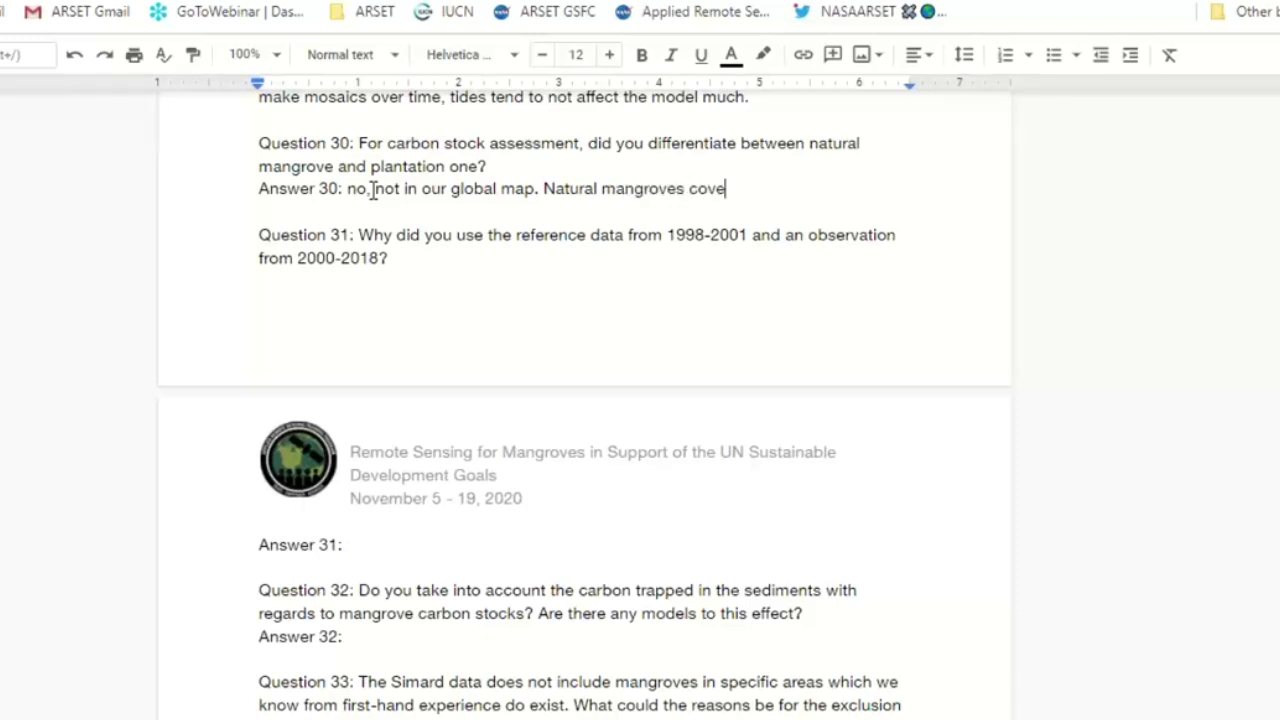
{"action": "type", "text": "r much more "}
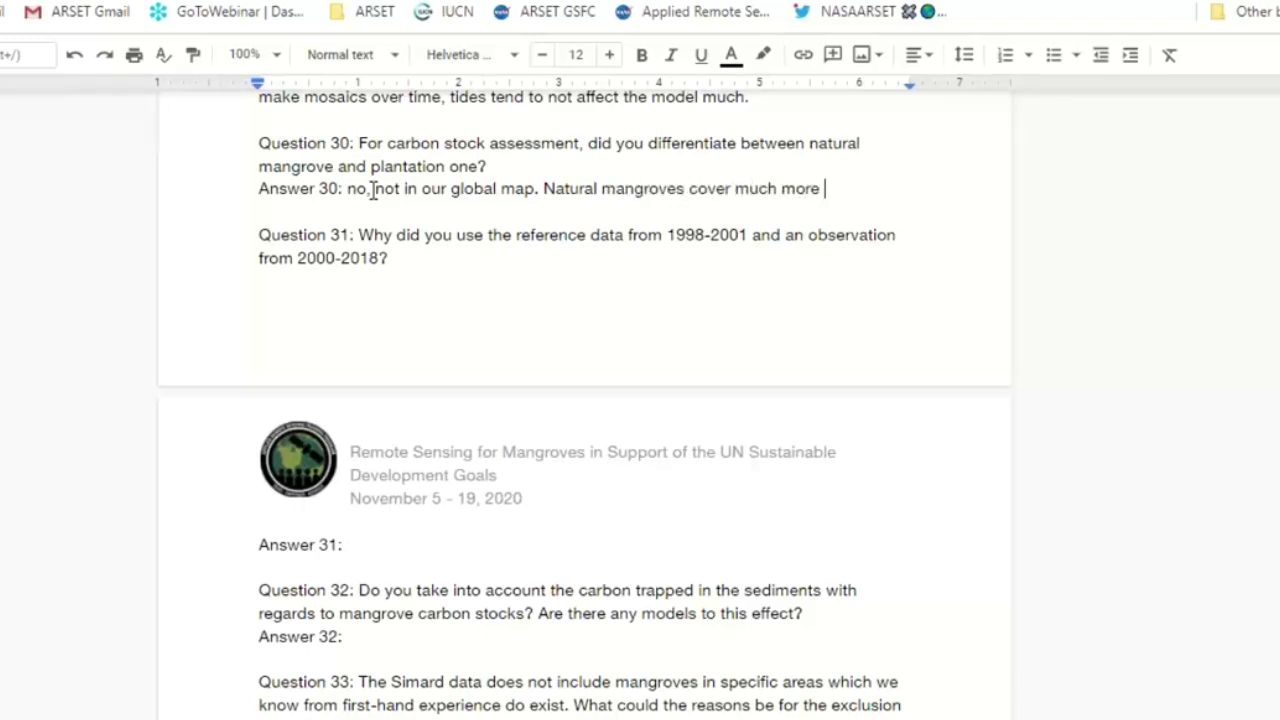
{"action": "type", "text": "area than p"}
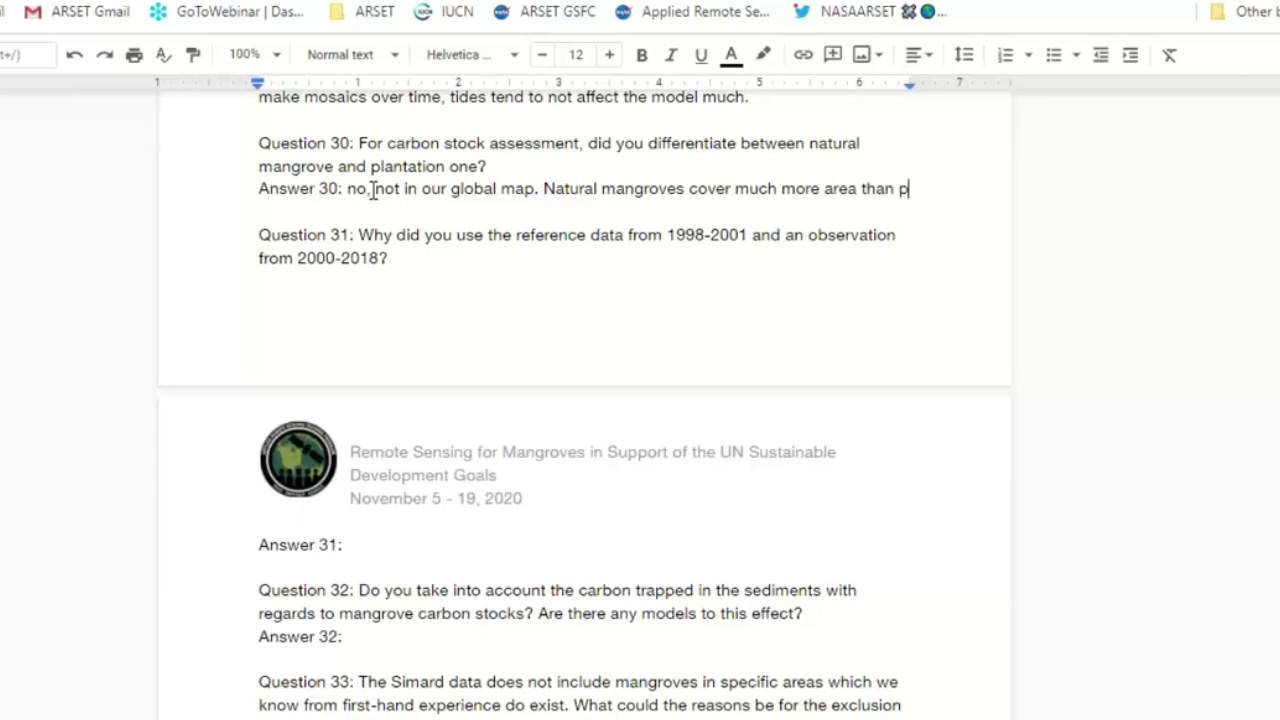
{"action": "type", "text": "lantations a"}
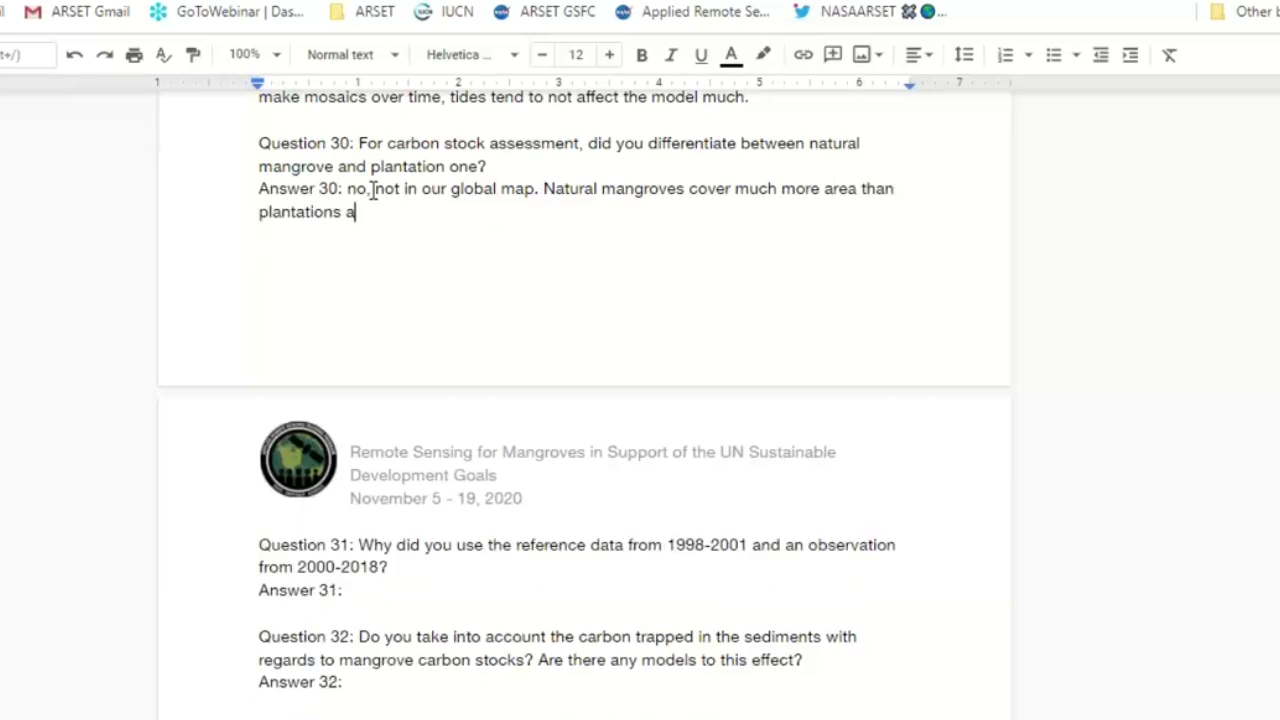
{"action": "type", "text": "nd we did not h"}
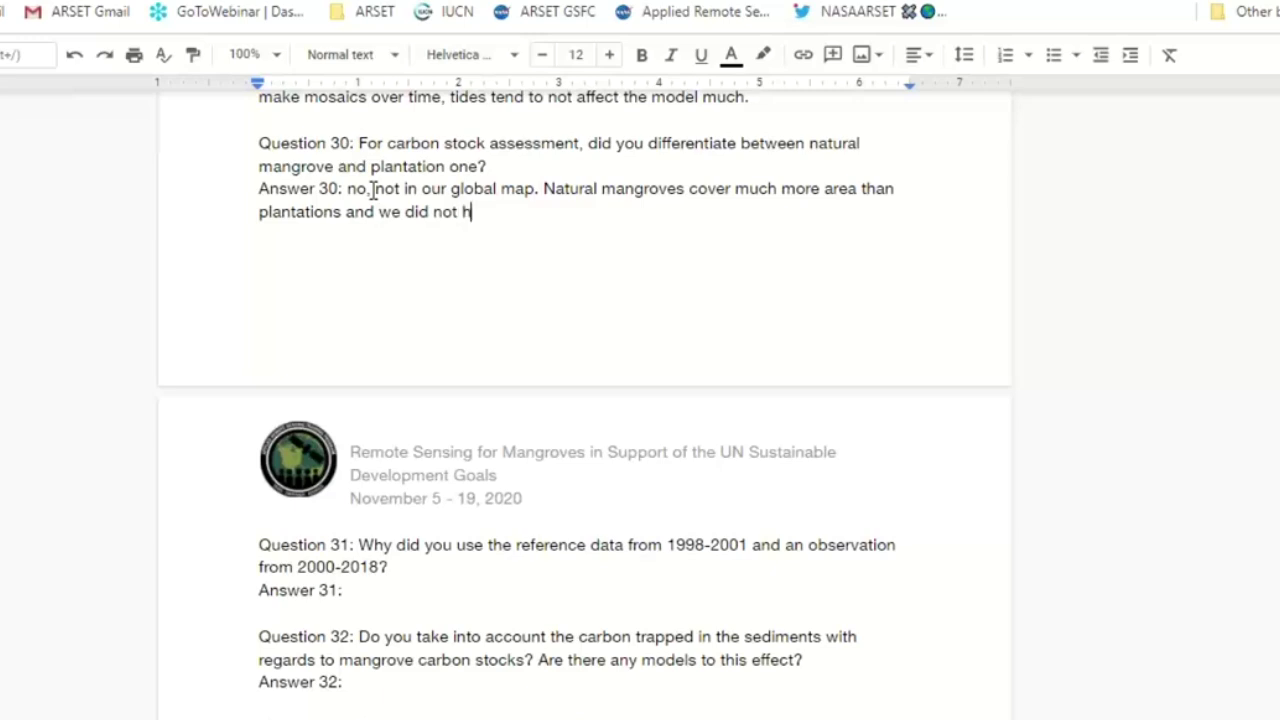
{"action": "type", "text": "ave enough "}
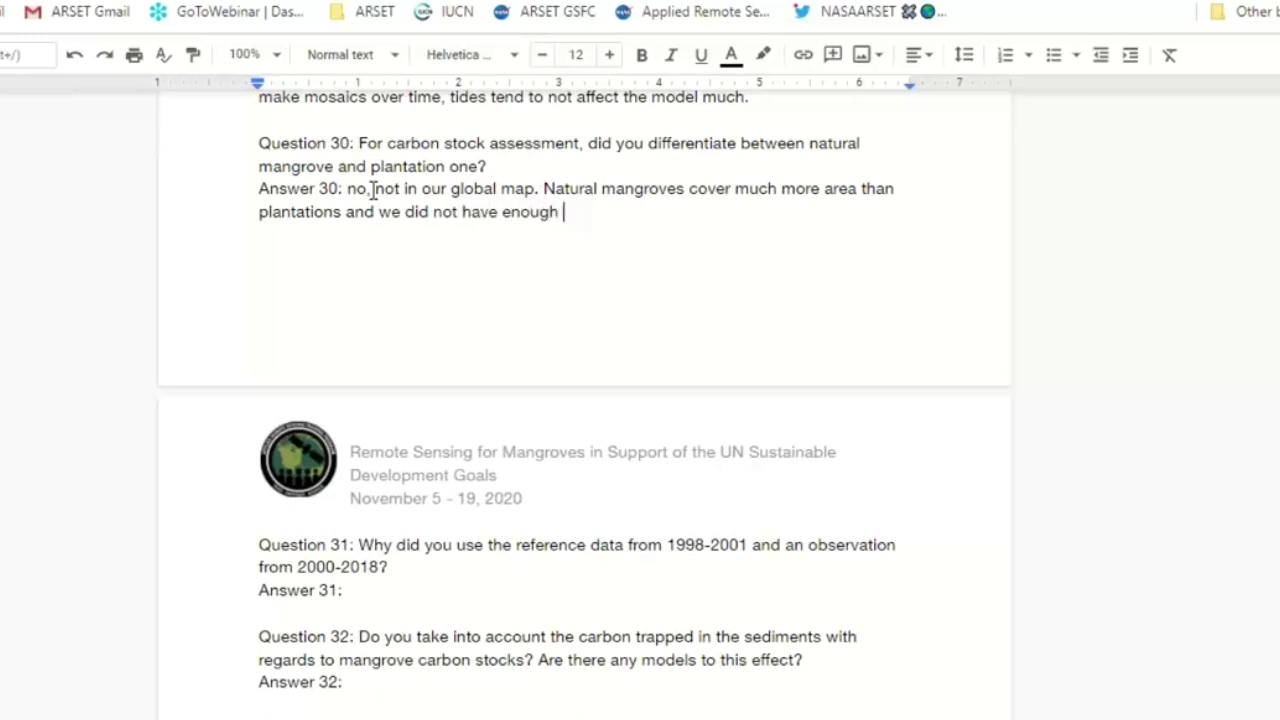
{"action": "type", "text": "data to dife"}
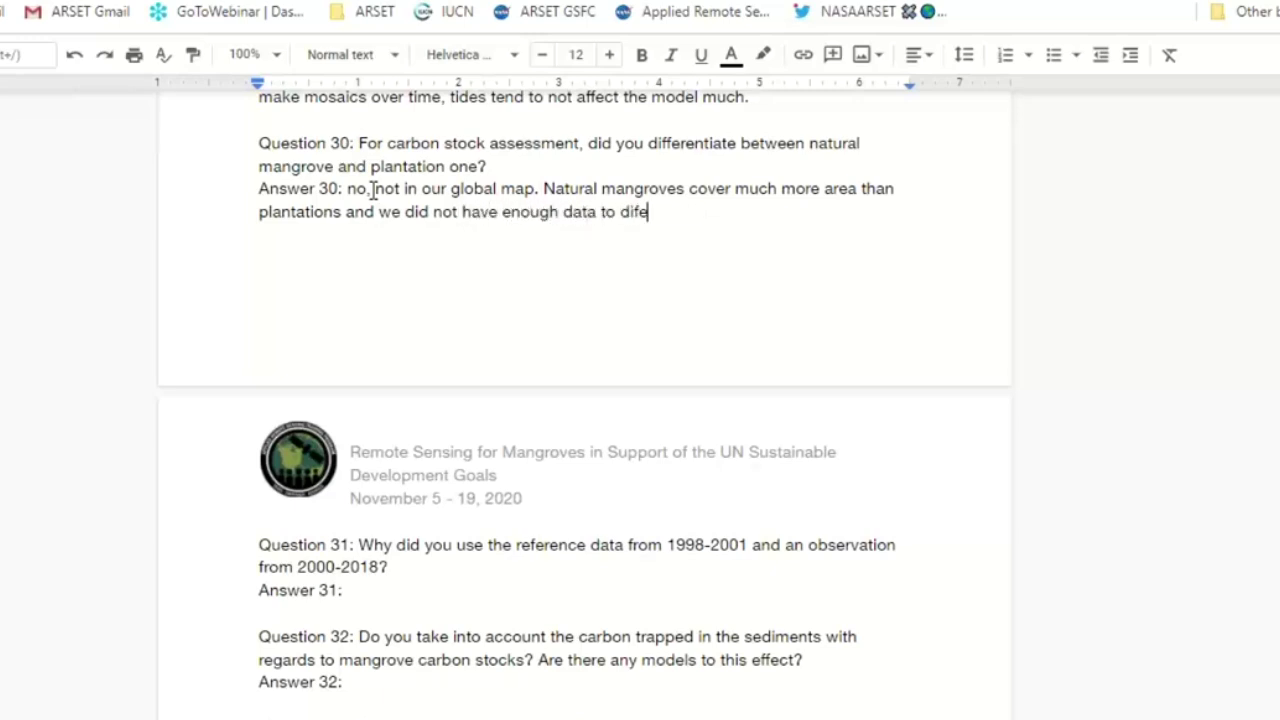
{"action": "type", "text": "reentiate."}
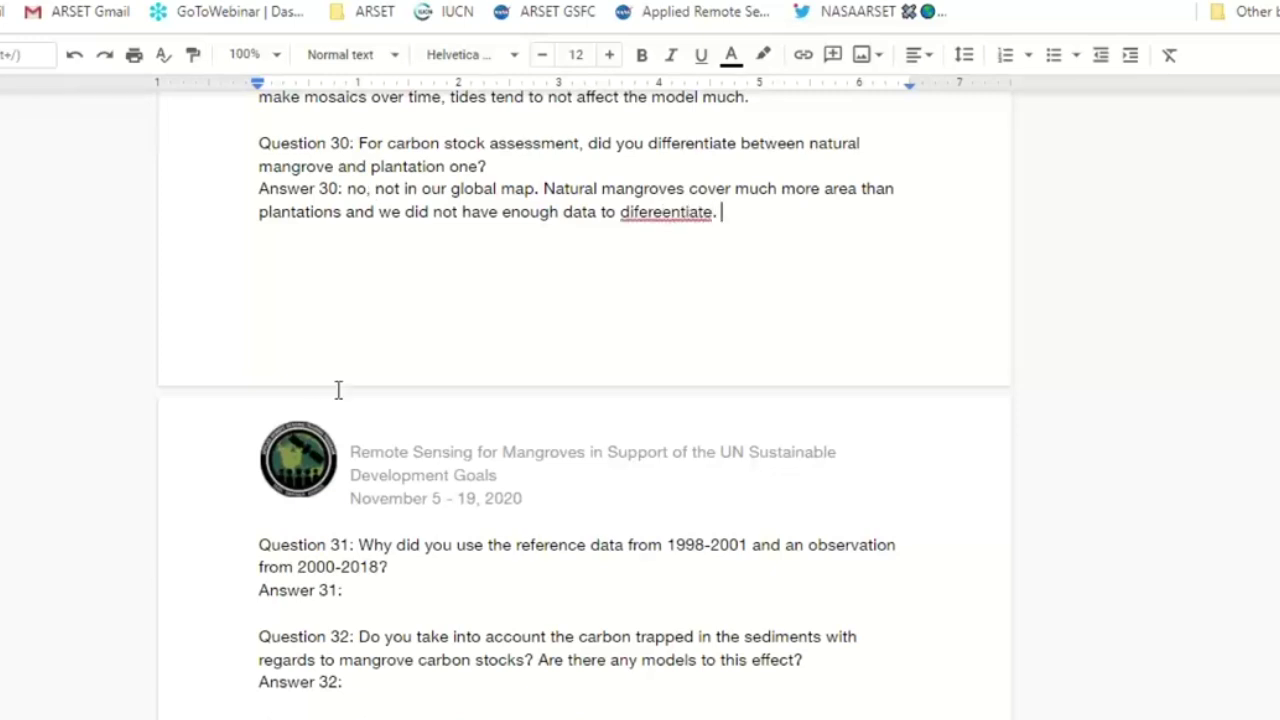
Start Answer 31 with "The goal of the change map was to see changes from 2000 onward."
{"action": "left_click", "coordinate": [376, 591]}
{"action": "scroll", "coordinate": [376, 591], "scroll_direction": "down", "scroll_amount": 2}
{"action": "scroll", "coordinate": [376, 591], "scroll_direction": "down", "scroll_amount": 1}
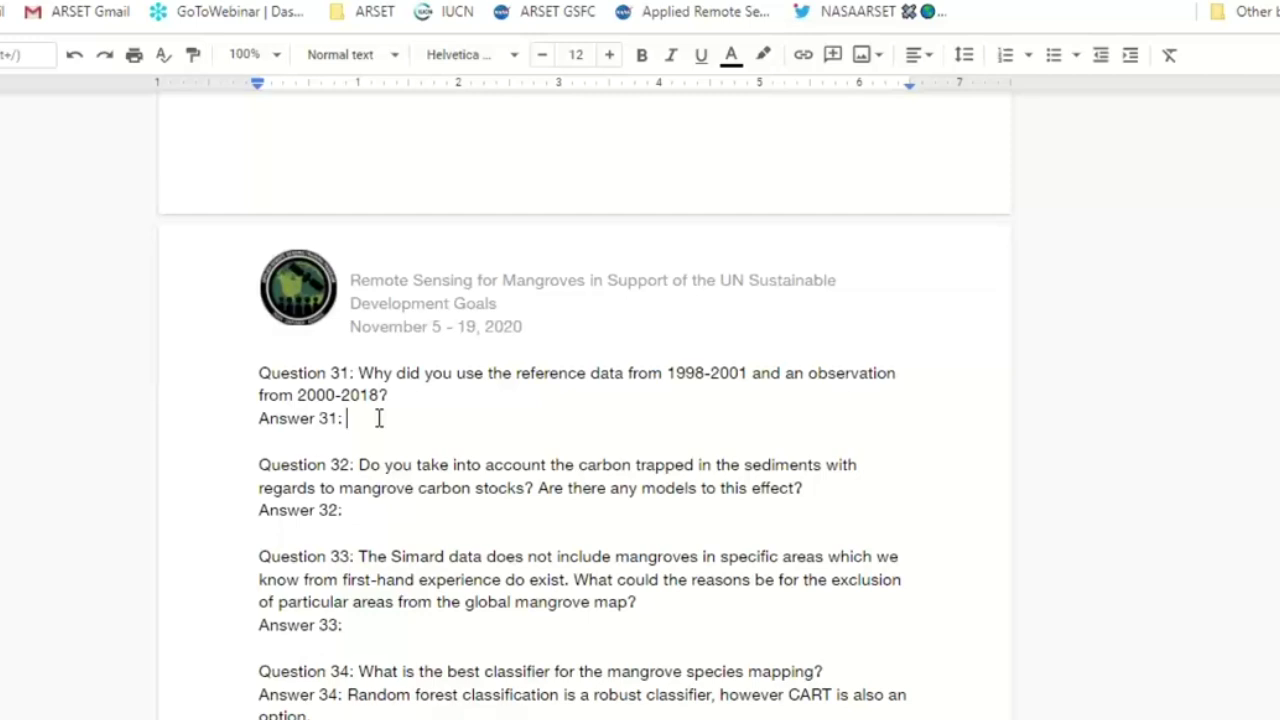
{"action": "type", "text": "The goal of the change map was to s"}
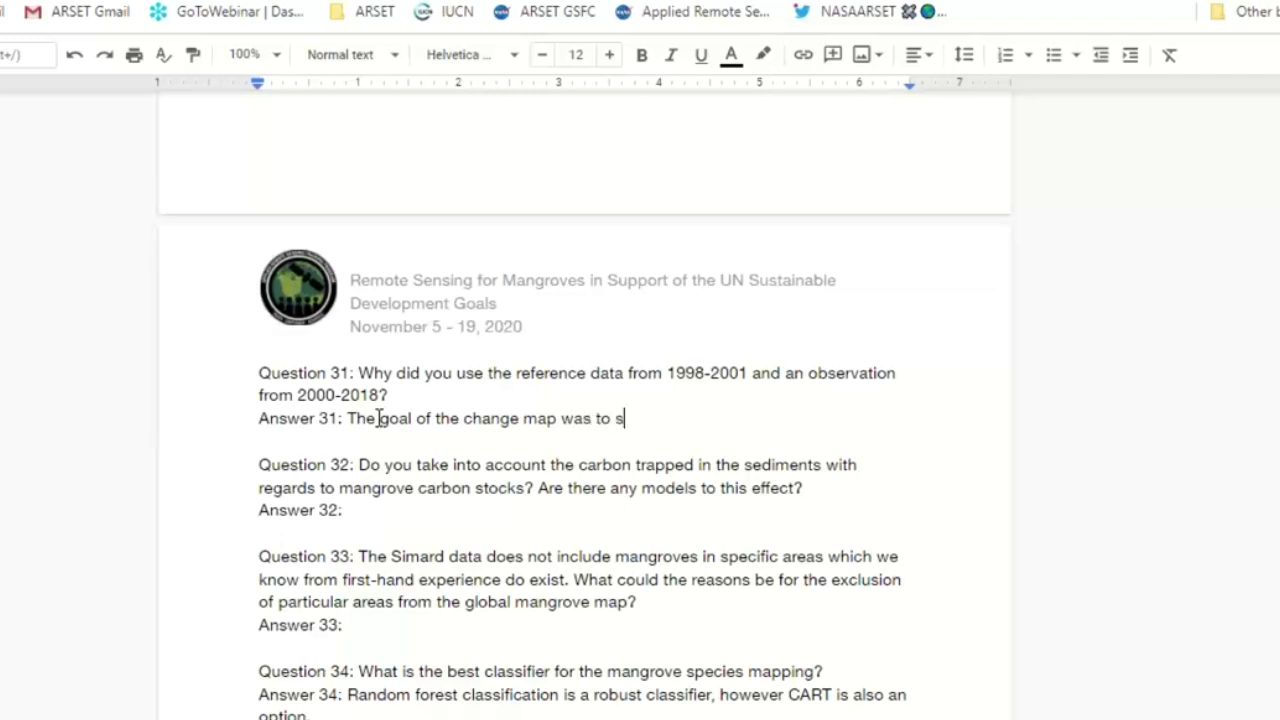
{"action": "type", "text": "ee changes fr"}
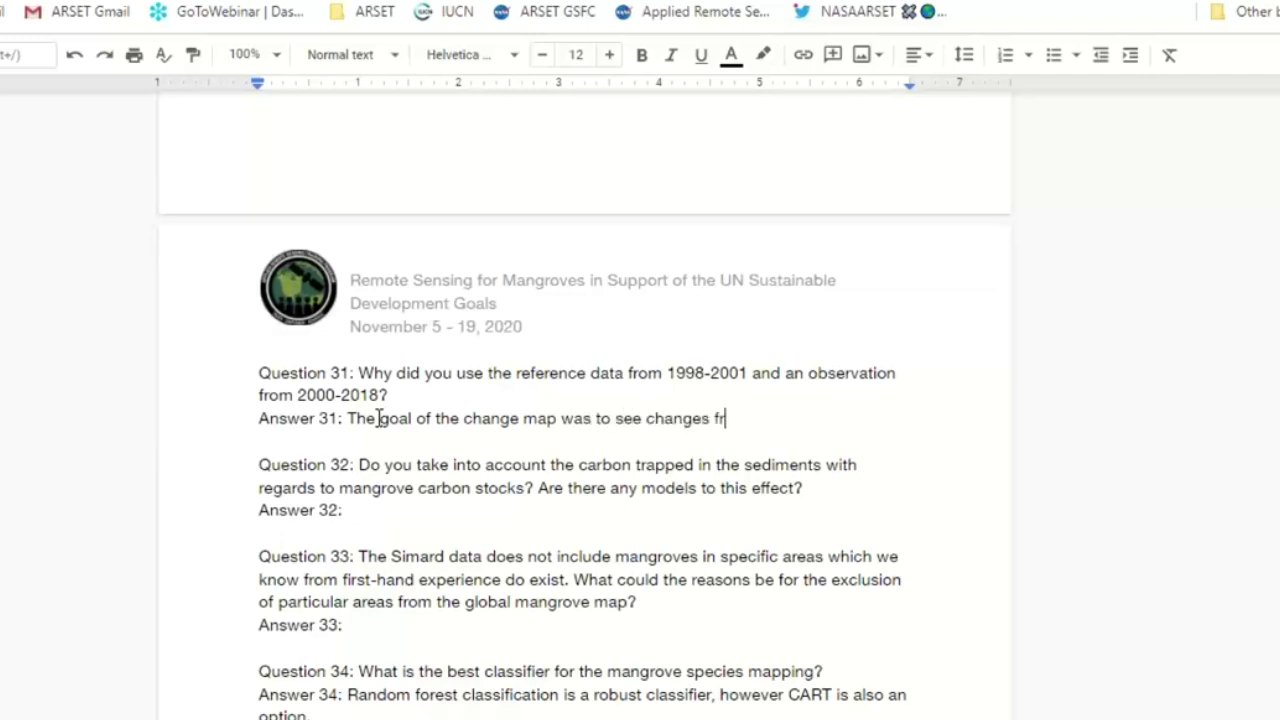
{"action": "type", "text": "om 2000 o"}
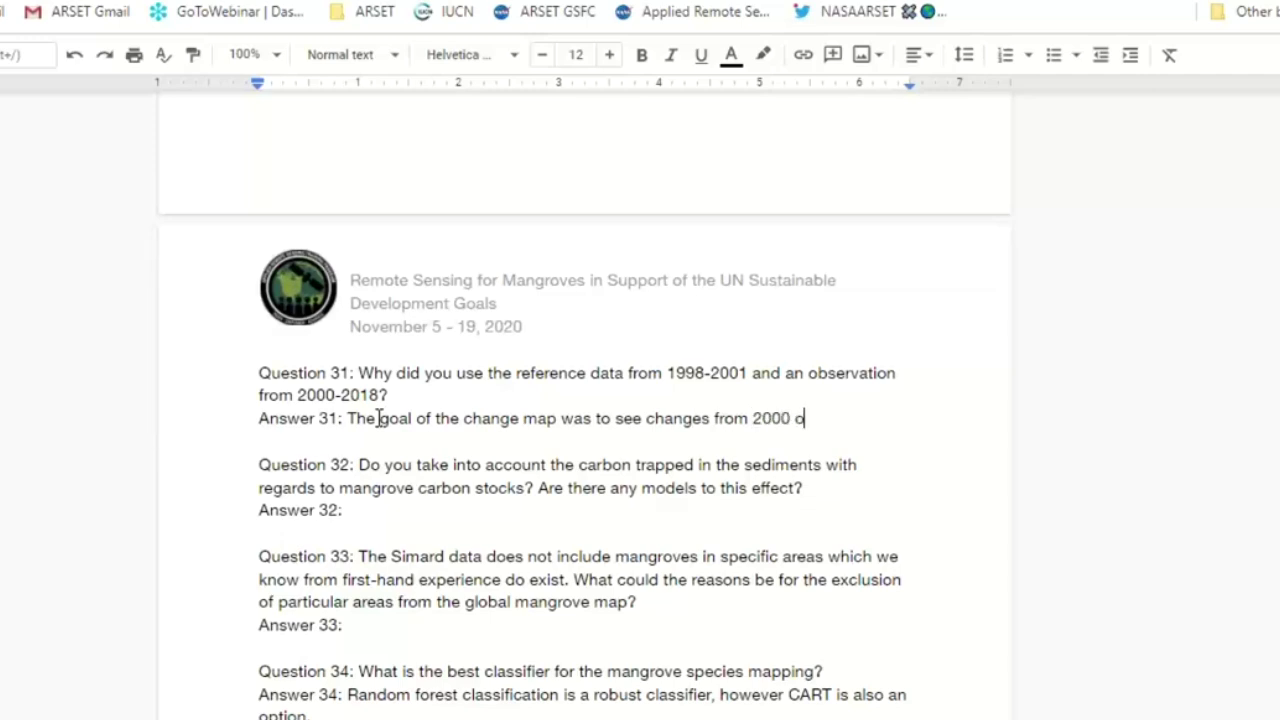
{"action": "type", "text": "nward."}
Finish Answer 31 with the sentence "So we needed reference data from before our study period (2017)."
{"action": "type", "text": "So w"}
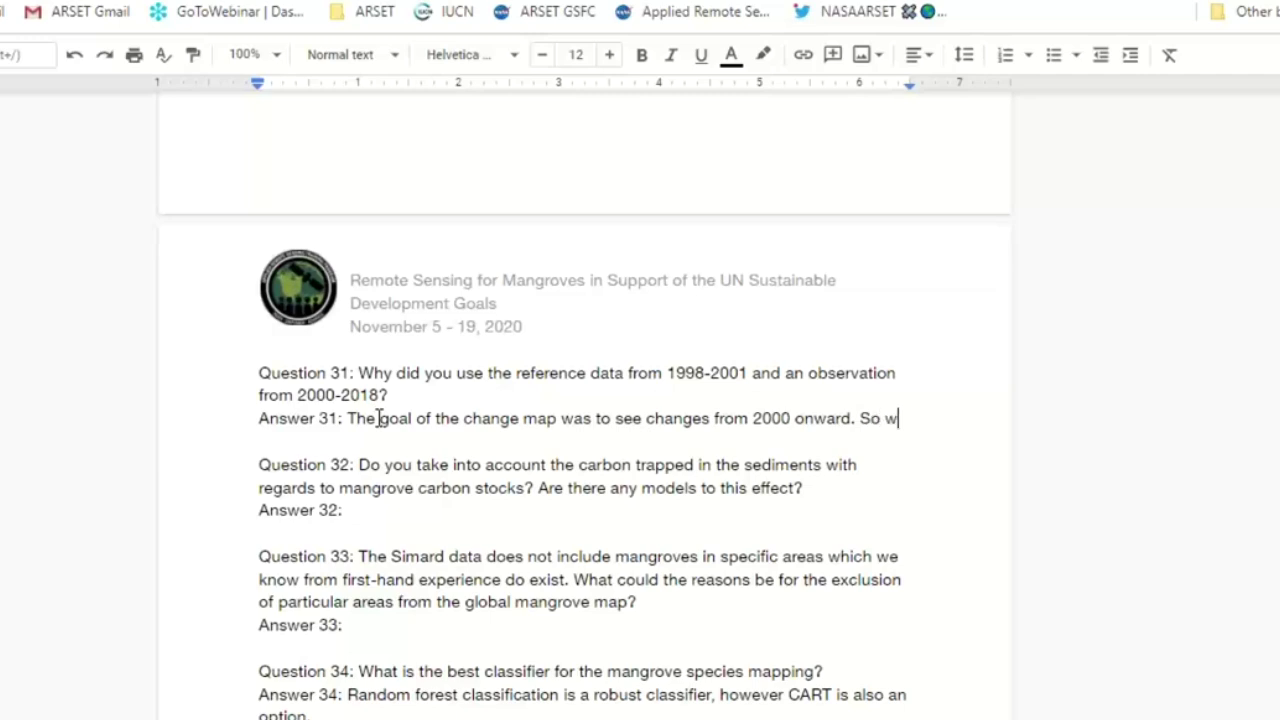
{"action": "type", "text": "e need"}
{"action": "key", "text": "BackSpace"}
{"action": "type", "text": "eded refe"}
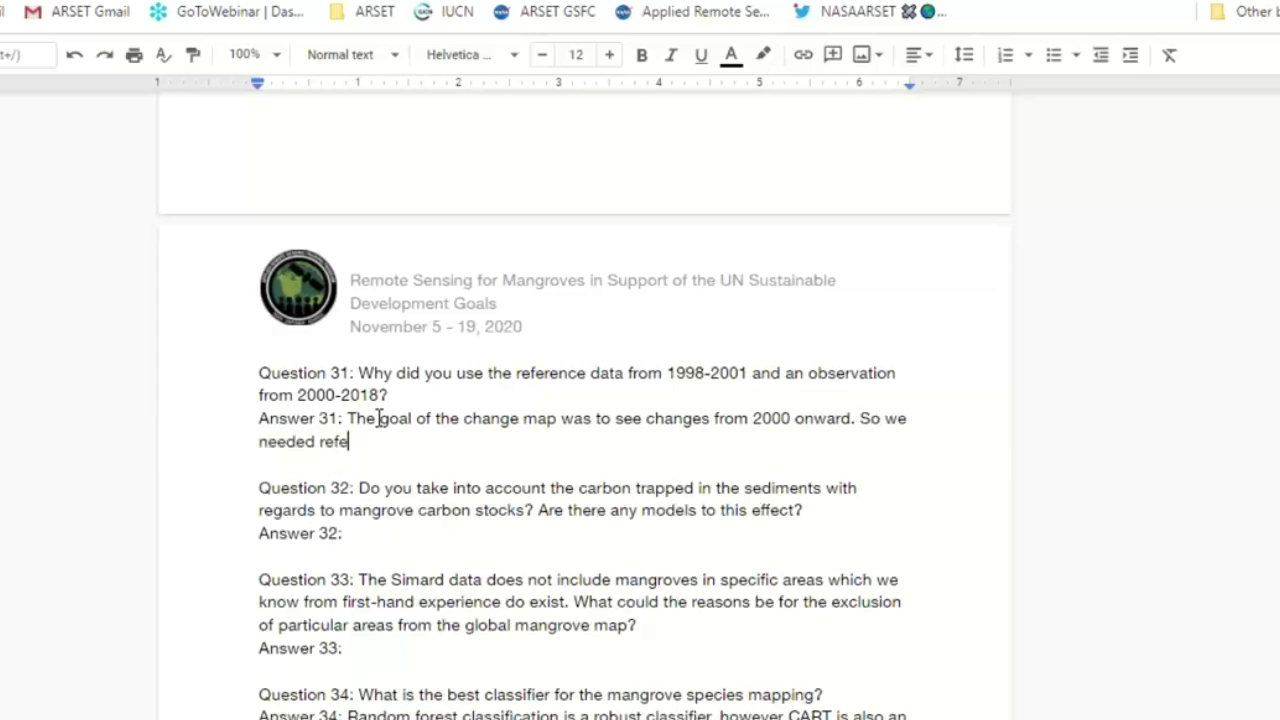
{"action": "type", "text": "rence data from before "}
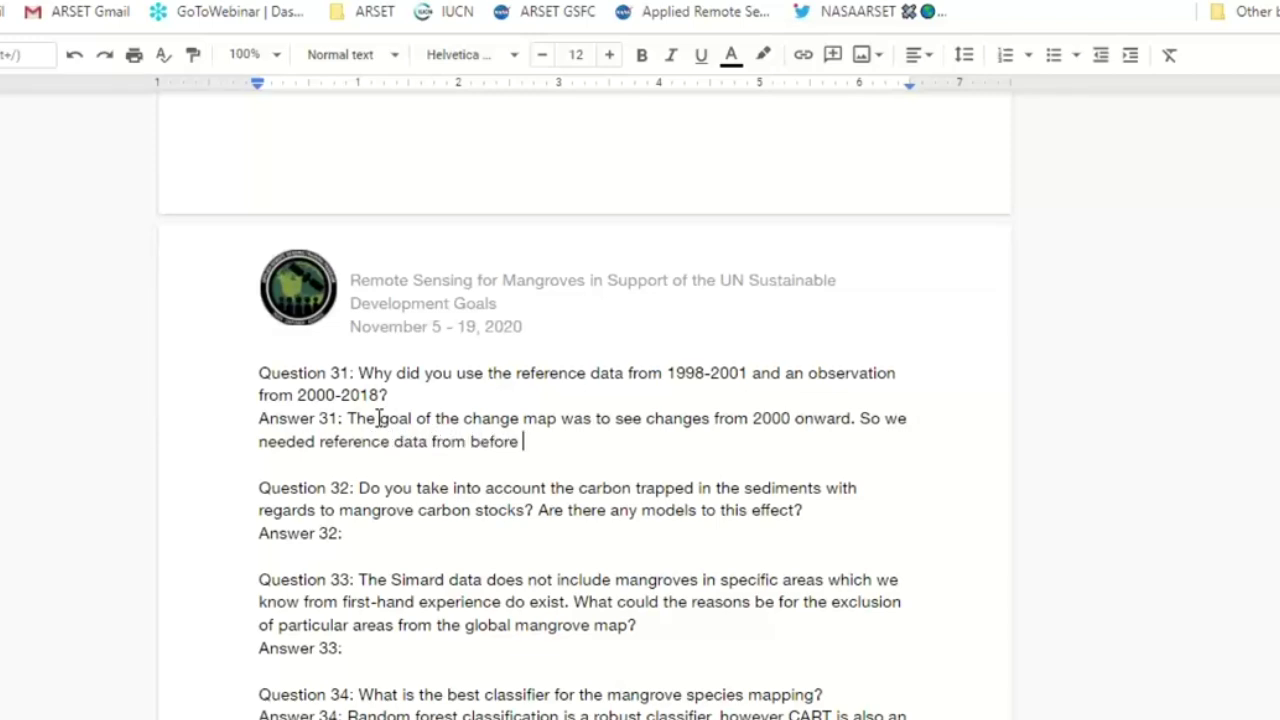
{"action": "type", "text": "our study period ("}
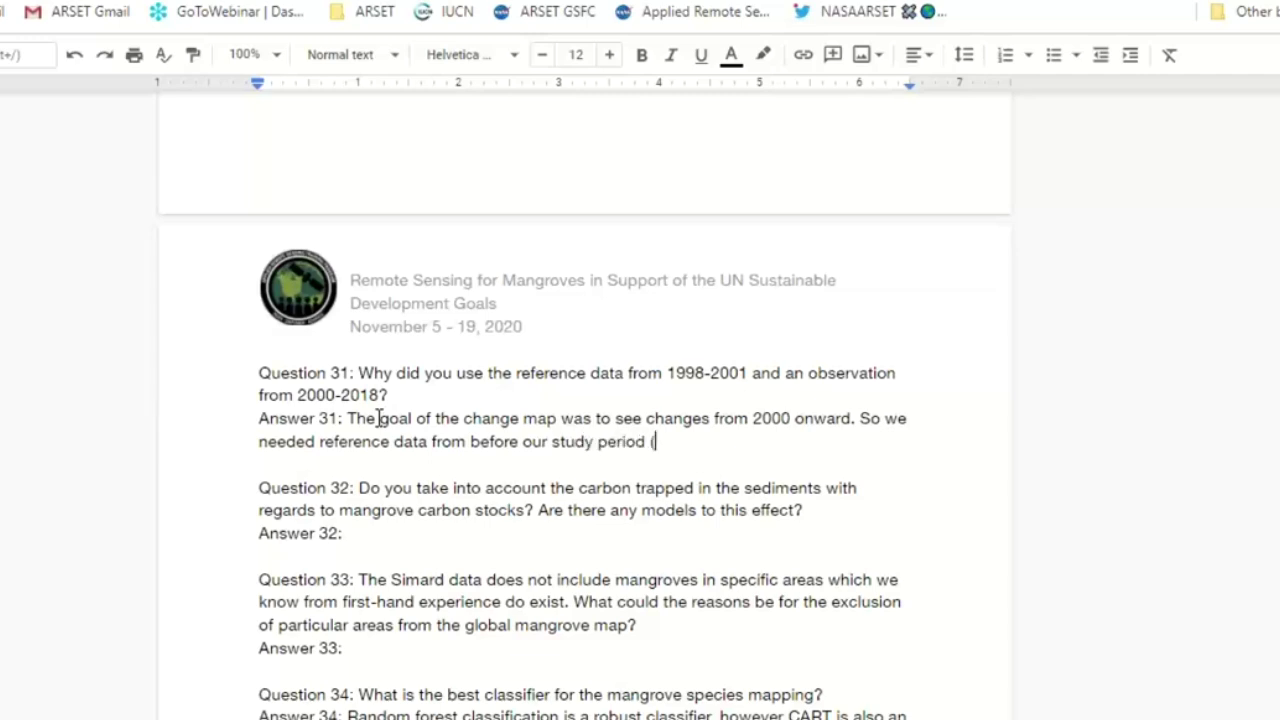
{"action": "type", "text": "2017)/"}
{"action": "key", "text": "BackSpace"}
{"action": "key", "text": "BackSpace"}
{"action": "type", "text": "."}
Begin Answer 32 with "Our carbonand biomass map we focused on canopy"
{"action": "type", "text": "Our"}
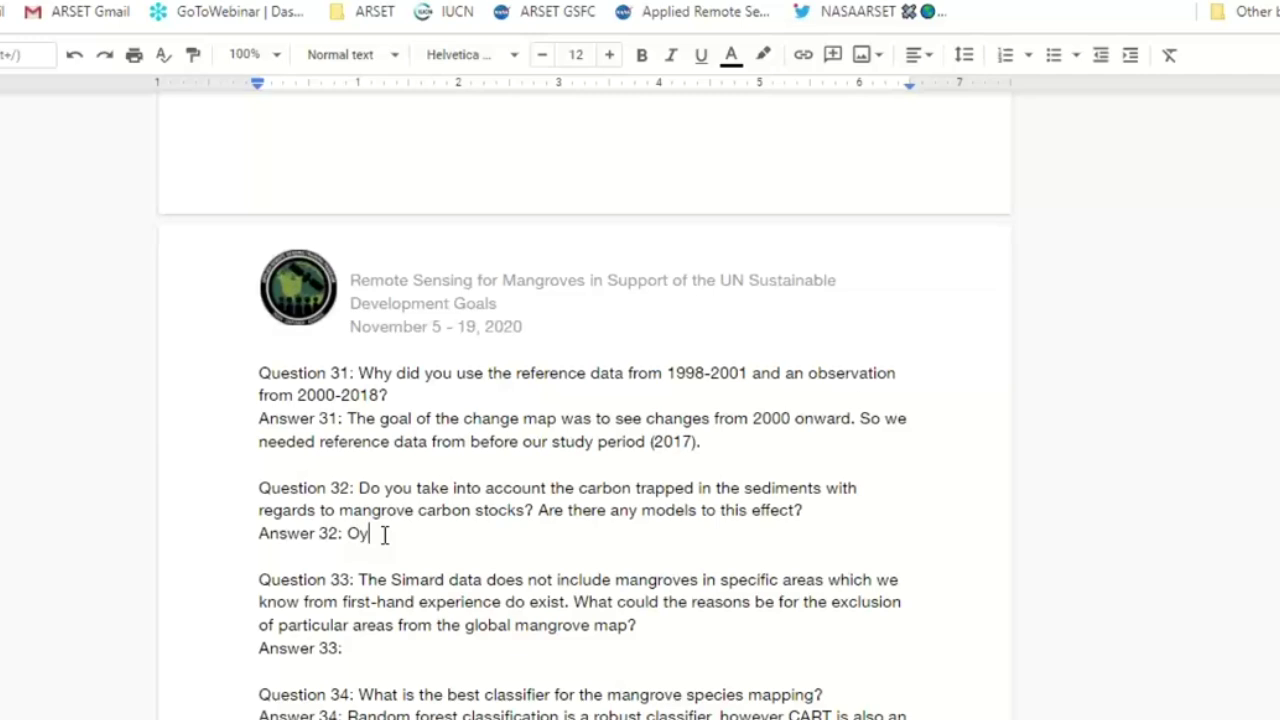
{"action": "key", "text": "BackSpace"}
{"action": "key", "text": "BackSpace"}
{"action": "type", "text": "ur carbonand "}
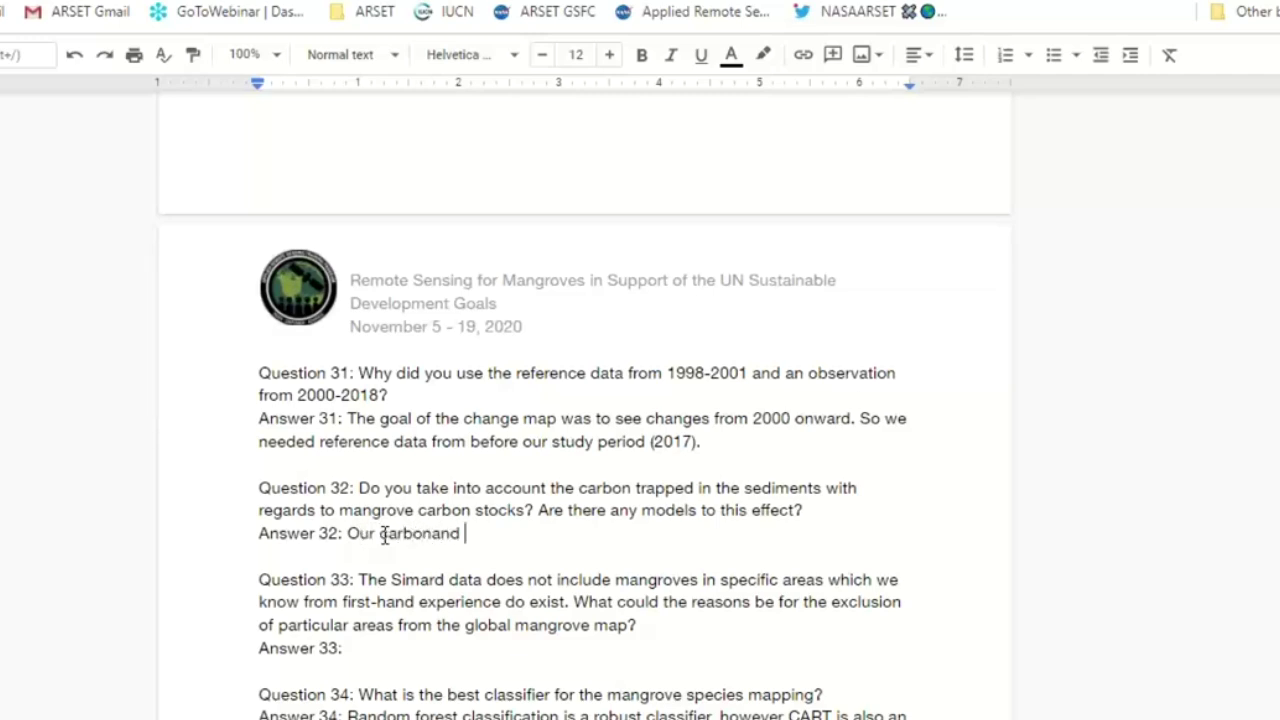
{"action": "type", "text": "biomass map we focu"}
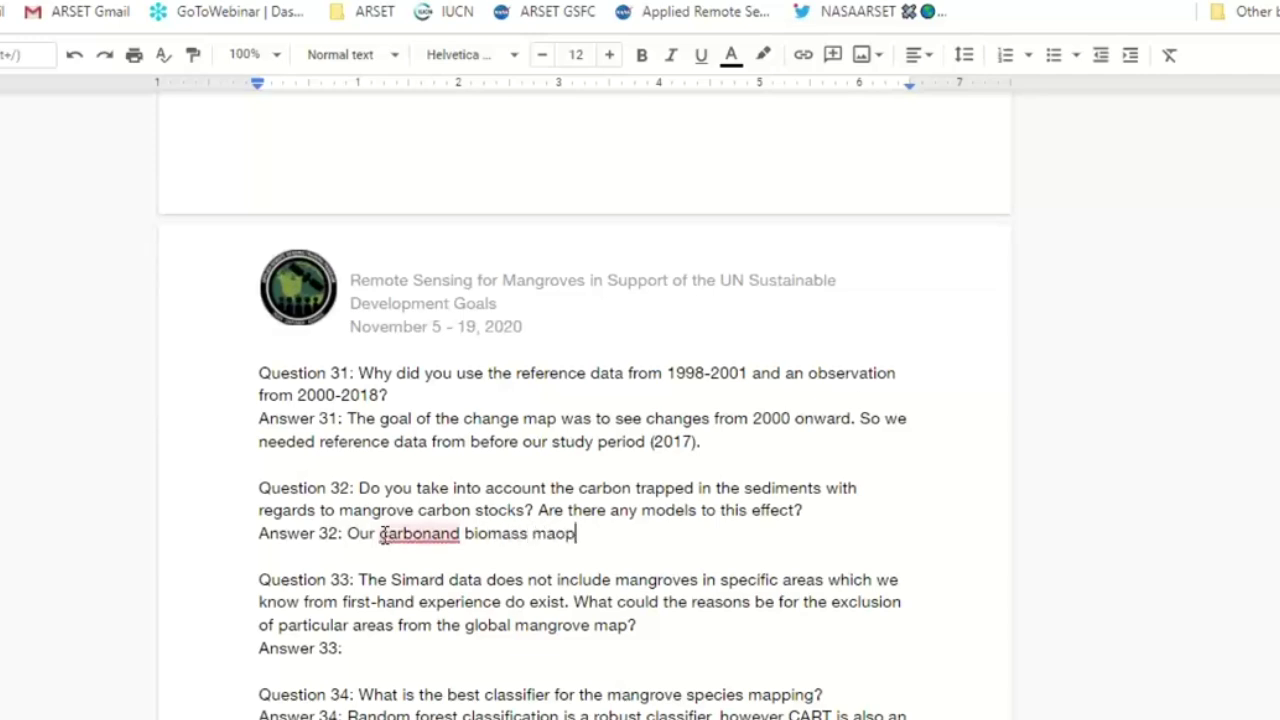
{"action": "type", "text": "se"}
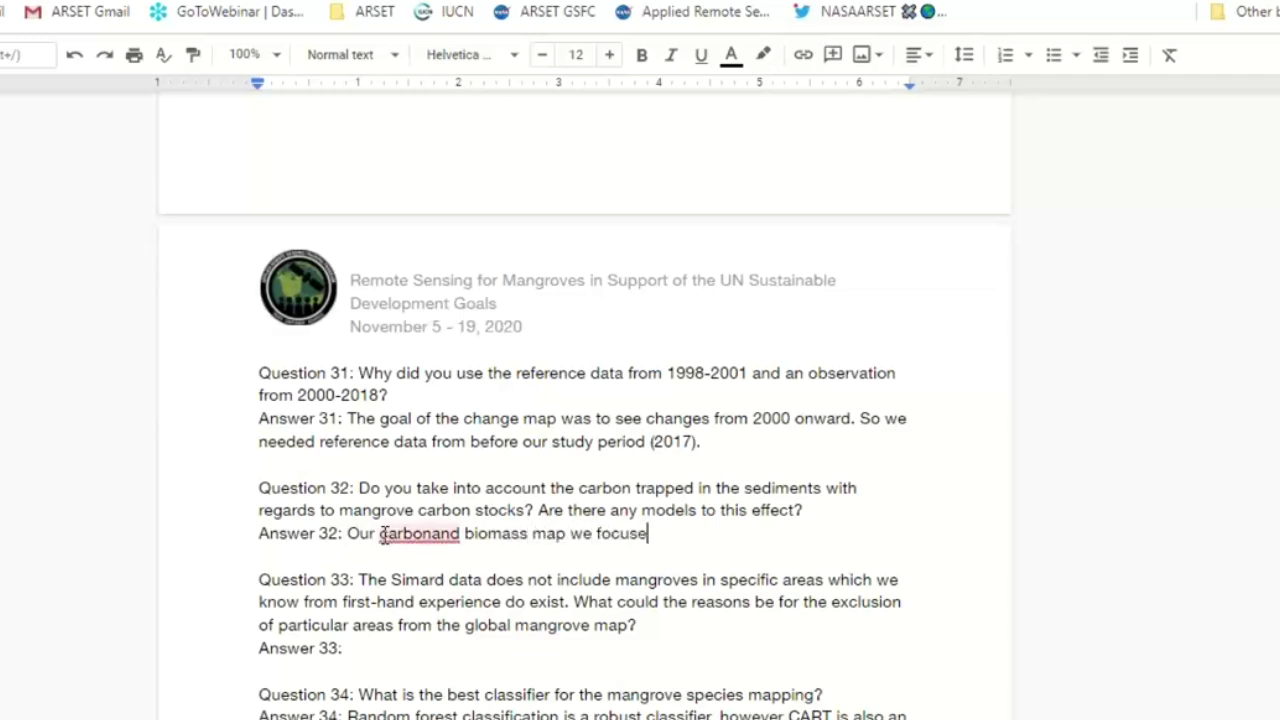
{"action": "type", "text": "d on canopy"}
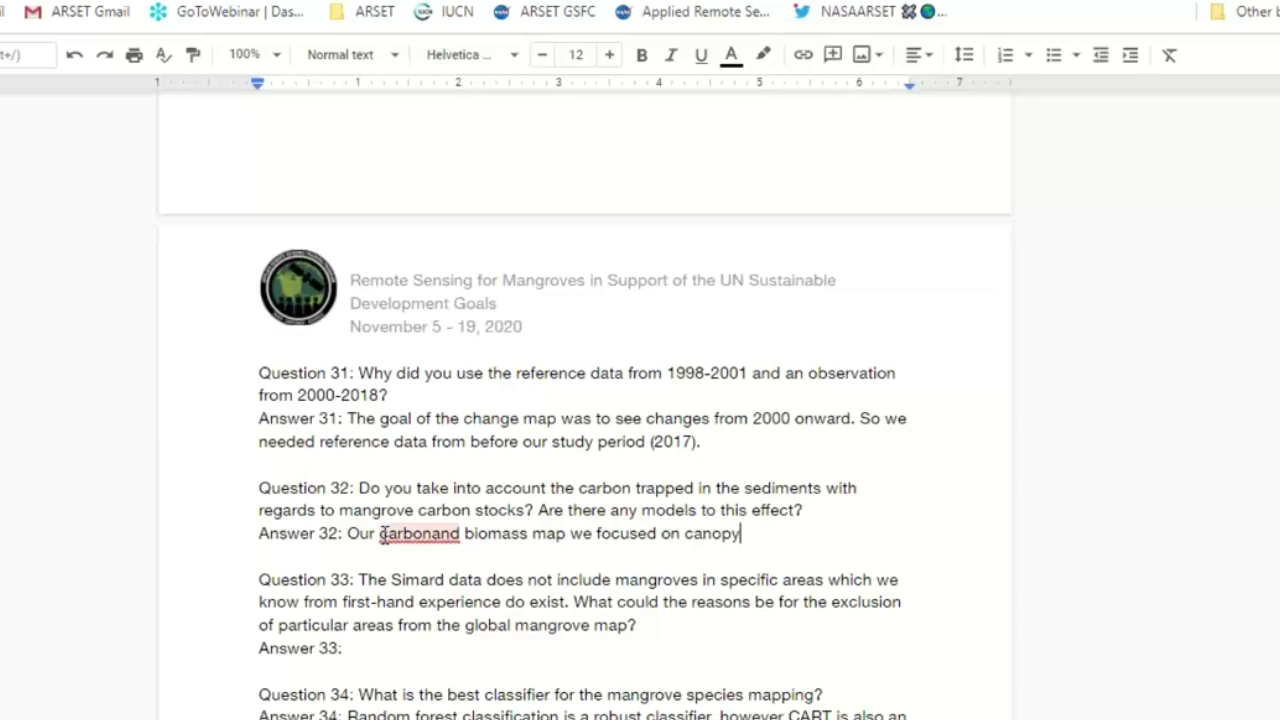
Complete the first sentence of Answer 32 with "ht and biomass in mangroves (above and below ground)."
{"action": "type", "text": " ht and bioma"}
{"action": "type", "text": "ss i"}
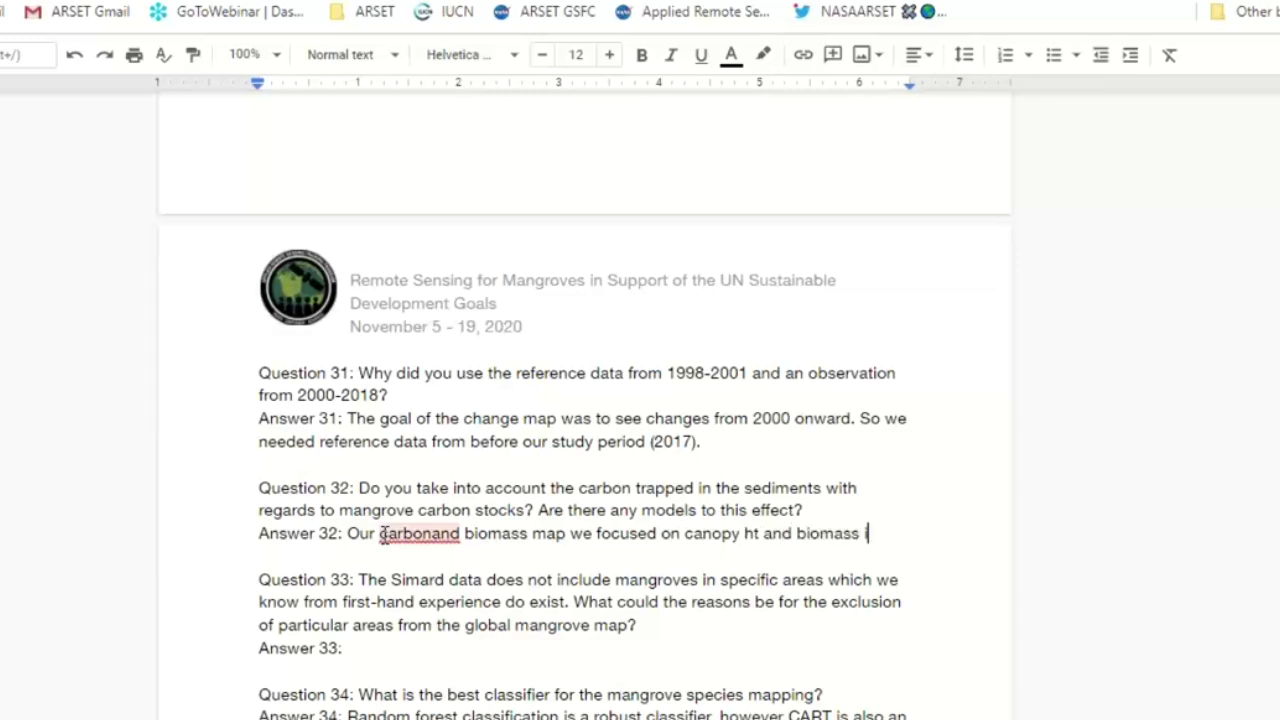
{"action": "type", "text": "n mangro"}
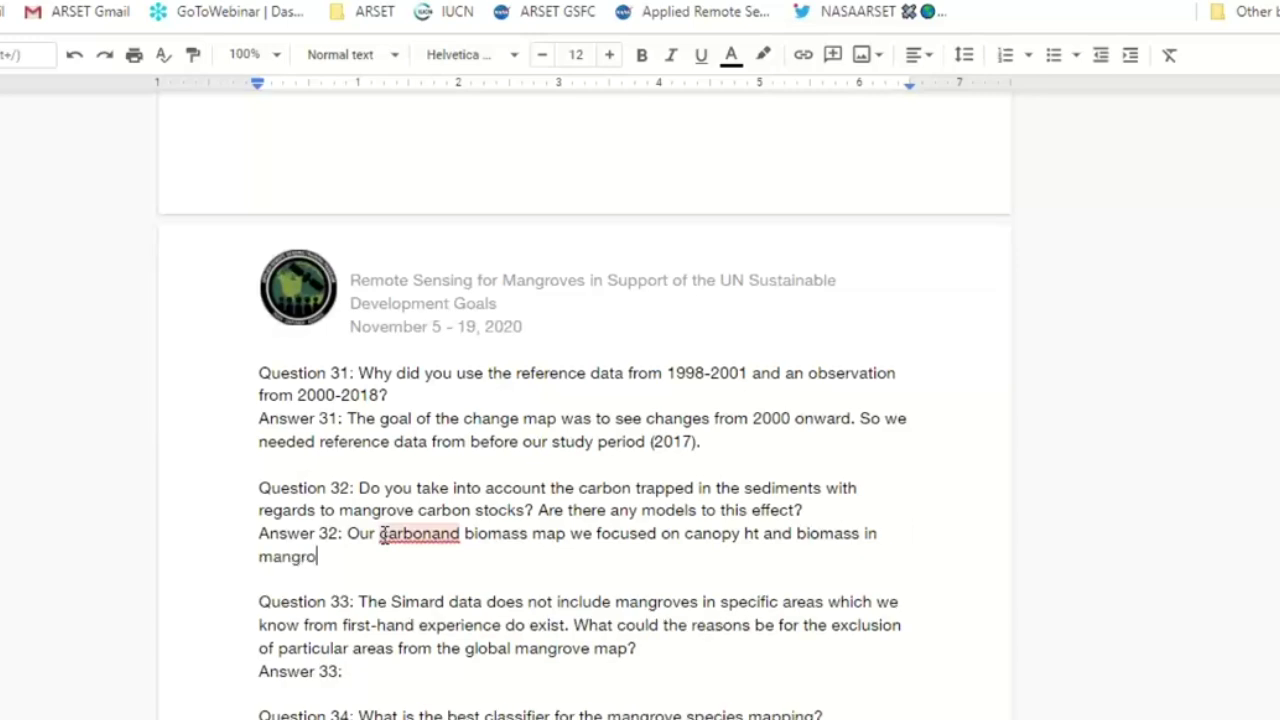
{"action": "type", "text": "ves (above "}
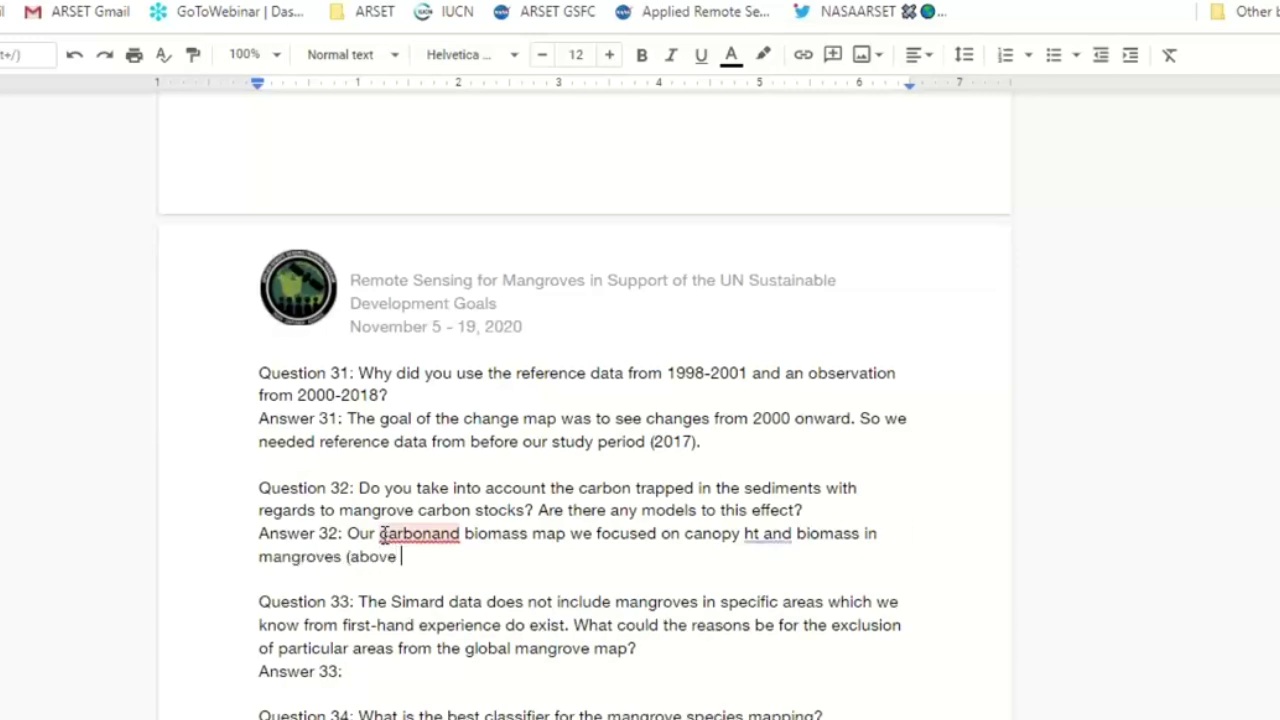
{"action": "type", "text": "and below "}
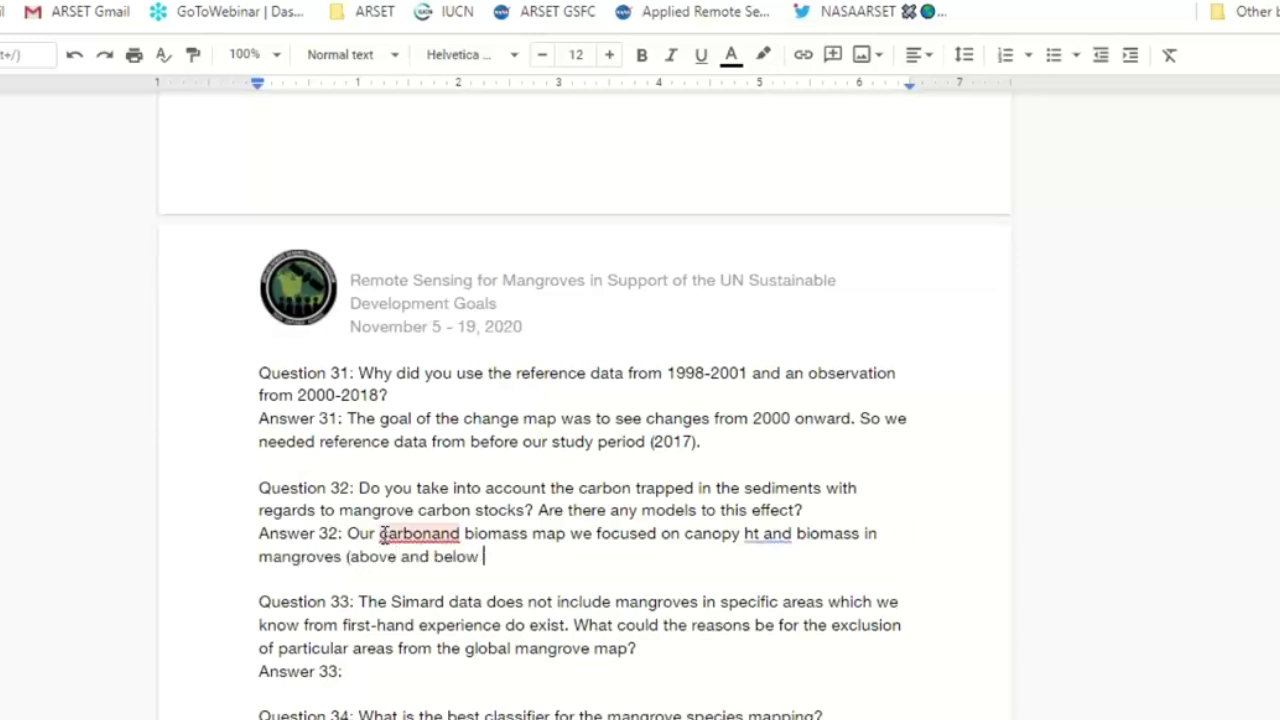
{"action": "type", "text": "ground). "}
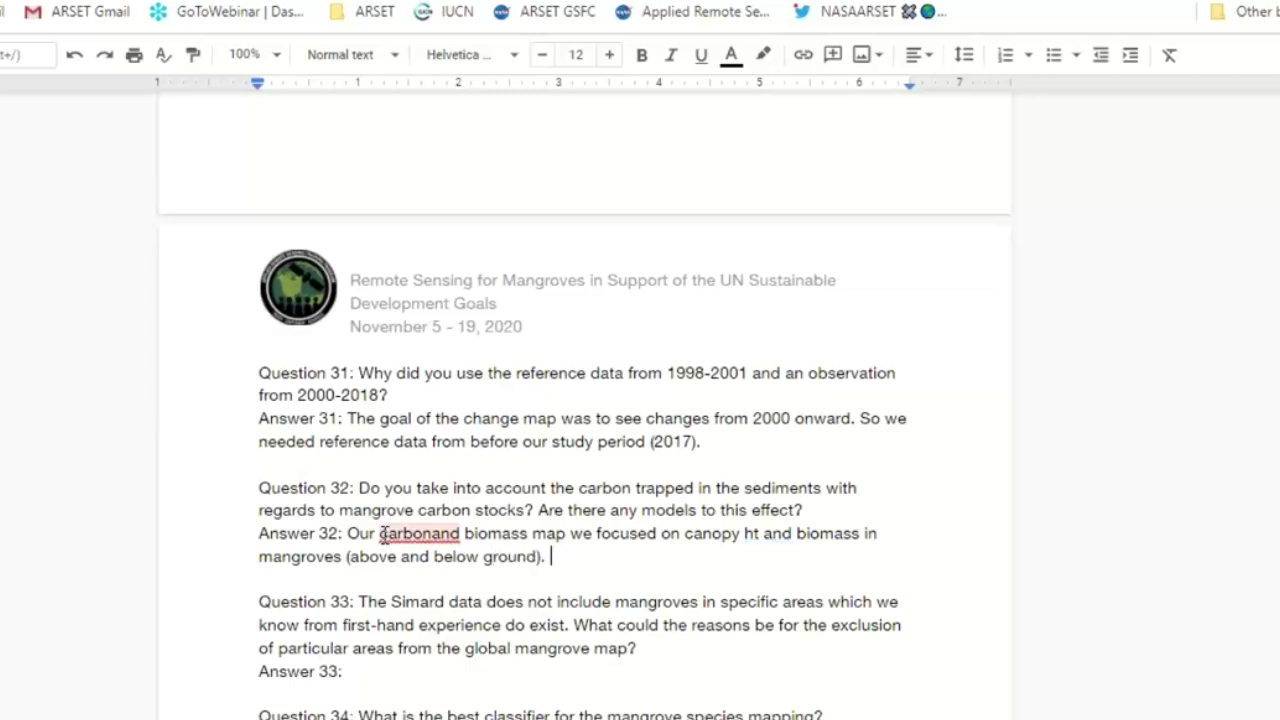
Add "We used allometric equations for estimates." to Answer 32 and correct "carbonand" to "carbon and"
{"action": "type", "text": "We used"}
{"action": "type", "text": " allomet"}
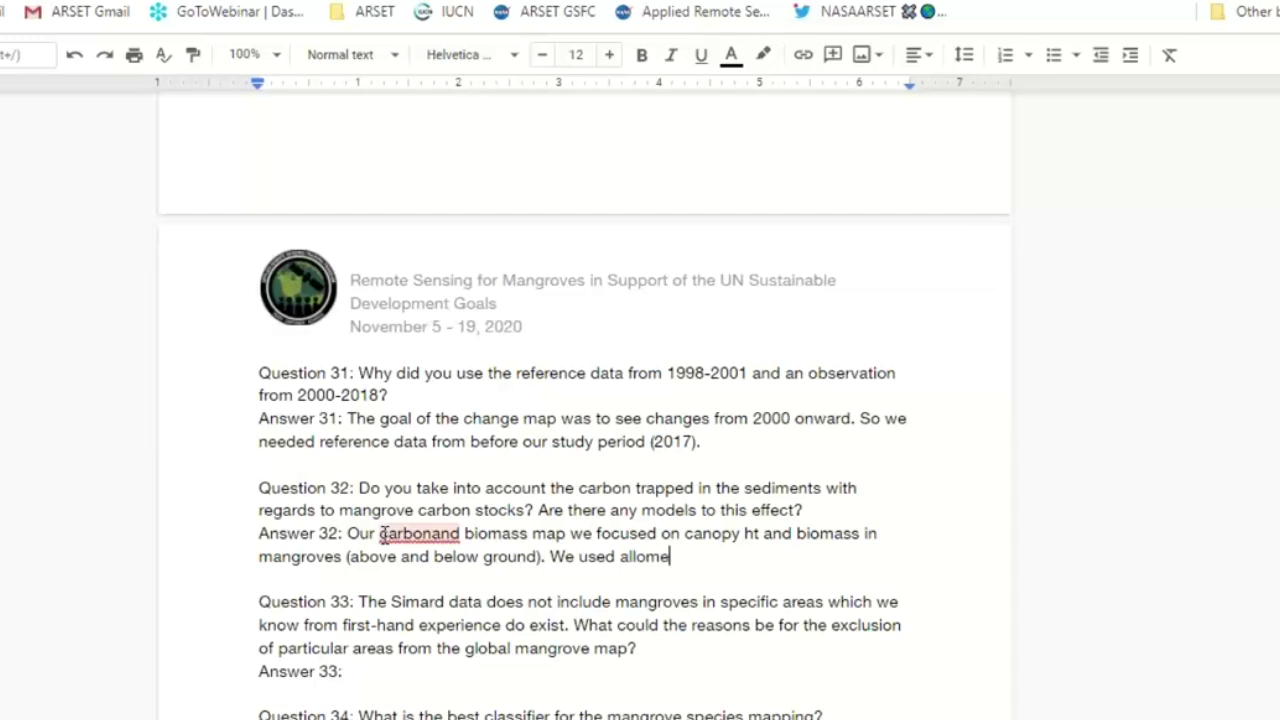
{"action": "type", "text": "ric equations for estimates."}
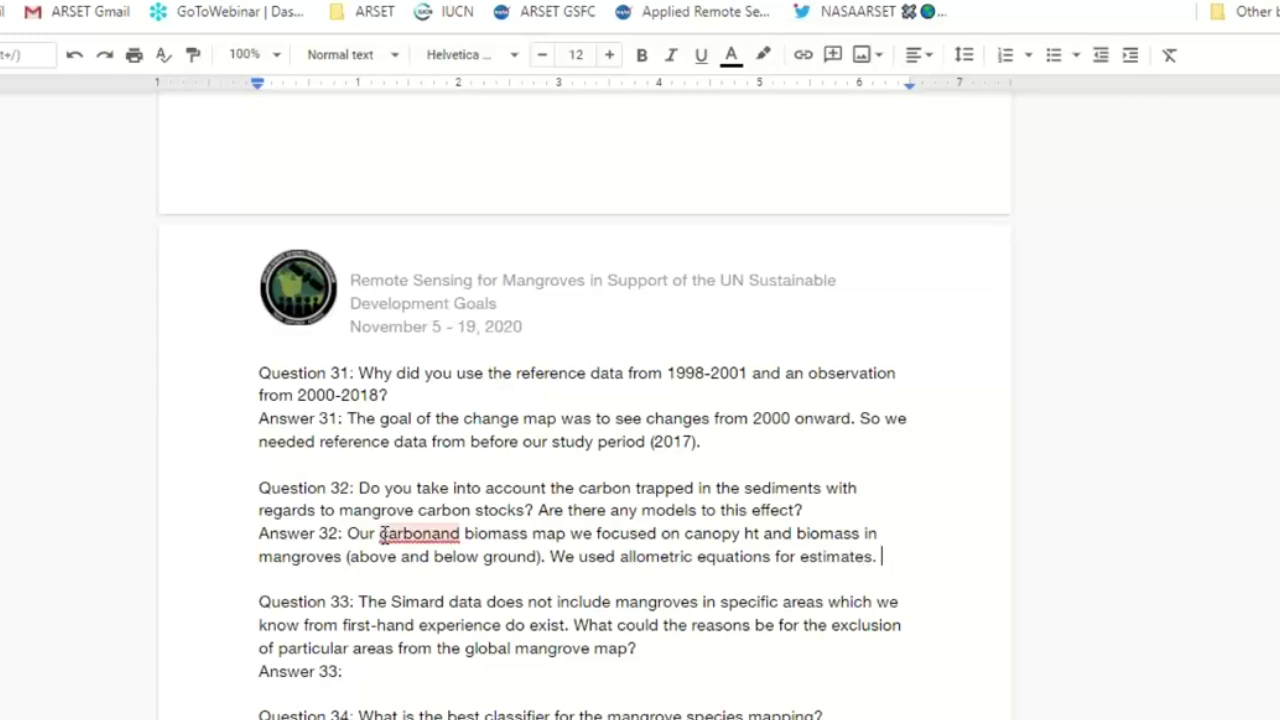
{"action": "left_click", "coordinate": [433, 533]}
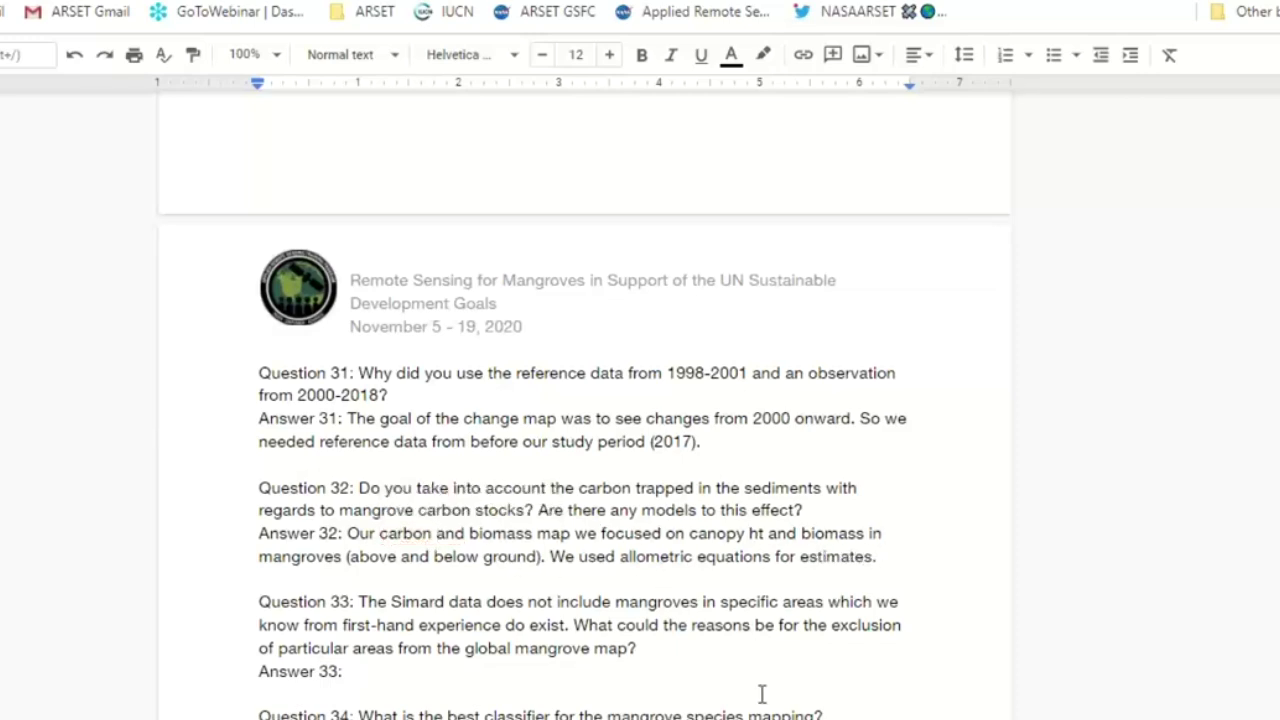
Append "There are multiple global soil carbon datasets you can use." to the end of Answer 32
{"action": "left_click", "coordinate": [903, 557]}
{"action": "type", "text": "There are multiple global soil carbon datasets you a"}
{"action": "key", "text": "BackSpace"}
{"action": "type", "text": "can use."}
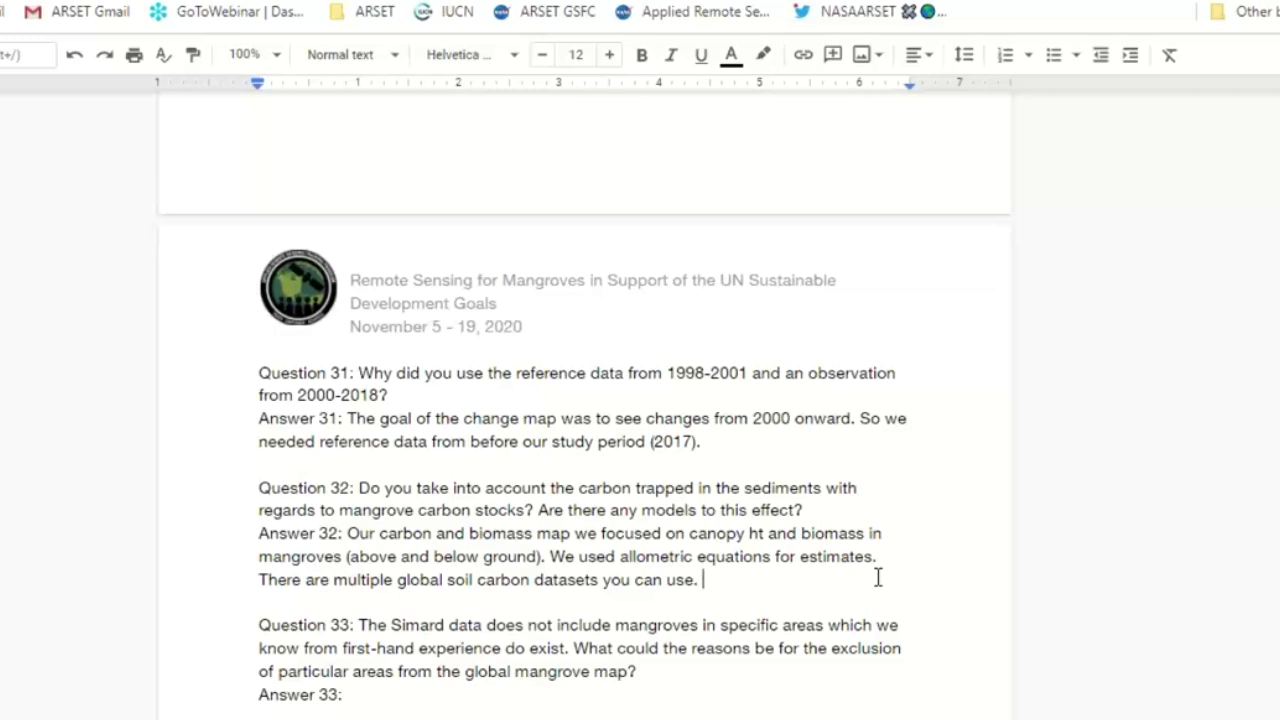
Append "Sanderman et al has a gridded soil carbon dataset. 283 t/ha" to the end of Answer 32
{"action": "type", "text": "A"}
{"action": "key", "text": "BackSpace"}
{"action": "key", "text": "BackSpace"}
{"action": "type", "text": "Sanderman eta"}
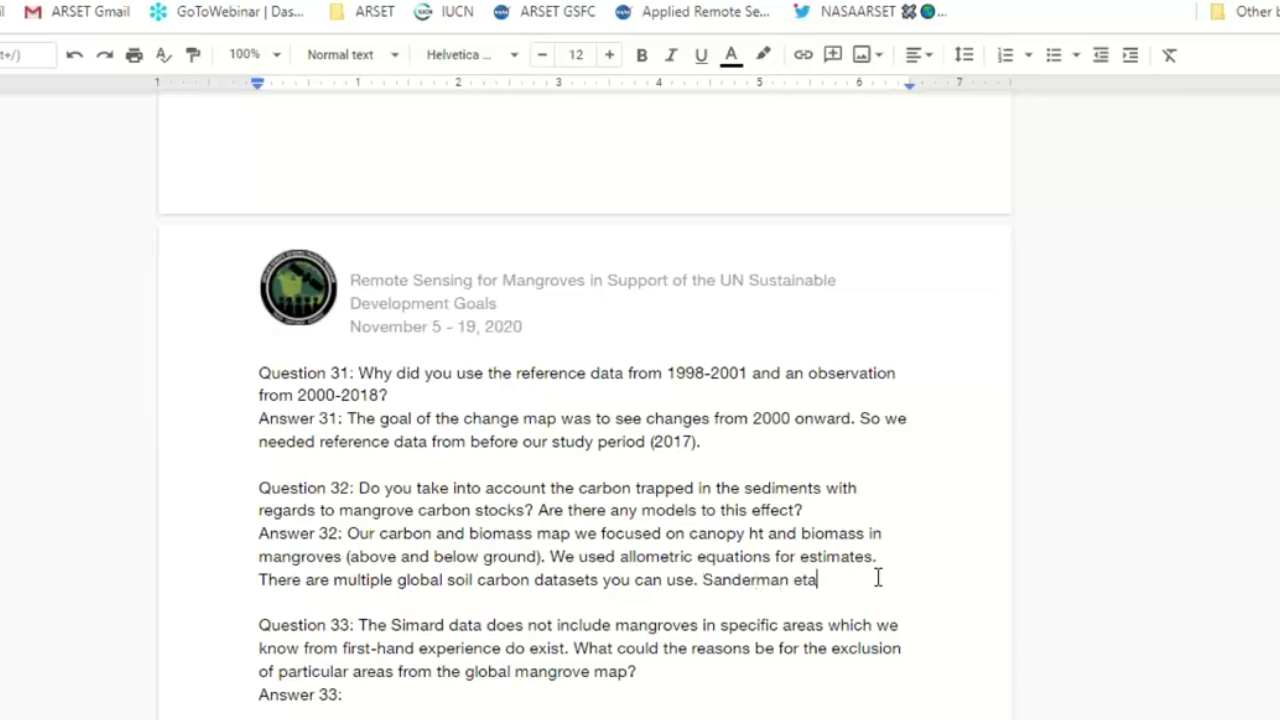
{"action": "key", "text": "BackSpace"}
{"action": "type", "text": "al has a"}
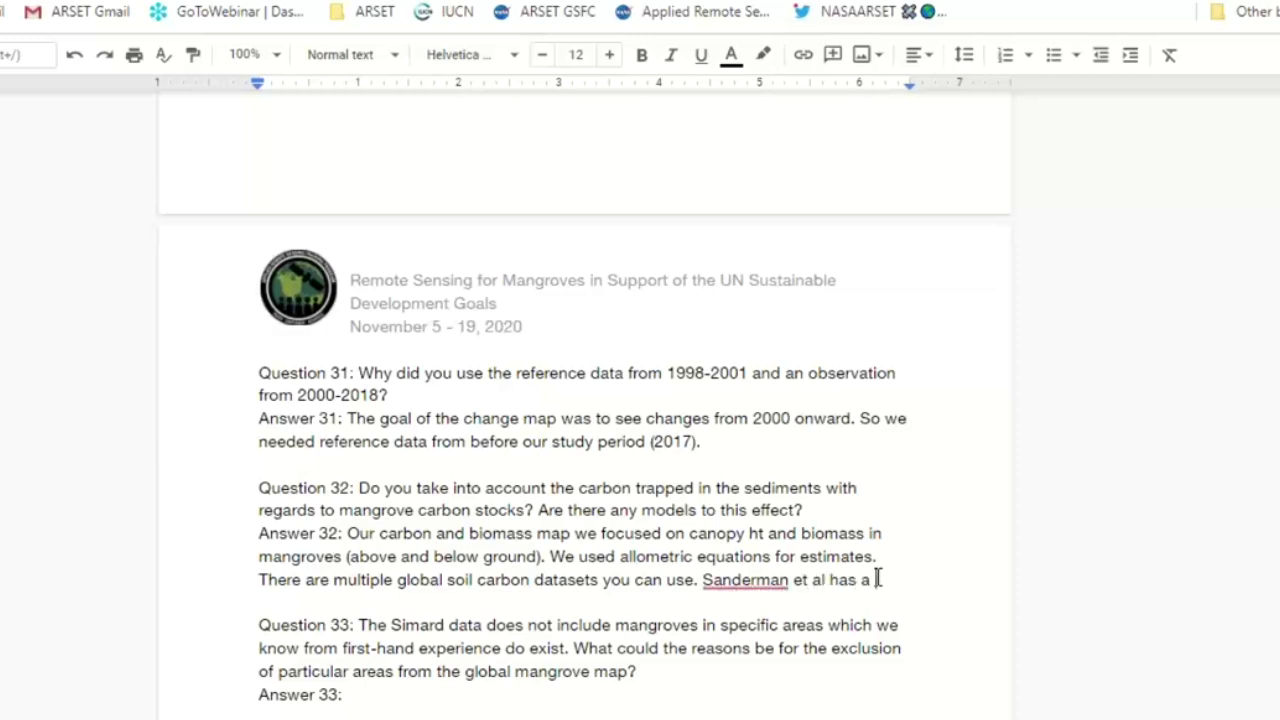
{"action": "type", "text": " gridded"}
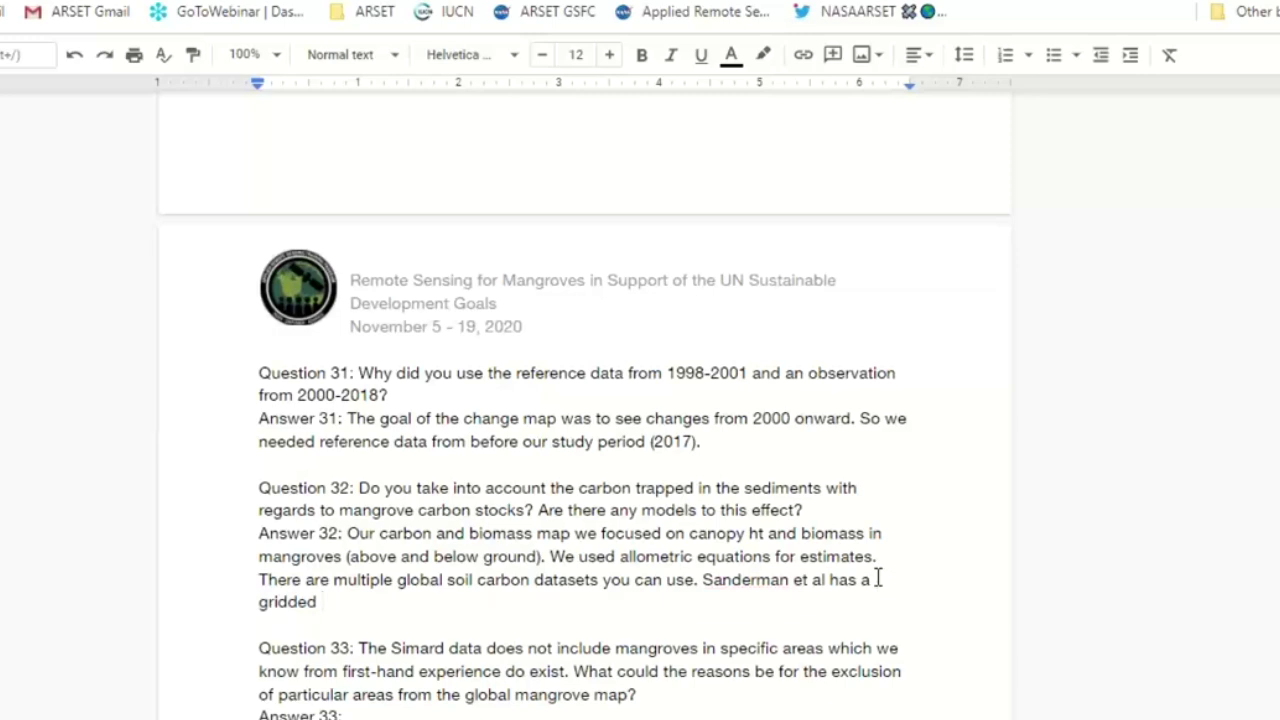
{"action": "type", "text": " soil carbon datse"}
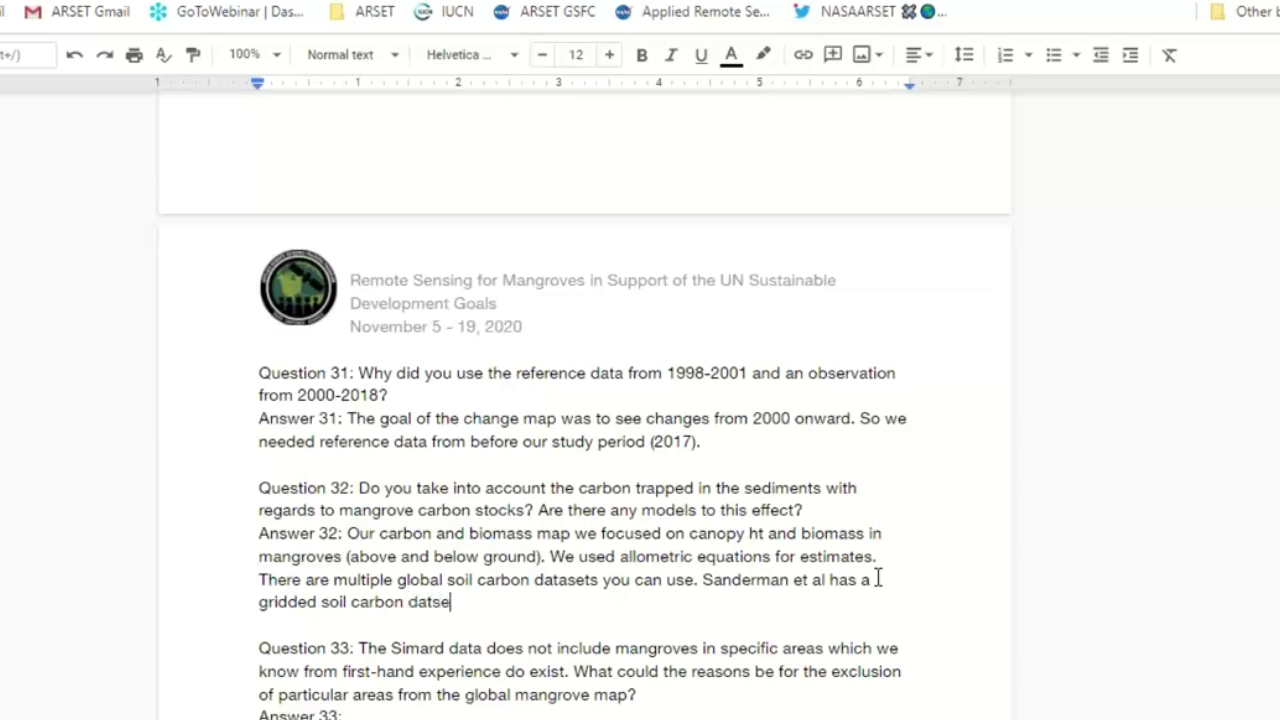
{"action": "key", "text": "BackSpace"}
{"action": "key", "text": "BackSpace"}
{"action": "type", "text": "aset. 283 t/ha"}
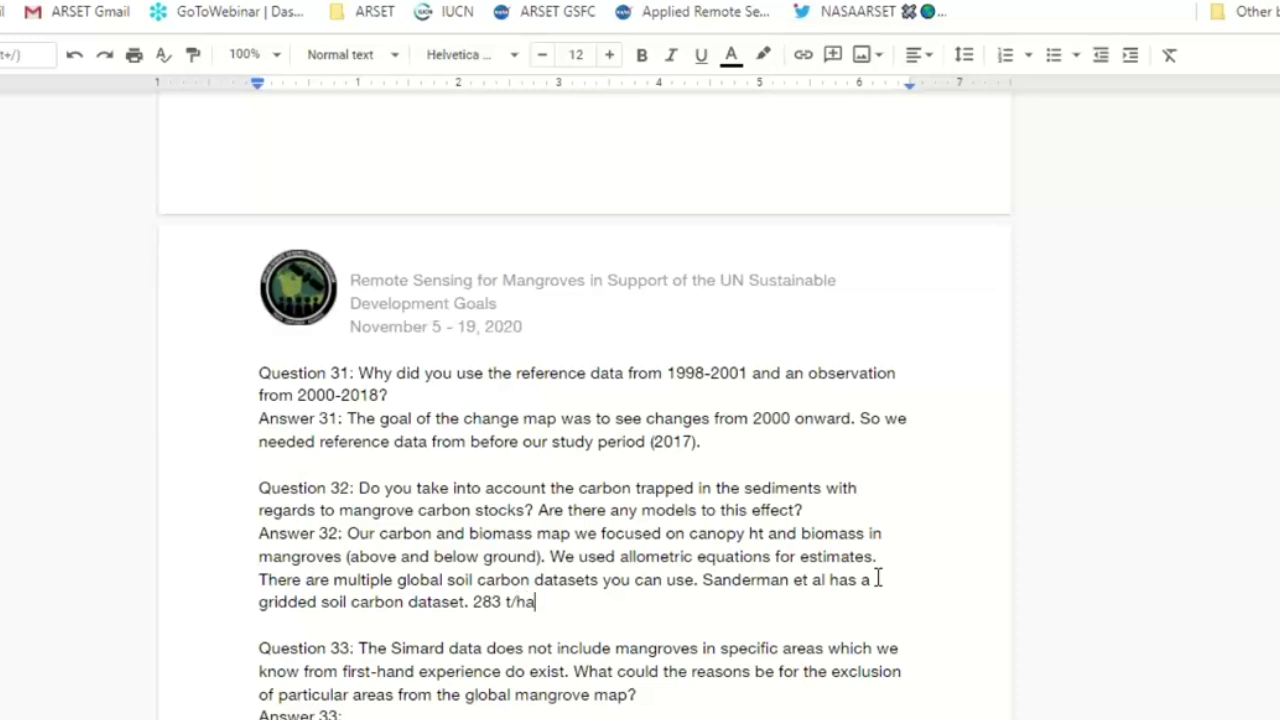
Complete the last sentence of Answer 32 after "283 t/ha" with "was the figure we used."
{"action": "type", "text": " wa the figure we used."}
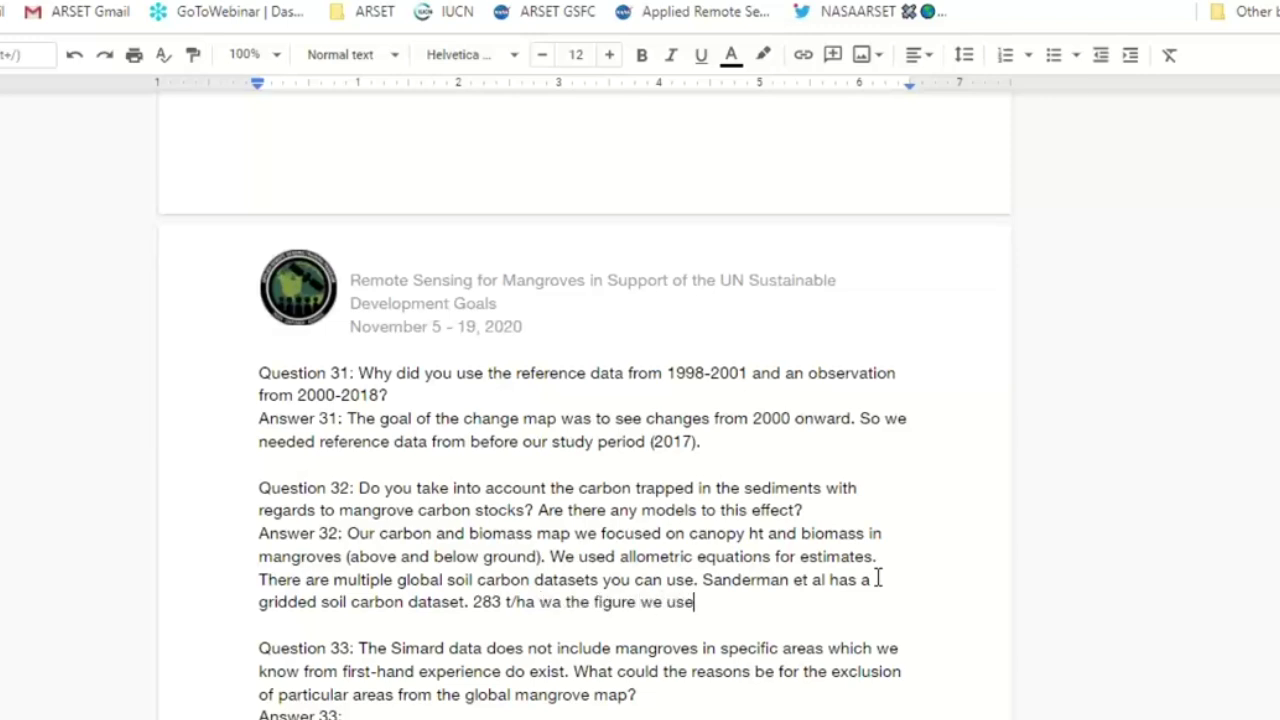
{"action": "left_click", "coordinate": [558, 601]}
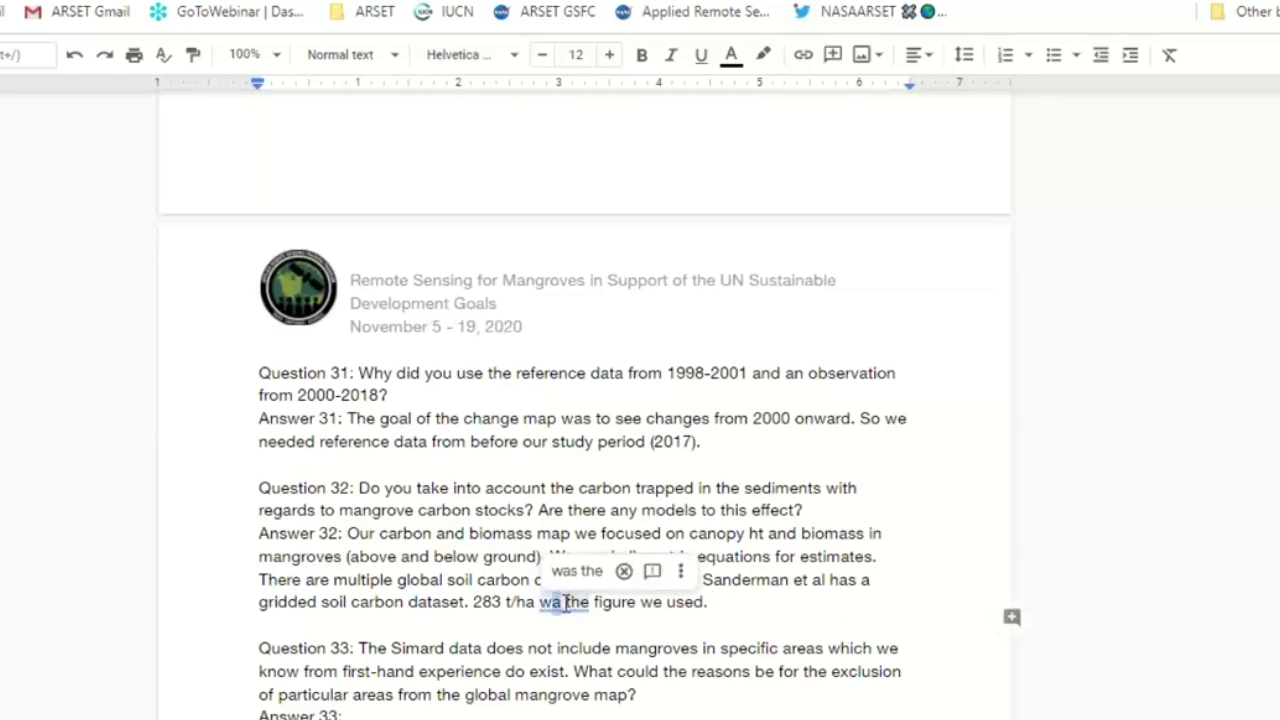
{"action": "left_click", "coordinate": [585, 571]}
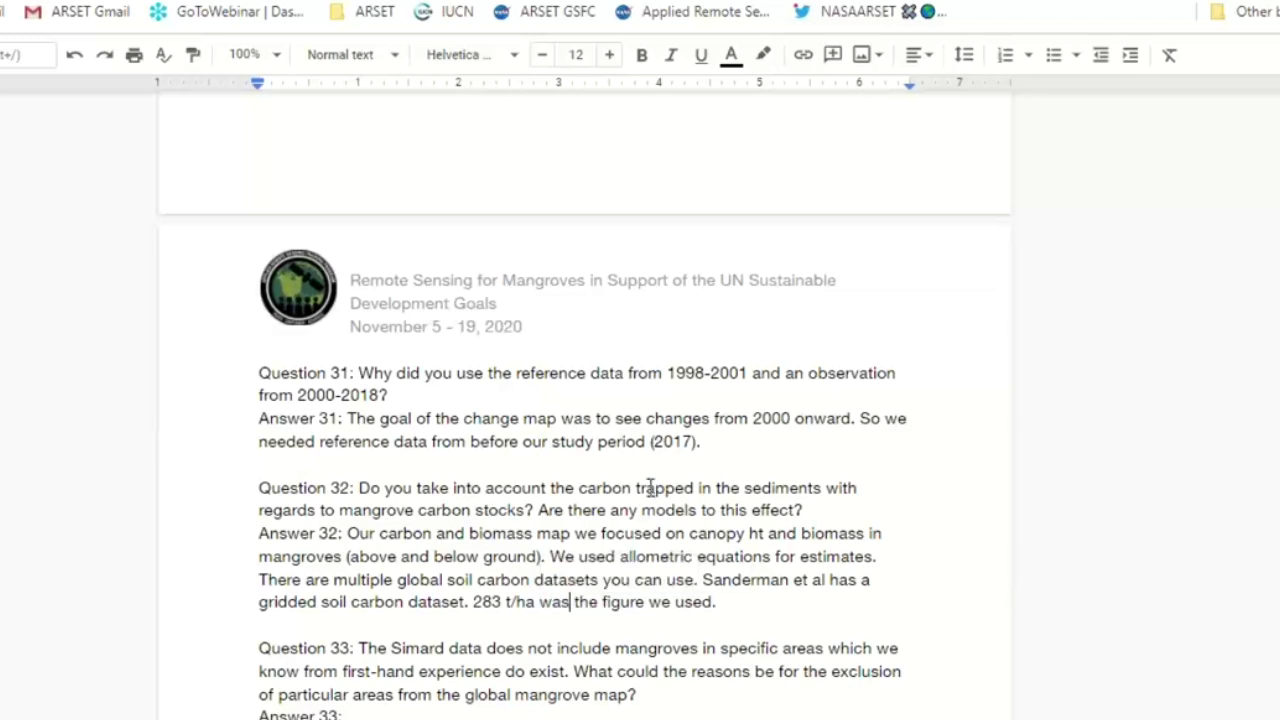
Begin Answer 33 with "Simard was made using the Gaery et al dataset."
{"action": "left_click", "coordinate": [612, 652]}
{"action": "scroll", "coordinate": [612, 656], "scroll_direction": "down", "scroll_amount": 3}
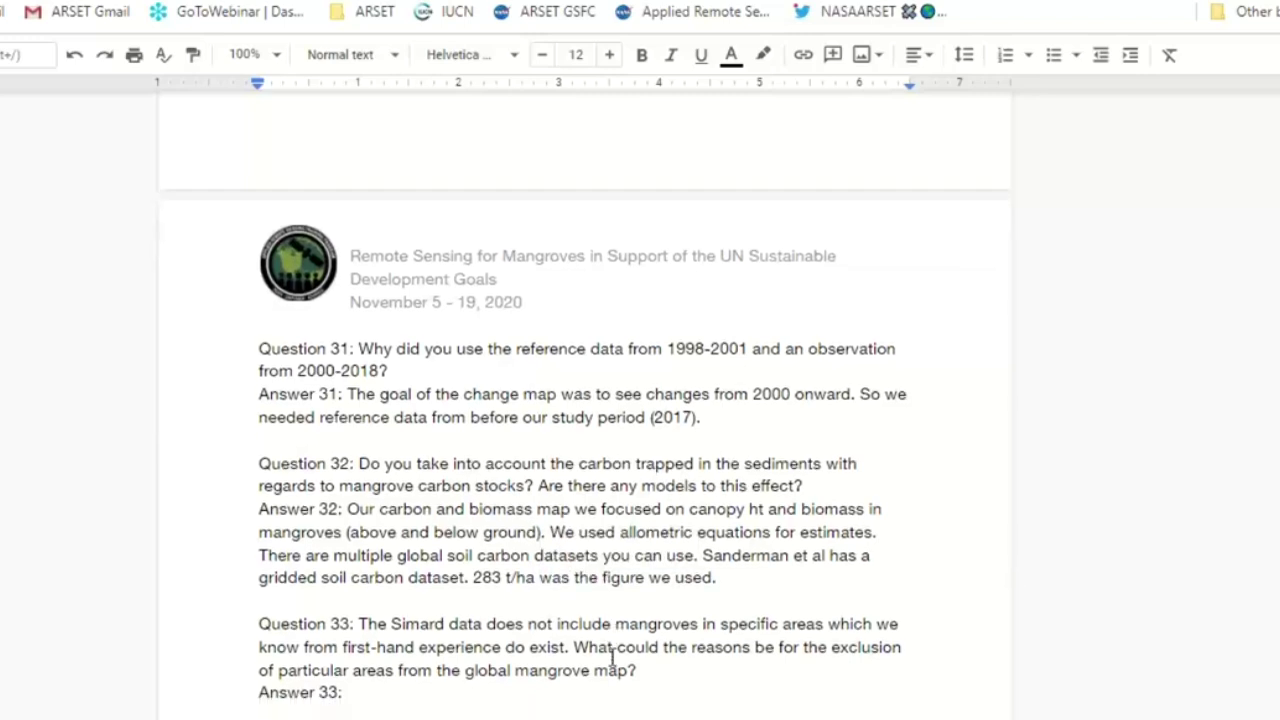
{"action": "scroll", "coordinate": [612, 660], "scroll_direction": "down", "scroll_amount": 1}
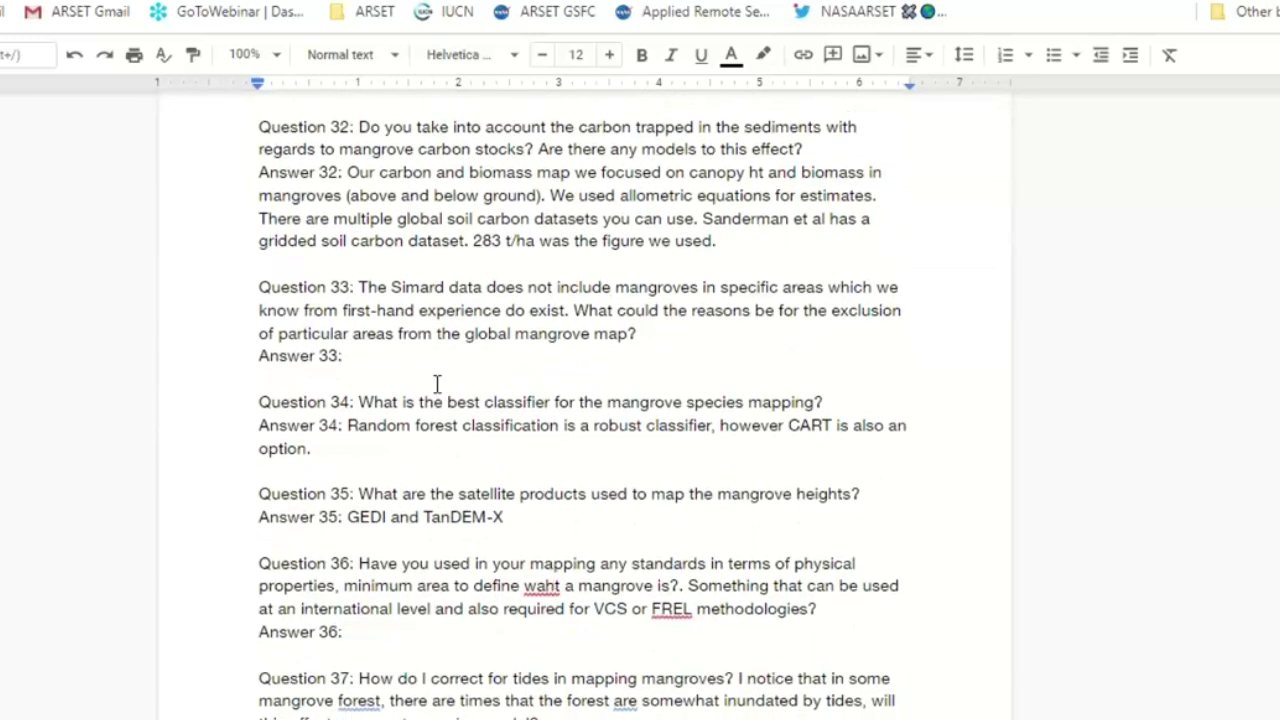
{"action": "left_click", "coordinate": [401, 356]}
{"action": "left_click", "coordinate": [401, 356]}
{"action": "type", "text": "Simard was mad"}
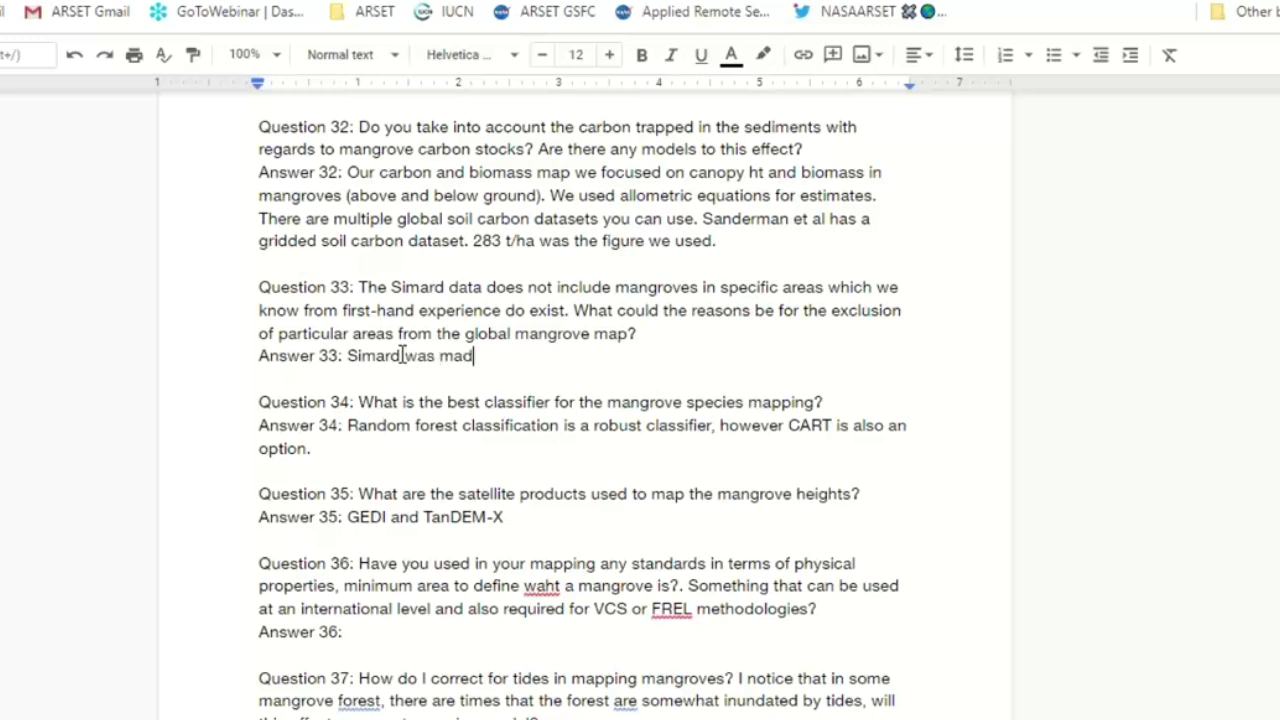
{"action": "type", "text": "e using the G"}
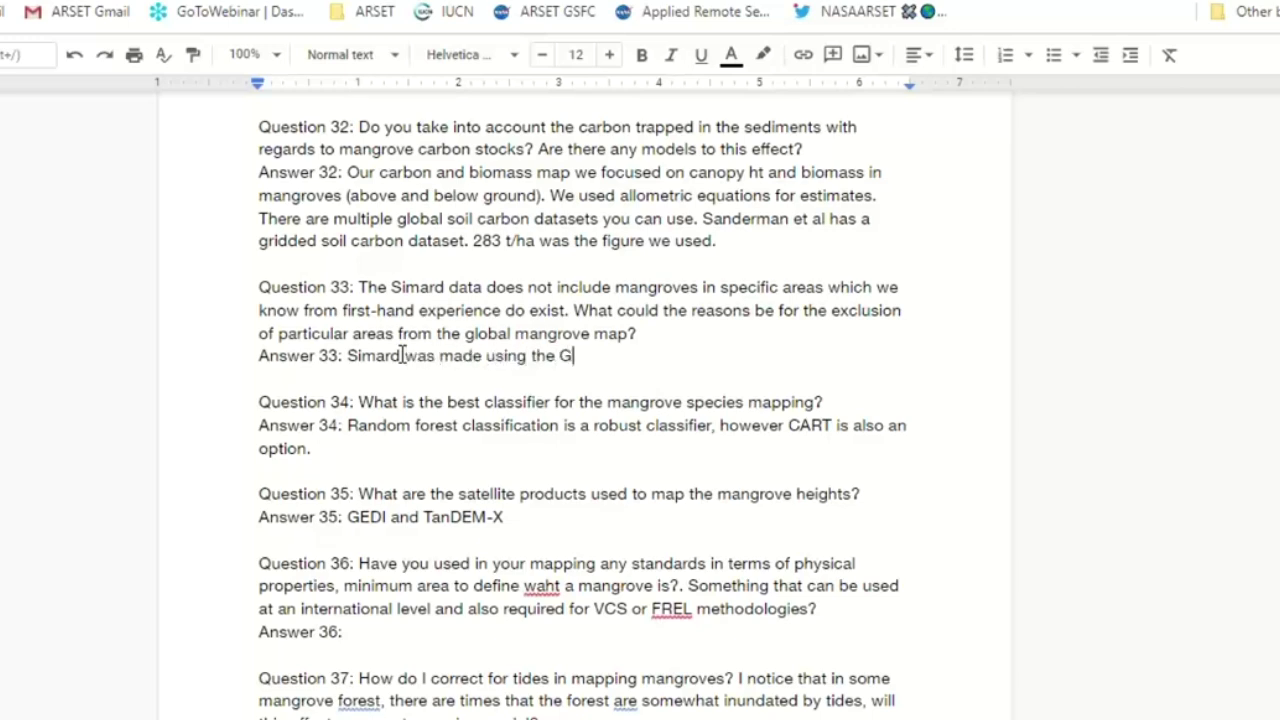
{"action": "type", "text": "aery et"}
{"action": "type", "text": " al"}
{"action": "type", "text": "datase"}
{"action": "type", "text": "t."}
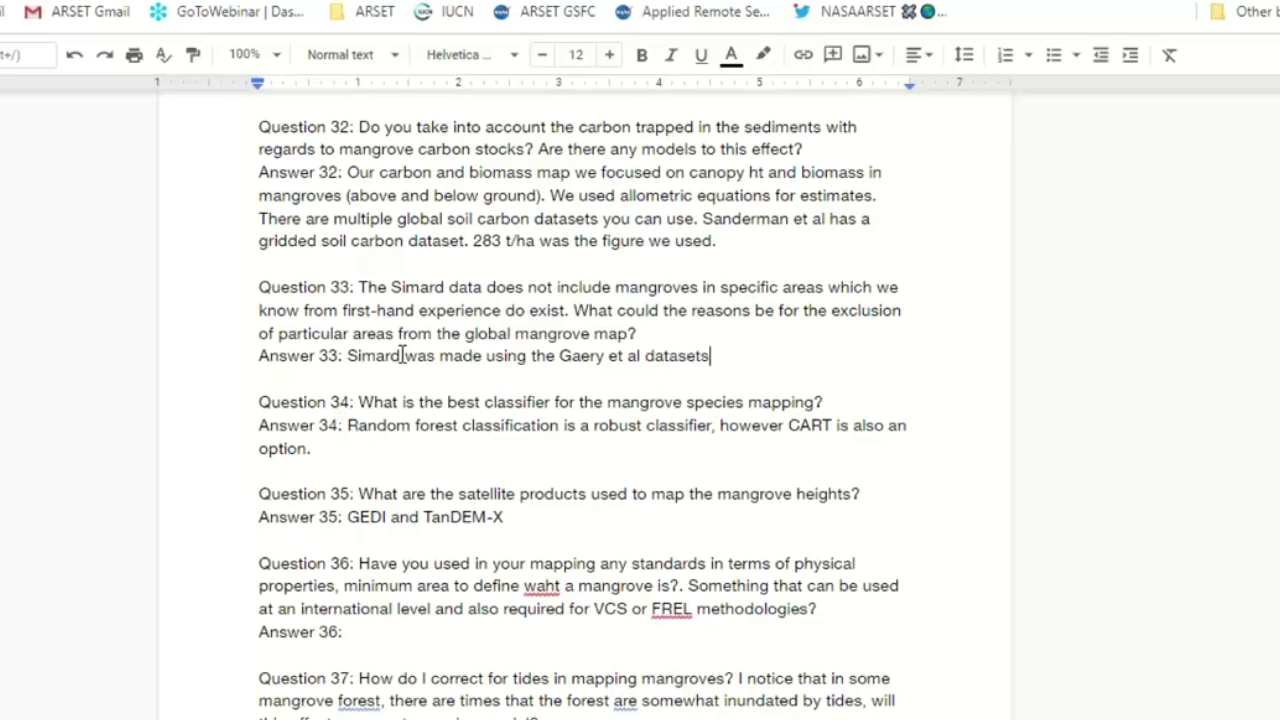
Add the sentence "It is not perfect however (cloudcover, etc)." to Answer 33
{"action": "type", "text": " It is not perfect however."}
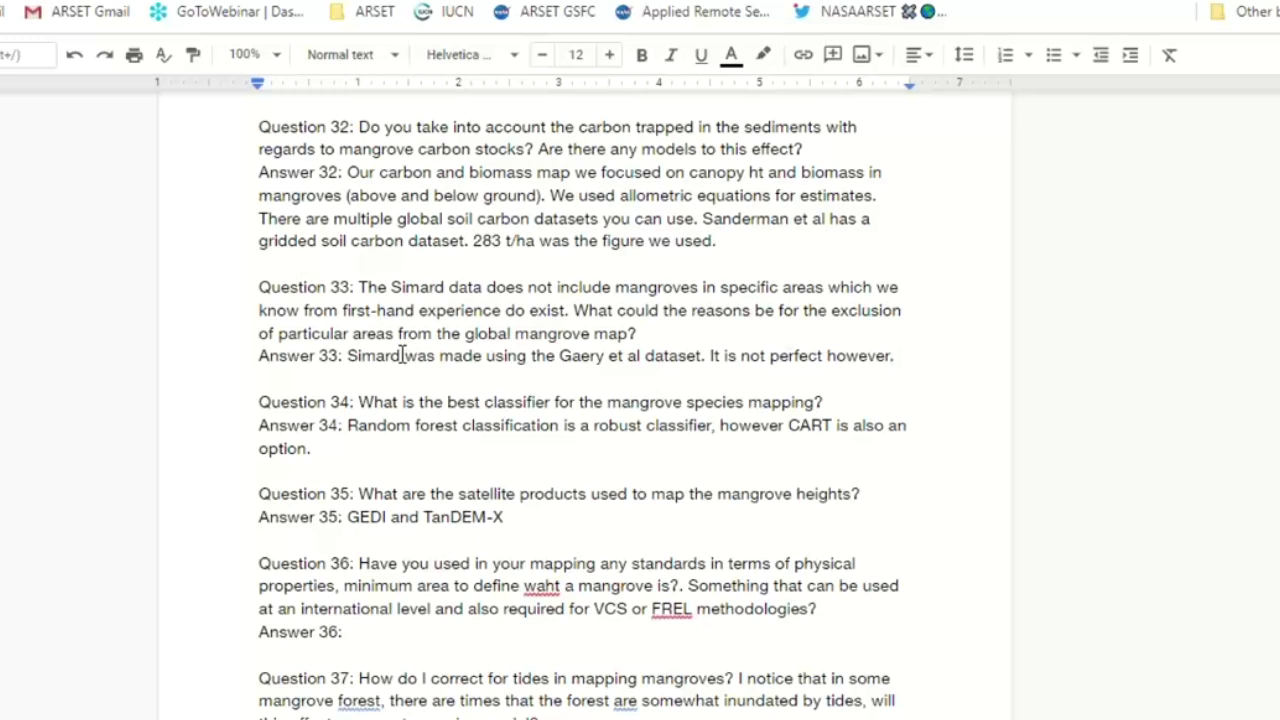
{"action": "key", "text": "BackSpace"}
{"action": "key", "text": "BackSpace"}
{"action": "type", "text": "."}
{"action": "key", "text": "BackSpace"}
{"action": "key", "text": "BackSpace"}
{"action": "type", "text": "(cloudcover, etc). "}
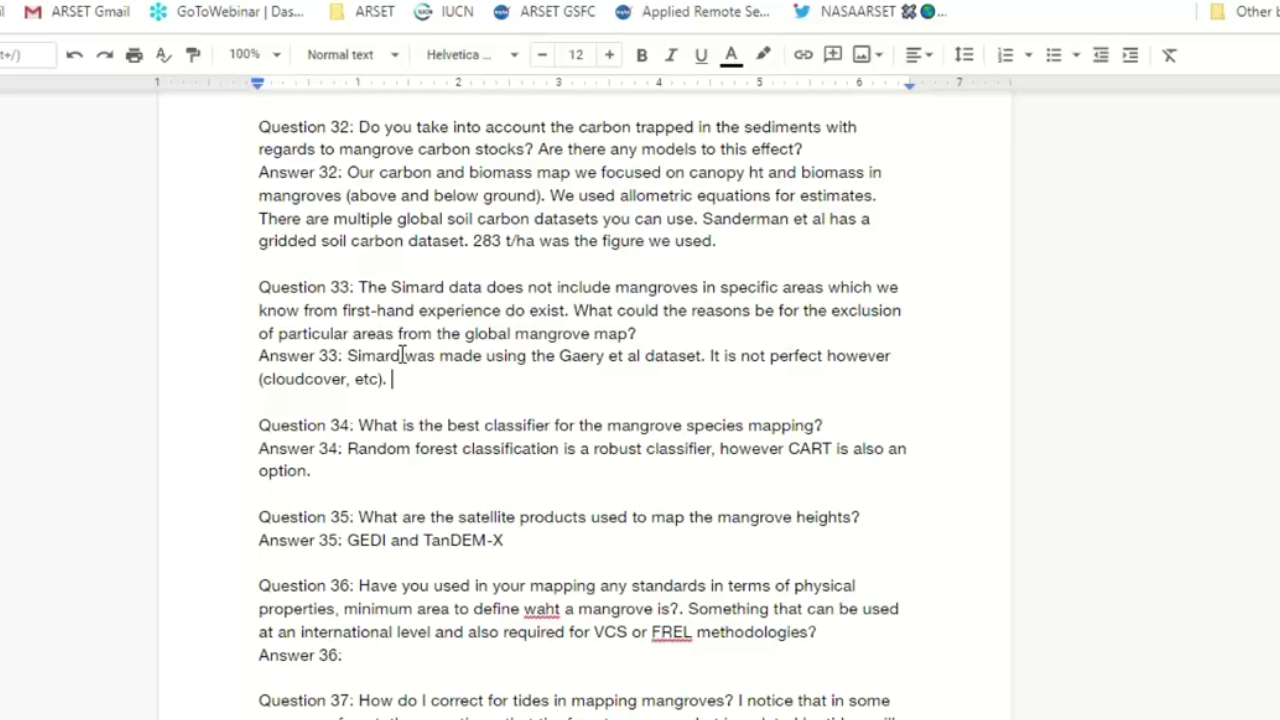
Finish Answer 33 with "There are efforts to redo these maps."
{"action": "type", "text": "There are effor"}
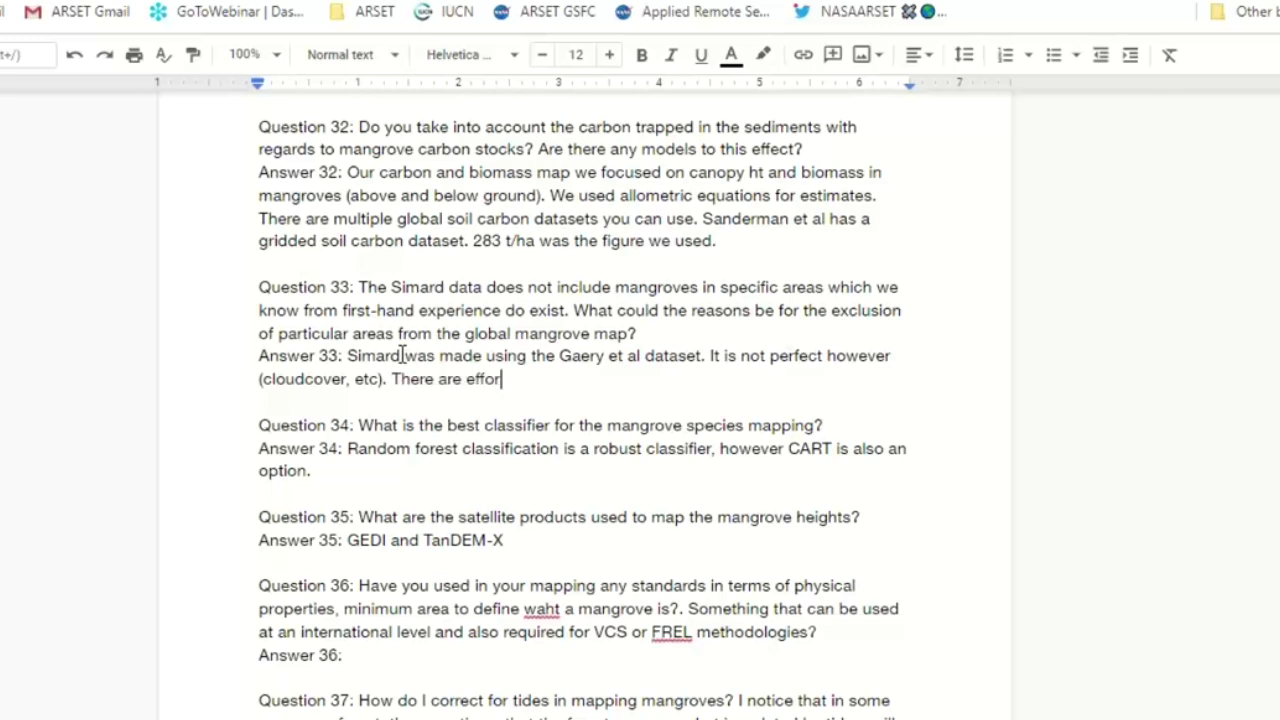
{"action": "type", "text": "ts to redo these maps"}
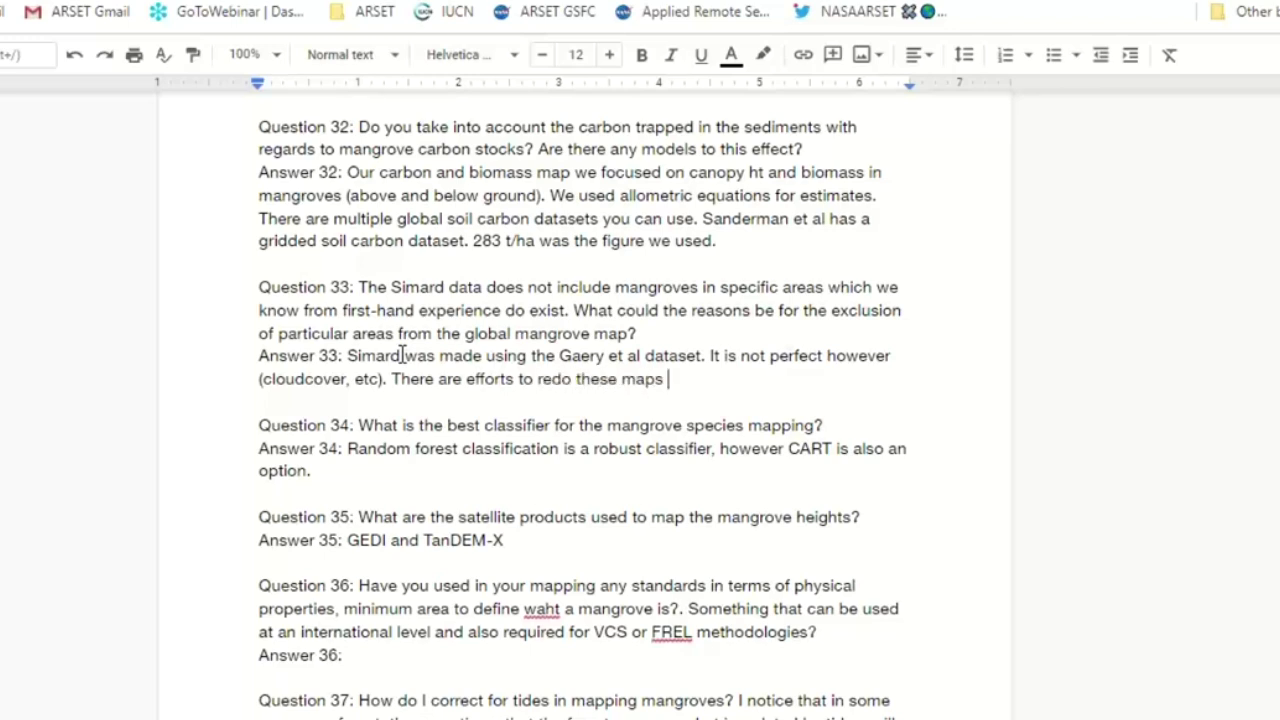
{"action": "key", "text": "BackSpace"}
{"action": "type", "text": "."}
{"action": "left_click", "coordinate": [331, 473]}
{"action": "scroll", "coordinate": [331, 473], "scroll_direction": "down", "scroll_amount": 1}
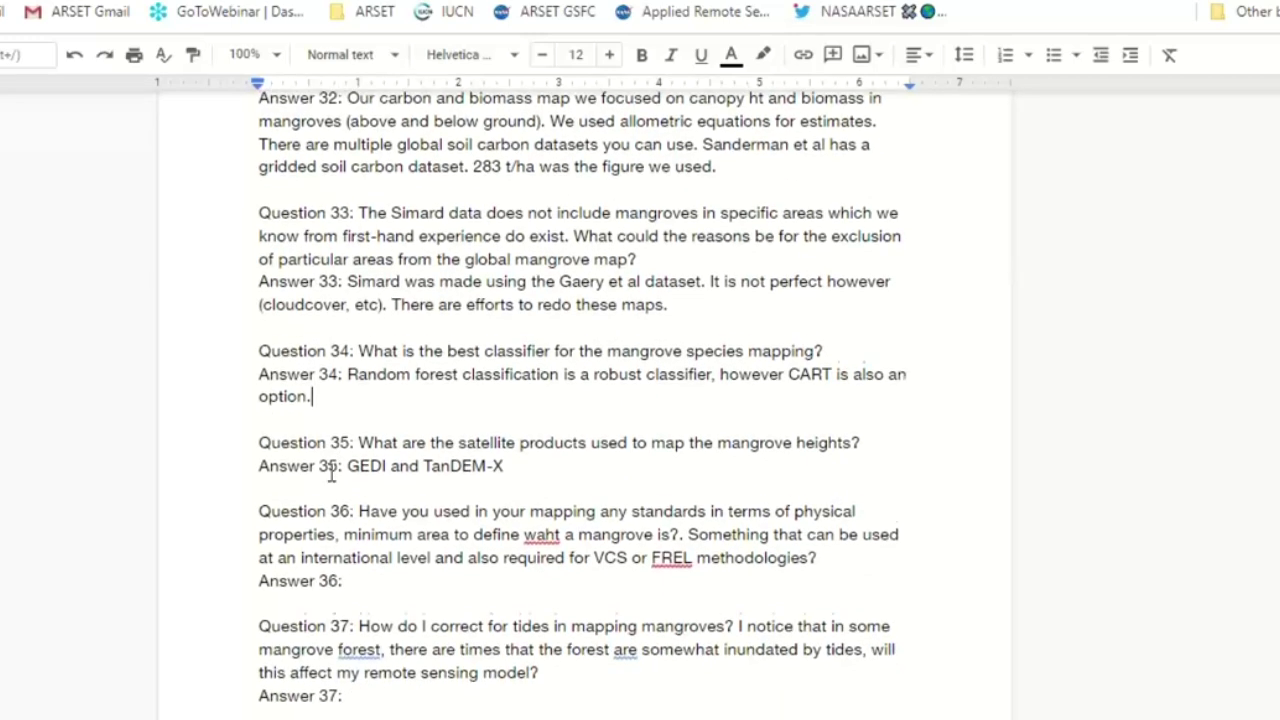
{"action": "left_click", "coordinate": [340, 398]}
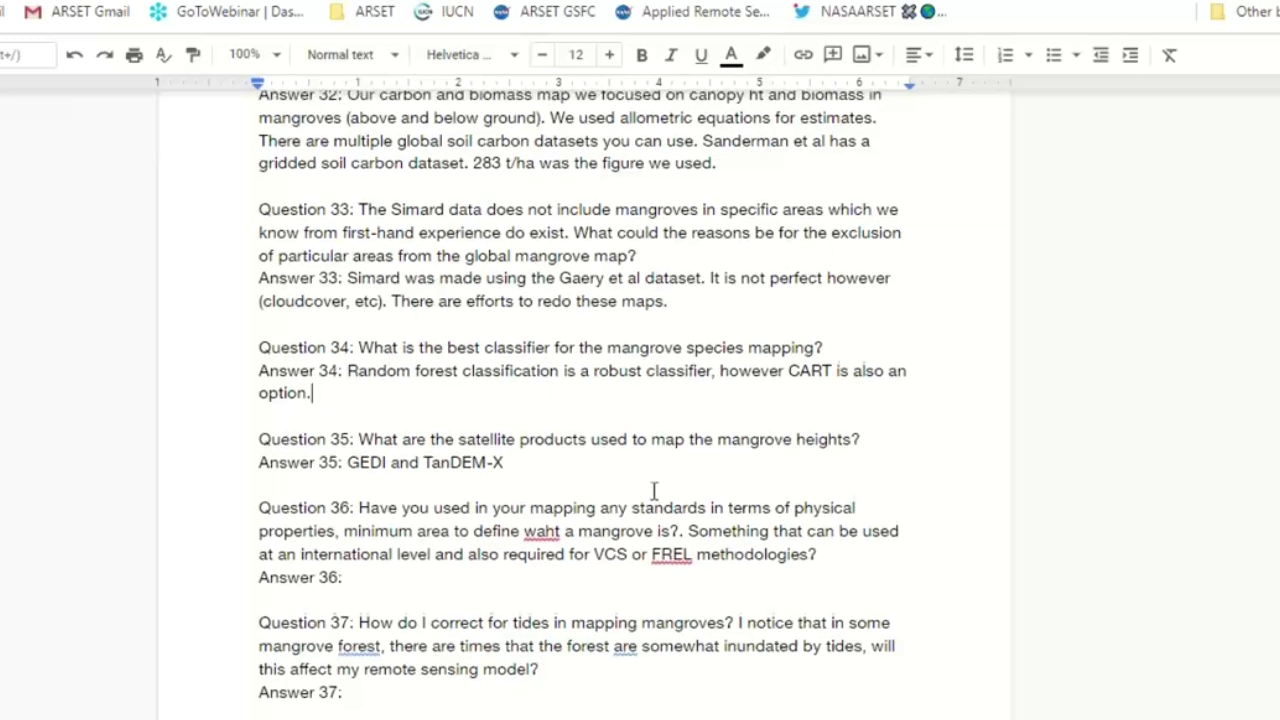
{"action": "scroll", "coordinate": [654, 491], "scroll_direction": "up", "scroll_amount": 3}
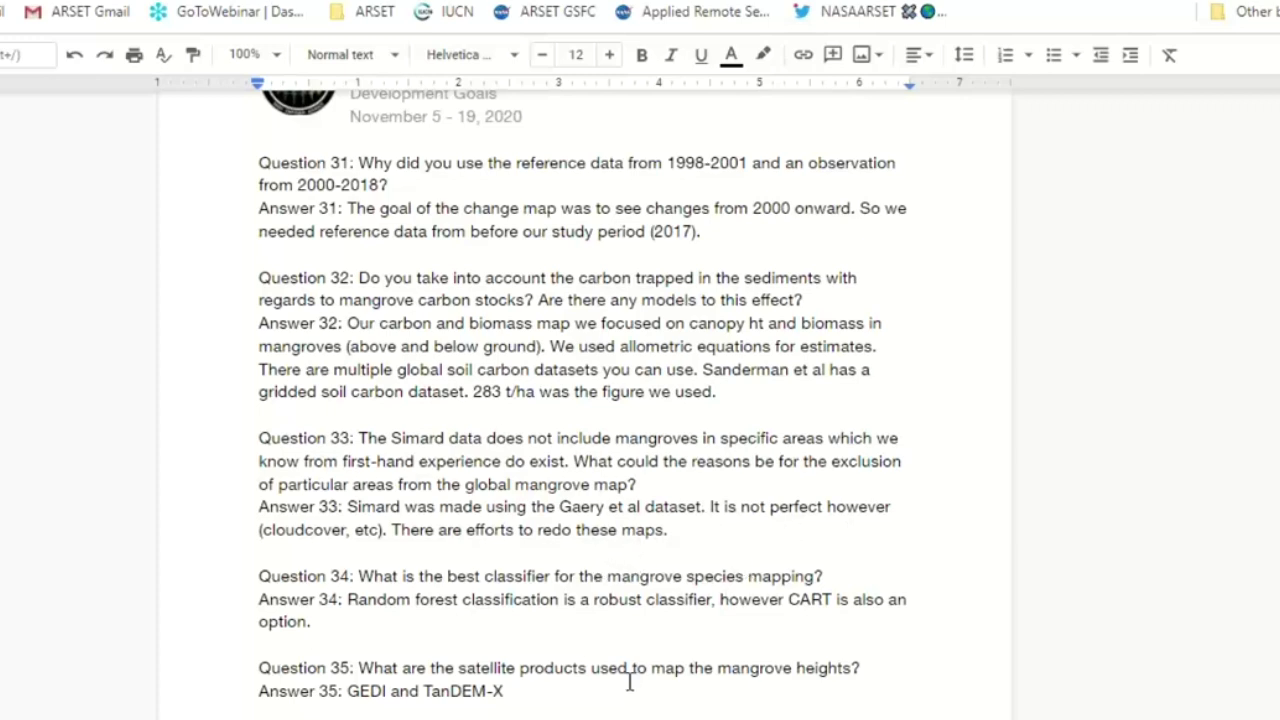
End "GEDI and TanDEM-X" in Answer 35 with a period and add "SRTM data was compared to IceSAT-GLAS for the 2000-2006 datasets."
{"action": "left_click", "coordinate": [587, 692]}
{"action": "scroll", "coordinate": [587, 692], "scroll_direction": "down", "scroll_amount": 3}
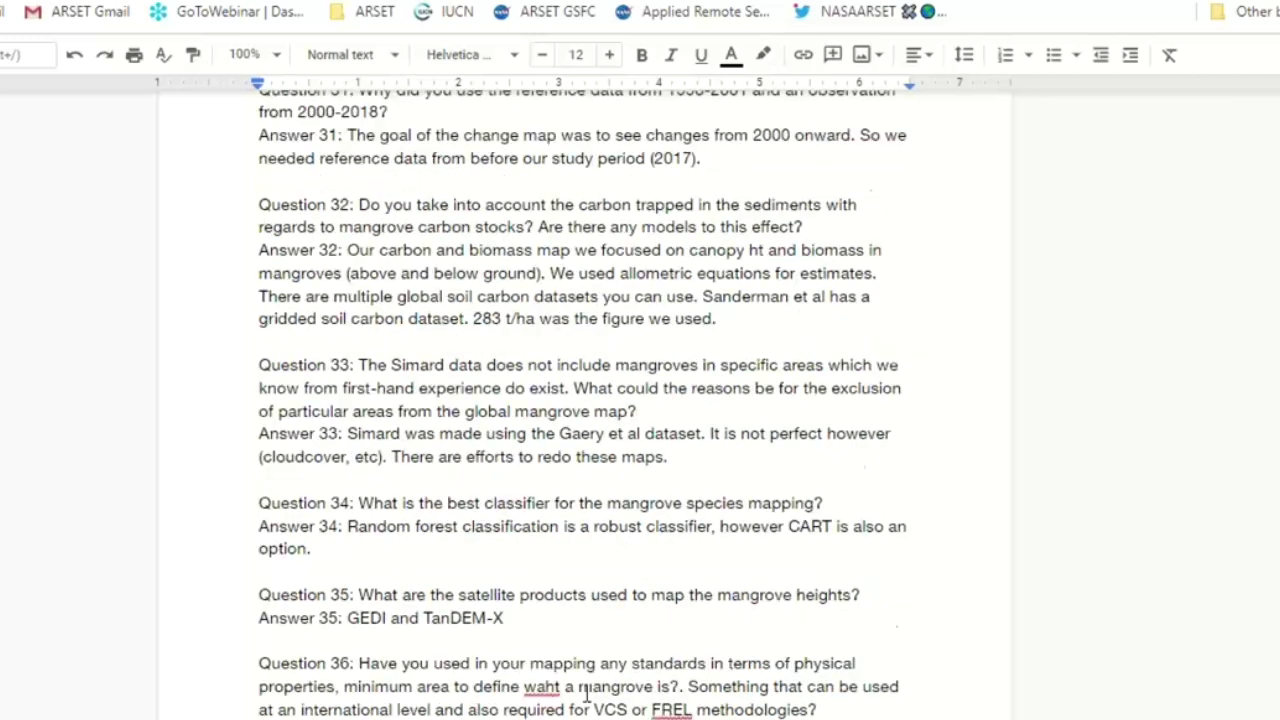
{"action": "type", "text": ". SRTM data was compare to IceSAT-GLAS"}
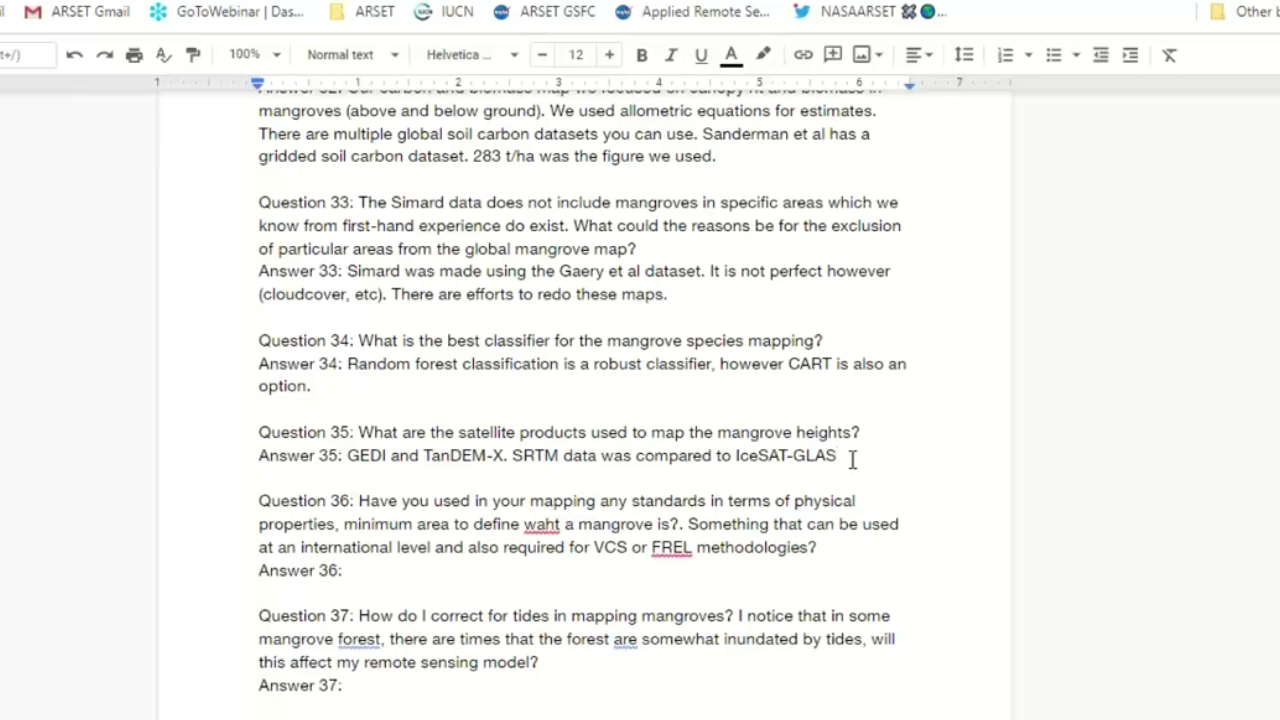
{"action": "type", "text": "form"}
{"action": "key", "text": "BackSpace"}
{"action": "type", "text": "the 200"}
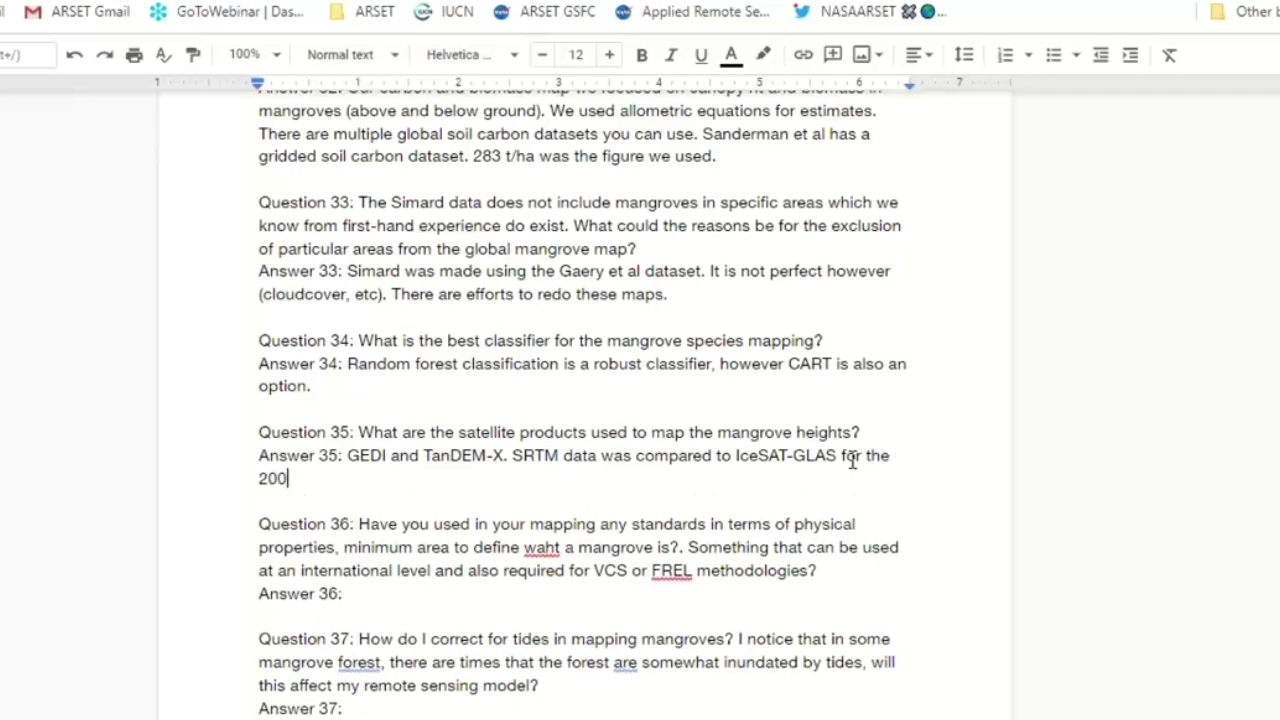
{"action": "type", "text": "0-2006 datasets."}
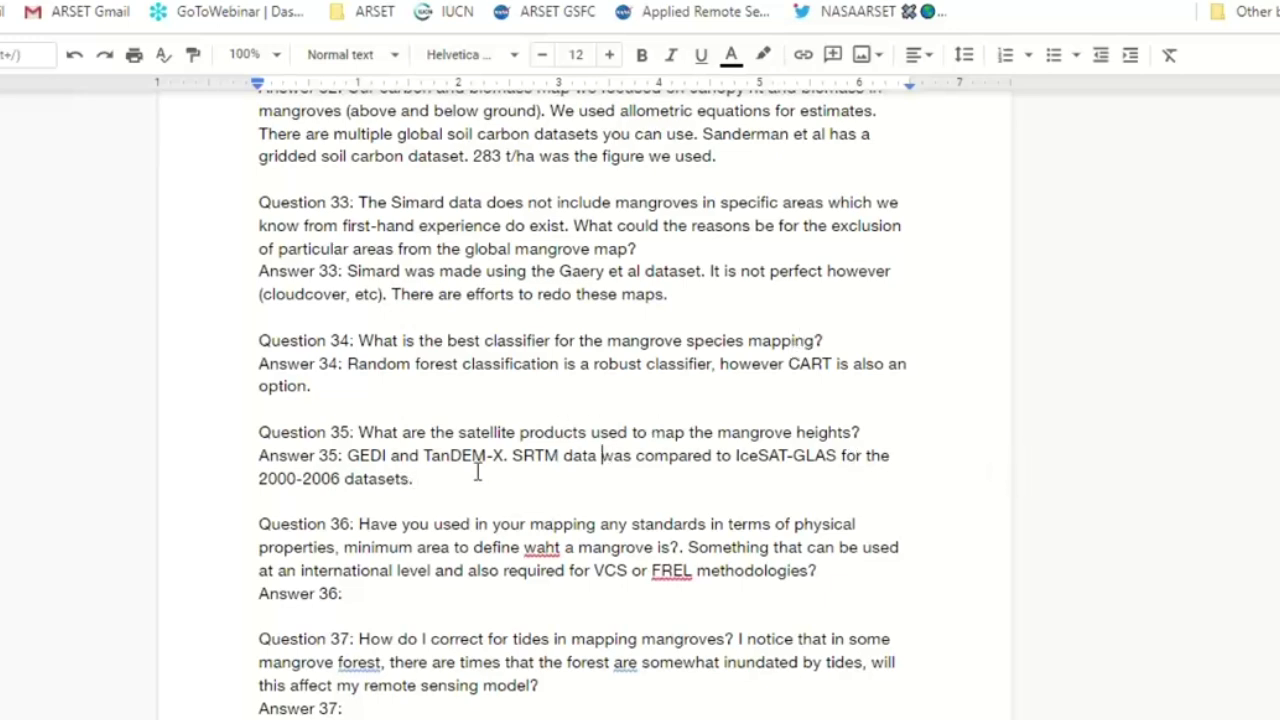
Append "All the details on the datastest used are vailabel on our app page." to the end of Answer 35
{"action": "key", "text": "shift+Left"}
{"action": "left_click", "coordinate": [465, 475]}
{"action": "left_click", "coordinate": [475, 485]}
{"action": "type", "text": "All the u"}
{"action": "type", "text": "etails on th"}
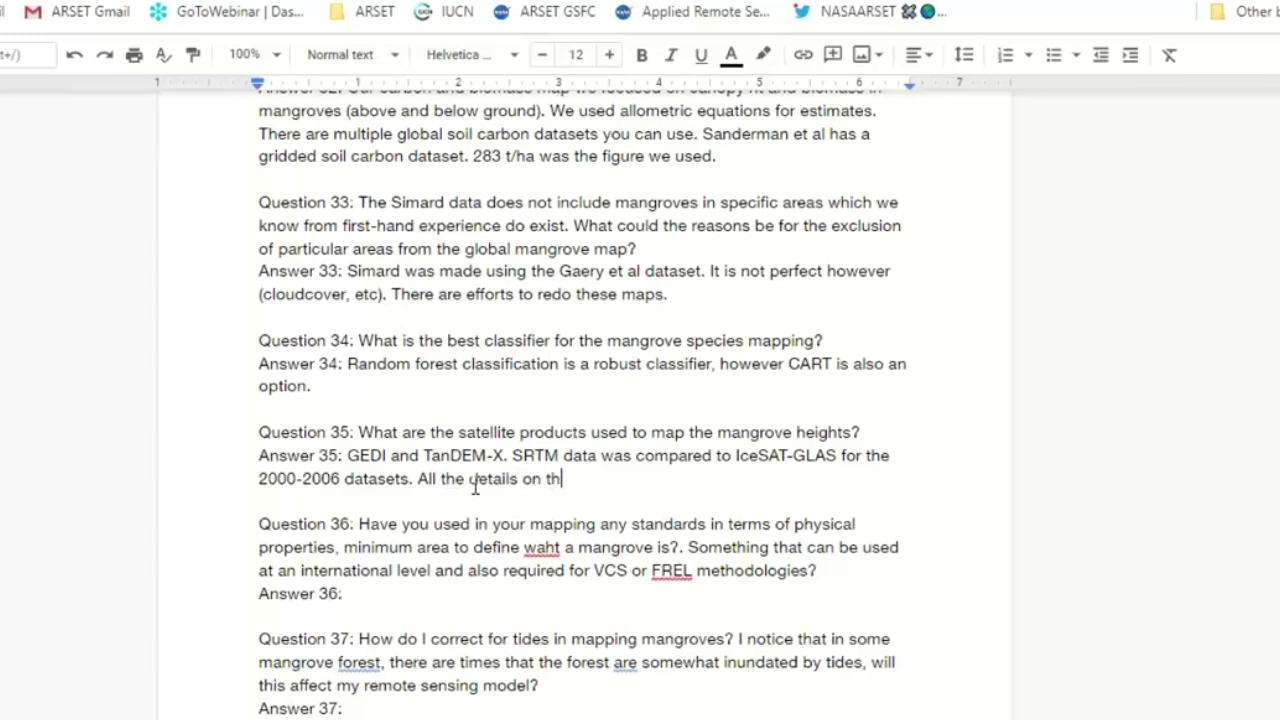
{"action": "type", "text": "e datests"}
{"action": "key", "text": "BackSpace"}
{"action": "key", "text": "BackSpace"}
{"action": "key", "text": "BackSpace"}
{"action": "key", "text": "BackSpace"}
{"action": "type", "text": "astest used are vailabel on our app page."}
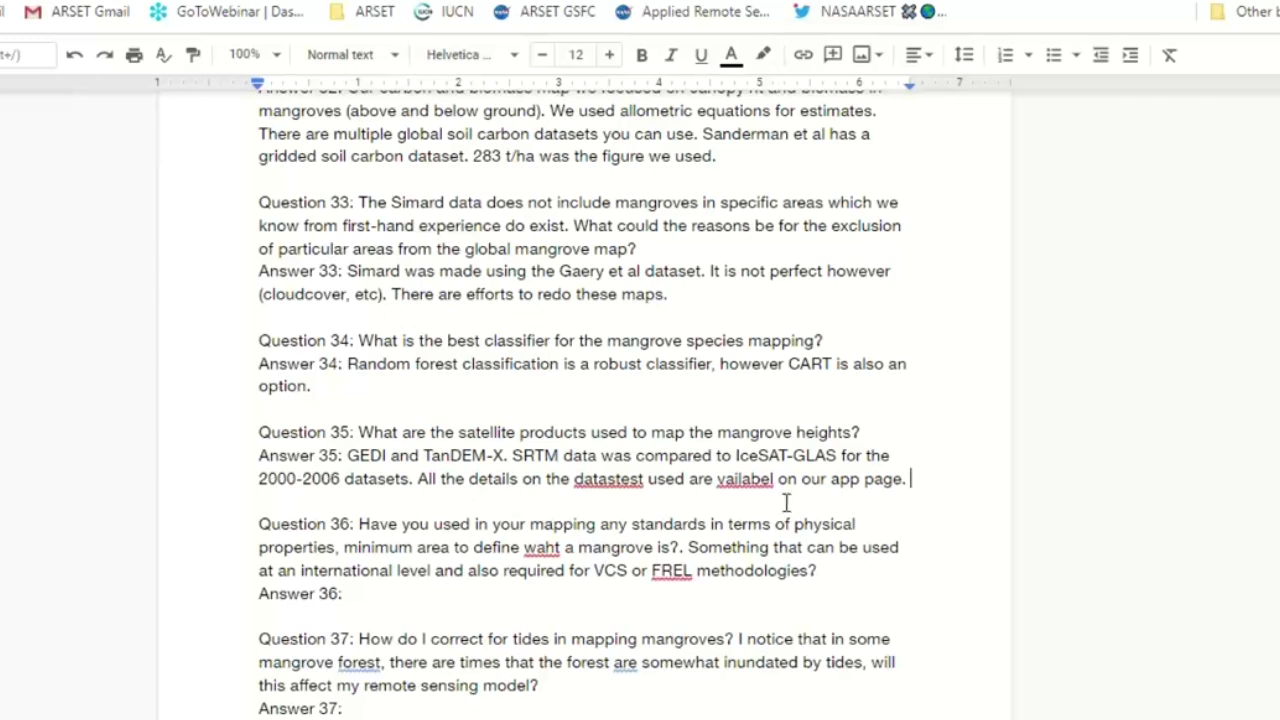
Correct the misspelled "vailabel" to "available" and "datastest" to "datasets" in Answer 35
{"action": "right_click", "coordinate": [755, 480]}
{"action": "left_click", "coordinate": [800, 534]}
{"action": "left_click_drag", "start_coordinate": [675, 572], "coordinate": [554, 628]}
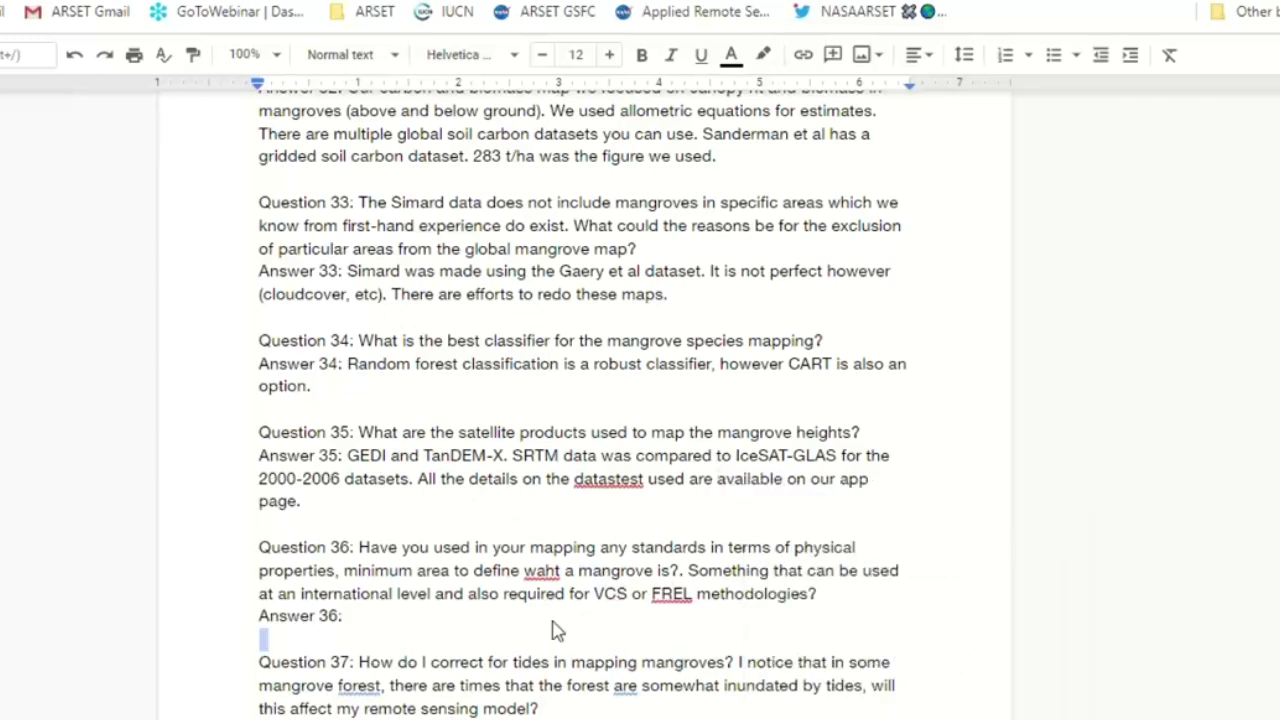
{"action": "right_click", "coordinate": [606, 488]}
{"action": "left_click", "coordinate": [651, 537]}
Write "Minimum mapping unit is 30 m (LANDSAT)." as Answer 36, with the spelling of "unit" corrected
{"action": "left_click", "coordinate": [487, 593]}
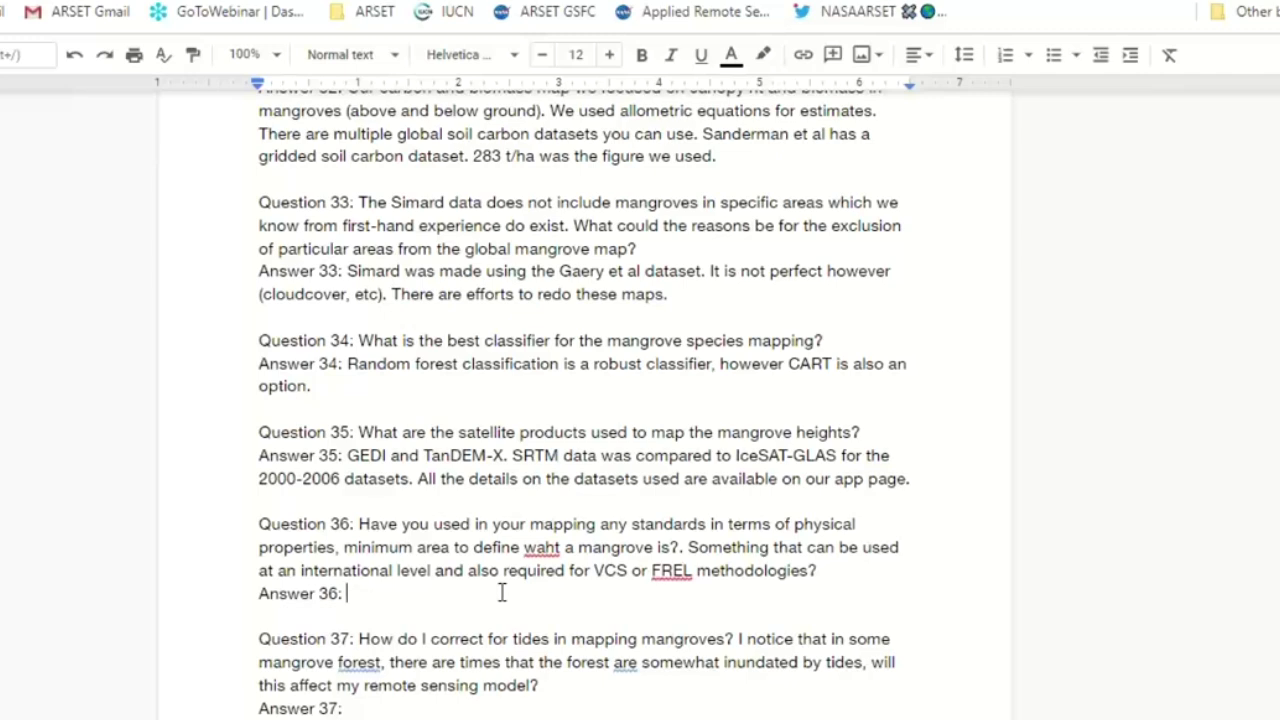
{"action": "type", "text": "Minimum mappin"}
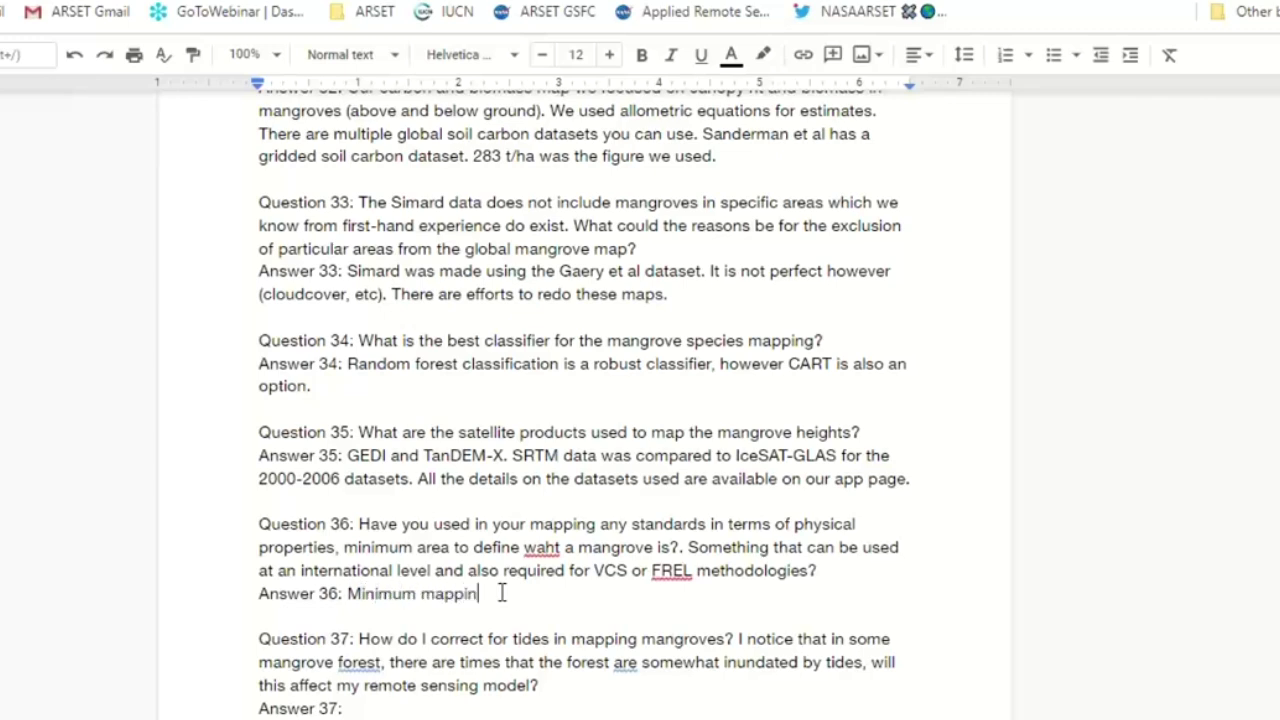
{"action": "type", "text": "g usit is 30 m"}
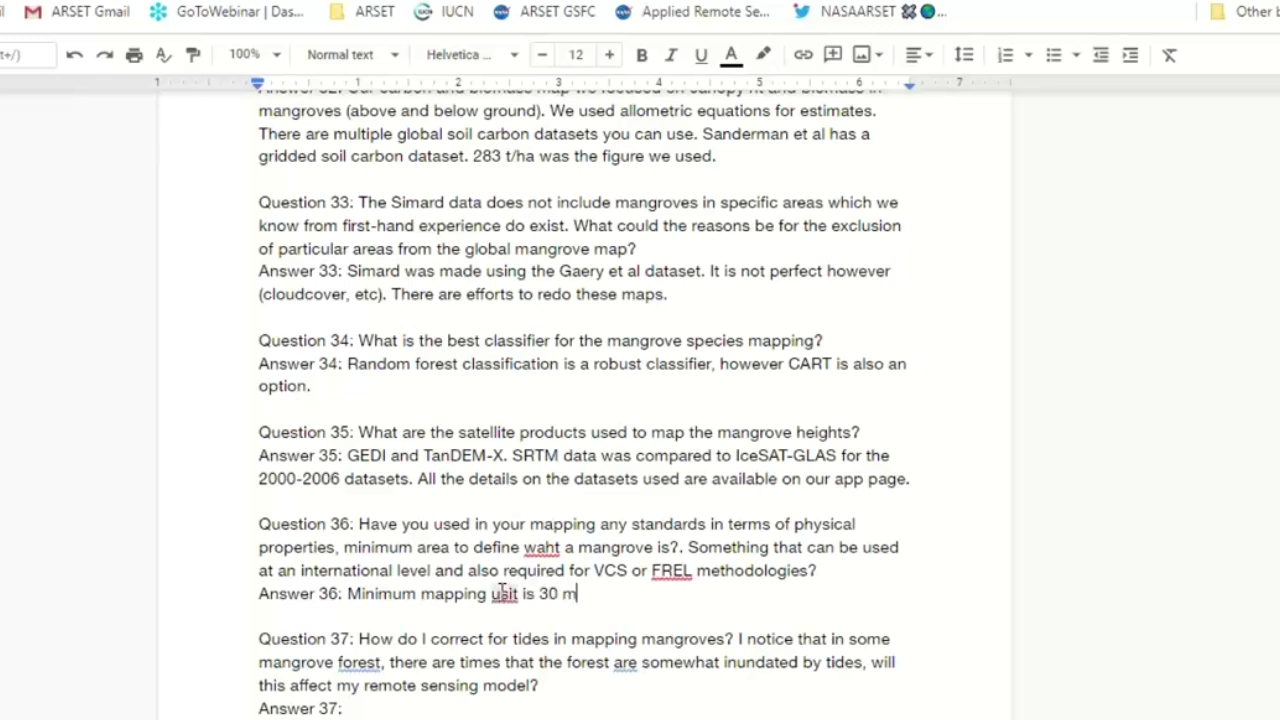
{"action": "type", "text": " (LANDSAT"}
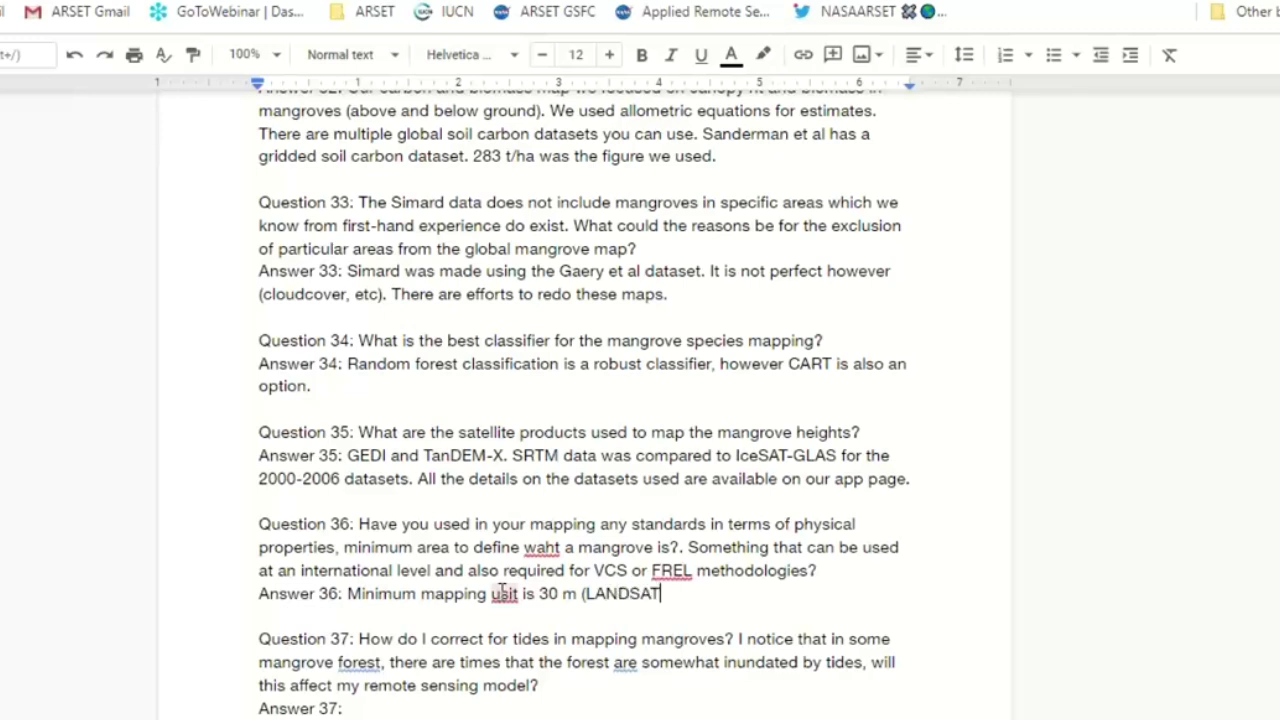
{"action": "type", "text": ")."}
{"action": "scroll", "coordinate": [503, 592], "scroll_direction": "down", "scroll_amount": 1}
{"action": "left_click", "coordinate": [514, 564]}
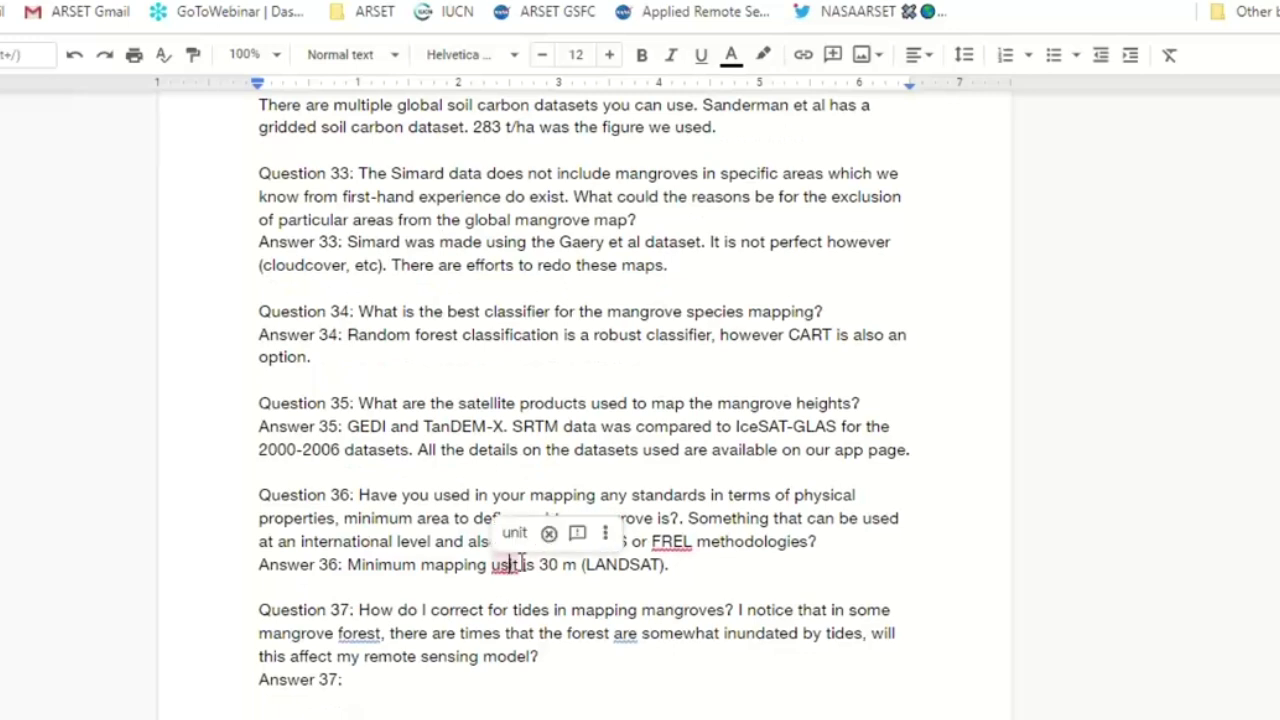
{"action": "left_click", "coordinate": [514, 532]}
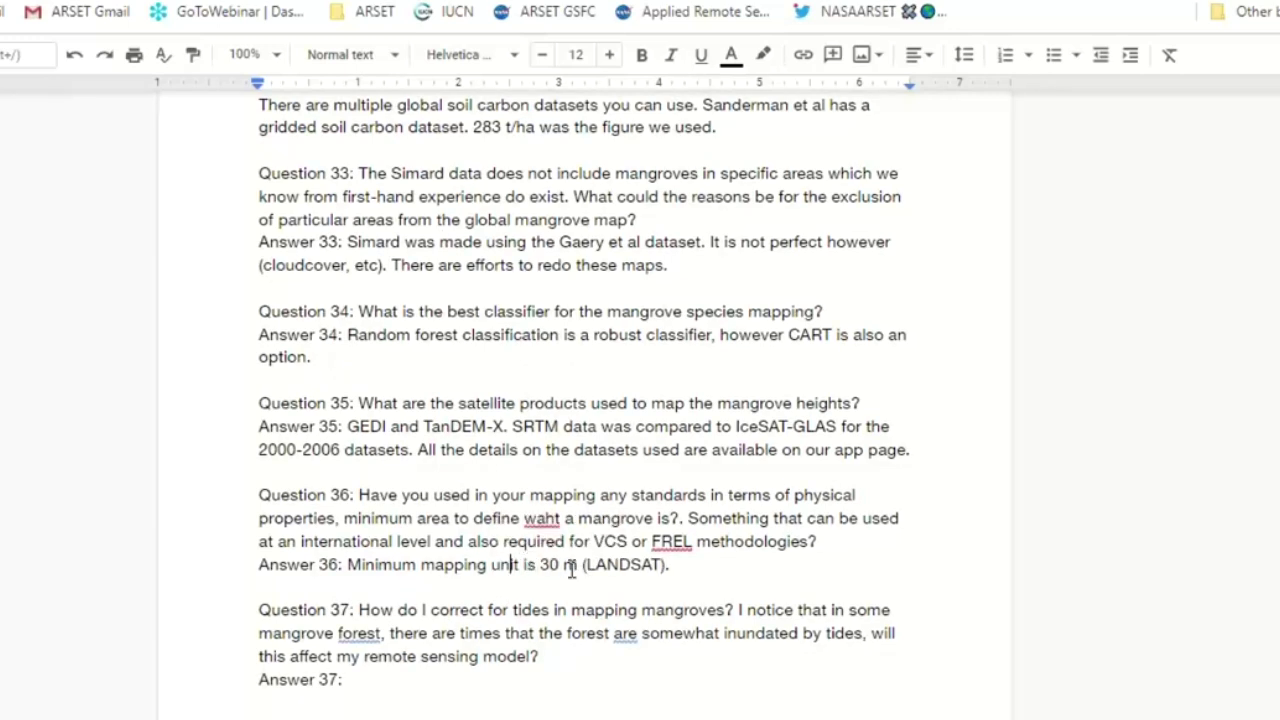
Change the capitalised "LANDSAT" in Answer 36 to "Landsat"
{"action": "scroll", "coordinate": [657, 570], "scroll_direction": "up", "scroll_amount": 1}
{"action": "left_click", "coordinate": [661, 593]}
{"action": "key", "text": "BackSpace"}
{"action": "key", "text": "BackSpace"}
{"action": "key", "text": "BackSpace"}
{"action": "key", "text": "BackSpace"}
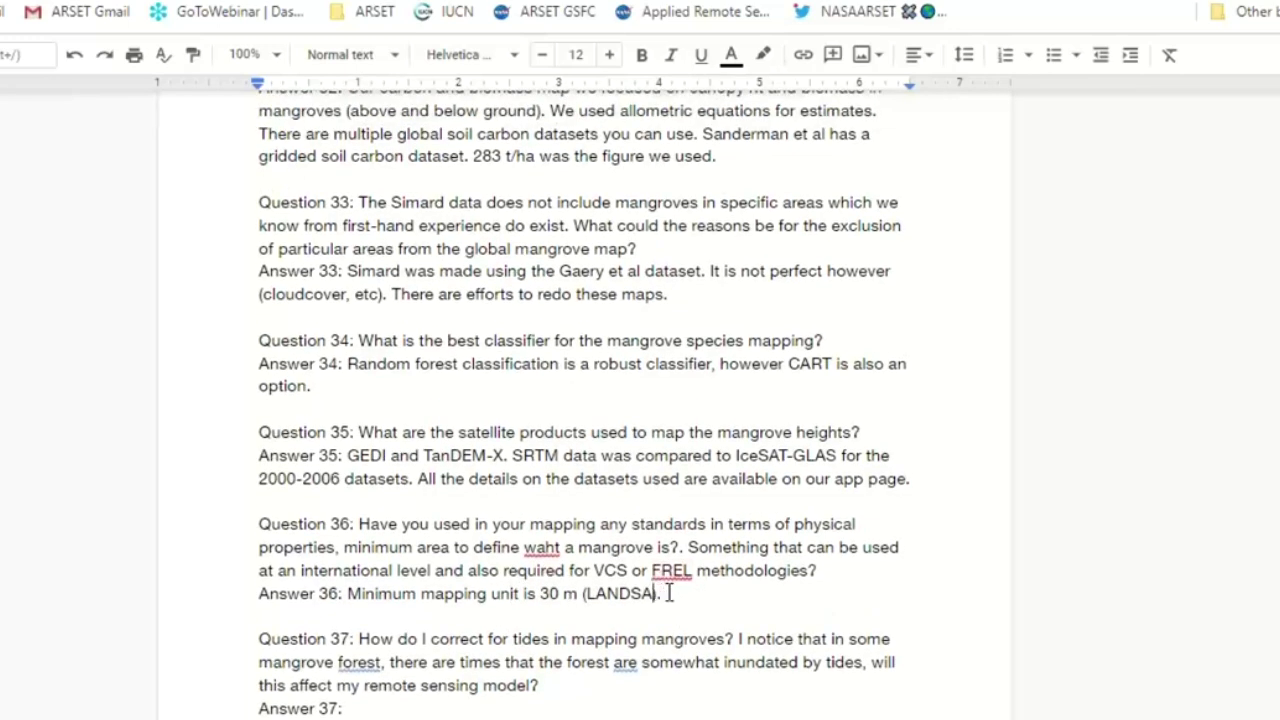
{"action": "key", "text": "BackSpace"}
{"action": "key", "text": "BackSpace"}
{"action": "type", "text": "andat"}
{"action": "key", "text": "BackSpace"}
{"action": "key", "text": "BackSpace"}
{"action": "type", "text": "sat"}
{"action": "left_click", "coordinate": [684, 593]}
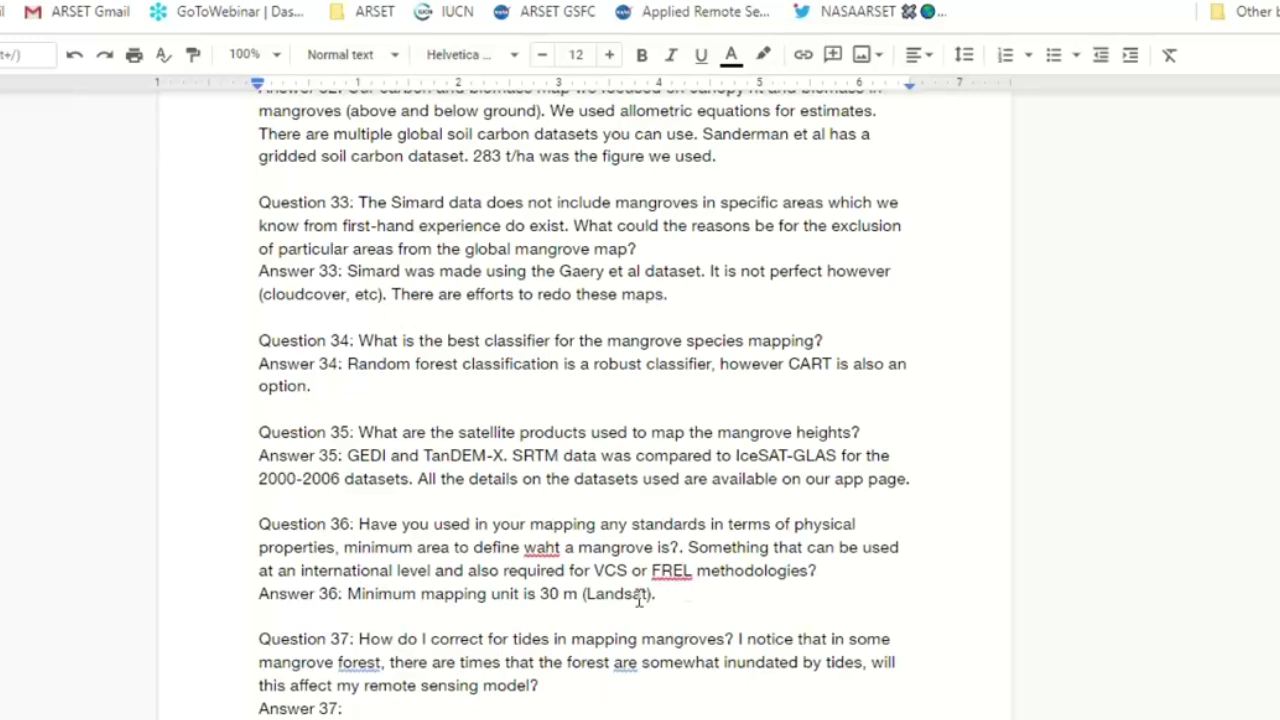
Insert "Our" before "Minimum mapping unit" in Answer 36 and append "An aggregate of 4 pixels is what we use."
{"action": "left_click", "coordinate": [356, 594]}
{"action": "type", "text": "Our"}
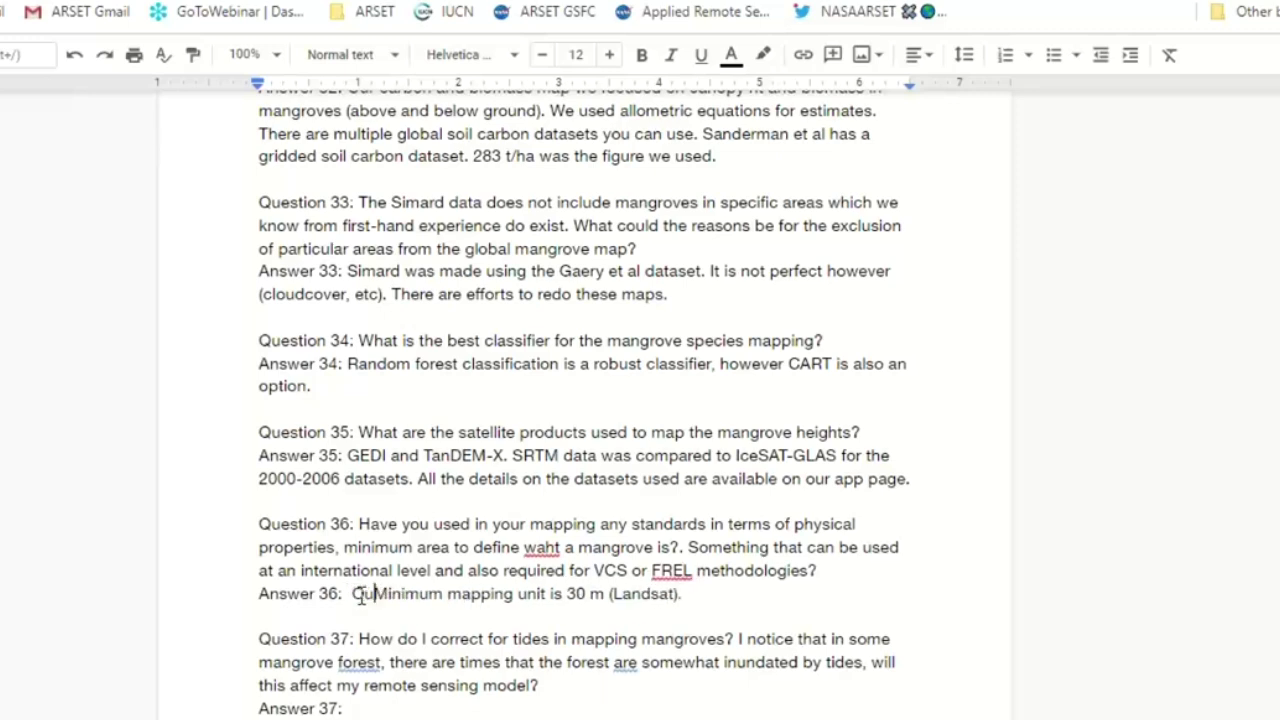
{"action": "left_click", "coordinate": [729, 592]}
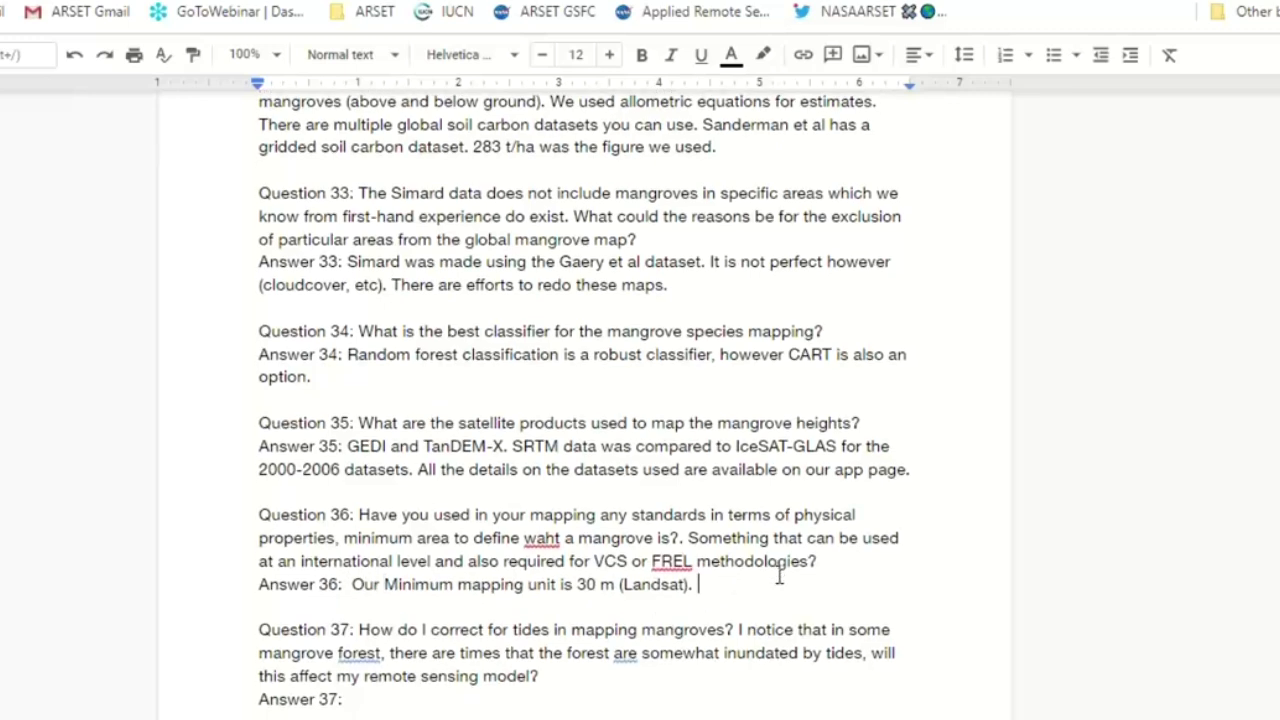
{"action": "type", "text": "An"}
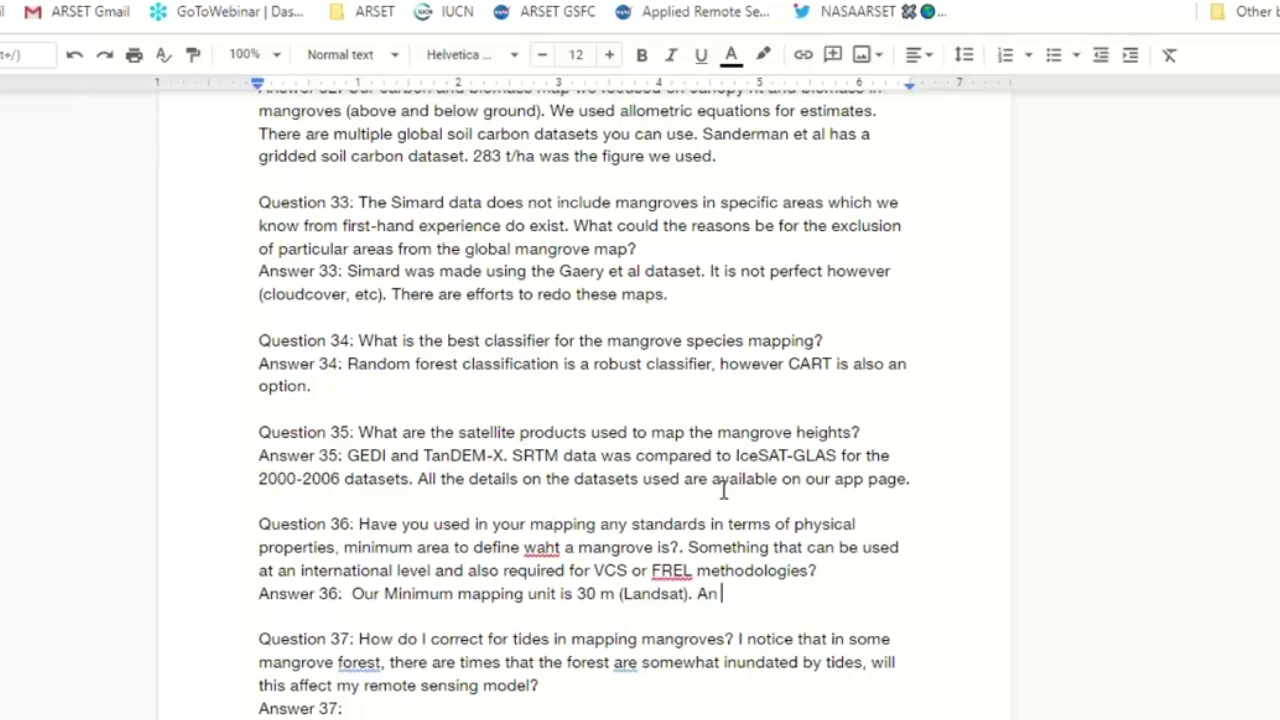
{"action": "type", "text": " aggregate "}
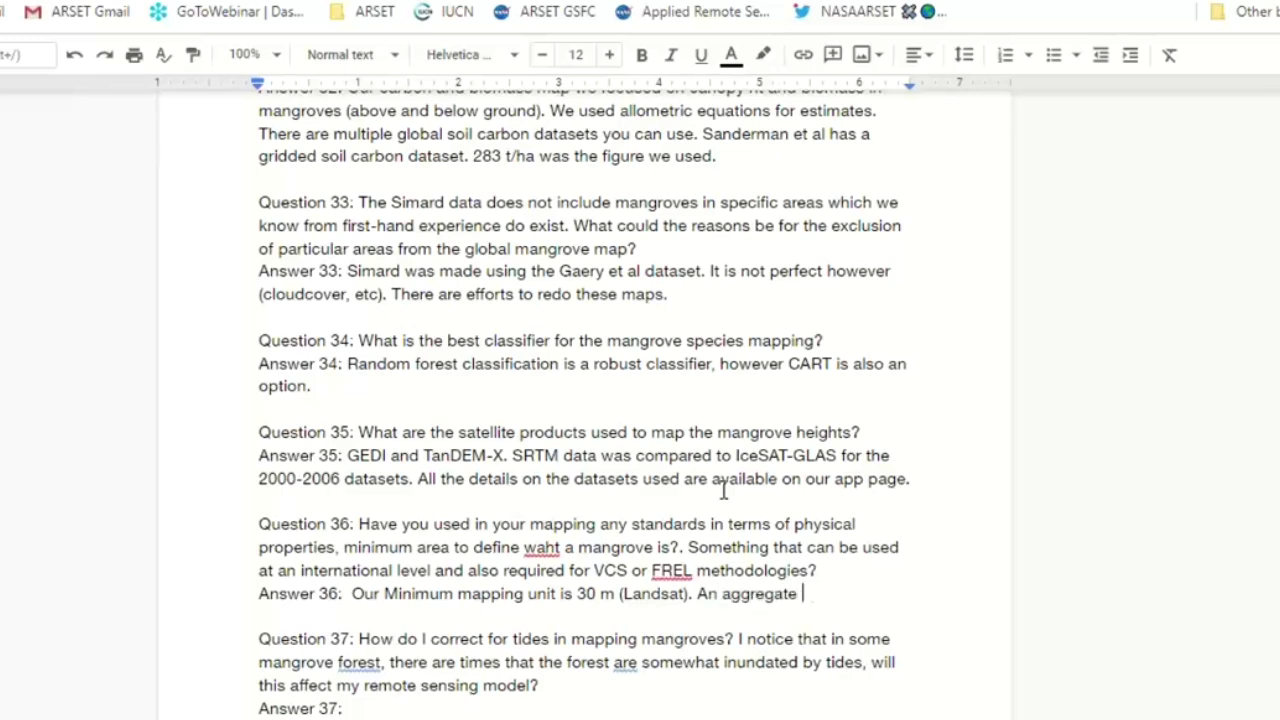
{"action": "type", "text": "of 49"}
{"action": "key", "text": "BackSpace"}
{"action": "type", "text": "pixels is "}
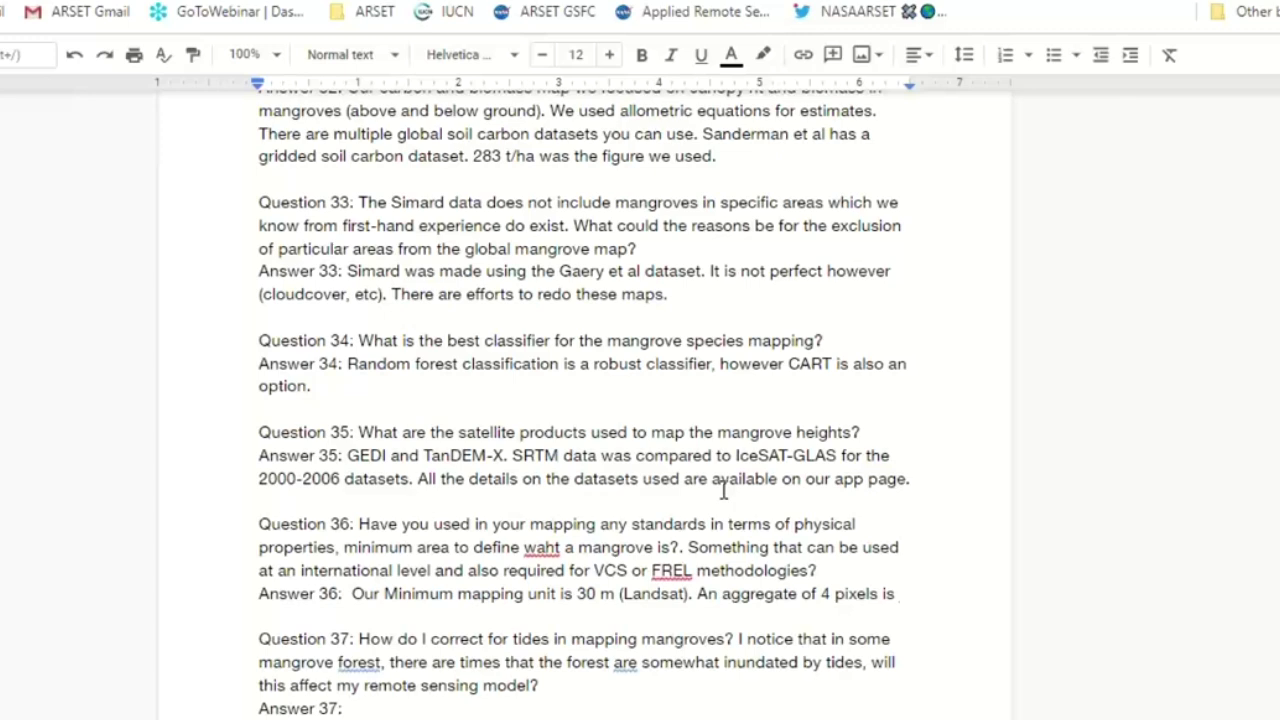
{"action": "type", "text": "what we use."}
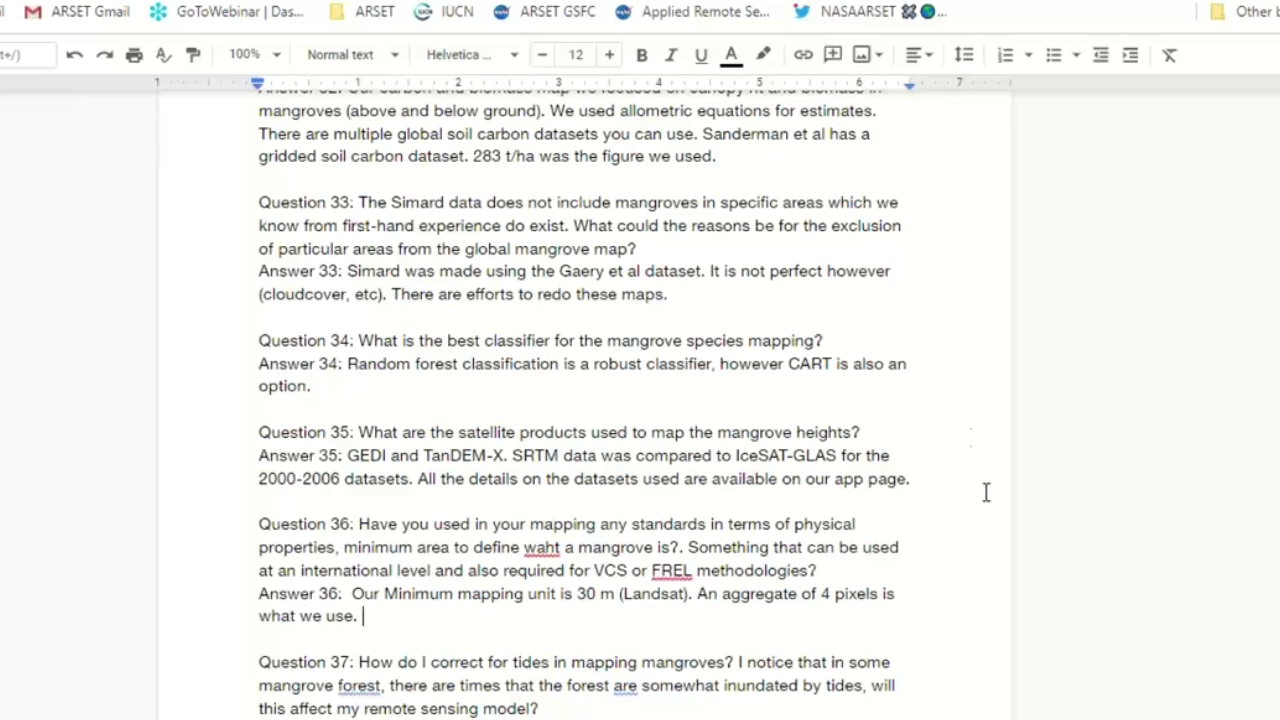
Change the aggregate in Answer 36 to "3-4 pixels" and add "(~ha)" before the final period
{"action": "left_click", "coordinate": [823, 593]}
{"action": "type", "text": "3-"}
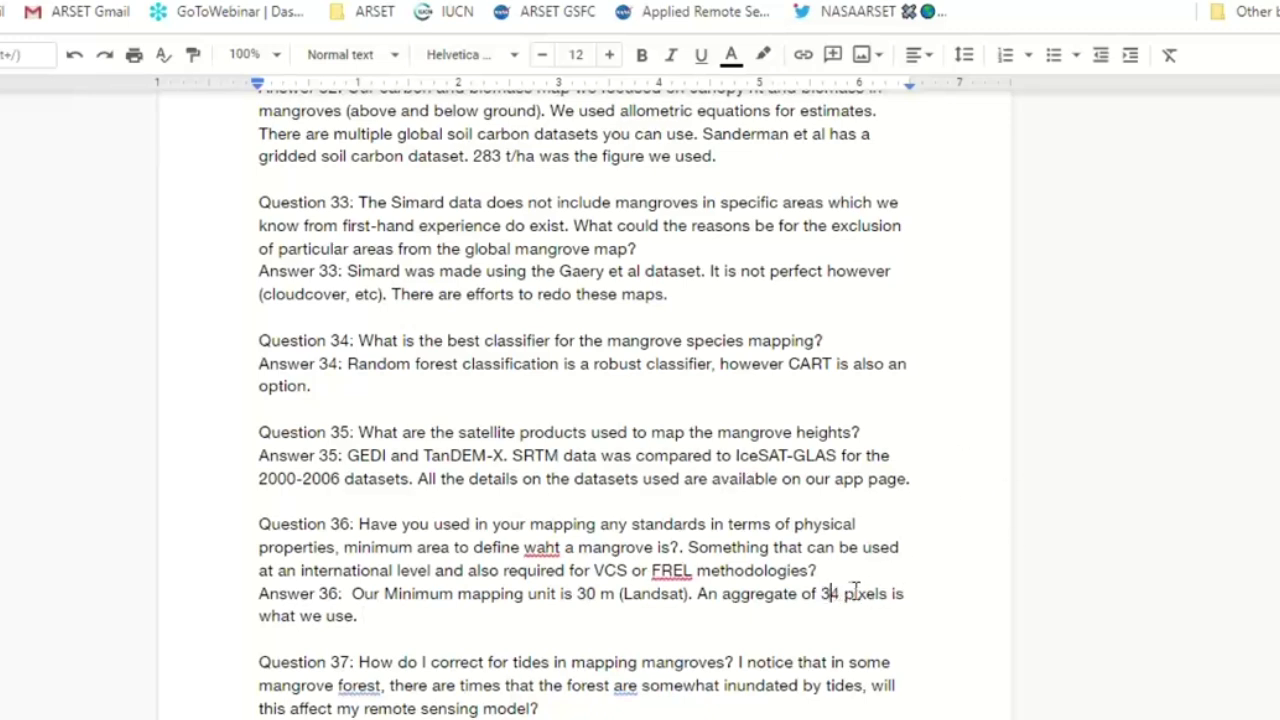
{"action": "left_click", "coordinate": [490, 620]}
{"action": "key", "text": "BackSpace"}
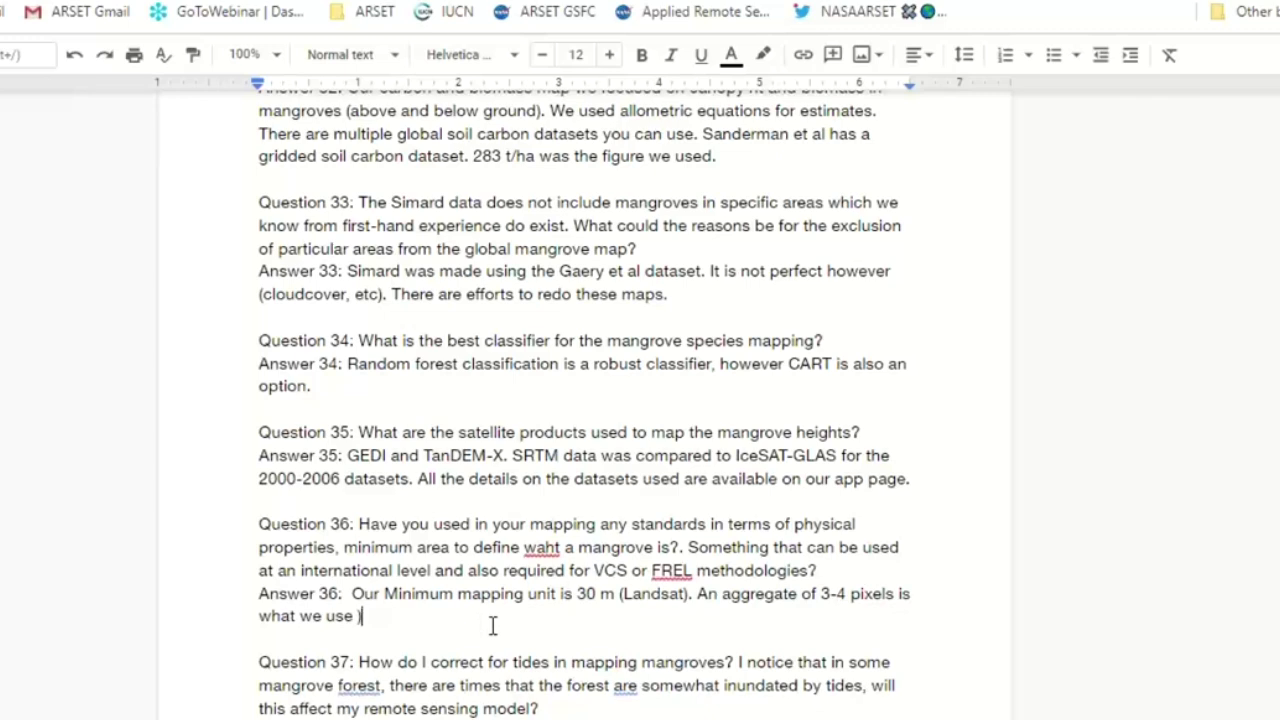
{"action": "type", "text": "(~ha)."}
Write "Yes, we validated with field data globally. Used as training and validation datasets." as Answer 38
{"action": "key", "text": "Down"}
{"action": "key", "text": "Down"}
{"action": "key", "text": "Down"}
{"action": "key", "text": "Down"}
{"action": "key", "text": "Down"}
{"action": "scroll", "coordinate": [425, 712], "scroll_direction": "down", "scroll_amount": 5}
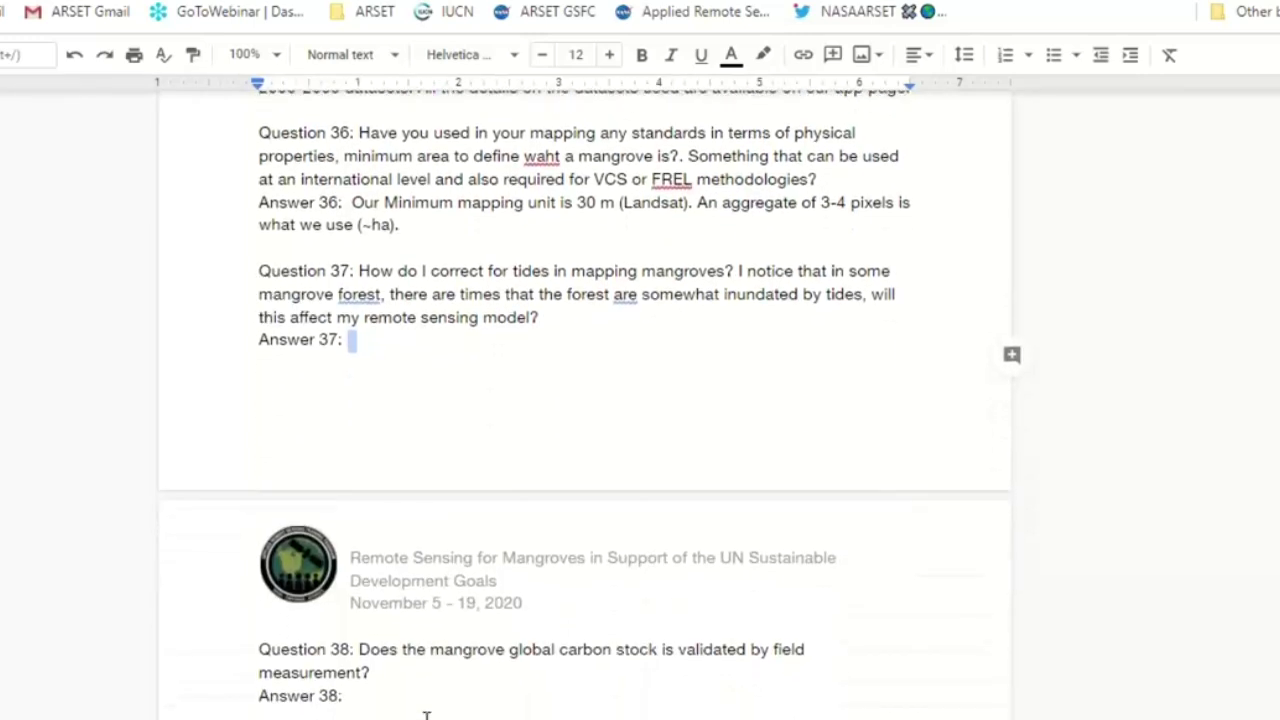
{"action": "scroll", "coordinate": [428, 716], "scroll_direction": "down", "scroll_amount": 2}
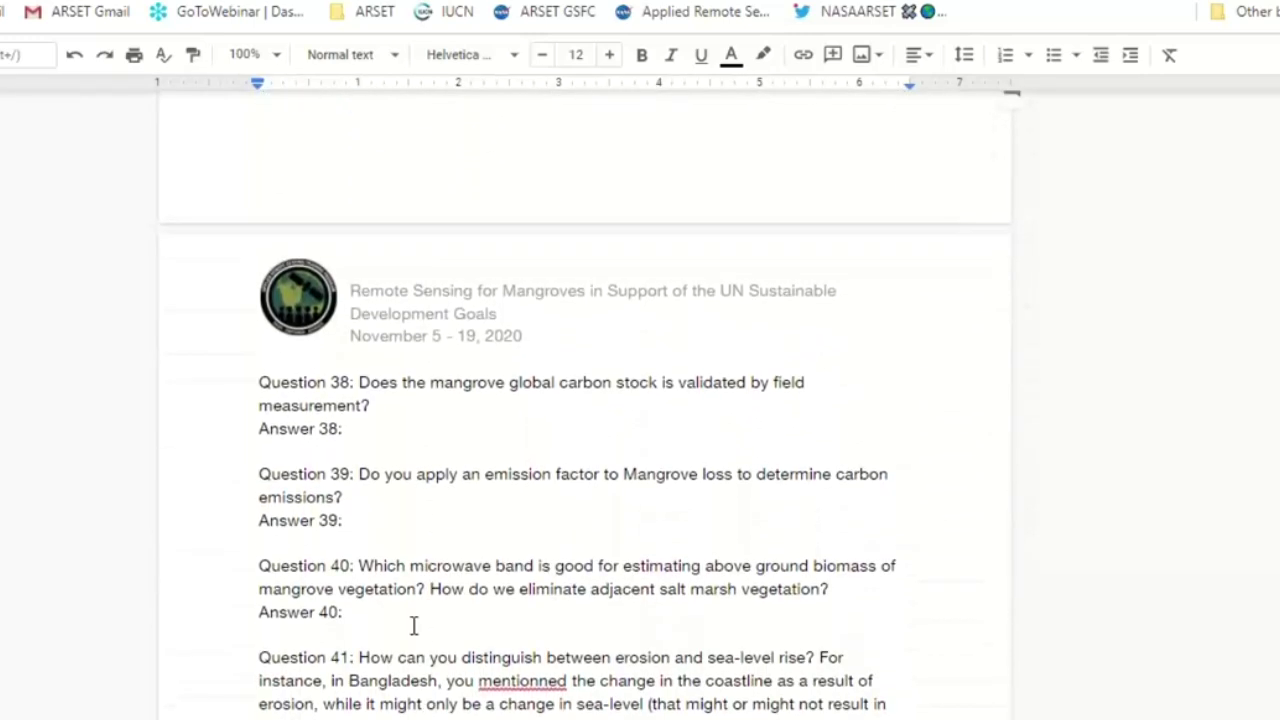
{"action": "left_click", "coordinate": [369, 416]}
{"action": "type", "text": "Yes, we vali"}
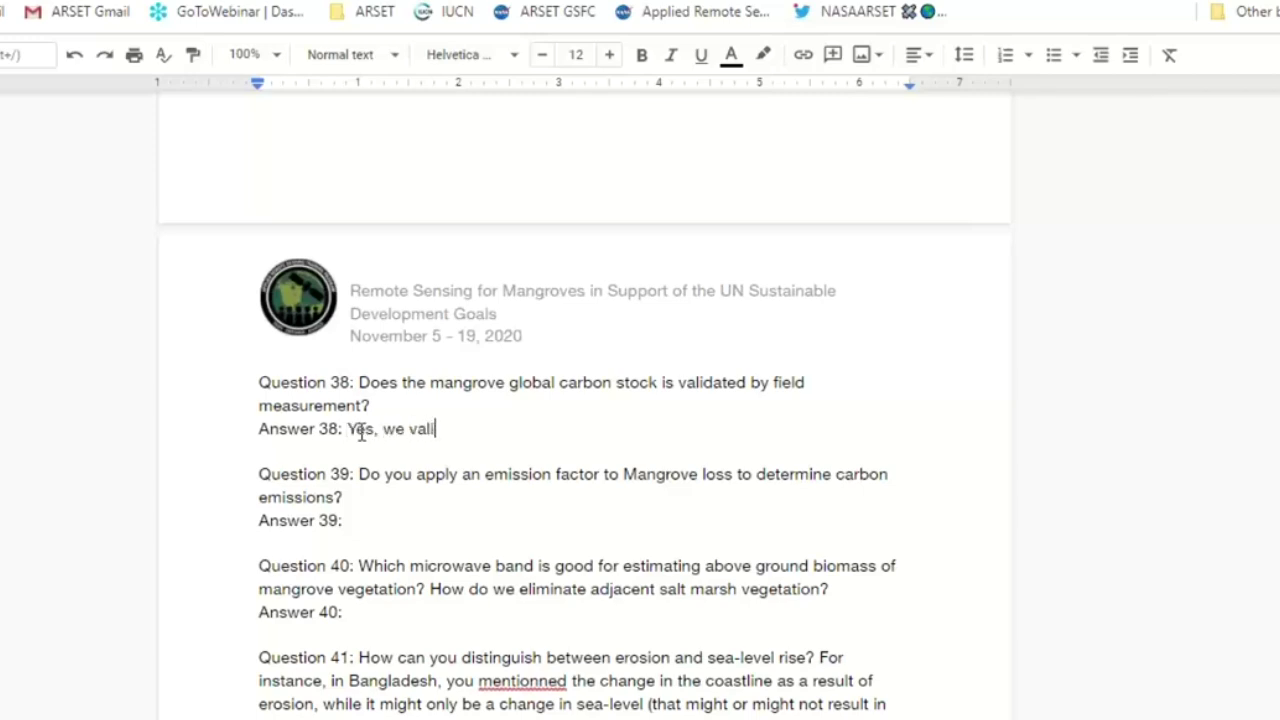
{"action": "type", "text": "dated with "}
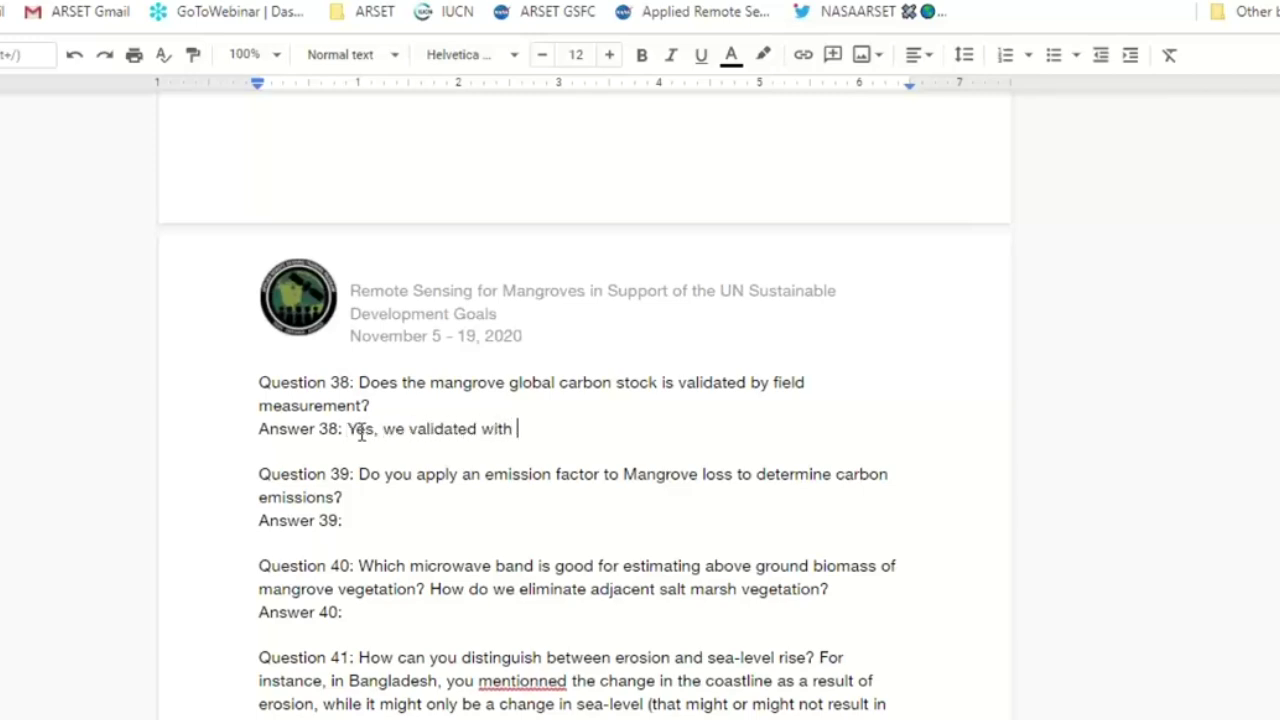
{"action": "type", "text": "field data globally. "}
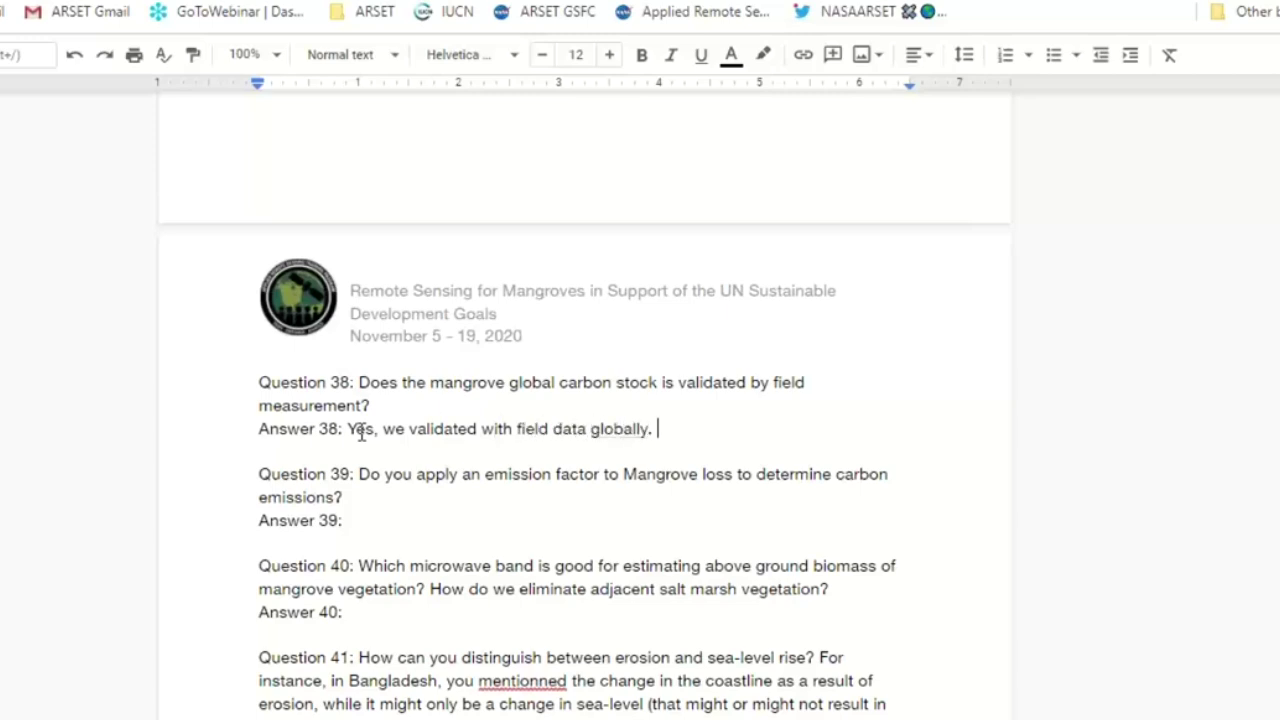
{"action": "type", "text": "Used as training "}
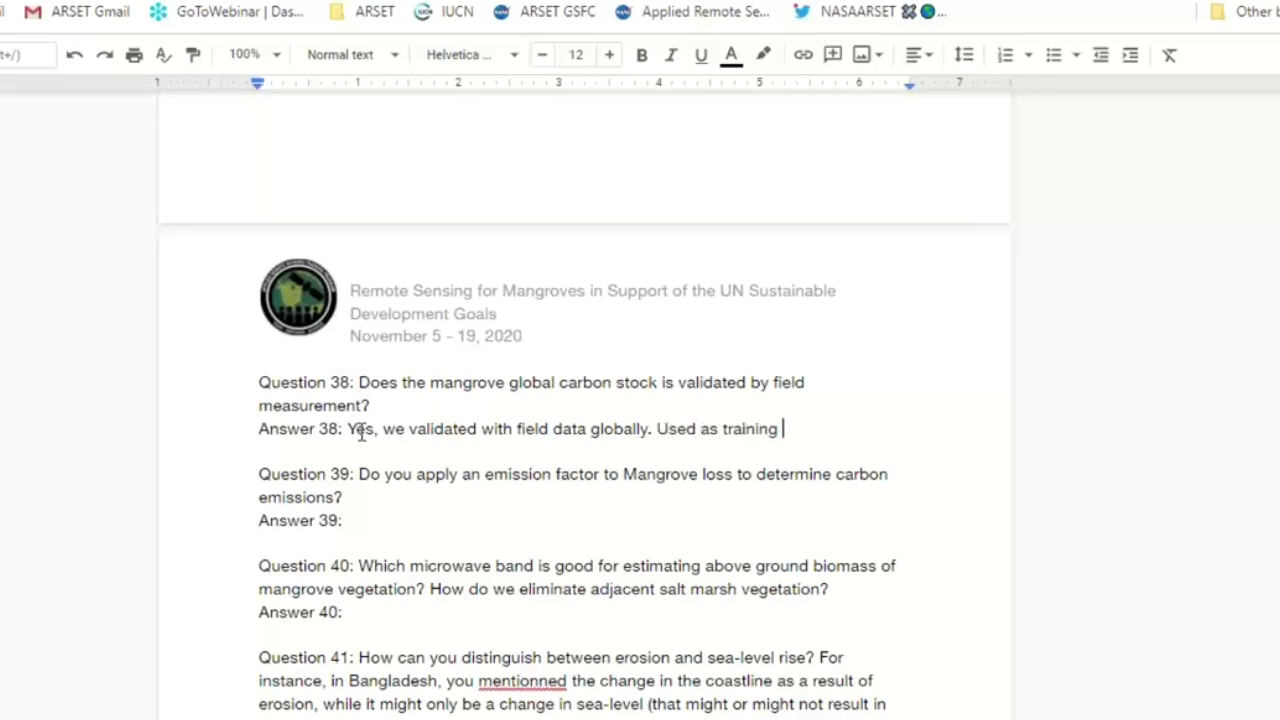
{"action": "type", "text": "and validation "}
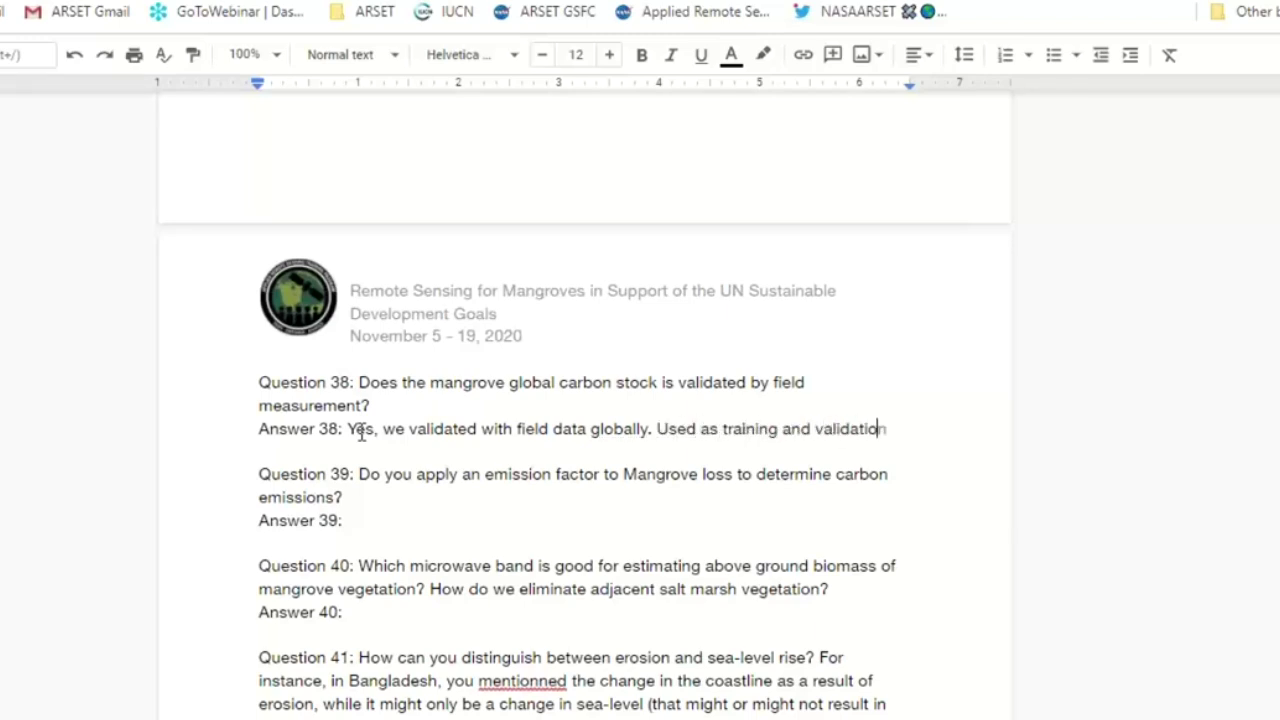
{"action": "type", "text": "datasets."}
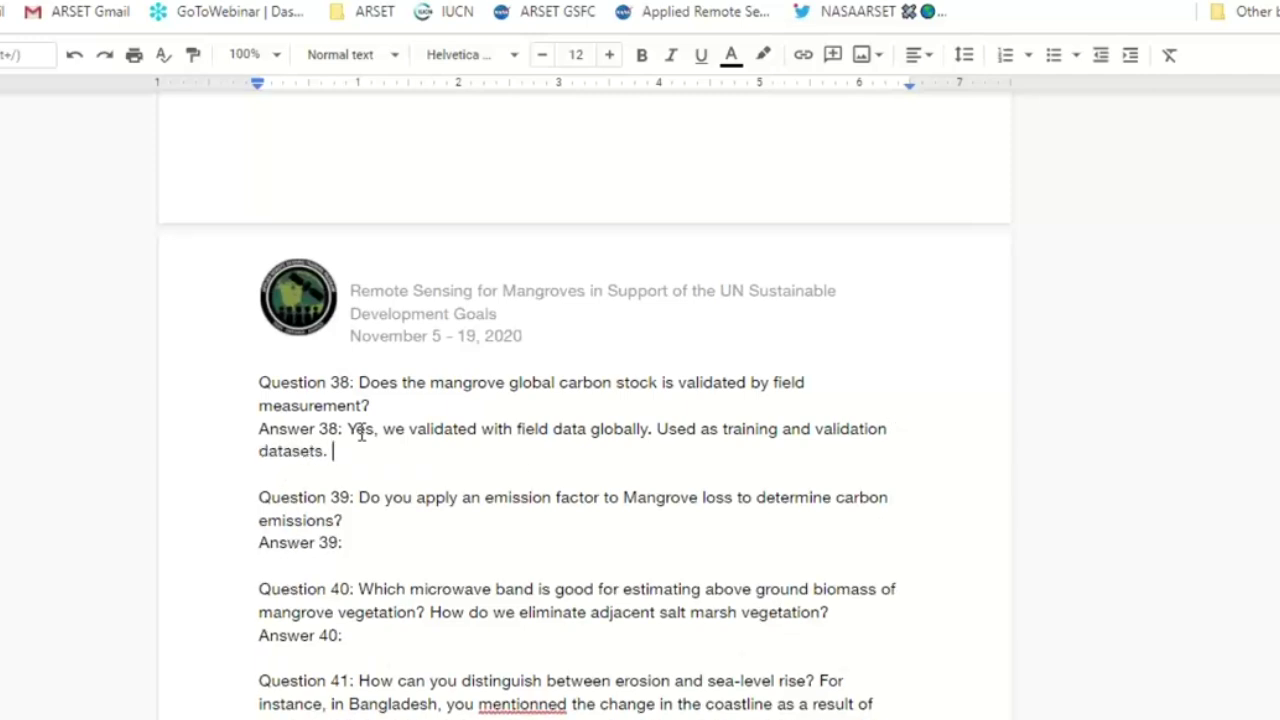
Write "That is what you would do to determine that but it is not something we have done yet." as Answer 39
{"action": "left_click", "coordinate": [400, 540]}
{"action": "type", "text": "That is what "}
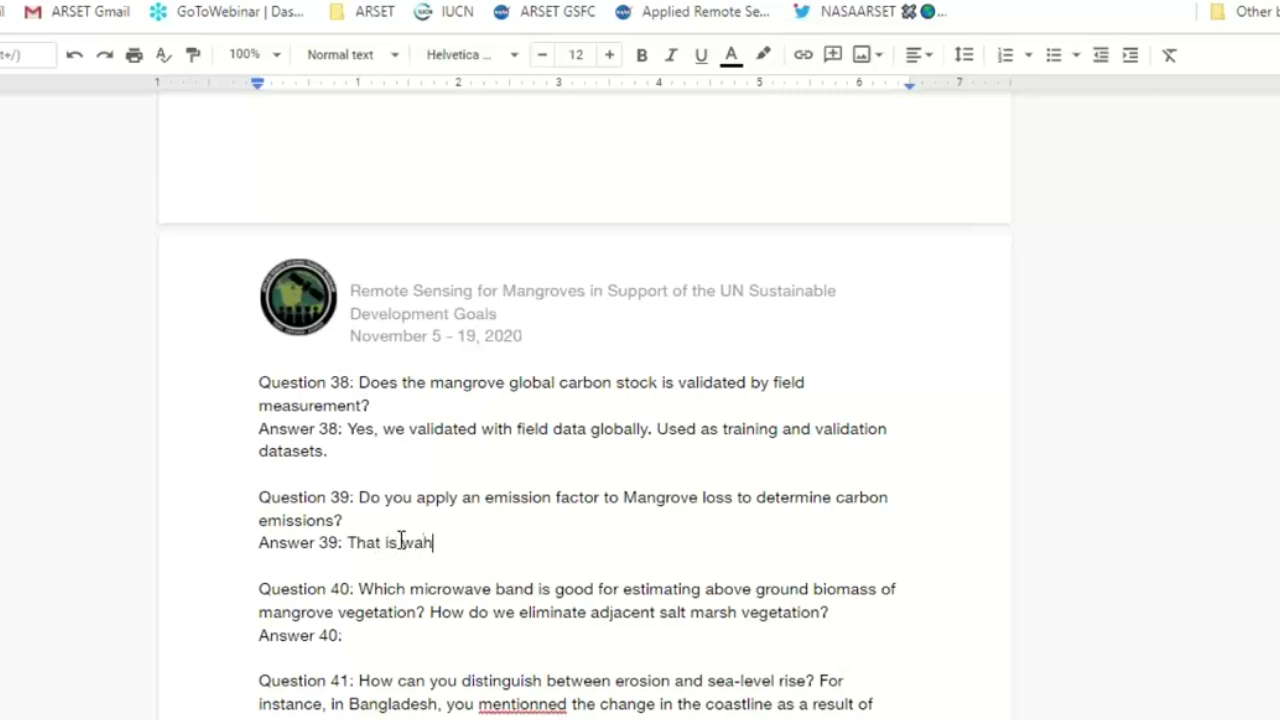
{"action": "type", "text": "you would"}
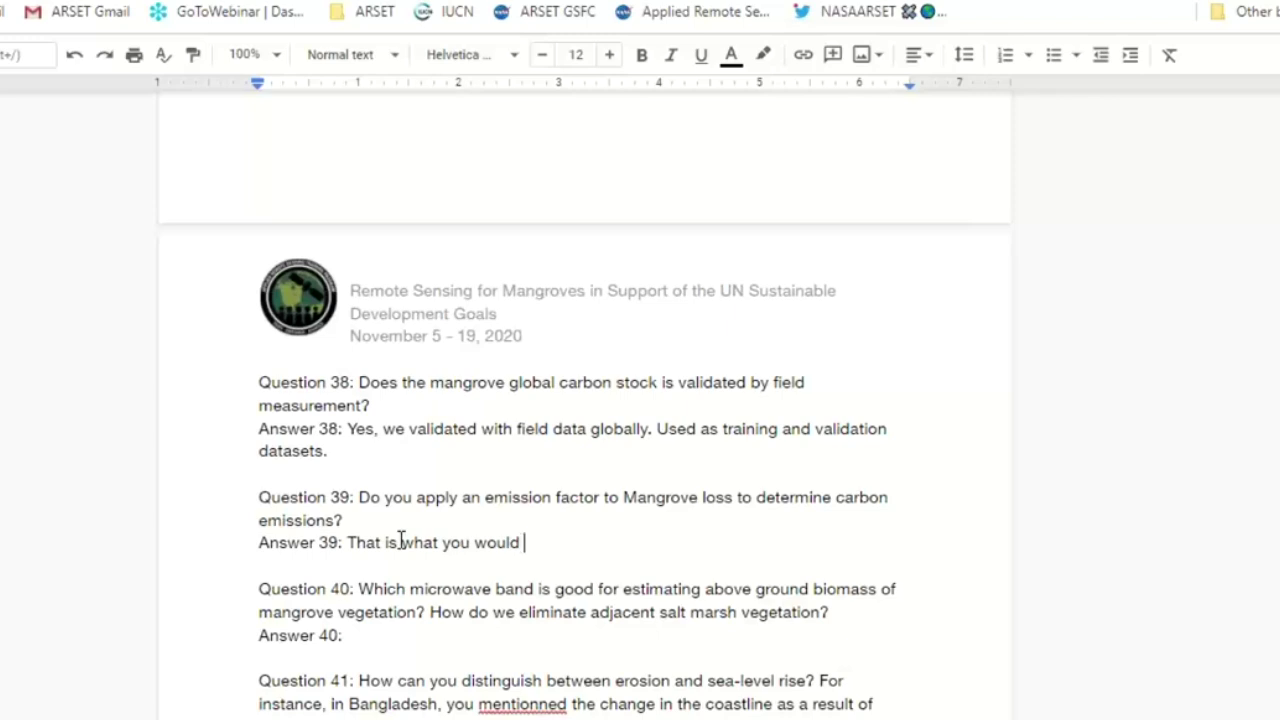
{"action": "type", "text": "do to determine that but it"}
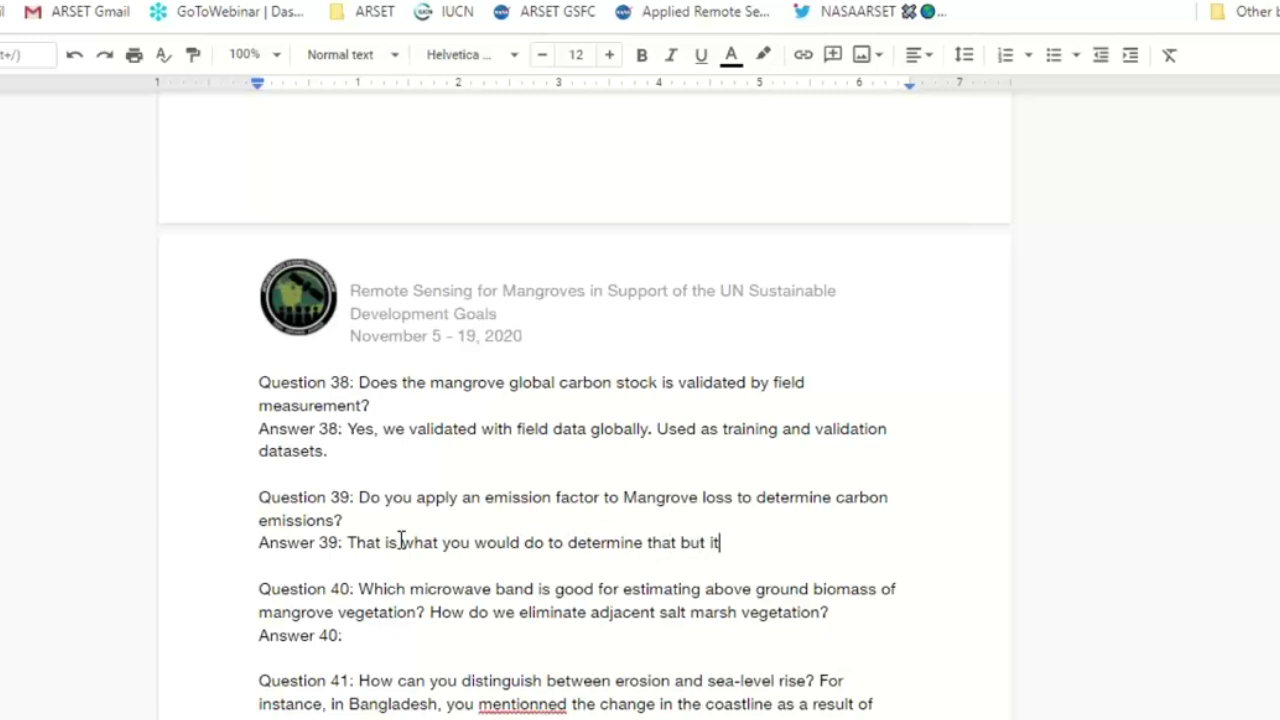
{"action": "type", "text": " is not somethinfg"}
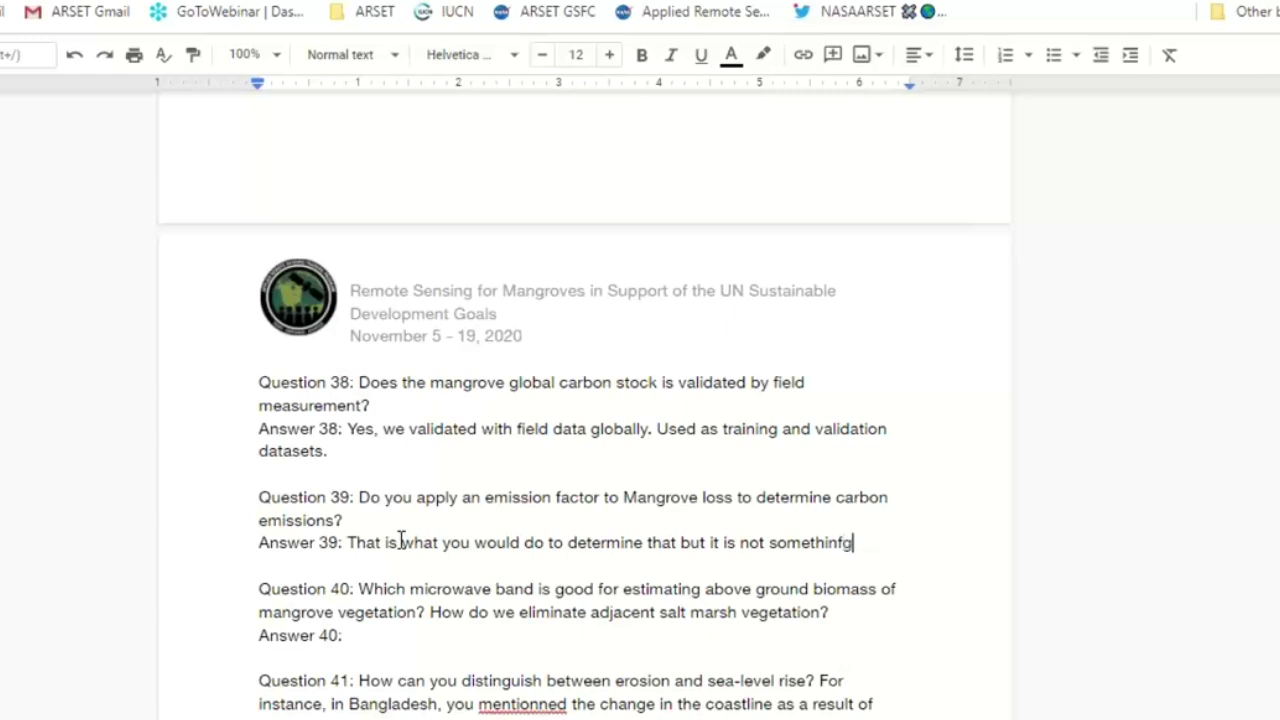
{"action": "key", "text": "BackSpace"}
{"action": "key", "text": "BackSpace"}
{"action": "type", "text": "g we have done yet."}
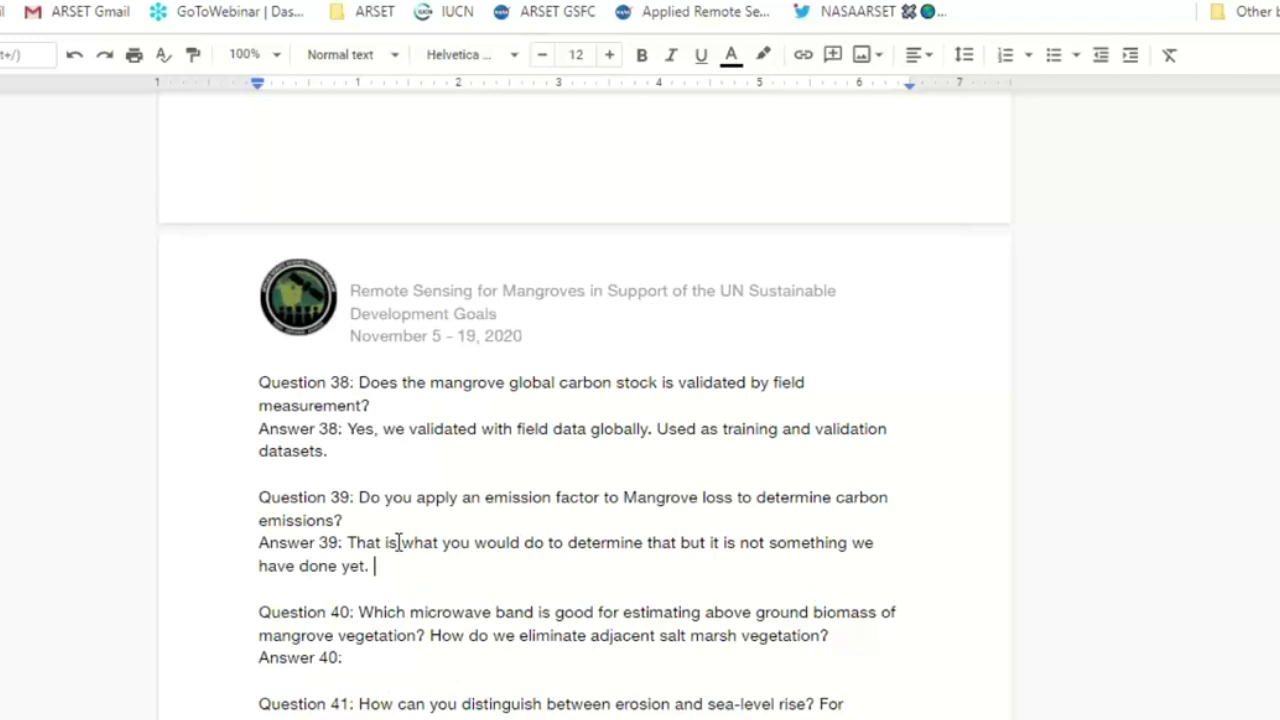
Write "It is diff to separate between salt marsh and mangrove." as Answer 40, with the spelling of "marsh" corrected
{"action": "left_click", "coordinate": [398, 660]}
{"action": "scroll", "coordinate": [444, 668], "scroll_direction": "down", "scroll_amount": 5}
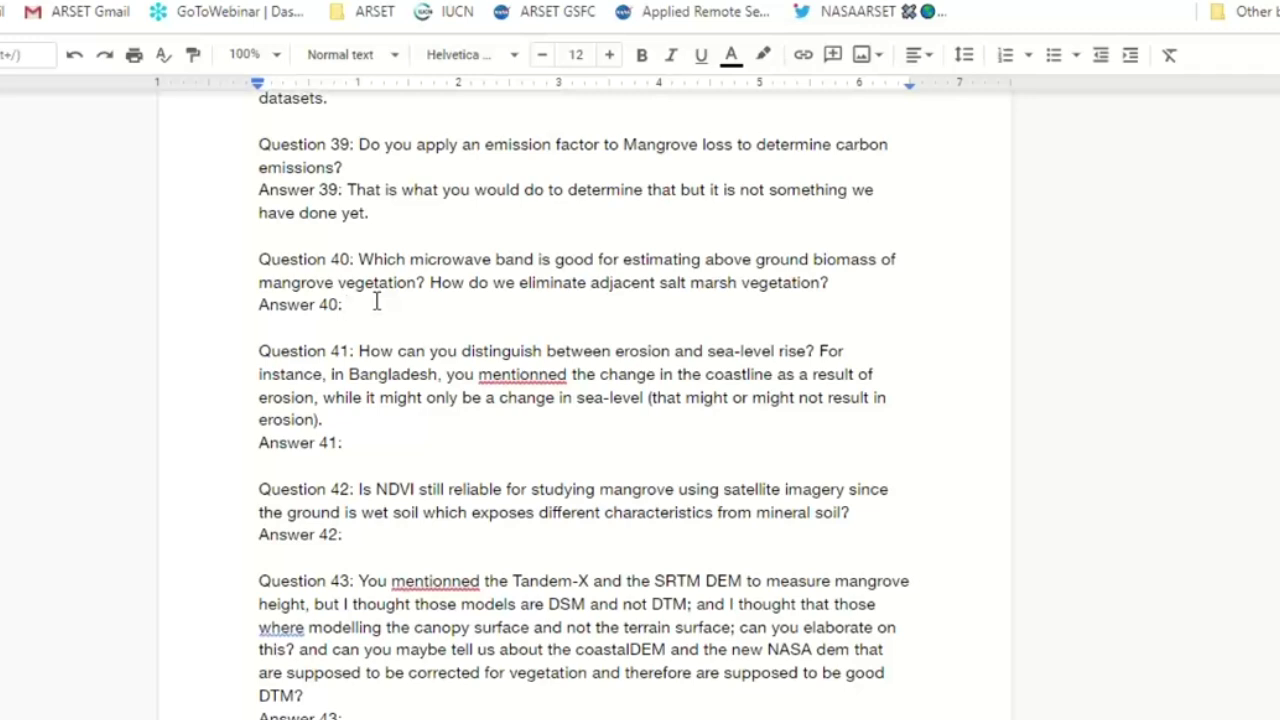
{"action": "type", "text": "I"}
{"action": "key", "text": "BackSpace"}
{"action": "type", "text": "t is diff to s"}
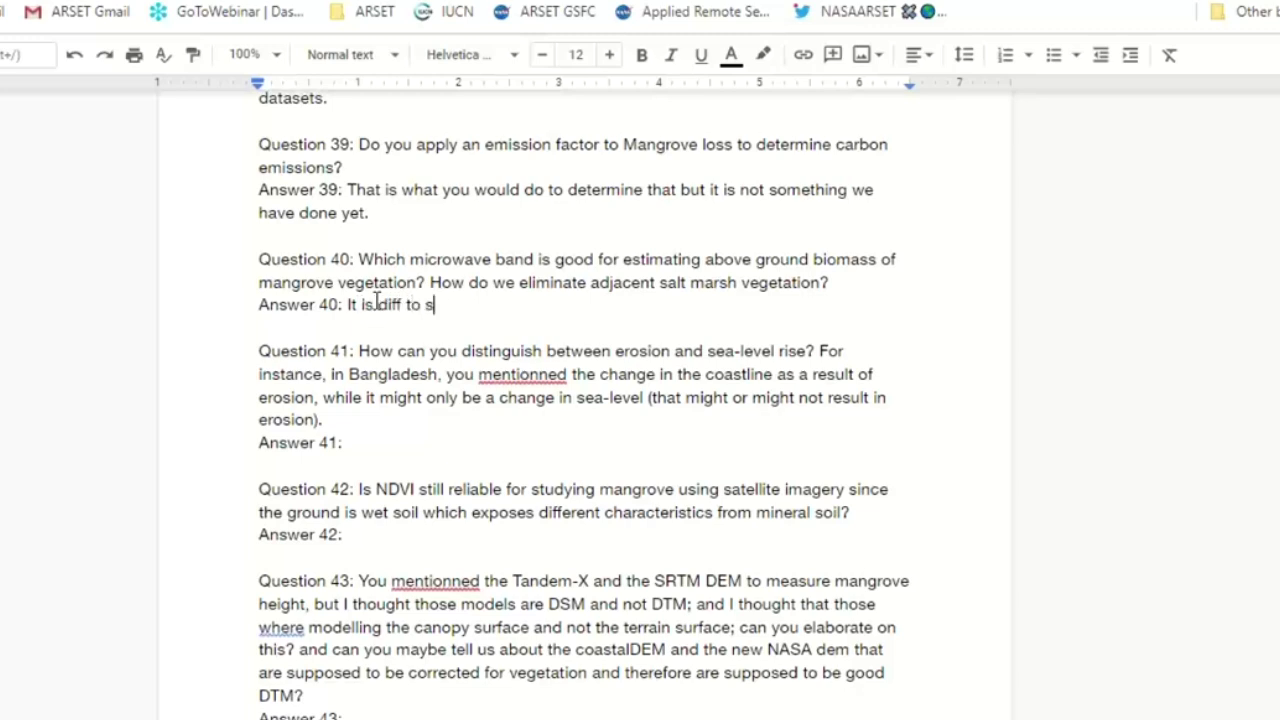
{"action": "type", "text": "eparate betw"}
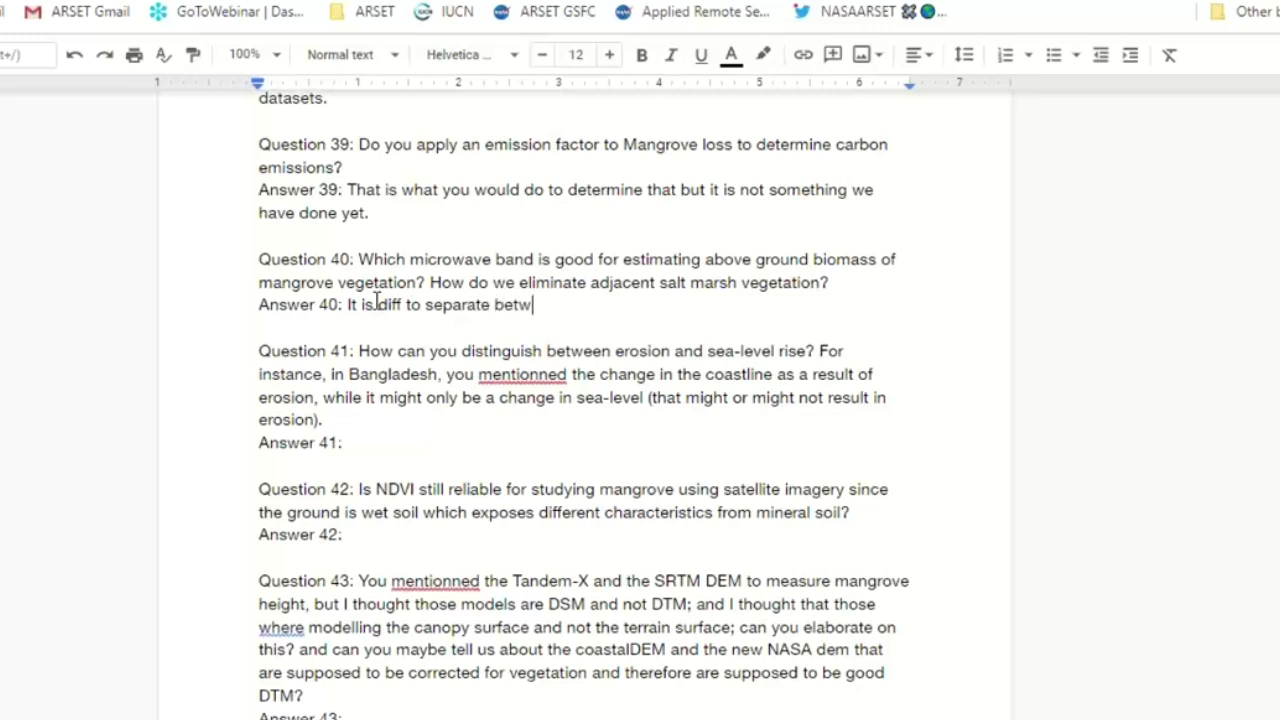
{"action": "type", "text": "een salt march an"}
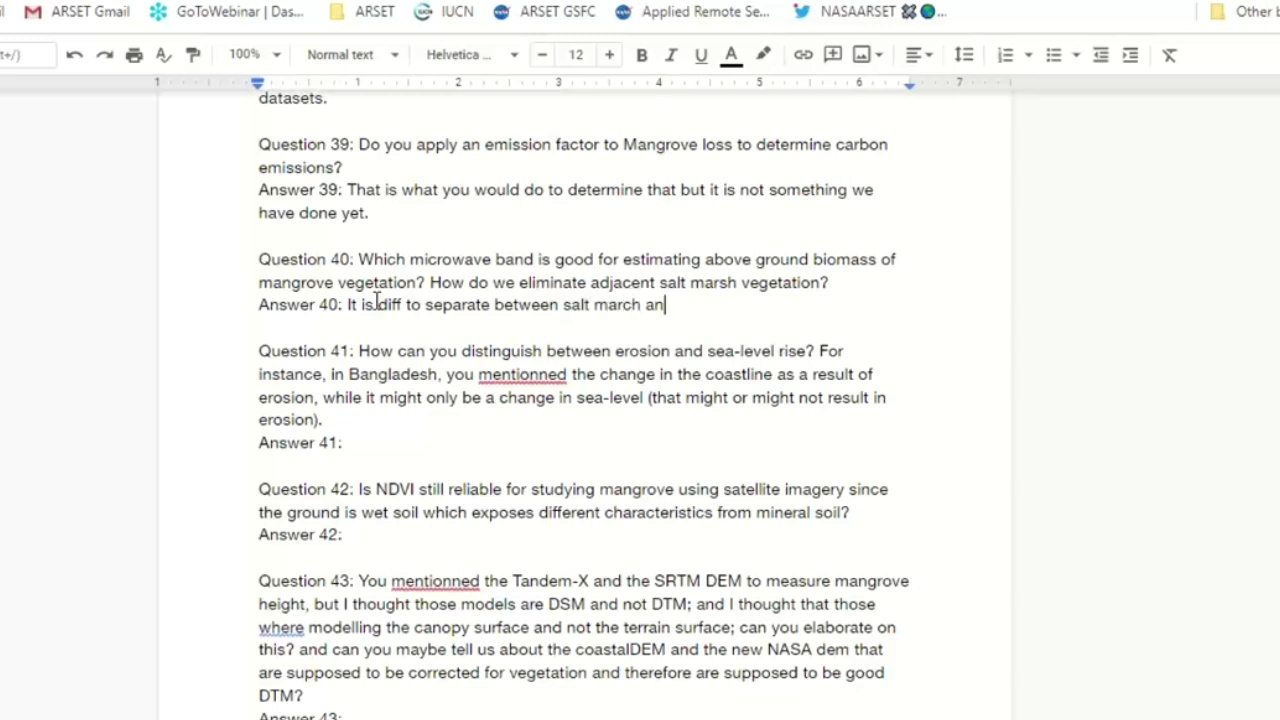
{"action": "type", "text": "d mangrove."}
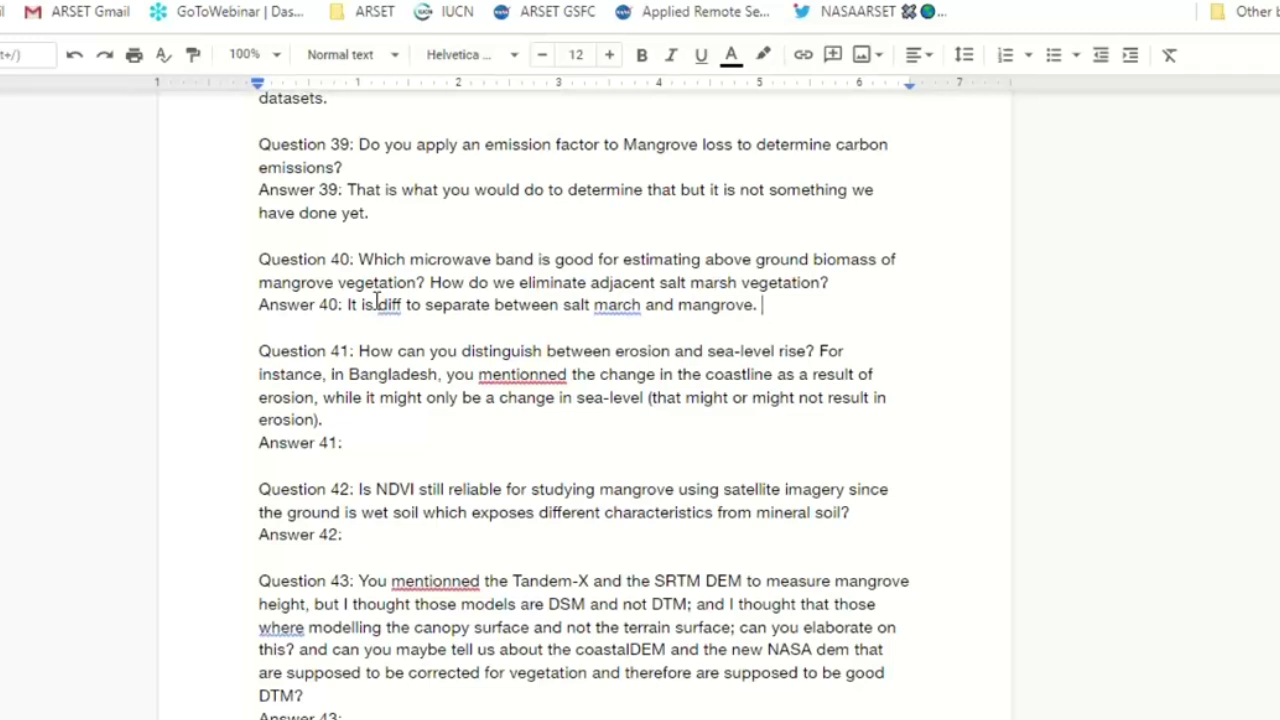
{"action": "left_click", "coordinate": [622, 305]}
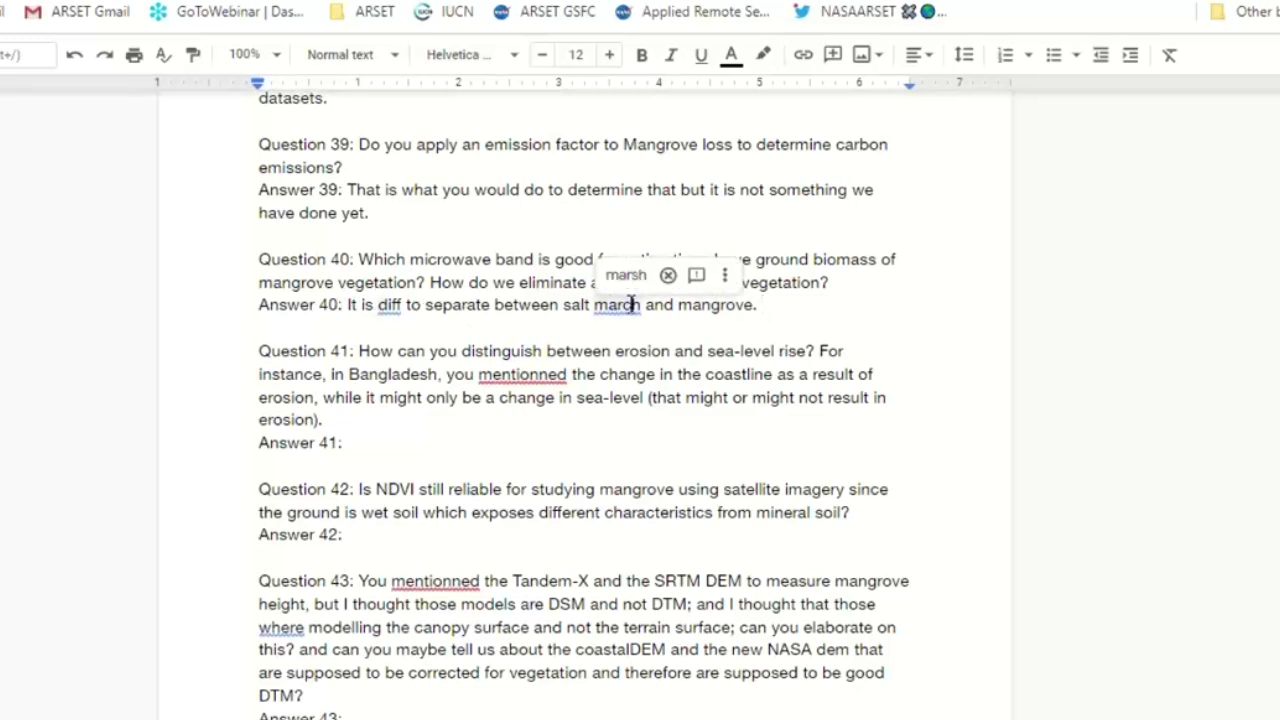
{"action": "left_click", "coordinate": [626, 275]}
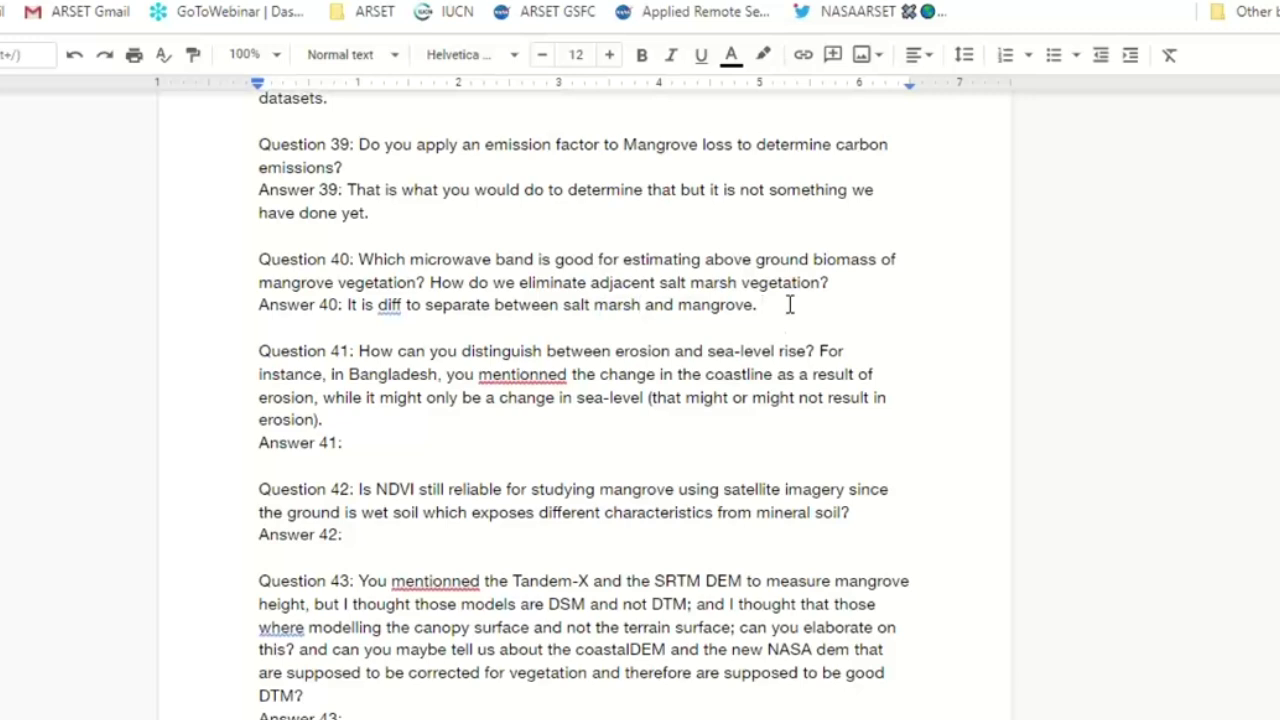
Append "Canopy ht data helps. L-band radar (longer wavelength) would be best." to Answer 40
{"action": "type", "text": "Carlo"}
{"action": "type", "text": "py ht daa"}
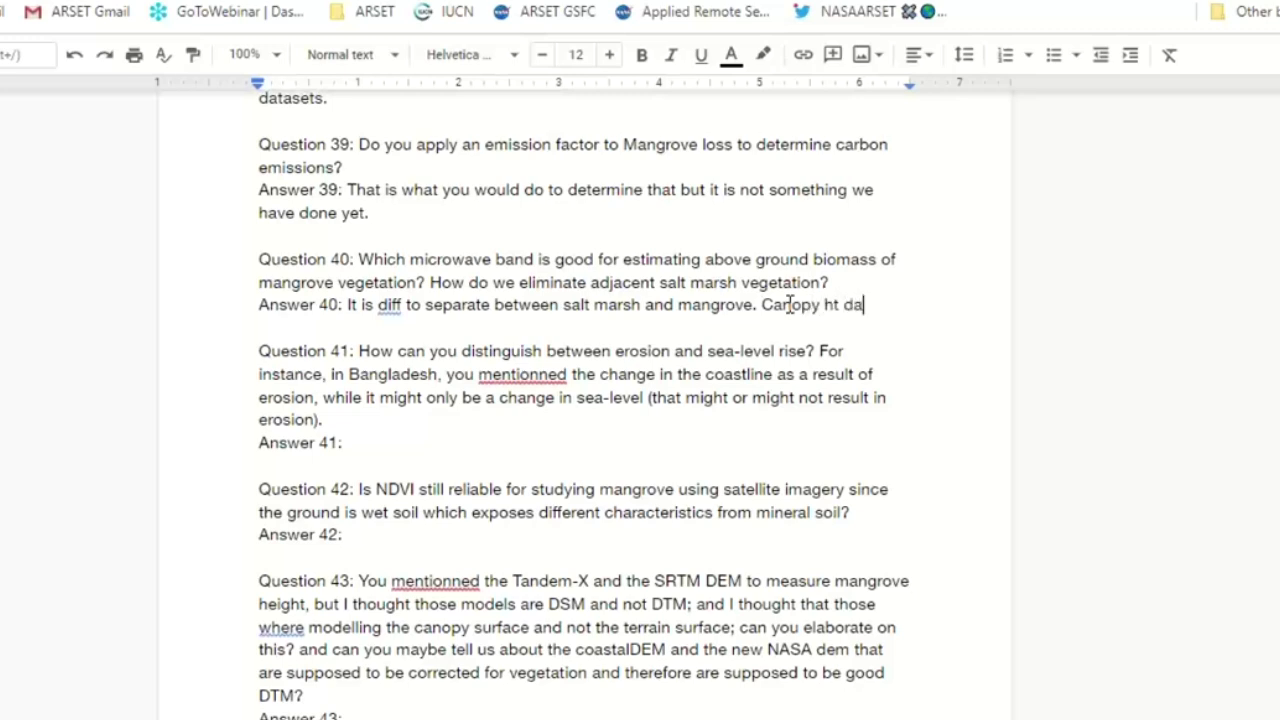
{"action": "key", "text": "BackSpace"}
{"action": "key", "text": "BackSpace"}
{"action": "type", "text": "ata helps. L"}
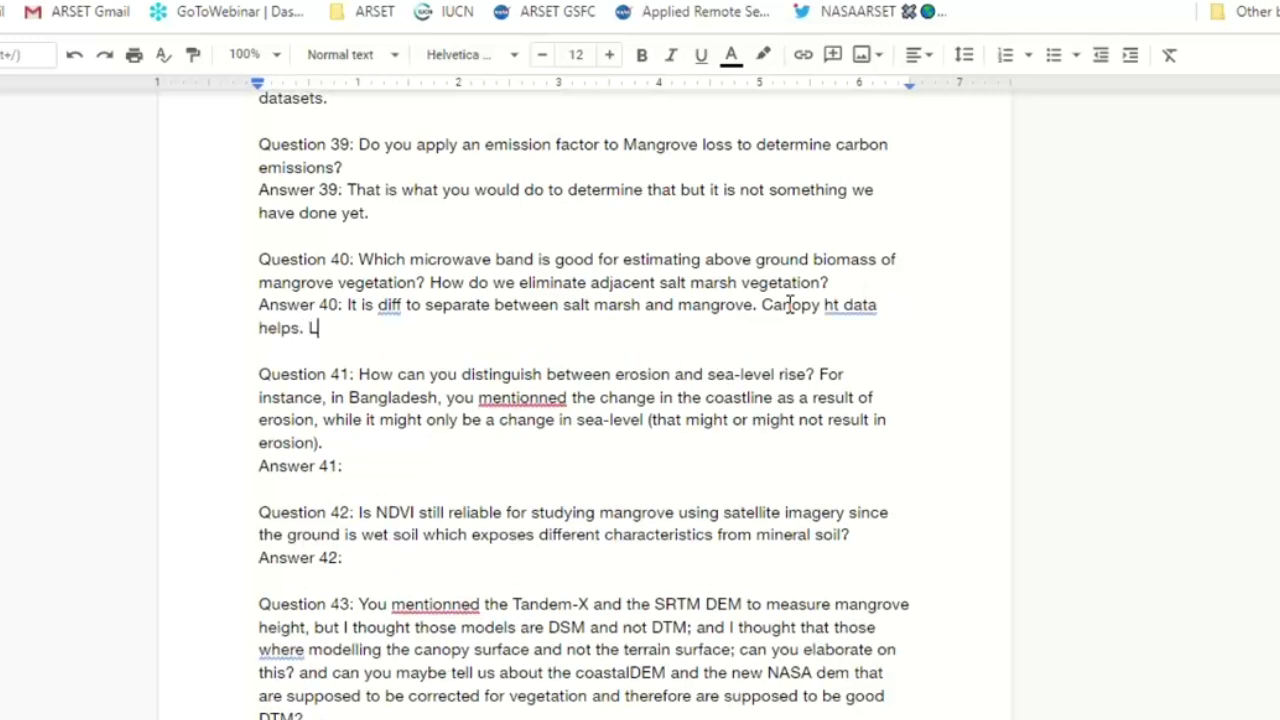
{"action": "type", "text": "-band radar"}
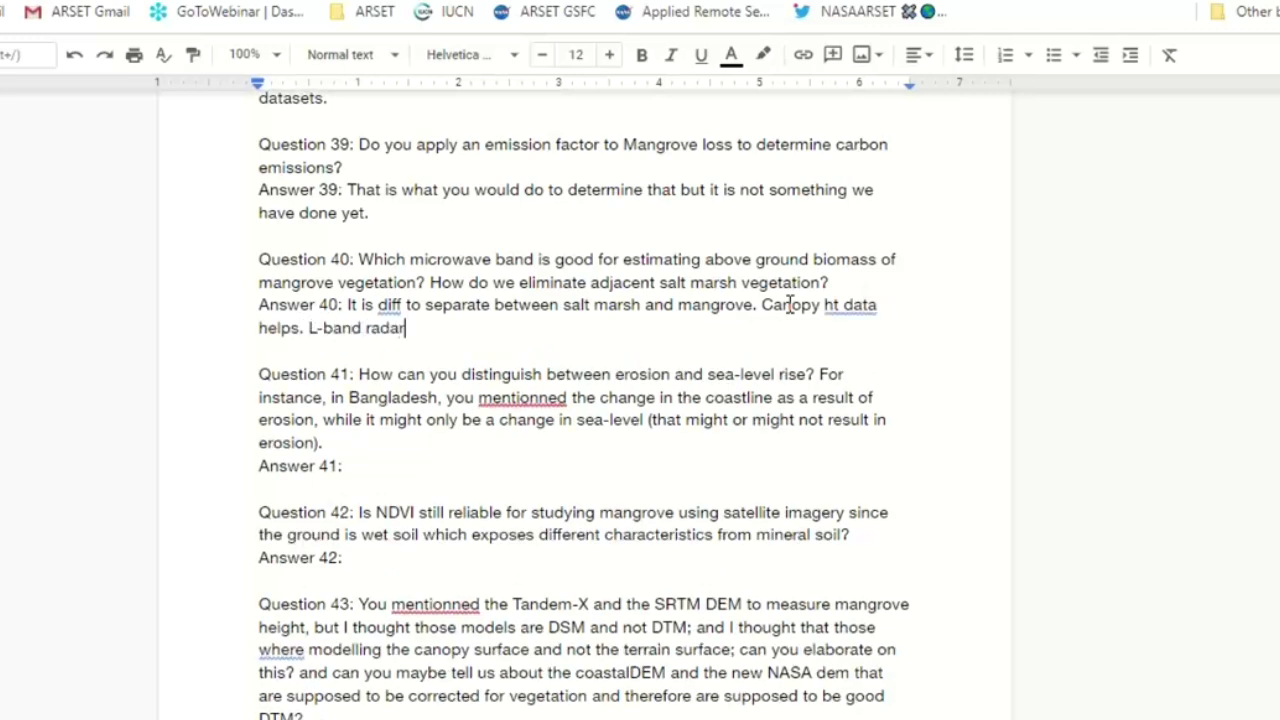
{"action": "type", "text": " (longer wavelangths"}
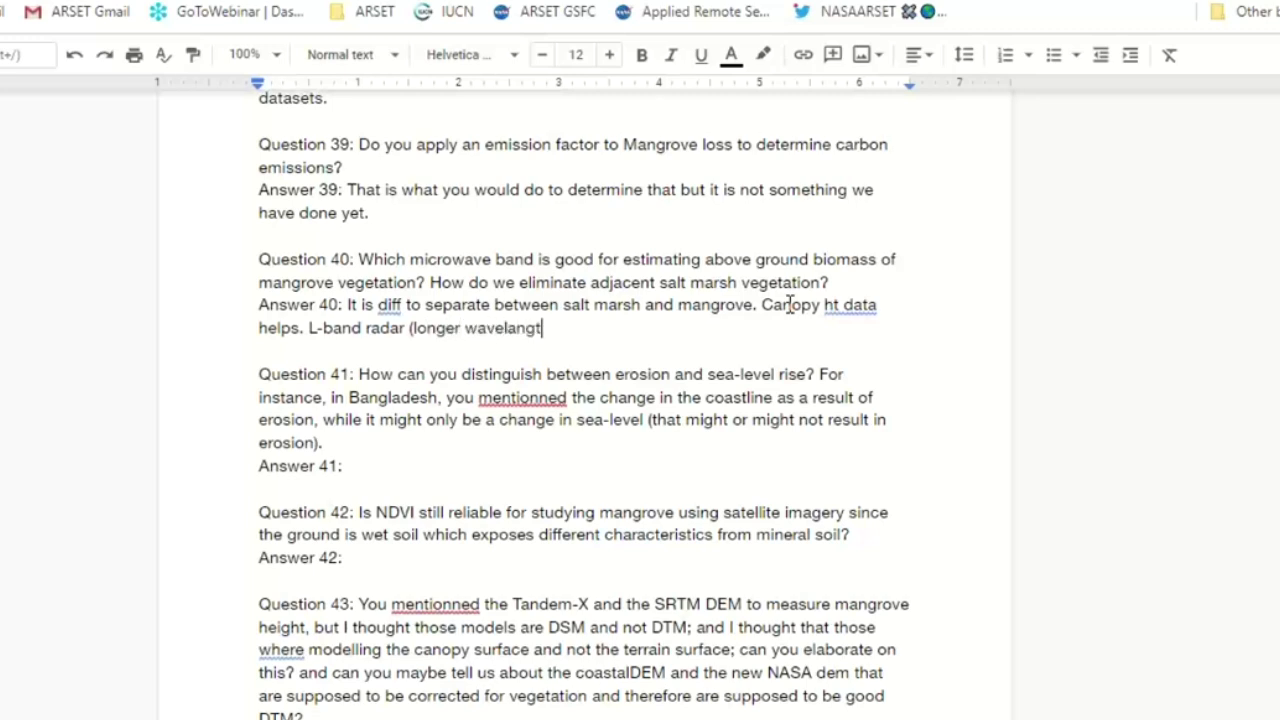
{"action": "key", "text": "BackSpace"}
{"action": "key", "text": "BackSpace"}
{"action": "key", "text": "BackSpace"}
{"action": "key", "text": "BackSpace"}
{"action": "key", "text": "BackSpace"}
{"action": "key", "text": "BackSpace"}
{"action": "type", "text": "ength) would be best."}
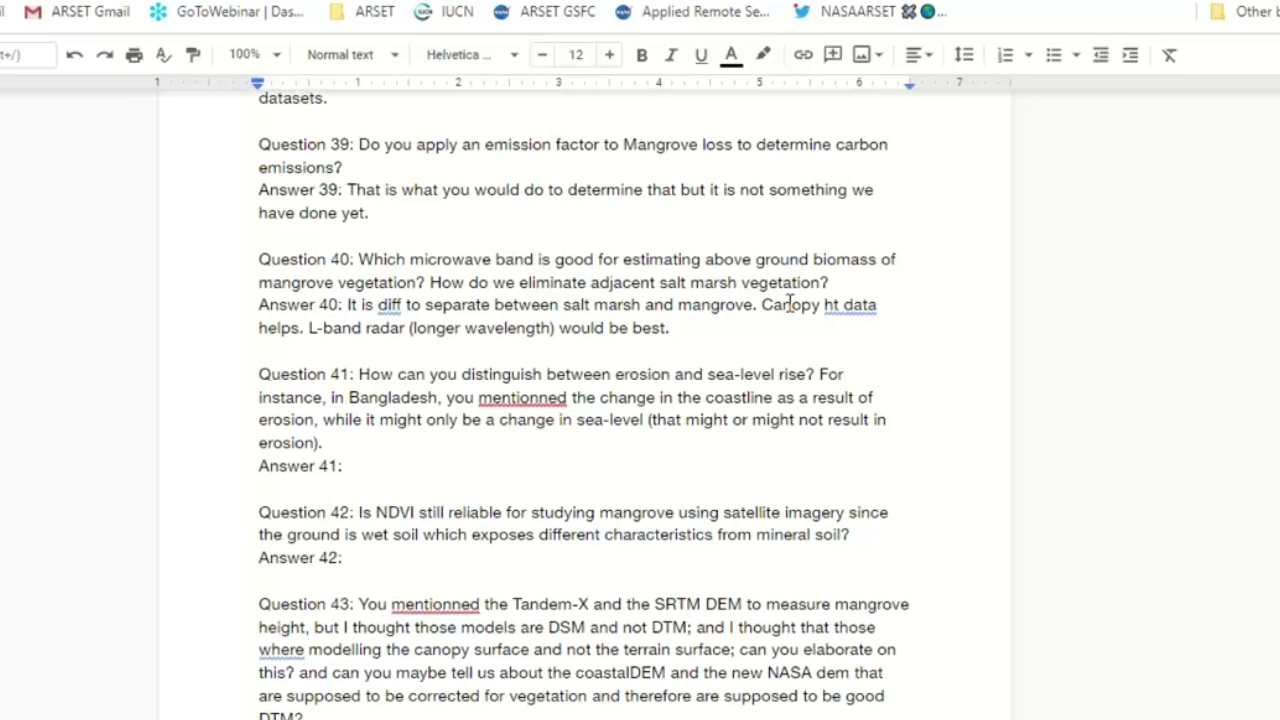
{"action": "type", "text": "100 tone"}
{"action": "key", "text": "BackSpace"}
{"action": "type", "text": "s or higher will"}
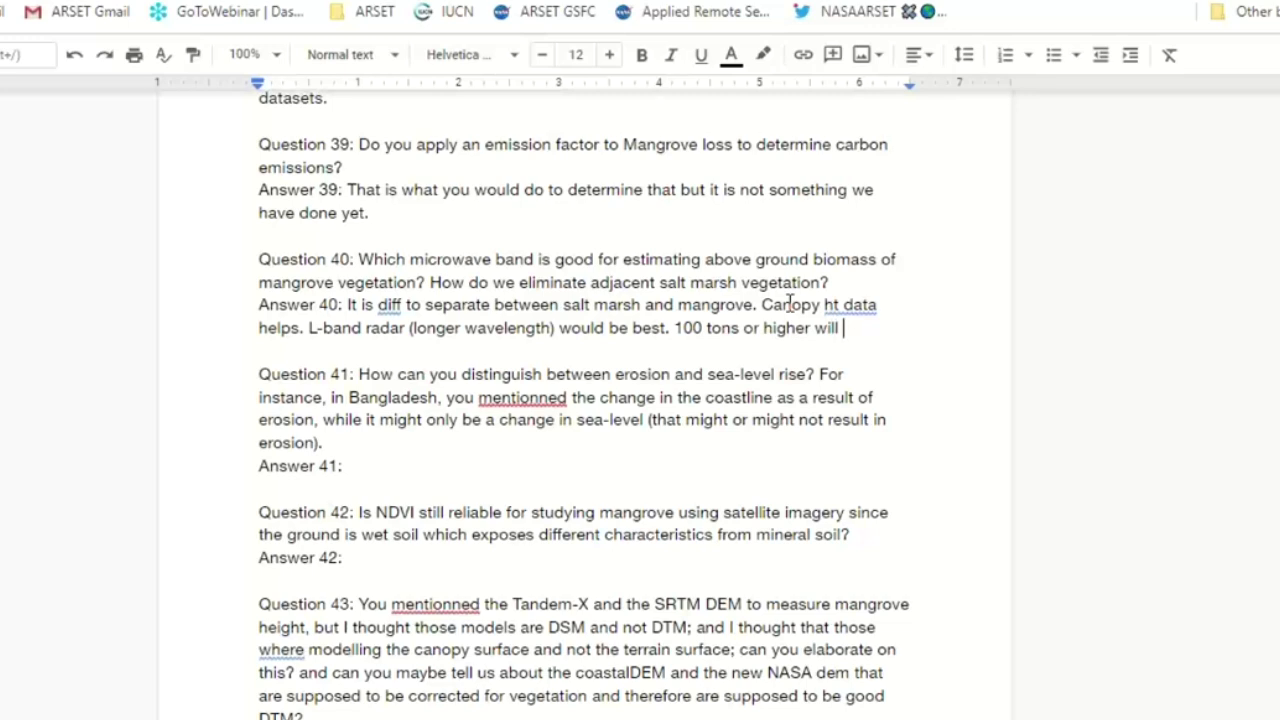
{"action": "key", "text": "BackSpace"}
{"action": "key", "text": "BackSpace"}
{"action": "key", "text": "BackSpace"}
{"action": "key", "text": "BackSpace"}
{"action": "key", "text": "BackSpace"}
{"action": "key", "text": "BackSpace"}
{"action": "key", "text": "BackSpace"}
{"action": "key", "text": "BackSpace"}
{"action": "key", "text": "BackSpace"}
{"action": "key", "text": "BackSpace"}
{"action": "key", "text": "BackSpace"}
{"action": "key", "text": "BackSpace"}
{"action": "key", "text": "BackSpace"}
{"action": "key", "text": "BackSpace"}
{"action": "key", "text": "BackSpace"}
{"action": "key", "text": "BackSpace"}
{"action": "key", "text": "BackSpace"}
{"action": "key", "text": "BackSpace"}
{"action": "key", "text": "BackSpace"}
{"action": "key", "text": "BackSpace"}
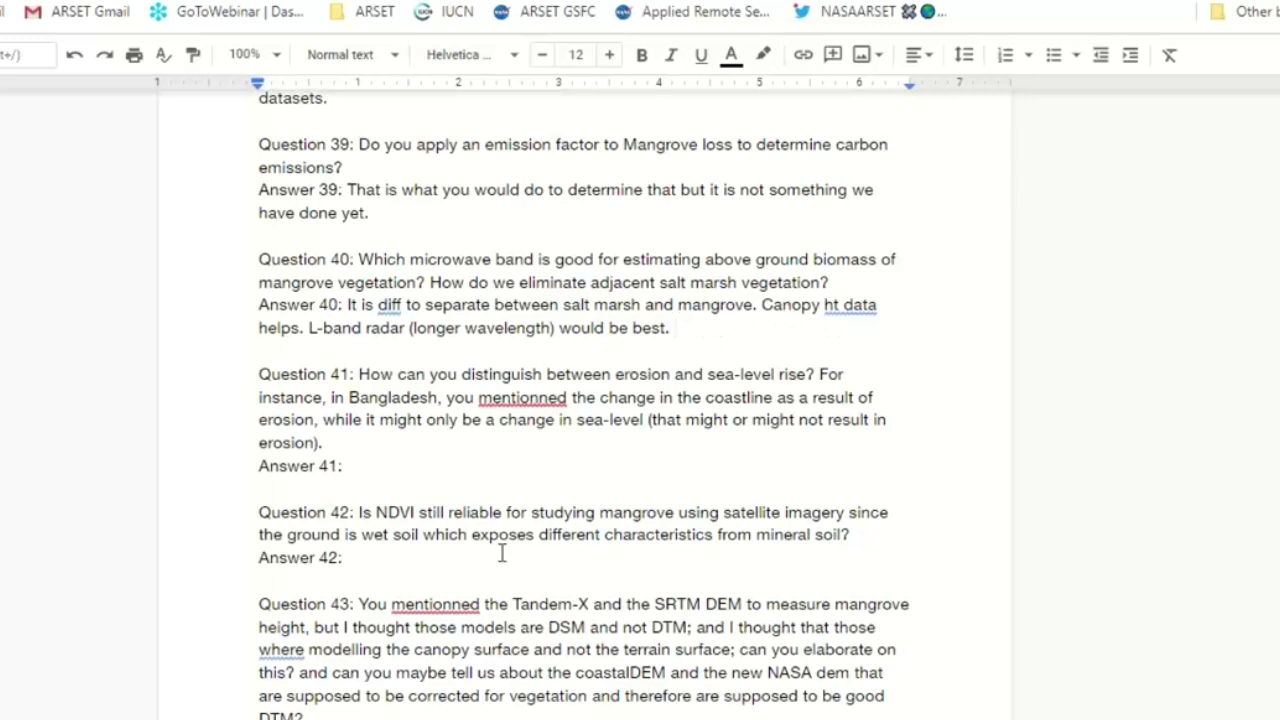
Correct the misspelled "mentionned" to "mentioned" in Question 41
{"action": "left_click", "coordinate": [366, 465]}
{"action": "right_click", "coordinate": [505, 408]}
{"action": "left_click", "coordinate": [578, 463]}
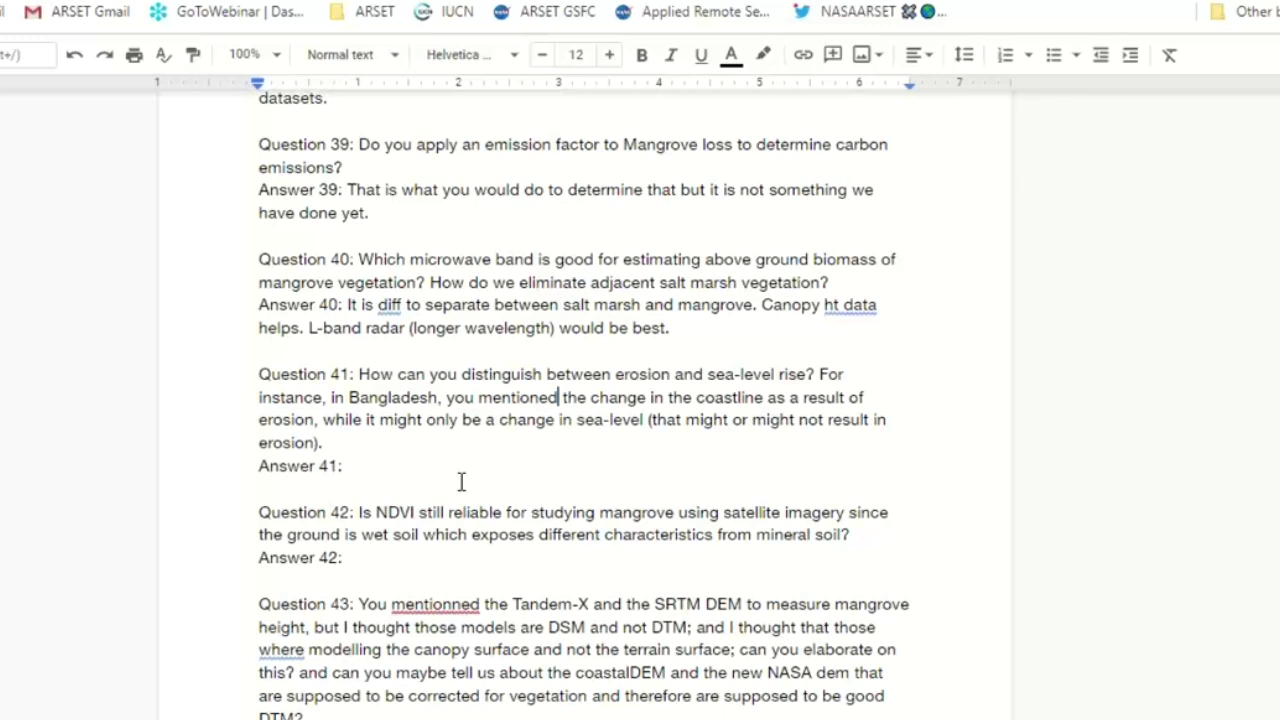
Begin Answer 41 with "We labeled all changes due to water were labeled as erosion."
{"action": "left_click", "coordinate": [384, 464]}
{"action": "type", "text": "We labeled"}
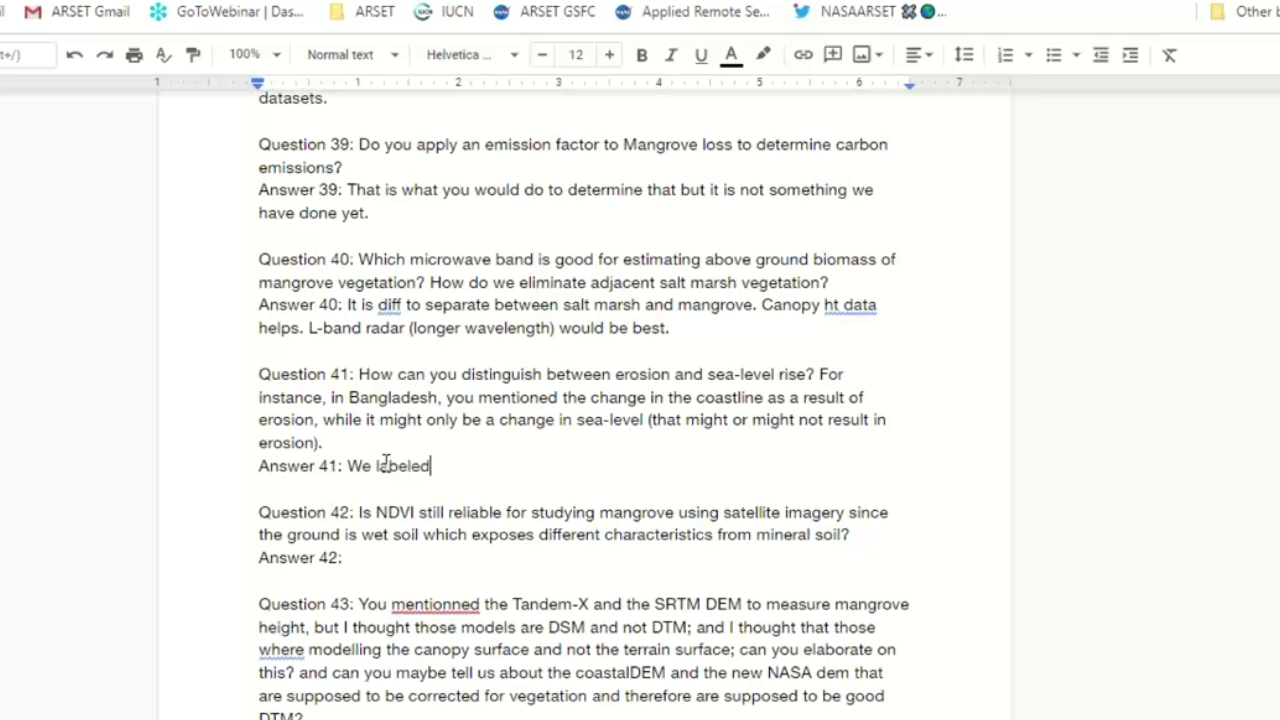
{"action": "type", "text": " all changes dutr"}
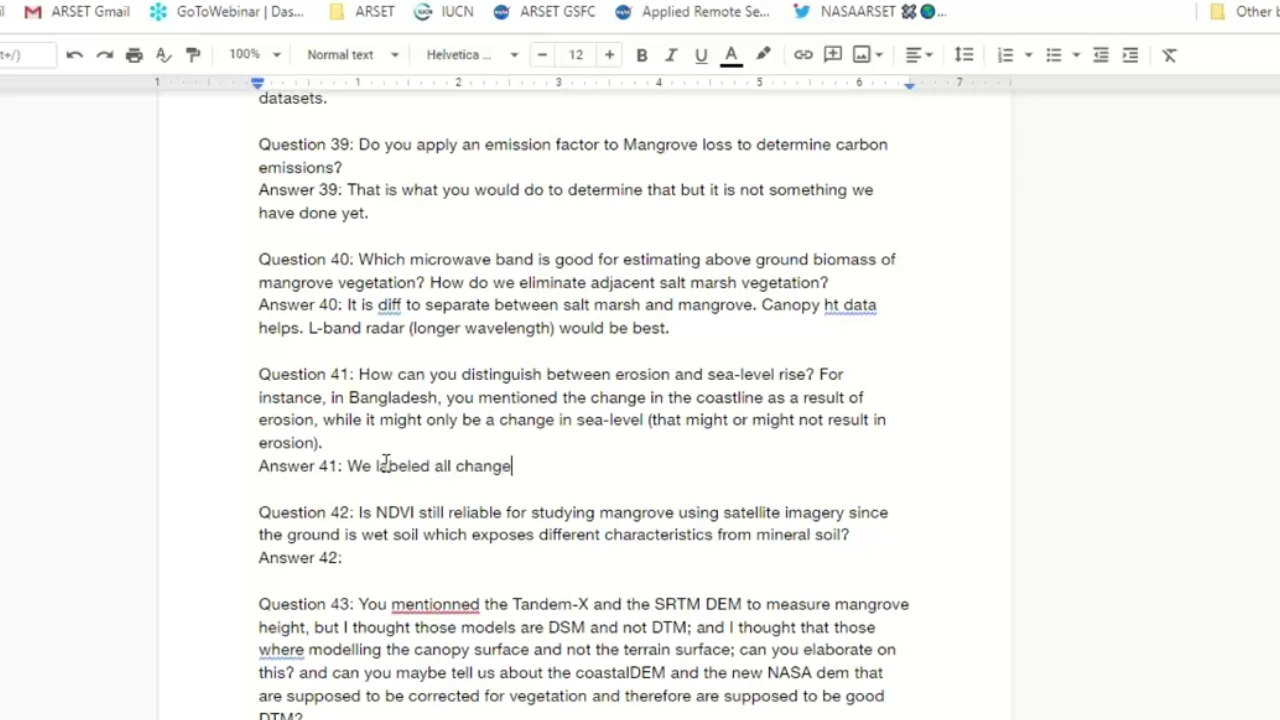
{"action": "key", "text": "BackSpace"}
{"action": "key", "text": "BackSpace"}
{"action": "key", "text": "BackSpace"}
{"action": "type", "text": "e to wate"}
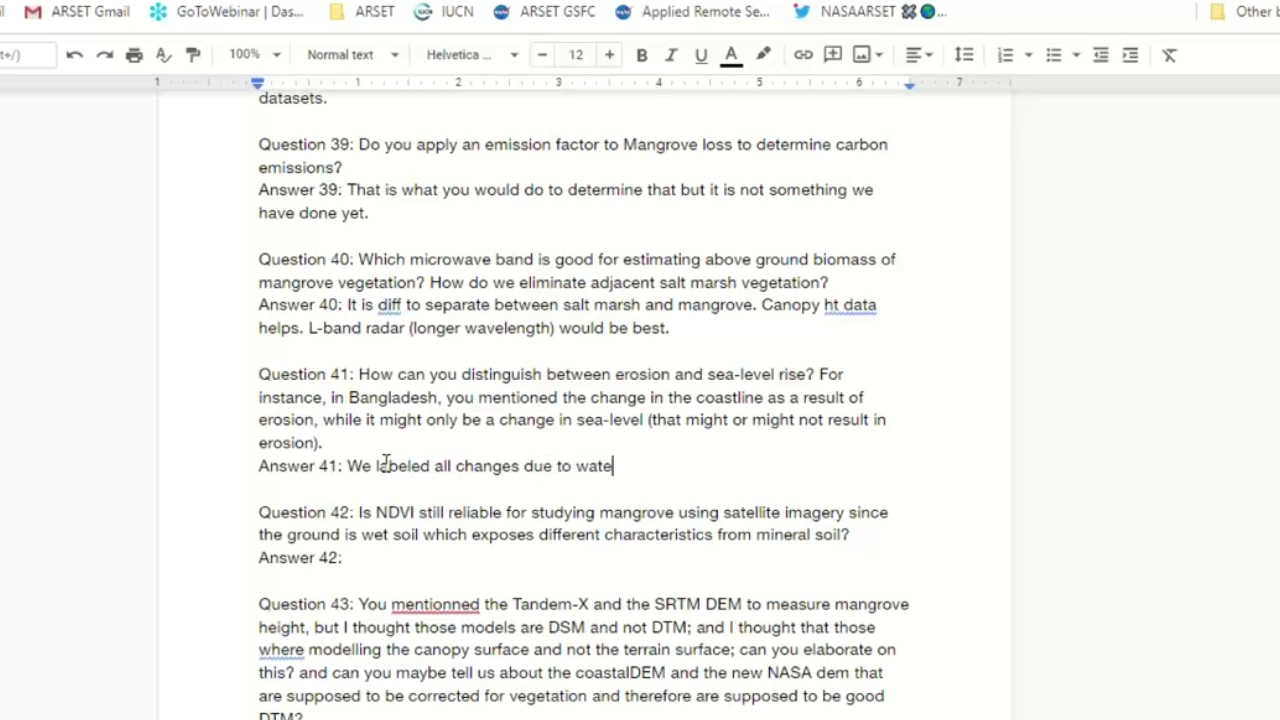
{"action": "type", "text": "r were labeled as ero"}
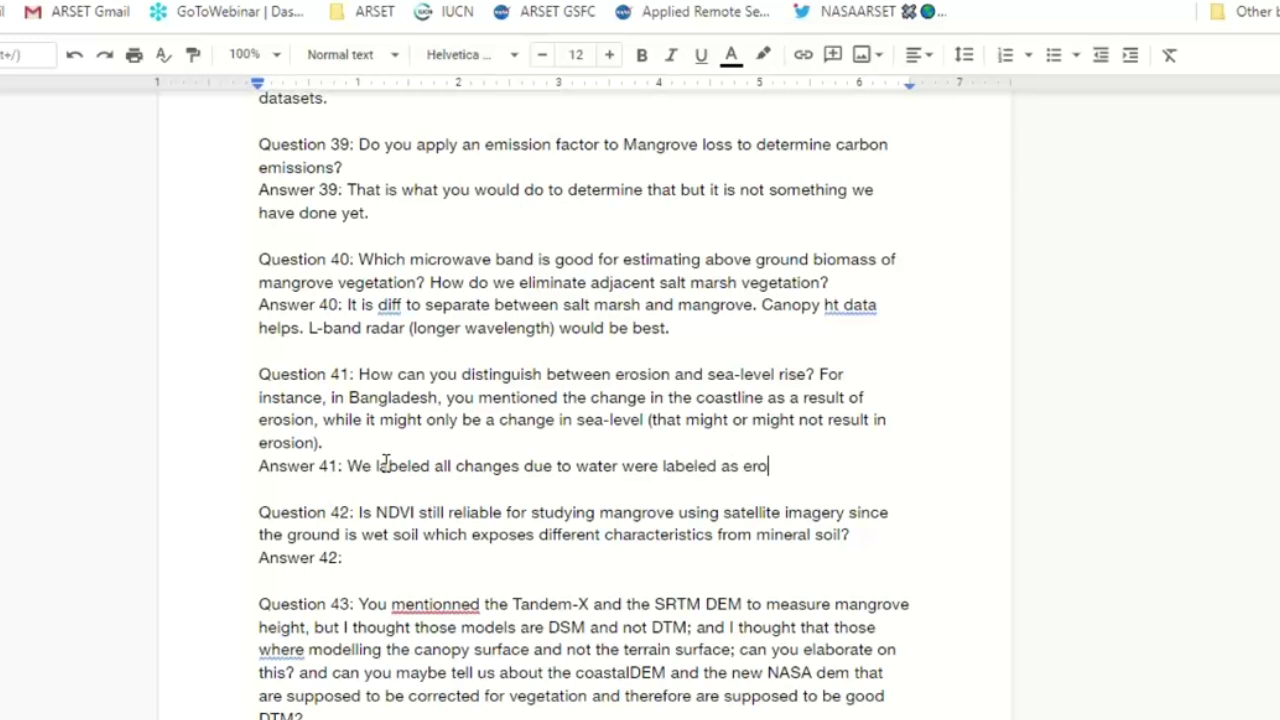
{"action": "type", "text": "sion. The und"}
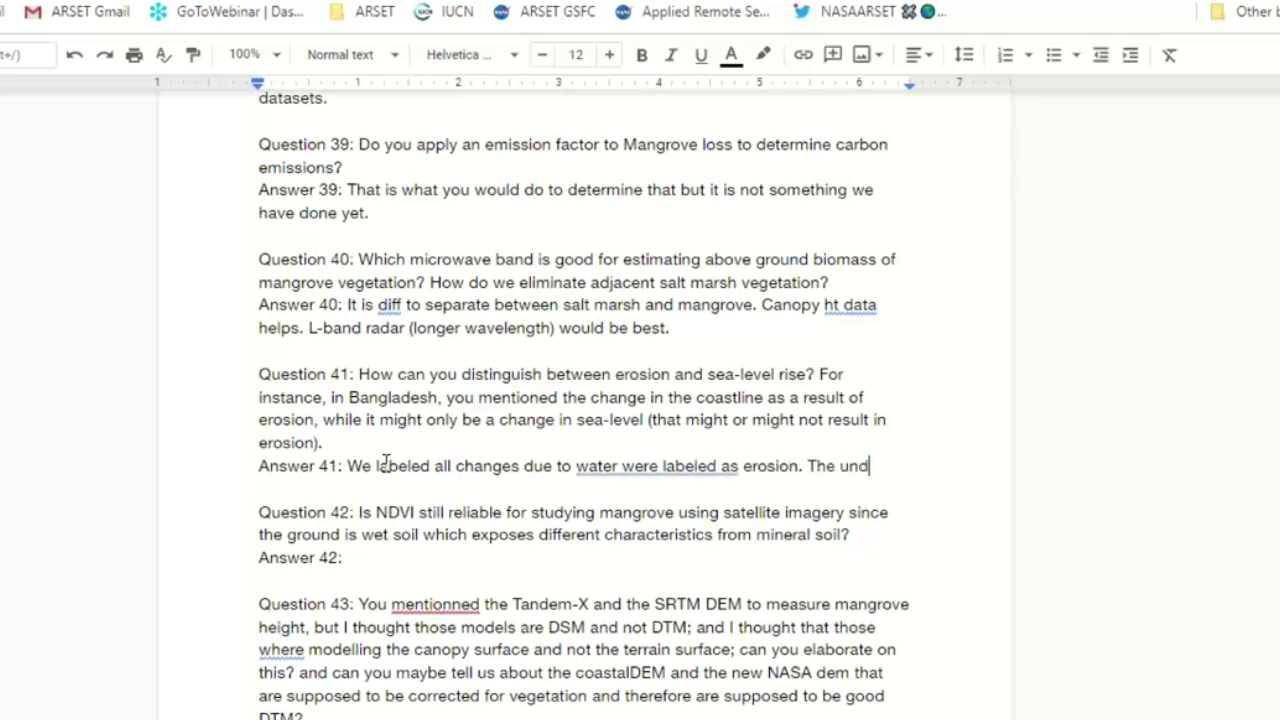
Continue Answer 41 with the phrase "The underlying reason for that water effect"
{"action": "type", "text": "erlying r"}
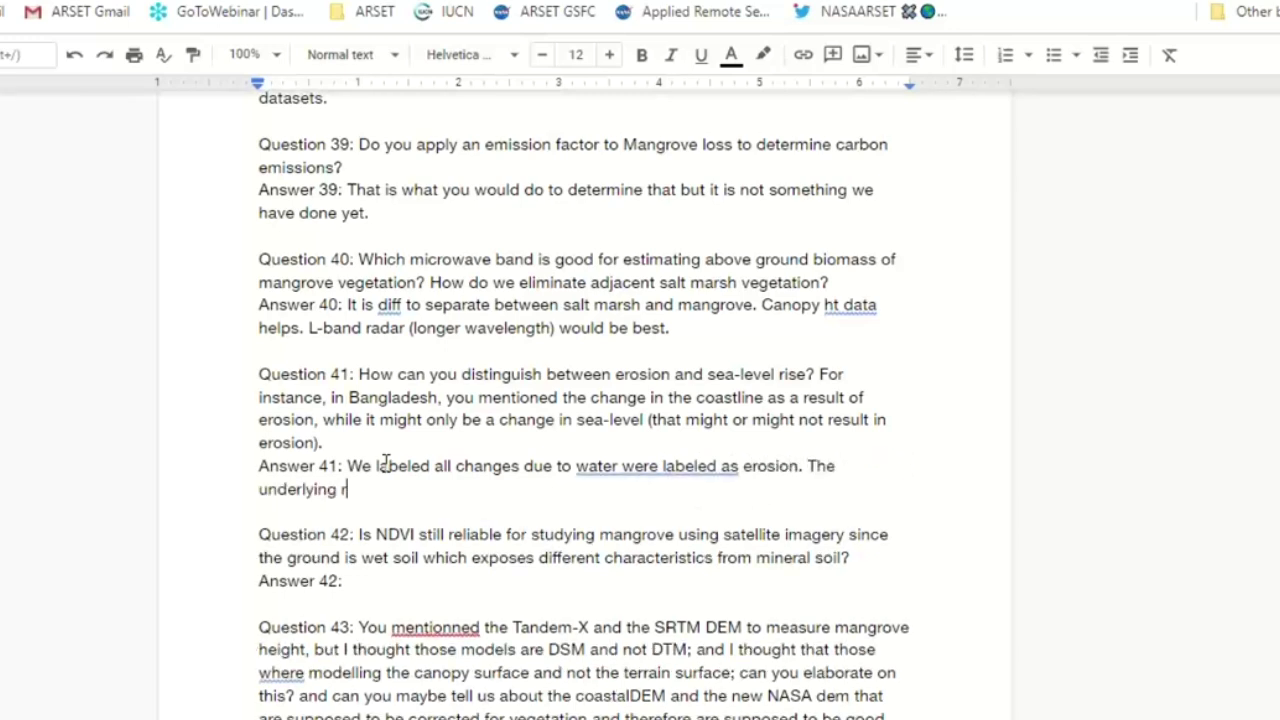
{"action": "type", "text": "eason for that water"}
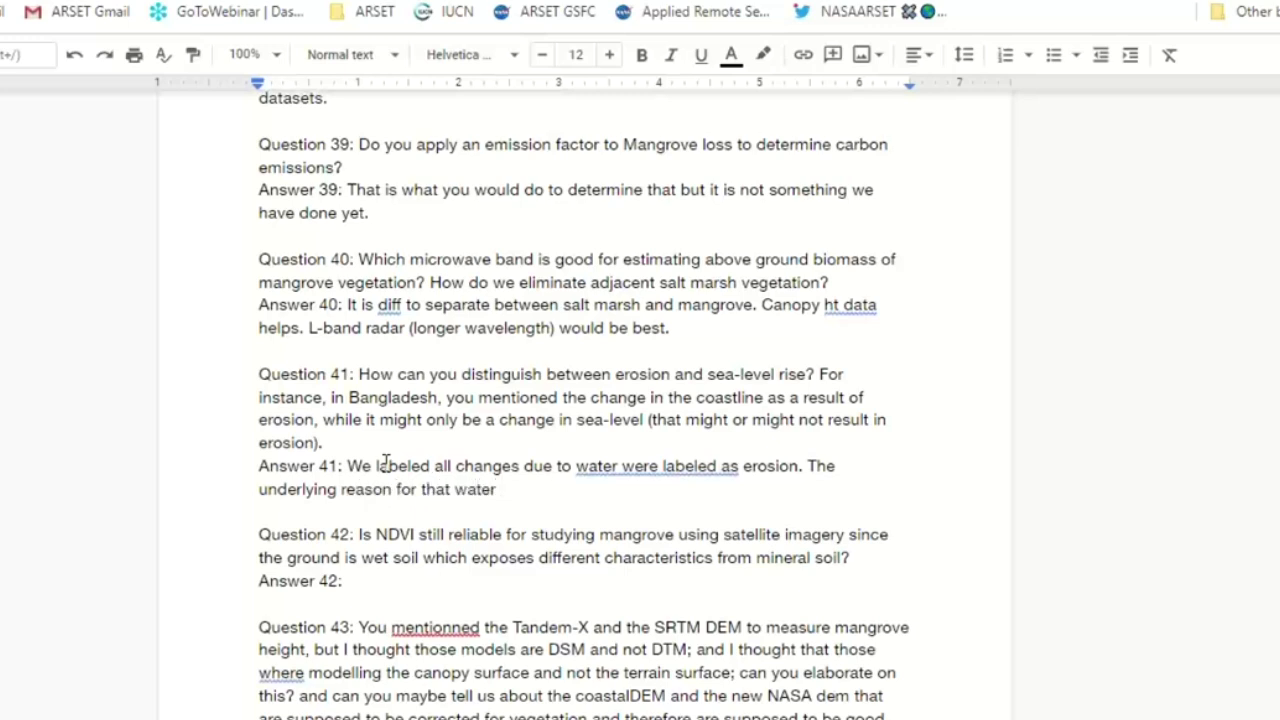
{"action": "key", "text": "BackSpace"}
{"action": "type", "text": "'s"}
{"action": "key", "text": "BackSpace"}
{"action": "key", "text": "BackSpace"}
{"action": "key", "text": "BackSpace"}
{"action": "key", "text": "BackSpace"}
{"action": "key", "text": "BackSpace"}
{"action": "key", "text": "BackSpace"}
{"action": "key", "text": "BackSpace"}
{"action": "key", "text": "BackSpace"}
{"action": "type", "text": "water affect"}
{"action": "key", "text": "BackSpace"}
{"action": "key", "text": "BackSpace"}
{"action": "key", "text": "BackSpace"}
{"action": "key", "text": "BackSpace"}
{"action": "key", "text": "BackSpace"}
{"action": "key", "text": "BackSpace"}
{"action": "type", "text": "effect"}
Write "NDVI allows us to see changes in the vegetatio and not the underlying soil." as Answer 42
{"action": "left_click", "coordinate": [365, 580]}
{"action": "type", "text": "NDVI"}
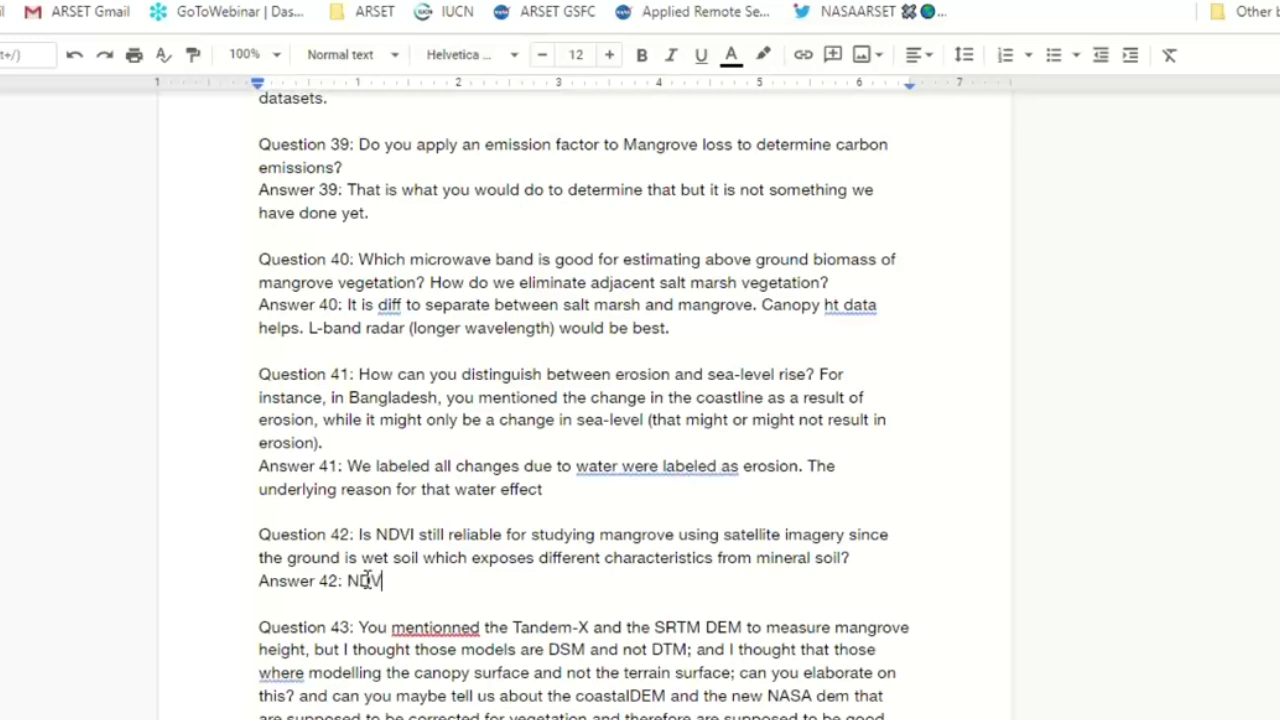
{"action": "type", "text": " allows us to see "}
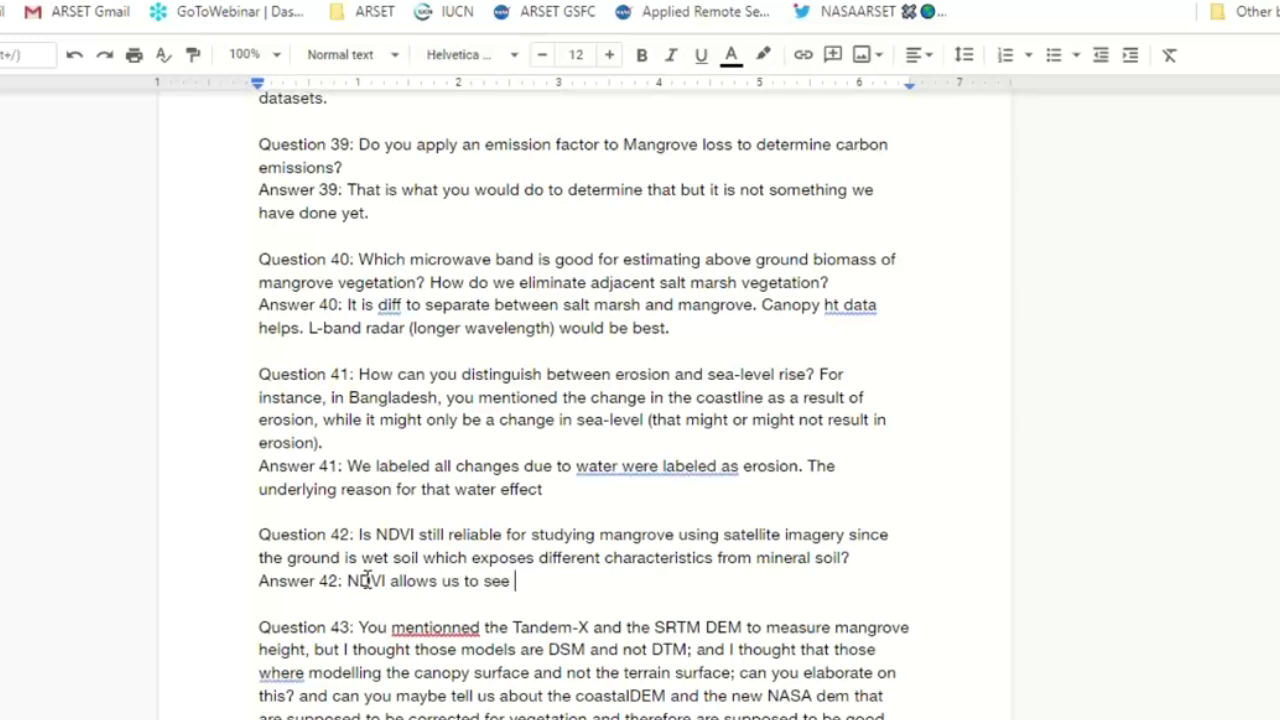
{"action": "type", "text": "changes in "}
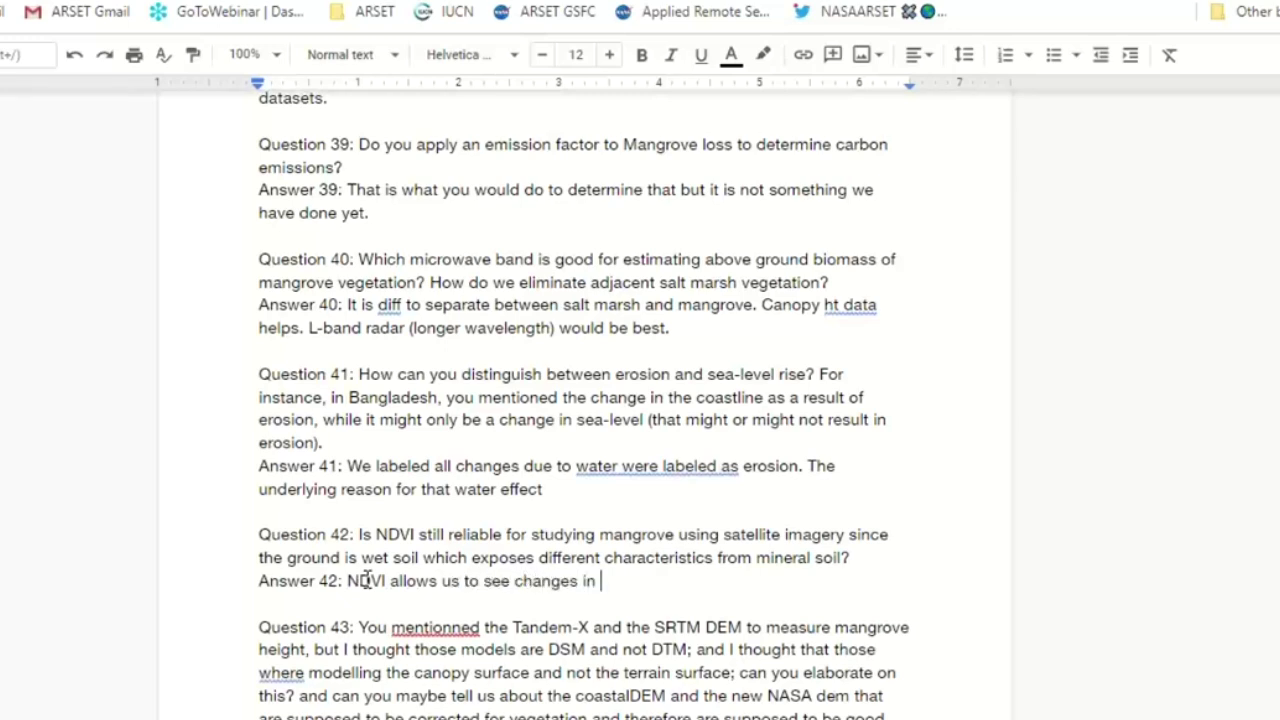
{"action": "type", "text": "the vege"}
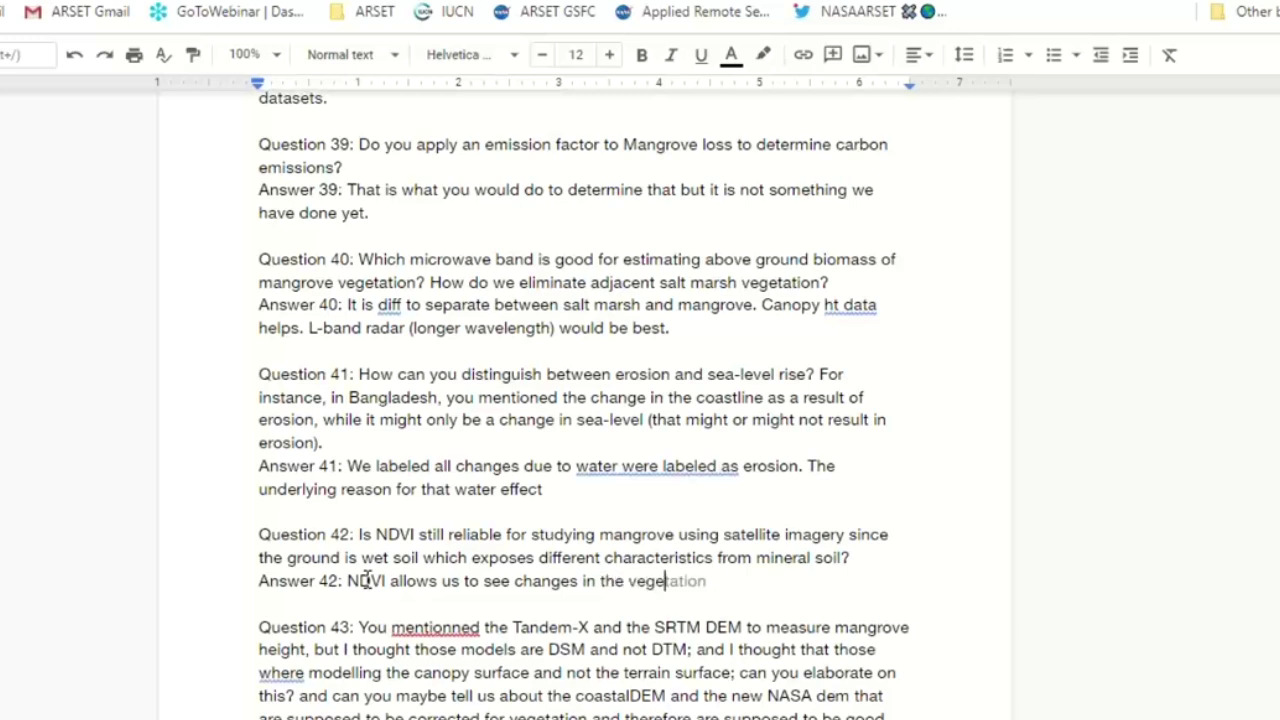
{"action": "type", "text": "tatio and not the under"}
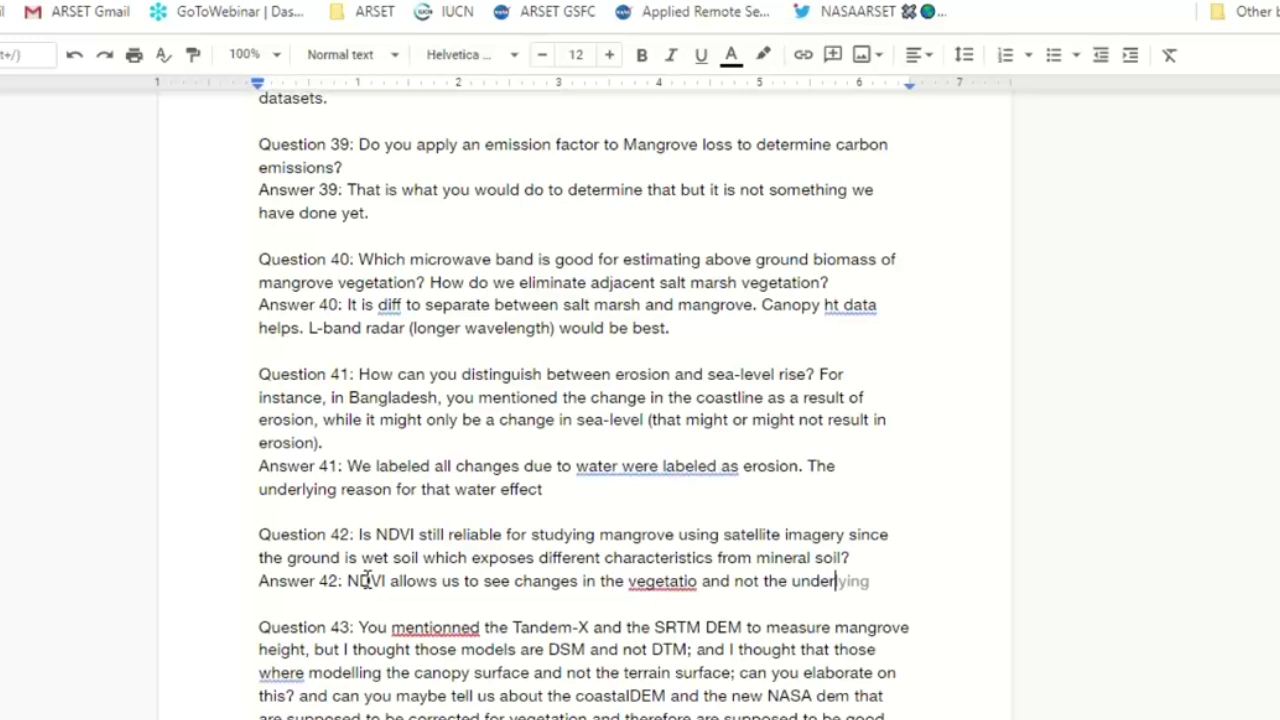
{"action": "type", "text": "lying soil."}
Write "Yes, but the advantage we have is that mangroves only grow at sea level. So we do not have to subtract the elevation." as Answer 43
{"action": "left_click", "coordinate": [450, 695]}
{"action": "scroll", "coordinate": [452, 700], "scroll_direction": "down", "scroll_amount": 5}
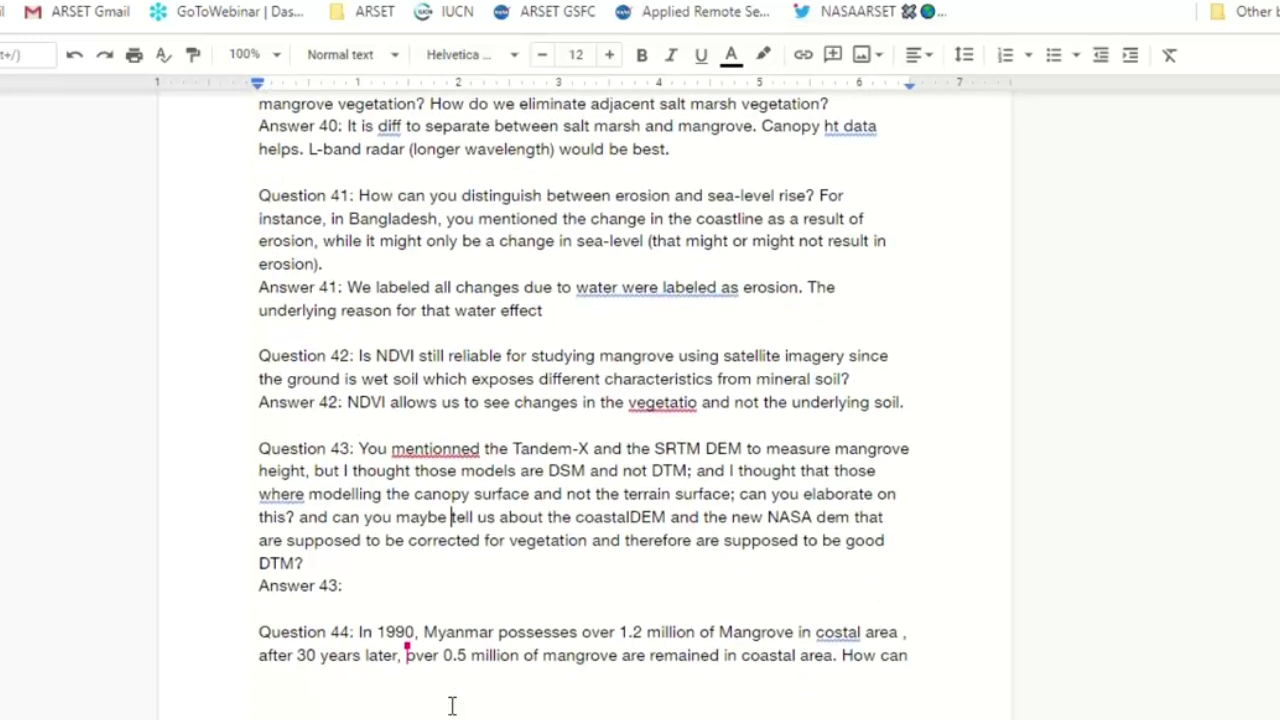
{"action": "left_click", "coordinate": [371, 507]}
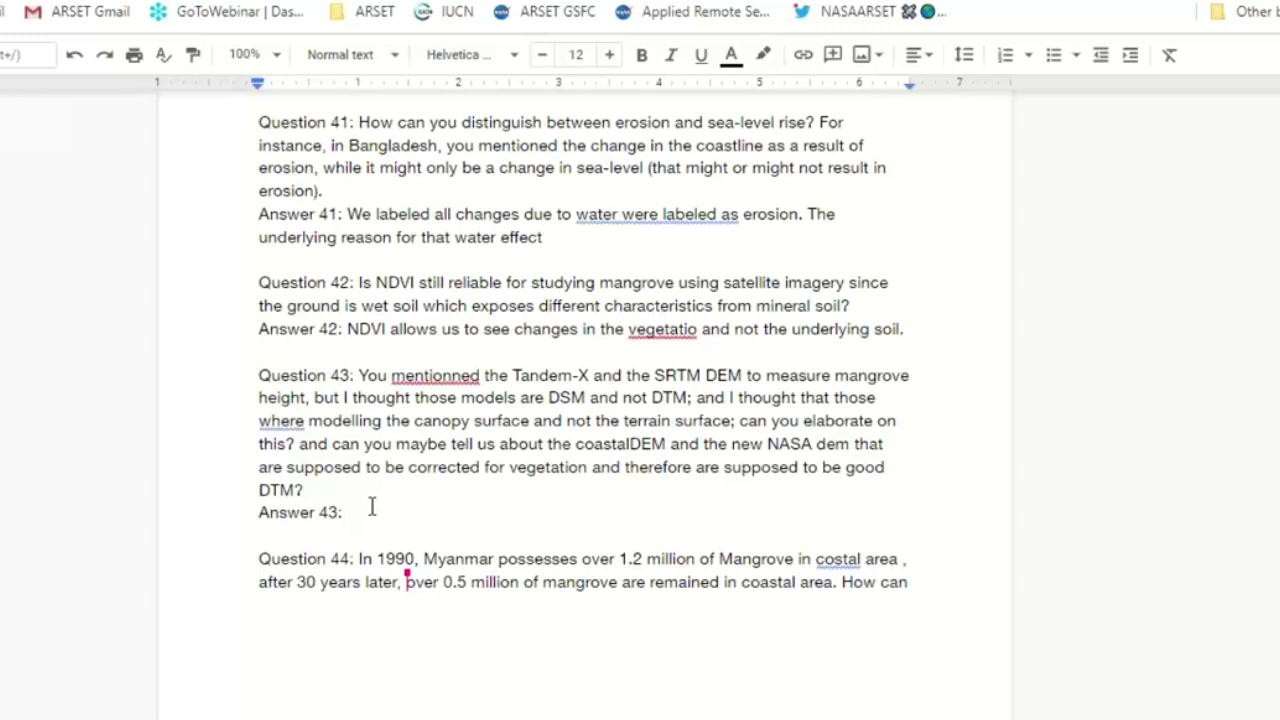
{"action": "type", "text": "Yes, but the advant"}
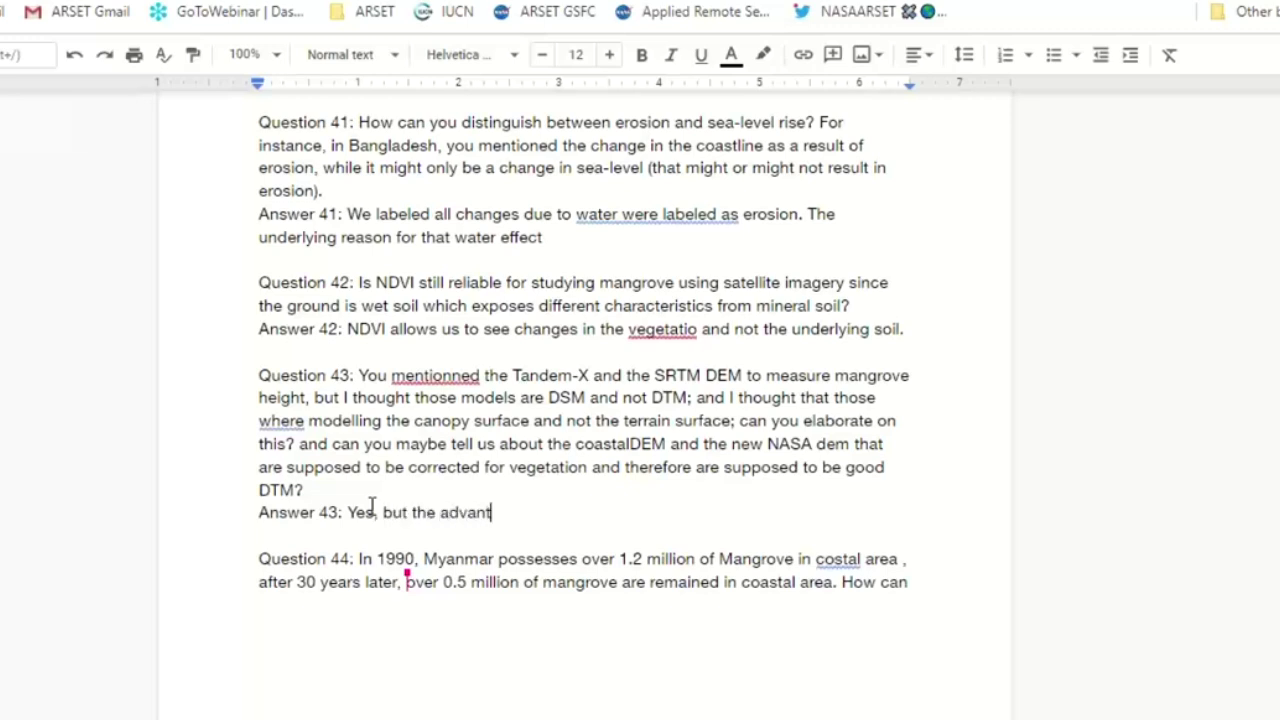
{"action": "type", "text": "age we have "}
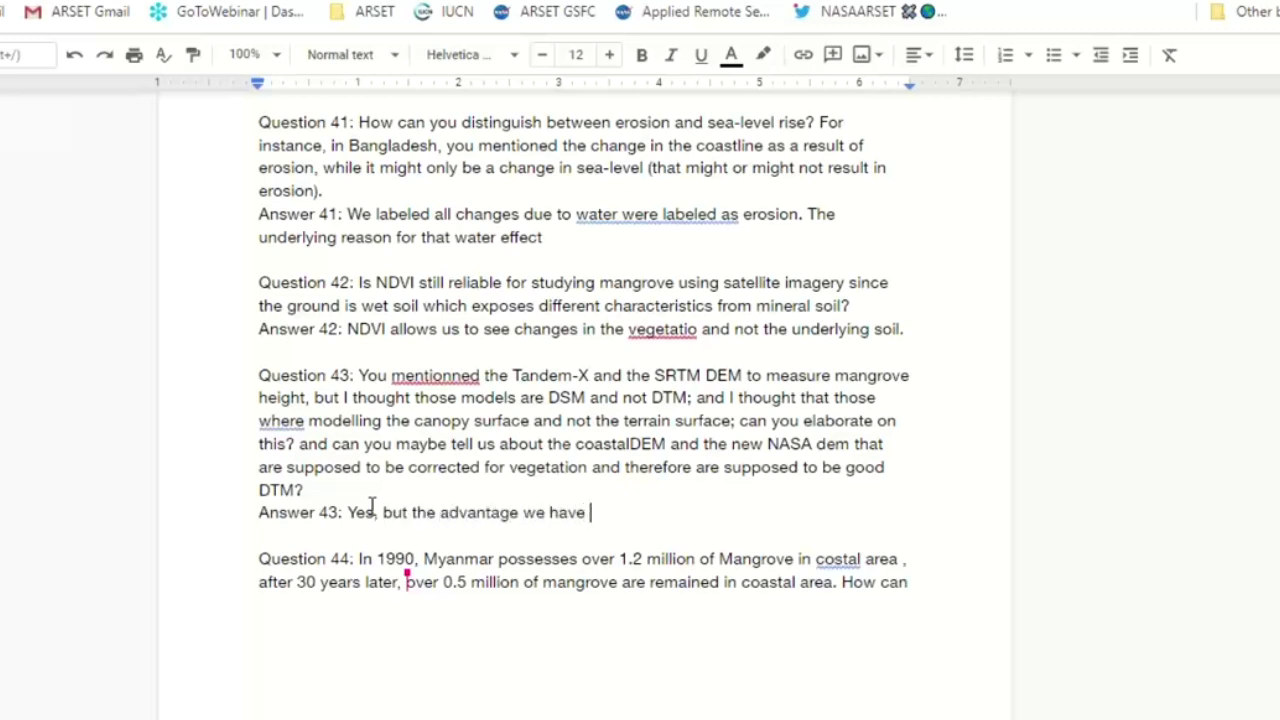
{"action": "type", "text": "is that mangro"}
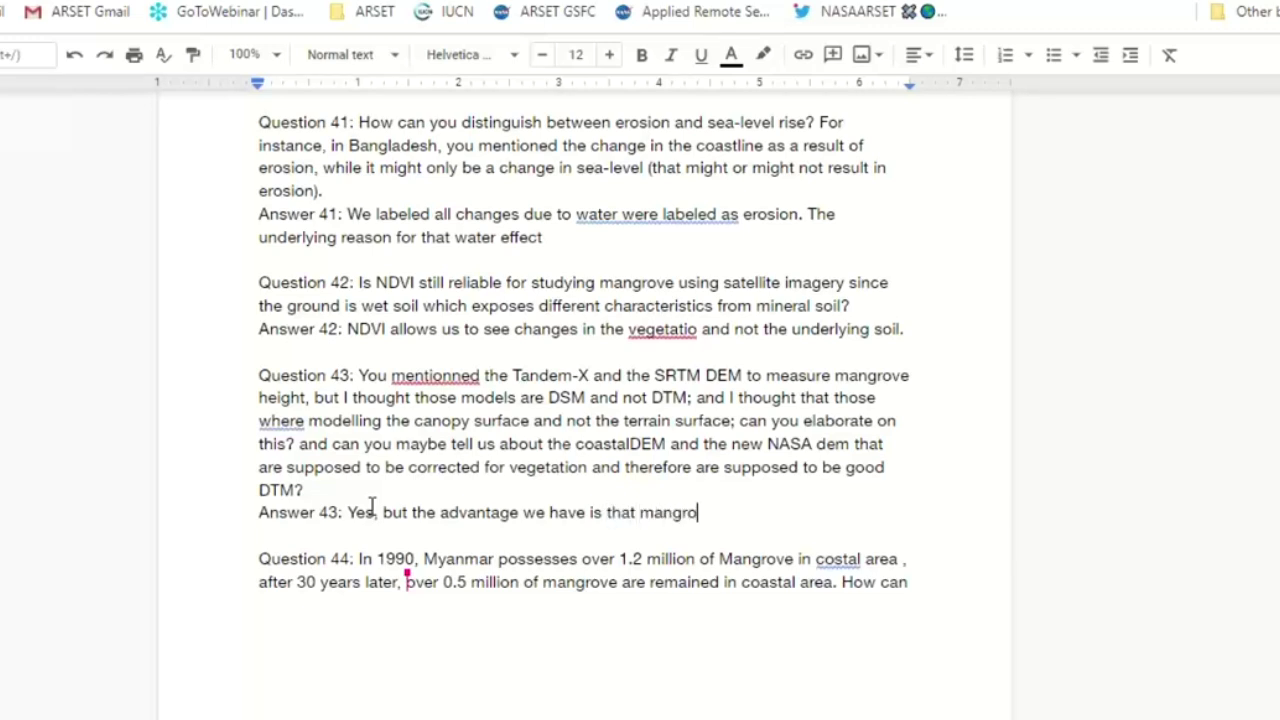
{"action": "type", "text": "ves only growa"}
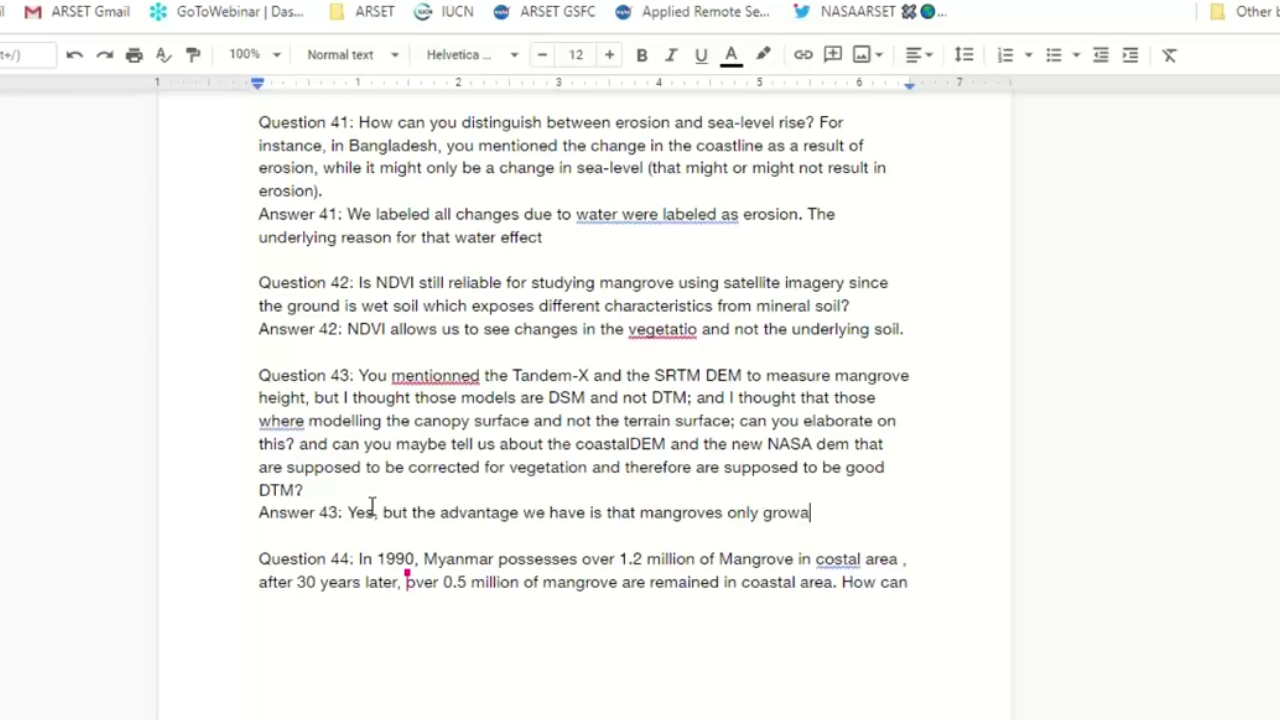
{"action": "key", "text": "BackSpace"}
{"action": "type", "text": "at sea level."}
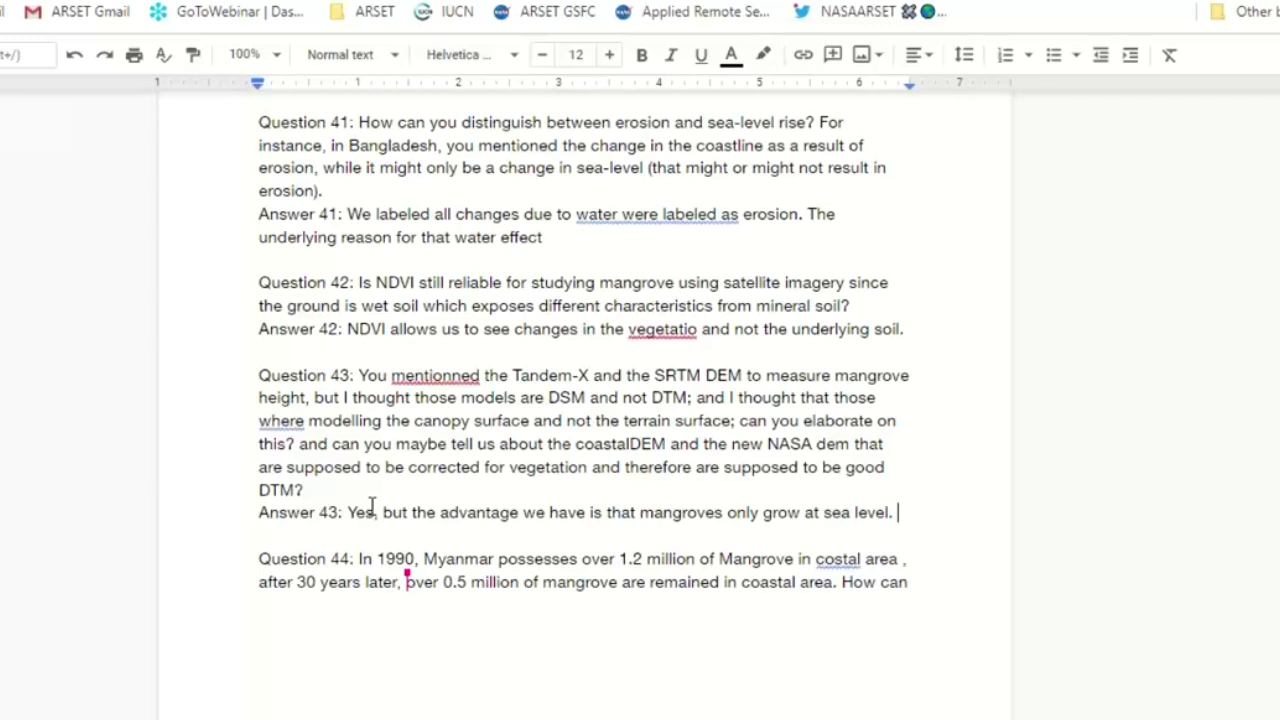
{"action": "type", "text": "So we do not have to subtract the elevation"}
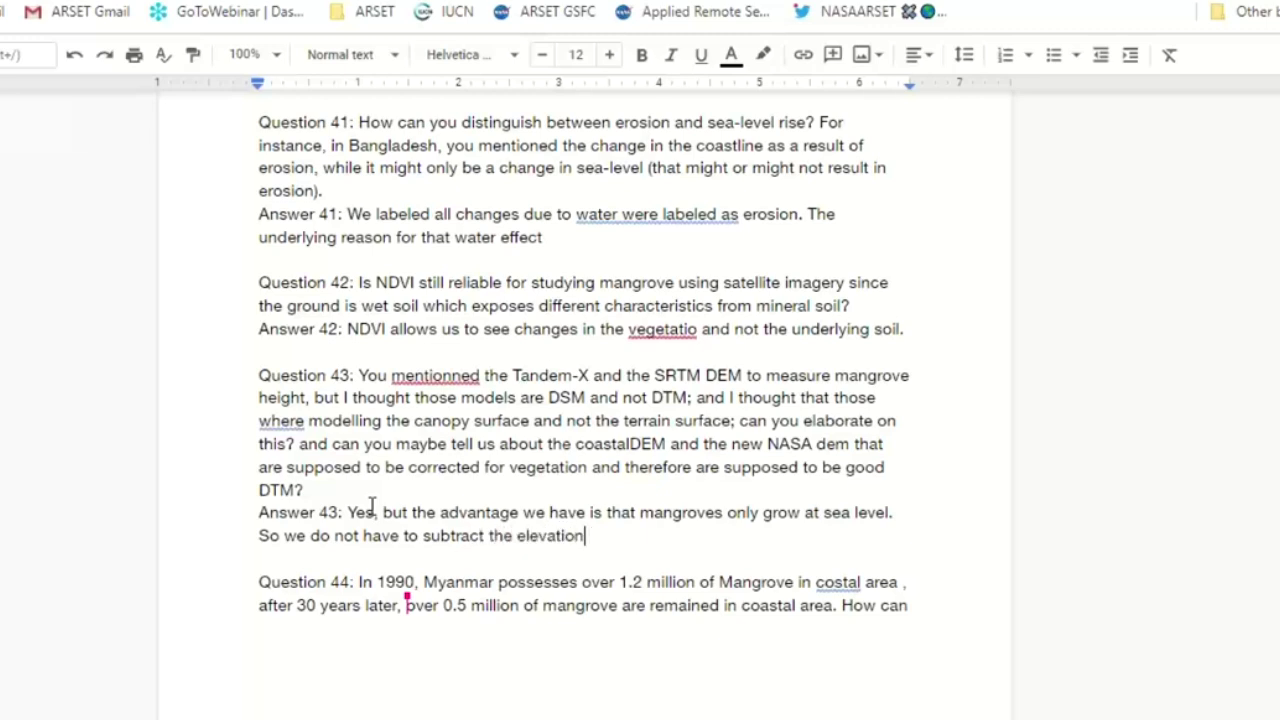
{"action": "type", "text": "."}
Append "LIDAR and field data helps us to shift the" to Answer 43, with the spelling of "field" corrected
{"action": "type", "text": "LIDAR and"}
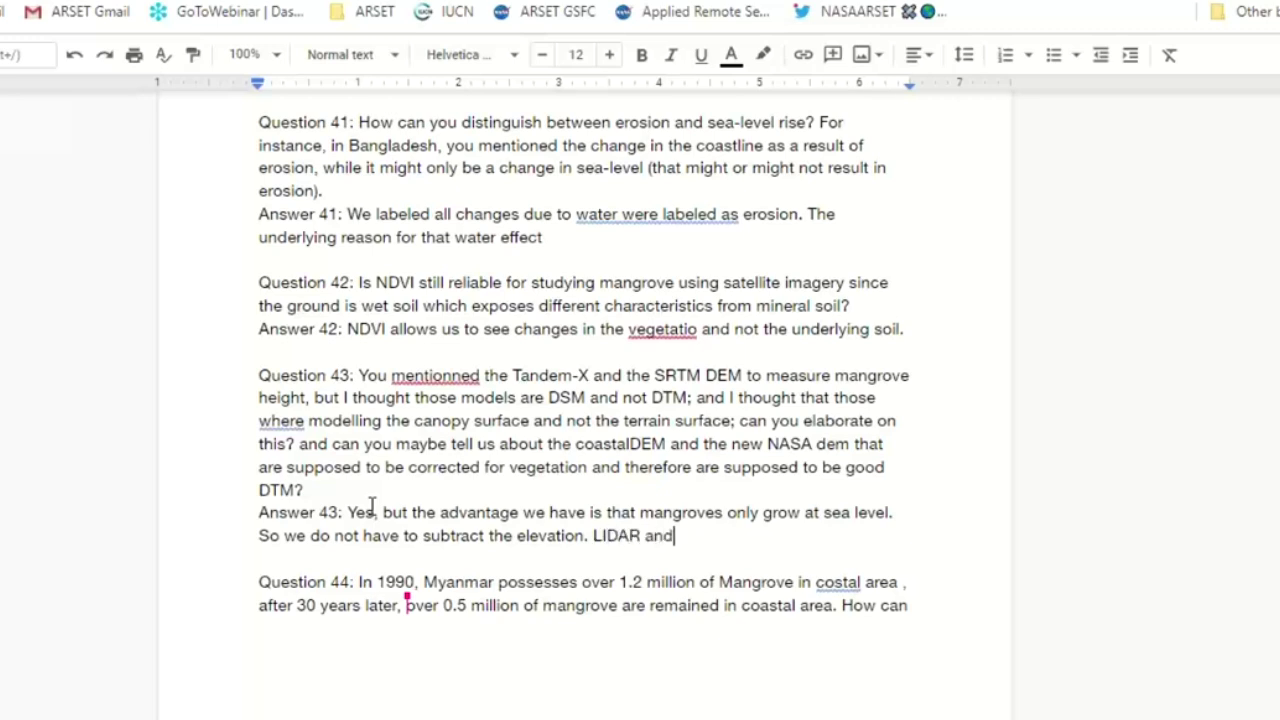
{"action": "type", "text": " filed data "}
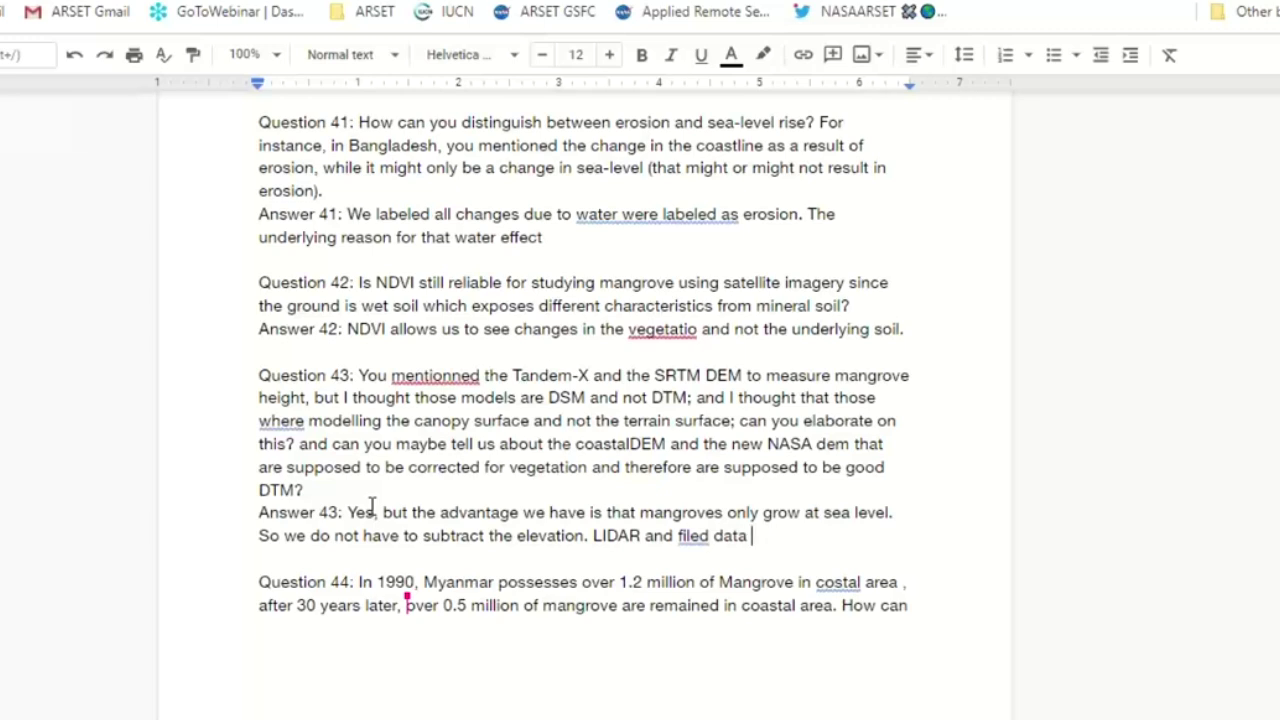
{"action": "type", "text": "helps us to shift the"}
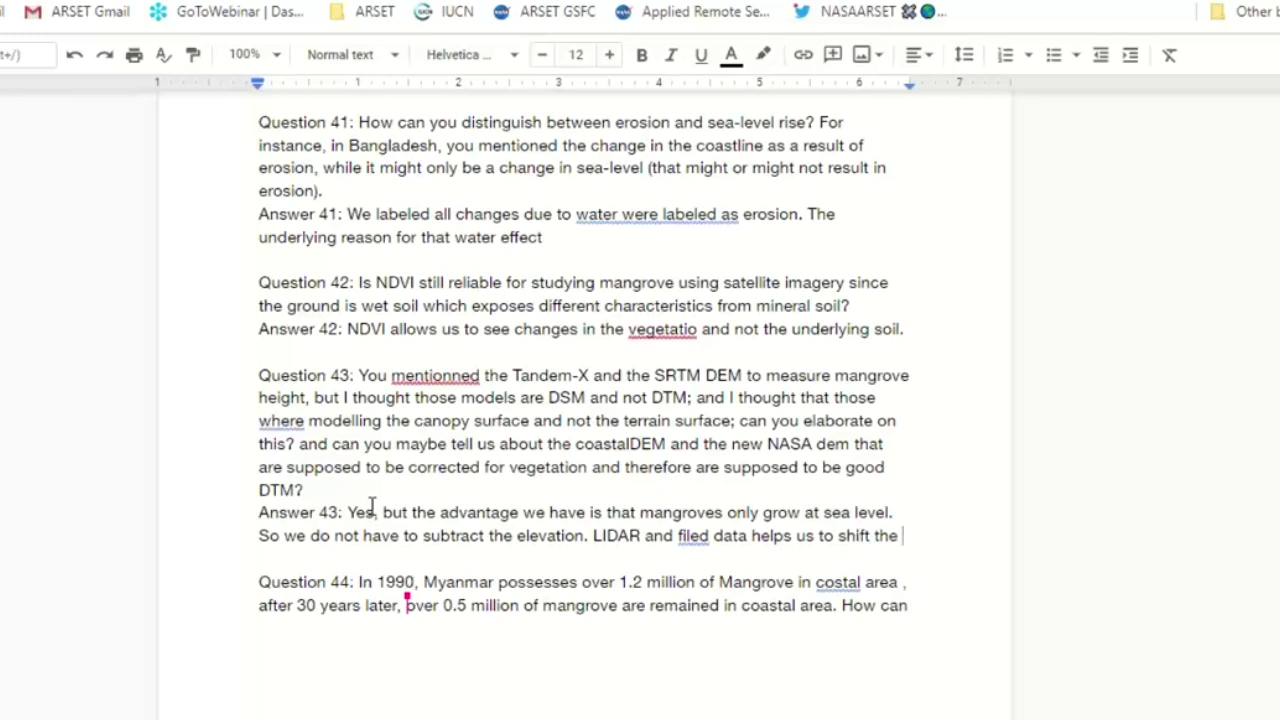
{"action": "left_click", "coordinate": [686, 535]}
{"action": "left_click", "coordinate": [755, 597]}
Add a new paragraph to Answer 43 reading "NASA DEM is an update of the SRTM calibrated with IceSAT Glas"
{"action": "left_click", "coordinate": [903, 535]}
{"action": "left_click", "coordinate": [418, 595]}
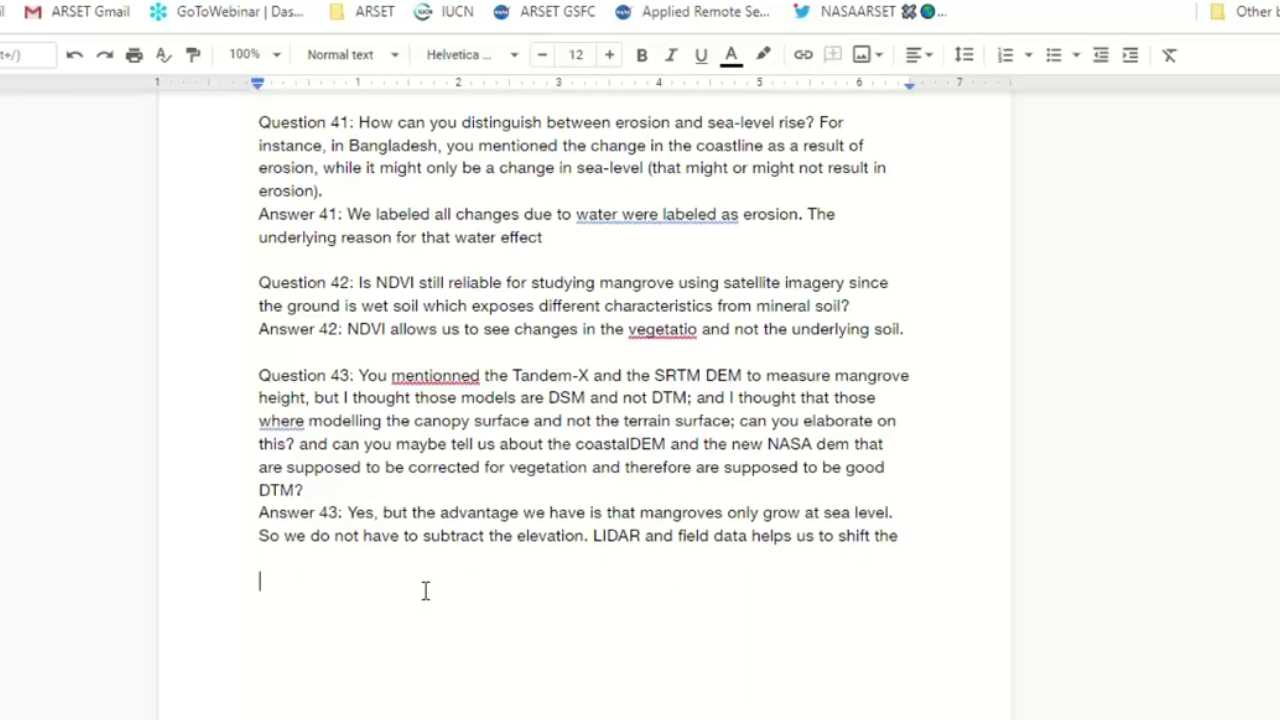
{"action": "type", "text": "NASA DEM "}
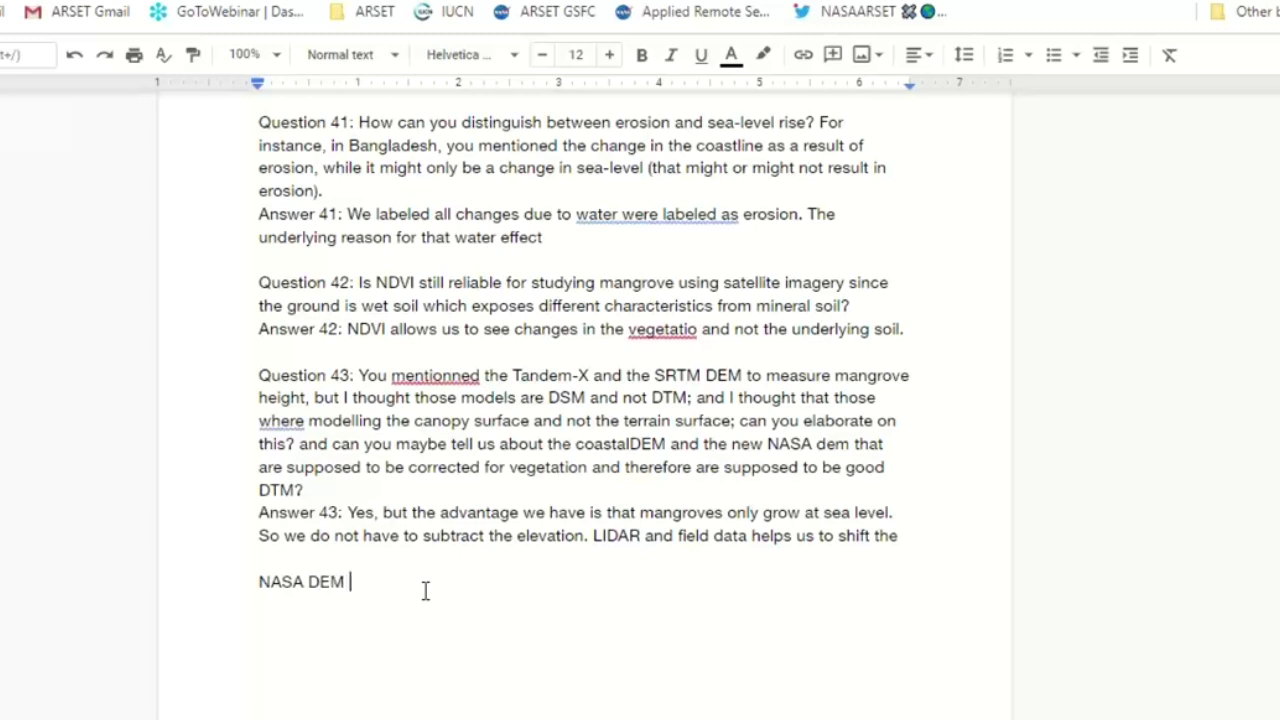
{"action": "type", "text": "is an update of the SRTM "}
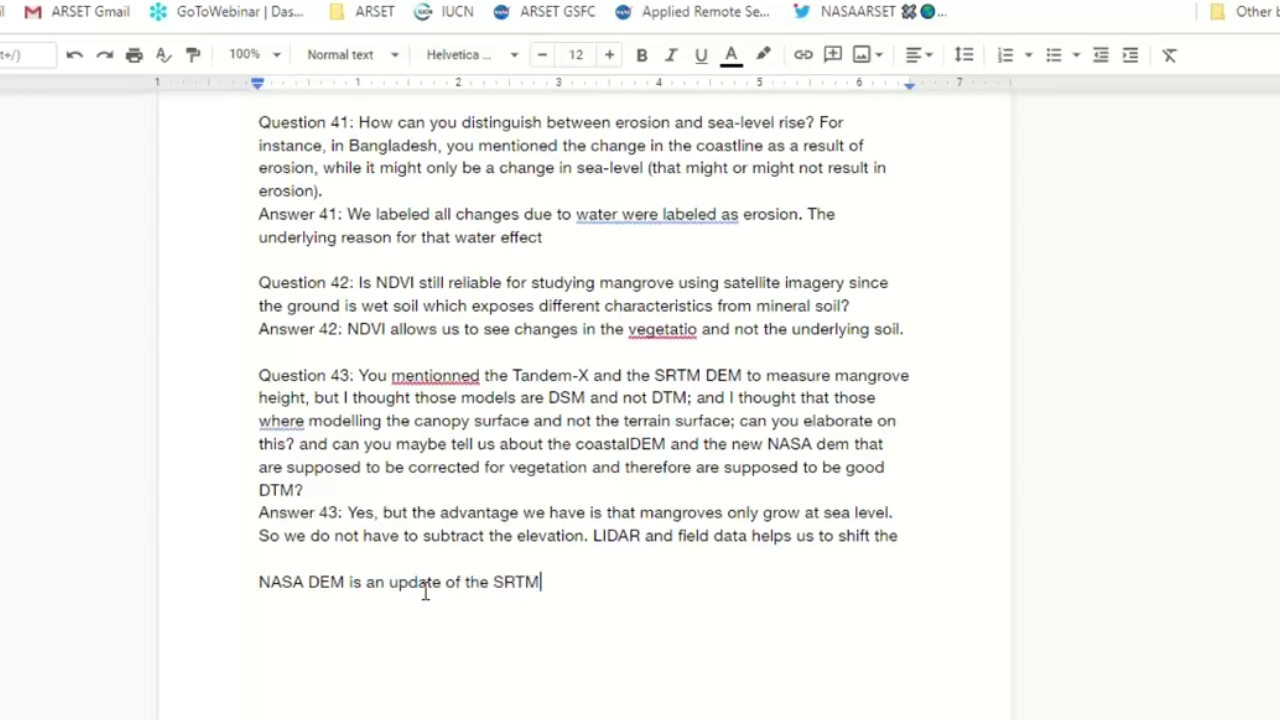
{"action": "type", "text": "calibrated wi"}
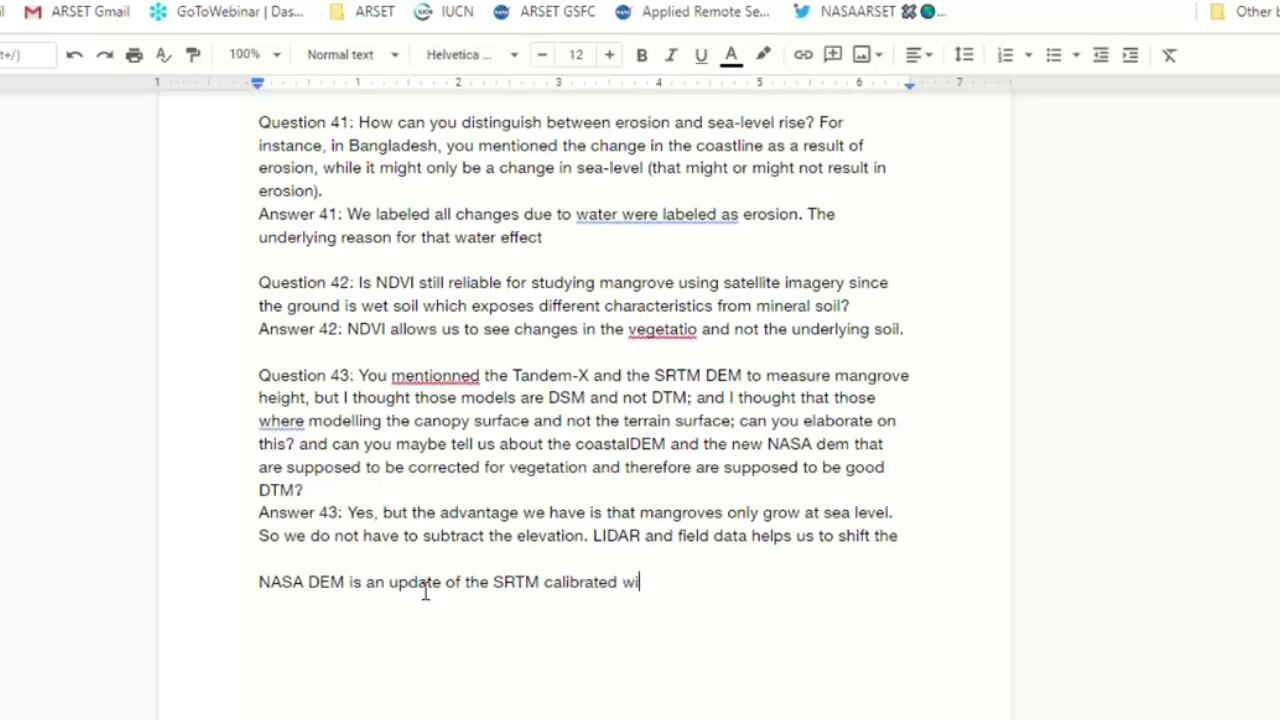
{"action": "type", "text": "th IceSAT Glas"}
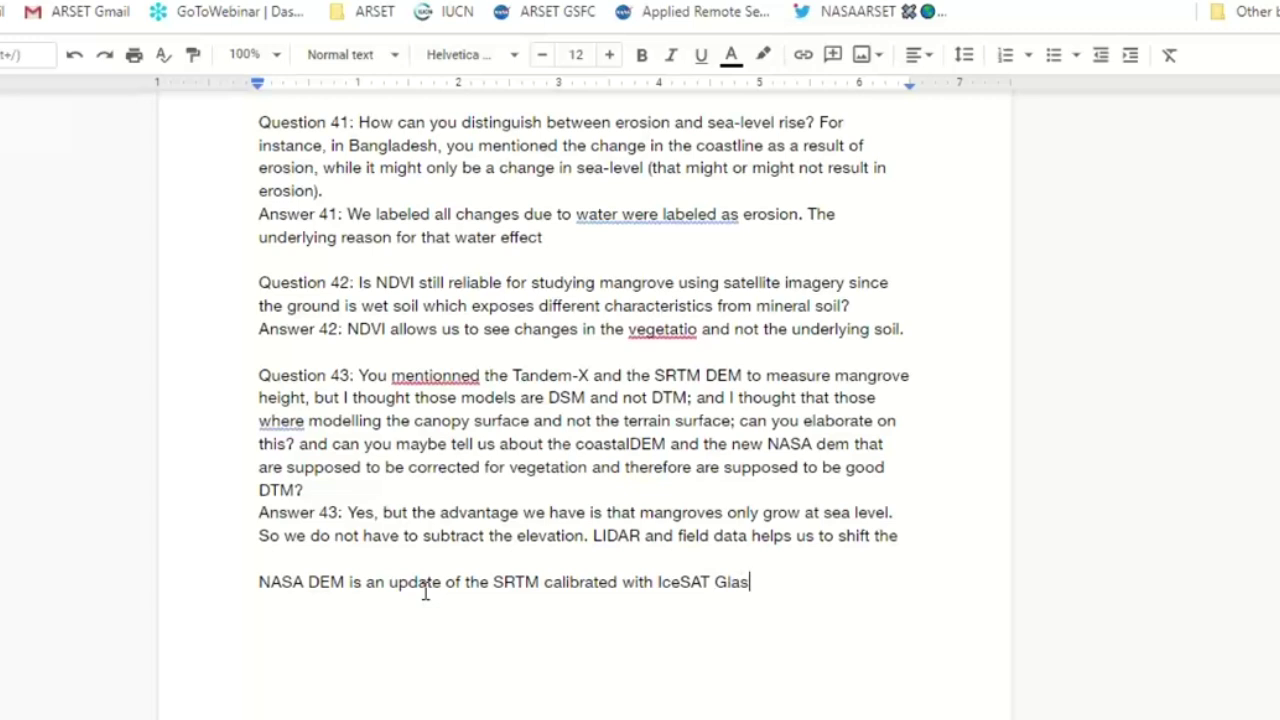
{"action": "type", "text": "s"}
{"action": "key", "text": "BackSpace"}
{"action": "type", "text": "."}
{"action": "type", "text": "to"}
{"action": "key", "text": "BackSpace"}
{"action": "key", "text": "BackSpace"}
{"action": "key", "text": "BackSpace"}
{"action": "key", "text": "BackSpace"}
Append "Coastal DEM was calibrated to separate vegetation from the dataset." to the NASA DEM paragraph of Answer 43
{"action": "type", "text": ". Coastal DEM "}
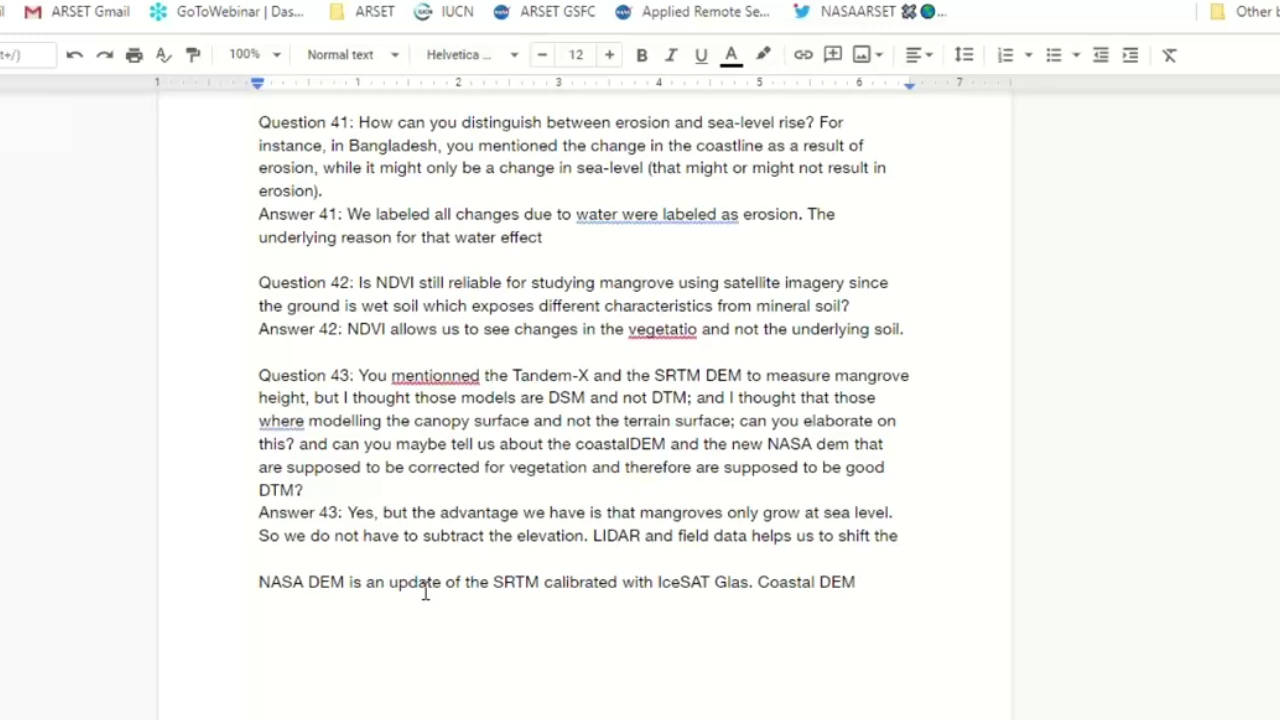
{"action": "type", "text": "was"}
{"action": "type", "text": "ceSAT Glas. Coastal DEM was cal"}
{"action": "type", "text": "ibrated "}
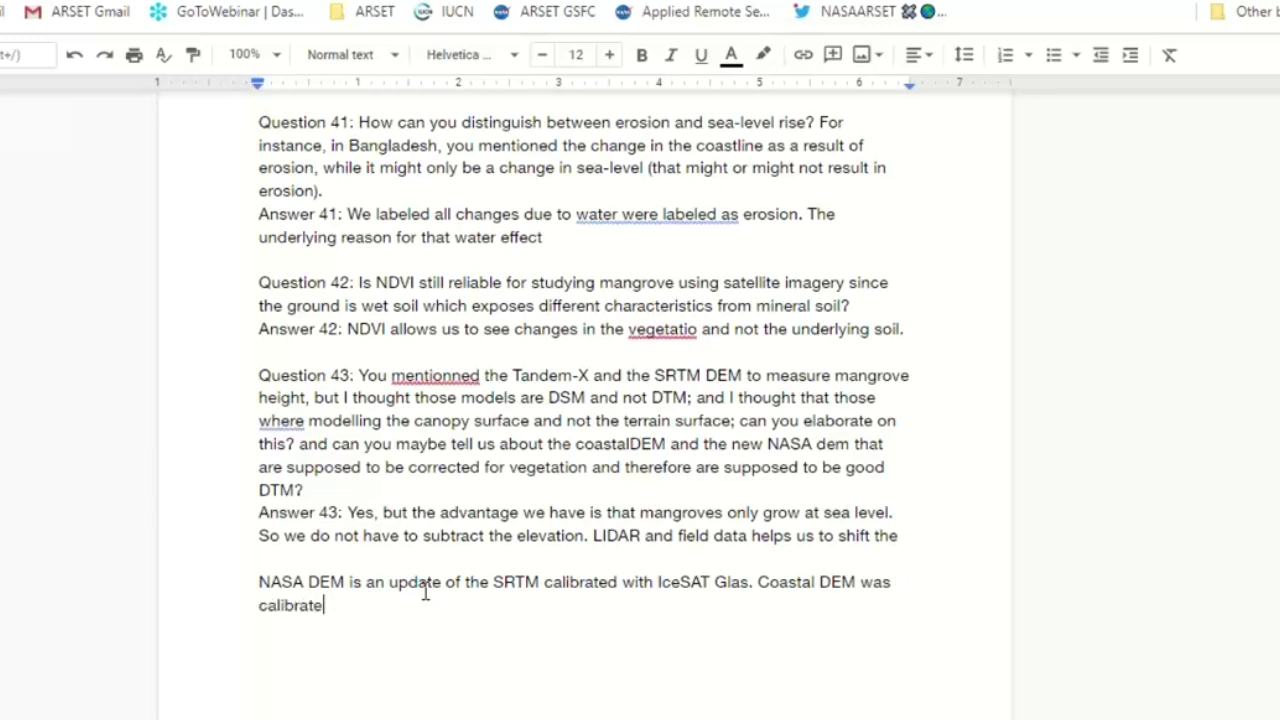
{"action": "type", "text": "to separate vegetation f"}
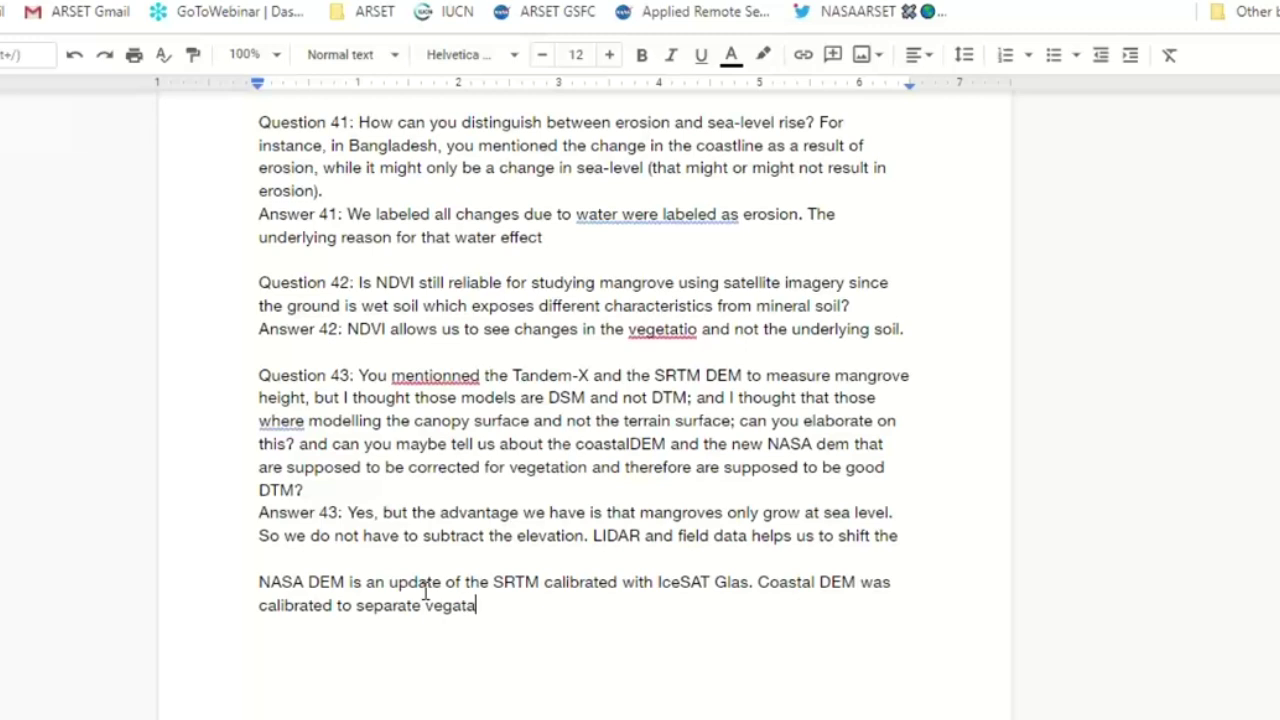
{"action": "type", "text": "rom the"}
{"action": "key", "text": "BackSpace"}
{"action": "key", "text": "BackSpace"}
{"action": "type", "text": "e dataset."}
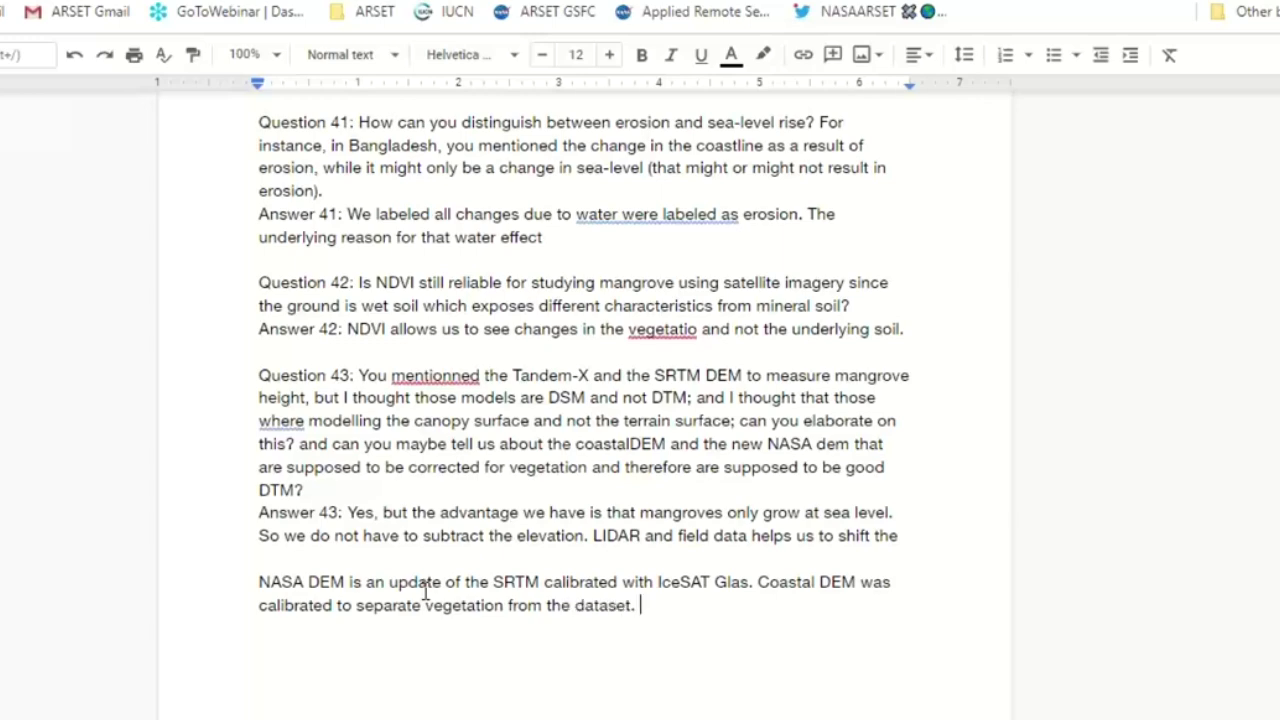
Write "This is one end goal of our work." as Answer 44
{"action": "scroll", "coordinate": [425, 592], "scroll_direction": "down", "scroll_amount": 5}
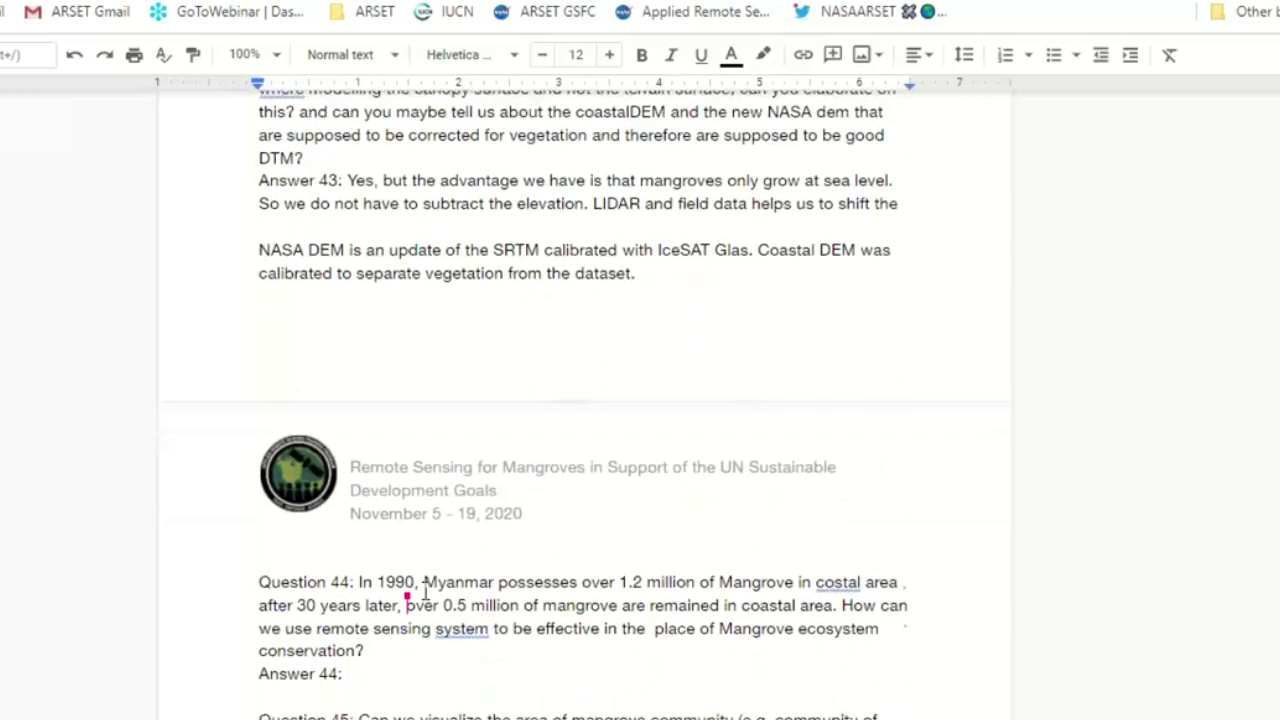
{"action": "scroll", "coordinate": [425, 592], "scroll_direction": "down", "scroll_amount": 1}
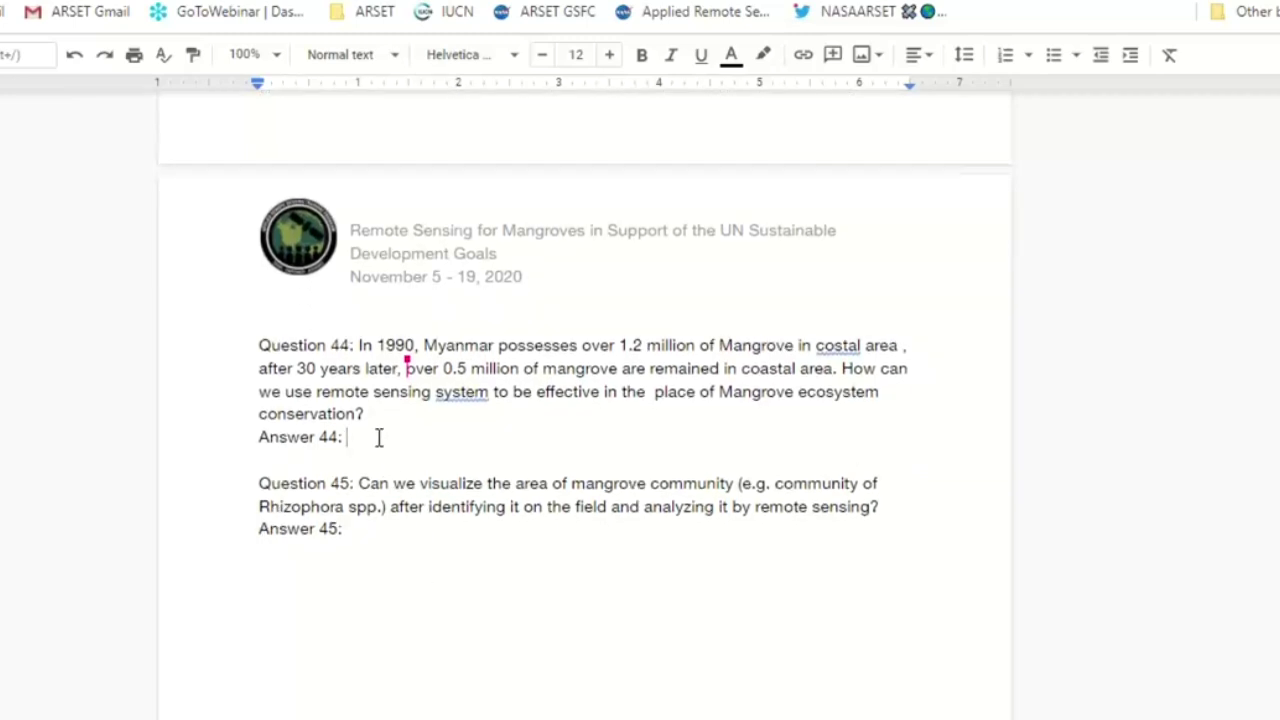
{"action": "type", "text": "This is "}
{"action": "type", "text": "the"}
{"action": "key", "text": "BackSpace"}
{"action": "key", "text": "BackSpace"}
{"action": "key", "text": "BackSpace"}
{"action": "key", "text": "BackSpace"}
{"action": "type", "text": "one"}
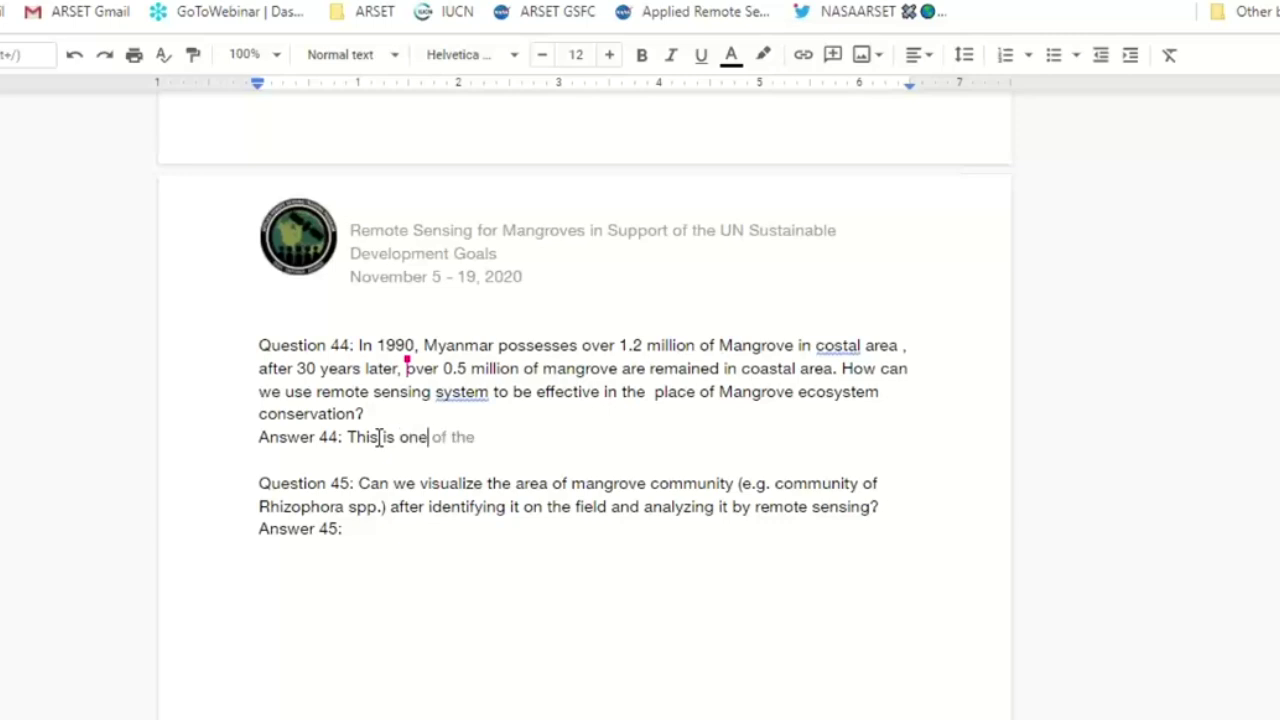
{"action": "type", "text": " end goal of our work. "}
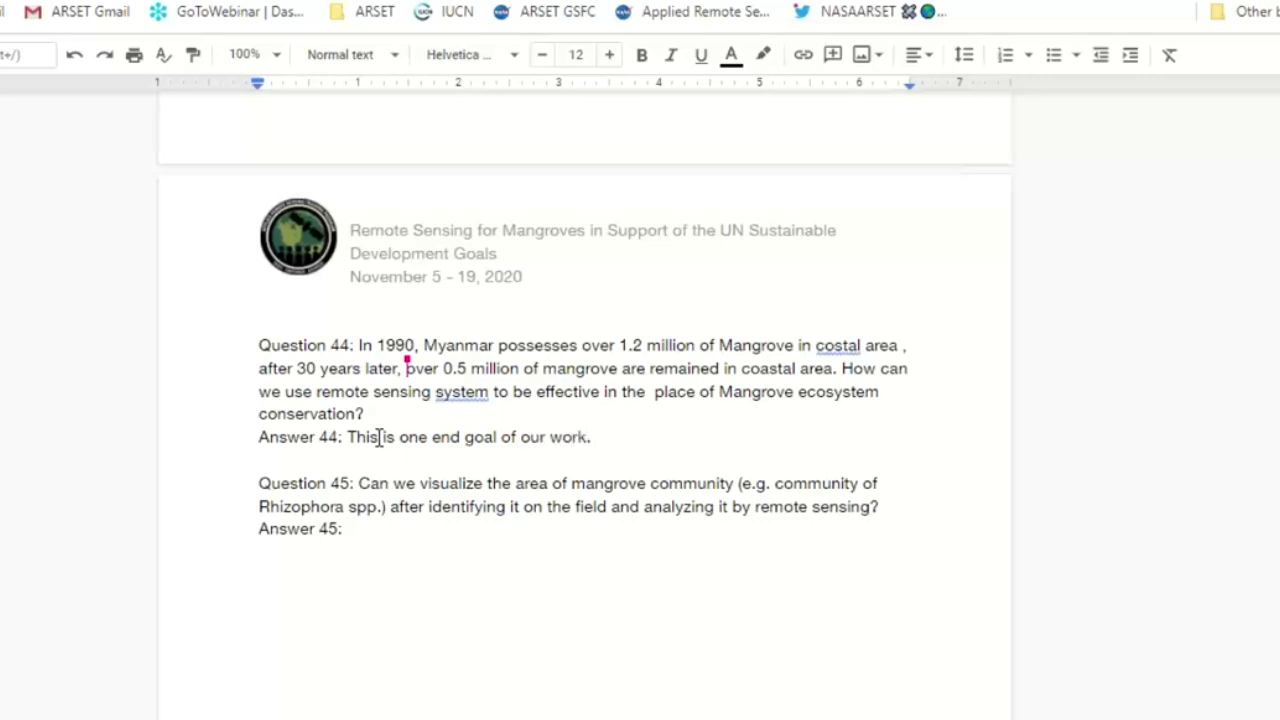
Append "To monitor change over time." to Answer 44, with the spelling of "monitor" corrected
{"action": "type", "text": "To minitor"}
{"action": "key", "text": "BackSpace"}
{"action": "key", "text": "BackSpace"}
{"action": "key", "text": "BackSpace"}
{"action": "key", "text": "BackSpace"}
{"action": "key", "text": "BackSpace"}
{"action": "key", "text": "BackSpace"}
{"action": "type", "text": "onitor"}
{"action": "key", "text": "BackSpace"}
{"action": "type", "text": "change ov"}
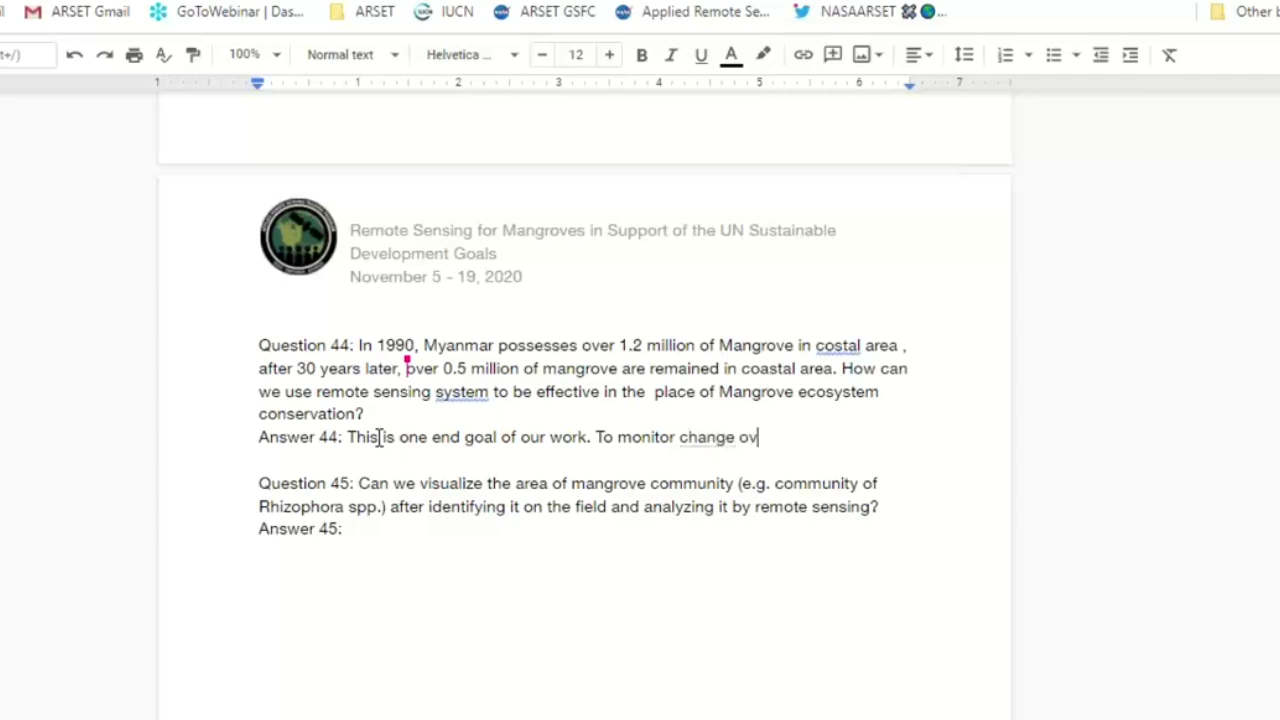
{"action": "type", "text": "er time. "}
Append "Knowing what happened in th past and where helps us prioritize conservation areas." to Answer 44
{"action": "type", "text": "Knowing what "}
{"action": "type", "text": "happened in th "}
{"action": "type", "text": "past and wher"}
{"action": "type", "text": "e helps us "}
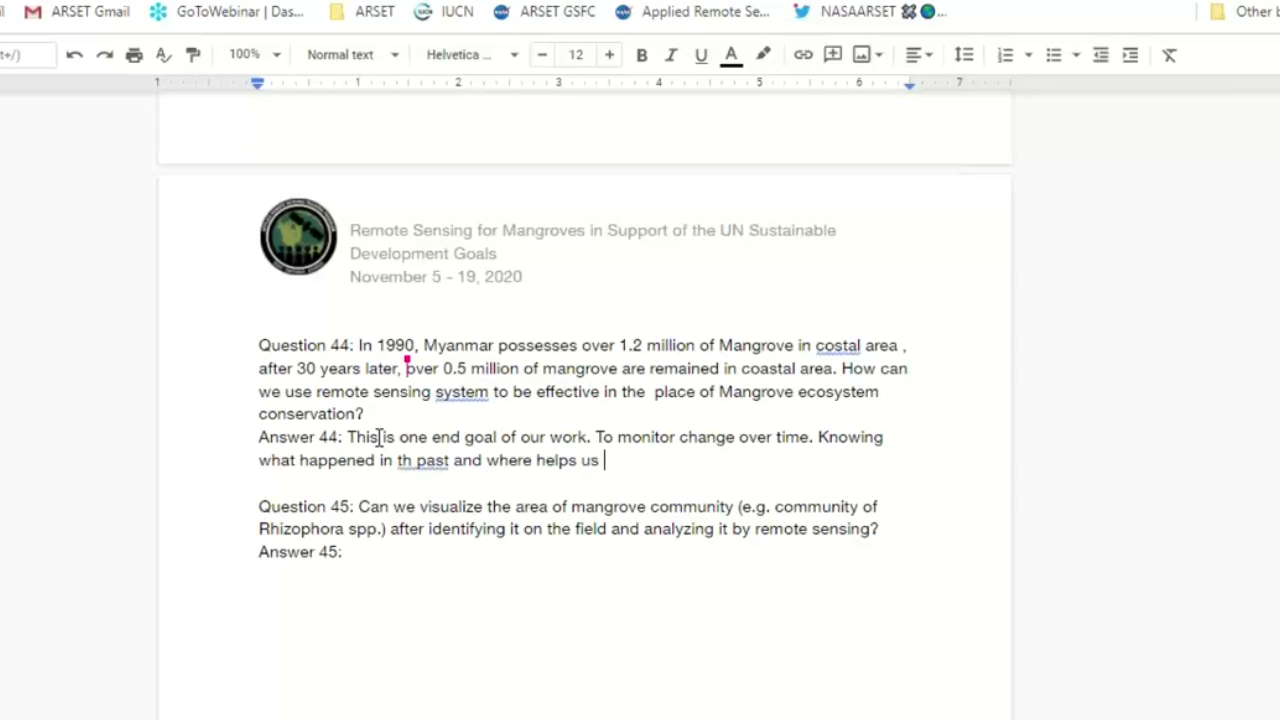
{"action": "type", "text": "prioritize con"}
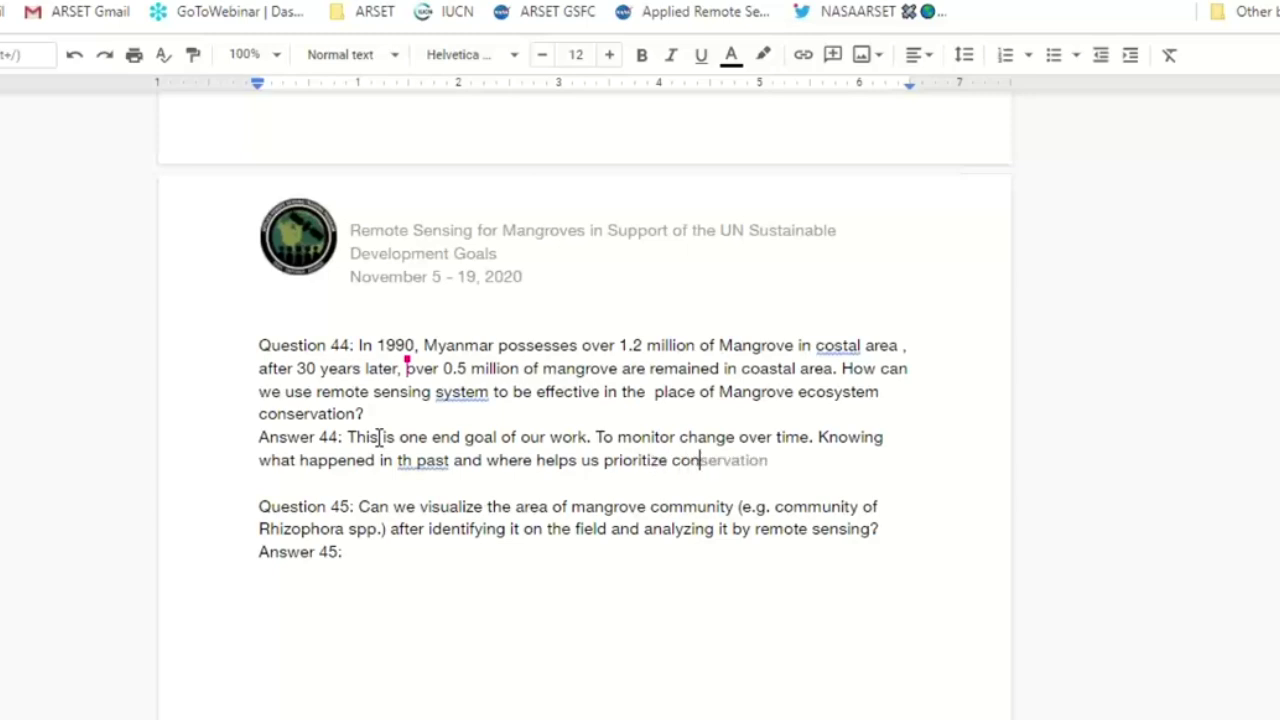
{"action": "type", "text": "servation areas."}
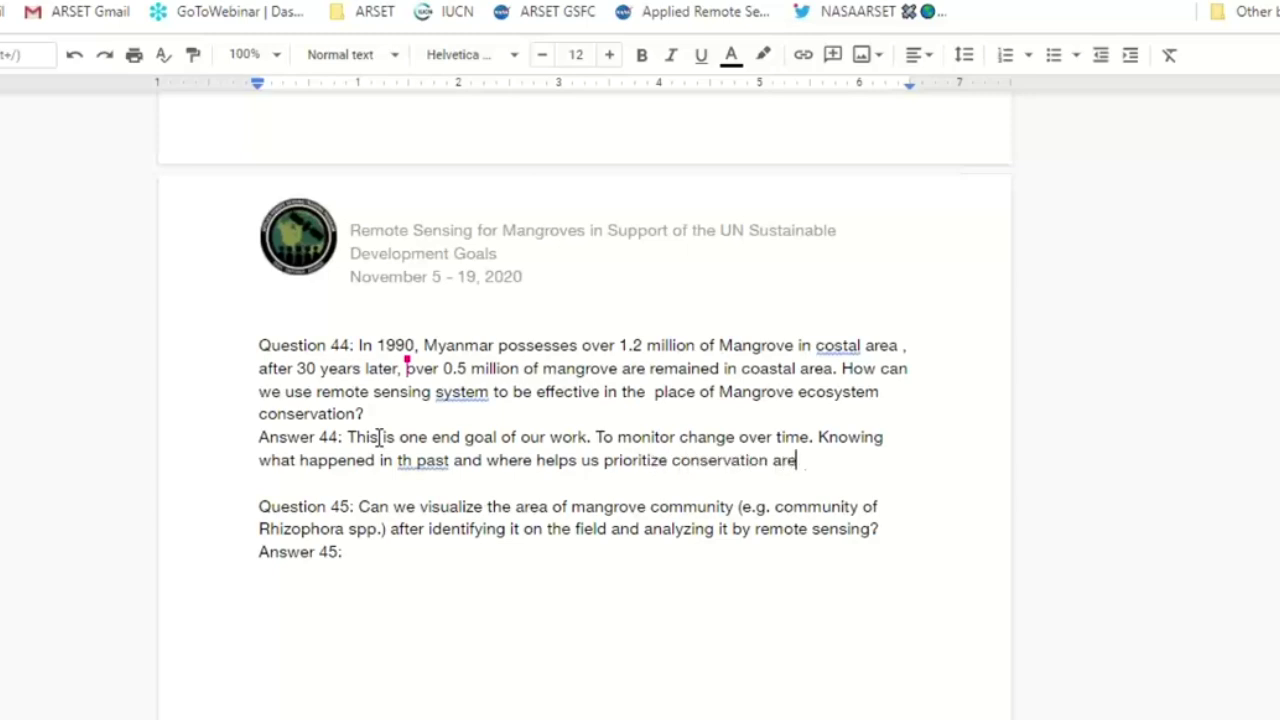
Write "See the species detection answer." as Answer 45
{"action": "left_click", "coordinate": [398, 558]}
{"action": "type", "text": "See"}
{"action": "type", "text": "the "}
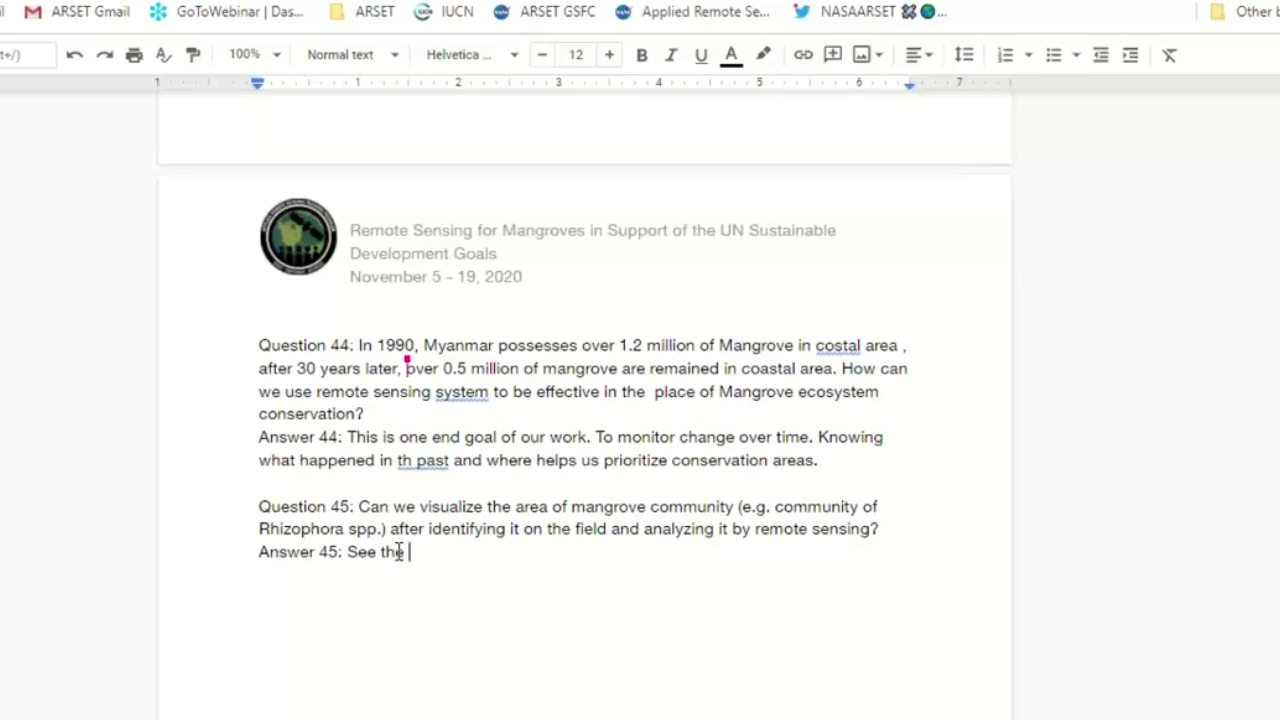
{"action": "type", "text": "species di"}
{"action": "type", "text": "tin"}
{"action": "type", "text": "g"}
{"action": "key", "text": "BackSpace"}
{"action": "key", "text": "BackSpace"}
{"action": "key", "text": "BackSpace"}
{"action": "key", "text": "BackSpace"}
{"action": "key", "text": "BackSpace"}
{"action": "type", "text": "et"}
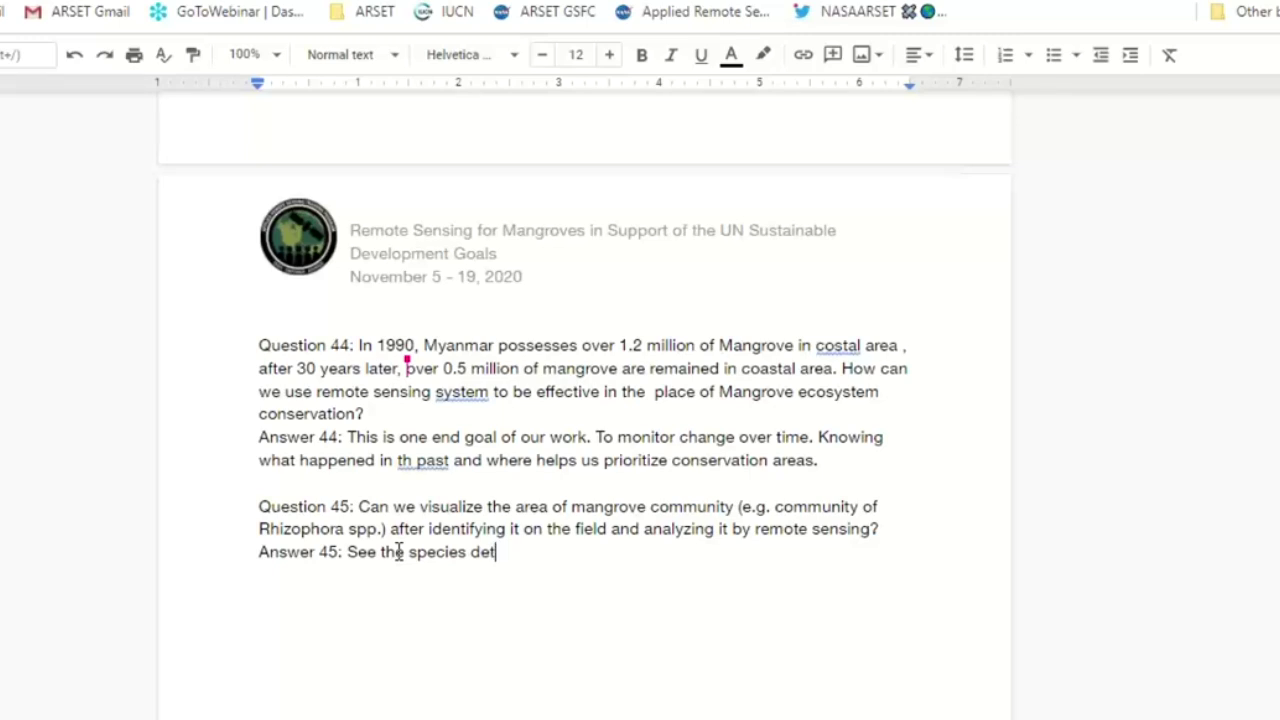
{"action": "type", "text": "ection answer."}
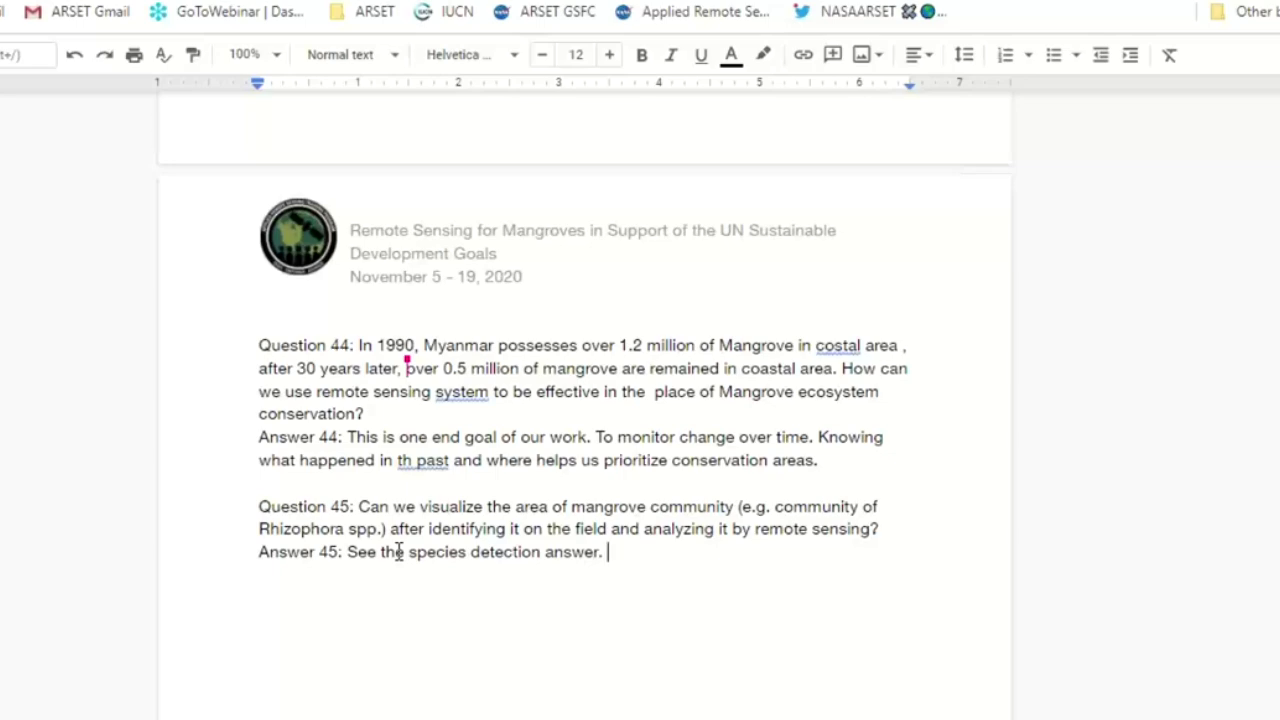
Return to the beginning of the Q&A document to view the first questions and answers
{"action": "scroll", "coordinate": [398, 552], "scroll_direction": "up", "scroll_amount": 20}
{"action": "scroll", "coordinate": [398, 552], "scroll_direction": "up", "scroll_amount": 20}
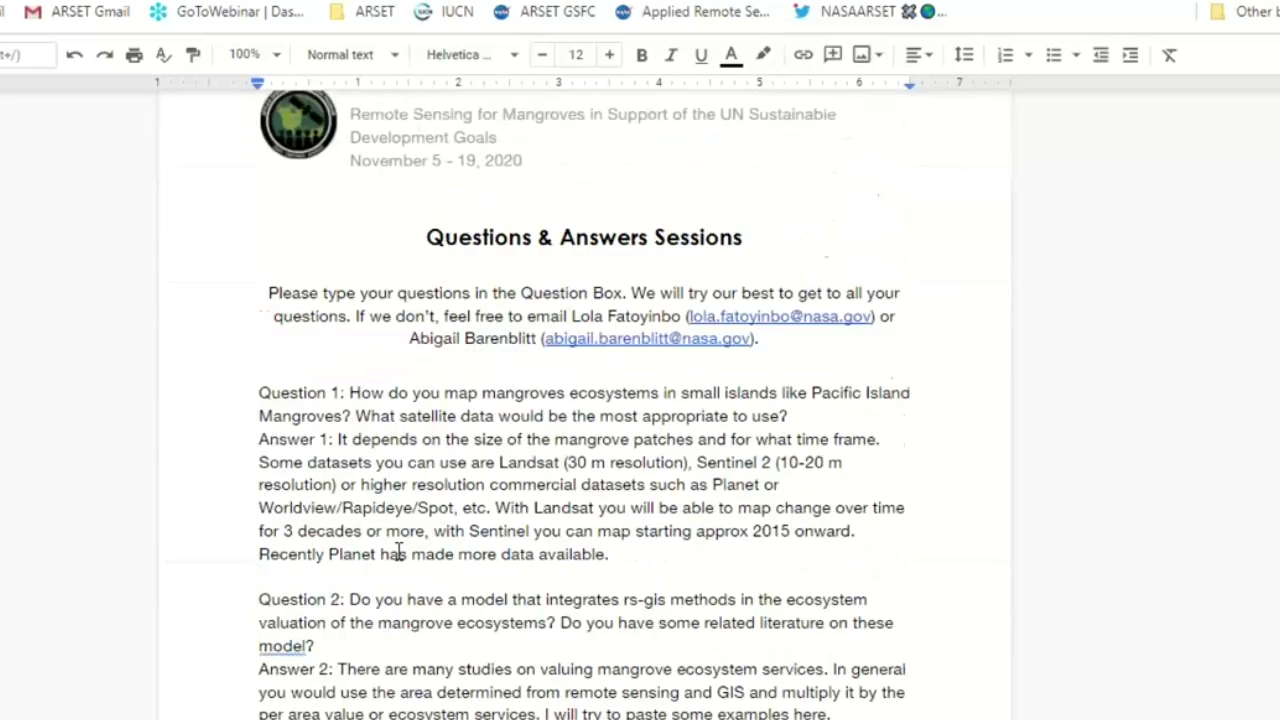